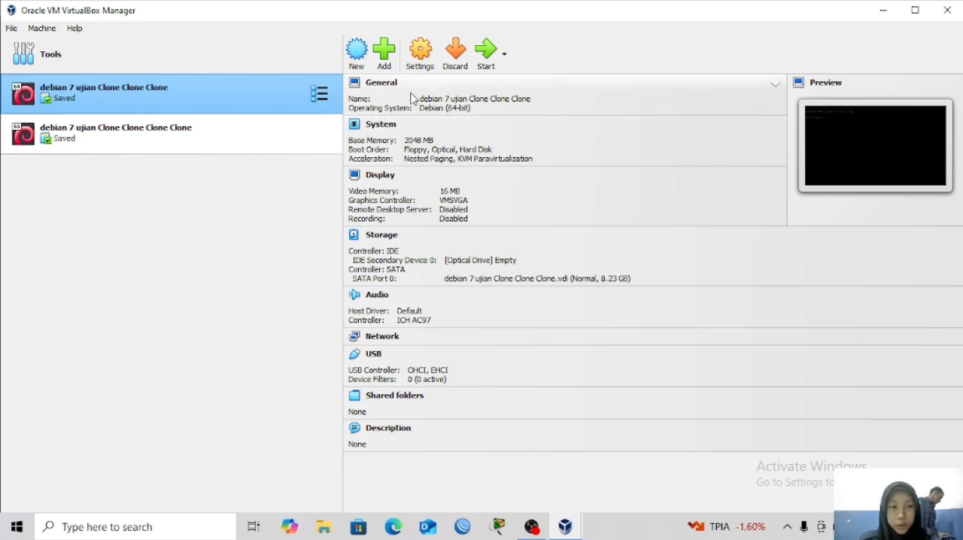
Start the "debian 7 ujian Clone Clone Clone" virtual machine and log in as root with the account password.
{"action": "left_click", "coordinate": [488, 50]}
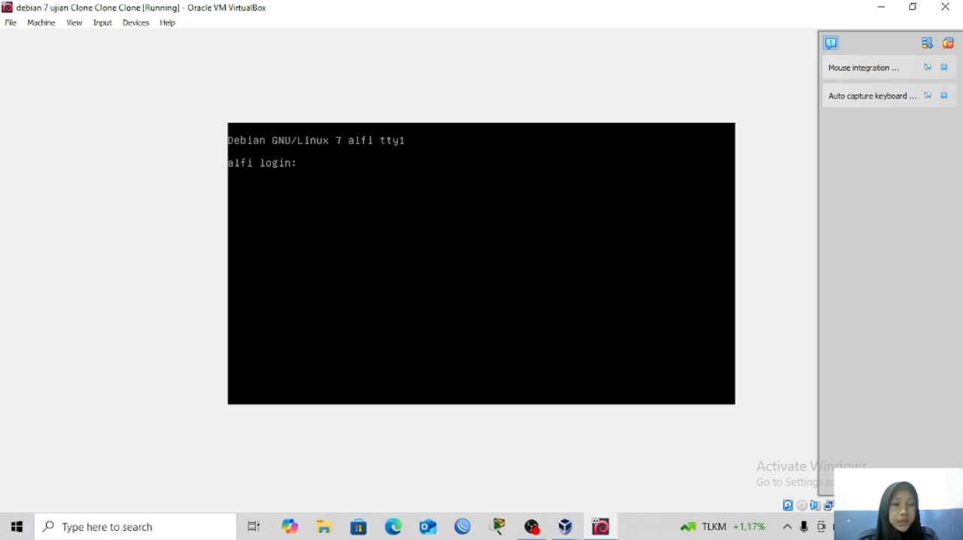
{"action": "type", "text": "r"}
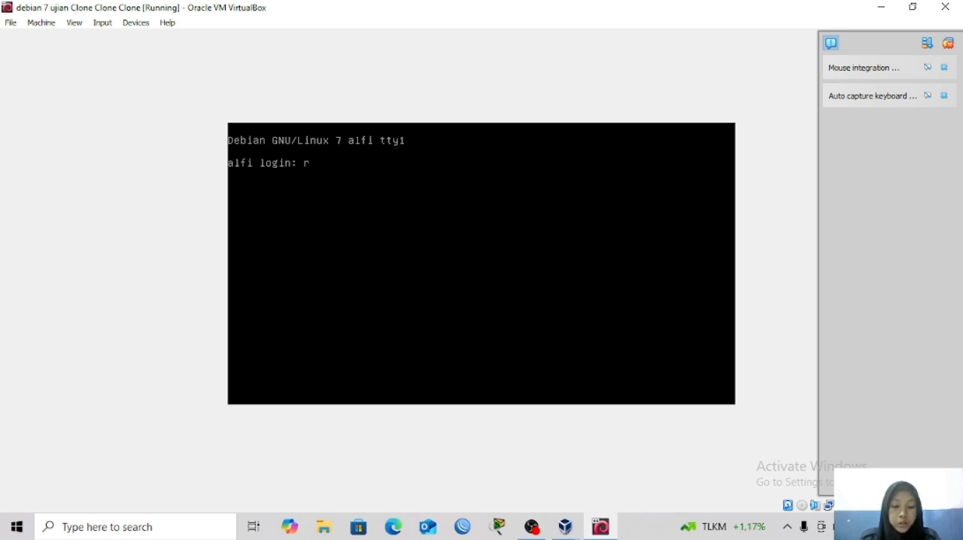
{"action": "type", "text": "oot"}
{"action": "key", "text": "Return"}
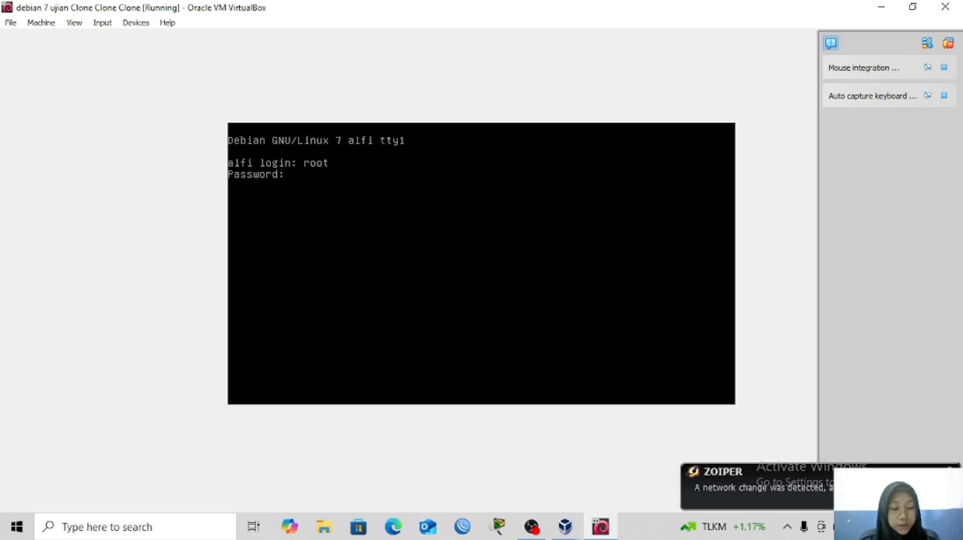
{"action": "key", "text": "Return"}
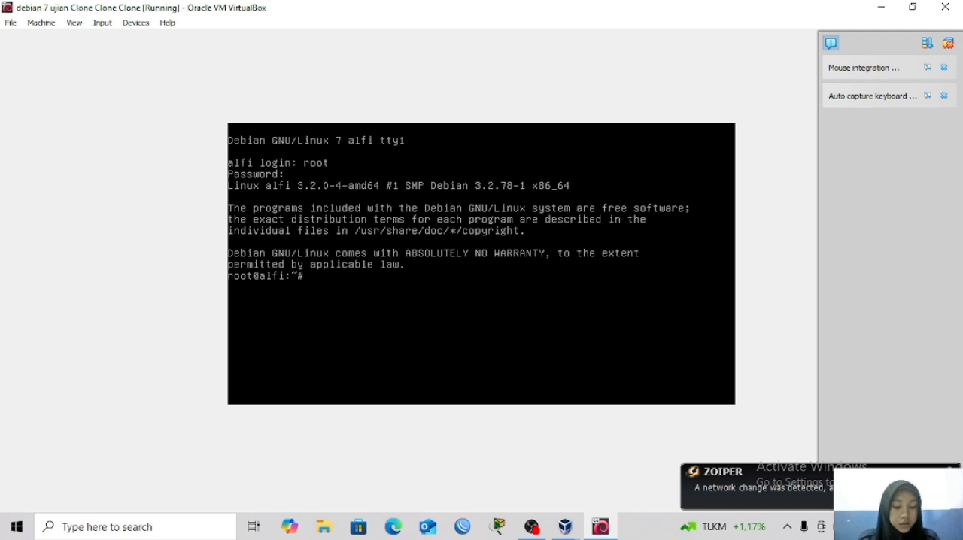
Open the file /etc/network/interfaces in the nano editor.
{"action": "type", "text": "nano"}
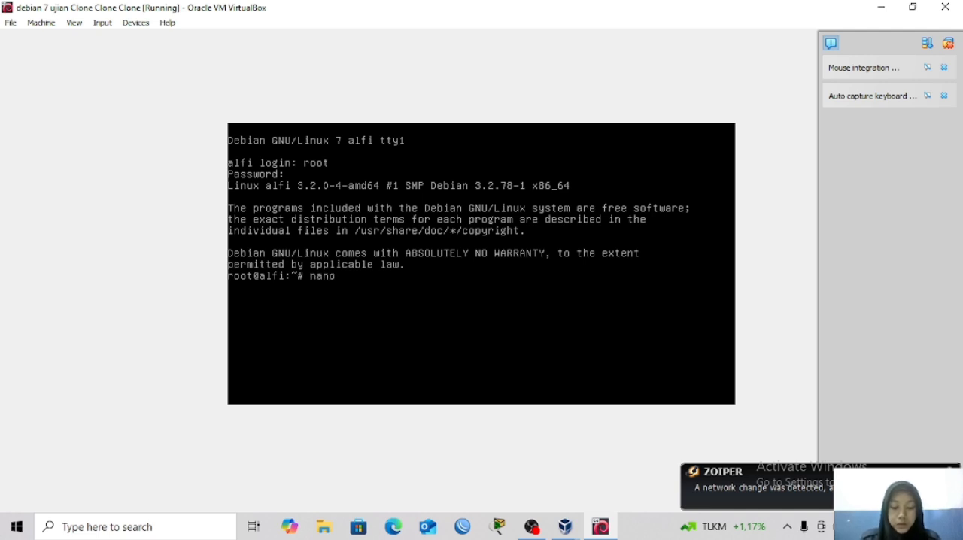
{"action": "type", "text": " /"}
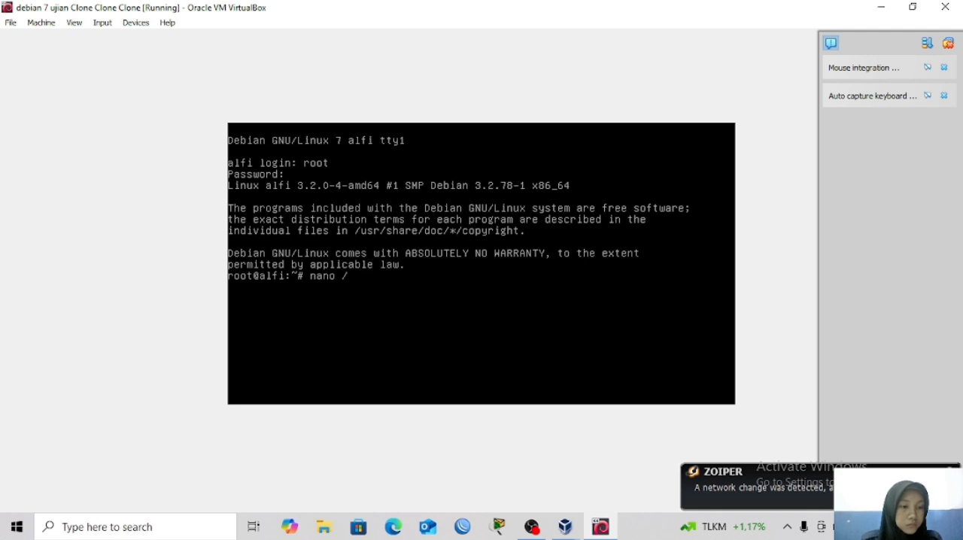
{"action": "type", "text": "etc/"}
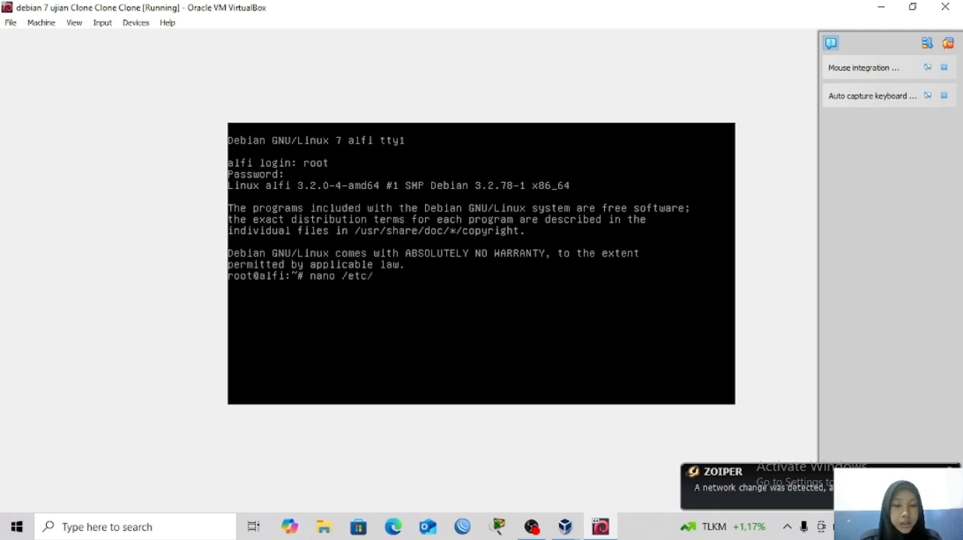
{"action": "type", "text": "ne"}
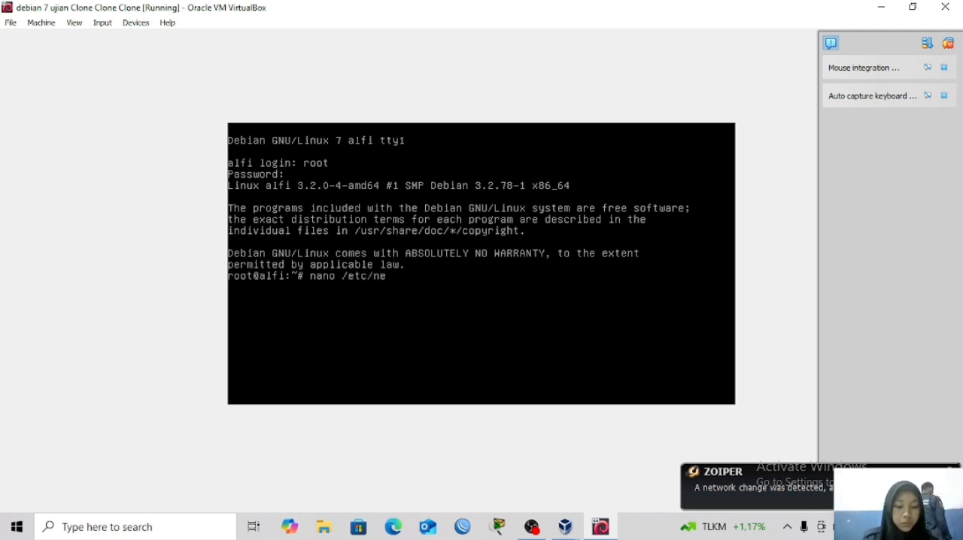
{"action": "type", "text": "t"}
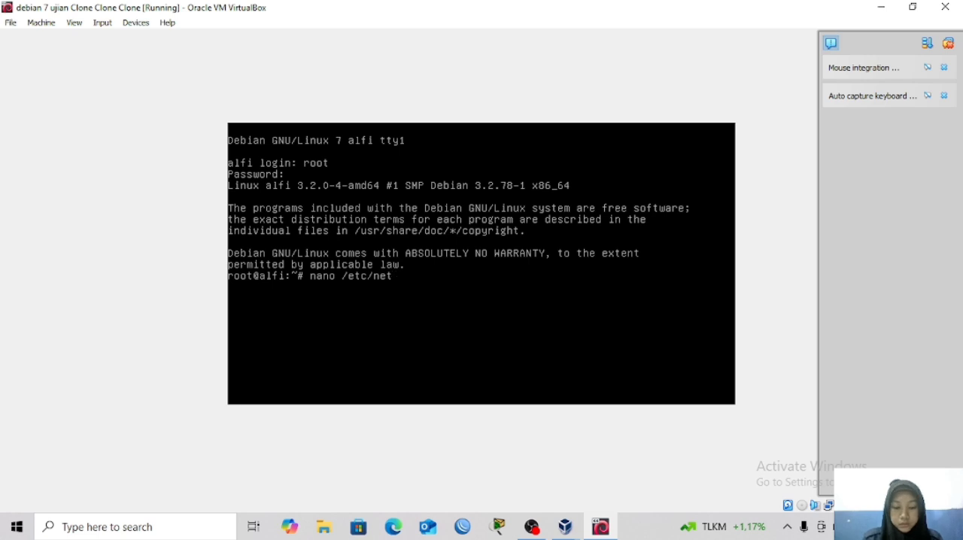
{"action": "type", "text": "worki"}
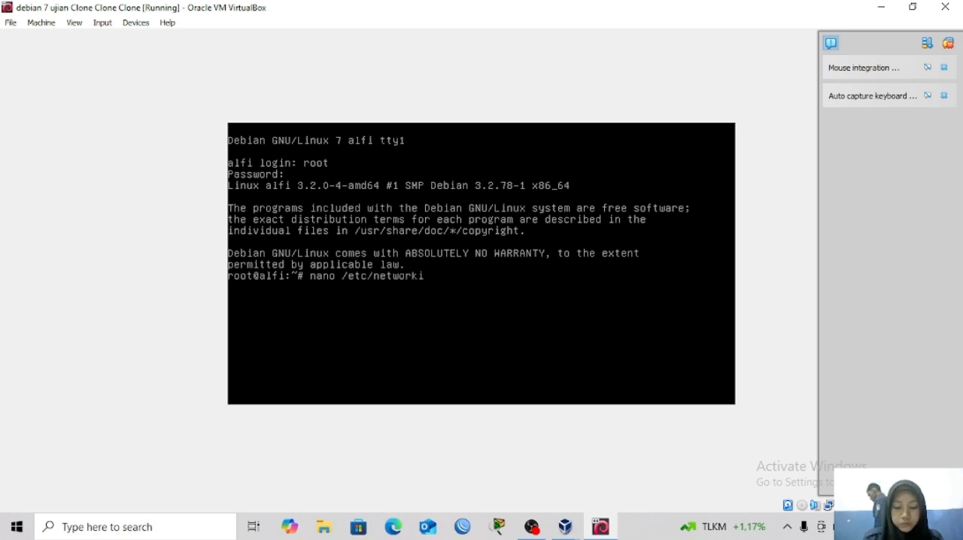
{"action": "type", "text": "ng"}
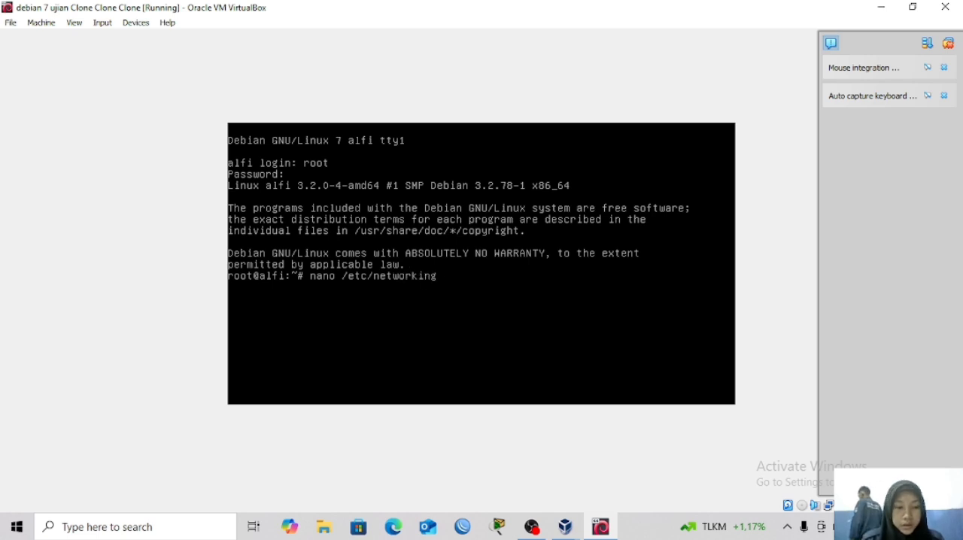
{"action": "key", "text": "BackSpace"}
{"action": "key", "text": "BackSpace"}
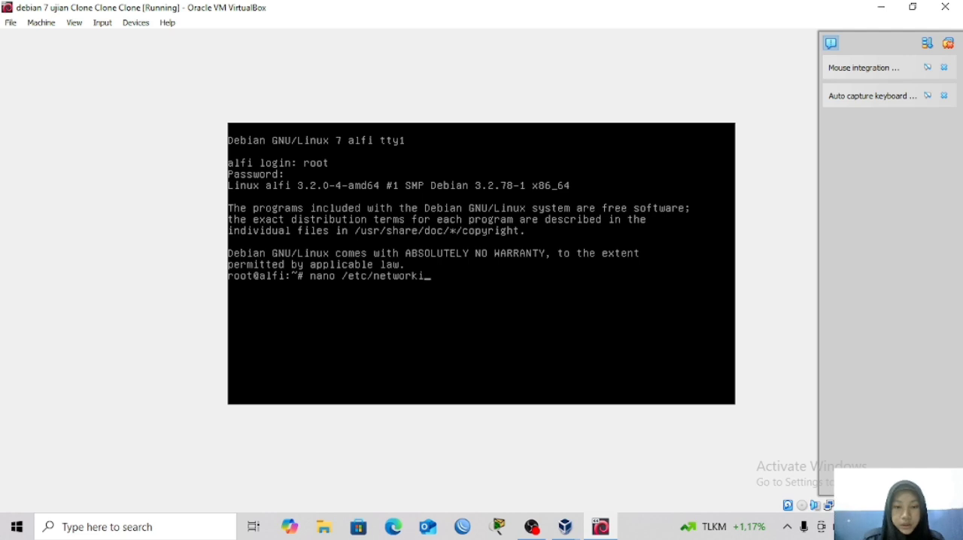
{"action": "key", "text": "BackSpace"}
{"action": "key", "text": "BackSpace"}
{"action": "type", "text": "k/"}
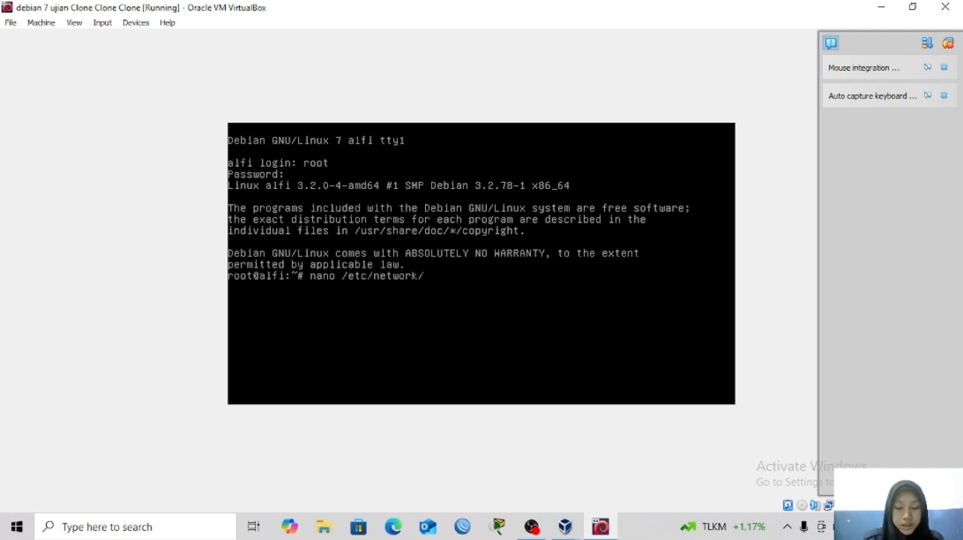
{"action": "type", "text": "interf"}
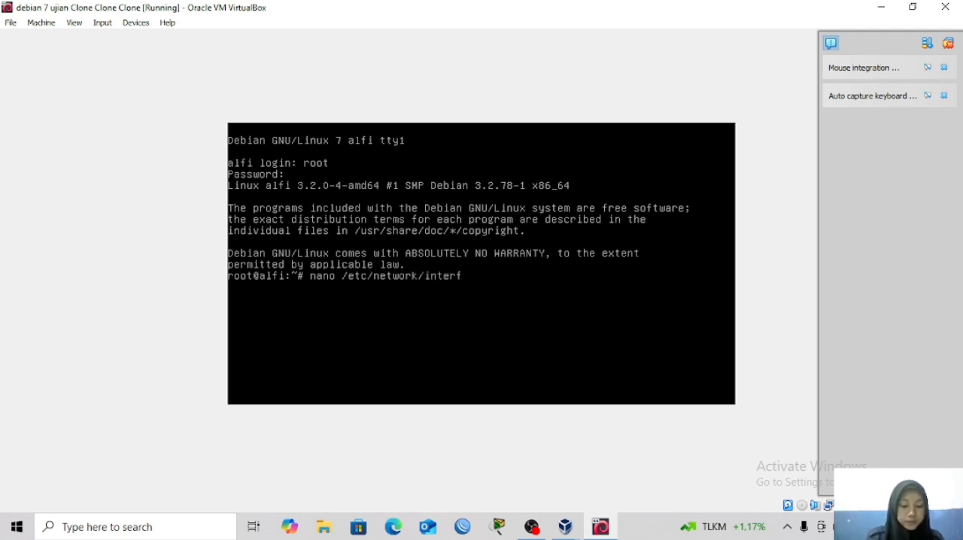
{"action": "type", "text": "aces"}
{"action": "key", "text": "Return"}
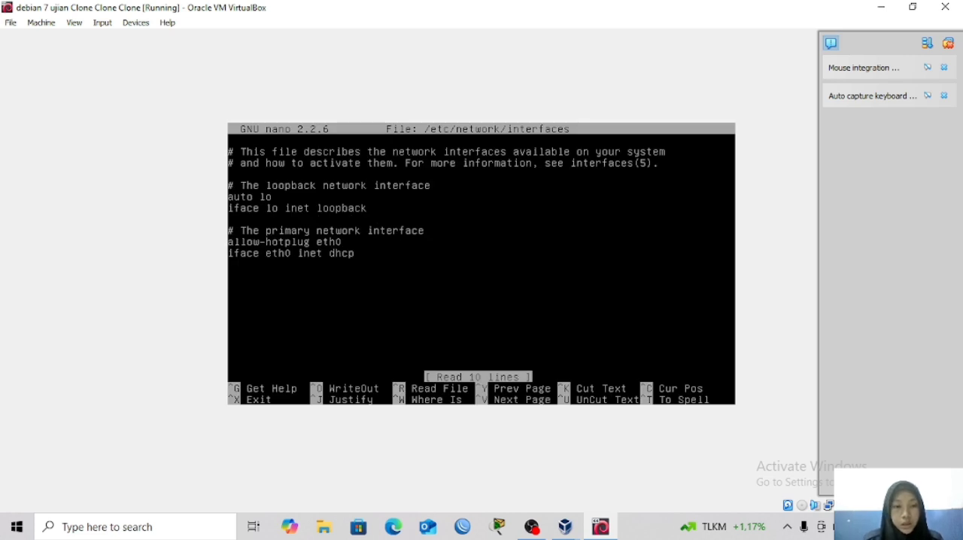
Replace "allow-hotplug" with "auto" on the eth0 line of the primary network interface.
{"action": "key", "text": "Right"}
{"action": "key", "text": "Right"}
{"action": "key", "text": "Right"}
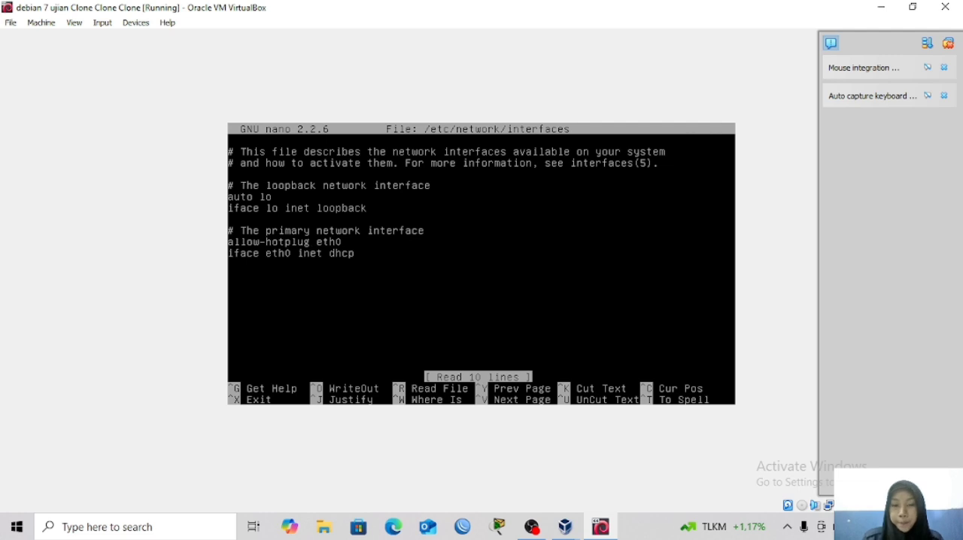
{"action": "key", "text": "BackSpace"}
{"action": "key", "text": "BackSpace"}
{"action": "key", "text": "BackSpace"}
{"action": "key", "text": "BackSpace"}
{"action": "key", "text": "BackSpace"}
{"action": "key", "text": "BackSpace"}
{"action": "key", "text": "BackSpace"}
{"action": "key", "text": "BackSpace"}
{"action": "key", "text": "BackSpace"}
{"action": "key", "text": "BackSpace"}
{"action": "key", "text": "BackSpace"}
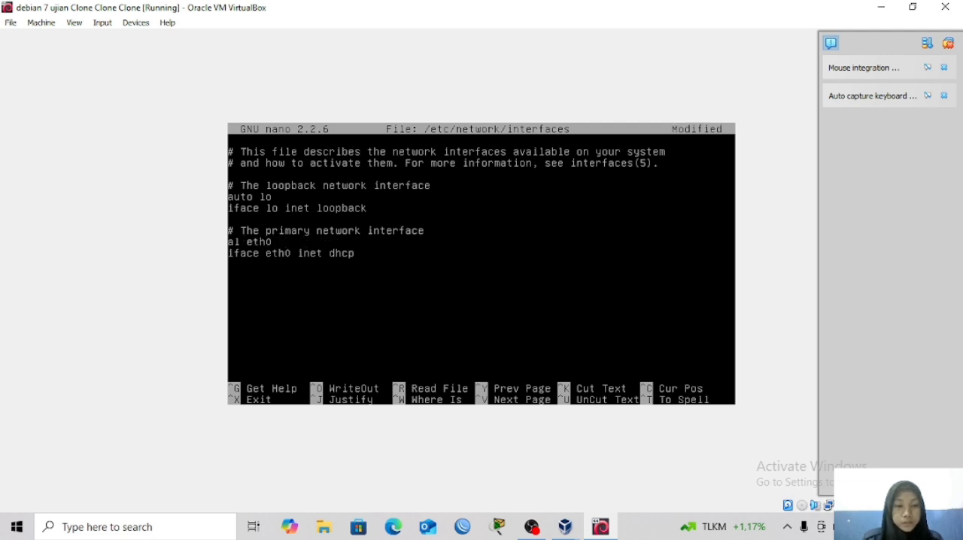
{"action": "key", "text": "BackSpace"}
{"action": "type", "text": "uto"}
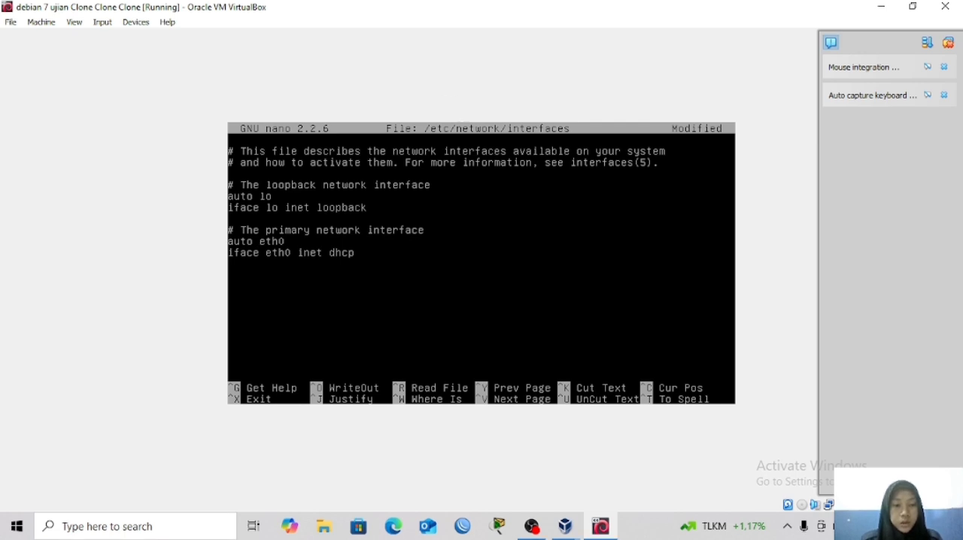
Change the eth0 iface line's addressing method to static.
{"action": "key", "text": "Down"}
{"action": "key", "text": "Right"}
{"action": "key", "text": "Right"}
{"action": "key", "text": "Right"}
{"action": "key", "text": "Right"}
{"action": "key", "text": "Right"}
{"action": "key", "text": "Right"}
{"action": "key", "text": "Right"}
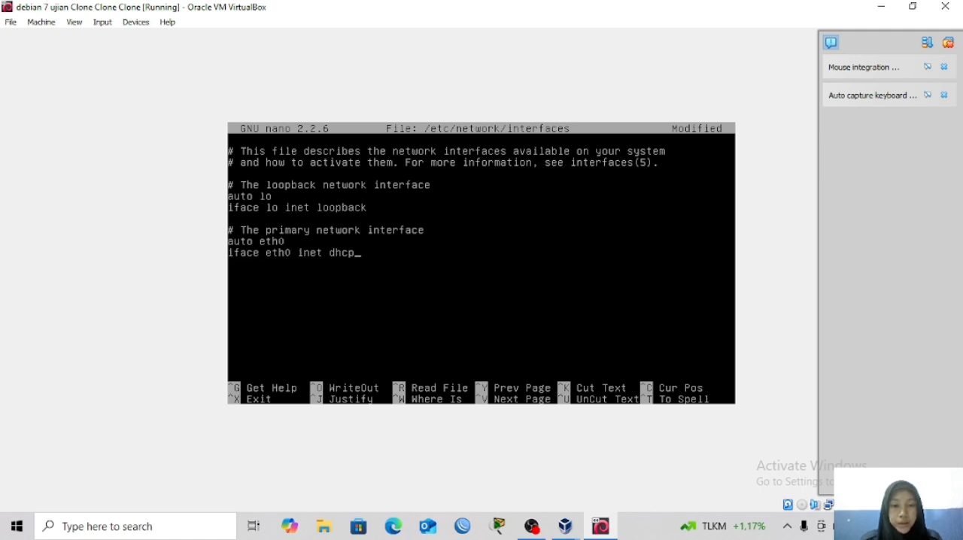
{"action": "key", "text": "BackSpace"}
{"action": "key", "text": "BackSpace"}
{"action": "key", "text": "BackSpace"}
{"action": "key", "text": "BackSpace"}
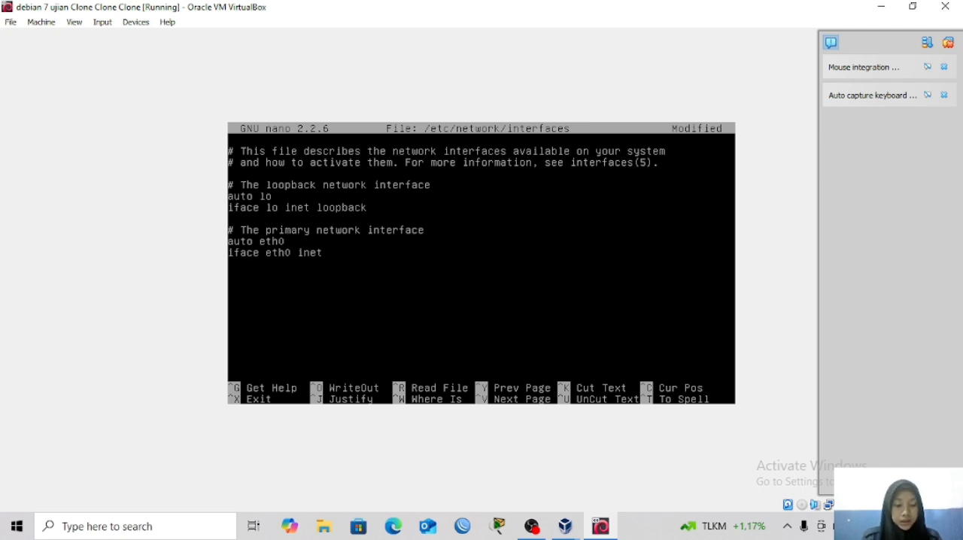
{"action": "type", "text": "static"}
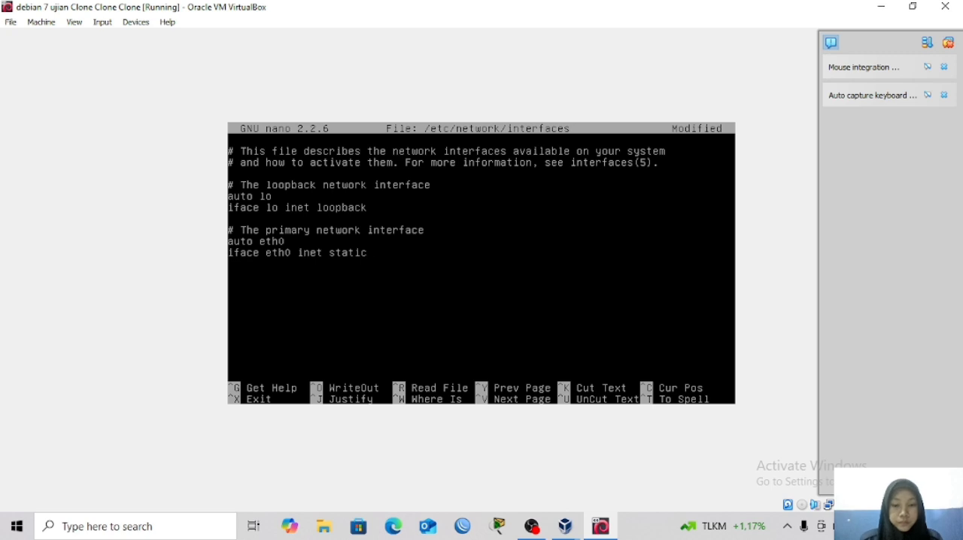
Add an indented line "address 200.100.1.2" below the eth0 iface line.
{"action": "key", "text": "Return"}
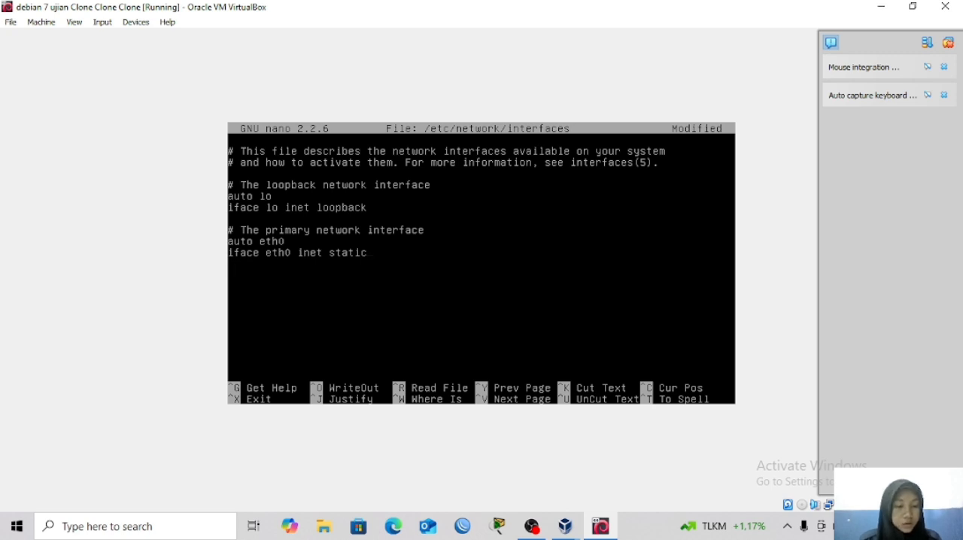
{"action": "key", "text": "Tab"}
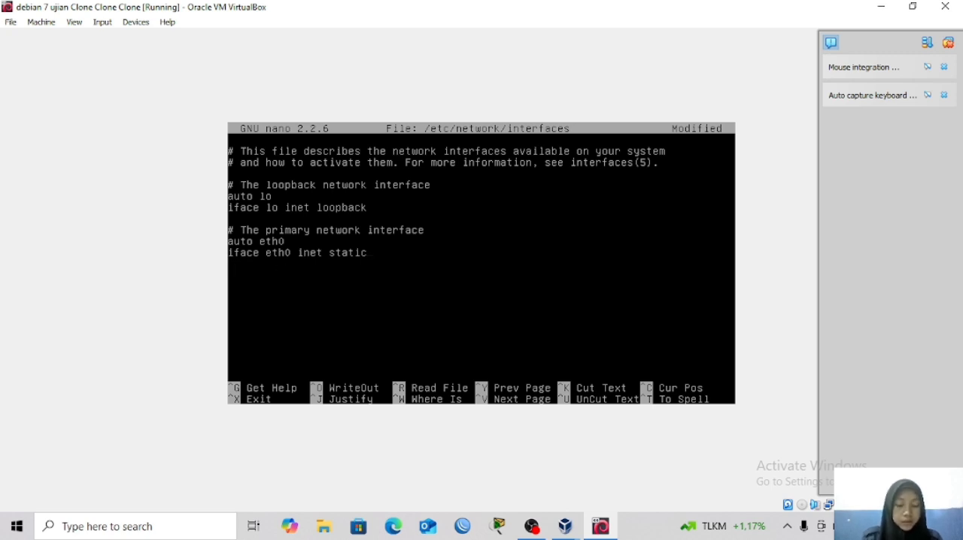
{"action": "type", "text": "adres"}
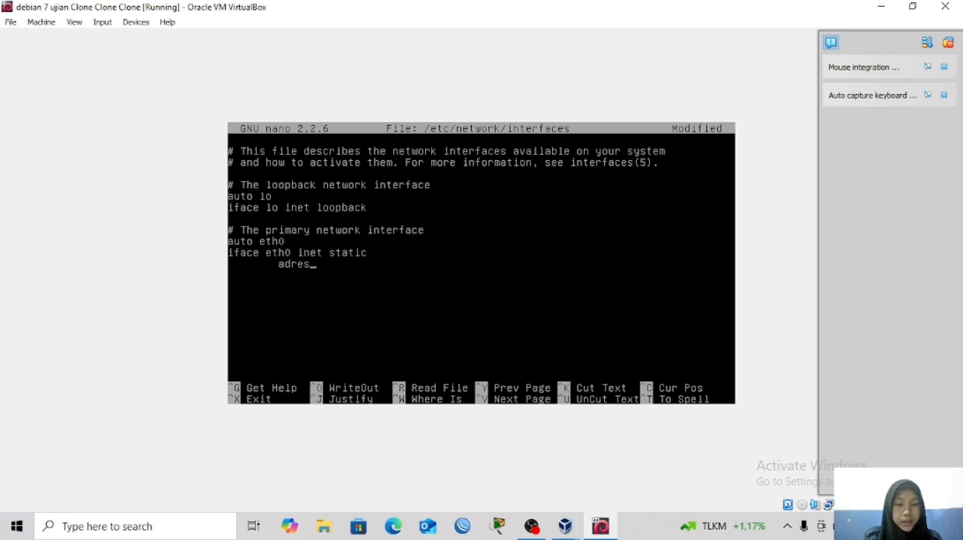
{"action": "type", "text": "s"}
{"action": "key", "text": "BackSpace"}
{"action": "key", "text": "BackSpace"}
{"action": "key", "text": "BackSpace"}
{"action": "key", "text": "BackSpace"}
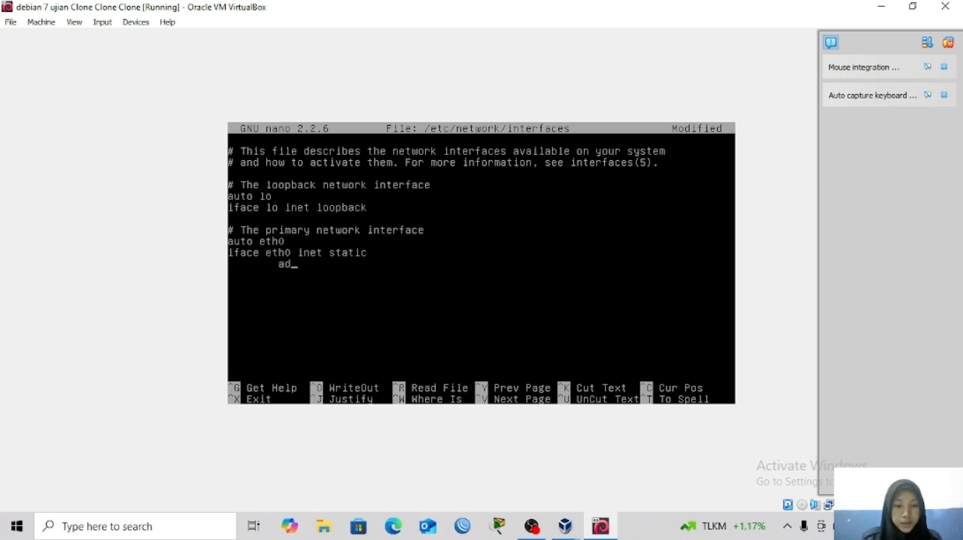
{"action": "type", "text": "dress "}
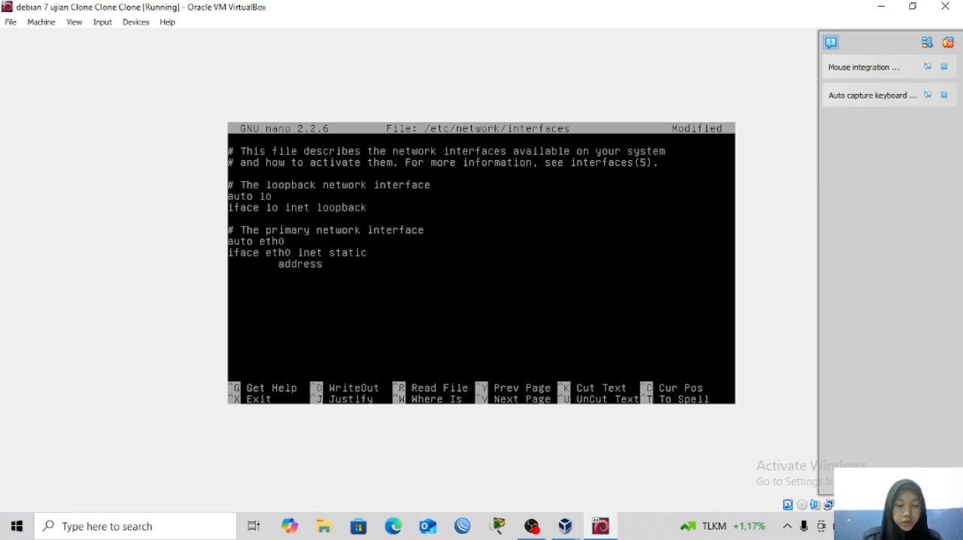
{"action": "type", "text": "200"}
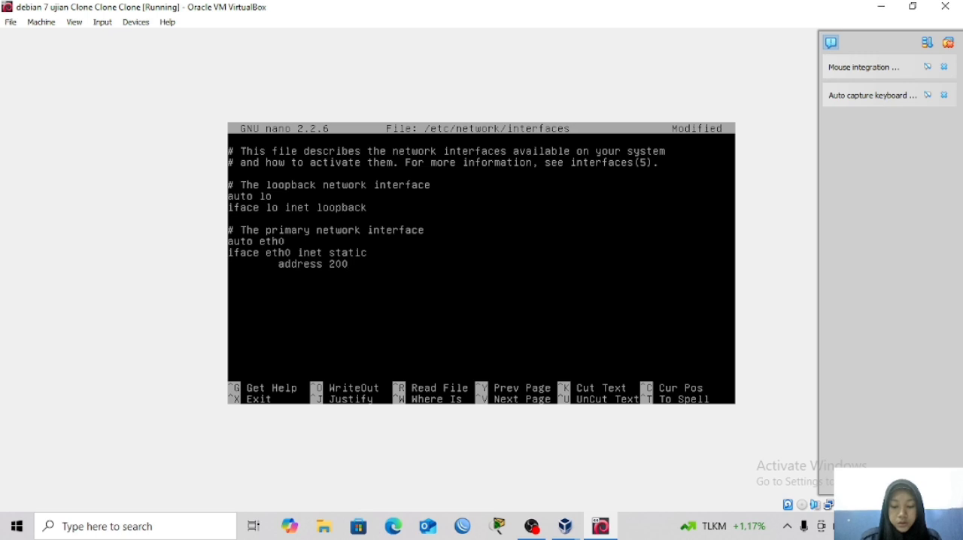
{"action": "type", "text": ".100."}
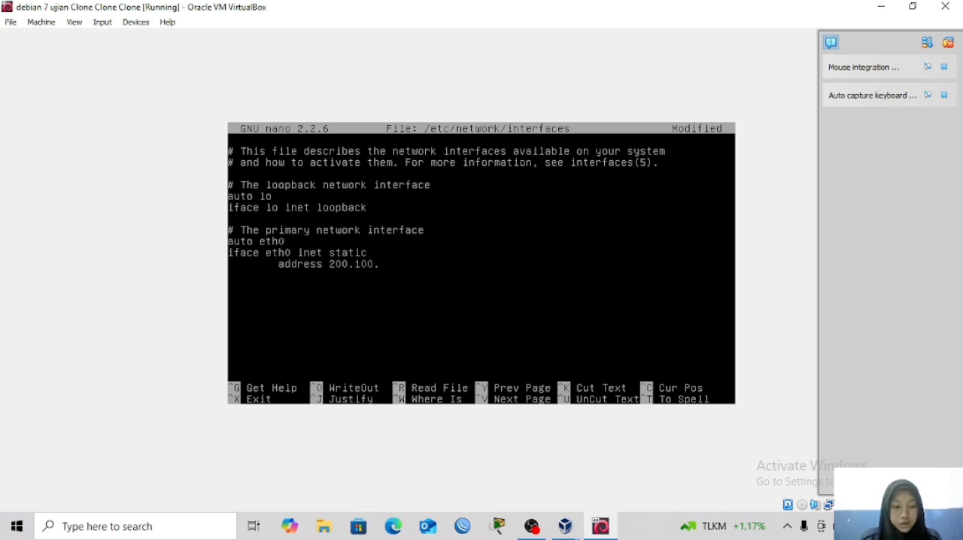
{"action": "type", "text": "1.2"}
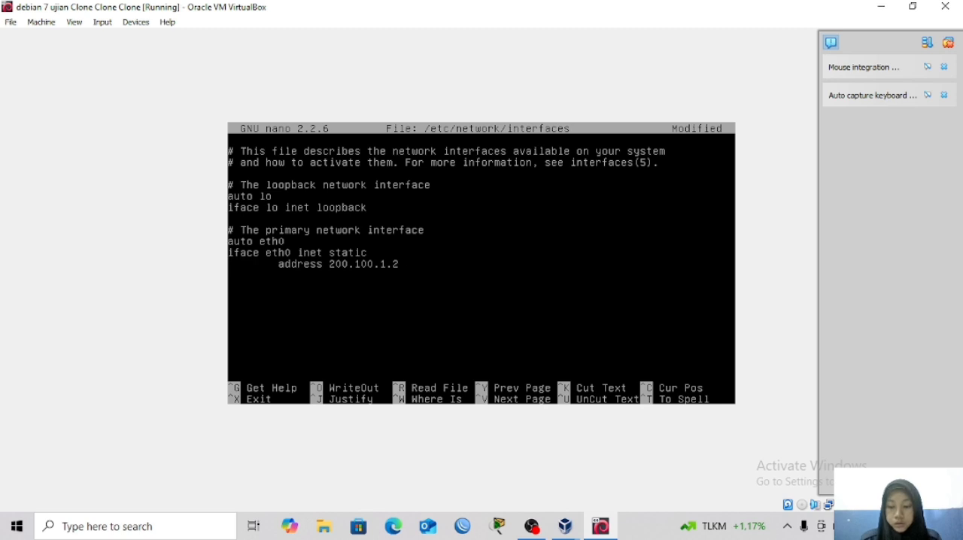
Add an indented line "netmask 255.255.255.0" below the eth0 address line.
{"action": "key", "text": "Return"}
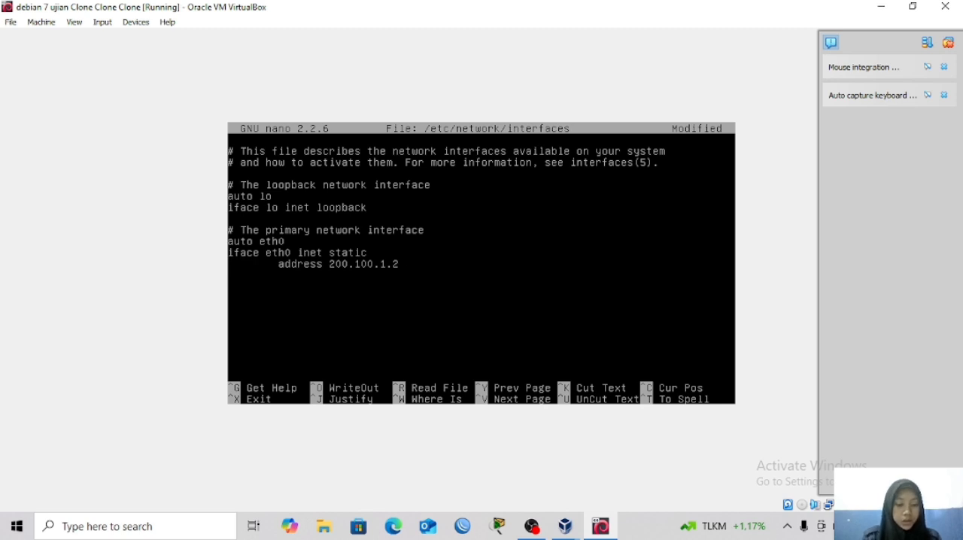
{"action": "key", "text": "Tab"}
{"action": "type", "text": "netm"}
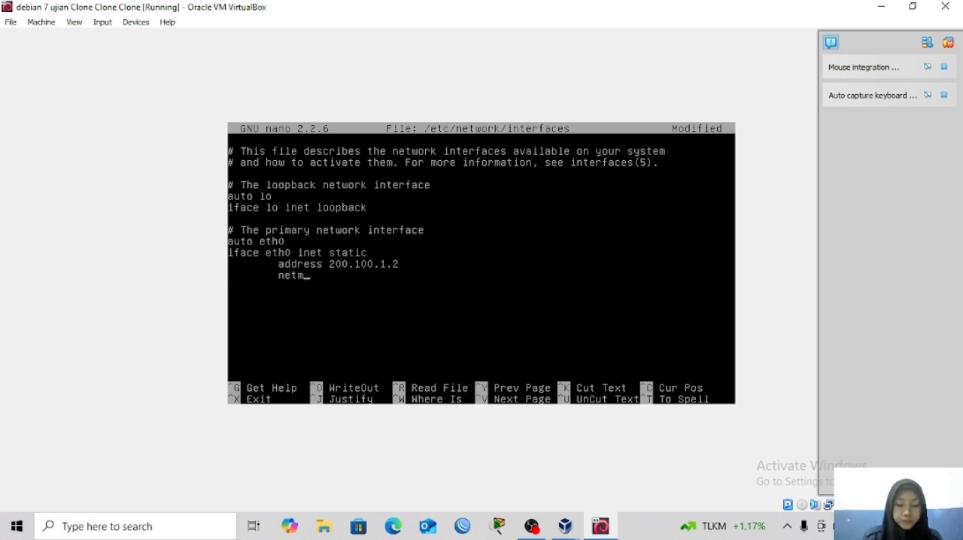
{"action": "type", "text": "ask"}
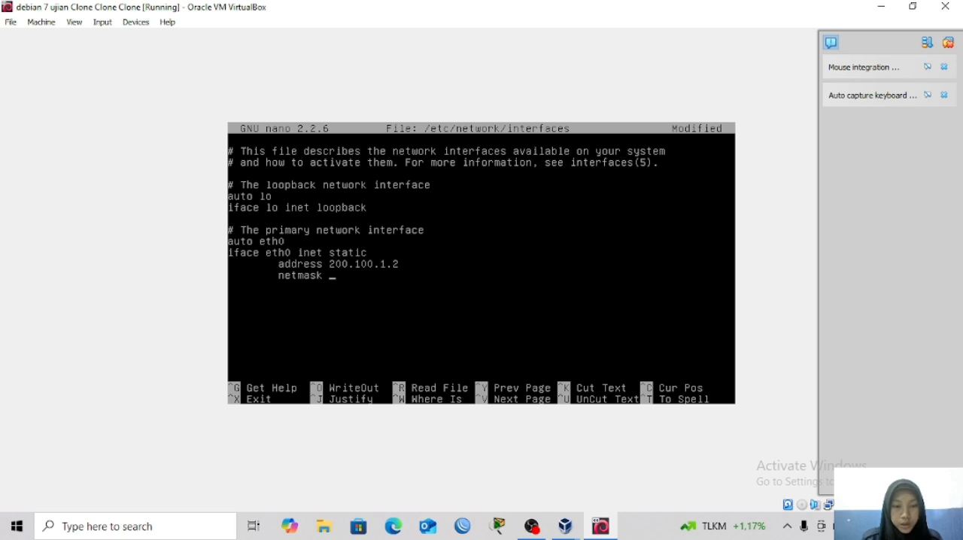
{"action": "type", "text": " 25"}
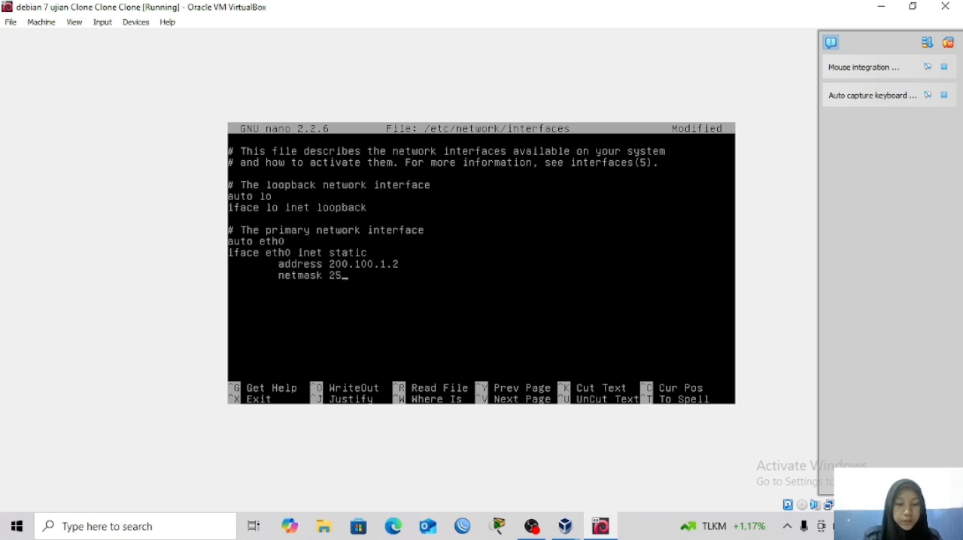
{"action": "type", "text": "5.25."}
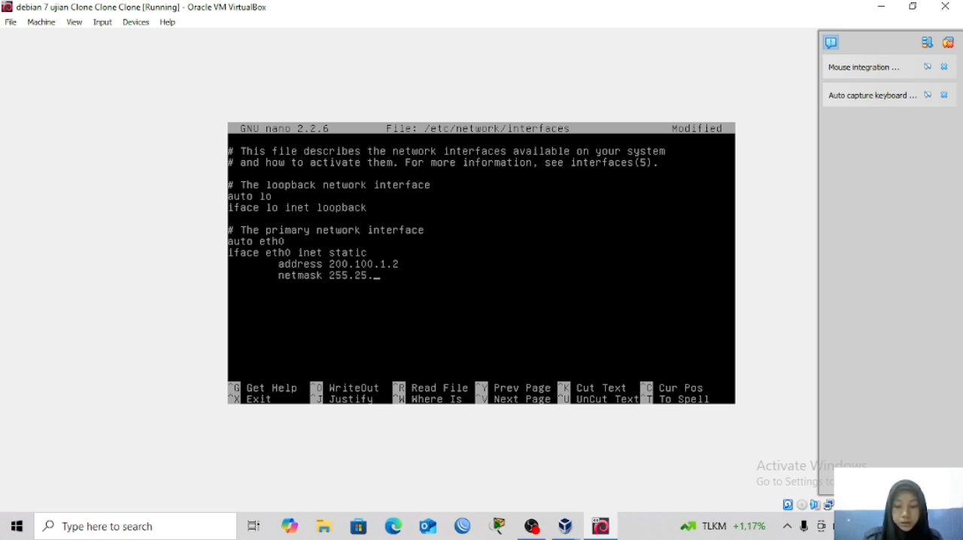
{"action": "key", "text": "BackSpace"}
{"action": "type", "text": "5."}
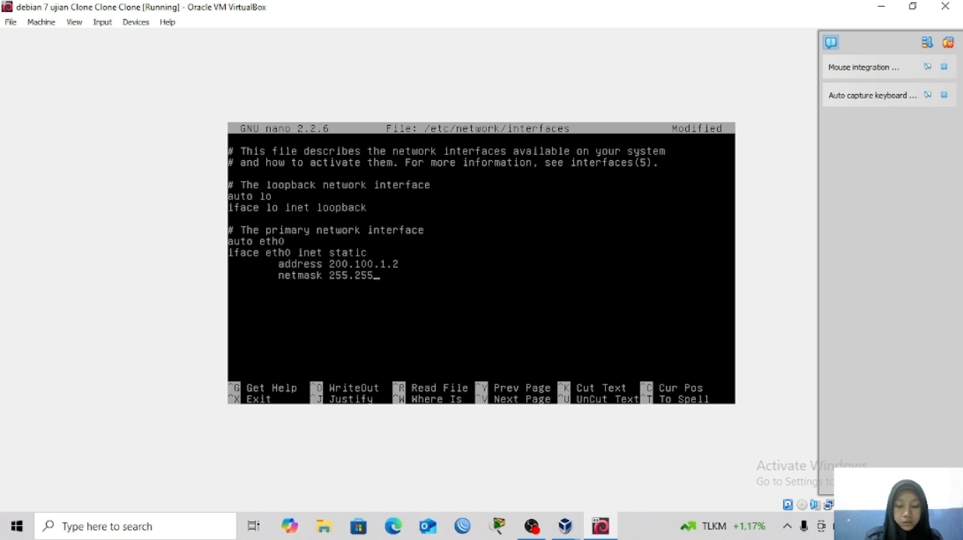
{"action": "type", "text": "255"}
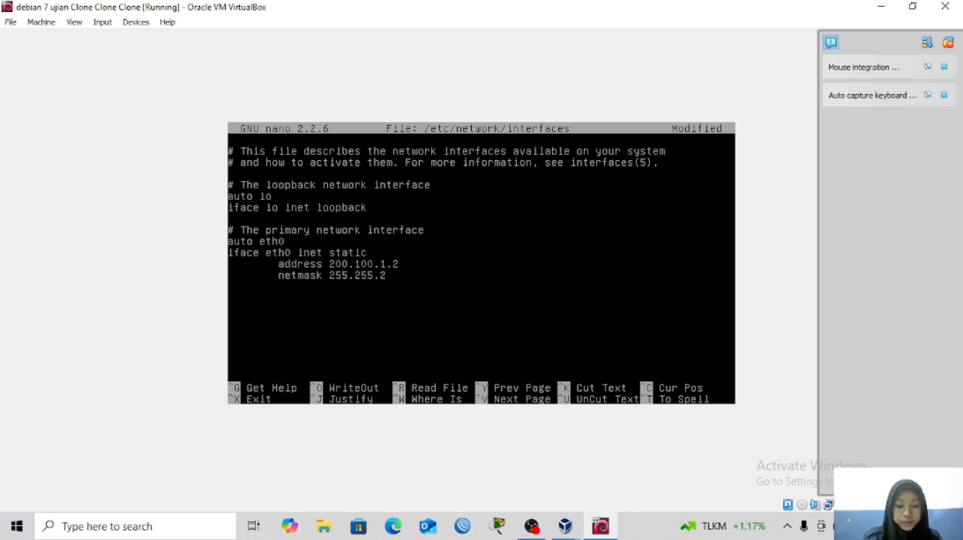
{"action": "type", "text": ".0"}
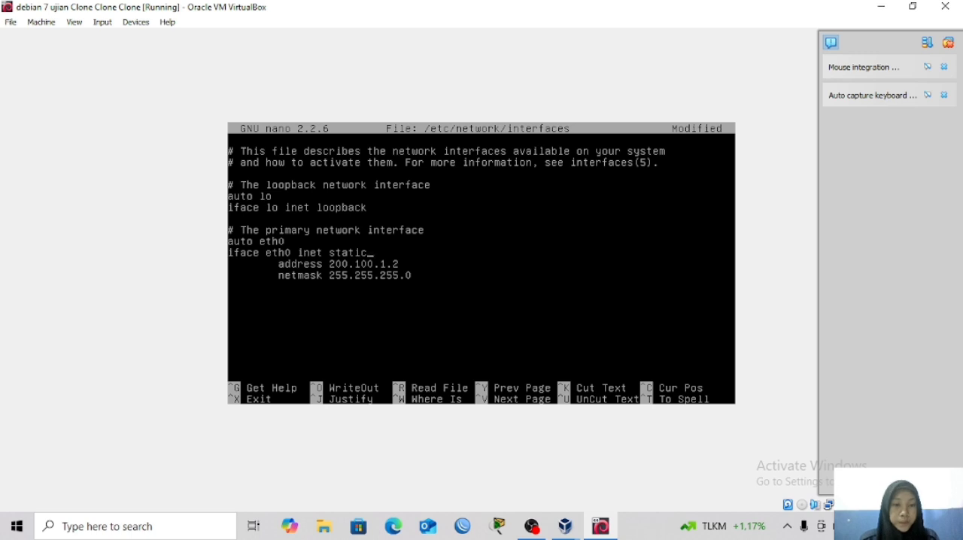
Duplicate the four-line eth0 block directly below the original, separating the two blocks with a blank line.
{"action": "key", "text": "ctrl+k"}
{"action": "key", "text": "ctrl+k"}
{"action": "key", "text": "ctrl+k"}
{"action": "key", "text": "ctrl+k"}
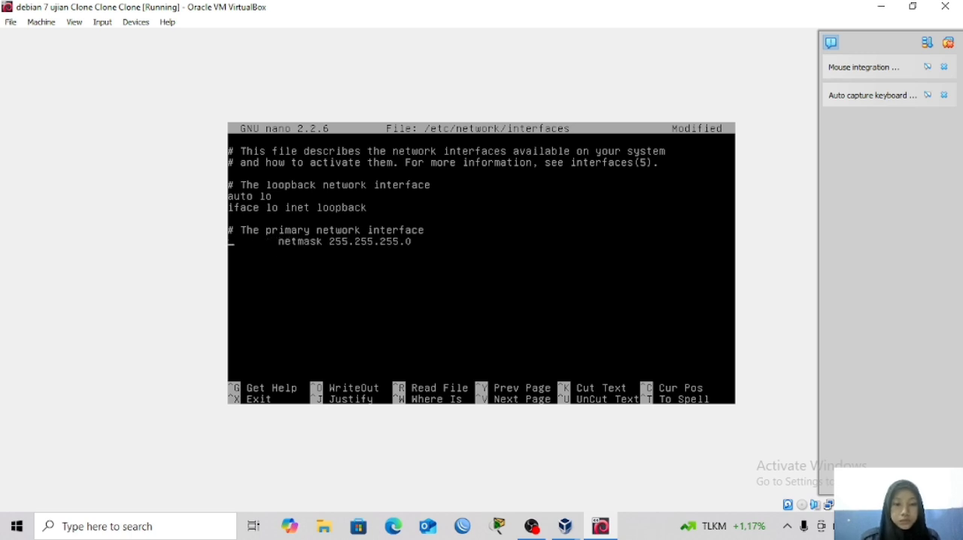
{"action": "key", "text": "ctrl+u"}
{"action": "key", "text": "ctrl+u"}
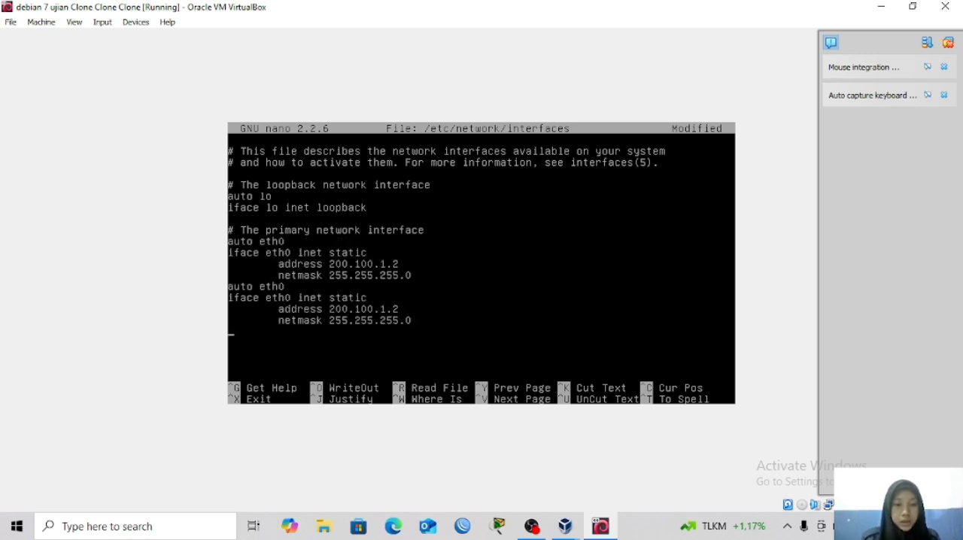
{"action": "key", "text": "Up"}
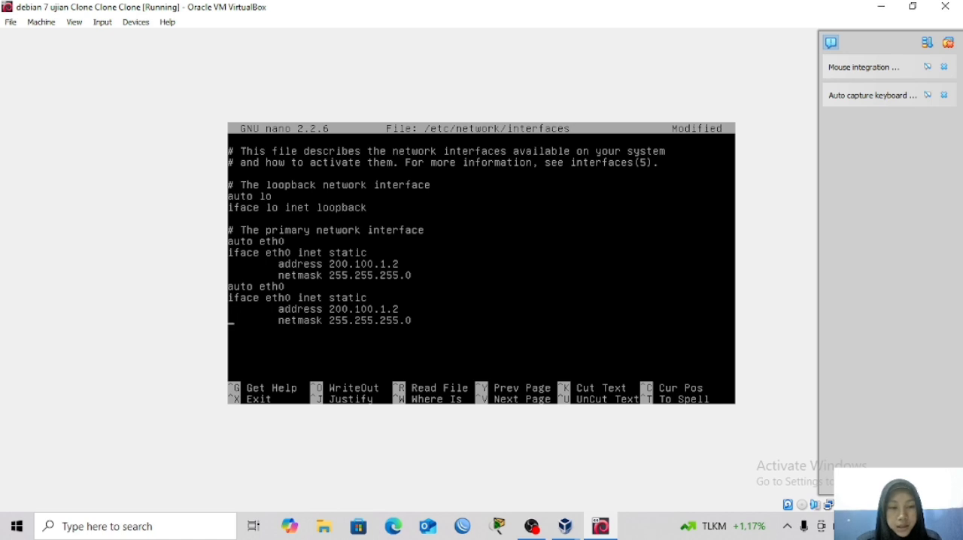
{"action": "key", "text": "Return"}
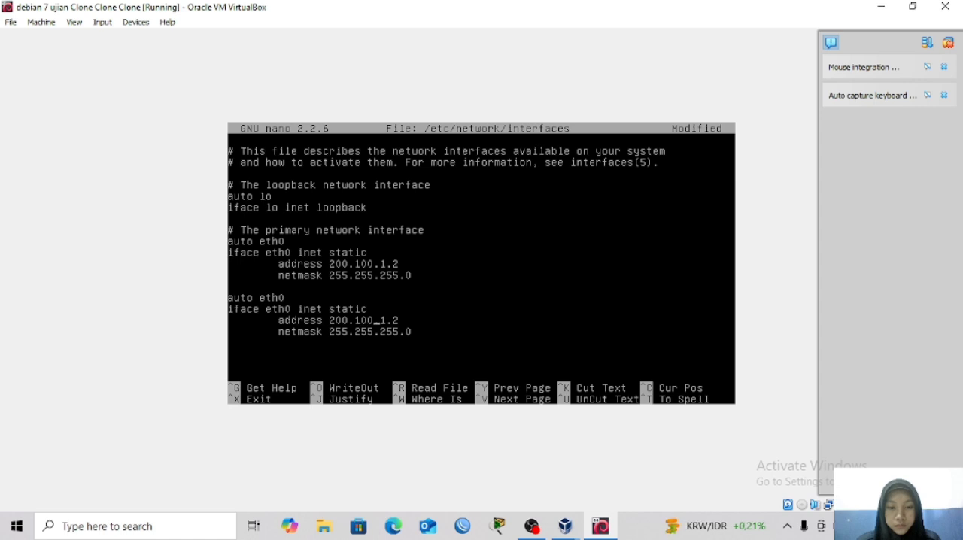
In the copied block, set the address to 200.100.1.3 and rename the interface to eth0:1 on its iface and auto lines.
{"action": "key", "text": "BackSpace"}
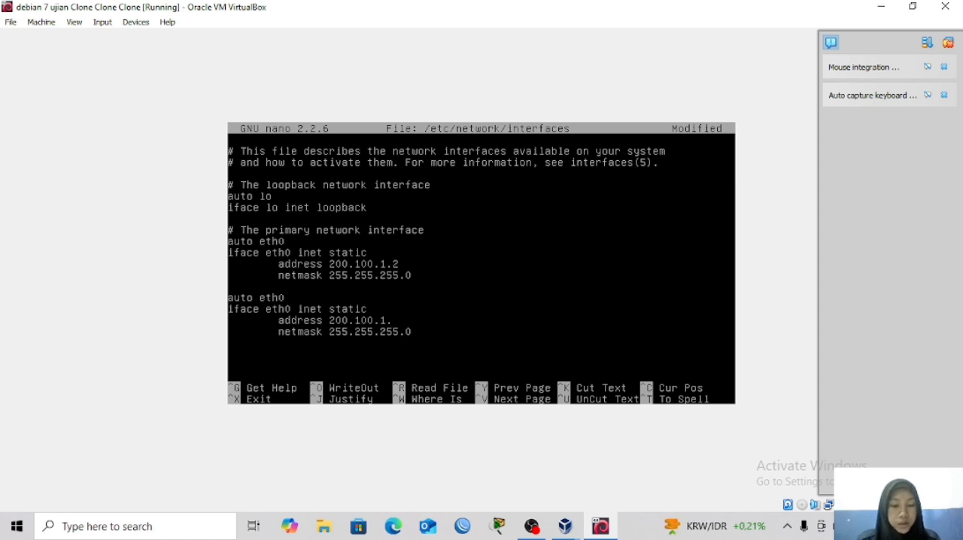
{"action": "type", "text": "3"}
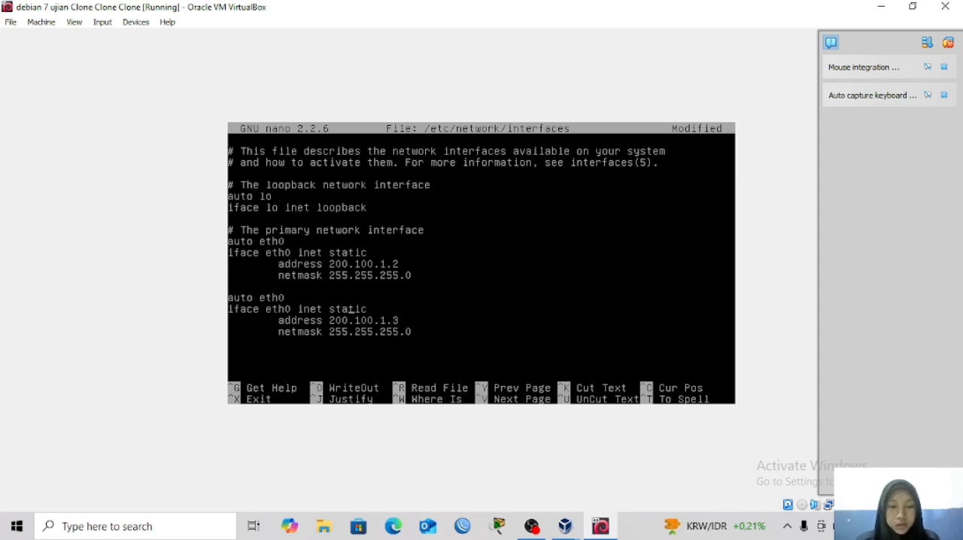
{"action": "key", "text": "Left"}
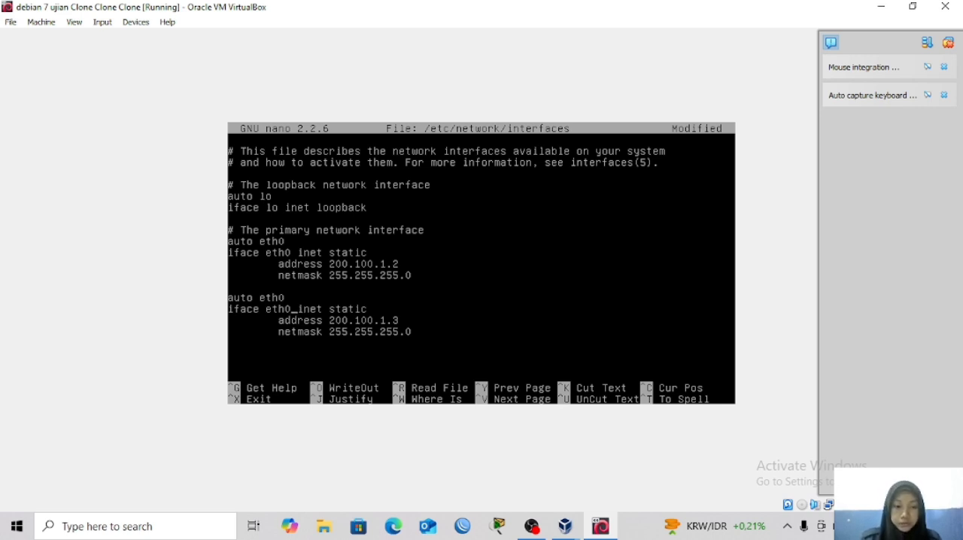
{"action": "type", "text": ":1"}
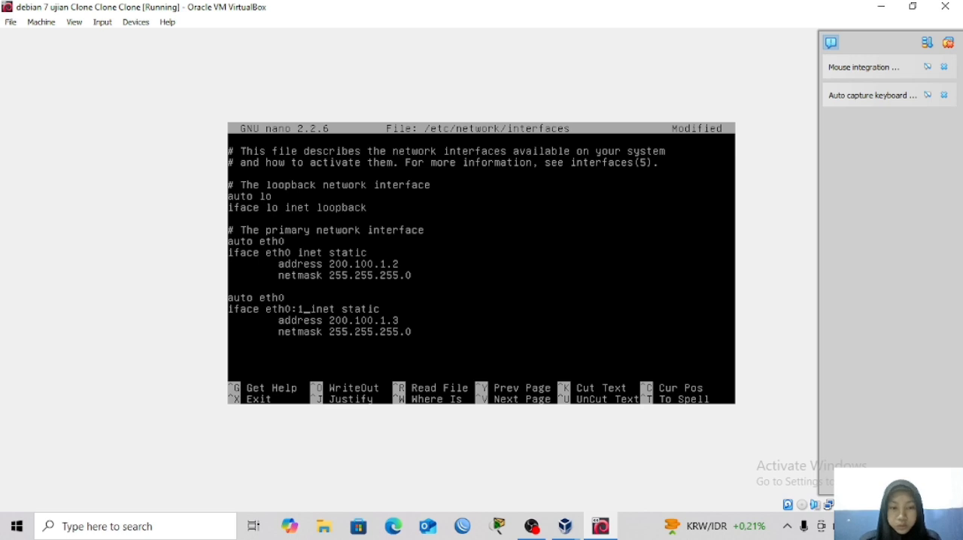
{"action": "type", "text": ":"}
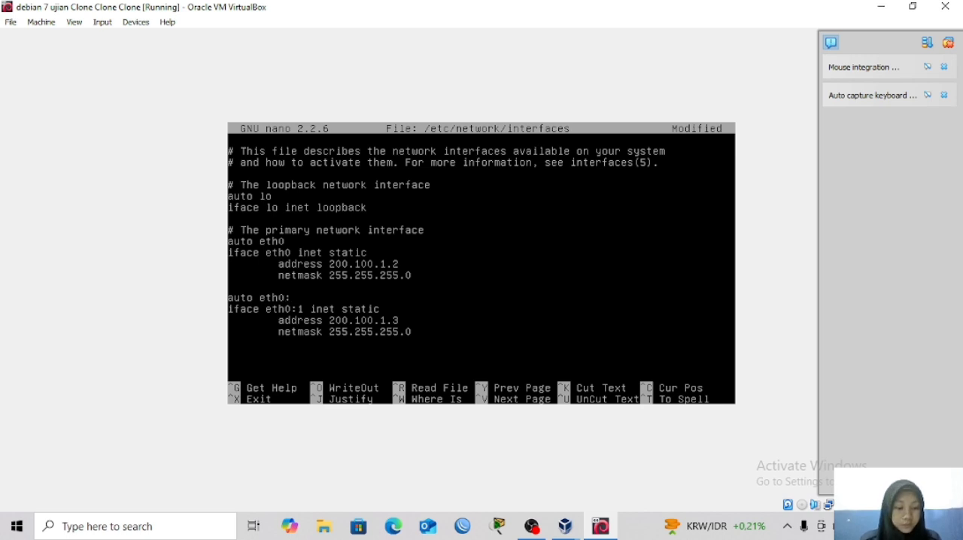
{"action": "type", "text": "1"}
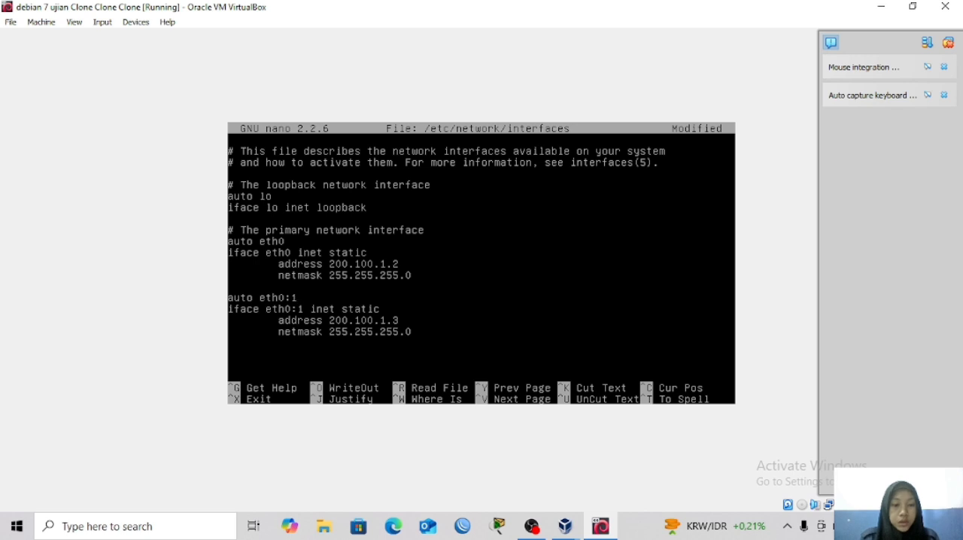
Save the changes to /etc/network/interfaces under the same file name and exit nano.
{"action": "key", "text": "ctrl+x"}
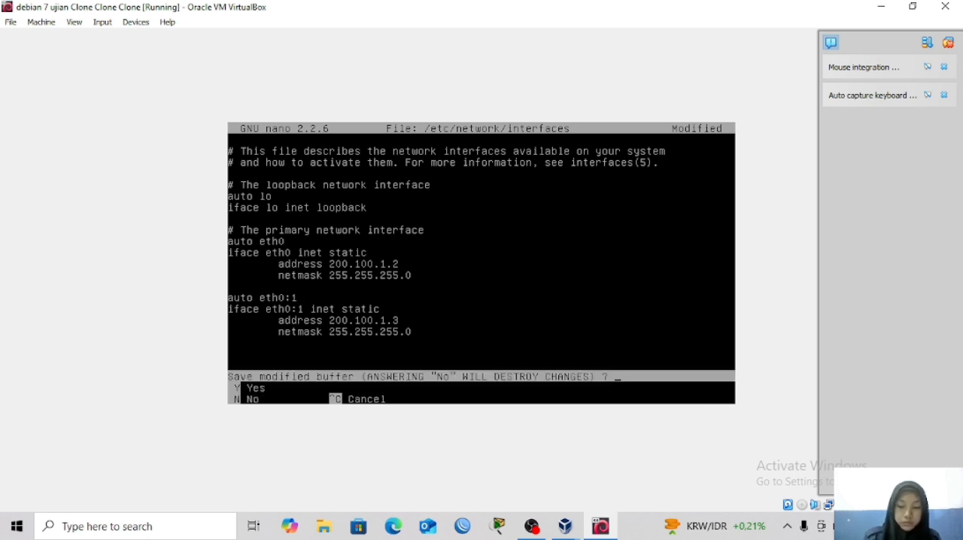
{"action": "key", "text": "y"}
{"action": "key", "text": "Return"}
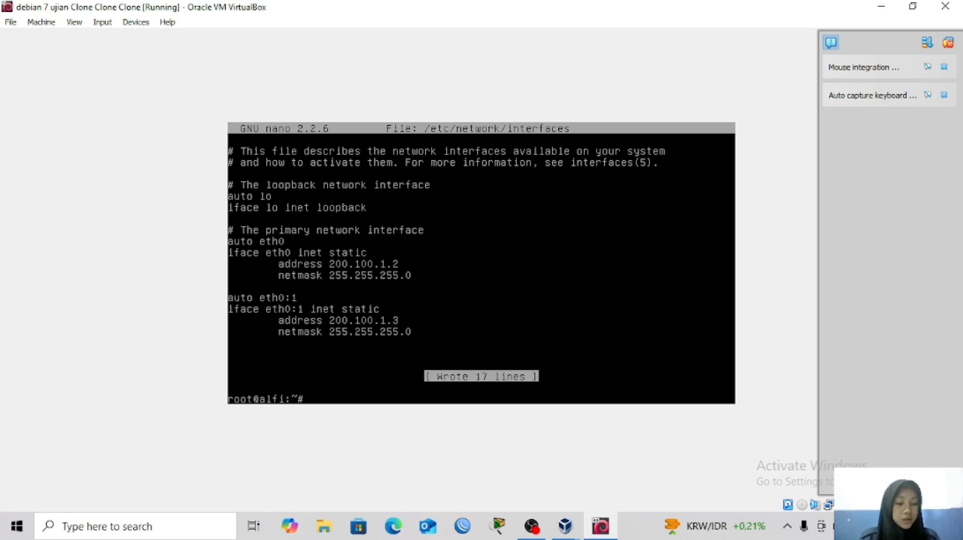
Restart the networking service with the command "service networking restart".
{"action": "type", "text": "service"}
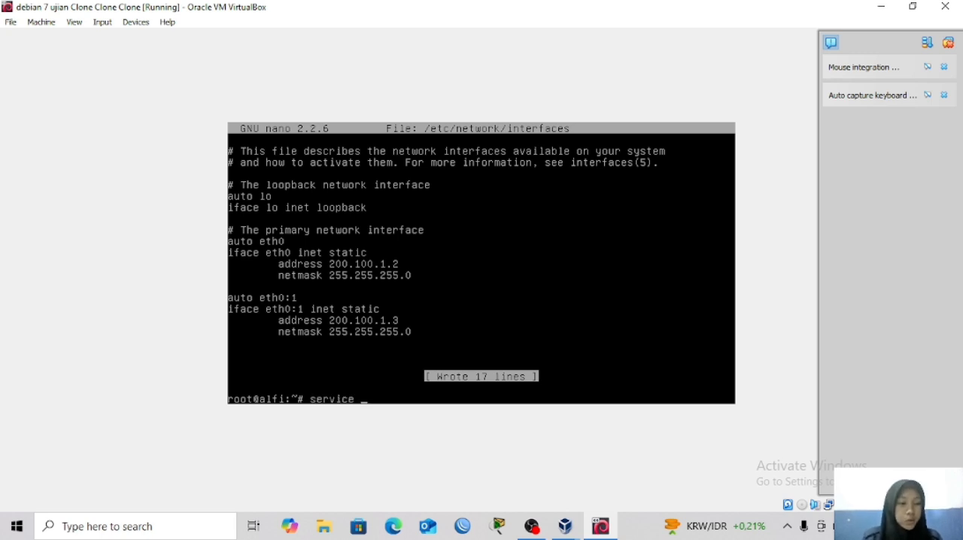
{"action": "type", "text": " ne"}
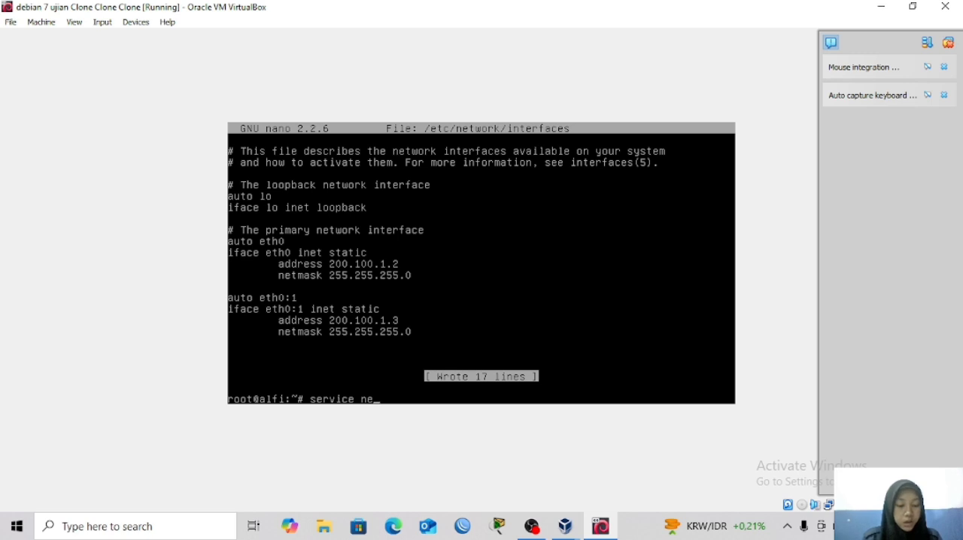
{"action": "type", "text": "tworking"}
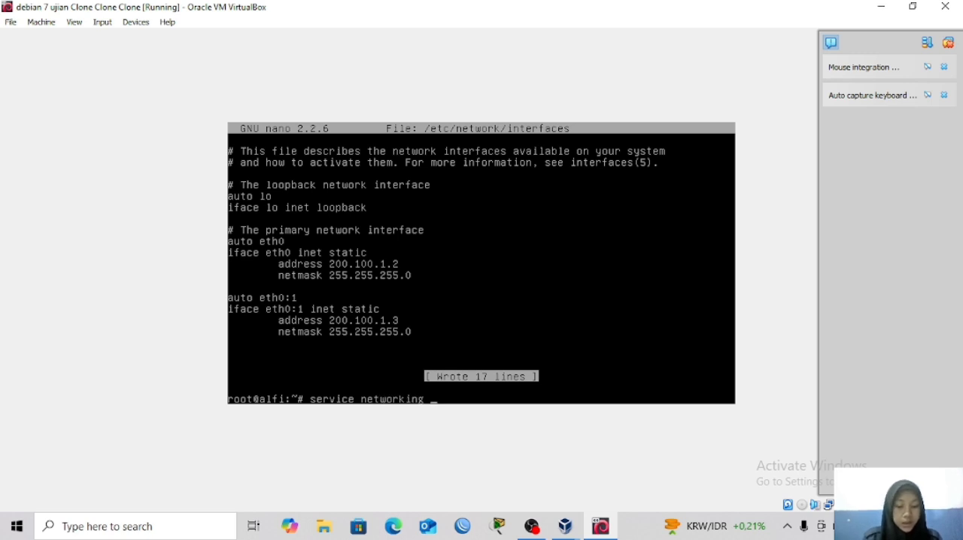
{"action": "type", "text": " rs"}
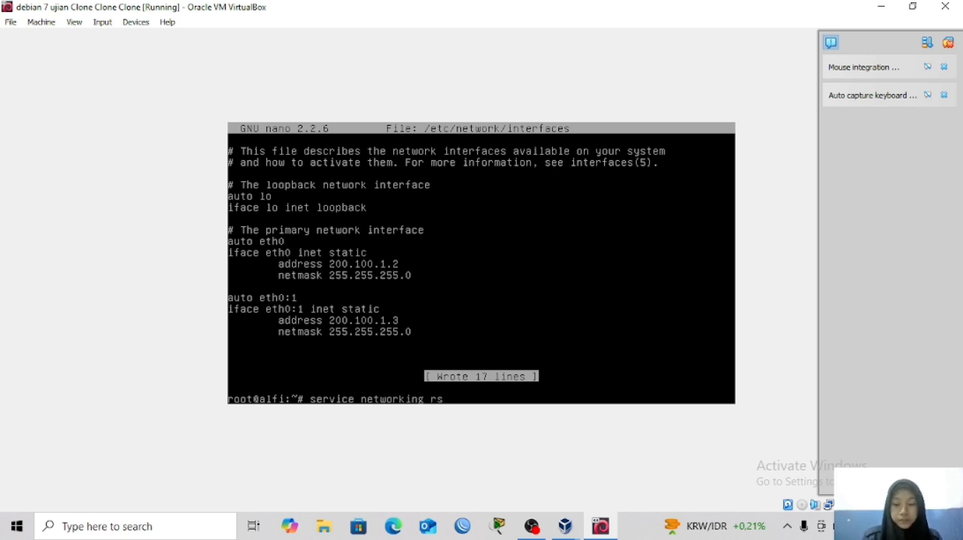
{"action": "key", "text": "BackSpace"}
{"action": "type", "text": "estart"}
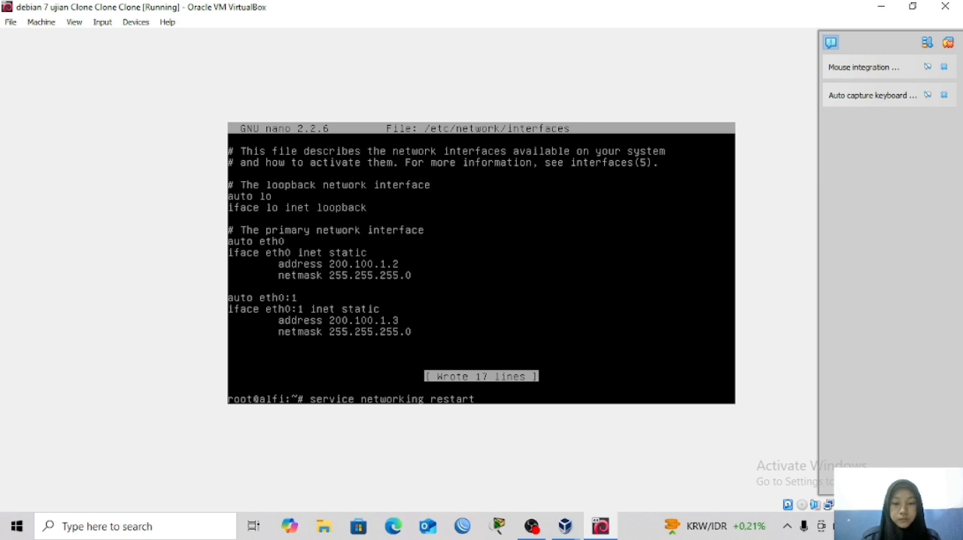
{"action": "key", "text": "Return"}
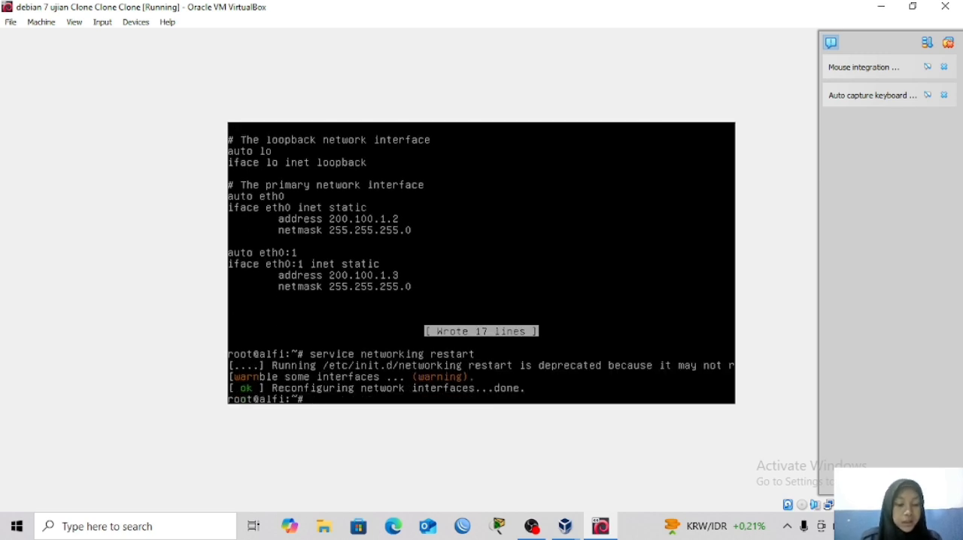
Run "apt-get install bind9" and agree to continue with the installation.
{"action": "type", "text": "apt"}
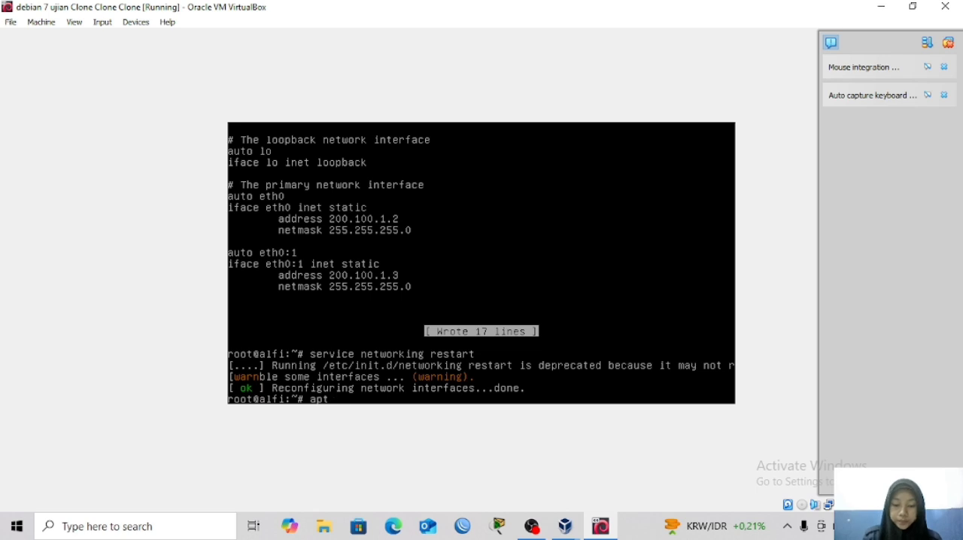
{"action": "type", "text": "-get"}
{"action": "type", "text": "install "}
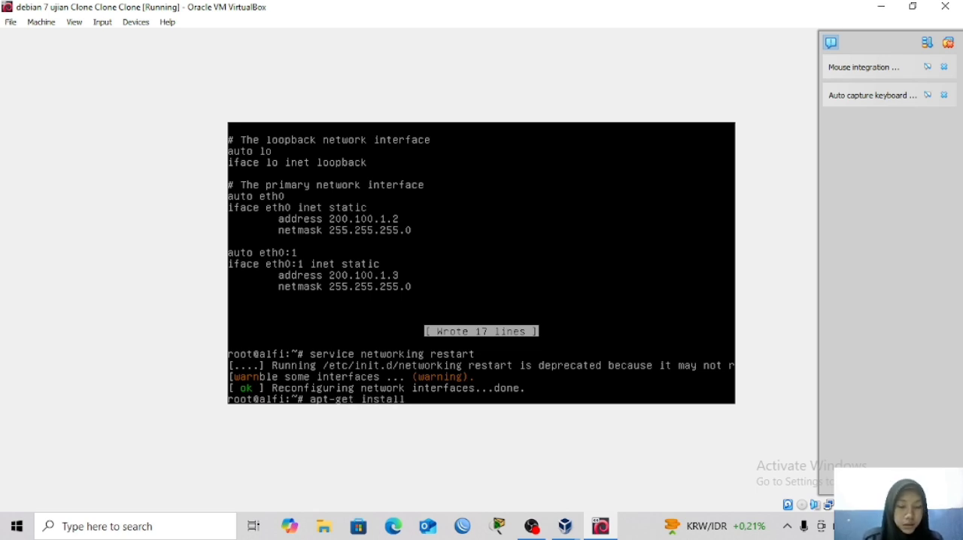
{"action": "type", "text": "bin"}
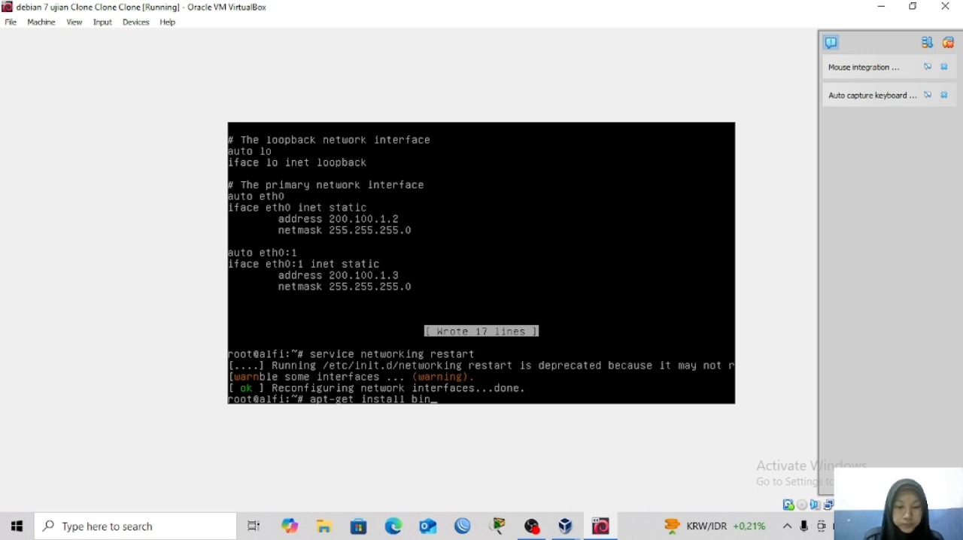
{"action": "type", "text": "d9"}
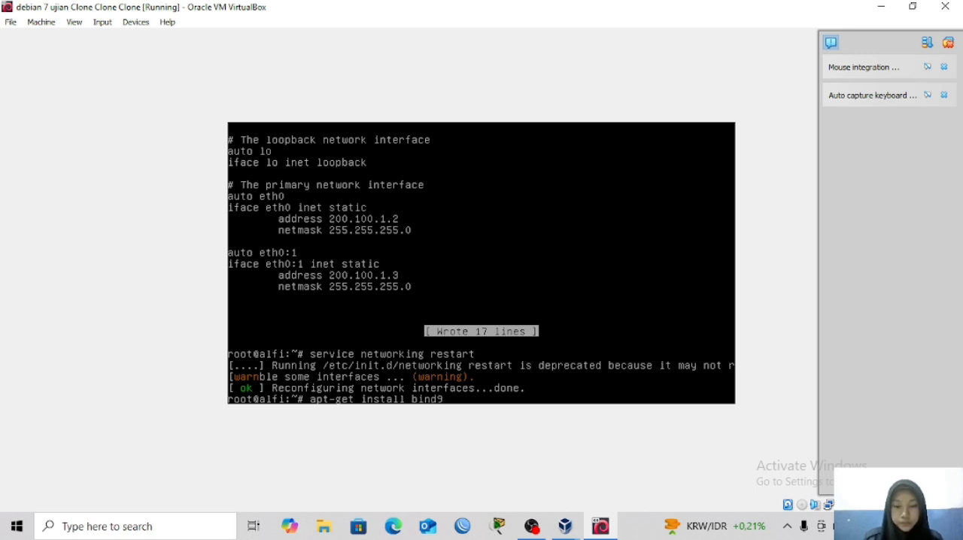
{"action": "key", "text": "Return"}
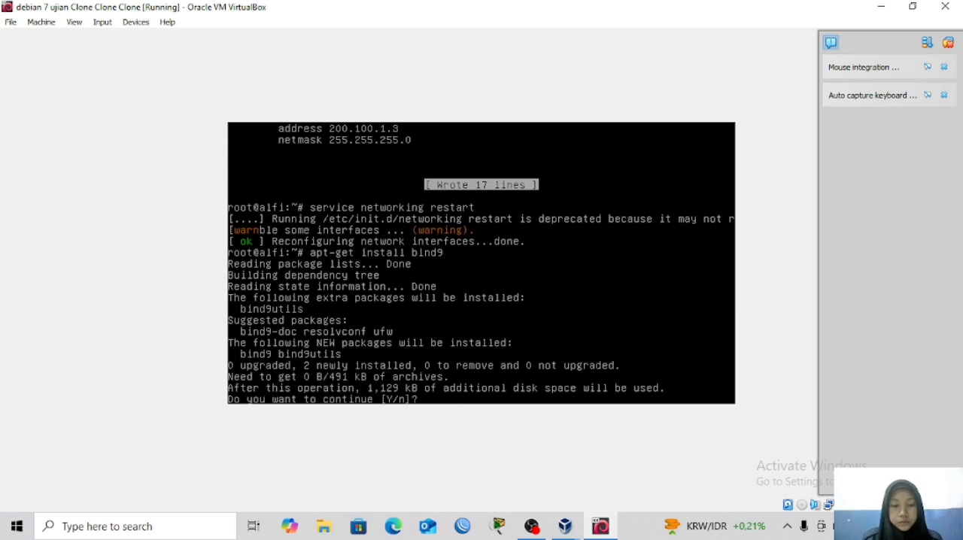
{"action": "type", "text": "y"}
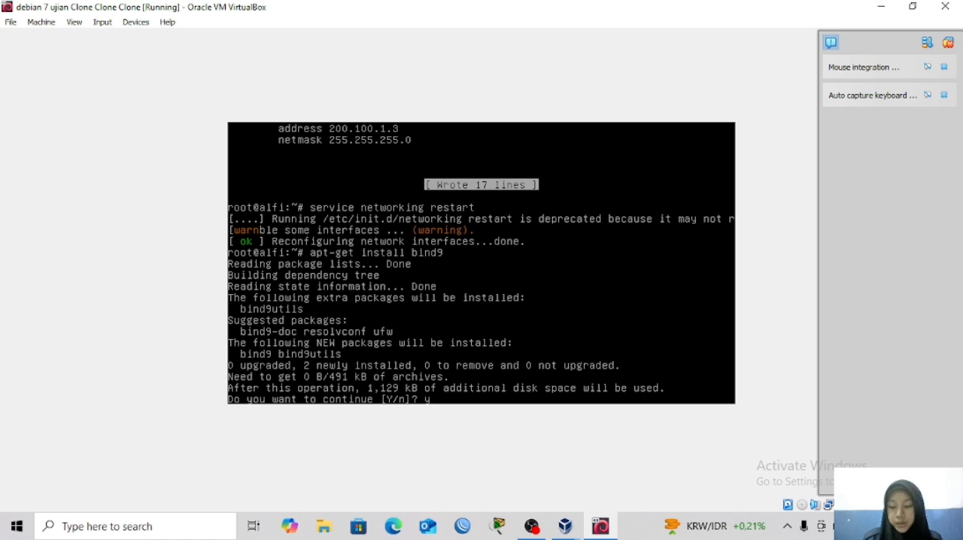
{"action": "key", "text": "Return"}
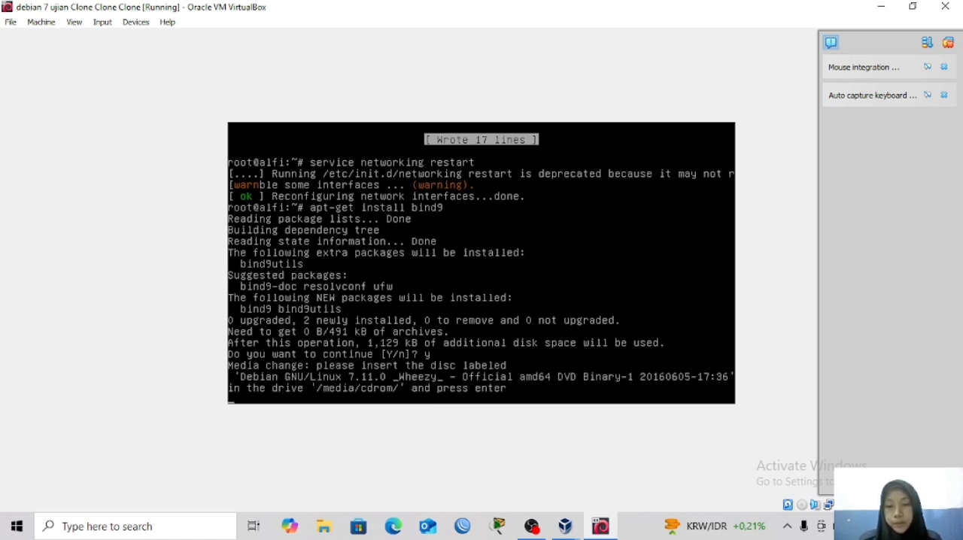
Insert debian-7.11.0-amd64-DVD-1.iso into the virtual machine's optical drive and continue the bind9 installation.
{"action": "left_click", "coordinate": [52, 29]}
{"action": "left_click", "coordinate": [55, 37]}
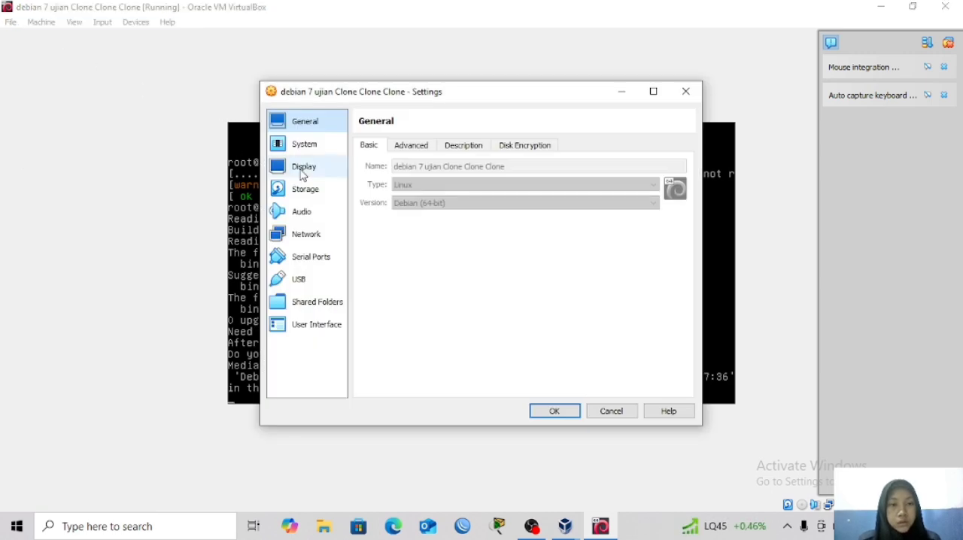
{"action": "left_click", "coordinate": [326, 195]}
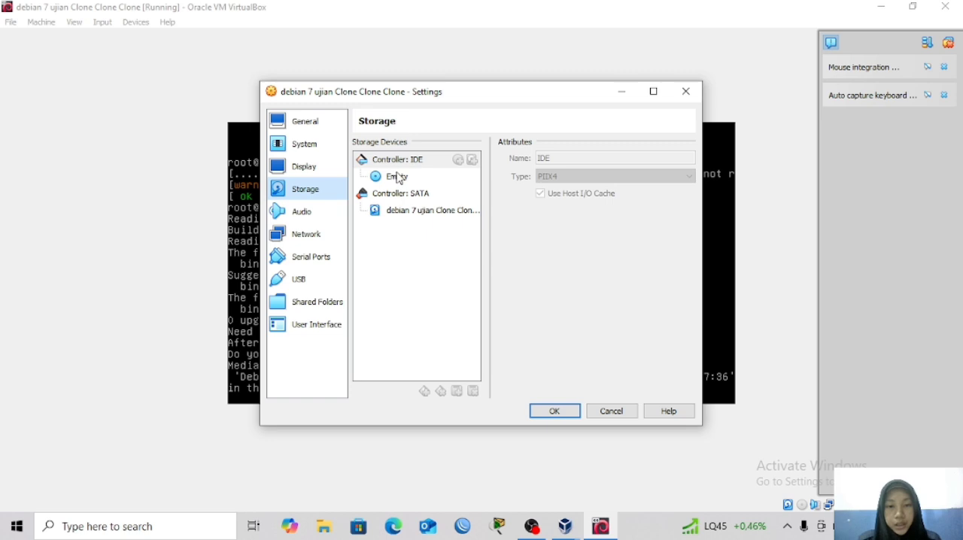
{"action": "left_click", "coordinate": [395, 176]}
{"action": "left_click", "coordinate": [716, 158]}
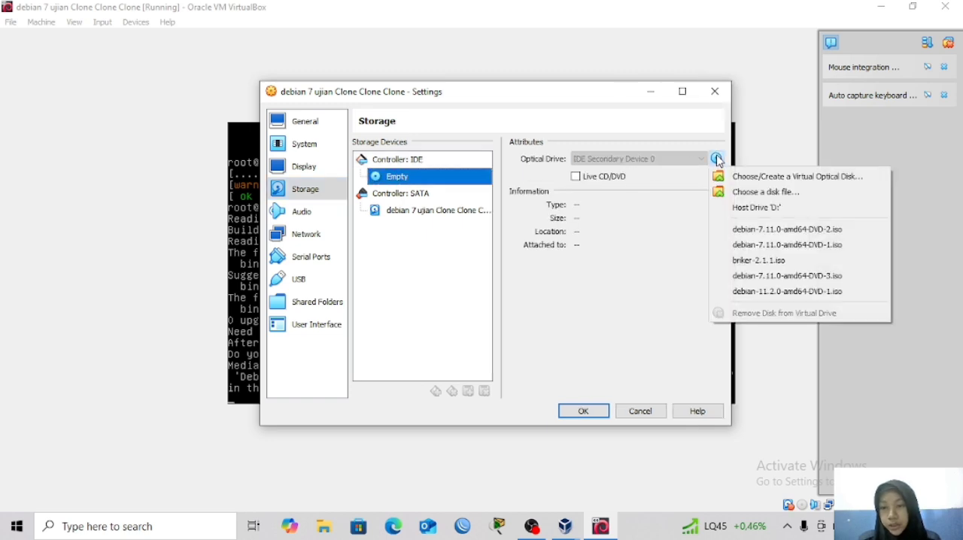
{"action": "left_click", "coordinate": [775, 244]}
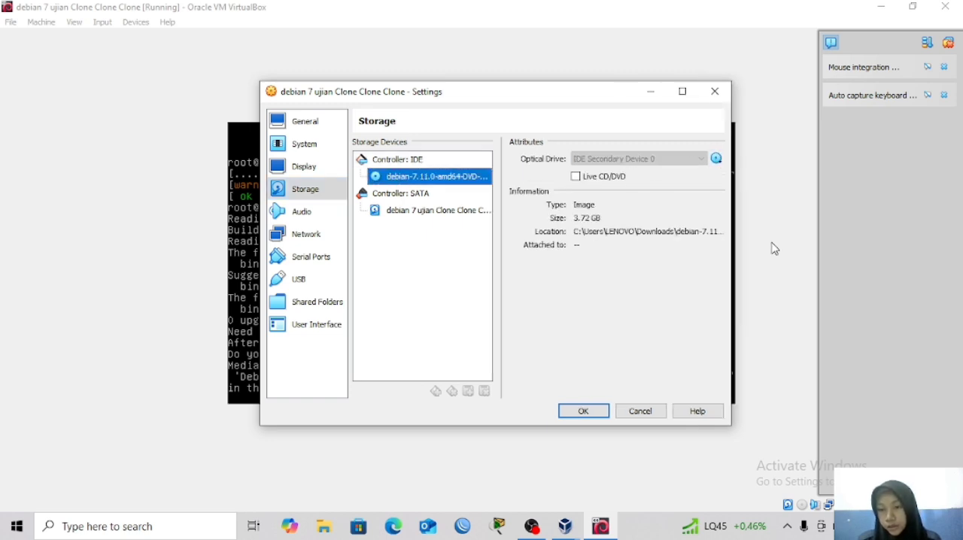
{"action": "left_click", "coordinate": [582, 410]}
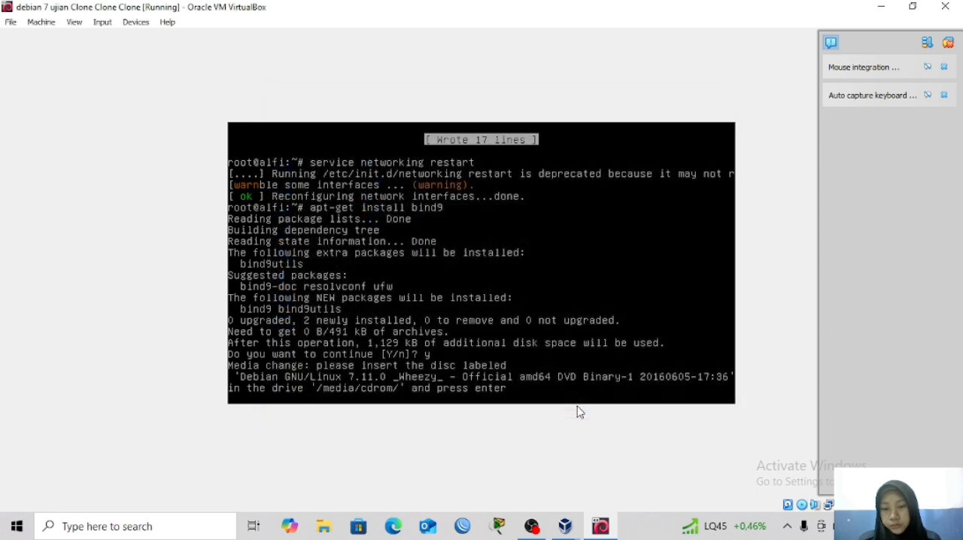
{"action": "key", "text": "Return"}
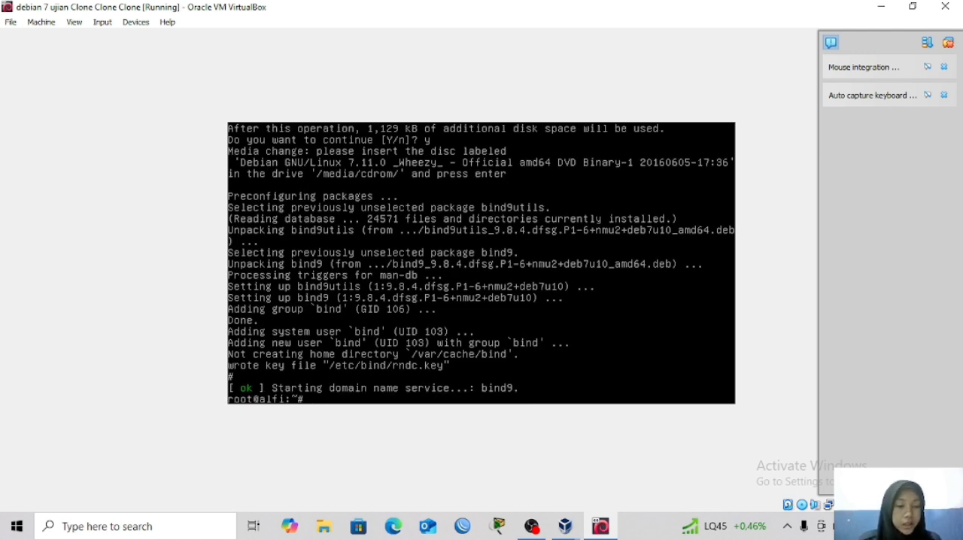
Open /etc/bind/named.conf in nano.
{"action": "type", "text": "na"}
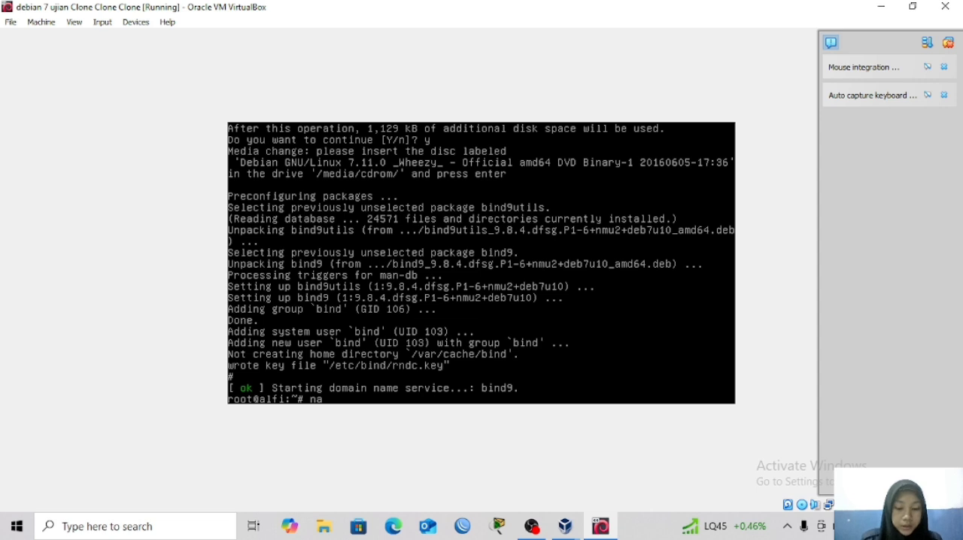
{"action": "type", "text": "no"}
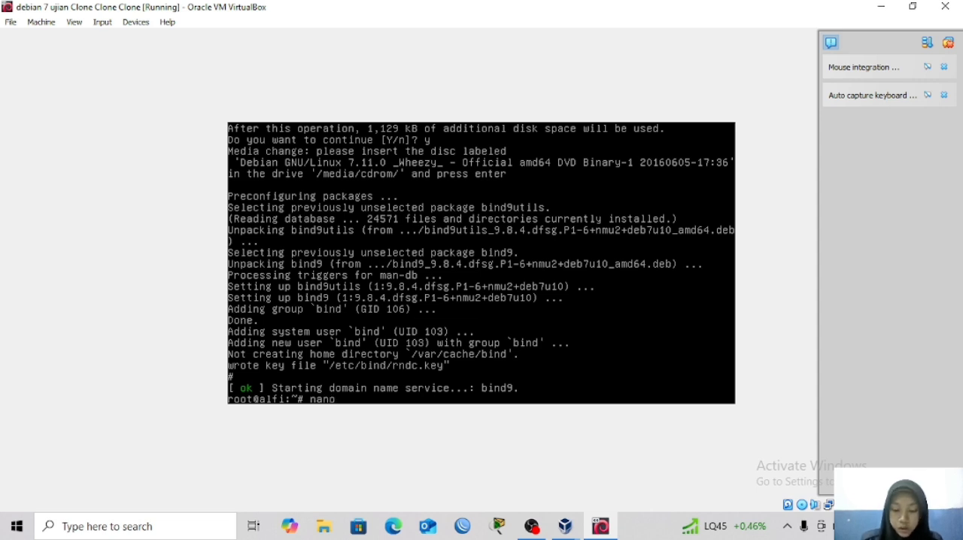
{"action": "type", "text": " /etc/"}
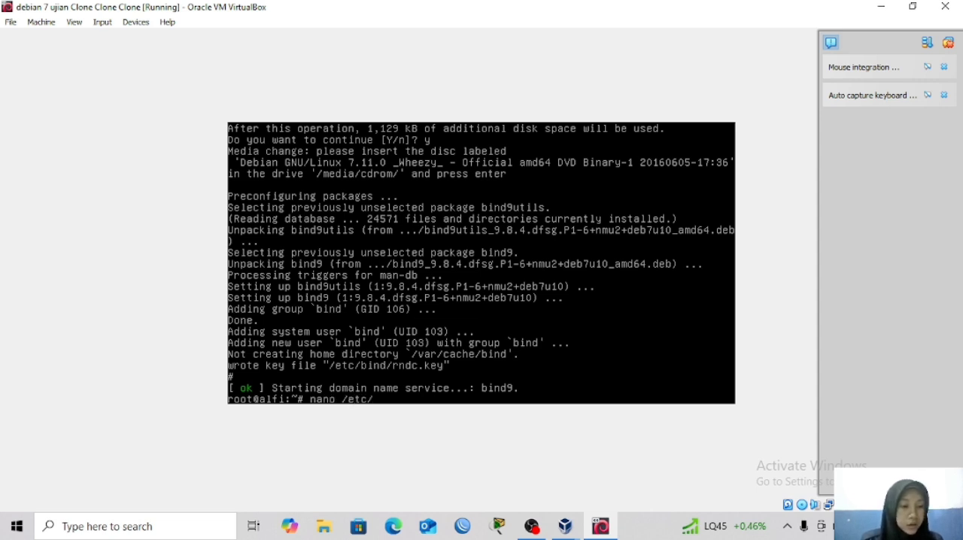
{"action": "type", "text": "bind"}
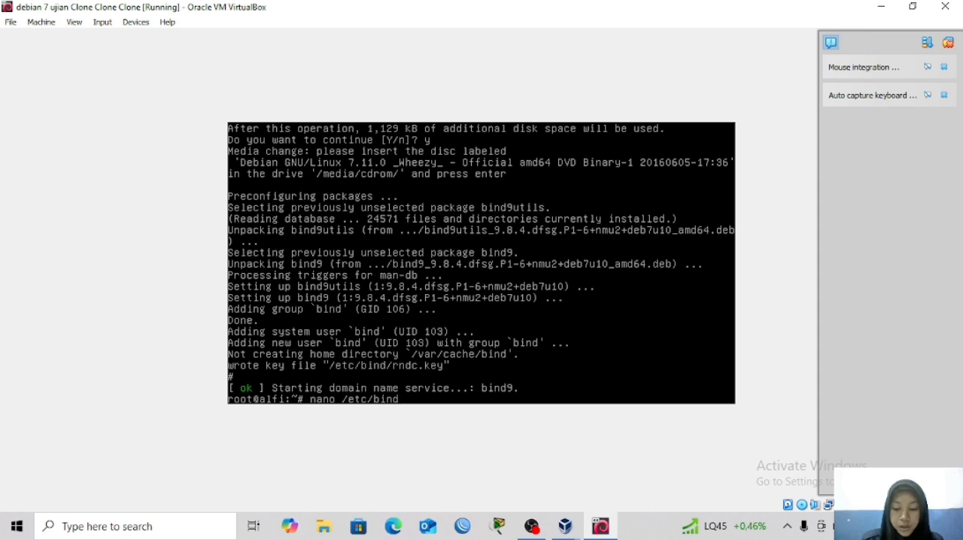
{"action": "type", "text": "/named.conf"}
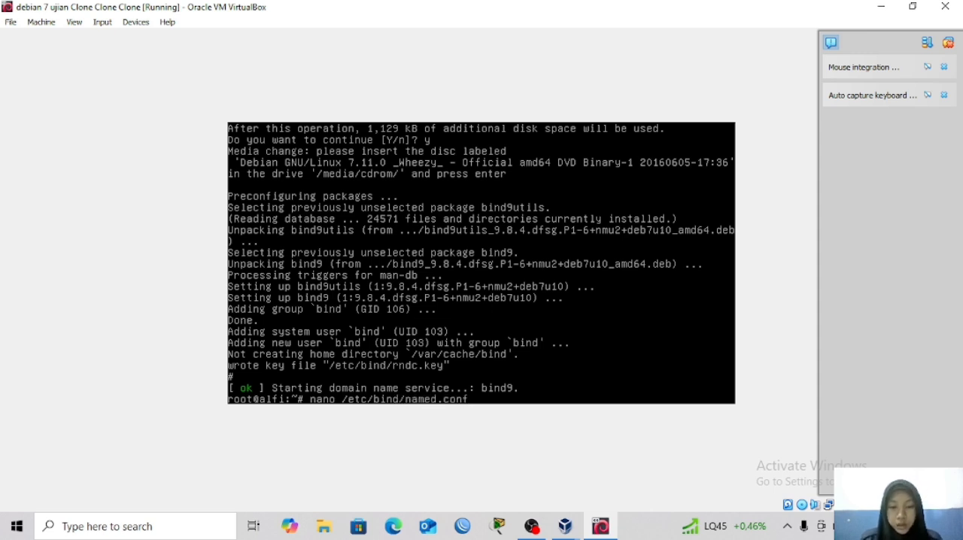
{"action": "key", "text": "Return"}
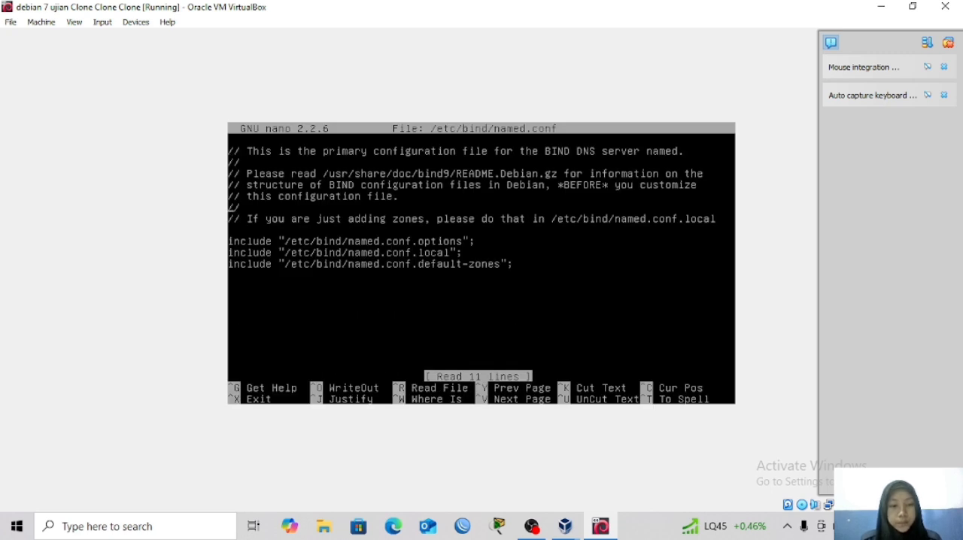
Below the include lines, leave a blank line and start a zone block with the line zone "alfi.com"{.
{"action": "key", "text": "Down"}
{"action": "key", "text": "Down"}
{"action": "key", "text": "Down"}
{"action": "key", "text": "Down"}
{"action": "key", "text": "Down"}
{"action": "key", "text": "Down"}
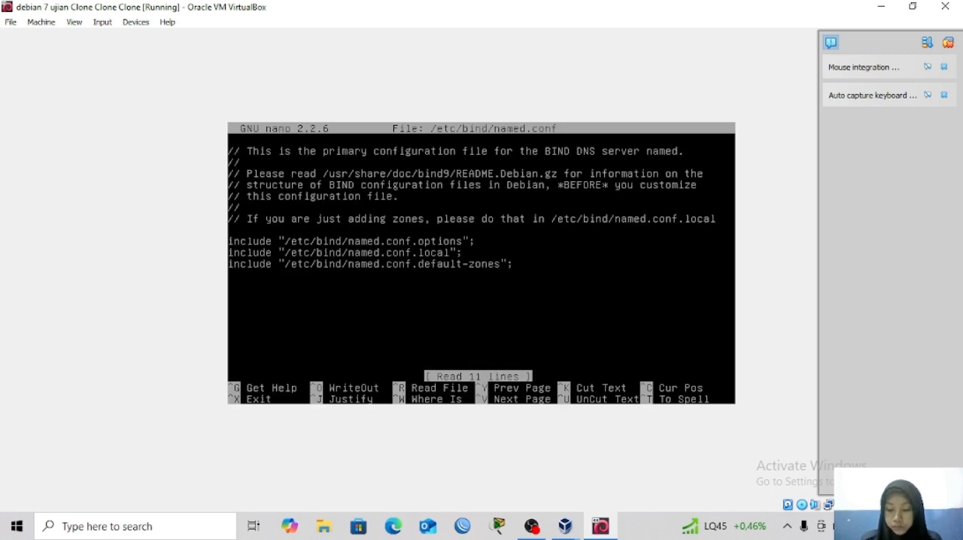
{"action": "key", "text": "Return"}
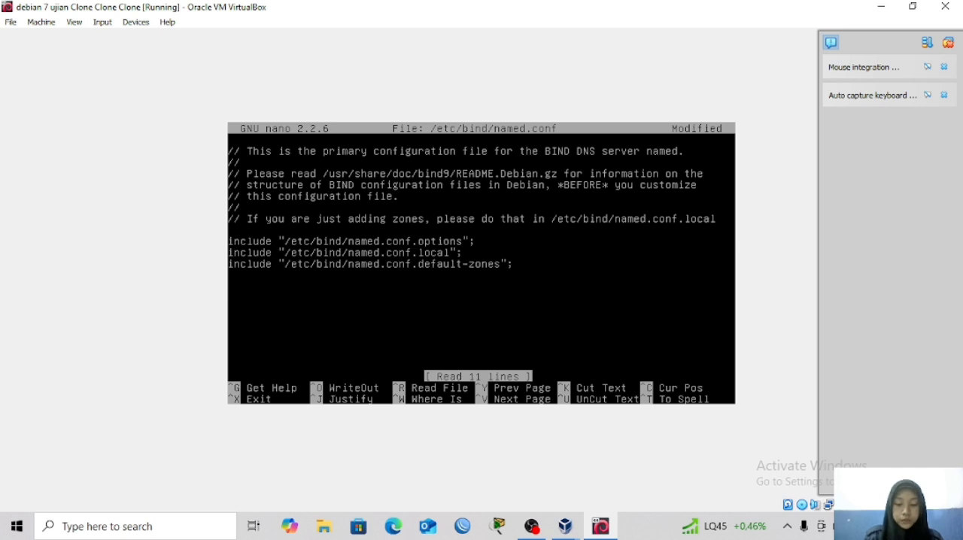
{"action": "type", "text": "zone"}
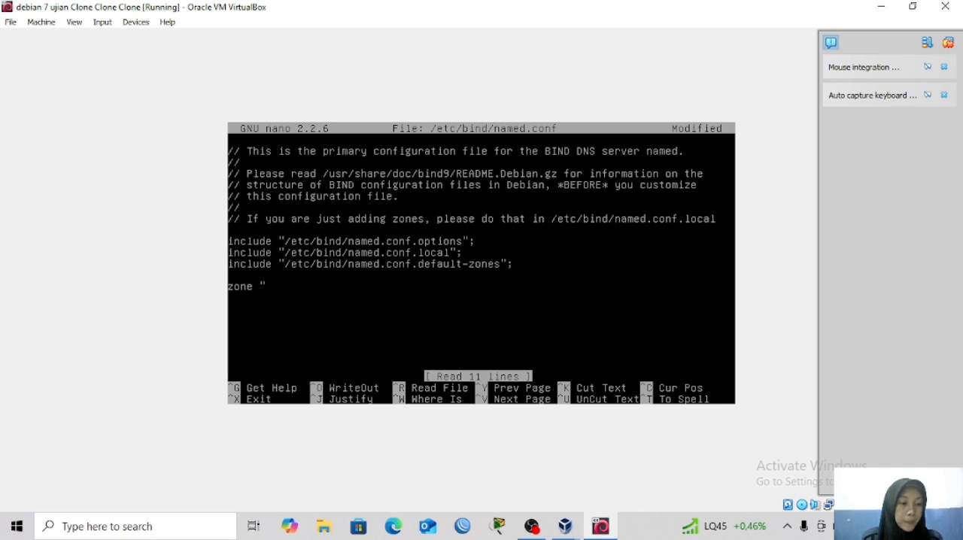
{"action": "type", "text": "\"ai"}
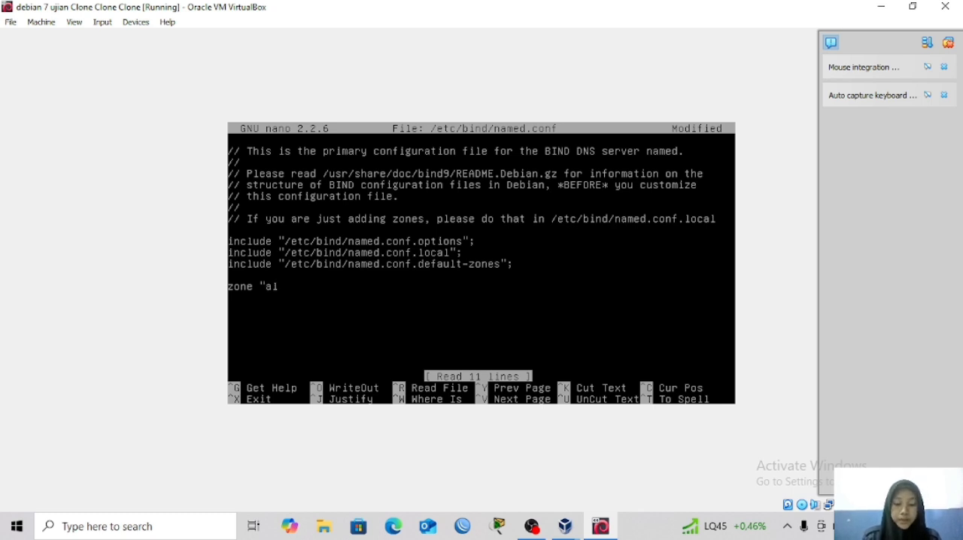
{"action": "type", "text": "fi.com"}
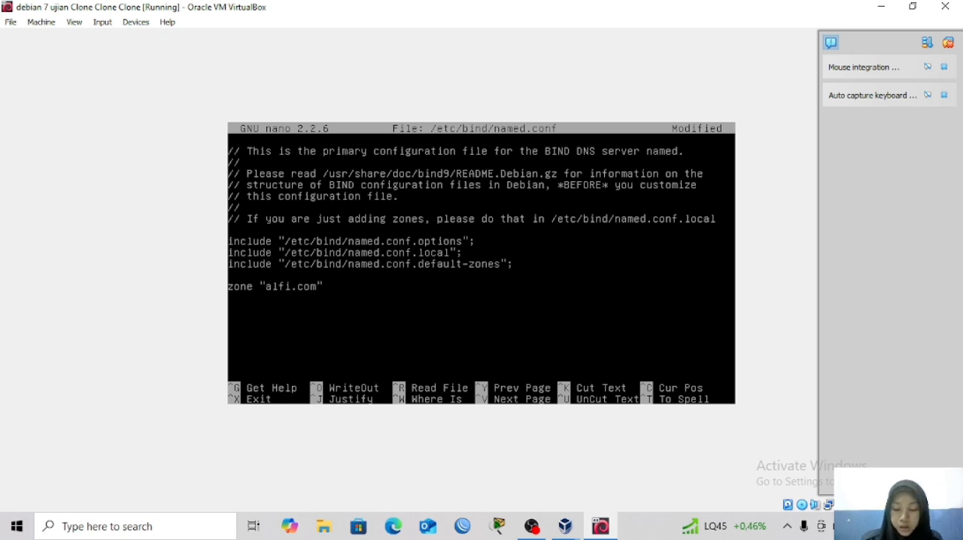
{"action": "type", "text": "\"{"}
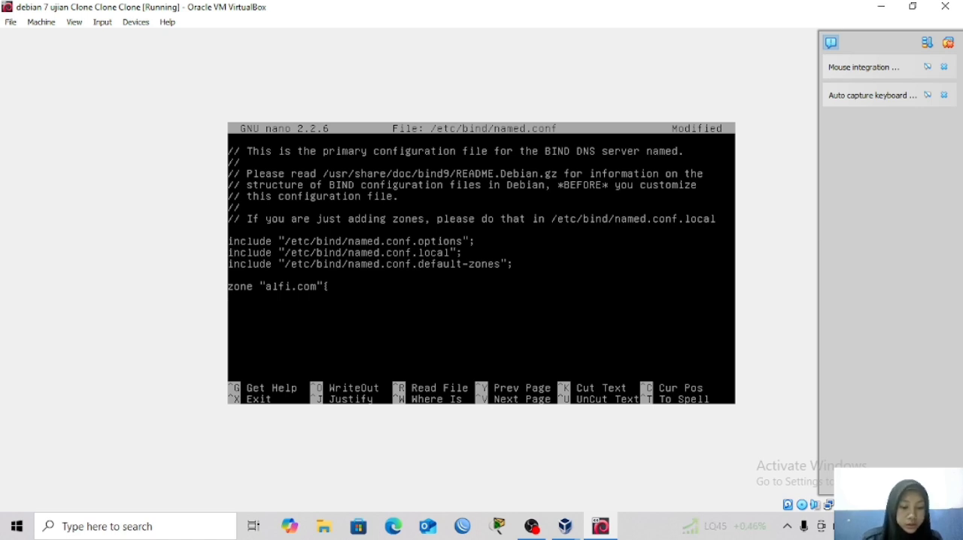
Add the line "type master;" inside the zone block.
{"action": "key", "text": "Return"}
{"action": "type", "text": "type"}
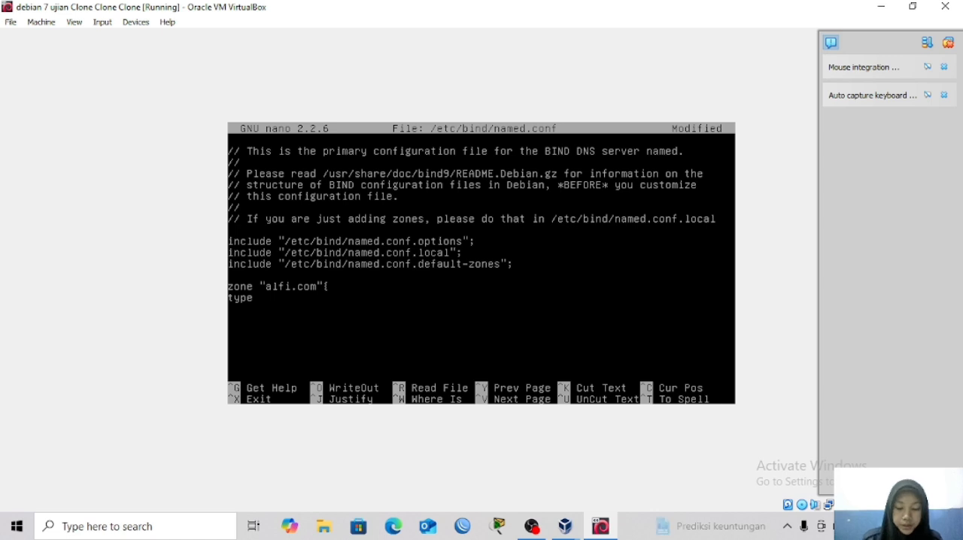
{"action": "type", "text": " mas"}
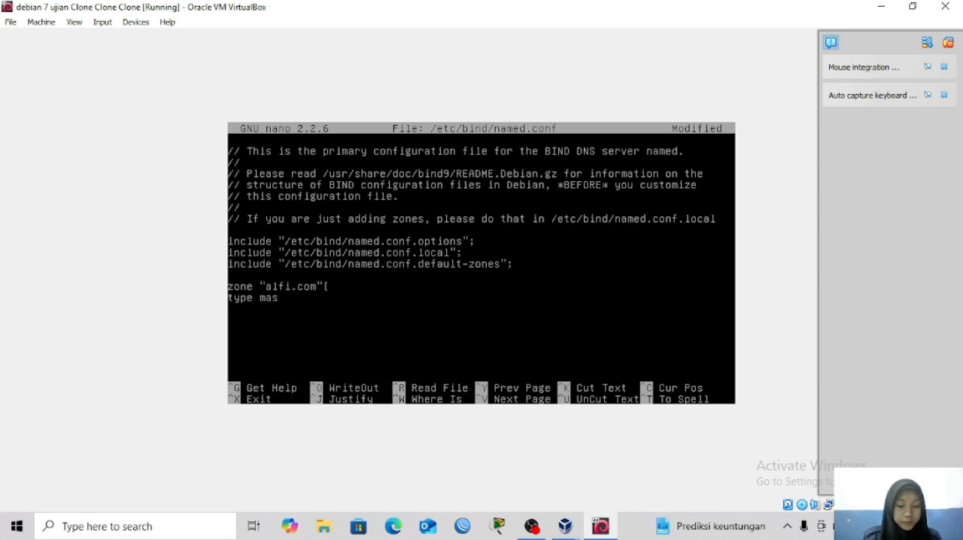
{"action": "type", "text": "ter"}
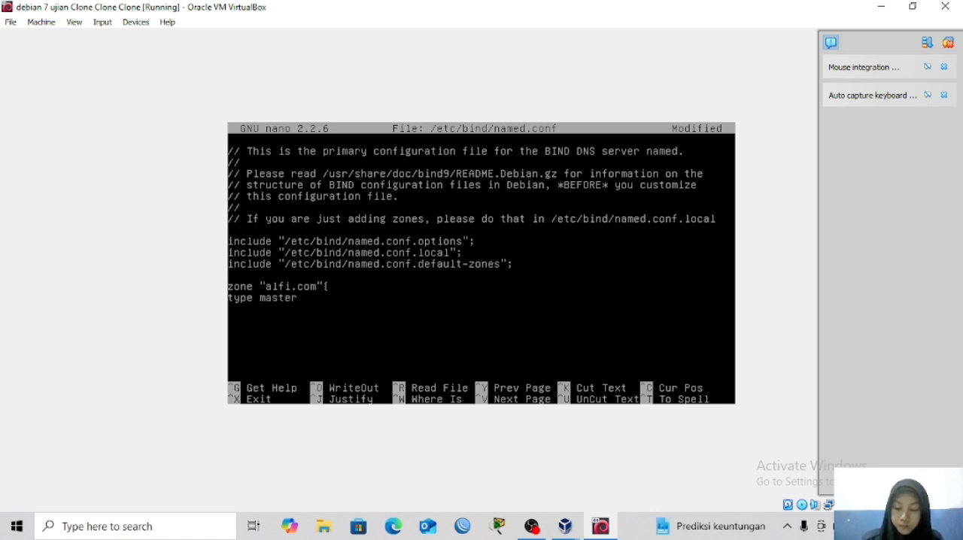
{"action": "type", "text": "; "}
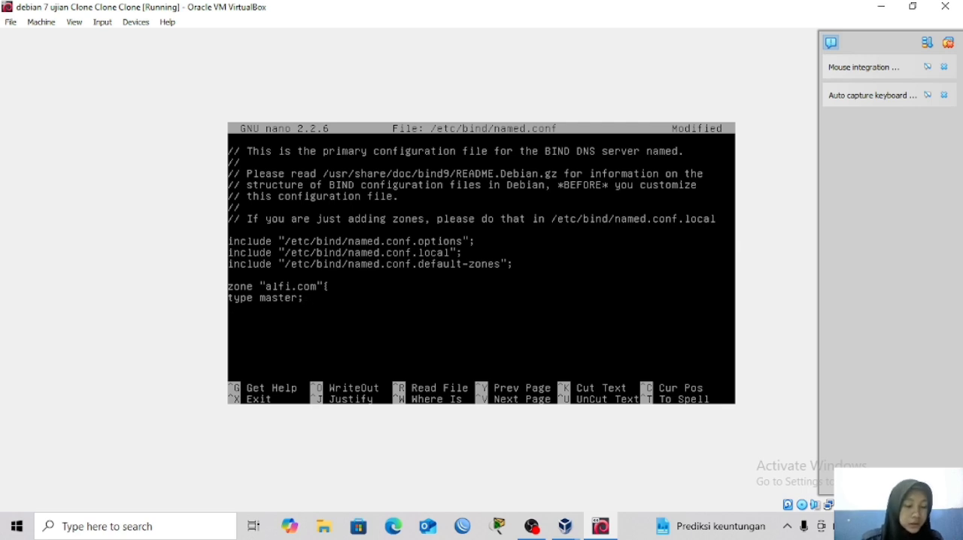
{"action": "type", "text": "file"}
Add the line file "/etc/bind/db.alfi.com"; to the zone block and close the block with };.
{"action": "type", "text": "\"/etc"}
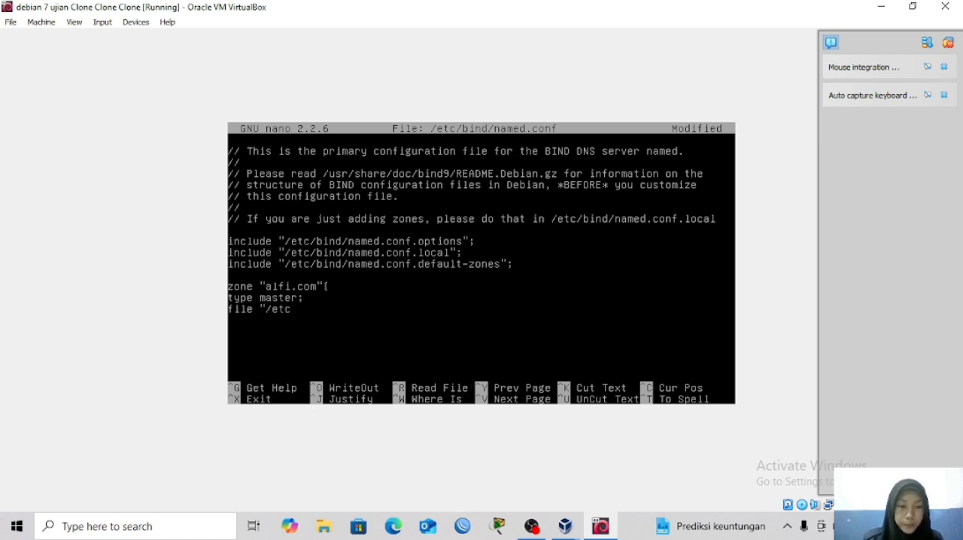
{"action": "type", "text": "/"}
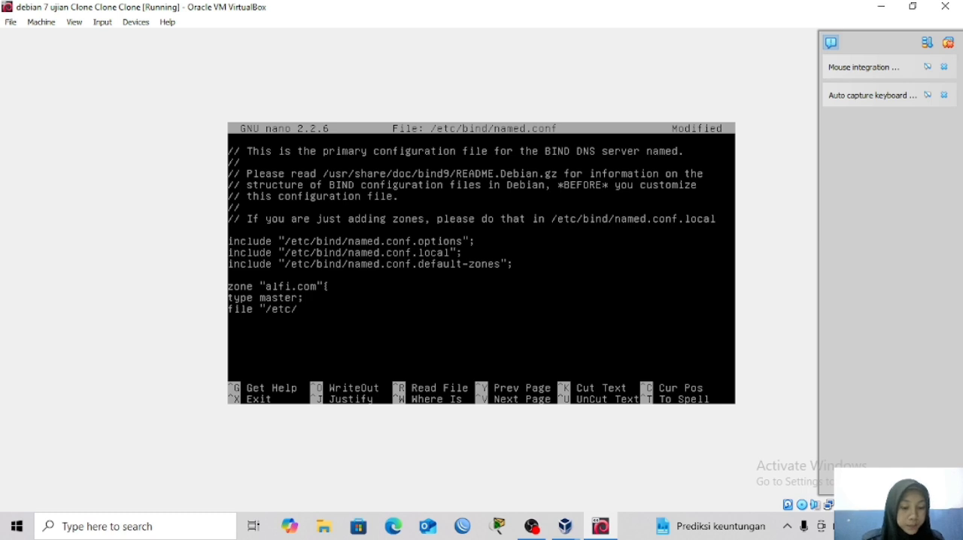
{"action": "type", "text": "bind"}
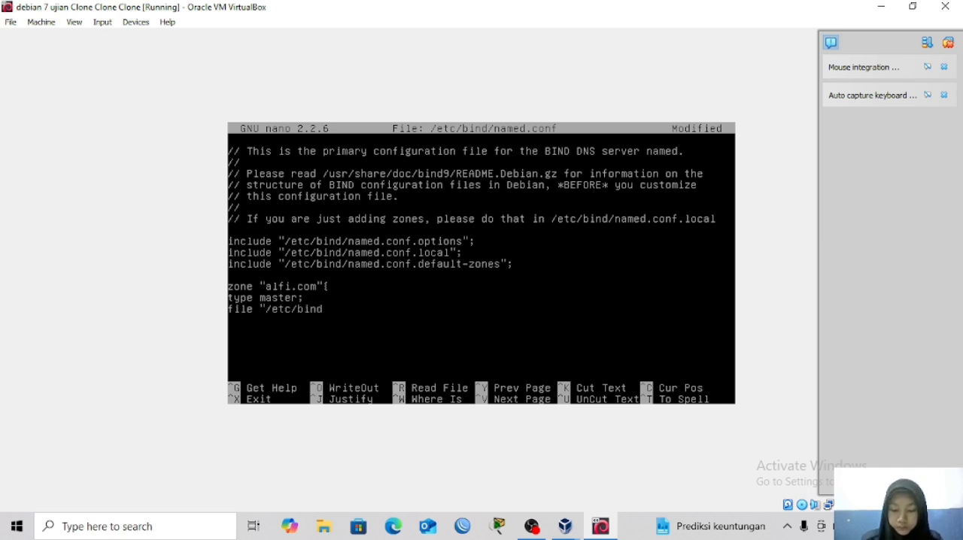
{"action": "type", "text": "/"}
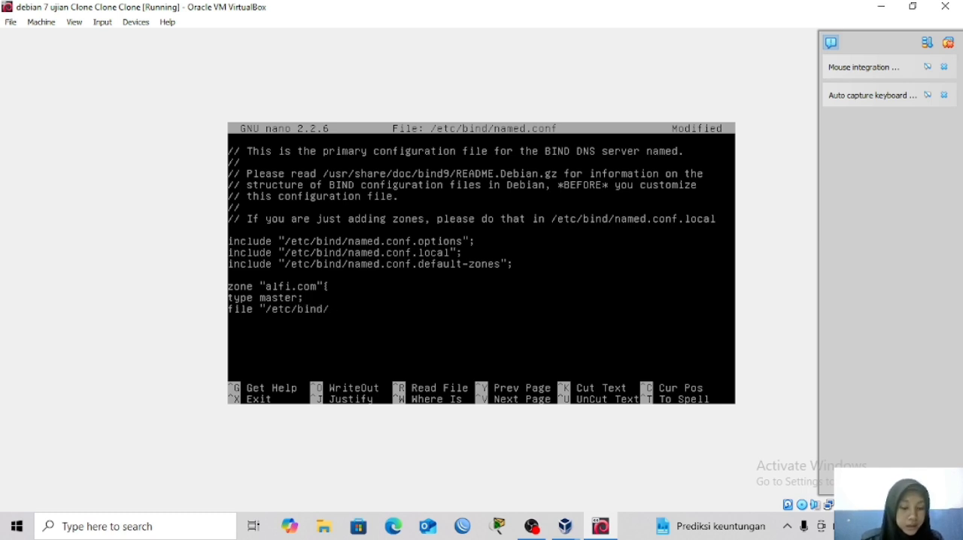
{"action": "type", "text": "db.al"}
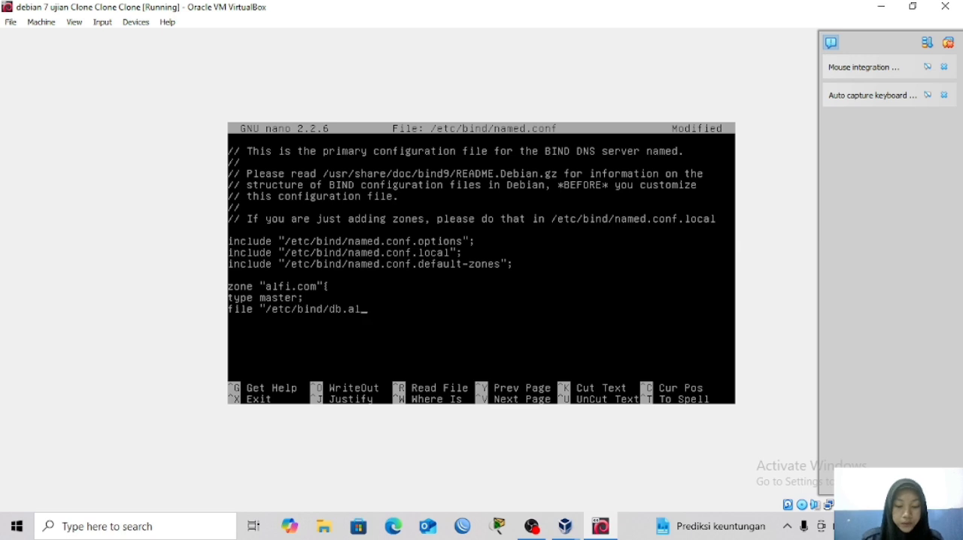
{"action": "type", "text": "fi.com"}
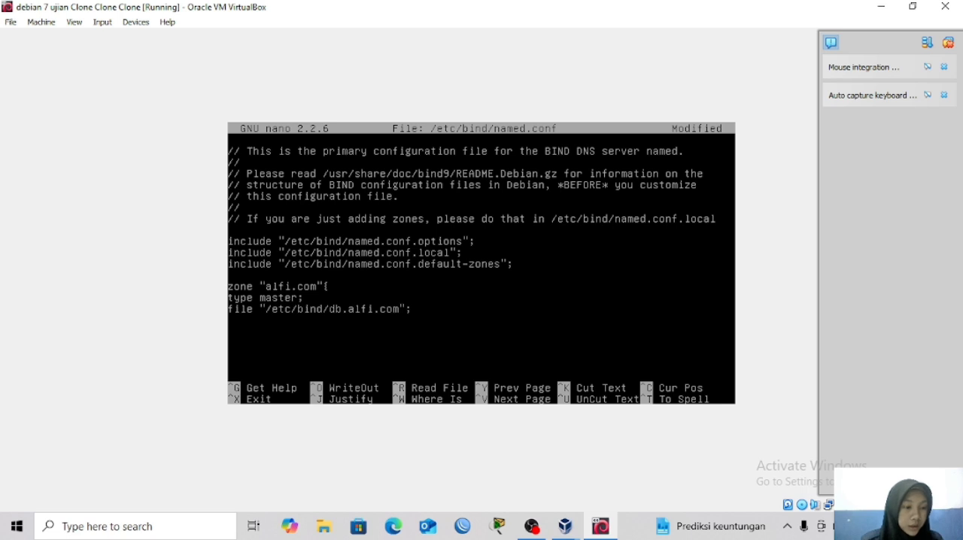
{"action": "type", "text": "}"}
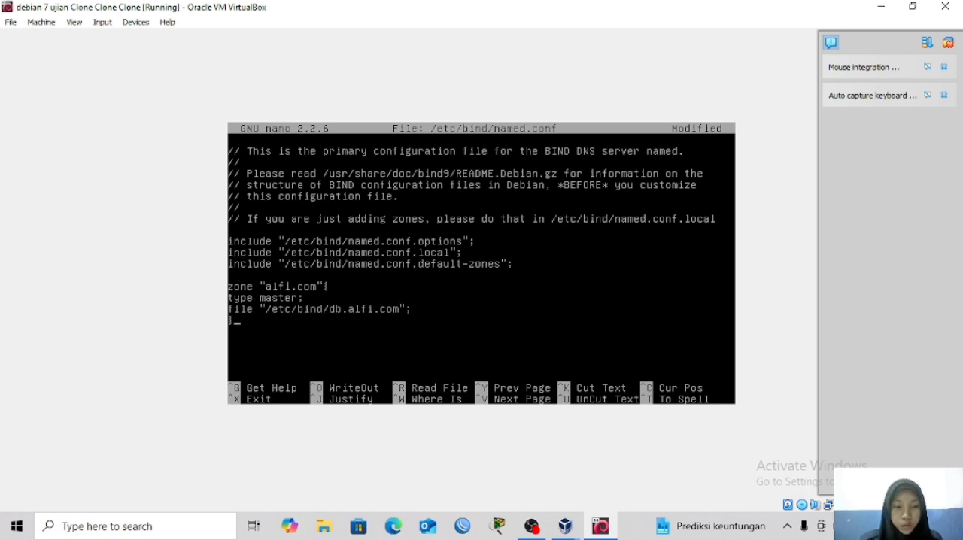
{"action": "type", "text": ";"}
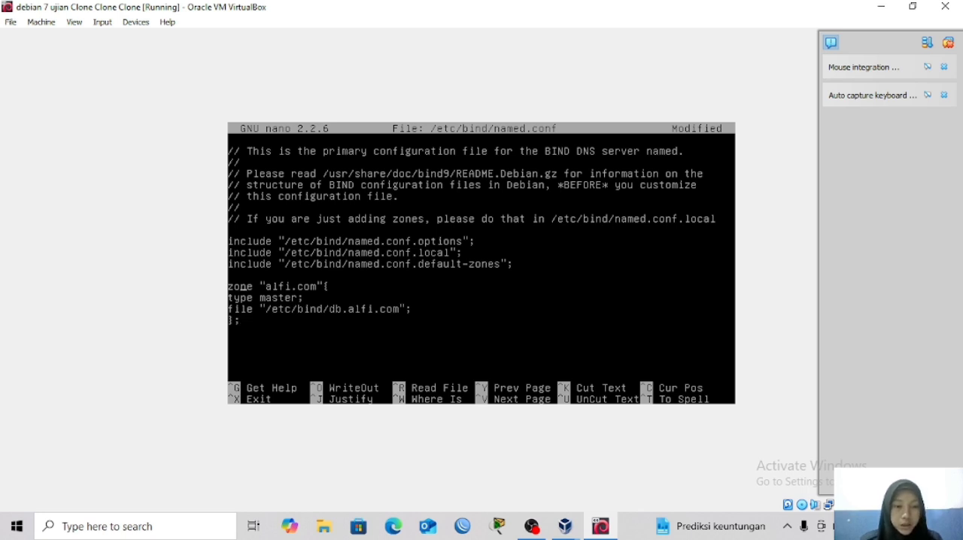
Cut the alfi.com zone block, paste it back three times, and separate the three blocks with blank lines.
{"action": "key", "text": "Up"}
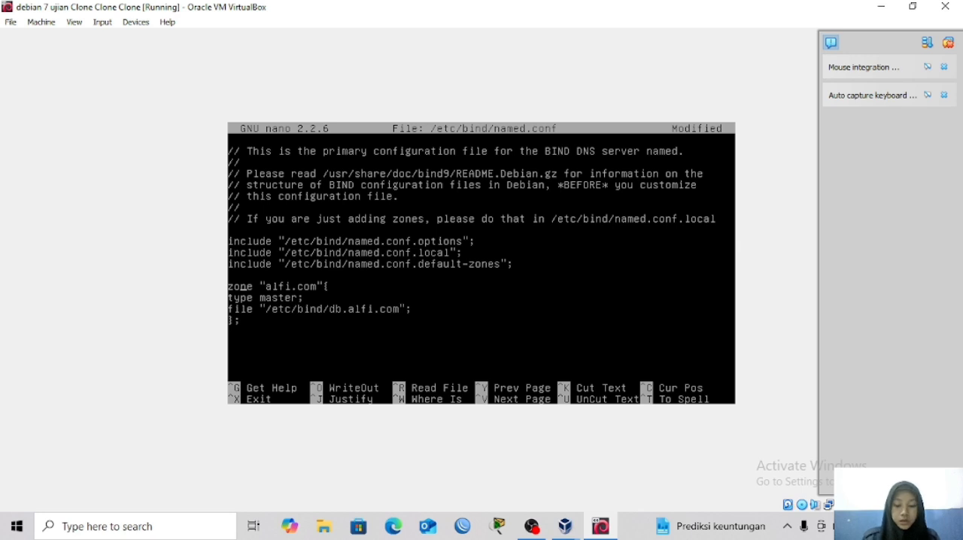
{"action": "key", "text": "ctrl+k"}
{"action": "key", "text": "ctrl+k"}
{"action": "key", "text": "ctrl+k"}
{"action": "key", "text": "ctrl+k"}
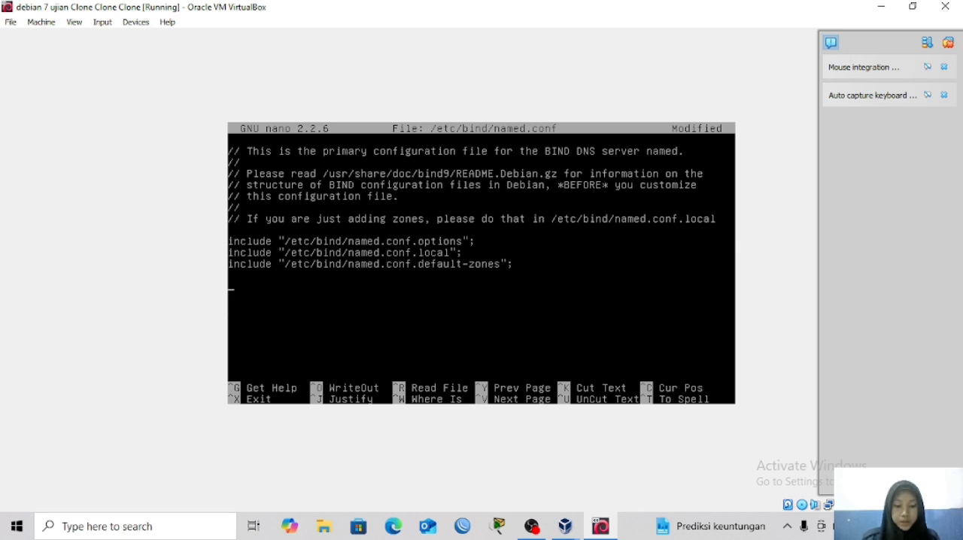
{"action": "key", "text": "ctrl+u"}
{"action": "key", "text": "ctrl+u"}
{"action": "key", "text": "ctrl+u"}
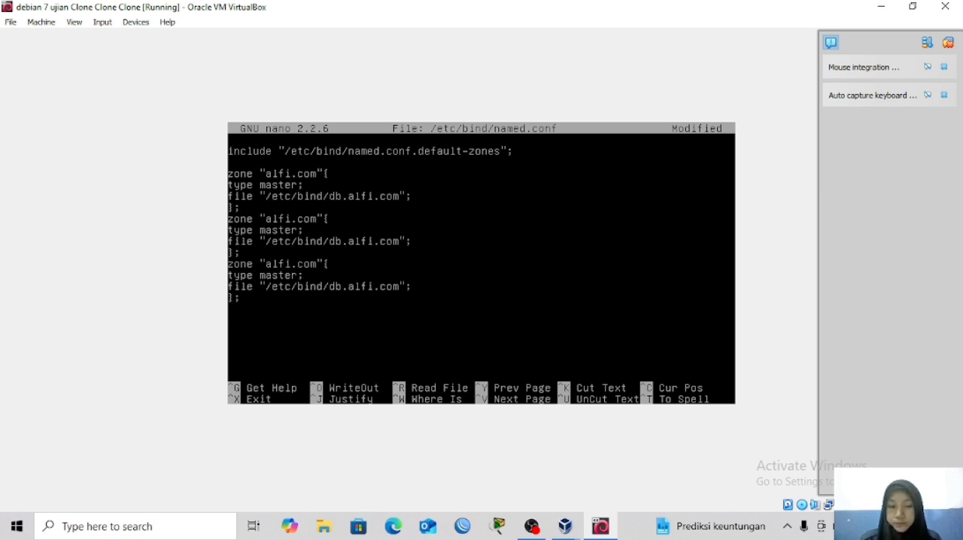
{"action": "key", "text": "Return"}
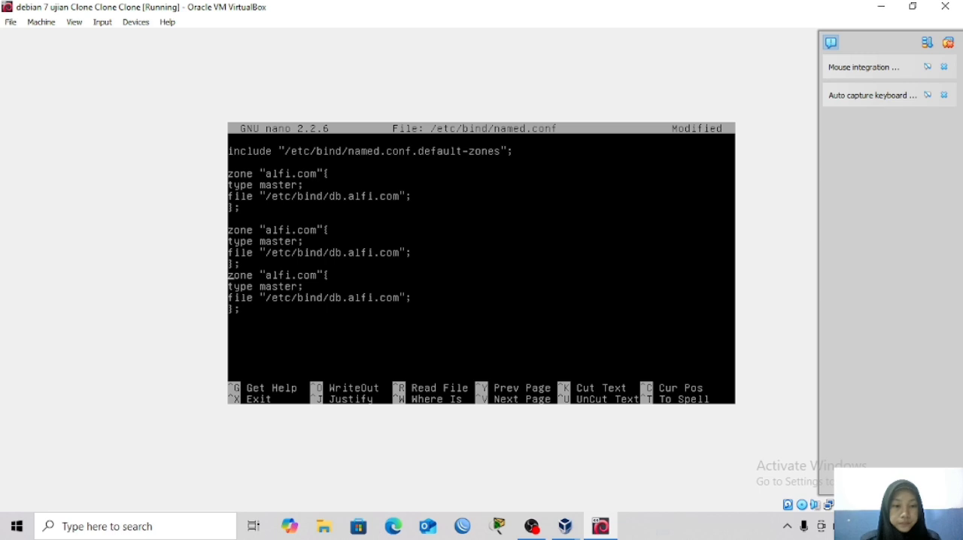
{"action": "key", "text": "Return"}
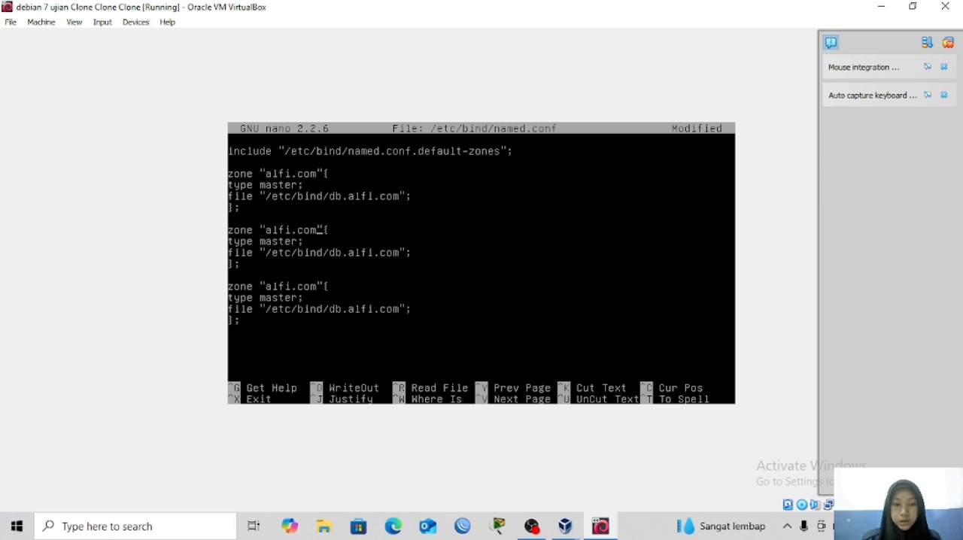
Rename the second zone block from alfi.com to silfia.or.id.
{"action": "key", "text": "BackSpace"}
{"action": "key", "text": "BackSpace"}
{"action": "key", "text": "BackSpace"}
{"action": "key", "text": "BackSpace"}
{"action": "key", "text": "BackSpace"}
{"action": "key", "text": "BackSpace"}
{"action": "key", "text": "BackSpace"}
{"action": "key", "text": "BackSpace"}
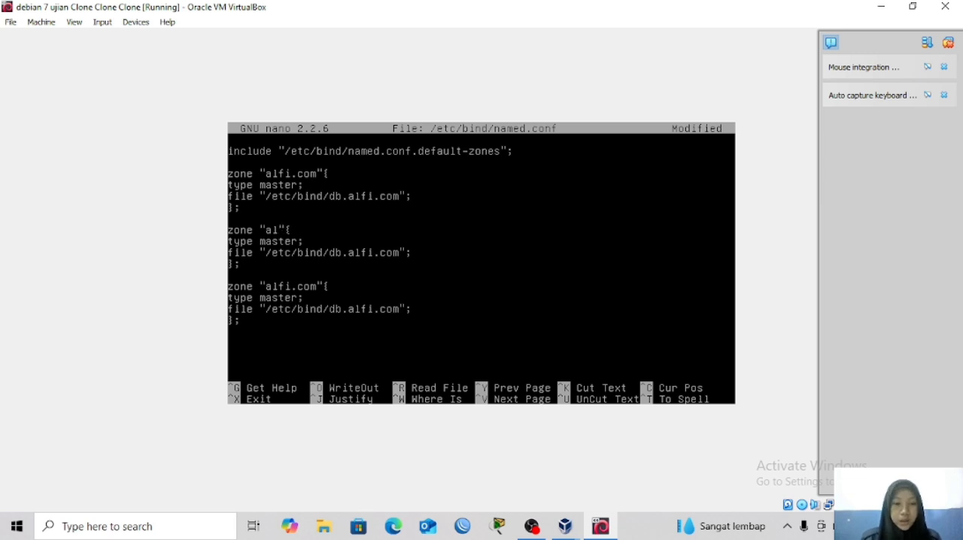
{"action": "type", "text": "silfia"}
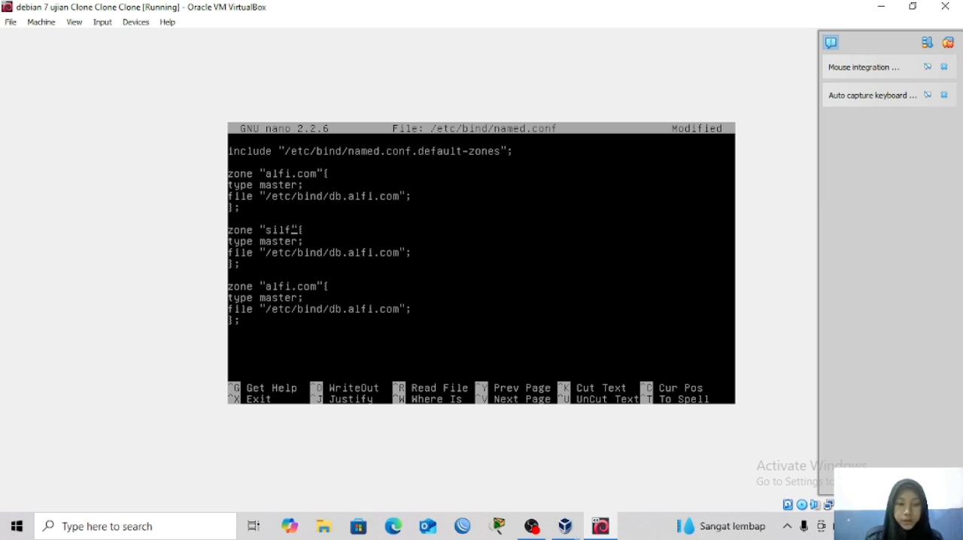
{"action": "type", "text": ".or.id"}
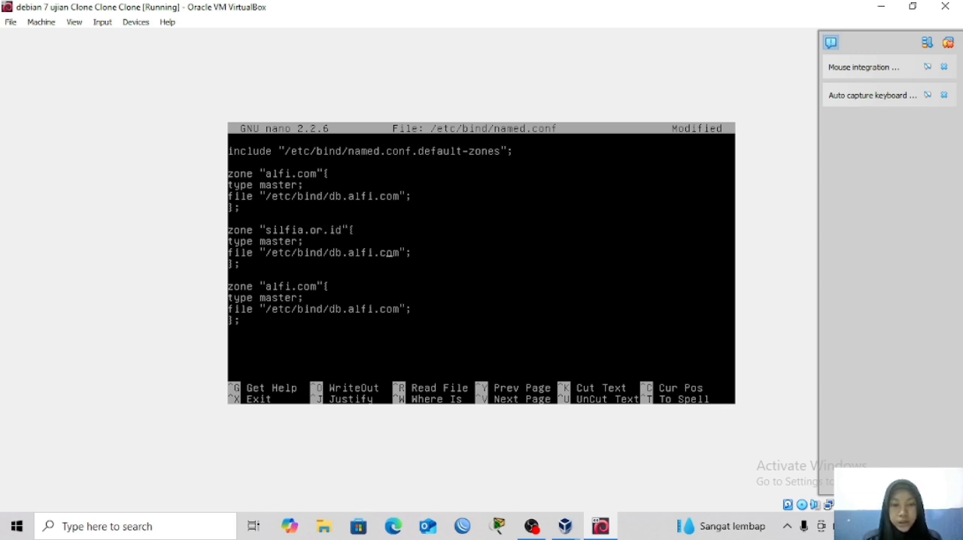
Set the file path in the silfia.or.id zone block to /etc/bind/db.silfia.
{"action": "key", "text": "BackSpace"}
{"action": "key", "text": "BackSpace"}
{"action": "key", "text": "BackSpace"}
{"action": "key", "text": "BackSpace"}
{"action": "key", "text": "BackSpace"}
{"action": "key", "text": "BackSpace"}
{"action": "key", "text": "BackSpace"}
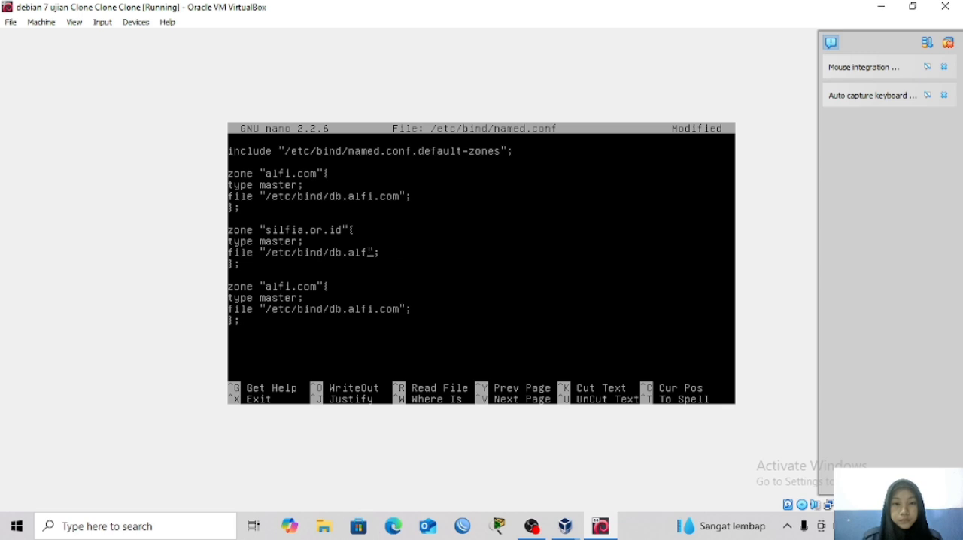
{"action": "key", "text": "BackSpace"}
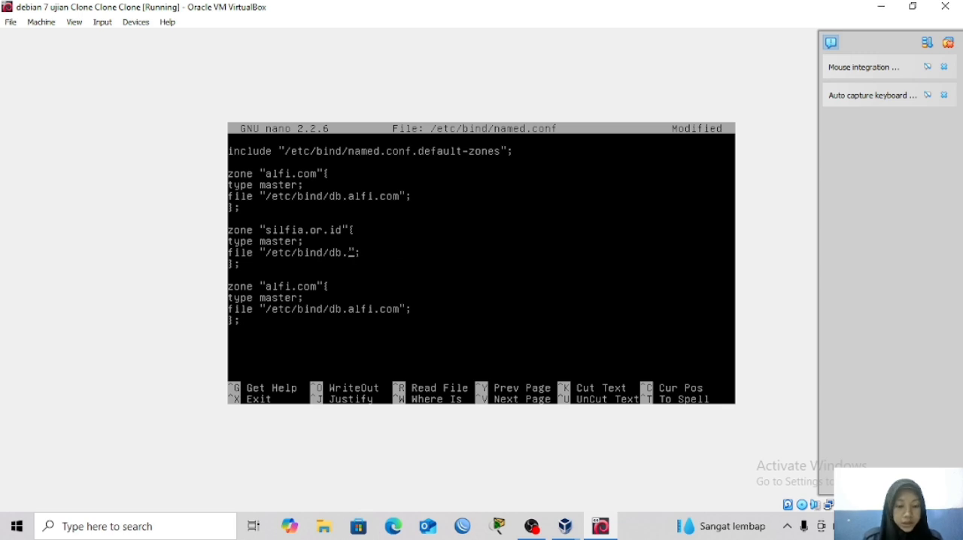
{"action": "type", "text": "silfia"}
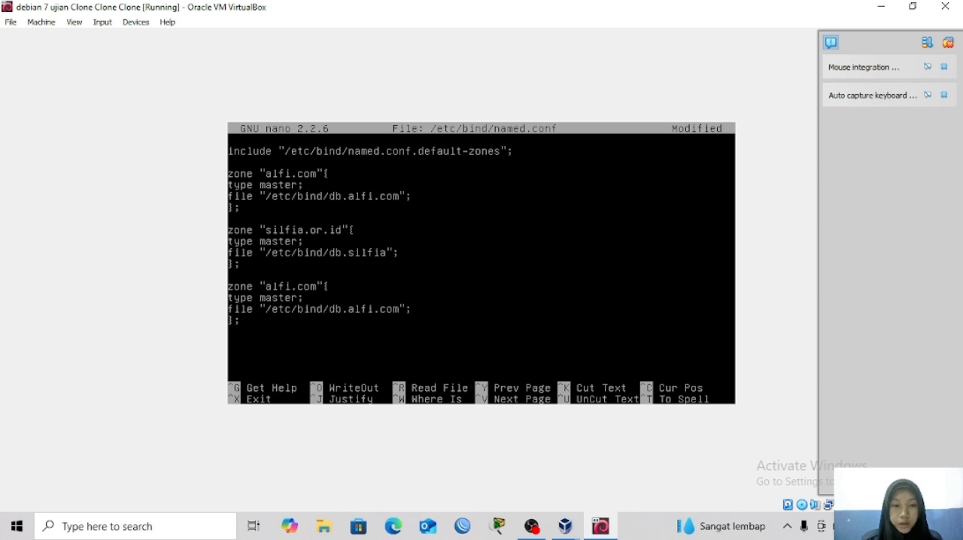
Shorten the file path in the first zone block, alfi.com, to /etc/bind/db.alfi.
{"action": "key", "text": "Up"}
{"action": "key", "text": "Up"}
{"action": "key", "text": "Up"}
{"action": "key", "text": "Up"}
{"action": "key", "text": "Up"}
{"action": "key", "text": "BackSpace"}
{"action": "key", "text": "BackSpace"}
{"action": "key", "text": "BackSpace"}
{"action": "key", "text": "BackSpace"}
{"action": "key", "text": "BackSpace"}
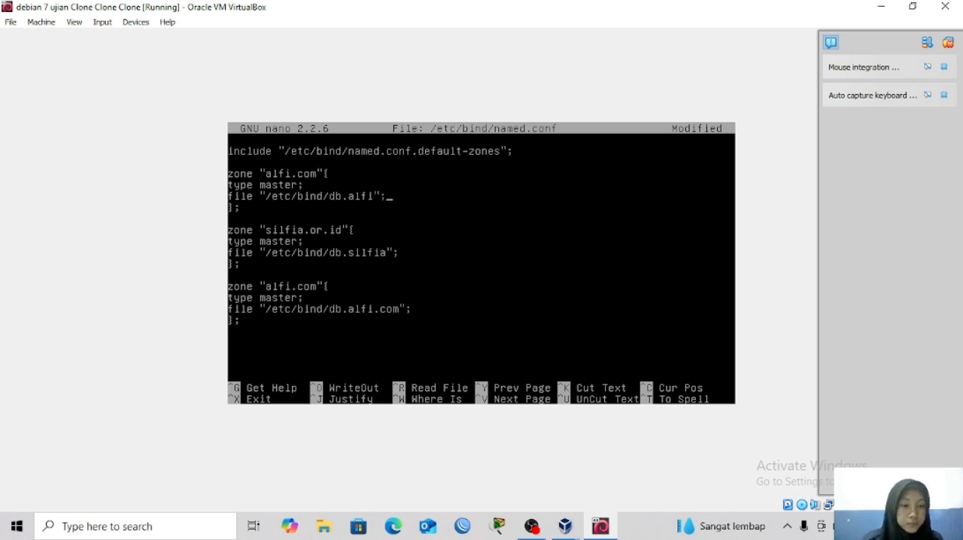
Change the opening line of the third zone block to zone "1.100.200.in-addr.arpa{.
{"action": "key", "text": "Down"}
{"action": "key", "text": "Down"}
{"action": "key", "text": "Down"}
{"action": "key", "text": "Down"}
{"action": "key", "text": "Down"}
{"action": "key", "text": "Down"}
{"action": "key", "text": "Down"}
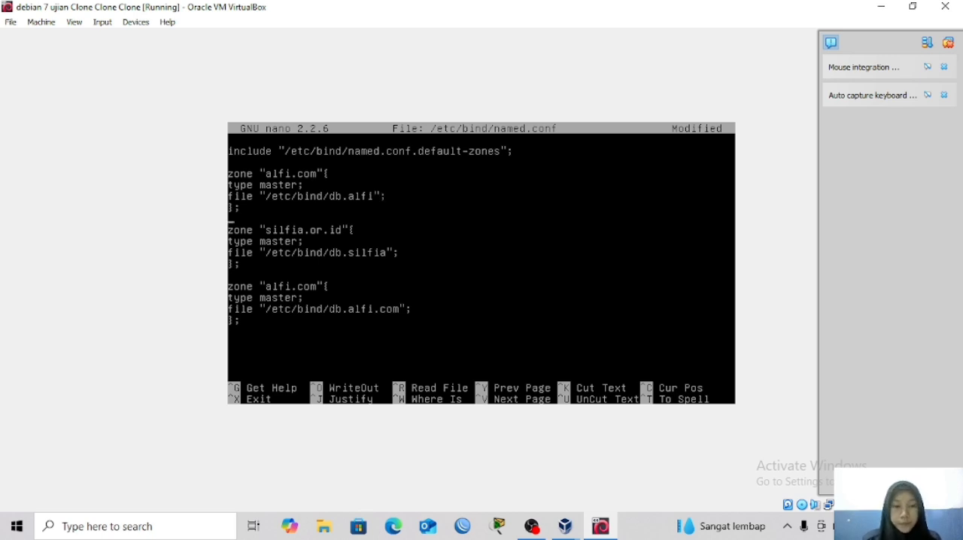
{"action": "key", "text": "Down"}
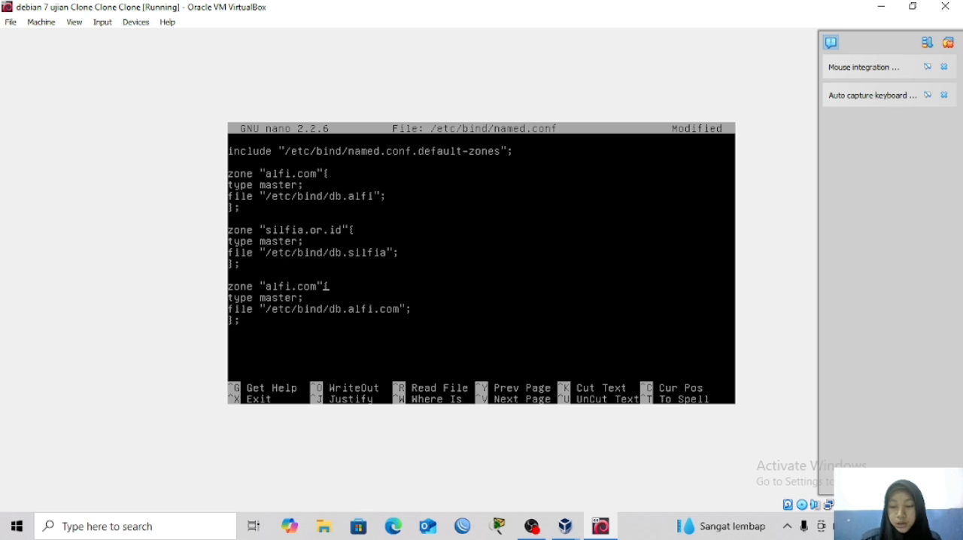
{"action": "key", "text": "BackSpace"}
{"action": "key", "text": "BackSpace"}
{"action": "key", "text": "BackSpace"}
{"action": "key", "text": "BackSpace"}
{"action": "key", "text": "BackSpace"}
{"action": "key", "text": "BackSpace"}
{"action": "key", "text": "BackSpace"}
{"action": "key", "text": "BackSpace"}
{"action": "key", "text": "BackSpace"}
{"action": "key", "text": "BackSpace"}
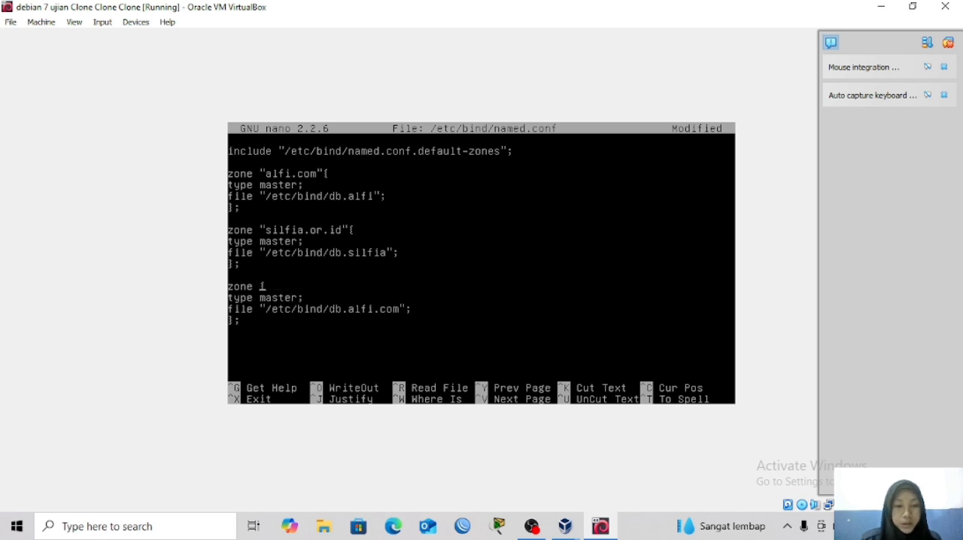
{"action": "type", "text": "\""}
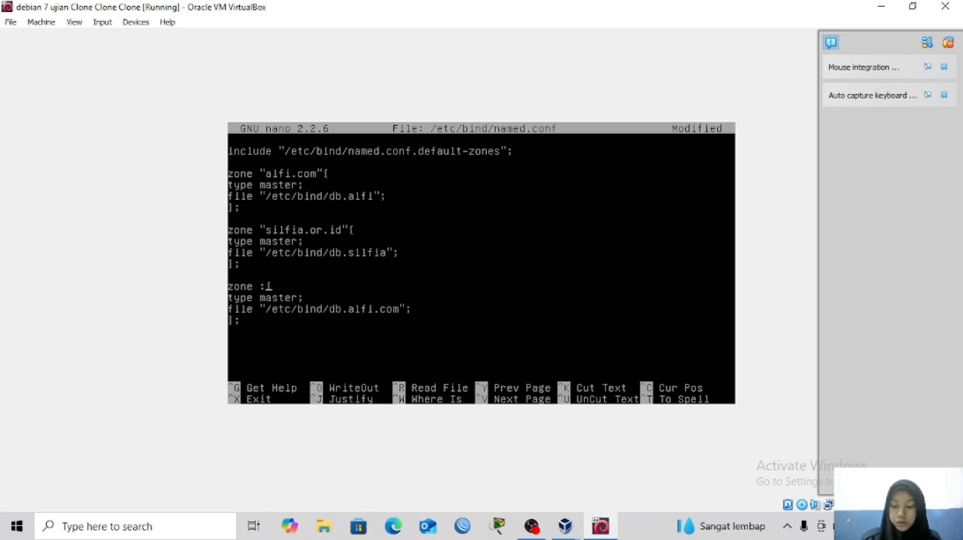
{"action": "type", "text": "1."}
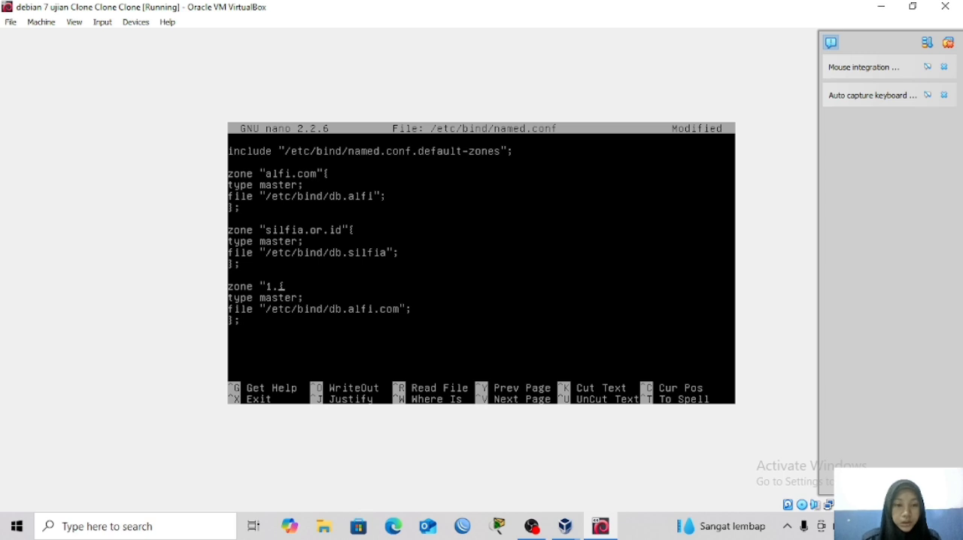
{"action": "type", "text": "100"}
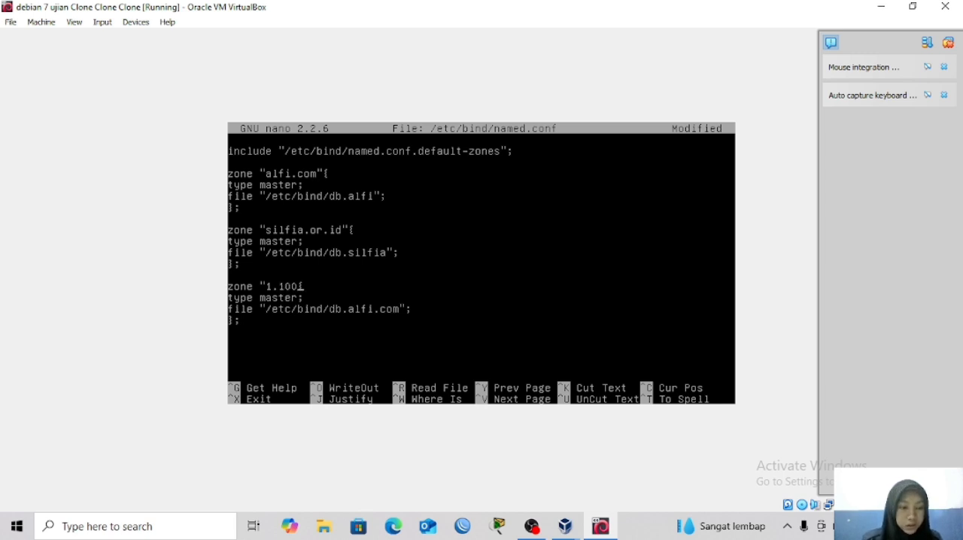
{"action": "type", "text": ".200"}
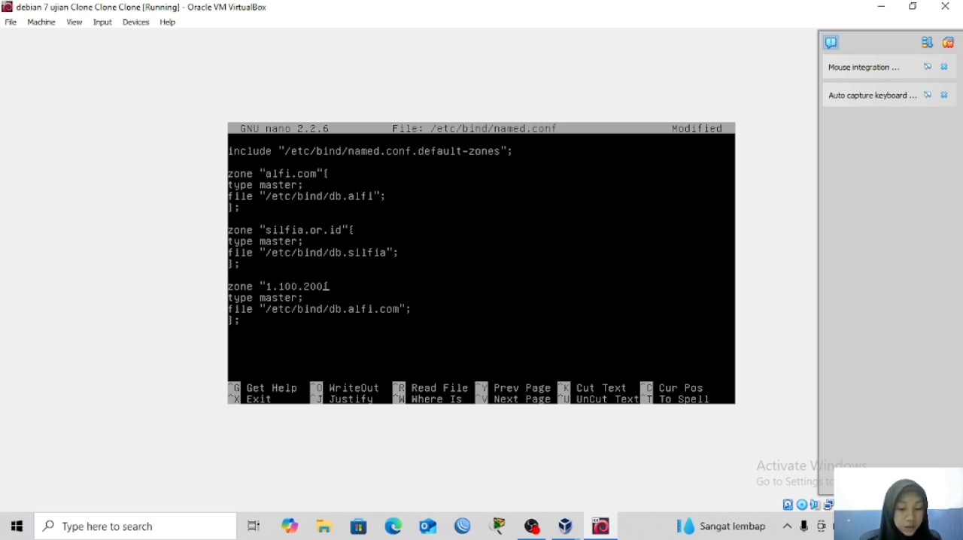
{"action": "type", "text": ".in-"}
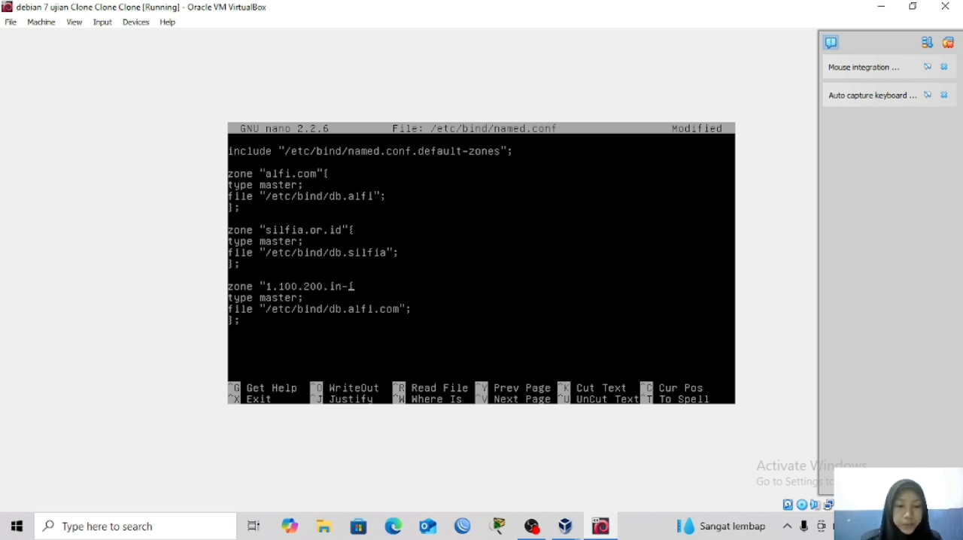
{"action": "type", "text": "addr"}
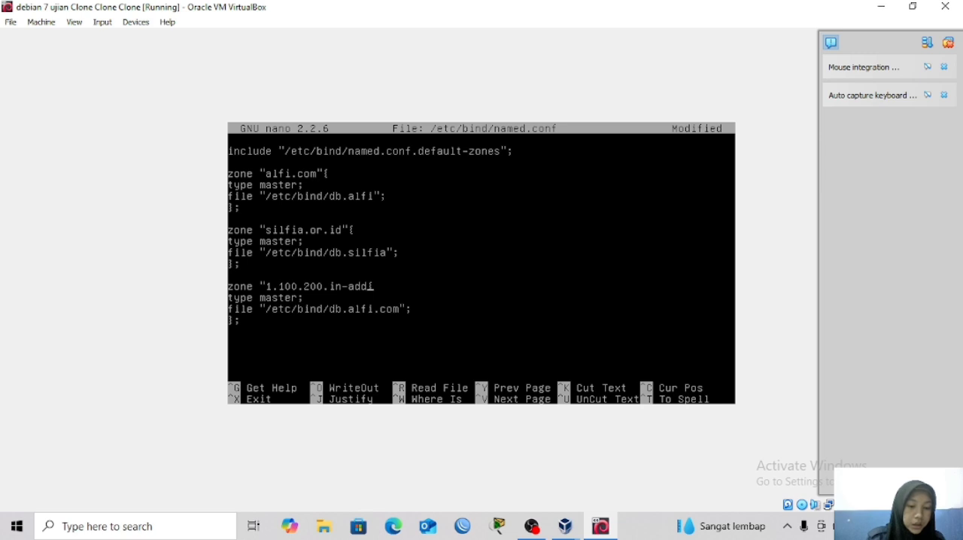
{"action": "type", "text": "."}
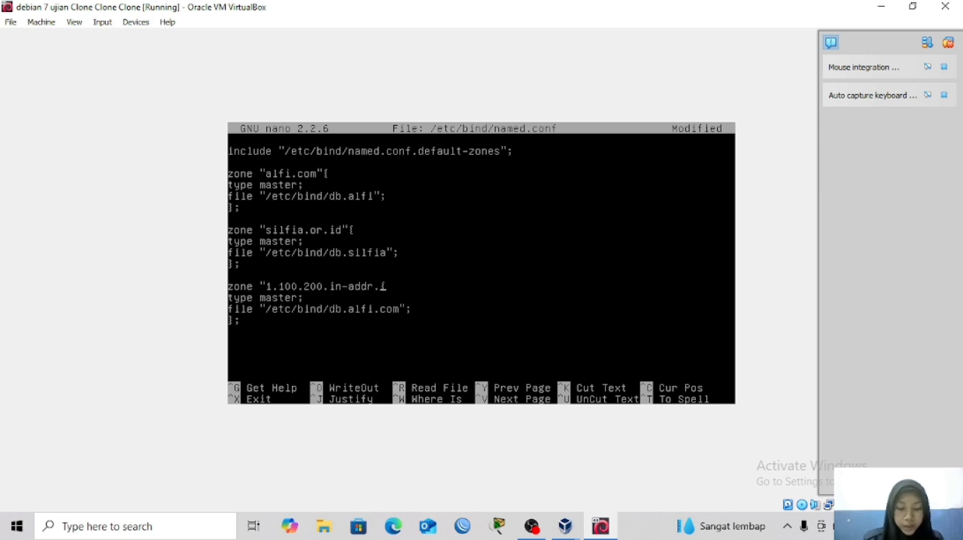
{"action": "type", "text": "arpa"}
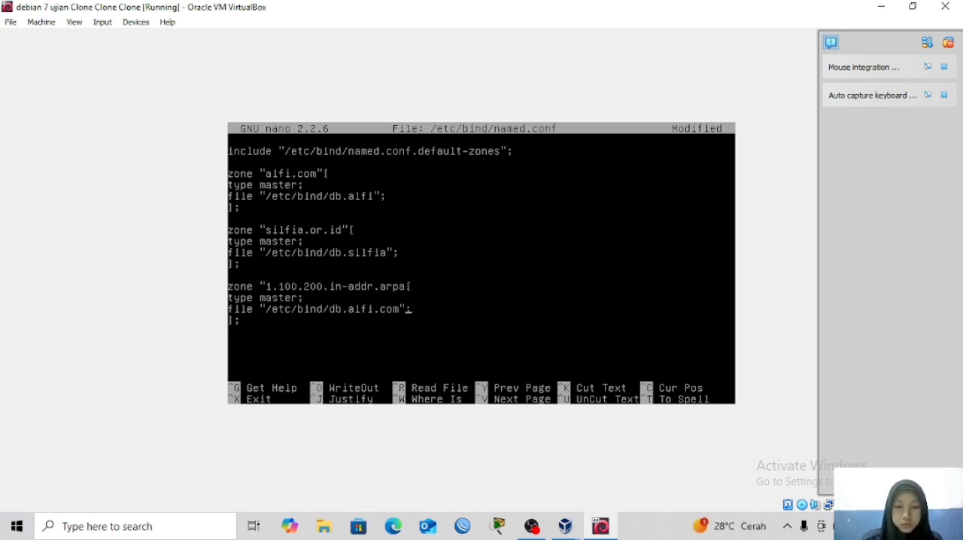
Set the file path in the third zone block, the reverse zone, to /etc/bind/db.200.
{"action": "key", "text": "BackSpace"}
{"action": "key", "text": "BackSpace"}
{"action": "key", "text": "BackSpace"}
{"action": "key", "text": "BackSpace"}
{"action": "key", "text": "BackSpace"}
{"action": "key", "text": "BackSpace"}
{"action": "key", "text": "BackSpace"}
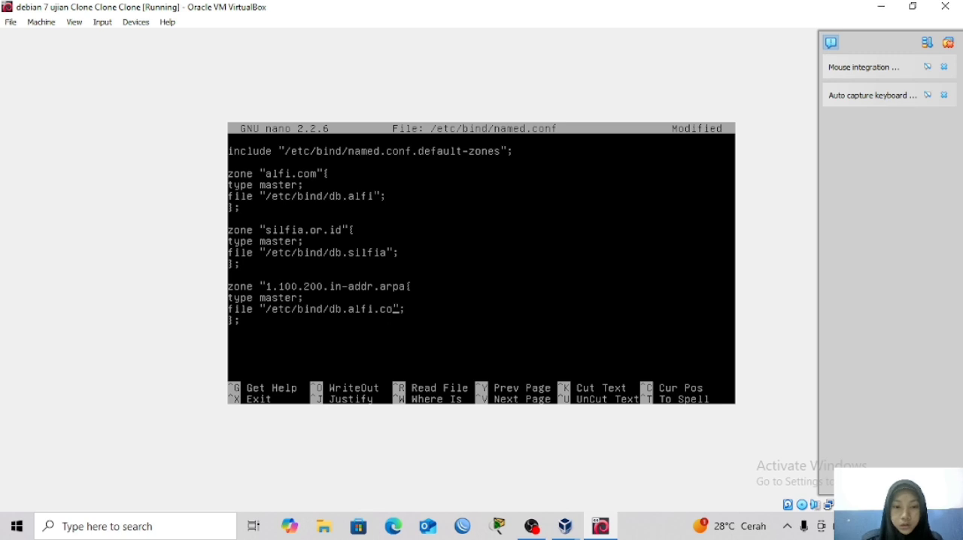
{"action": "key", "text": "BackSpace"}
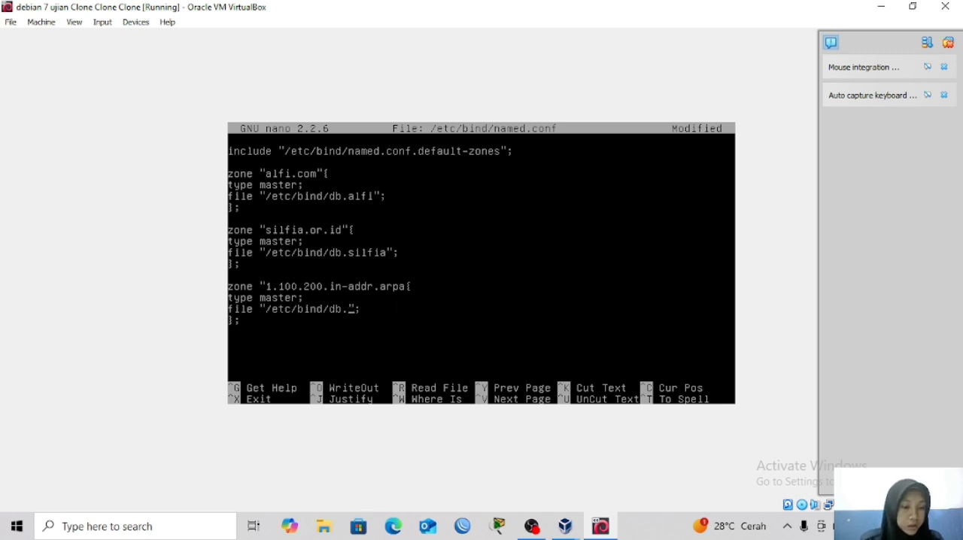
{"action": "type", "text": "200"}
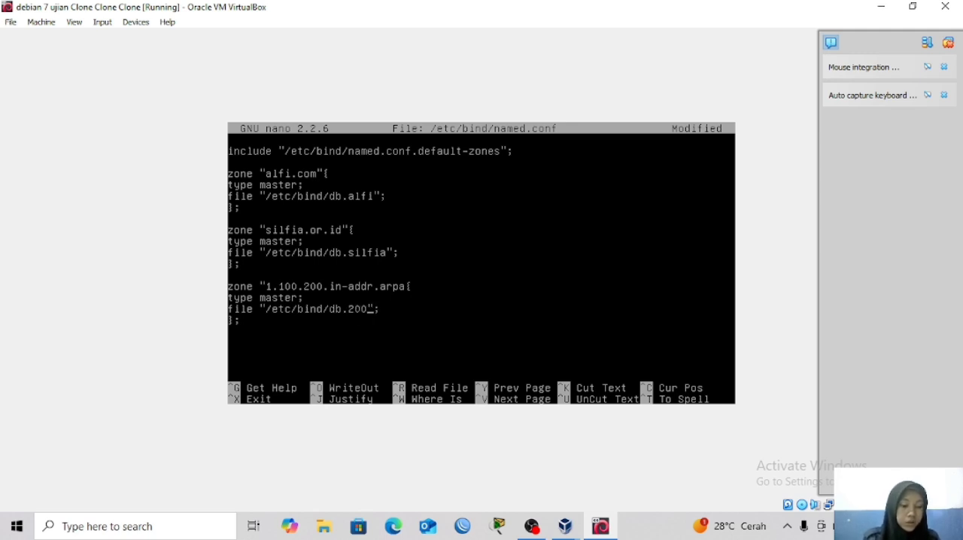
Save the zone definitions in /etc/bind/named.conf and exit nano.
{"action": "key", "text": "ctrl+x"}
{"action": "key", "text": "y"}
{"action": "key", "text": "Return"}
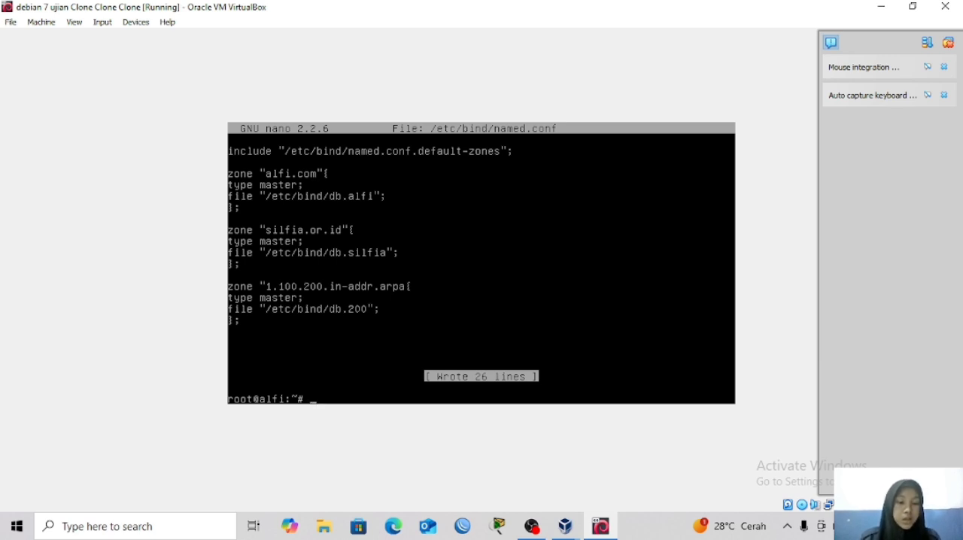
Change the working directory to /etc/bind.
{"action": "type", "text": "cd"}
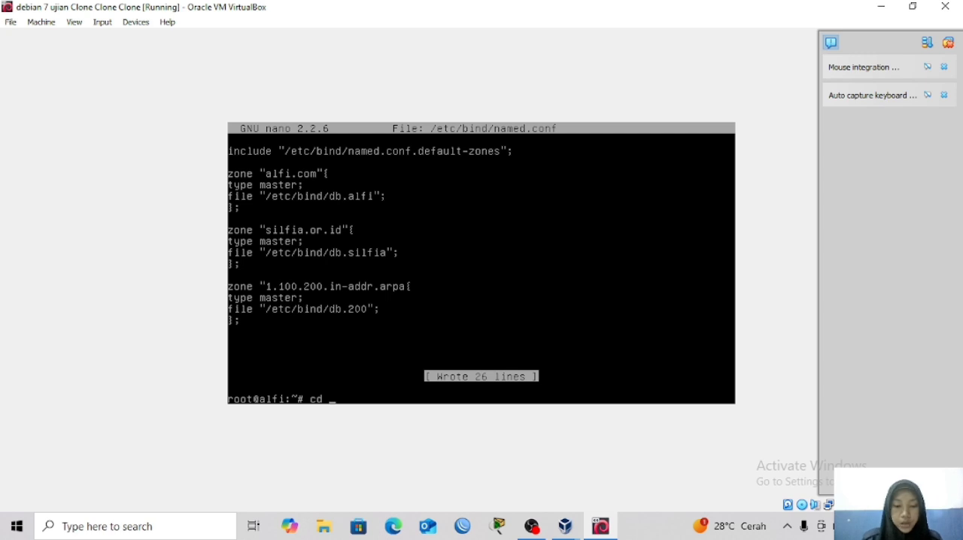
{"action": "type", "text": " /"}
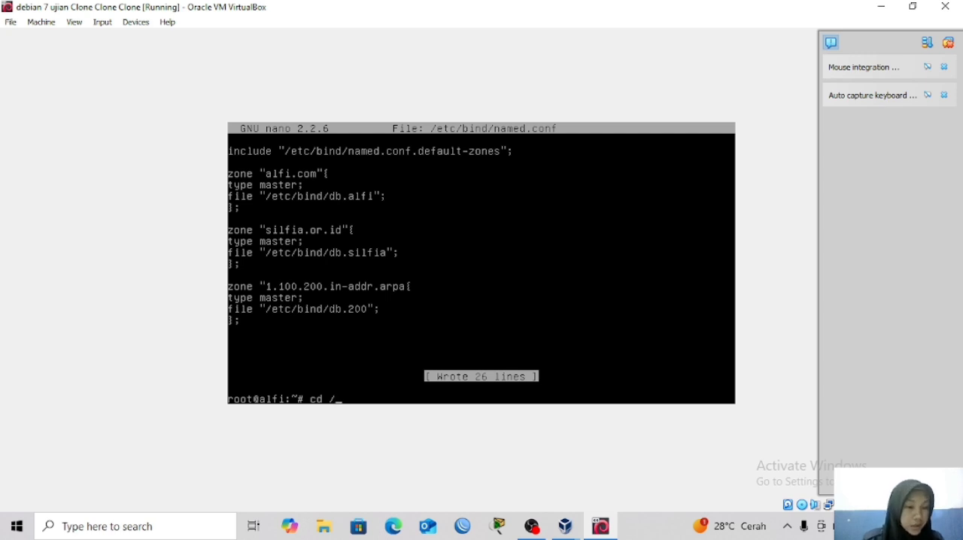
{"action": "type", "text": "etc/"}
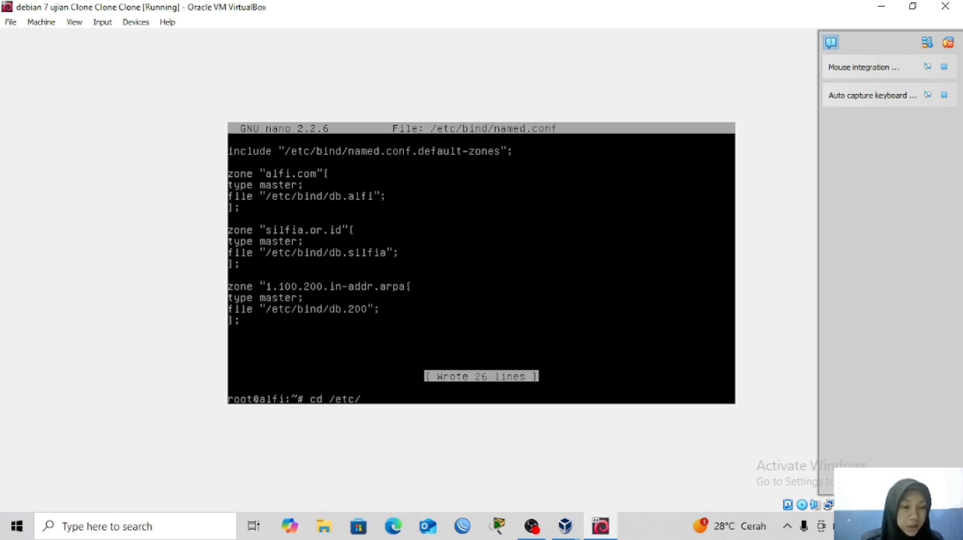
{"action": "type", "text": "bind"}
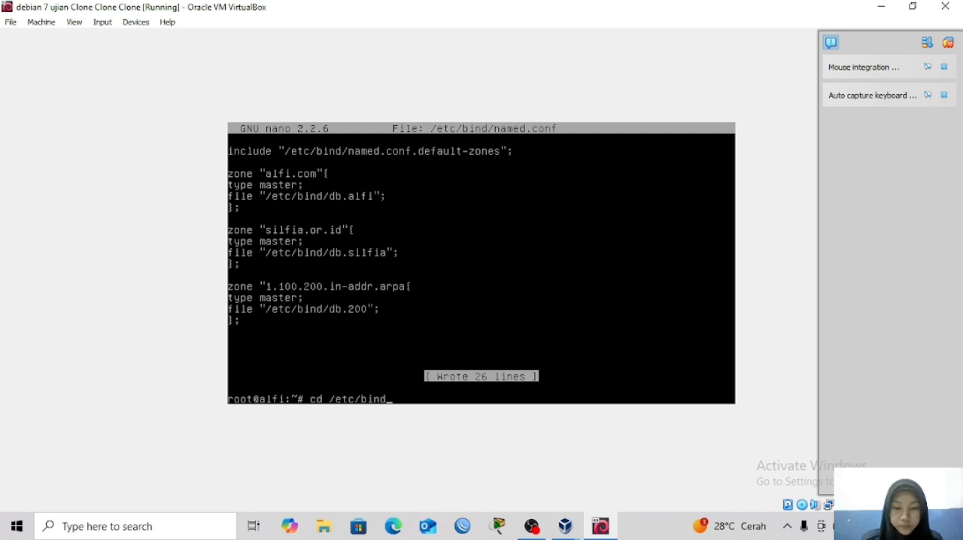
{"action": "key", "text": "Return"}
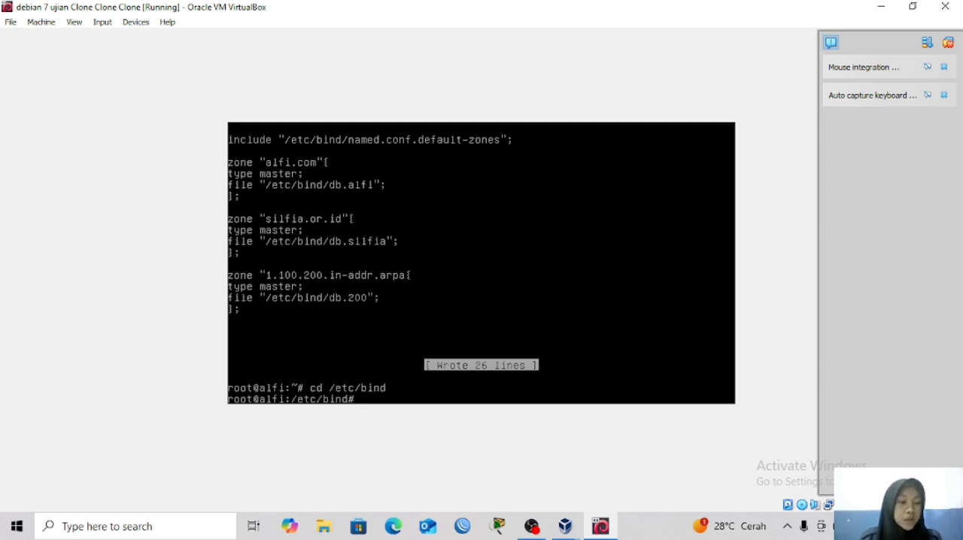
Copy the db.local file to a new zone file named db.alfi.
{"action": "type", "text": "co"}
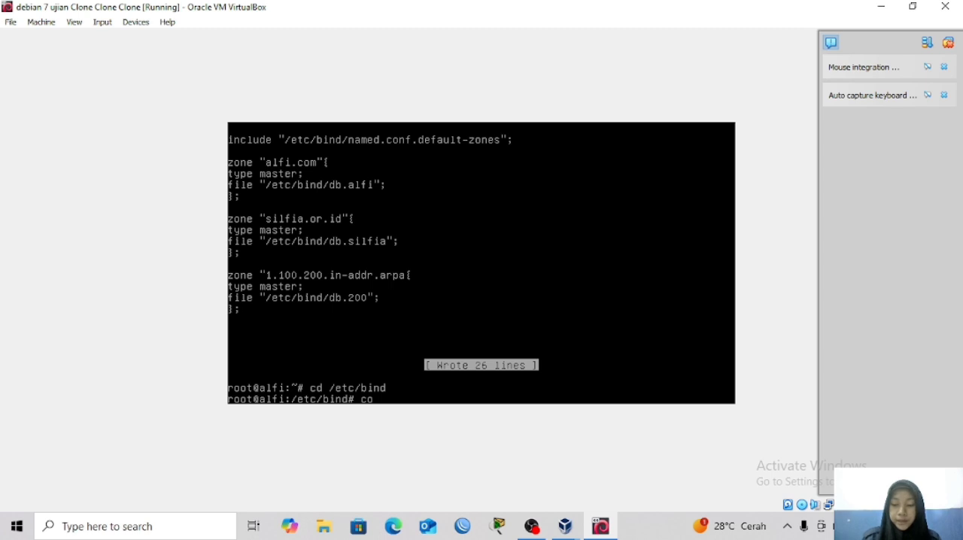
{"action": "key", "text": "BackSpace"}
{"action": "type", "text": "p"}
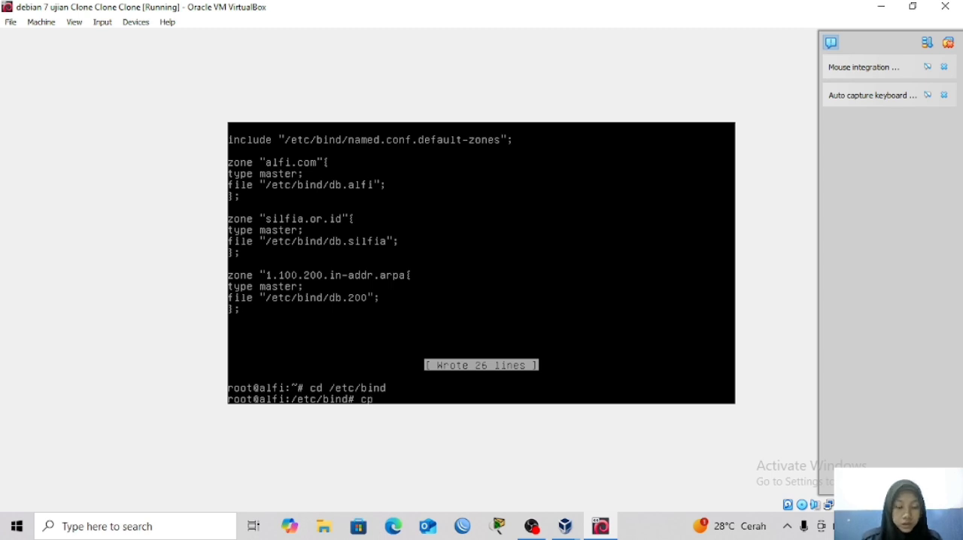
{"action": "type", "text": " db."}
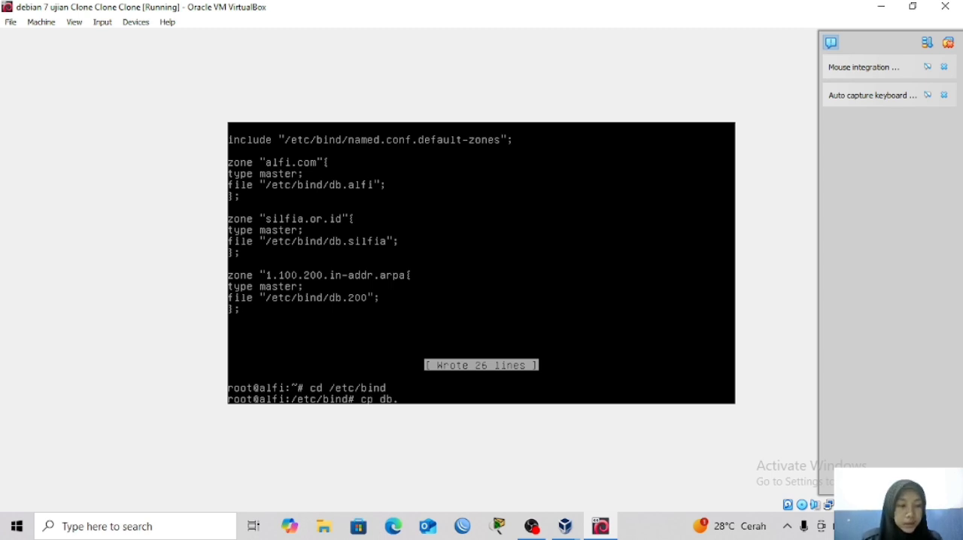
{"action": "type", "text": "loc"}
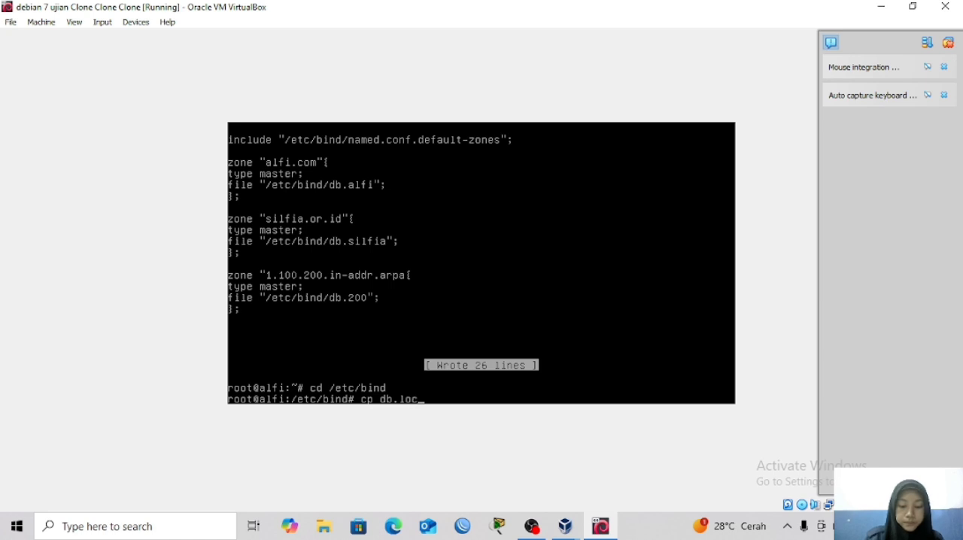
{"action": "type", "text": "al"}
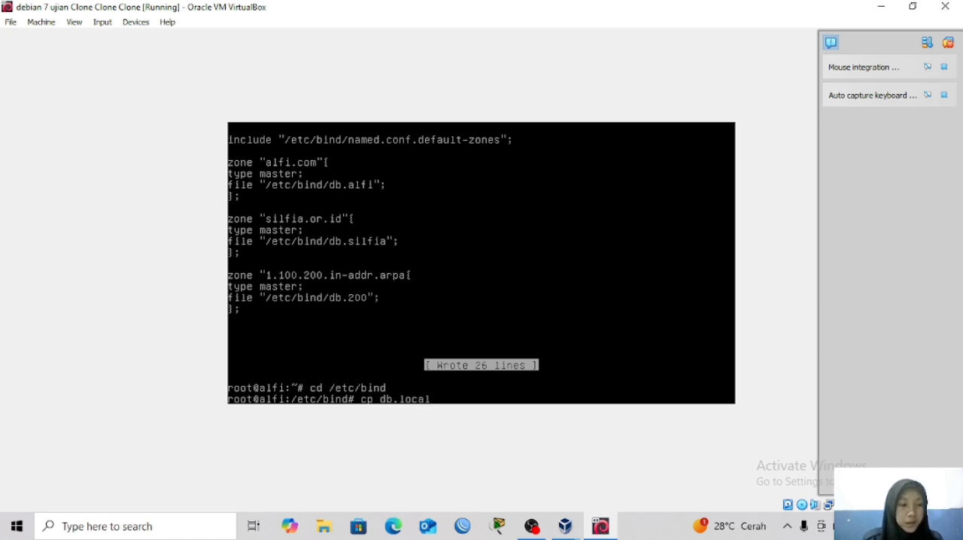
{"action": "type", "text": " db.alfi"}
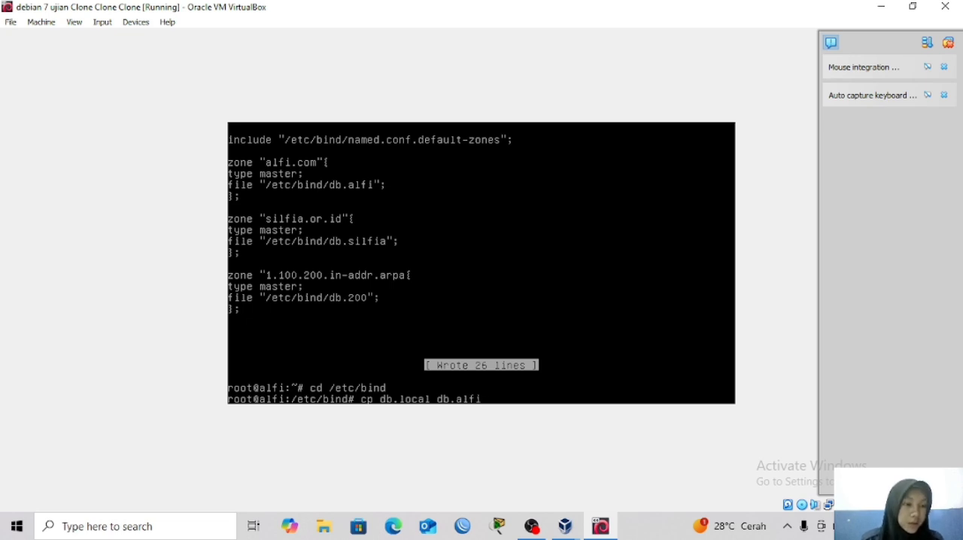
{"action": "key", "text": "Return"}
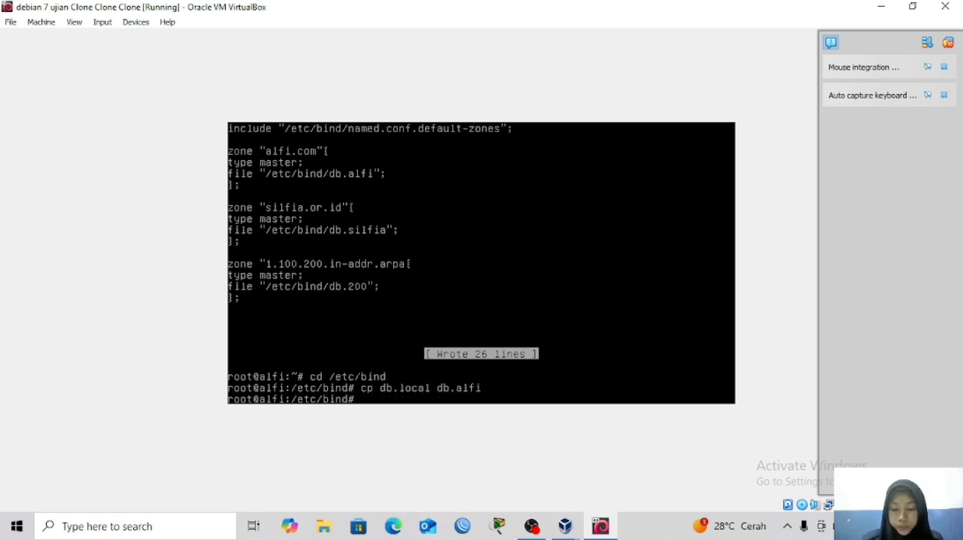
Copy the db.local file to a second zone file named db.silfia.
{"action": "key", "text": "Up"}
{"action": "key", "text": "BackSpace"}
{"action": "key", "text": "BackSpace"}
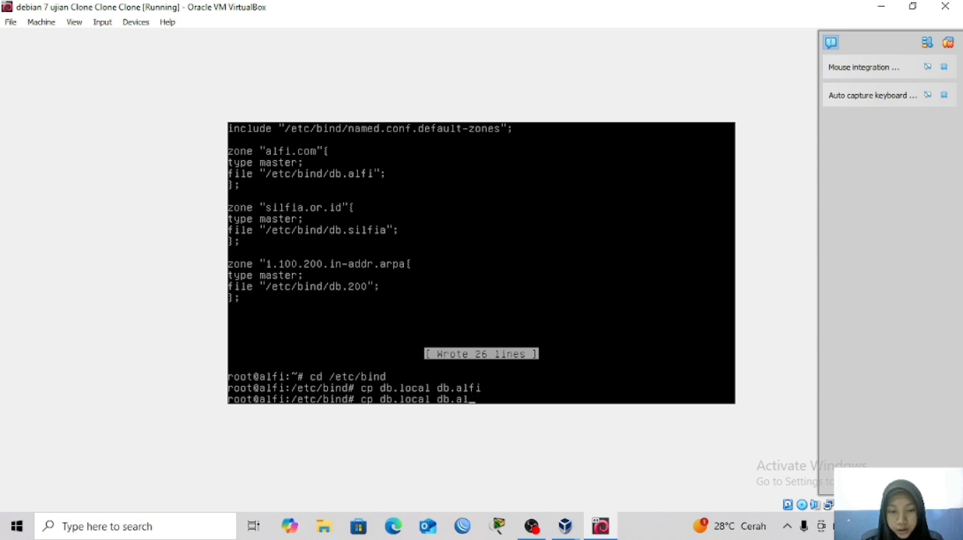
{"action": "key", "text": "BackSpace"}
{"action": "key", "text": "BackSpace"}
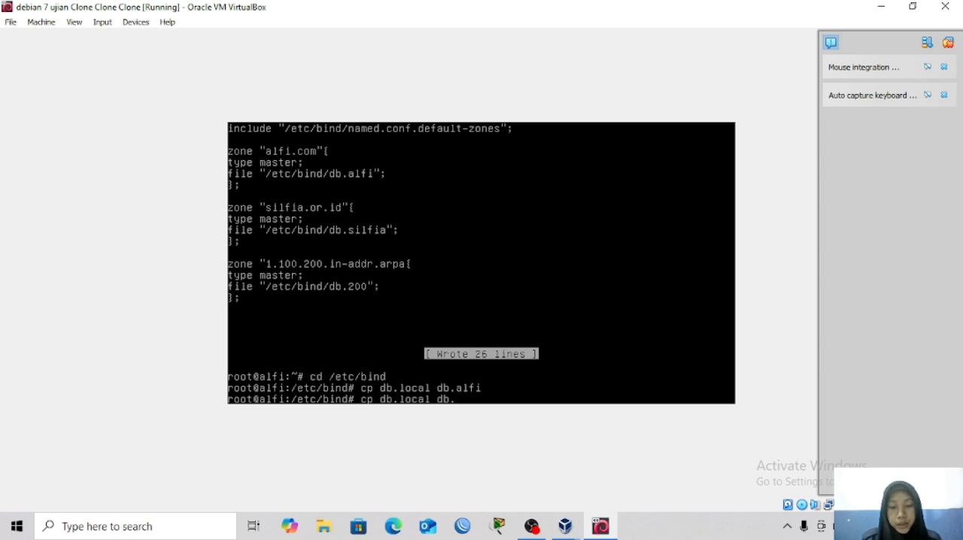
{"action": "type", "text": "sil"}
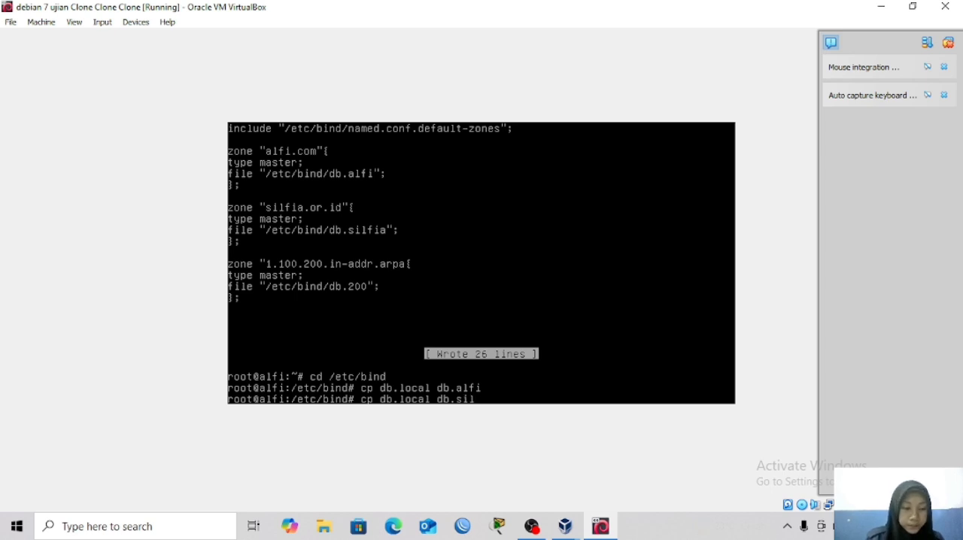
{"action": "type", "text": "fia"}
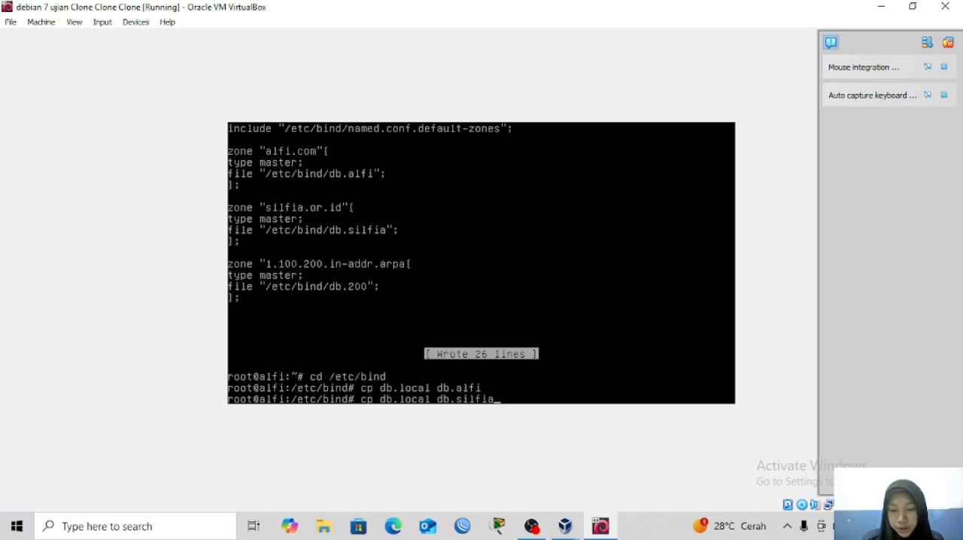
{"action": "key", "text": "Return"}
Copy the db.local file to the reverse zone file db.200.
{"action": "key", "text": "Up"}
{"action": "key", "text": "BackSpace"}
{"action": "key", "text": "BackSpace"}
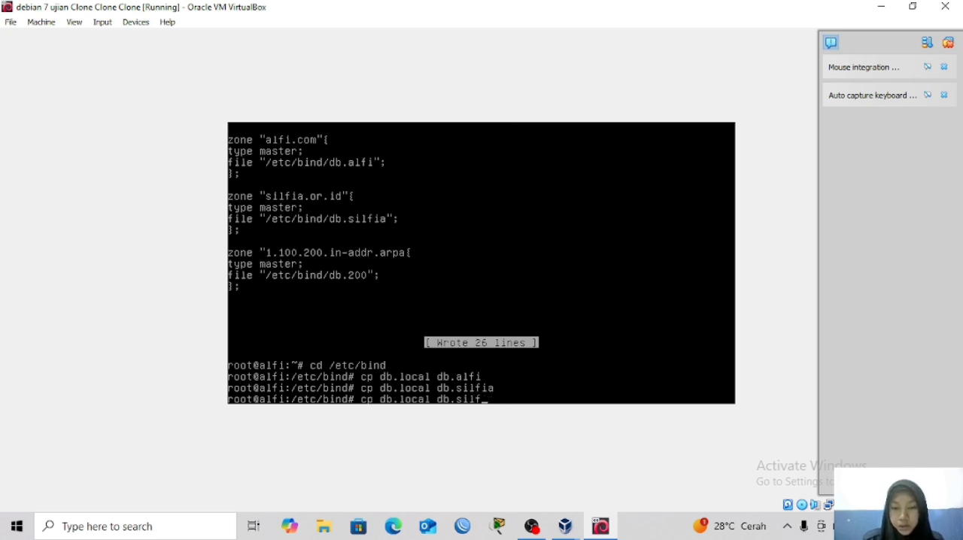
{"action": "key", "text": "BackSpace"}
{"action": "key", "text": "BackSpace"}
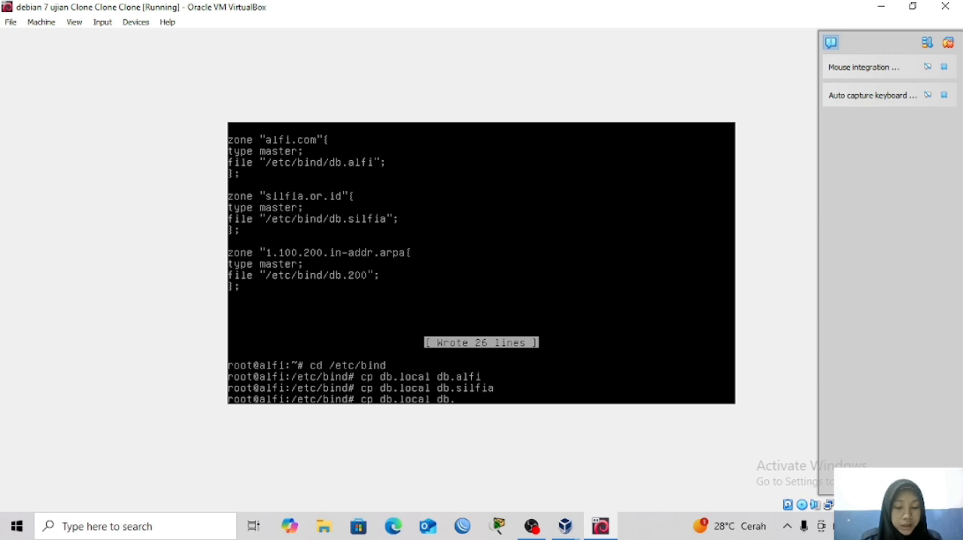
{"action": "type", "text": "200"}
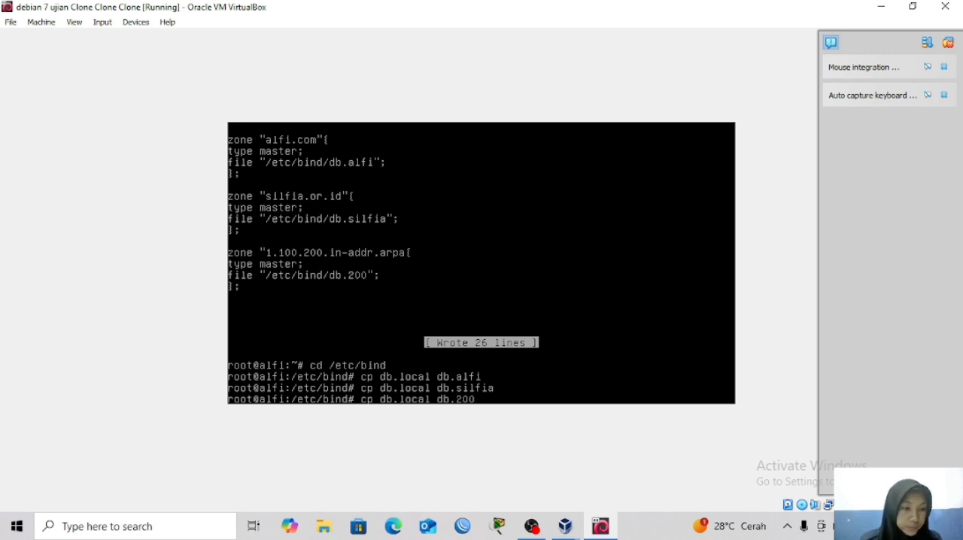
{"action": "key", "text": "Return"}
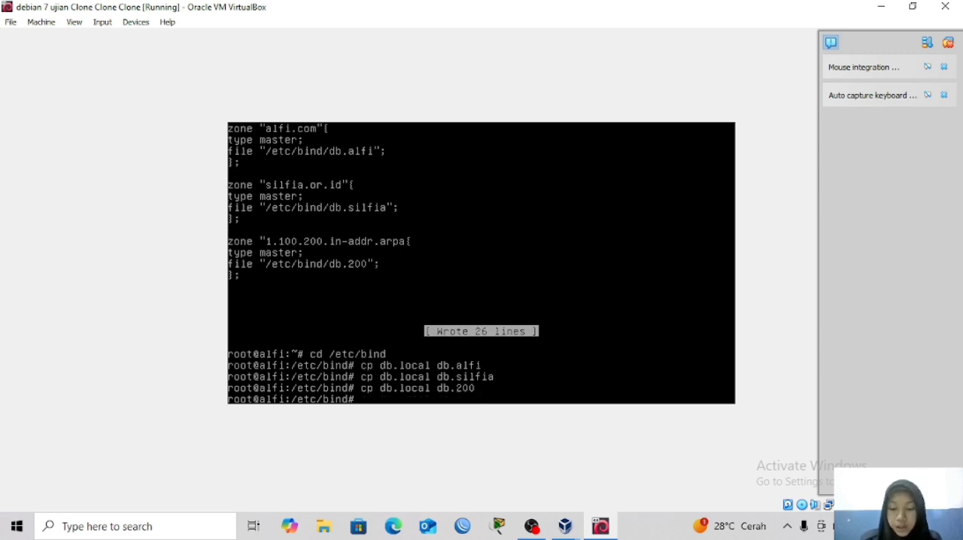
Open the db.alfi zone file in nano.
{"action": "type", "text": "nano"}
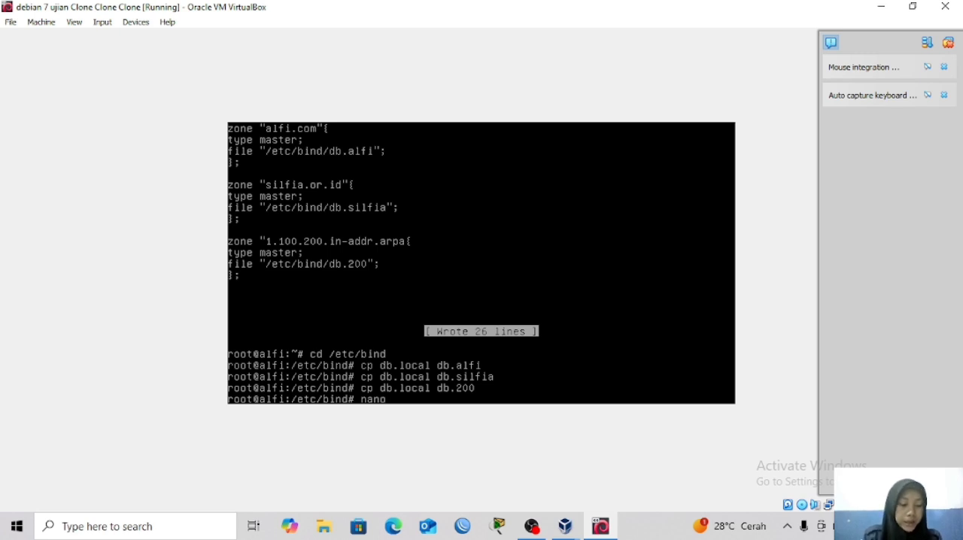
{"action": "type", "text": " db."}
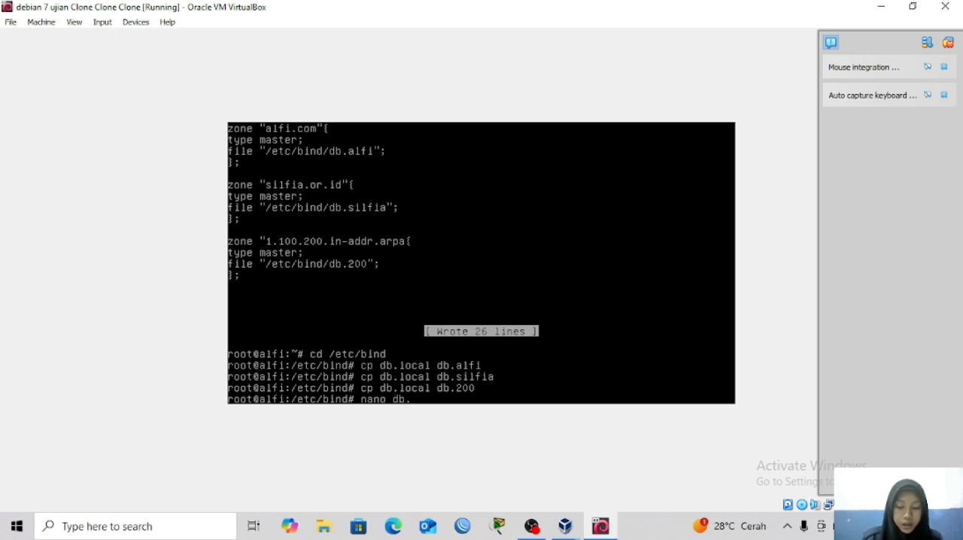
{"action": "type", "text": "alfi"}
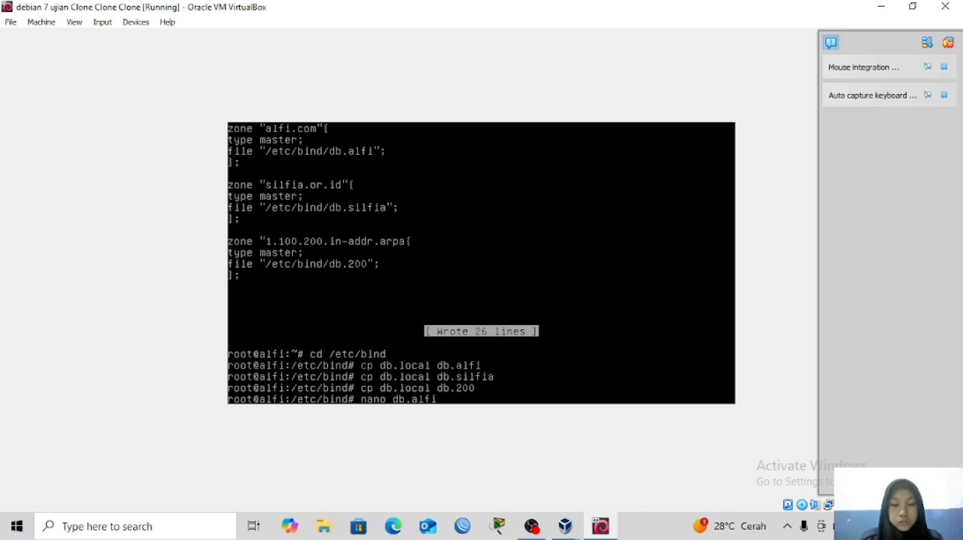
{"action": "key", "text": "Return"}
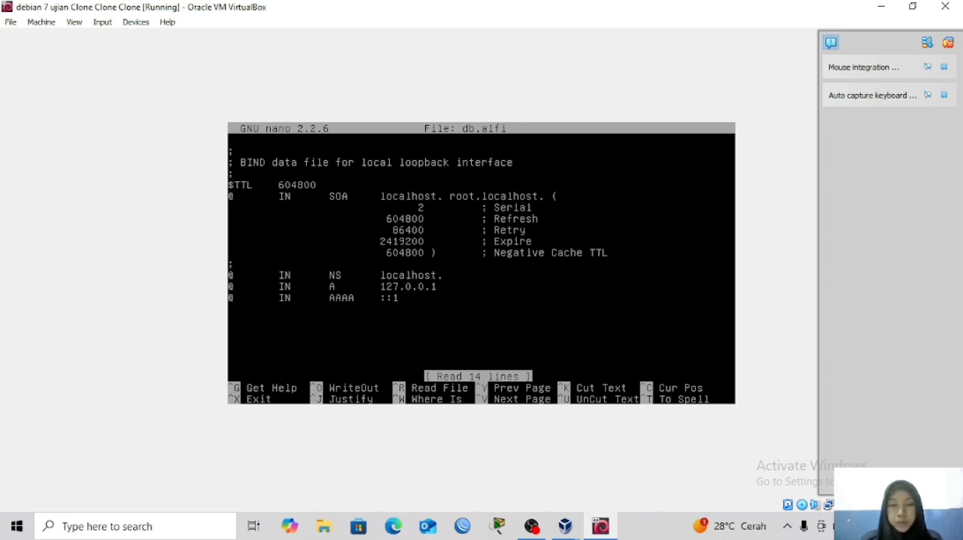
Replace localhost with alfi.com as the primary name server in the SOA record of db.alfi, keeping the trailing dot.
{"action": "key", "text": "BackSpace"}
{"action": "key", "text": "BackSpace"}
{"action": "key", "text": "BackSpace"}
{"action": "key", "text": "BackSpace"}
{"action": "key", "text": "BackSpace"}
{"action": "key", "text": "BackSpace"}
{"action": "key", "text": "BackSpace"}
{"action": "key", "text": "BackSpace"}
{"action": "key", "text": "BackSpace"}
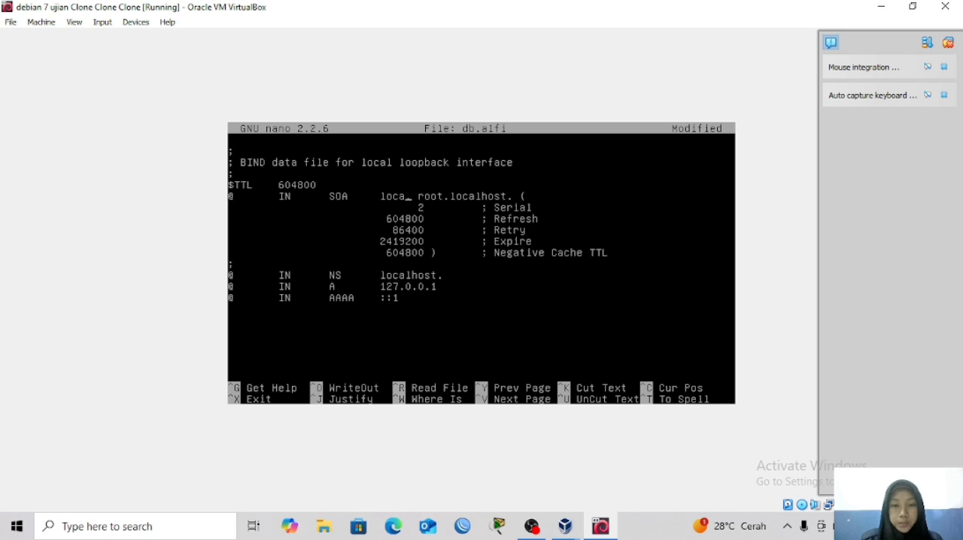
{"action": "type", "text": "alfi."}
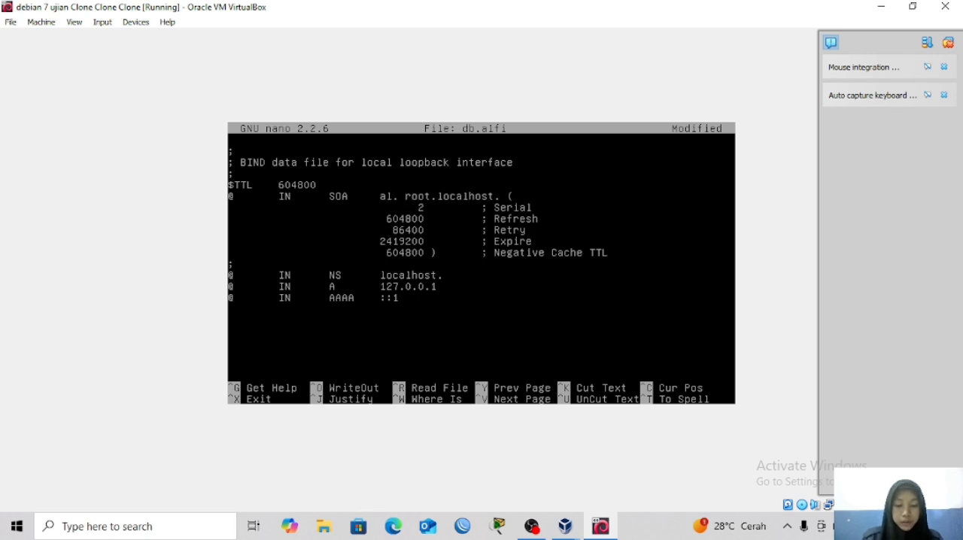
{"action": "type", "text": "com"}
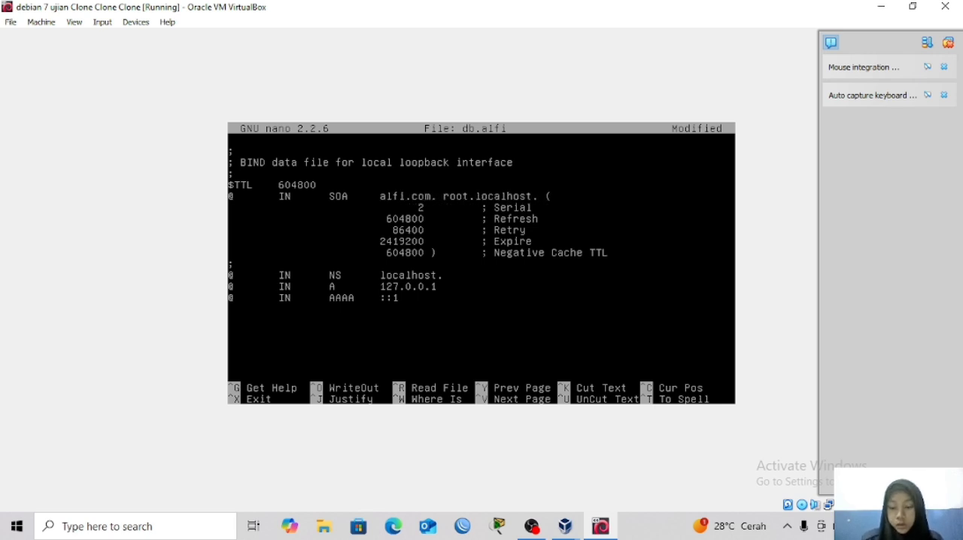
Change the contact address in the SOA record of db.alfi to root.alfi.com with its trailing dot.
{"action": "key", "text": "Right"}
{"action": "key", "text": "Right"}
{"action": "key", "text": "Right"}
{"action": "key", "text": "Right"}
{"action": "key", "text": "Right"}
{"action": "key", "text": "Right"}
{"action": "key", "text": "Right"}
{"action": "key", "text": "Right"}
{"action": "key", "text": "Right"}
{"action": "key", "text": "Right"}
{"action": "key", "text": "Right"}
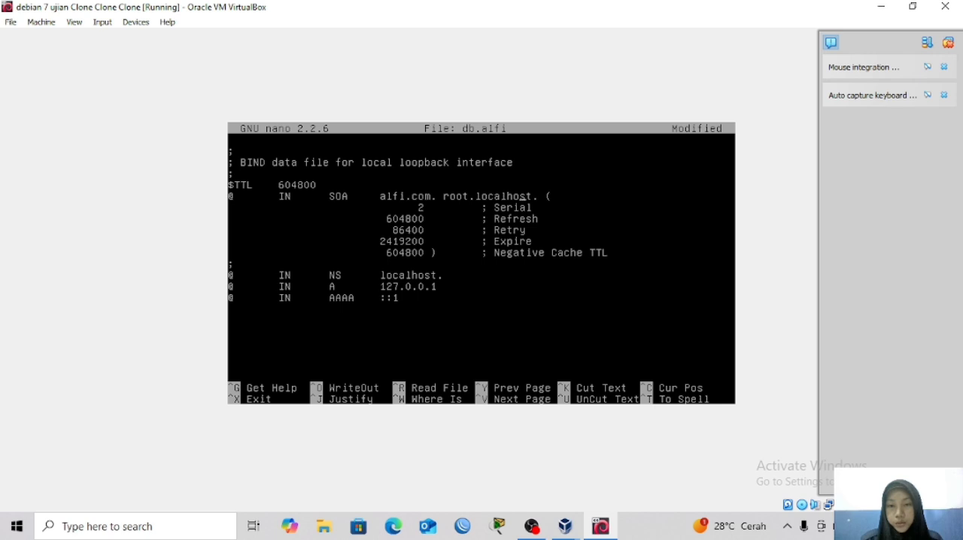
{"action": "key", "text": "BackSpace"}
{"action": "key", "text": "BackSpace"}
{"action": "key", "text": "BackSpace"}
{"action": "key", "text": "BackSpace"}
{"action": "key", "text": "BackSpace"}
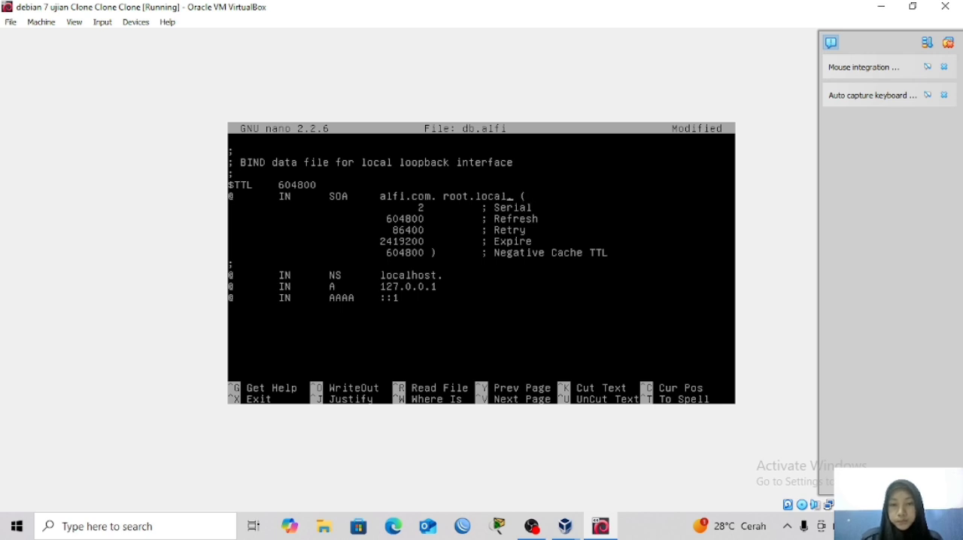
{"action": "key", "text": "BackSpace"}
{"action": "key", "text": "BackSpace"}
{"action": "key", "text": "BackSpace"}
{"action": "key", "text": "BackSpace"}
{"action": "key", "text": "BackSpace"}
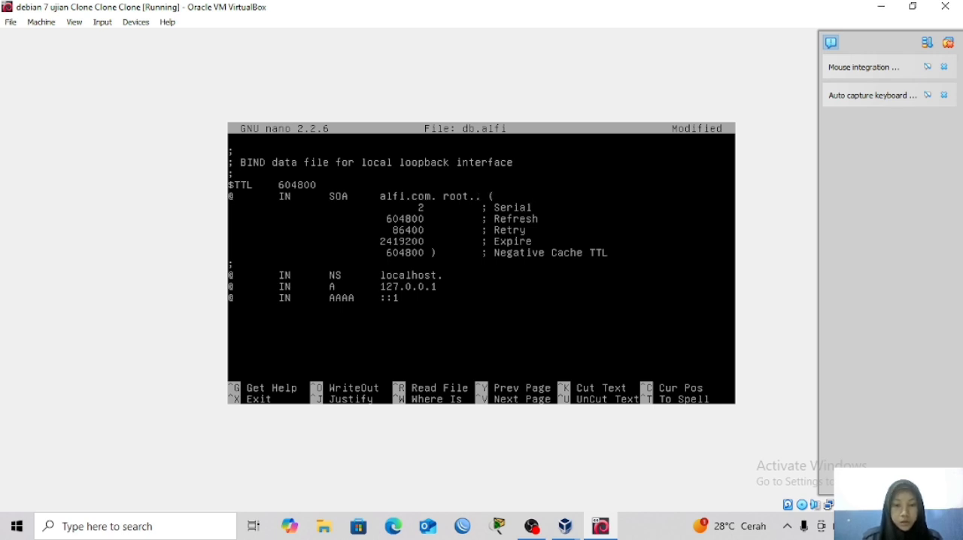
{"action": "type", "text": "alfi.co"}
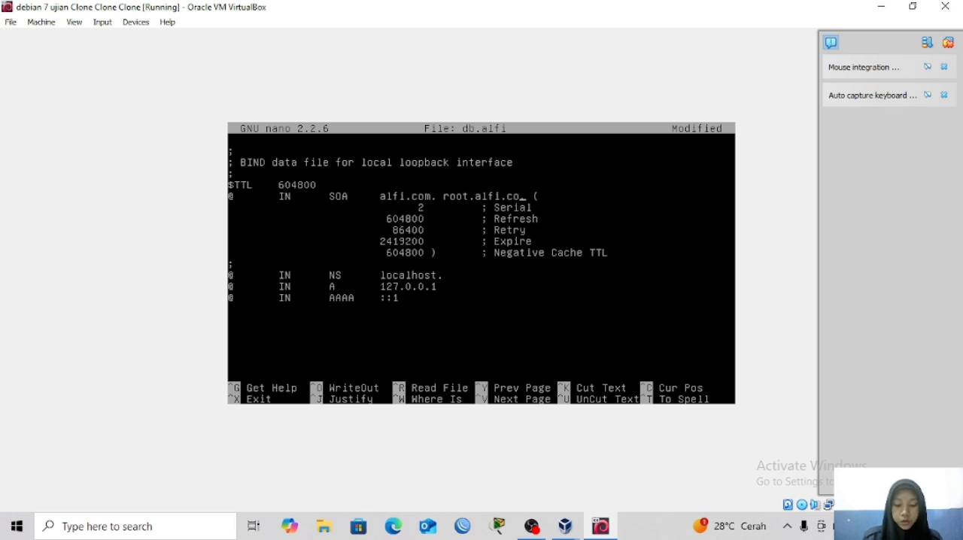
{"action": "type", "text": "m."}
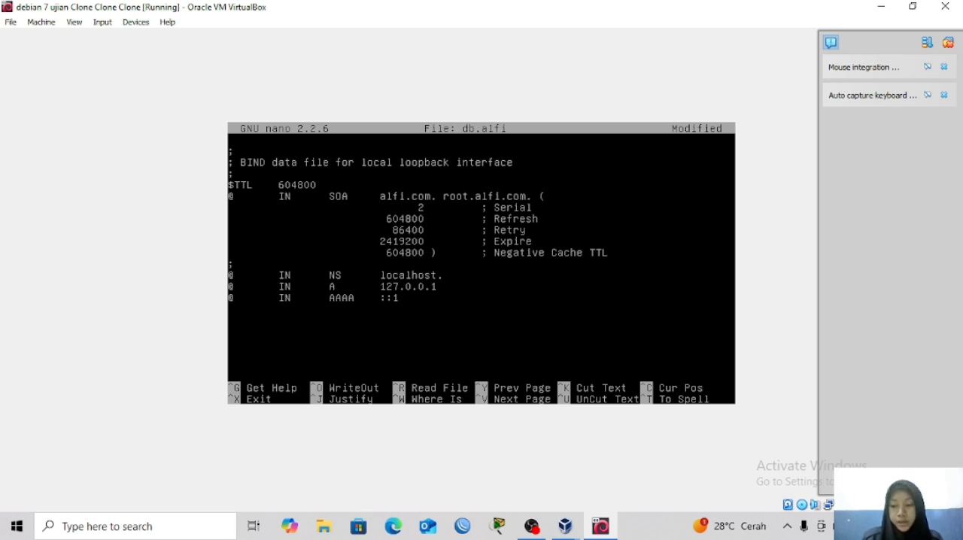
Set the NS record's target in db.alfi to "alfi.com." in place of localhost.
{"action": "key", "text": "BackSpace"}
{"action": "key", "text": "BackSpace"}
{"action": "key", "text": "BackSpace"}
{"action": "key", "text": "BackSpace"}
{"action": "key", "text": "BackSpace"}
{"action": "key", "text": "BackSpace"}
{"action": "key", "text": "BackSpace"}
{"action": "key", "text": "BackSpace"}
{"action": "key", "text": "BackSpace"}
{"action": "key", "text": "BackSpace"}
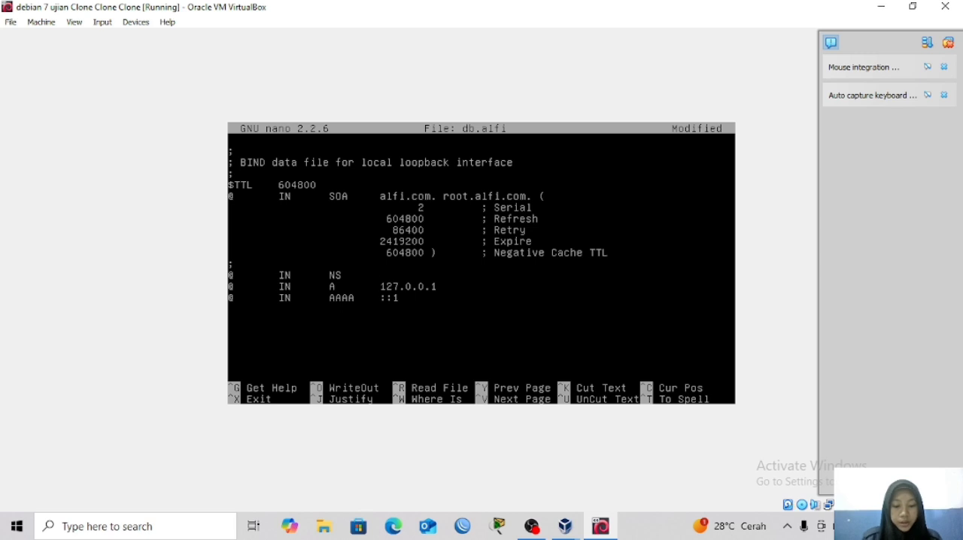
{"action": "type", "text": "alfi.com."}
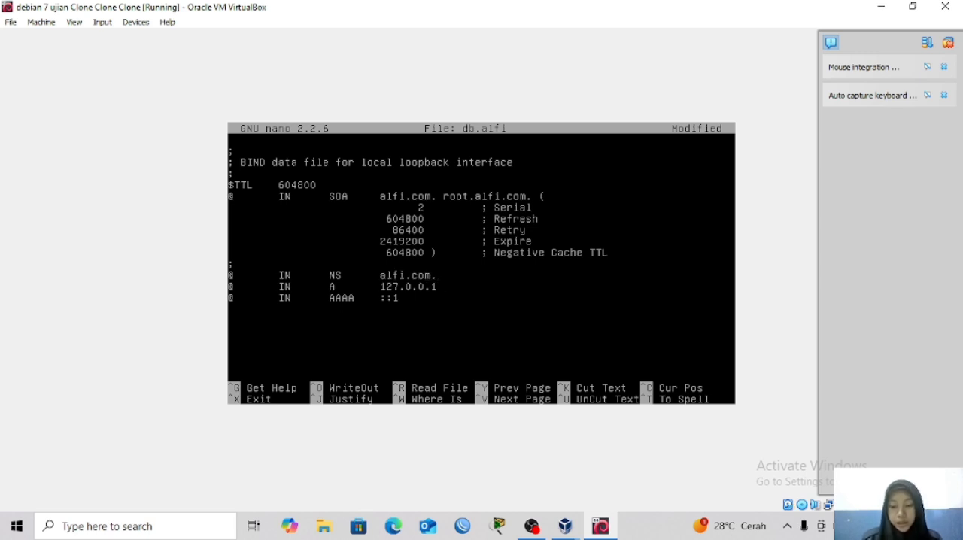
Set the A record's IP address in db.alfi to 200.100.1.2.
{"action": "key", "text": "BackSpace"}
{"action": "key", "text": "BackSpace"}
{"action": "key", "text": "BackSpace"}
{"action": "key", "text": "BackSpace"}
{"action": "key", "text": "BackSpace"}
{"action": "key", "text": "BackSpace"}
{"action": "key", "text": "BackSpace"}
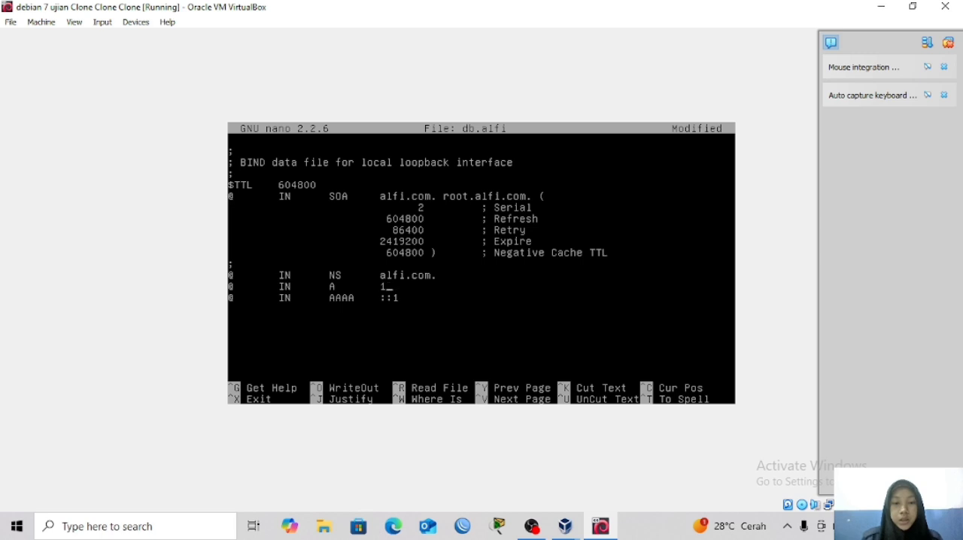
{"action": "type", "text": "200"}
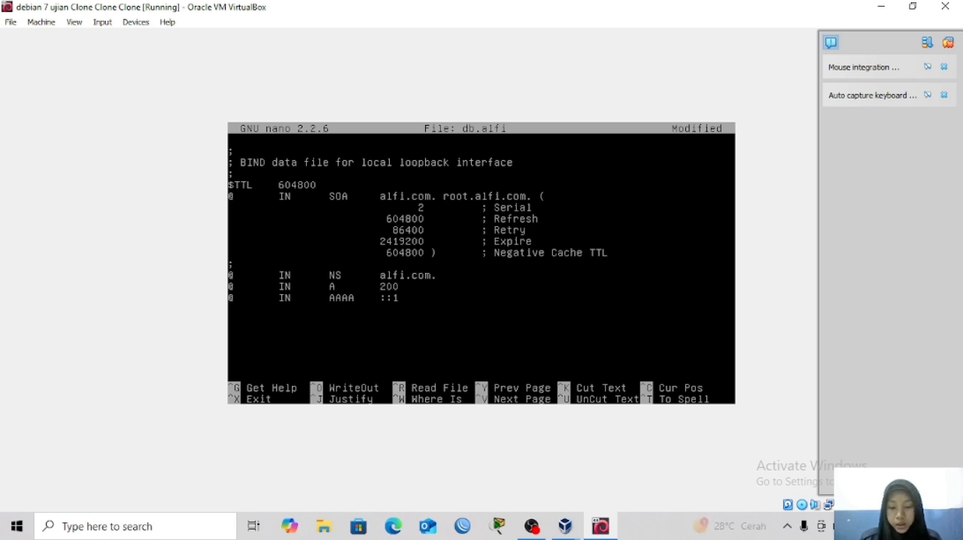
{"action": "type", "text": ".100"}
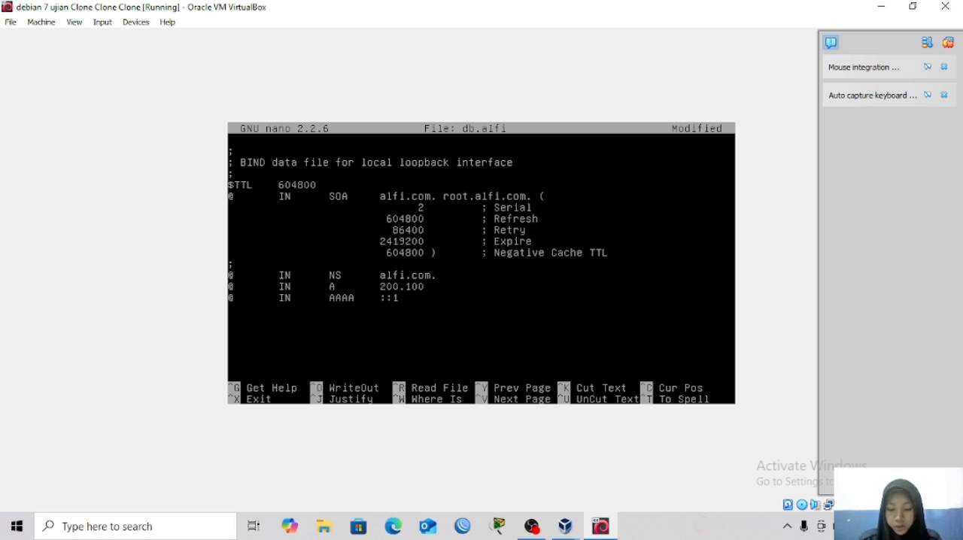
{"action": "type", "text": ".1.2"}
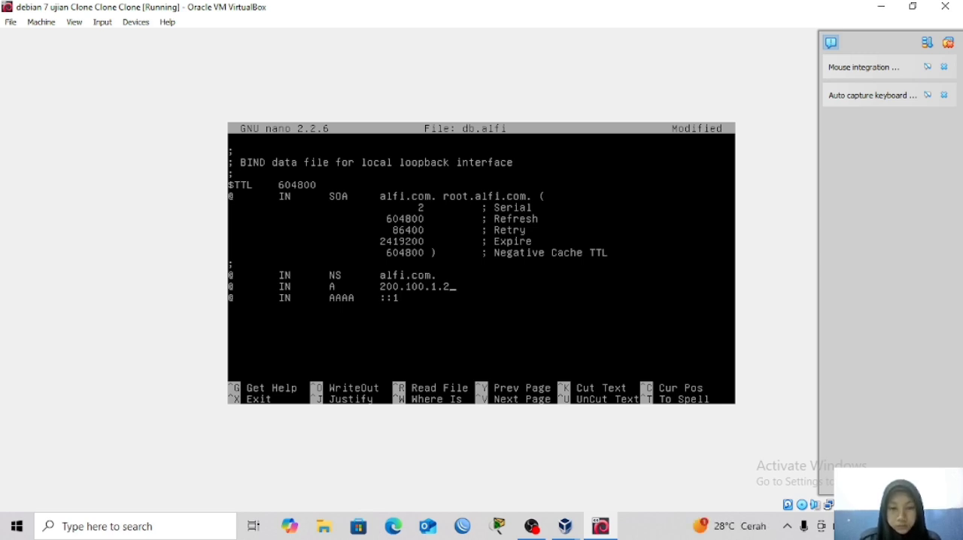
Duplicate the A record line in db.alfi to make three copies and delete the AAAA record.
{"action": "key", "text": "ctrl+k"}
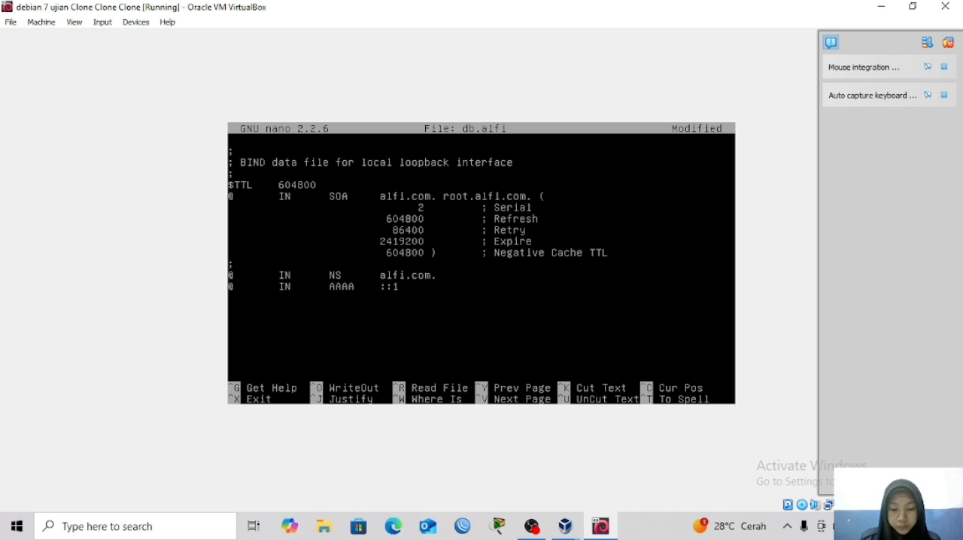
{"action": "key", "text": "ctrl+u"}
{"action": "key", "text": "ctrl+u"}
{"action": "key", "text": "ctrl+u"}
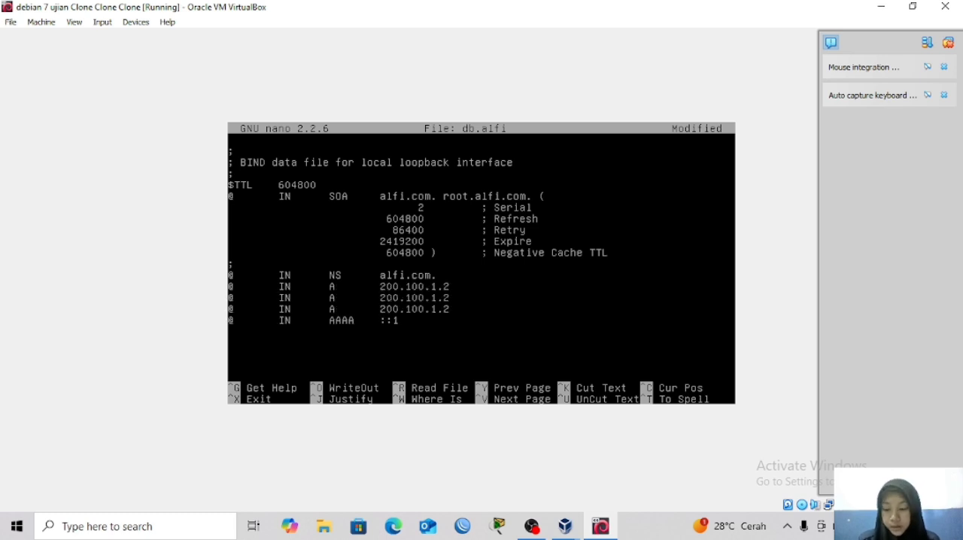
{"action": "key", "text": "ctrl+k"}
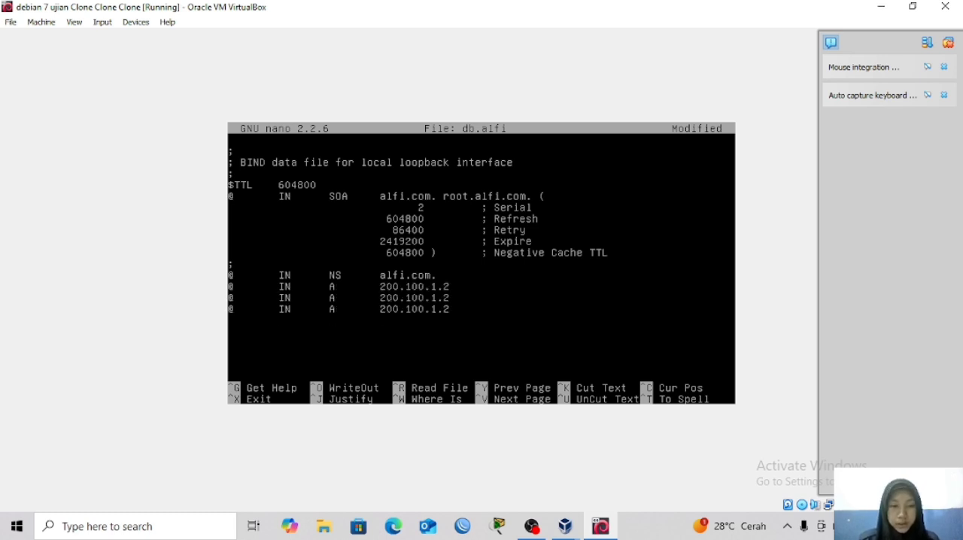
{"action": "key", "text": "Up"}
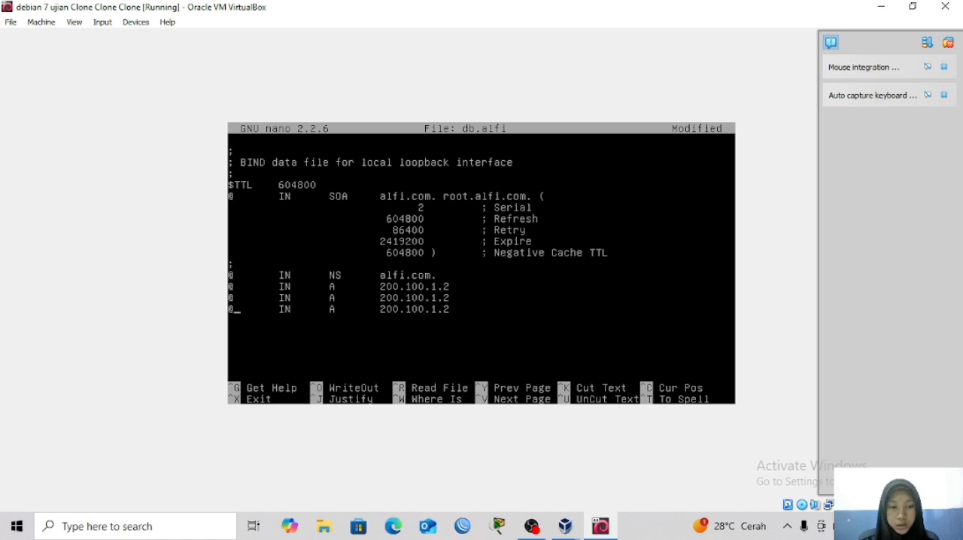
{"action": "key", "text": "Delete"}
{"action": "type", "text": "ftp"}
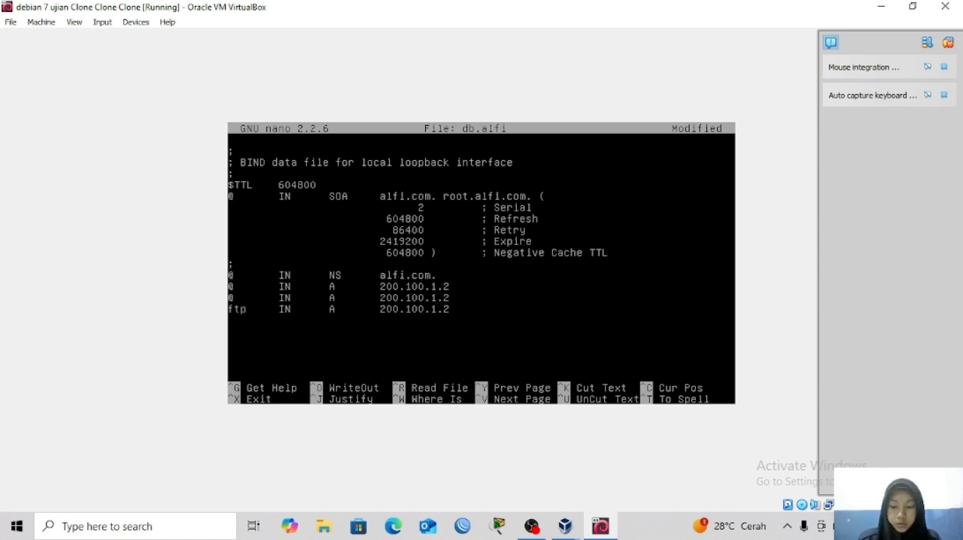
{"action": "key", "text": "Up"}
{"action": "key", "text": "BackSpace"}
{"action": "type", "text": "www"}
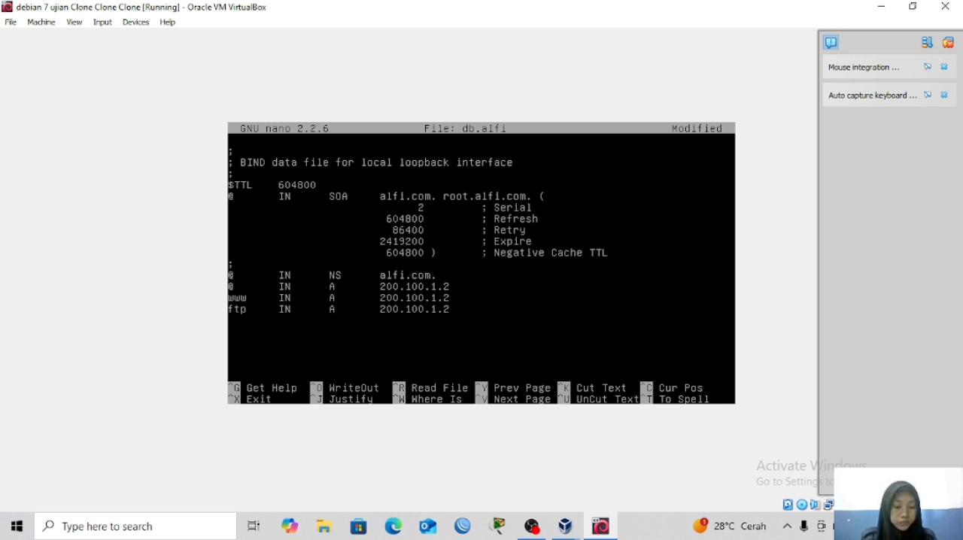
Save the db.alfi zone file under the same name and exit nano.
{"action": "key", "text": "ctrl+x"}
{"action": "key", "text": "y"}
{"action": "key", "text": "Return"}
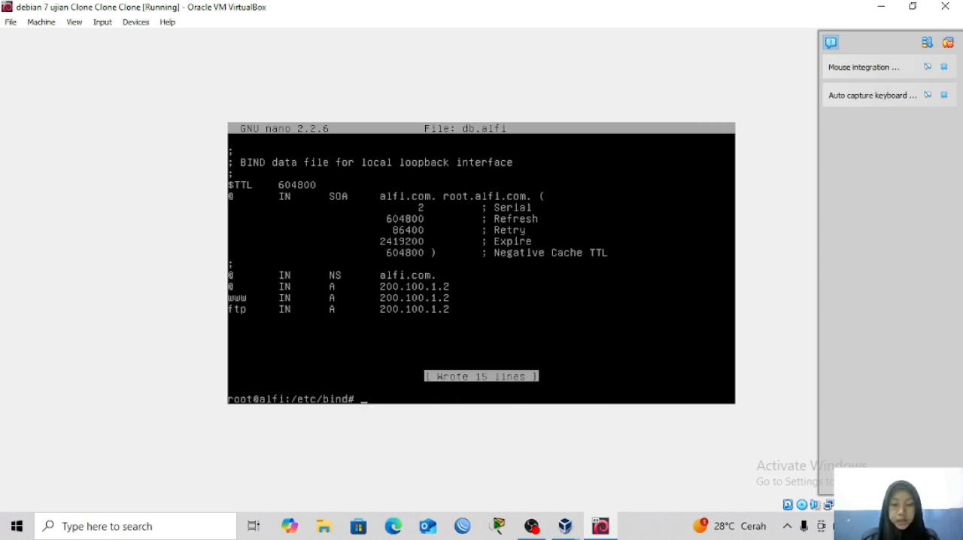
Open the zone file db.silfia in nano.
{"action": "key", "text": "Up"}
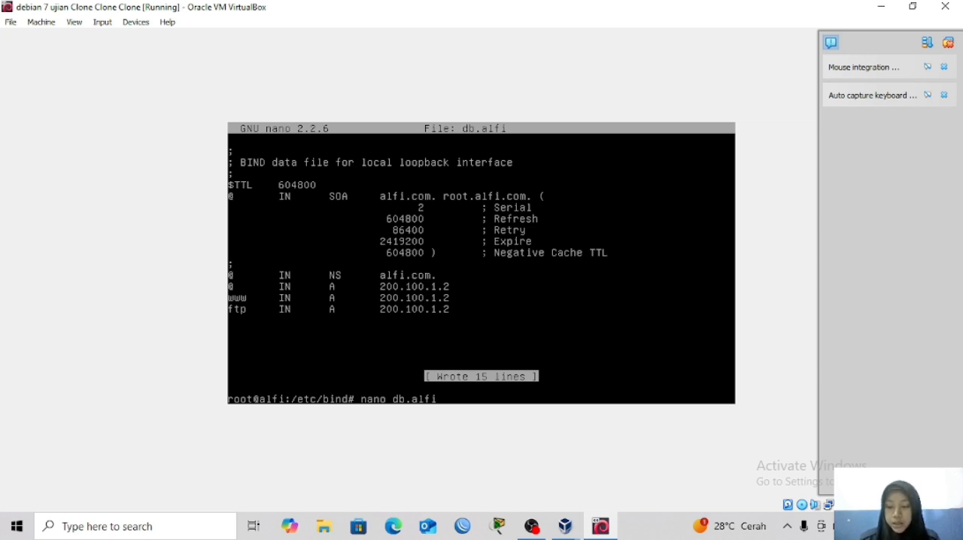
{"action": "key", "text": "BackSpace"}
{"action": "key", "text": "BackSpace"}
{"action": "key", "text": "BackSpace"}
{"action": "key", "text": "BackSpace"}
{"action": "type", "text": "silfia"}
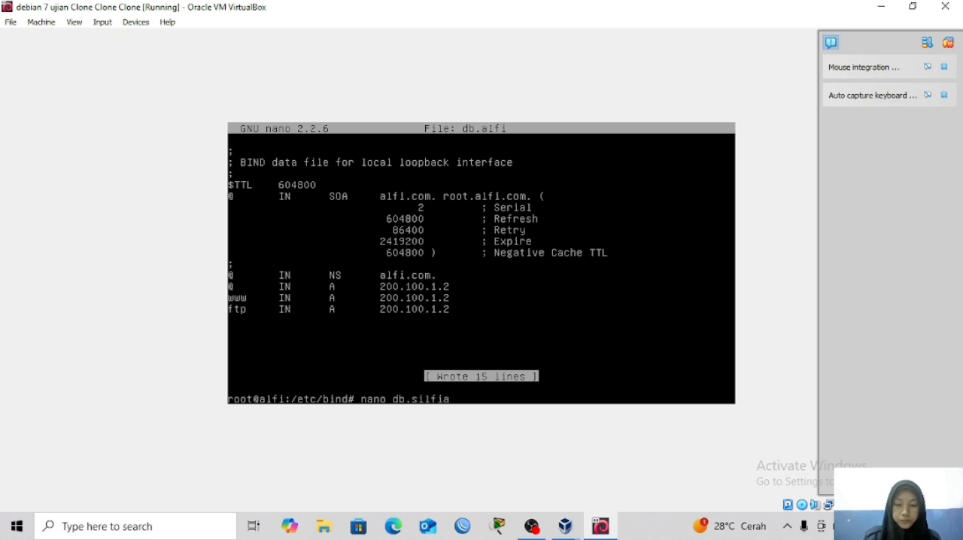
{"action": "key", "text": "Return"}
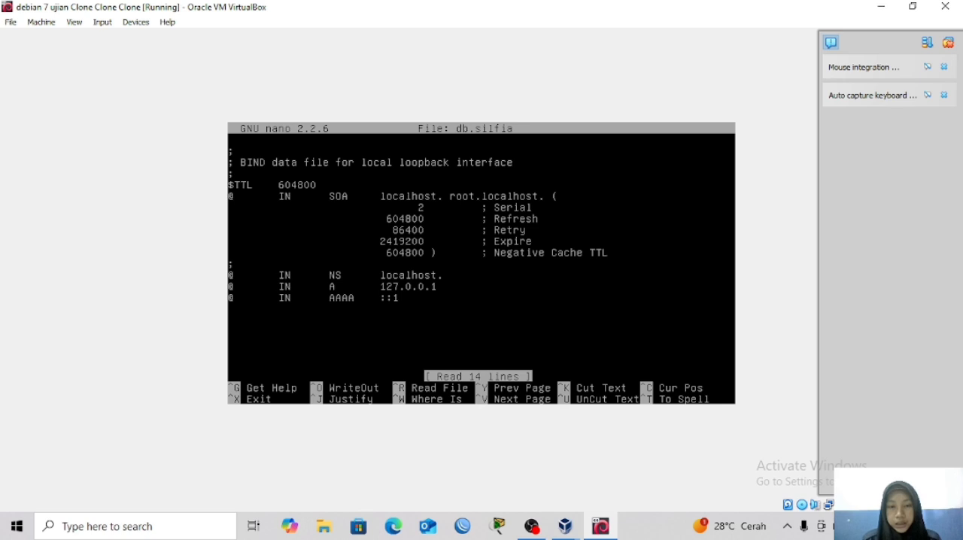
Replace localhost with silfia.or.id as the primary server name in the SOA record of db.silfia.
{"action": "key", "text": "BackSpace"}
{"action": "key", "text": "BackSpace"}
{"action": "key", "text": "BackSpace"}
{"action": "key", "text": "BackSpace"}
{"action": "key", "text": "BackSpace"}
{"action": "key", "text": "BackSpace"}
{"action": "key", "text": "BackSpace"}
{"action": "key", "text": "BackSpace"}
{"action": "key", "text": "BackSpace"}
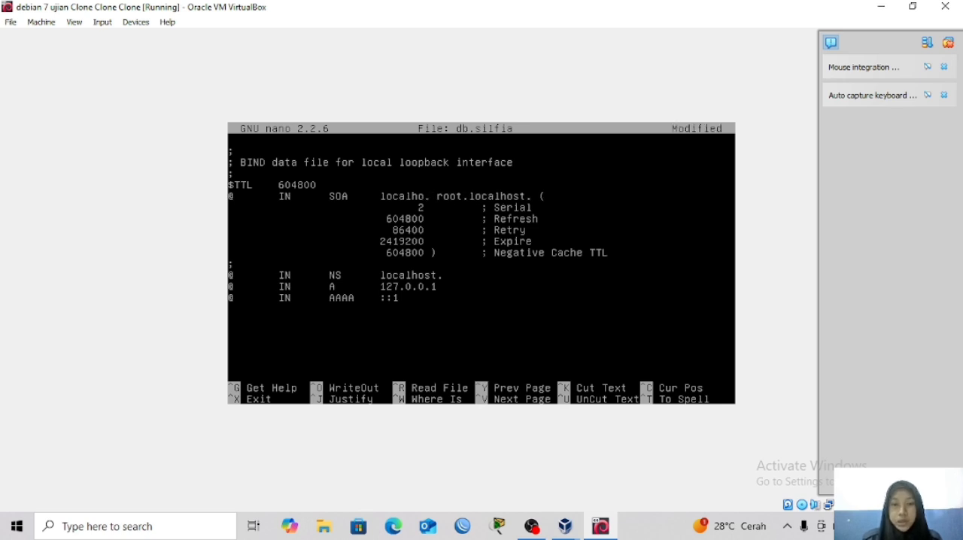
{"action": "type", "text": "silfia"}
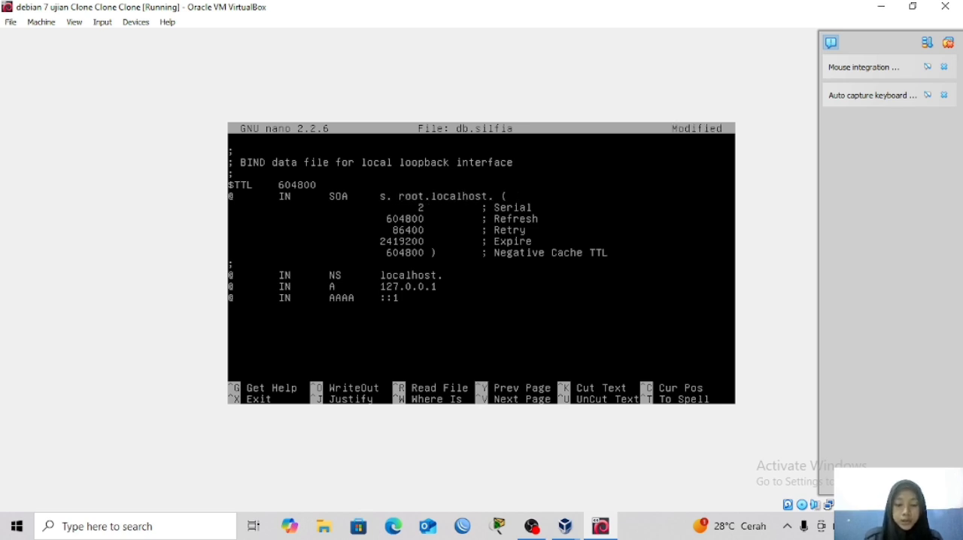
{"action": "type", "text": ".or.id"}
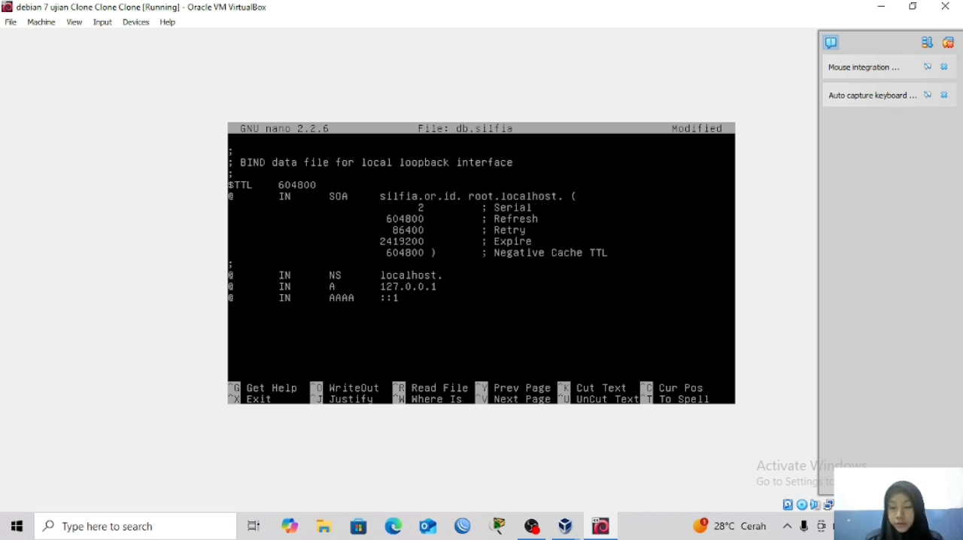
Change the SOA record's contact in db.silfia to root.silfia.or.id, keeping the trailing dot.
{"action": "key", "text": "Right"}
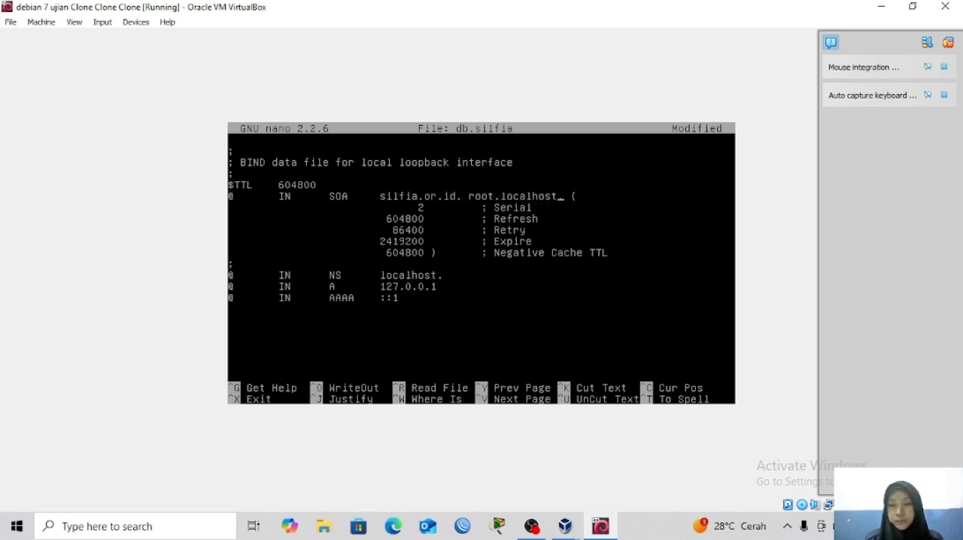
{"action": "key", "text": "BackSpace"}
{"action": "key", "text": "BackSpace"}
{"action": "key", "text": "BackSpace"}
{"action": "key", "text": "BackSpace"}
{"action": "key", "text": "BackSpace"}
{"action": "key", "text": "BackSpace"}
{"action": "key", "text": "BackSpace"}
{"action": "key", "text": "BackSpace"}
{"action": "key", "text": "BackSpace"}
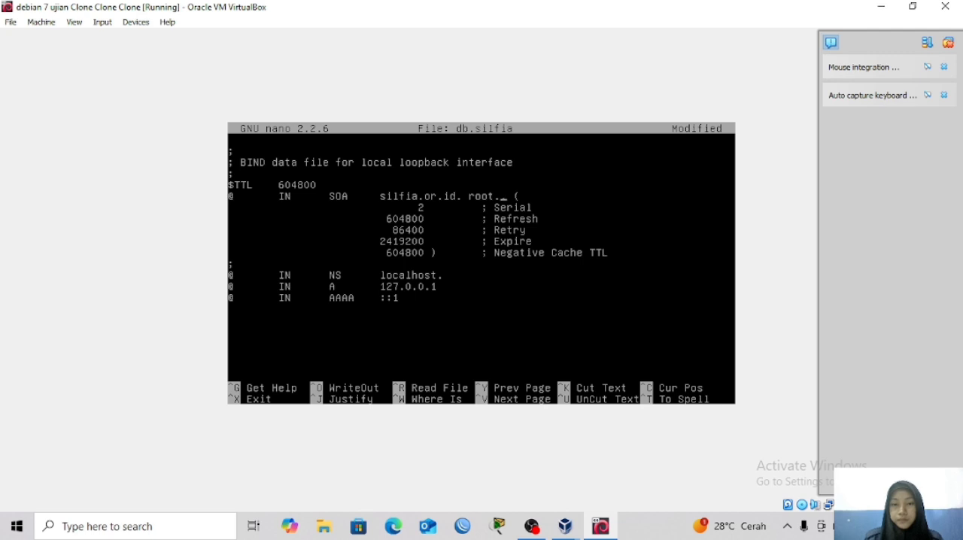
{"action": "type", "text": "silfia."}
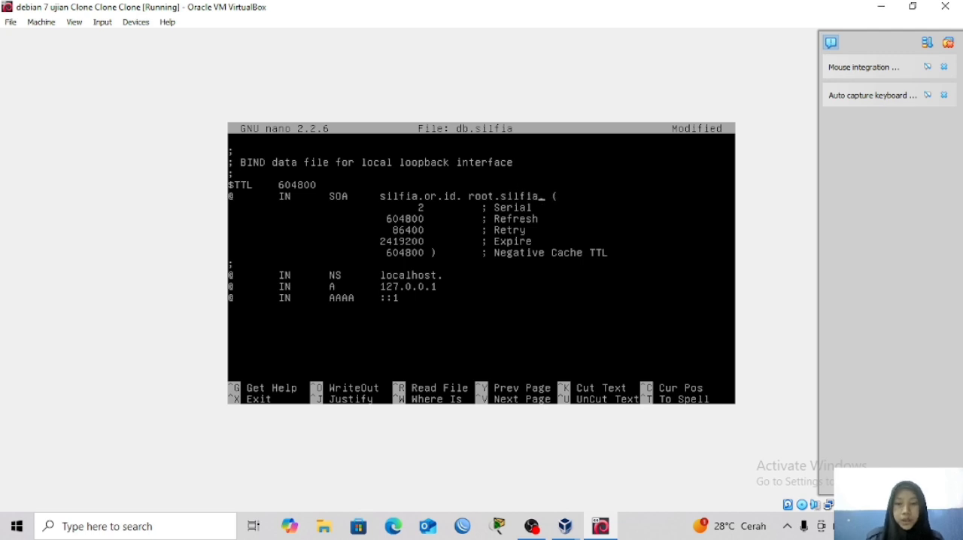
{"action": "type", "text": "o"}
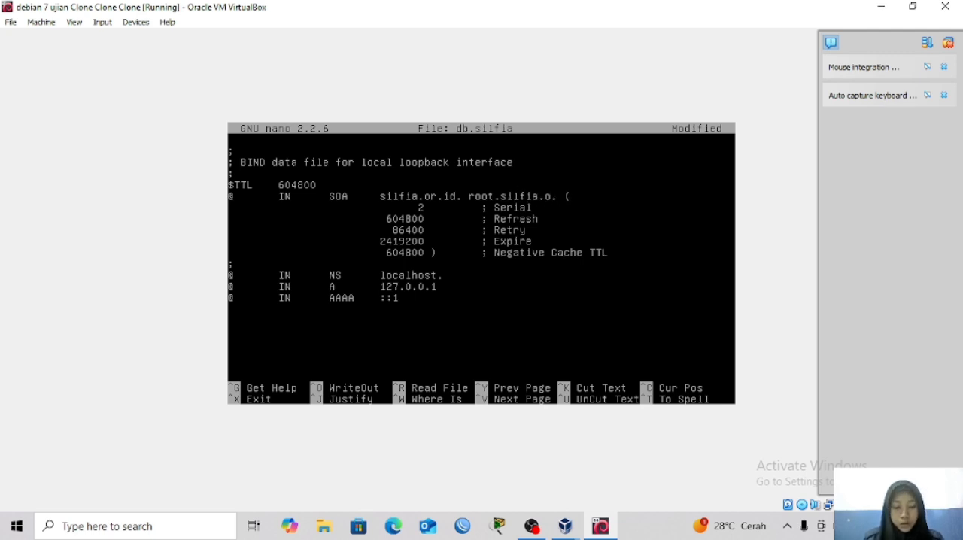
{"action": "type", "text": "r.id"}
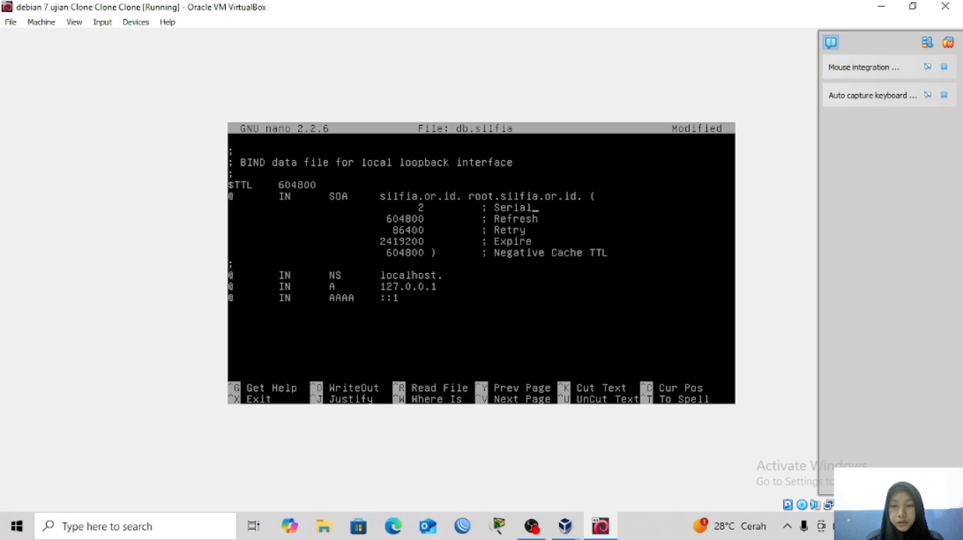
Set the NS record's server name in db.silfia to silfia.or.id. with a trailing dot.
{"action": "key", "text": "BackSpace"}
{"action": "key", "text": "BackSpace"}
{"action": "key", "text": "BackSpace"}
{"action": "key", "text": "BackSpace"}
{"action": "key", "text": "BackSpace"}
{"action": "key", "text": "BackSpace"}
{"action": "key", "text": "BackSpace"}
{"action": "key", "text": "BackSpace"}
{"action": "key", "text": "BackSpace"}
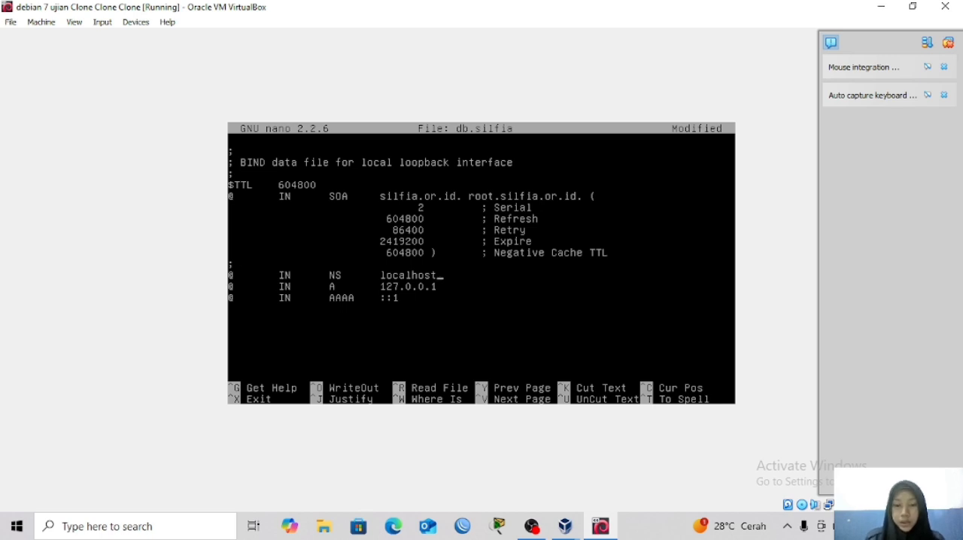
{"action": "key", "text": "BackSpace"}
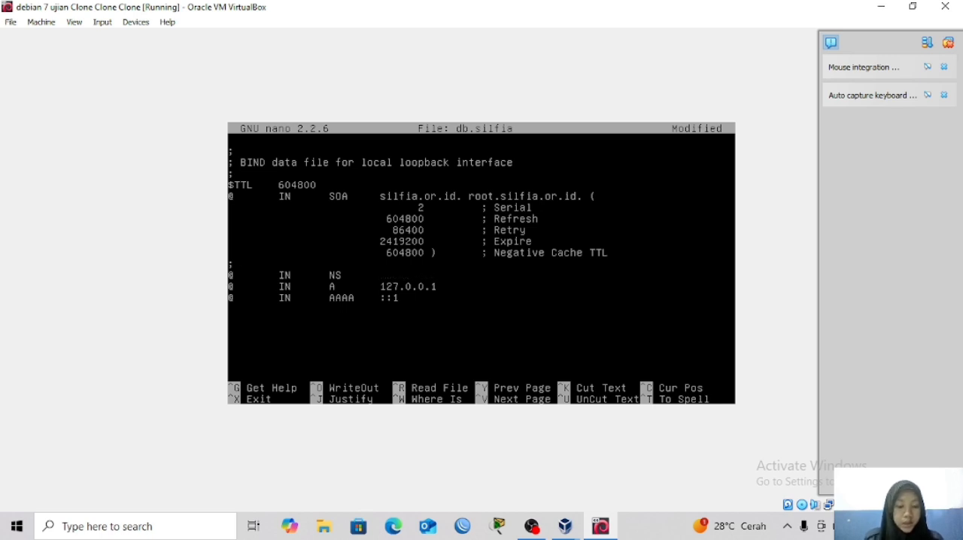
{"action": "type", "text": "silfi"}
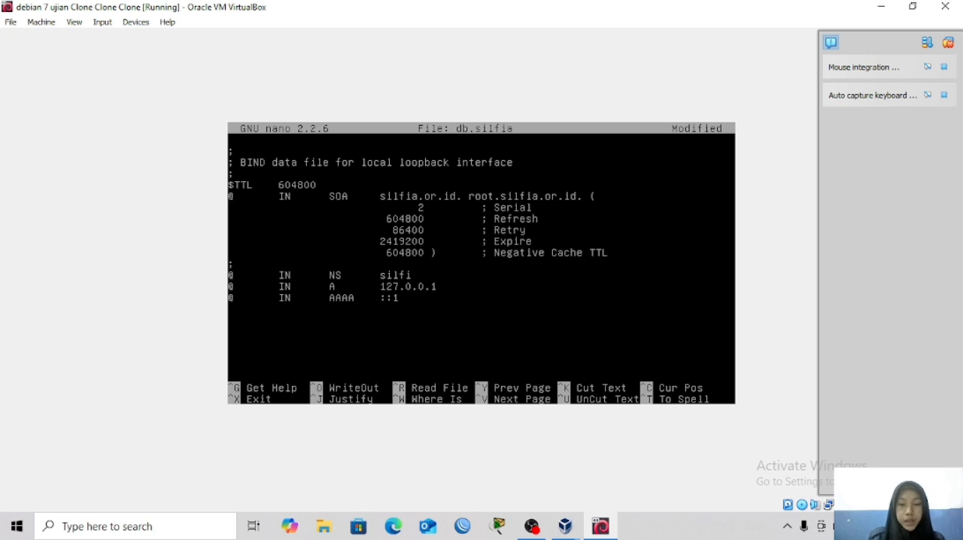
{"action": "type", "text": "a.or.id."}
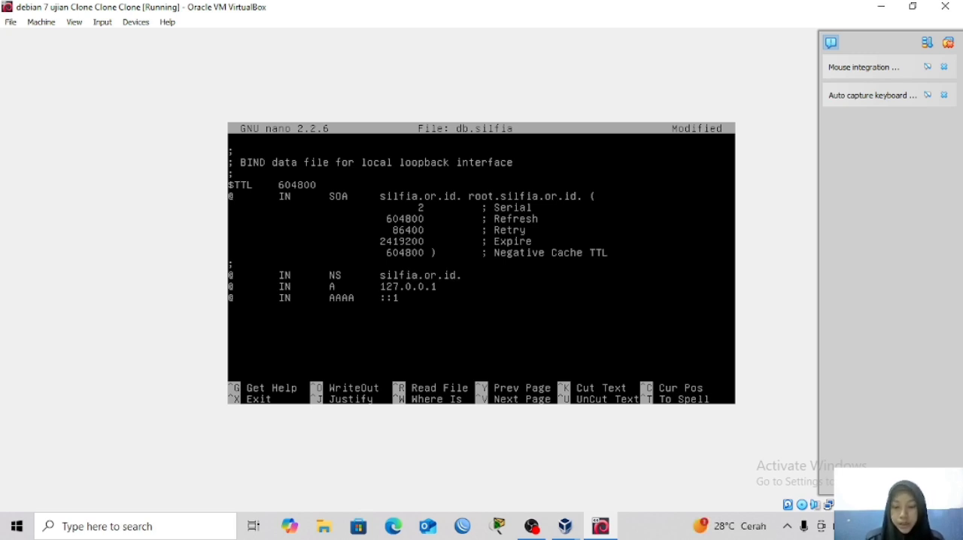
Set the A record's IP address in db.silfia to 200.100.1.3.
{"action": "key", "text": "BackSpace"}
{"action": "key", "text": "BackSpace"}
{"action": "key", "text": "BackSpace"}
{"action": "key", "text": "BackSpace"}
{"action": "key", "text": "BackSpace"}
{"action": "key", "text": "BackSpace"}
{"action": "key", "text": "BackSpace"}
{"action": "key", "text": "BackSpace"}
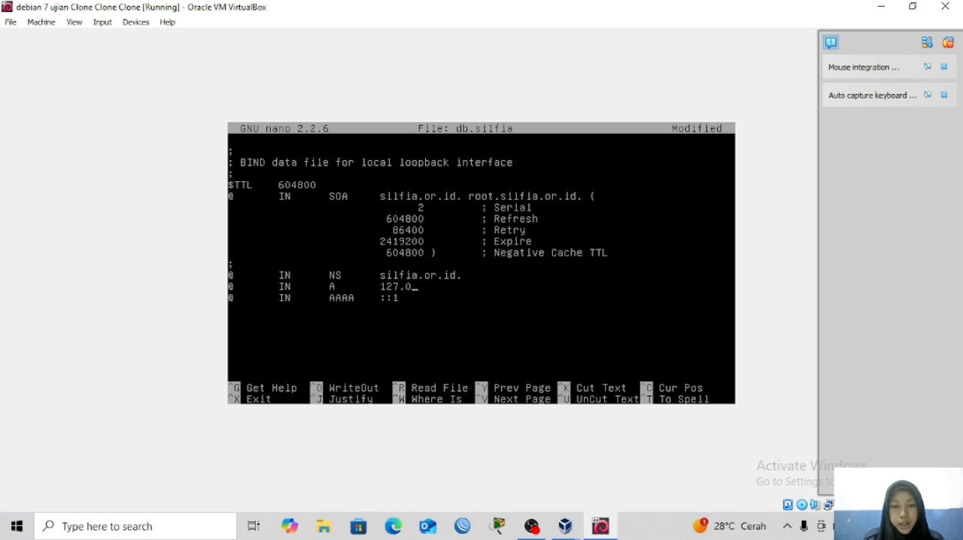
{"action": "type", "text": "200"}
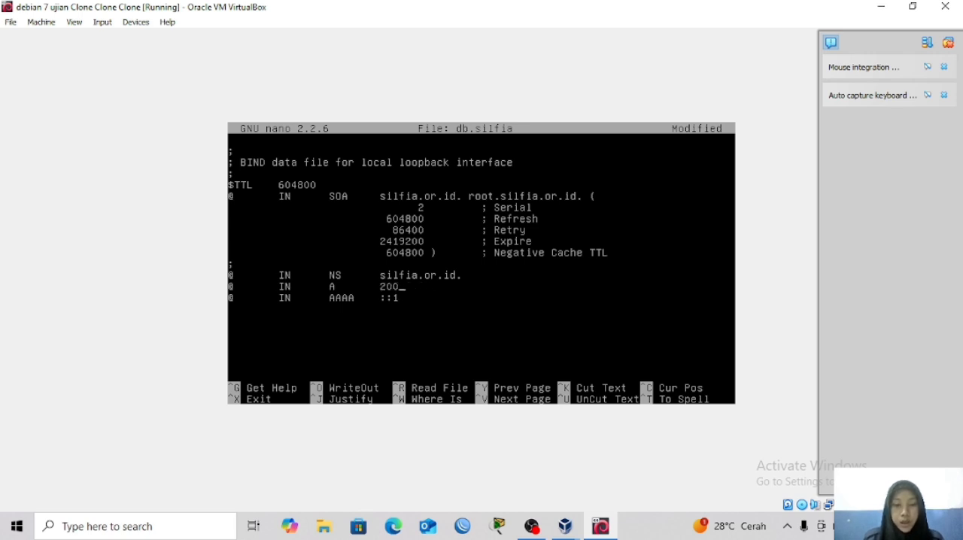
{"action": "type", "text": ".100"}
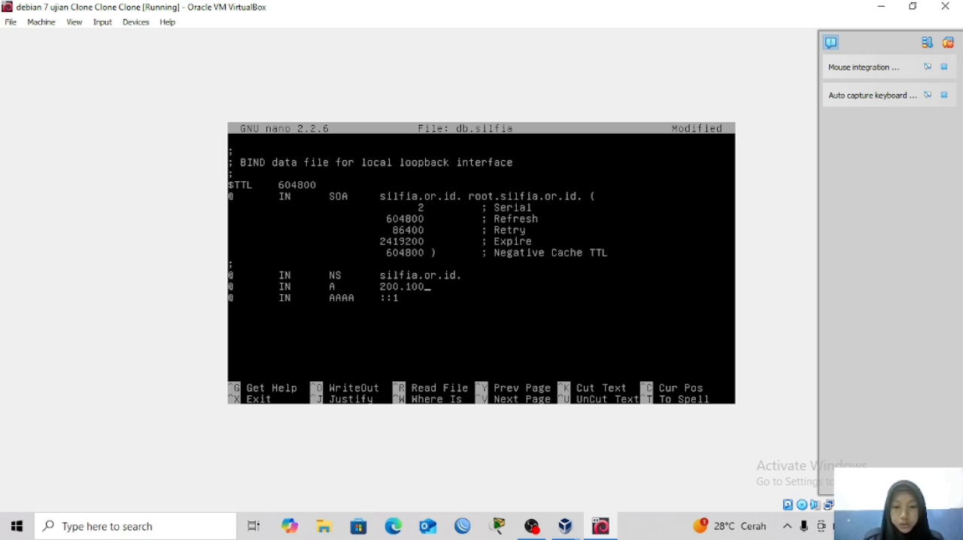
{"action": "type", "text": ".1.3"}
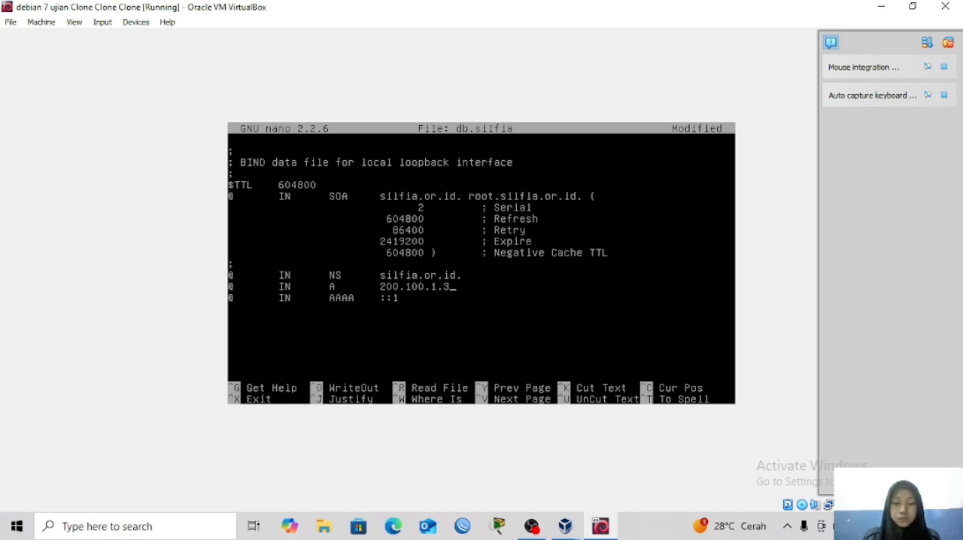
Duplicate the A record line in db.silfia to make three copies and delete the AAAA record.
{"action": "key", "text": "ctrl+k"}
{"action": "key", "text": "ctrl+u"}
{"action": "key", "text": "ctrl+u"}
{"action": "key", "text": "ctrl+u"}
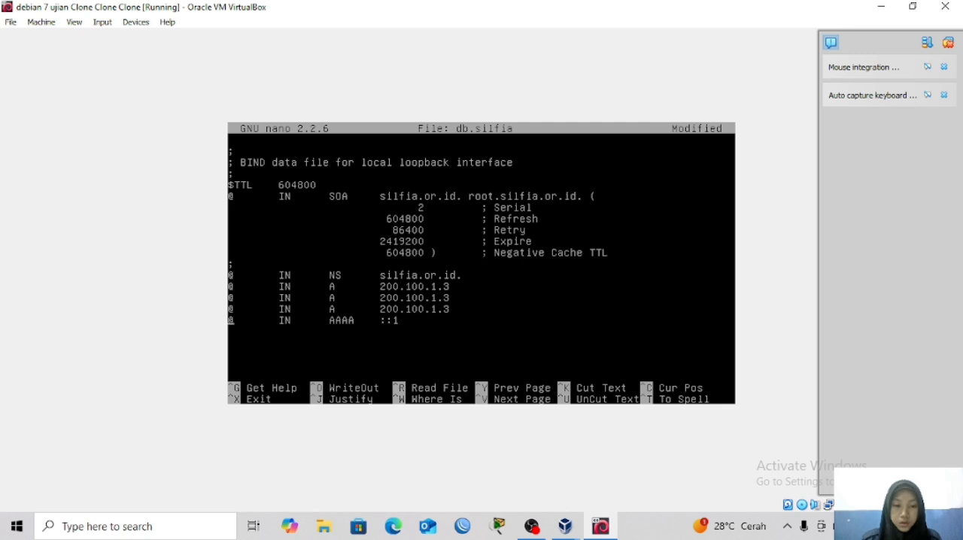
{"action": "key", "text": "ctrl+k"}
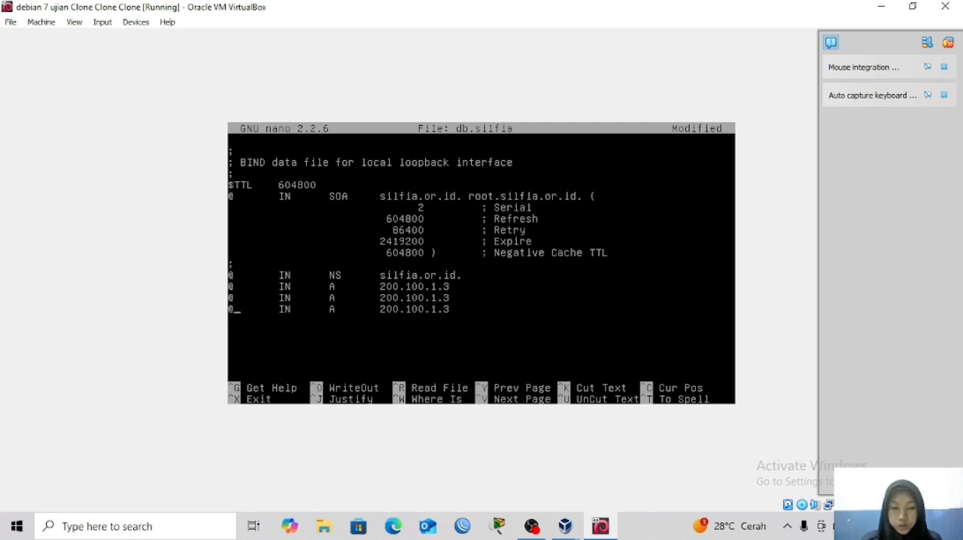
{"action": "key", "text": "BackSpace"}
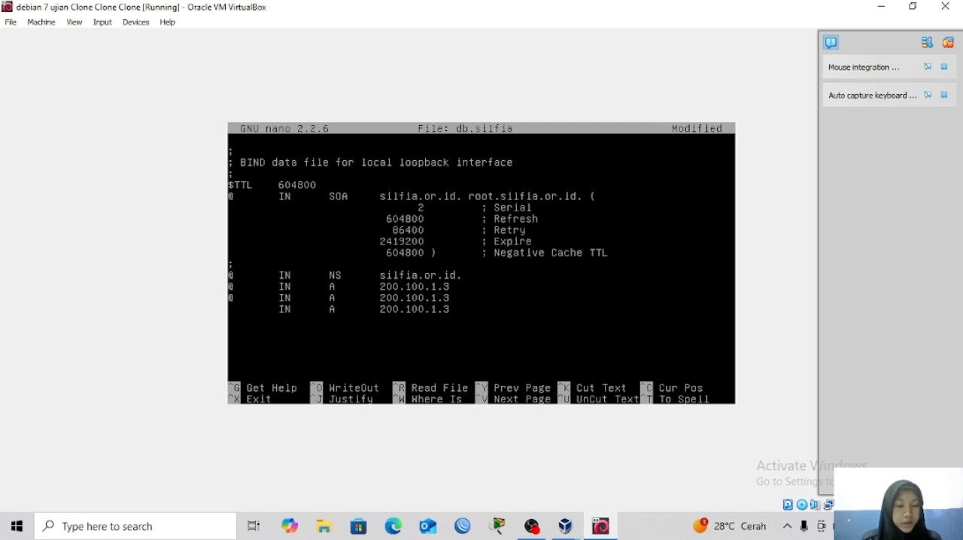
{"action": "type", "text": "ftp"}
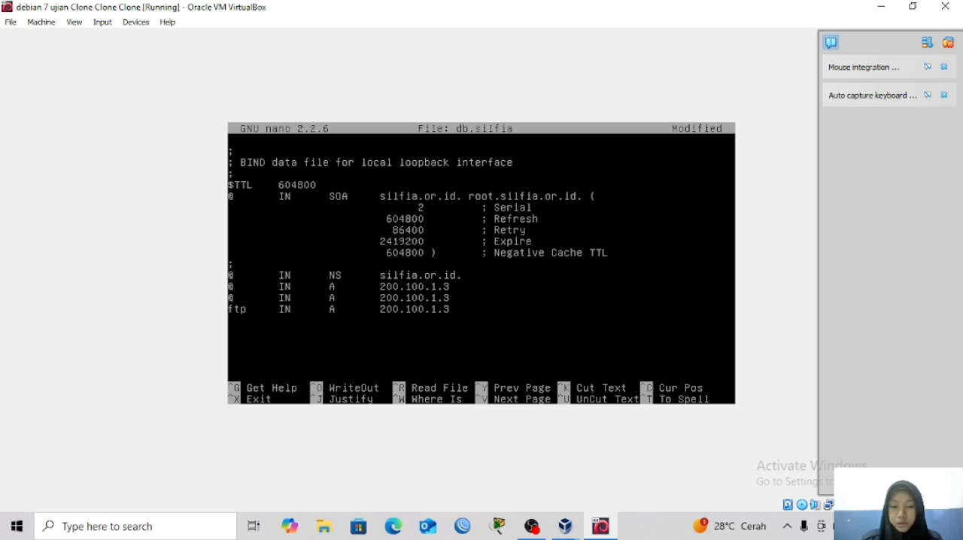
{"action": "key", "text": "BackSpace"}
{"action": "type", "text": "www"}
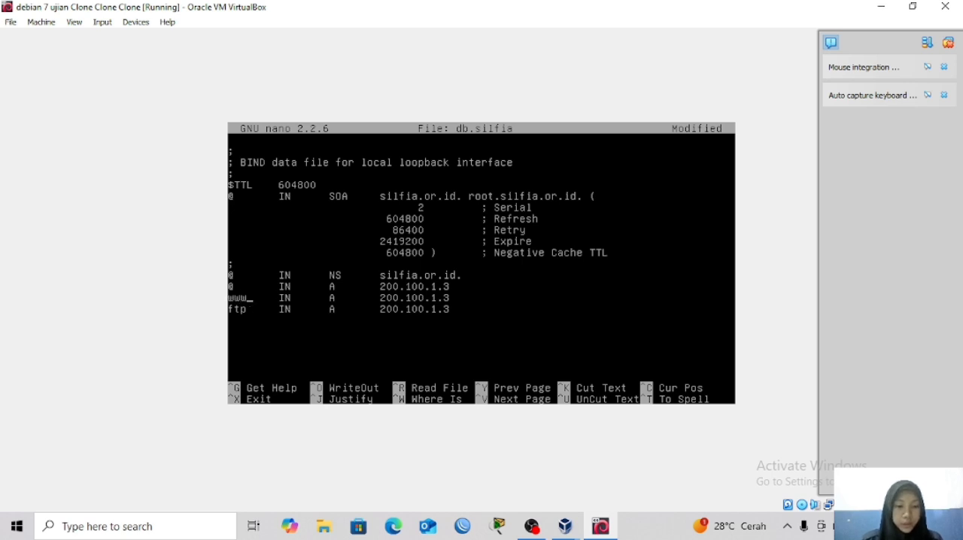
Save the db.silfia zone file under the same name and exit nano.
{"action": "key", "text": "ctrl+x"}
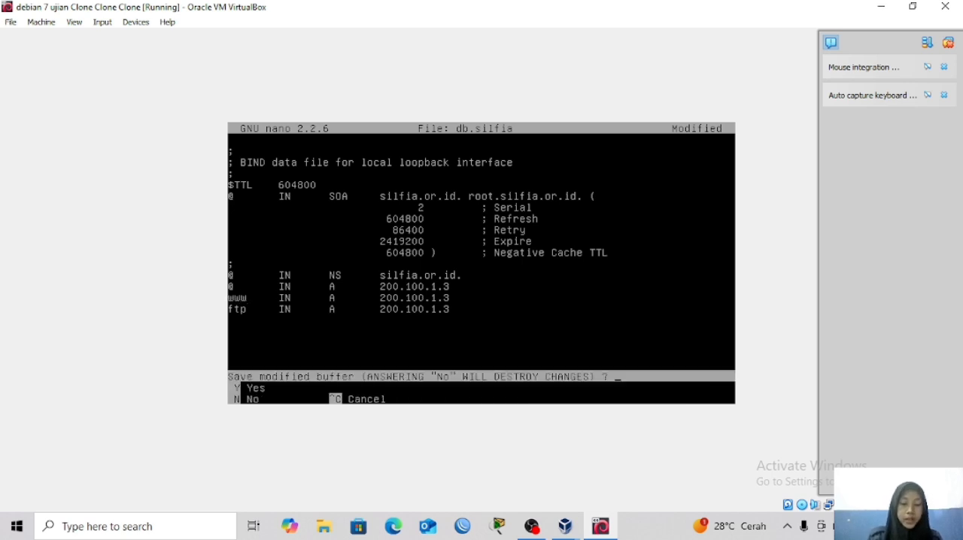
{"action": "key", "text": "y"}
{"action": "key", "text": "Return"}
Open the reverse zone file db.200 in nano.
{"action": "key", "text": "Up"}
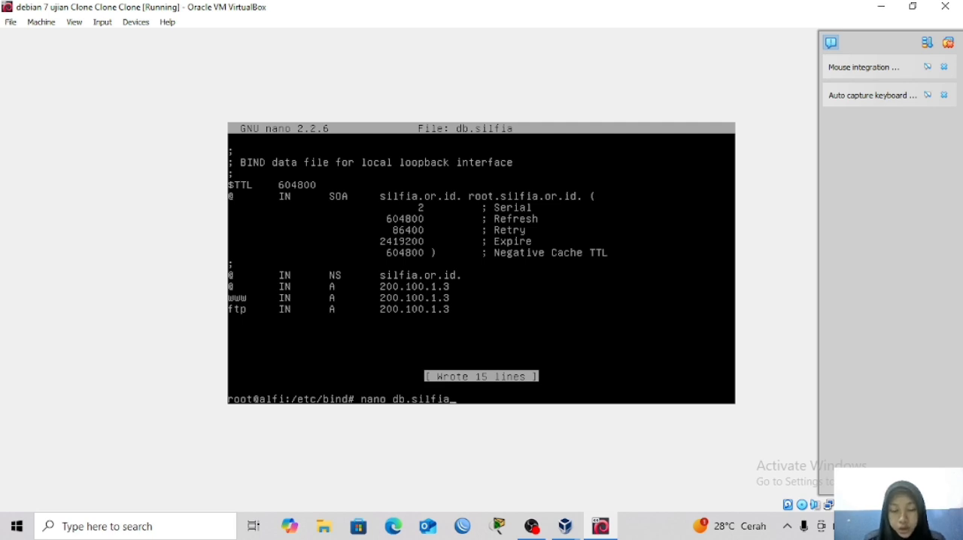
{"action": "key", "text": "BackSpace"}
{"action": "key", "text": "BackSpace"}
{"action": "key", "text": "BackSpace"}
{"action": "key", "text": "BackSpace"}
{"action": "key", "text": "BackSpace"}
{"action": "key", "text": "BackSpace"}
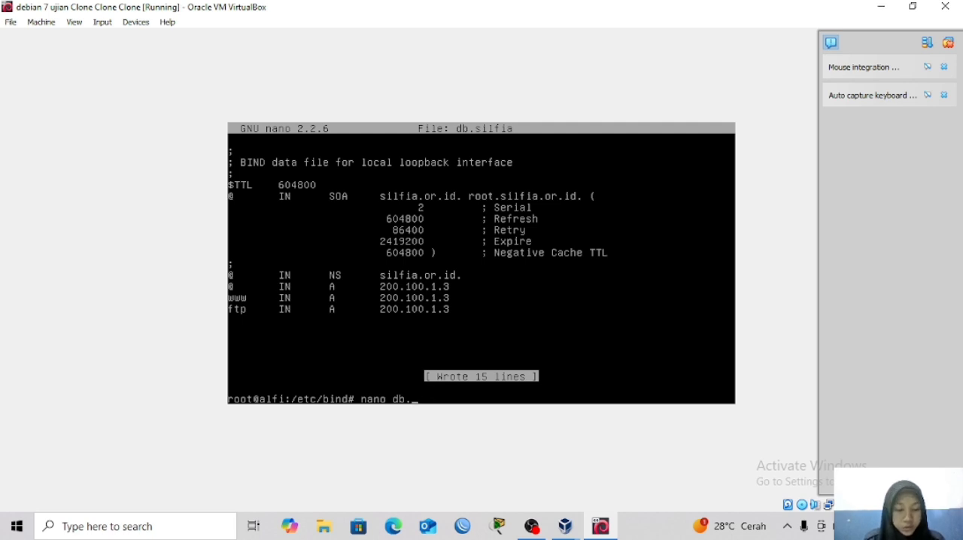
{"action": "type", "text": "200"}
{"action": "key", "text": "Return"}
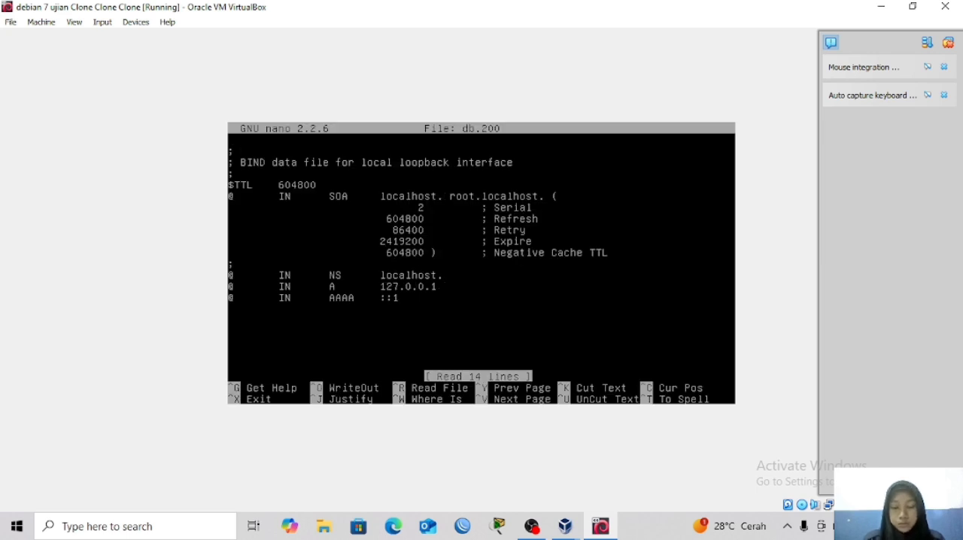
Replace localhost with alfi.com as the primary server name in the SOA record of db.200.
{"action": "key", "text": "BackSpace"}
{"action": "key", "text": "BackSpace"}
{"action": "key", "text": "BackSpace"}
{"action": "key", "text": "BackSpace"}
{"action": "key", "text": "BackSpace"}
{"action": "key", "text": "BackSpace"}
{"action": "key", "text": "BackSpace"}
{"action": "key", "text": "BackSpace"}
{"action": "key", "text": "BackSpace"}
{"action": "key", "text": "BackSpace"}
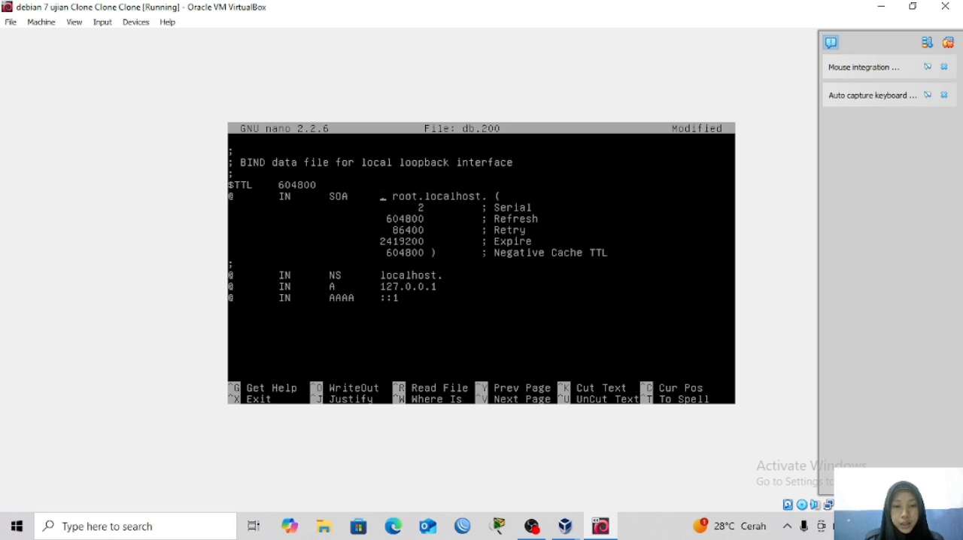
{"action": "type", "text": "alfi."}
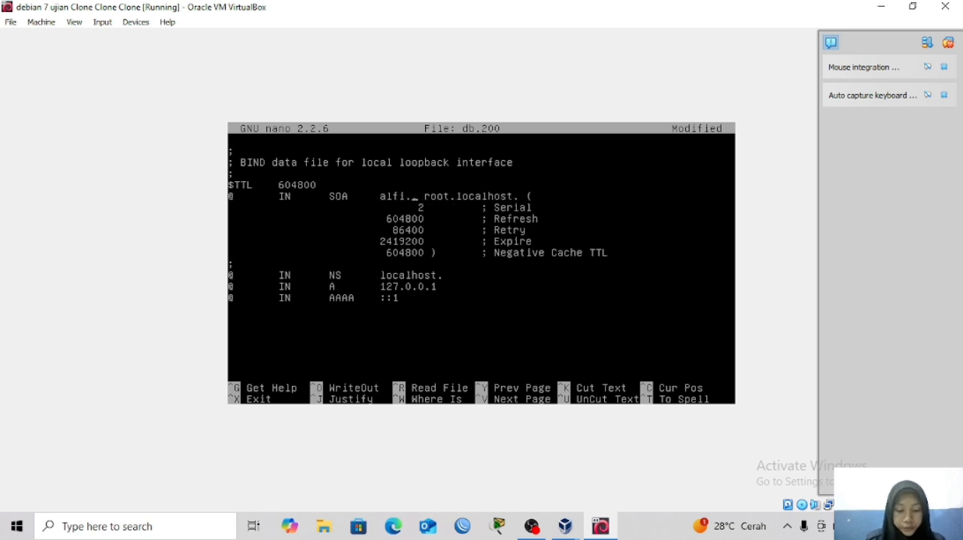
{"action": "type", "text": "com."}
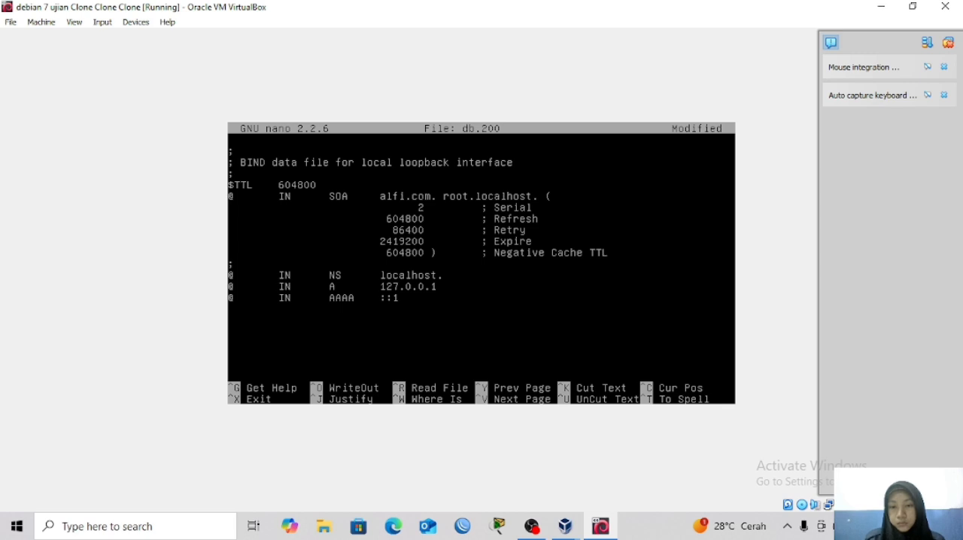
Change the SOA record's contact in db.200 to root.alfi.com, keeping the trailing dot.
{"action": "key", "text": "BackSpace"}
{"action": "key", "text": "BackSpace"}
{"action": "key", "text": "BackSpace"}
{"action": "key", "text": "BackSpace"}
{"action": "key", "text": "BackSpace"}
{"action": "key", "text": "BackSpace"}
{"action": "key", "text": "BackSpace"}
{"action": "key", "text": "BackSpace"}
{"action": "key", "text": "BackSpace"}
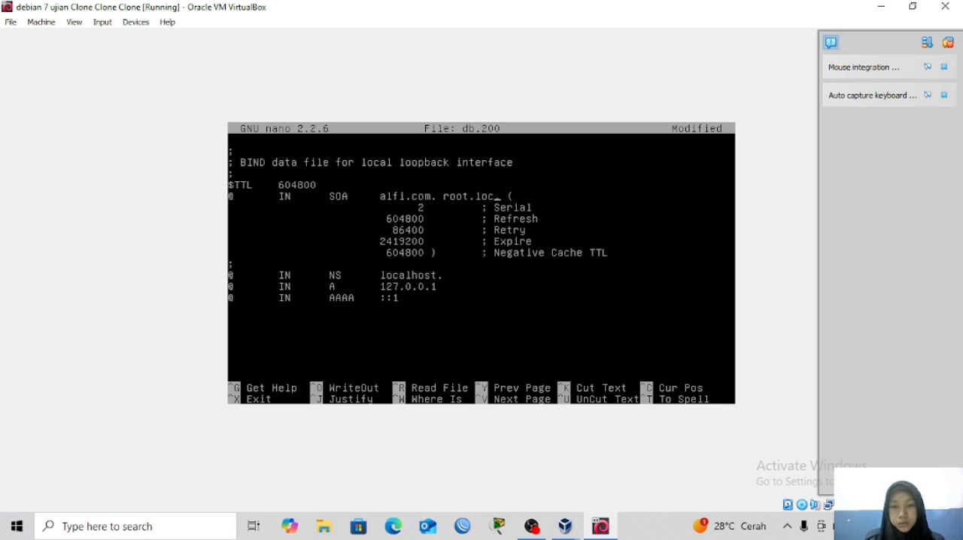
{"action": "type", "text": "alfi.co"}
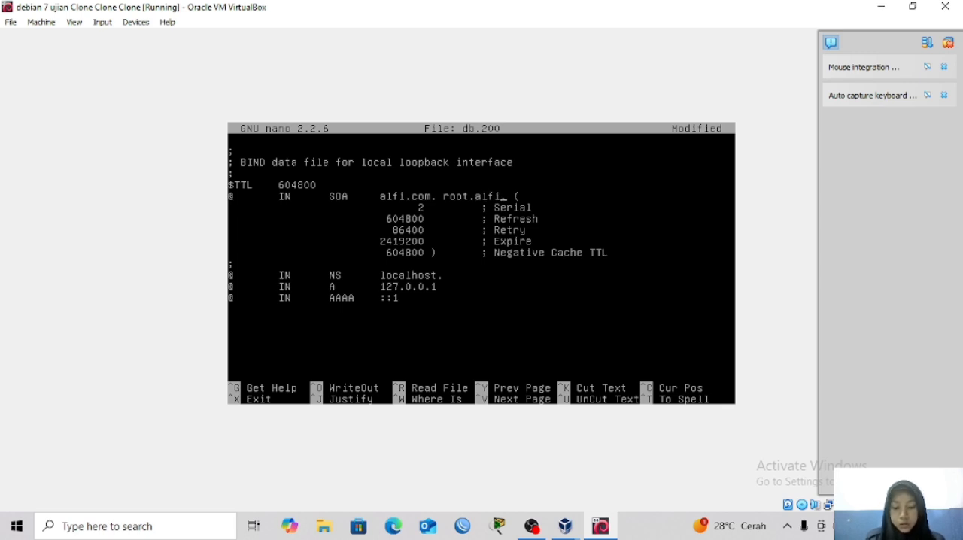
{"action": "type", "text": "m."}
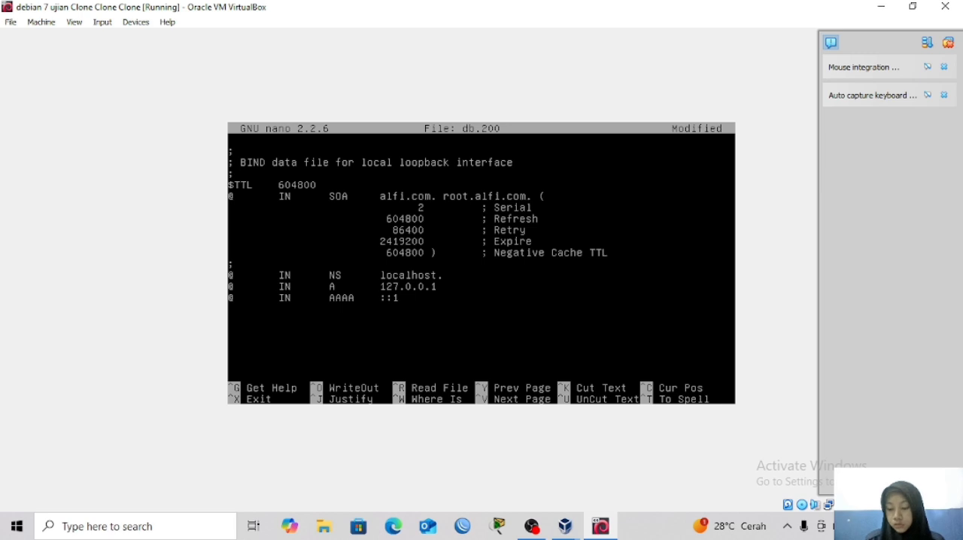
Replace localhost with alfi.com as the name server in the NS record of db.200.
{"action": "key", "text": "Down"}
{"action": "key", "text": "Down"}
{"action": "key", "text": "Down"}
{"action": "key", "text": "Down"}
{"action": "key", "text": "Down"}
{"action": "key", "text": "Down"}
{"action": "key", "text": "Down"}
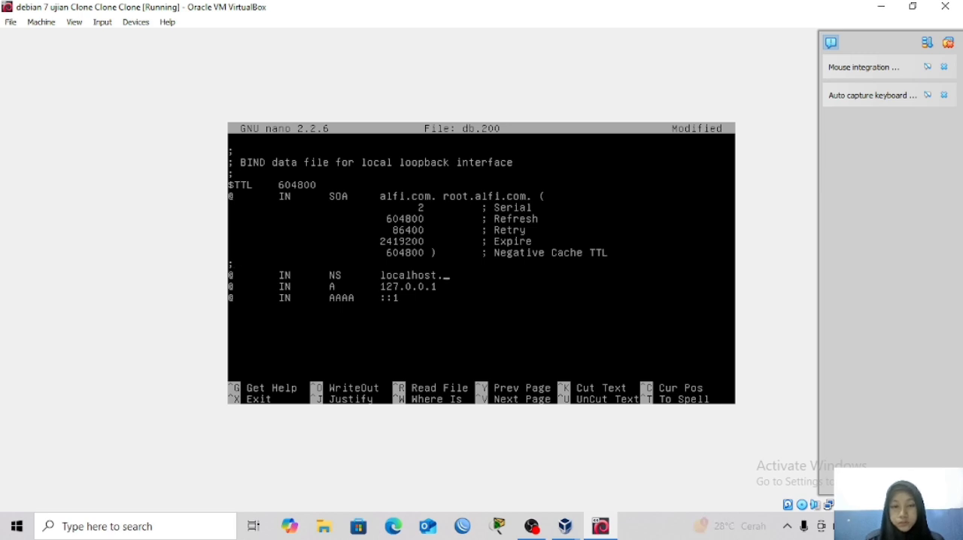
{"action": "key", "text": "BackSpace"}
{"action": "key", "text": "BackSpace"}
{"action": "key", "text": "BackSpace"}
{"action": "key", "text": "BackSpace"}
{"action": "key", "text": "BackSpace"}
{"action": "key", "text": "BackSpace"}
{"action": "key", "text": "BackSpace"}
{"action": "key", "text": "BackSpace"}
{"action": "key", "text": "BackSpace"}
{"action": "key", "text": "BackSpace"}
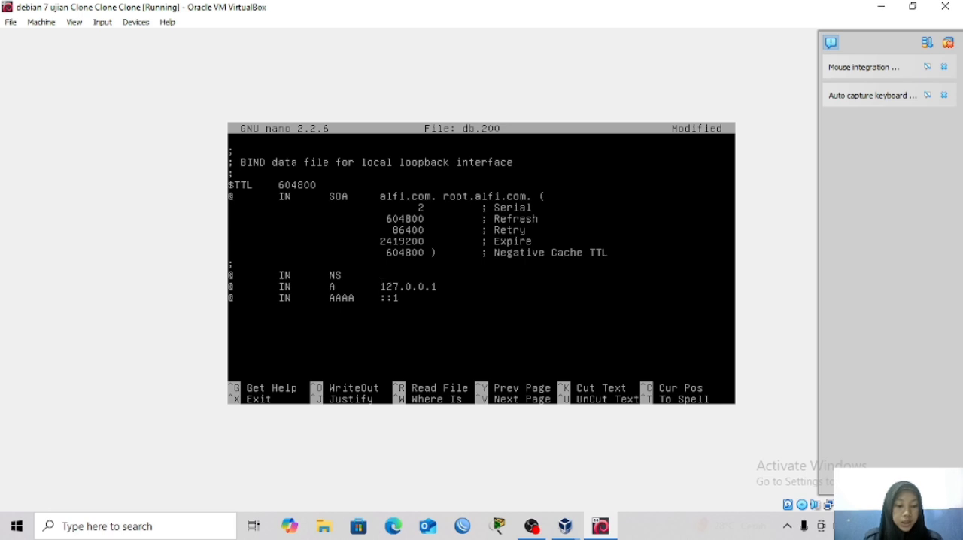
{"action": "type", "text": "alfi"}
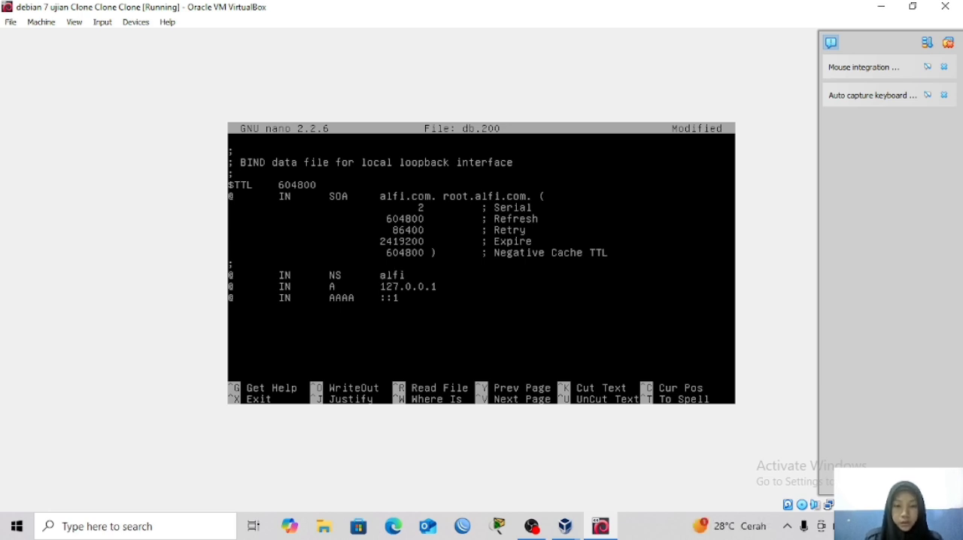
{"action": "type", "text": ".com"}
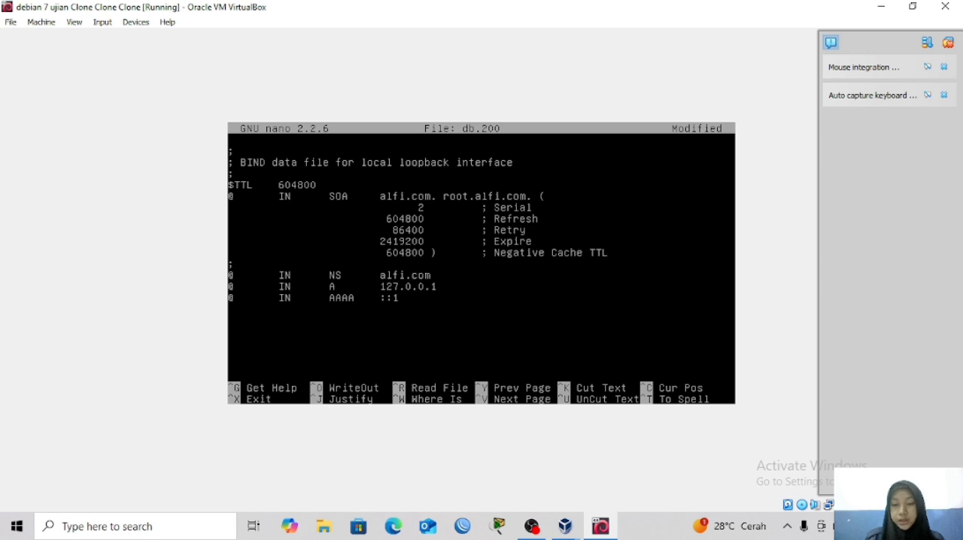
Trim the A record's address back to 127. and add the trailing dot after alfi.com in the NS record.
{"action": "key", "text": "BackSpace"}
{"action": "key", "text": "BackSpace"}
{"action": "key", "text": "BackSpace"}
{"action": "key", "text": "BackSpace"}
{"action": "key", "text": "BackSpace"}
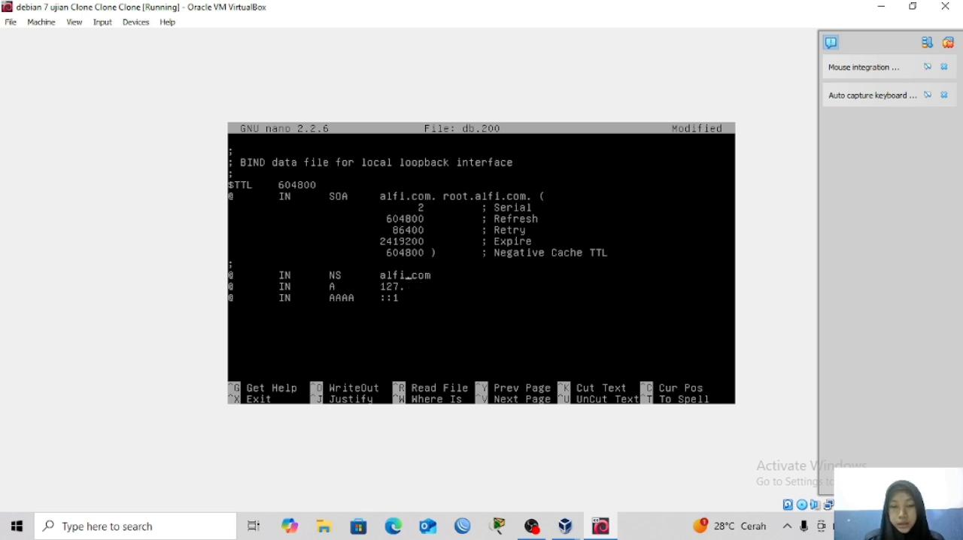
{"action": "key", "text": "Right"}
{"action": "key", "text": "Right"}
{"action": "key", "text": "Right"}
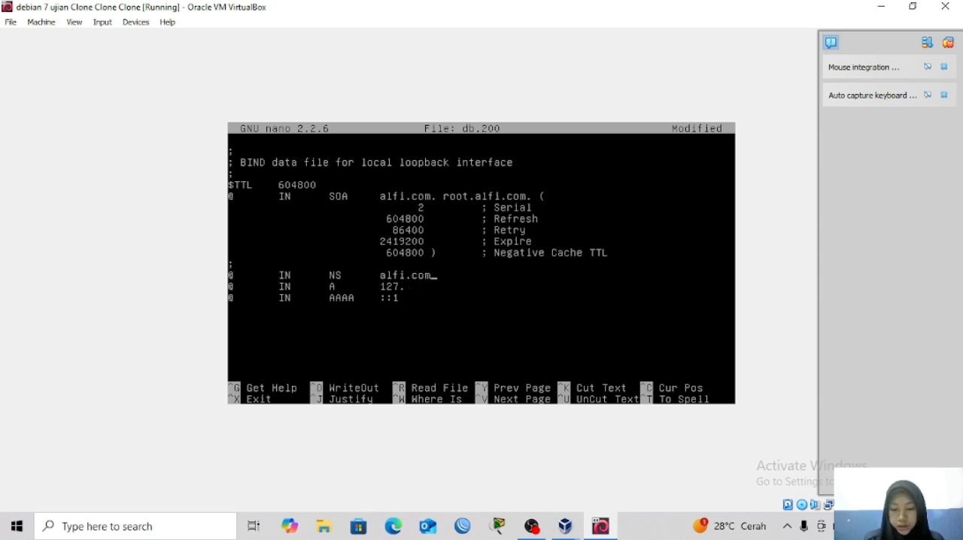
Replace the rest of the A record's address with alfi.com, ending it with a trailing dot.
{"action": "key", "text": "Down"}
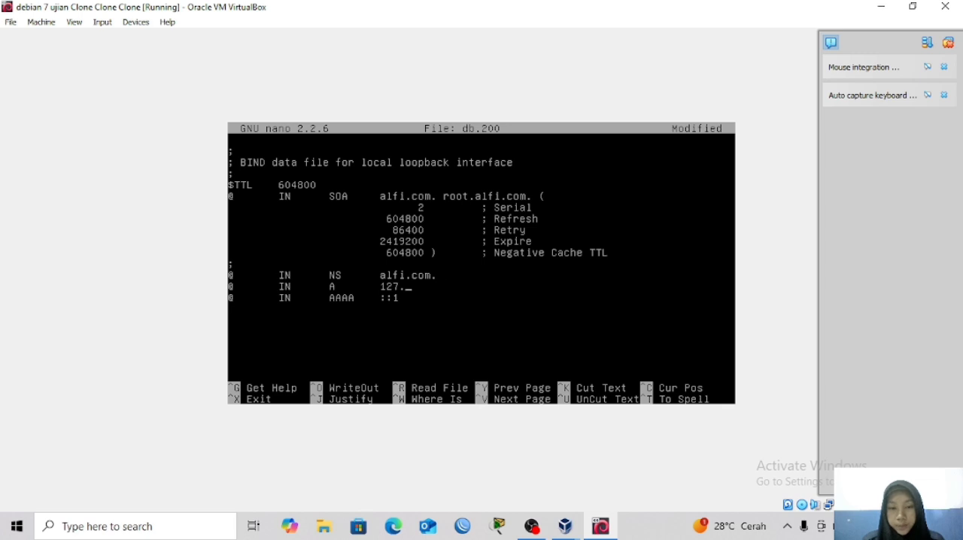
{"action": "key", "text": "BackSpace"}
{"action": "key", "text": "BackSpace"}
{"action": "key", "text": "BackSpace"}
{"action": "key", "text": "BackSpace"}
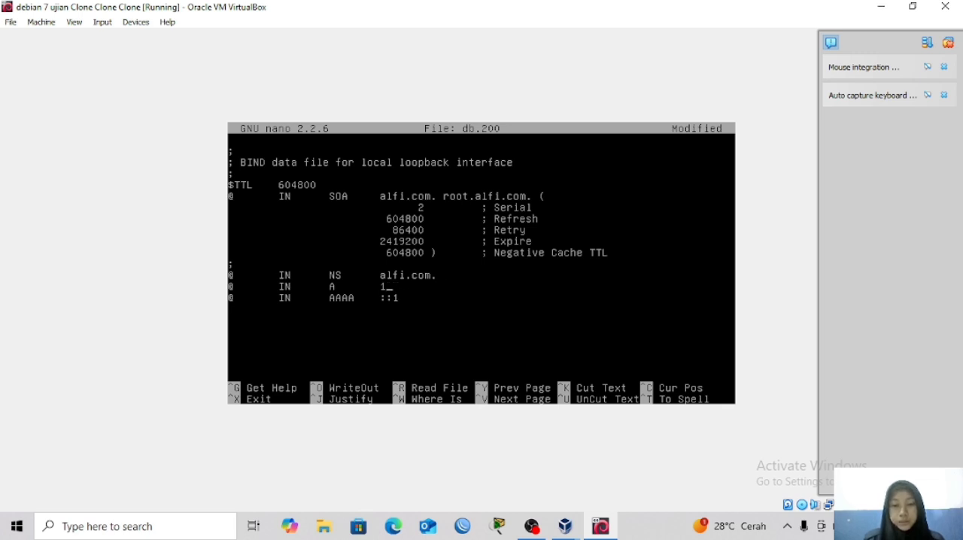
{"action": "type", "text": "alfi."}
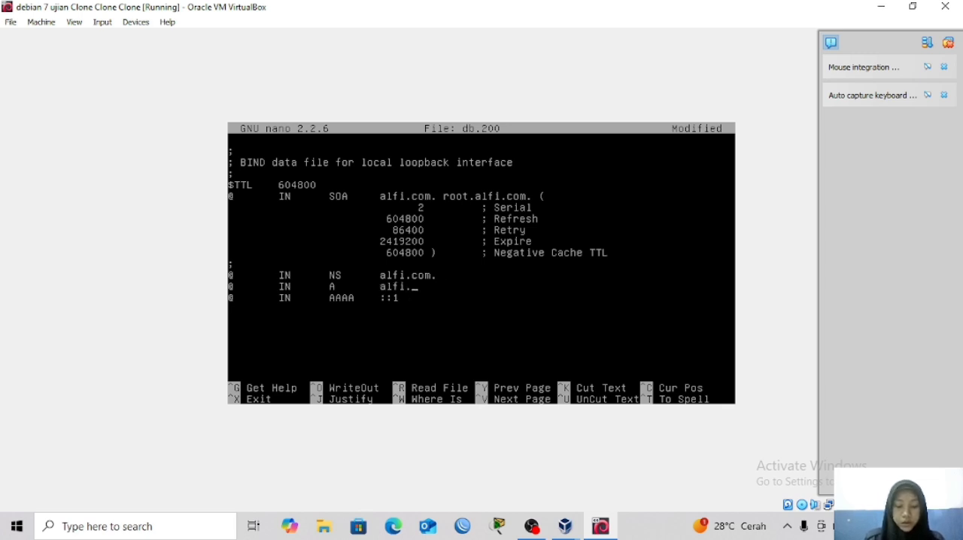
{"action": "type", "text": "com."}
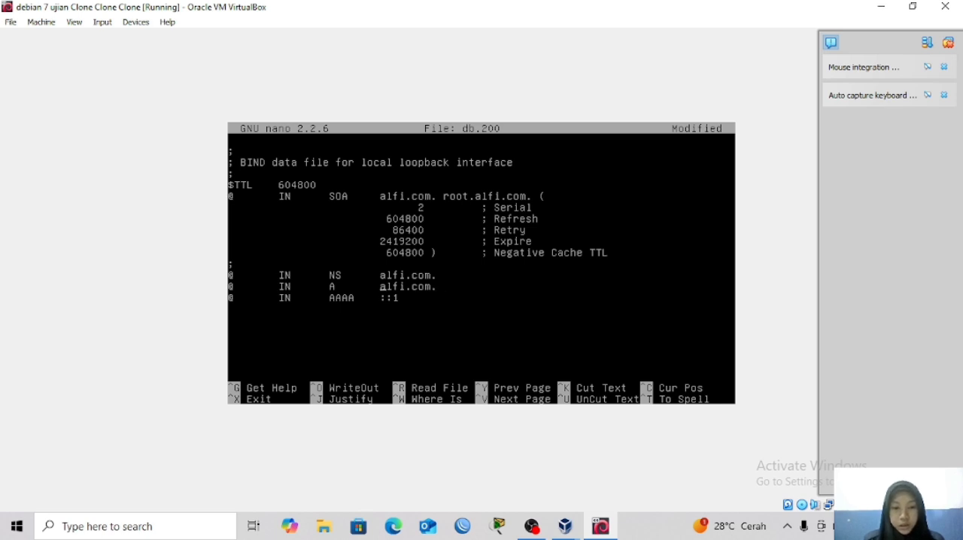
Change the A record's type to uppercase PTR and replace its @ host with 2.
{"action": "key", "text": "BackSpace"}
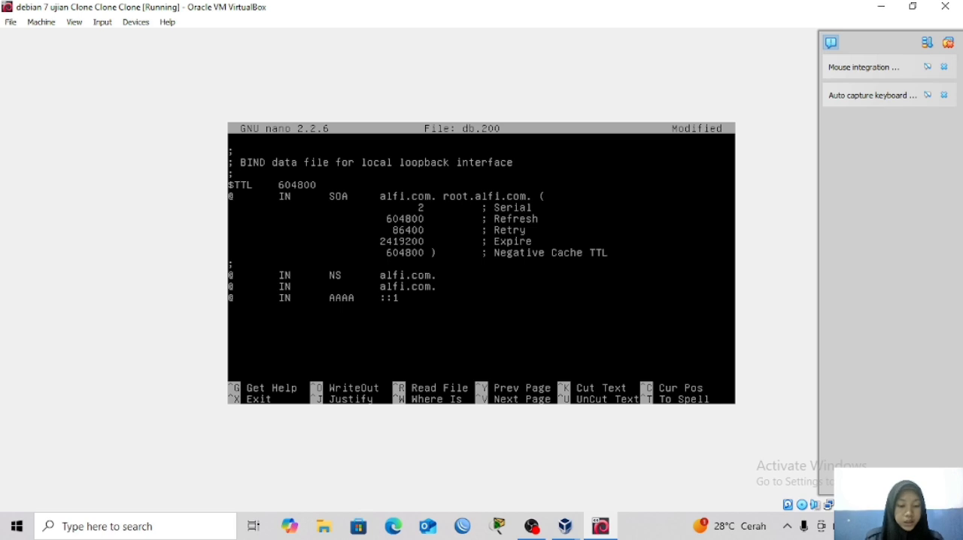
{"action": "type", "text": "ptr"}
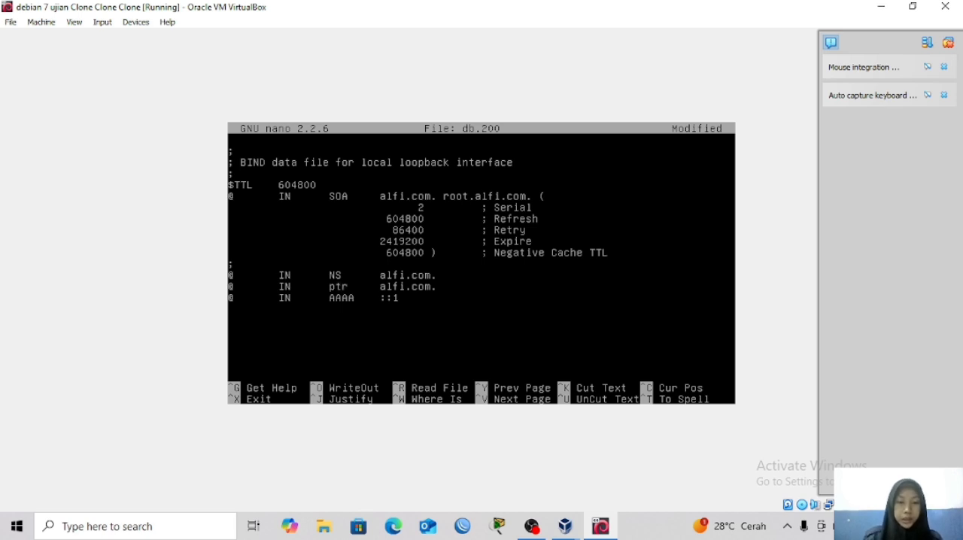
{"action": "key", "text": "BackSpace"}
{"action": "key", "text": "BackSpace"}
{"action": "key", "text": "BackSpace"}
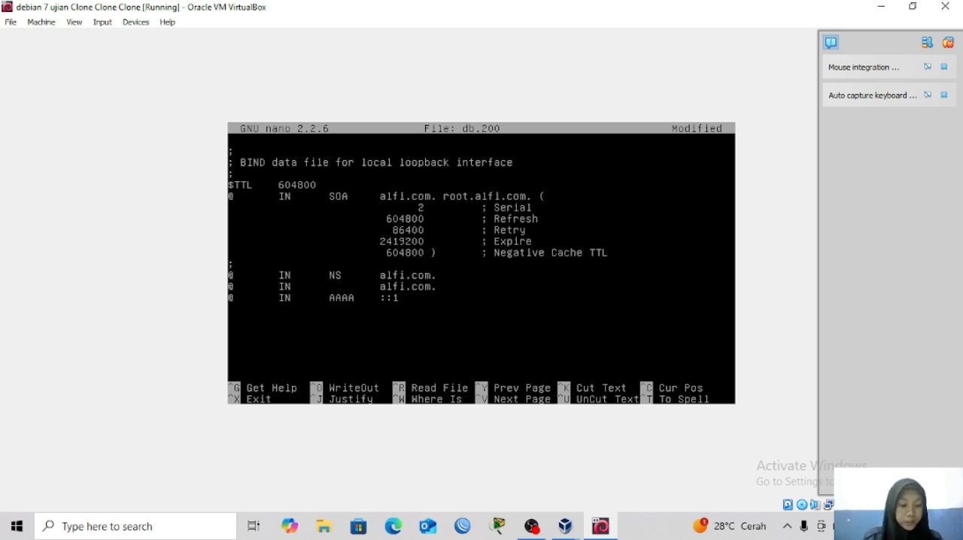
{"action": "type", "text": "PTR"}
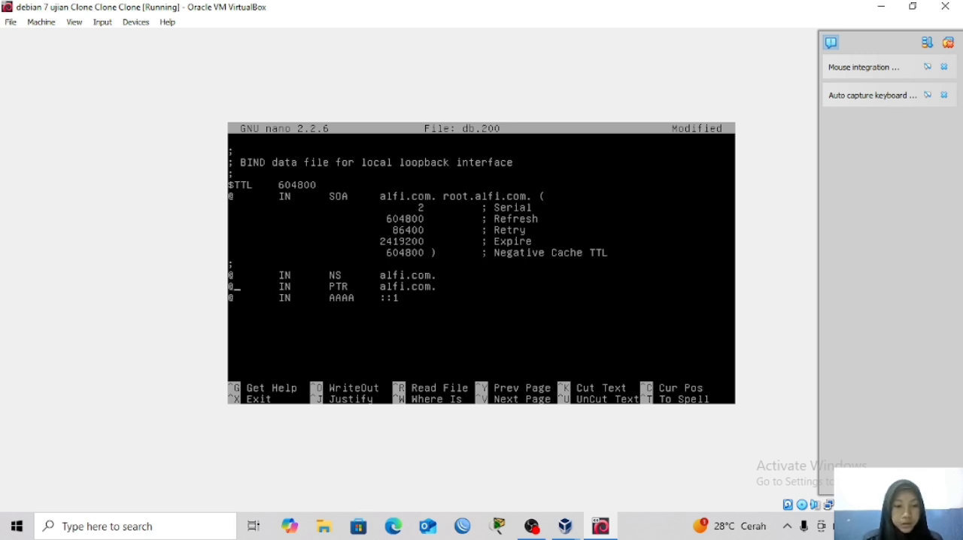
{"action": "key", "text": "BackSpace"}
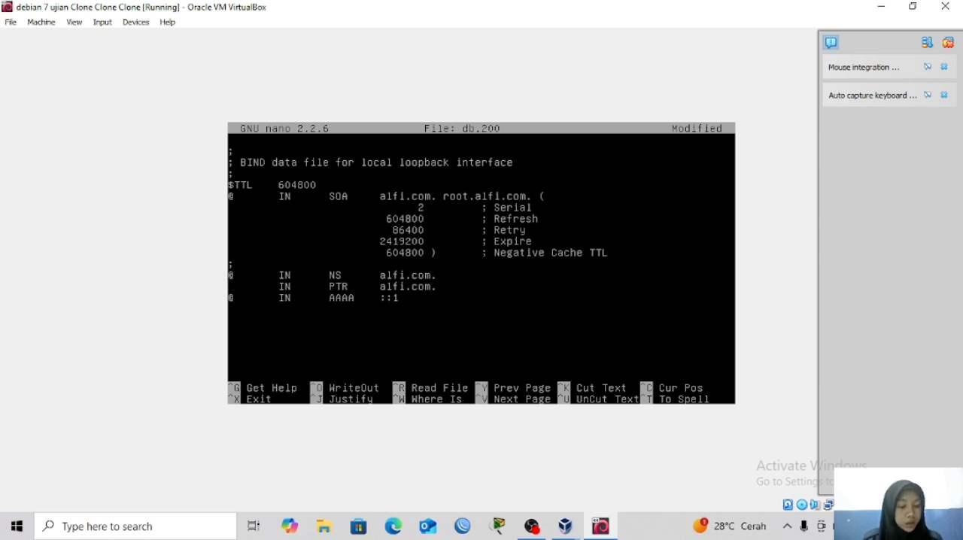
{"action": "type", "text": "2"}
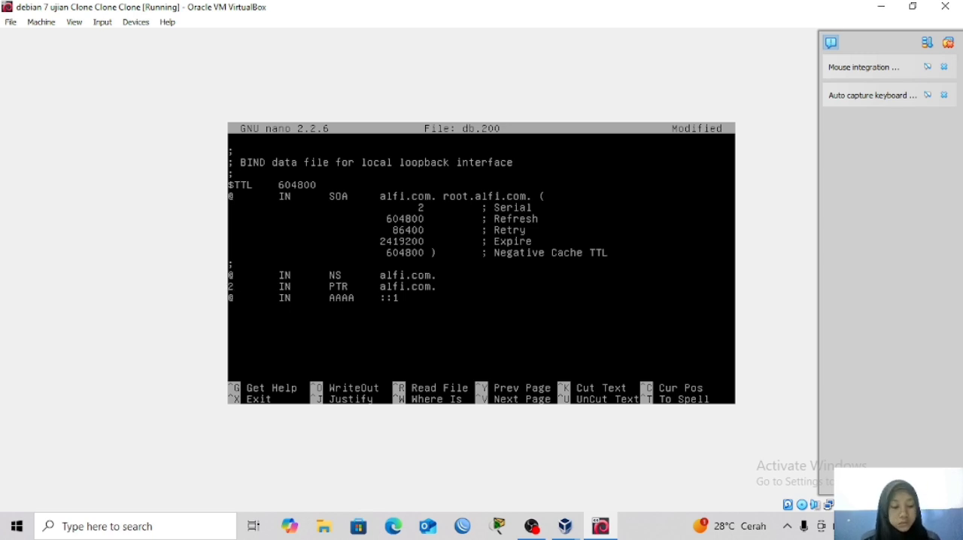
Duplicate the PTR record line to make four identical records and delete the AAAA record line.
{"action": "key", "text": "ctrl+k"}
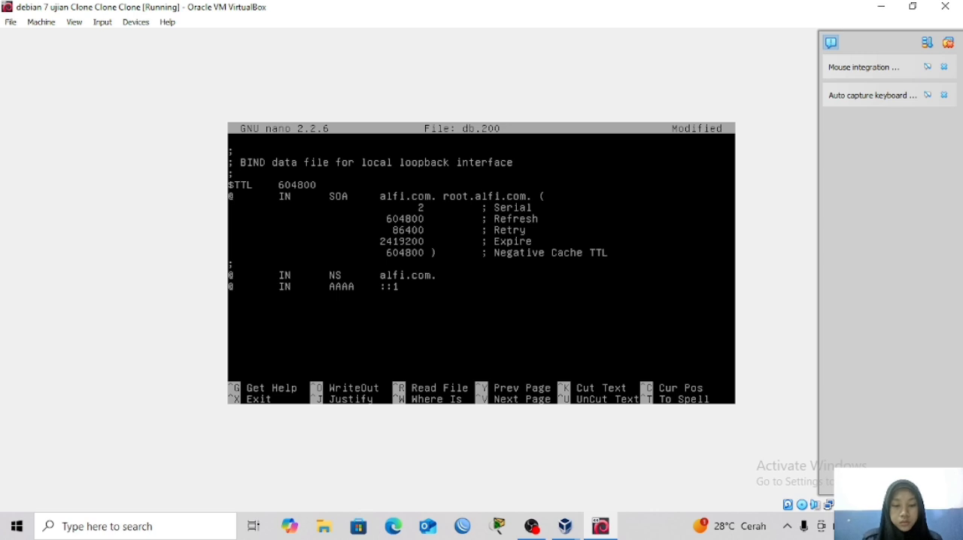
{"action": "key", "text": "ctrl+u"}
{"action": "key", "text": "ctrl+u"}
{"action": "key", "text": "ctrl+u"}
{"action": "key", "text": "ctrl+u"}
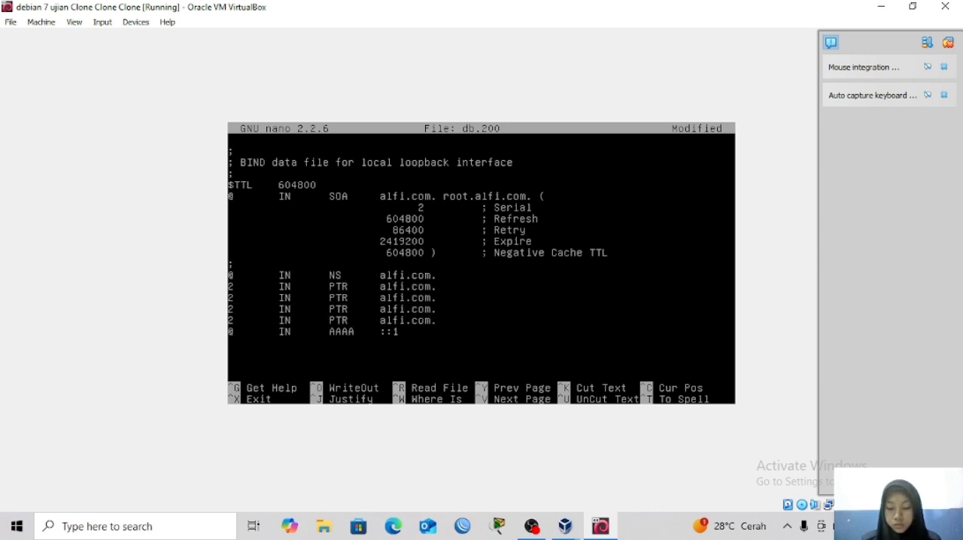
{"action": "key", "text": "ctrl+k"}
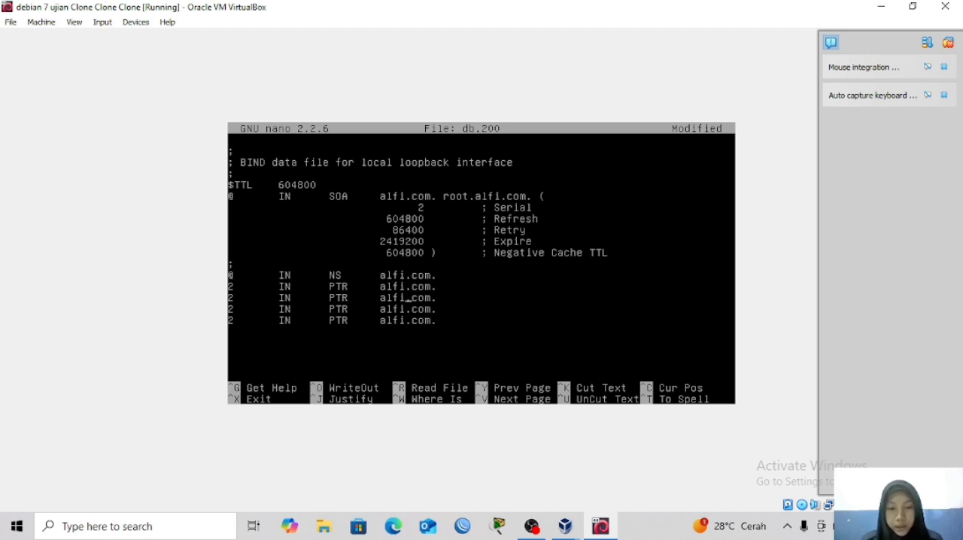
{"action": "key", "text": "Right"}
{"action": "key", "text": "Right"}
{"action": "key", "text": "Right"}
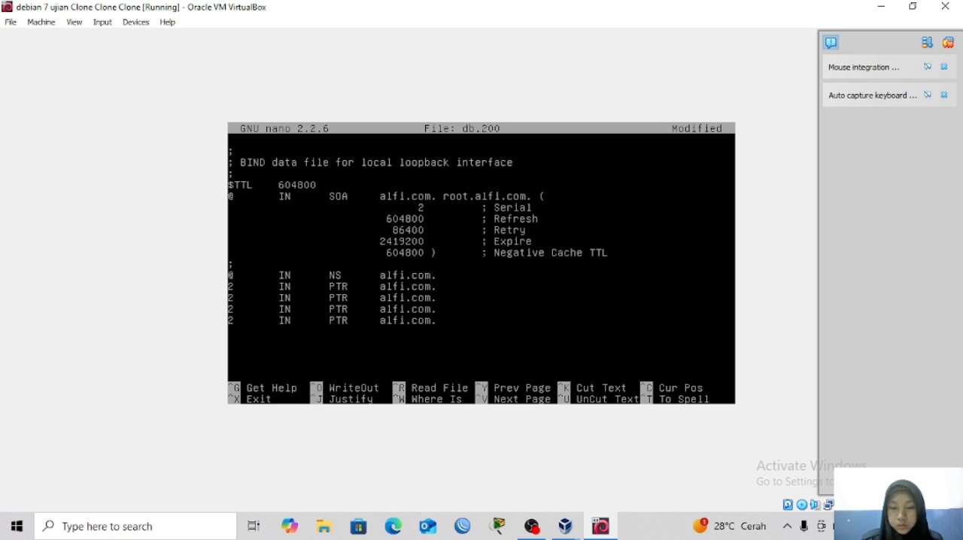
{"action": "key", "text": "BackSpace"}
{"action": "key", "text": "BackSpace"}
{"action": "key", "text": "BackSpace"}
{"action": "key", "text": "BackSpace"}
{"action": "key", "text": "BackSpace"}
{"action": "key", "text": "BackSpace"}
{"action": "key", "text": "BackSpace"}
{"action": "key", "text": "BackSpace"}
{"action": "key", "text": "BackSpace"}
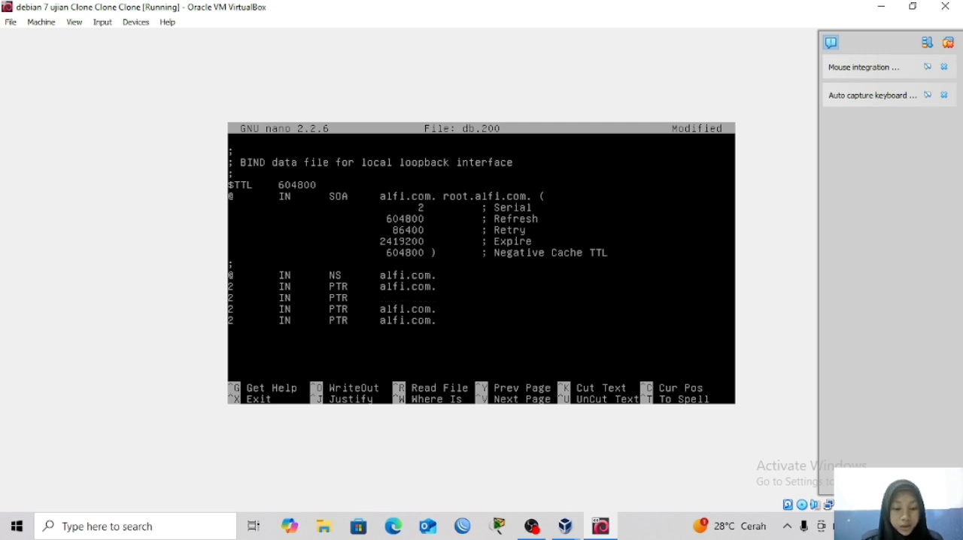
{"action": "type", "text": "s"}
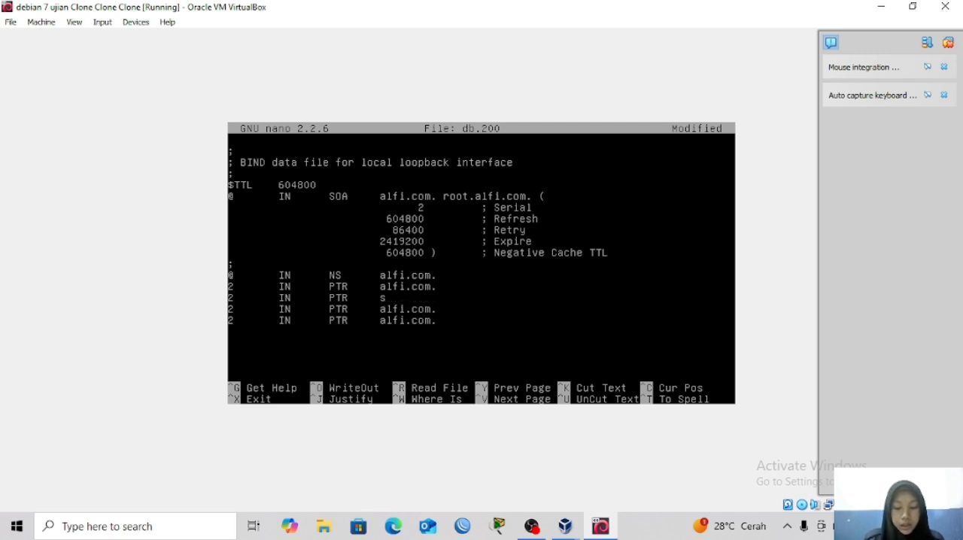
{"action": "key", "text": "BackSpace"}
{"action": "type", "text": "ww"}
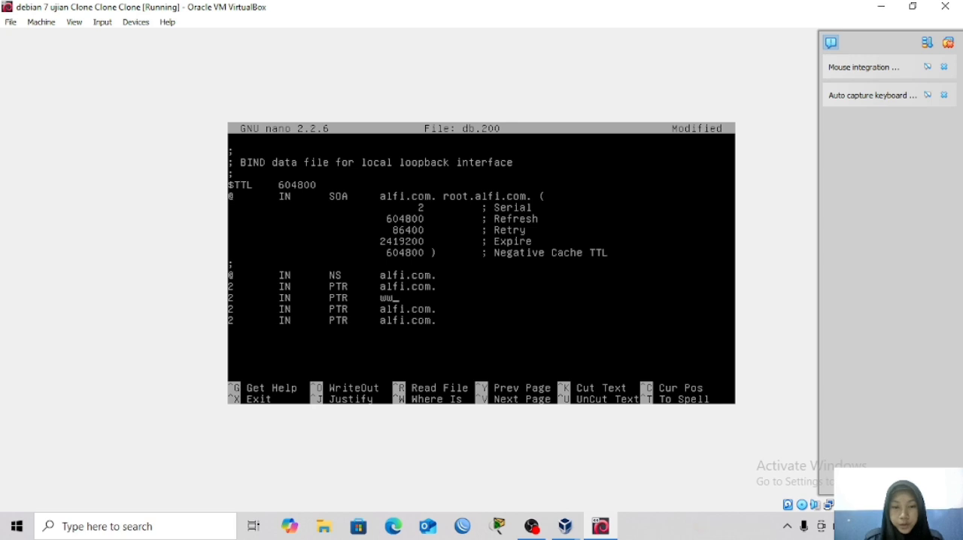
{"action": "type", "text": "w"}
{"action": "type", "text": ".al"}
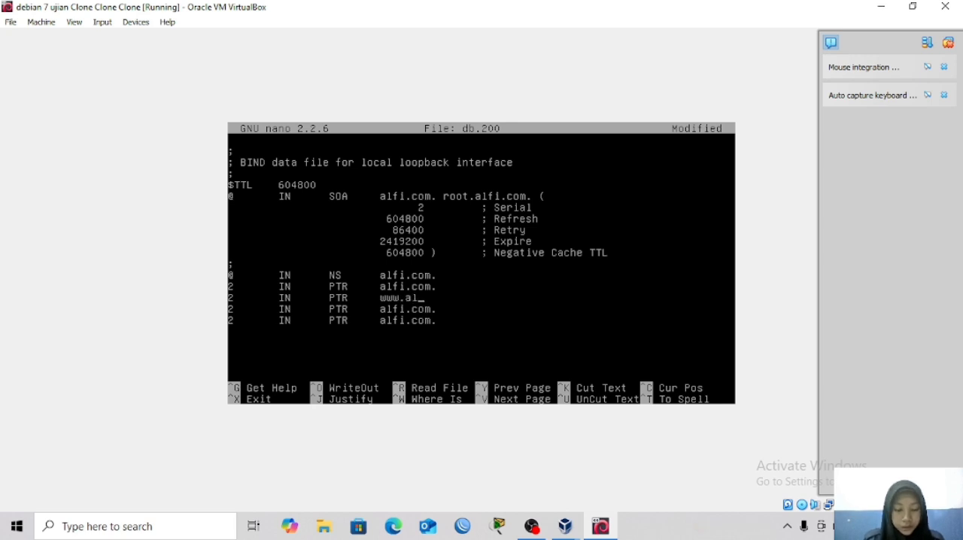
{"action": "type", "text": "fi.com."}
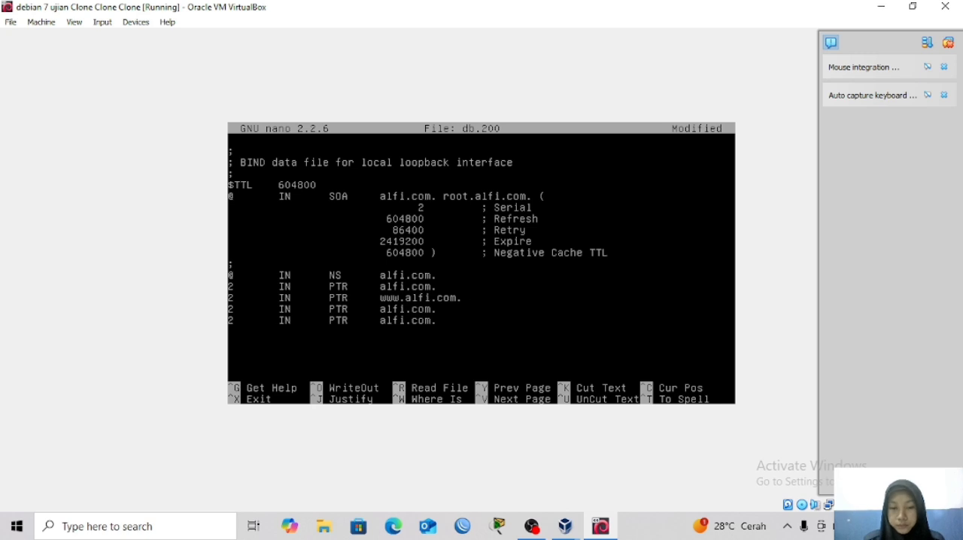
Set the third PTR record's target to silfia.or.id, ending it with a trailing dot.
{"action": "key", "text": "BackSpace"}
{"action": "key", "text": "BackSpace"}
{"action": "key", "text": "BackSpace"}
{"action": "key", "text": "BackSpace"}
{"action": "key", "text": "BackSpace"}
{"action": "key", "text": "BackSpace"}
{"action": "key", "text": "BackSpace"}
{"action": "key", "text": "BackSpace"}
{"action": "key", "text": "BackSpace"}
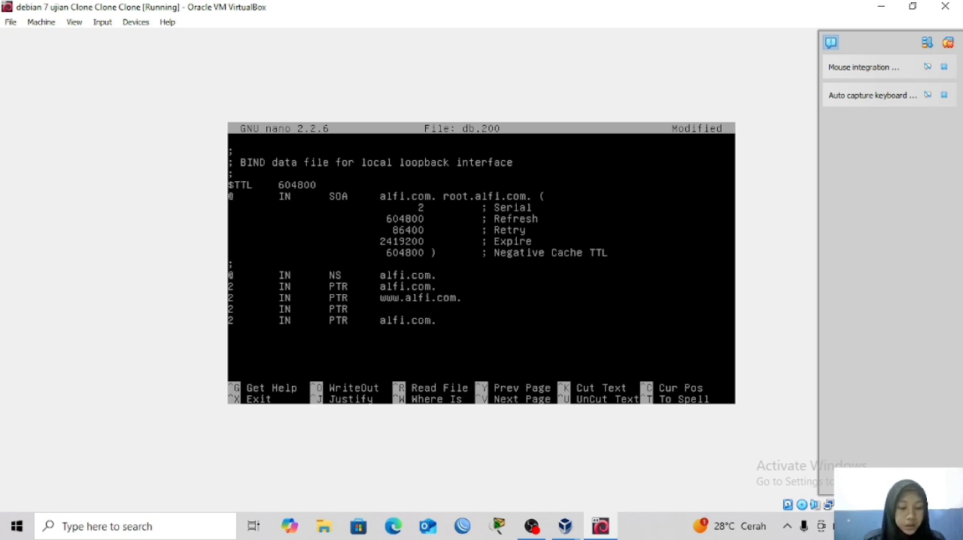
{"action": "type", "text": "silf"}
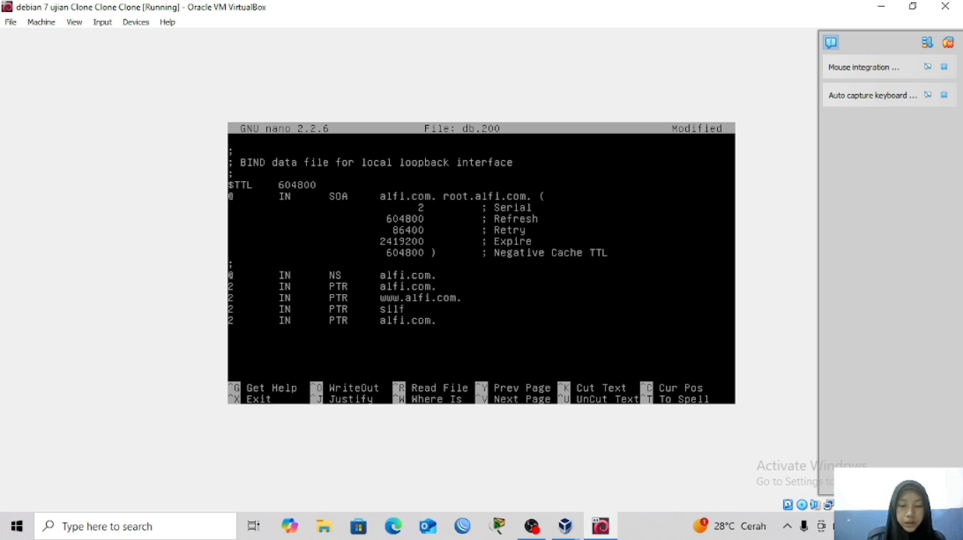
{"action": "type", "text": "ia.or.id."}
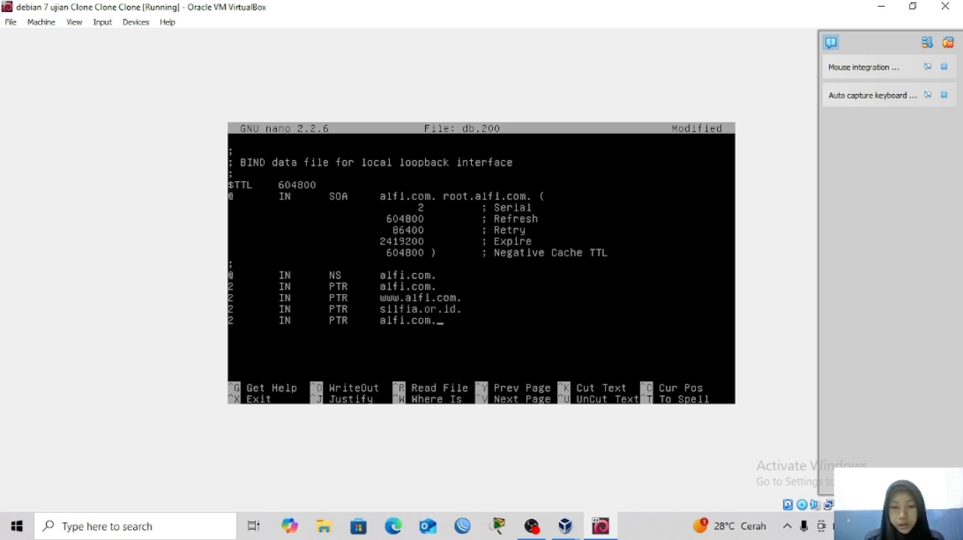
{"action": "key", "text": "BackSpace"}
{"action": "key", "text": "BackSpace"}
{"action": "key", "text": "BackSpace"}
{"action": "key", "text": "BackSpace"}
{"action": "key", "text": "BackSpace"}
{"action": "key", "text": "BackSpace"}
{"action": "key", "text": "BackSpace"}
{"action": "key", "text": "BackSpace"}
{"action": "key", "text": "BackSpace"}
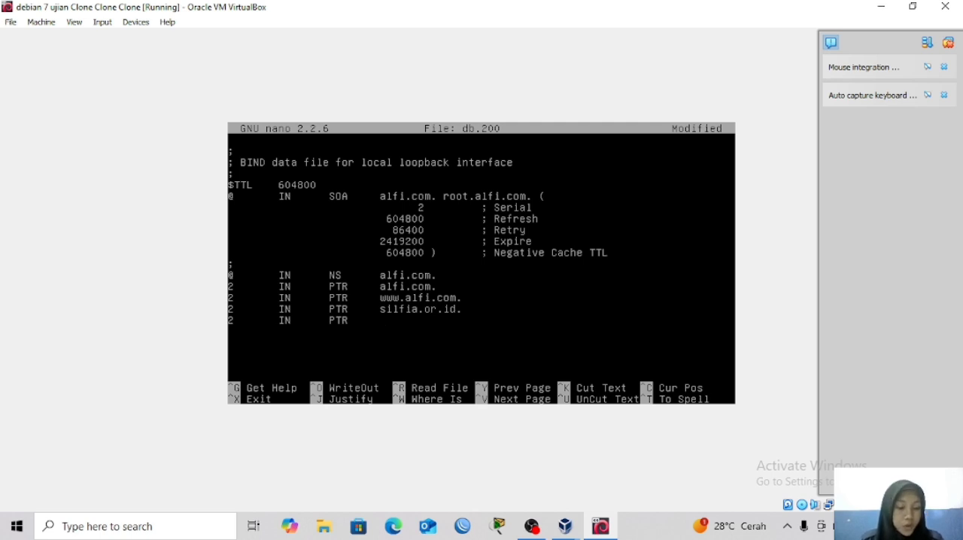
{"action": "type", "text": "www.si"}
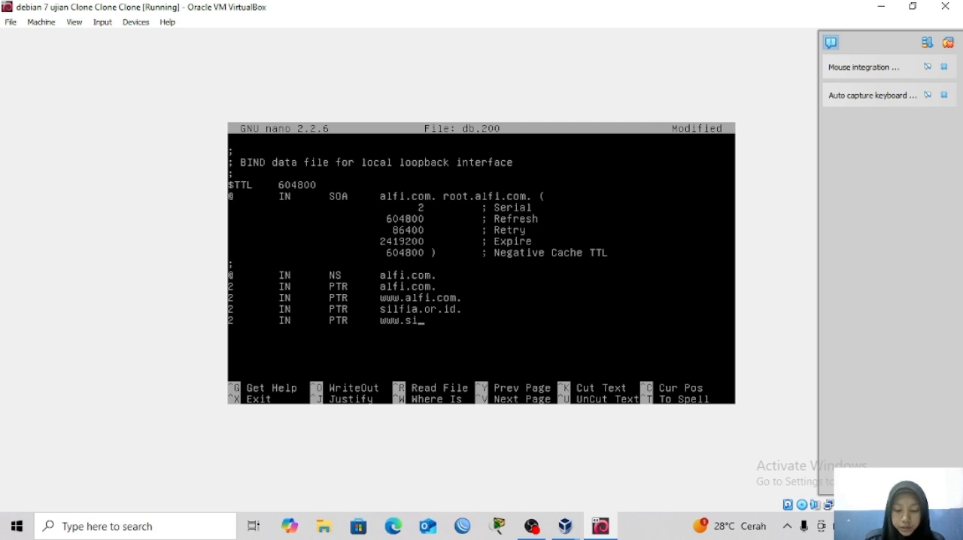
{"action": "type", "text": "lfia"}
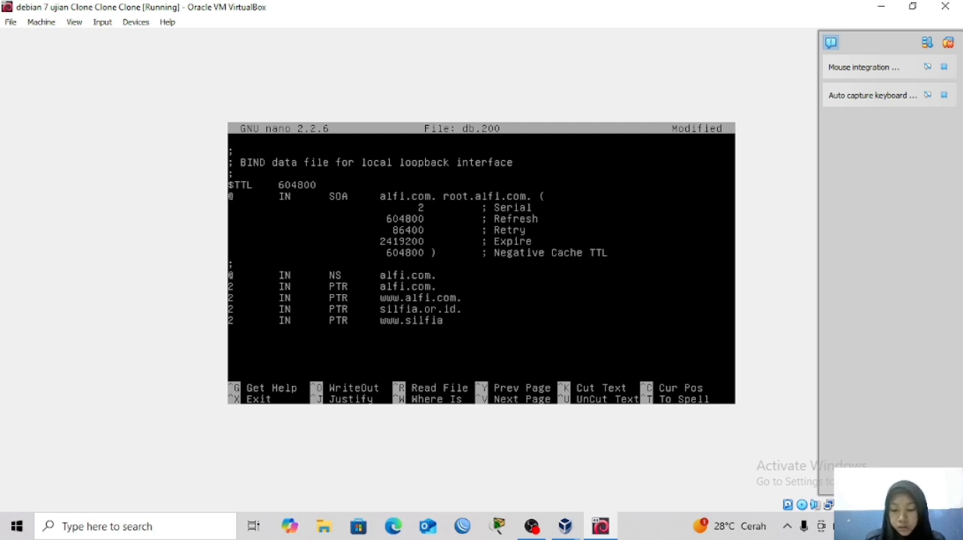
{"action": "type", "text": ".or.id."}
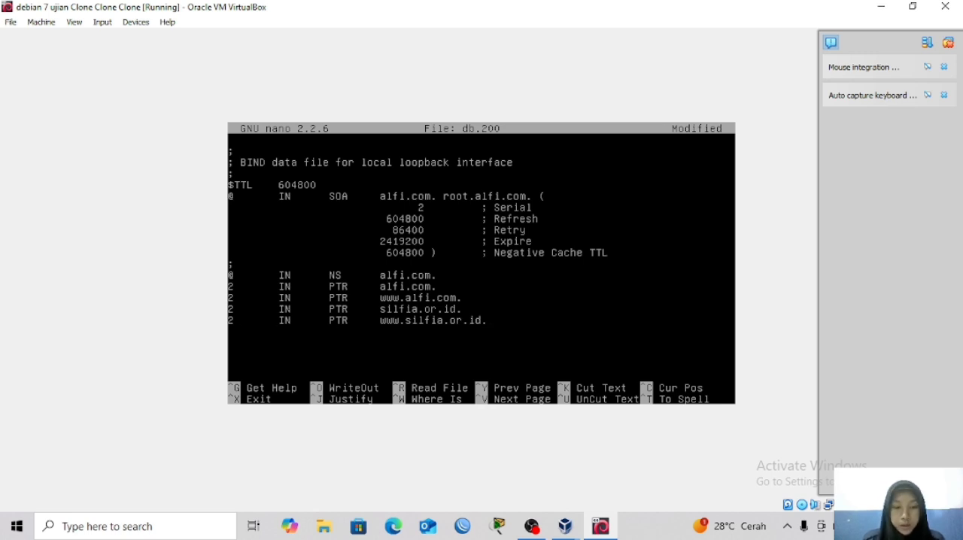
{"action": "key", "text": "BackSpace"}
{"action": "type", "text": "3"}
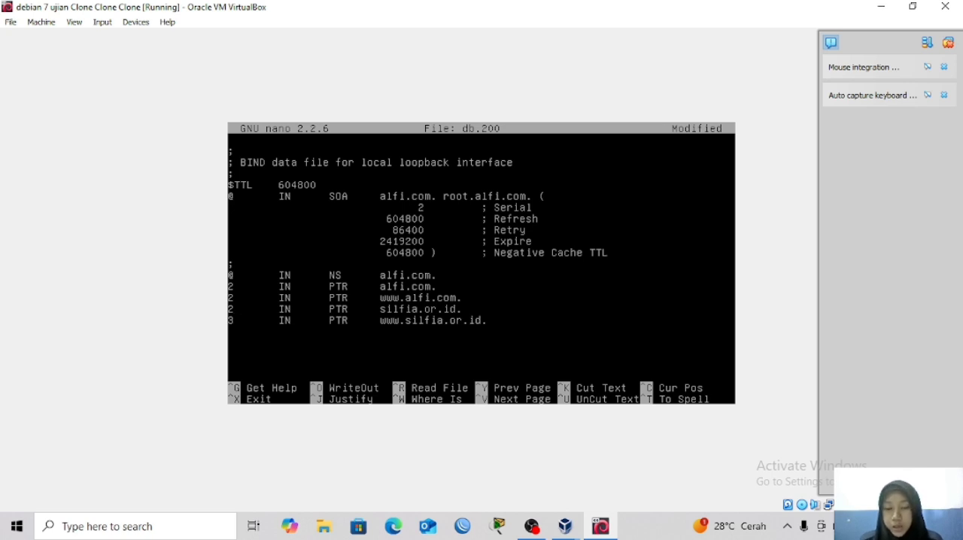
{"action": "key", "text": "BackSpace"}
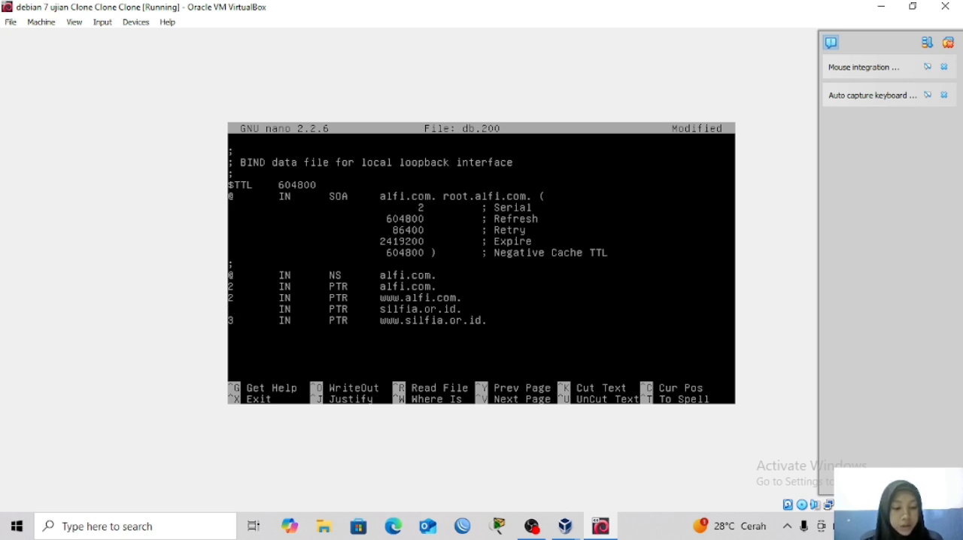
{"action": "type", "text": "3"}
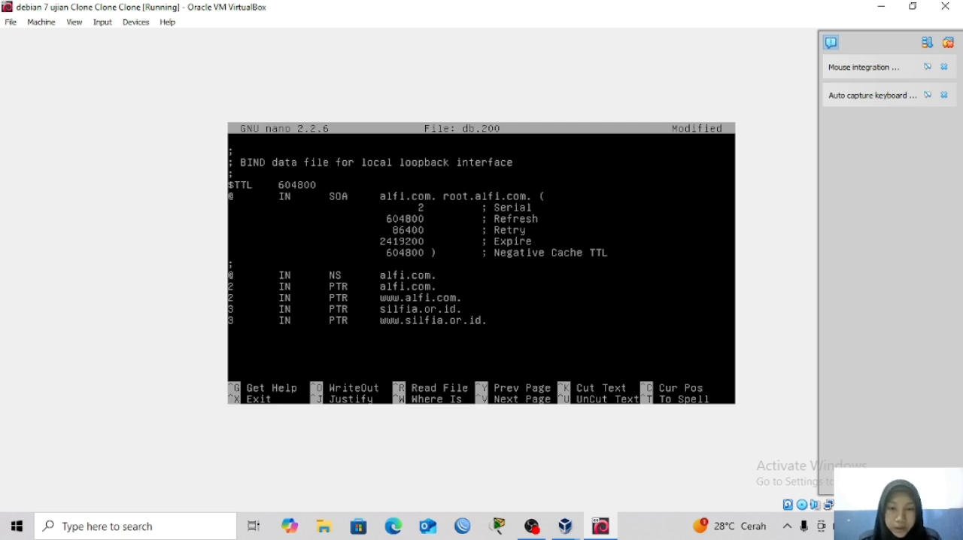
Save the modified db.200 zone file under its current name and exit the editor.
{"action": "key", "text": "ctrl+x"}
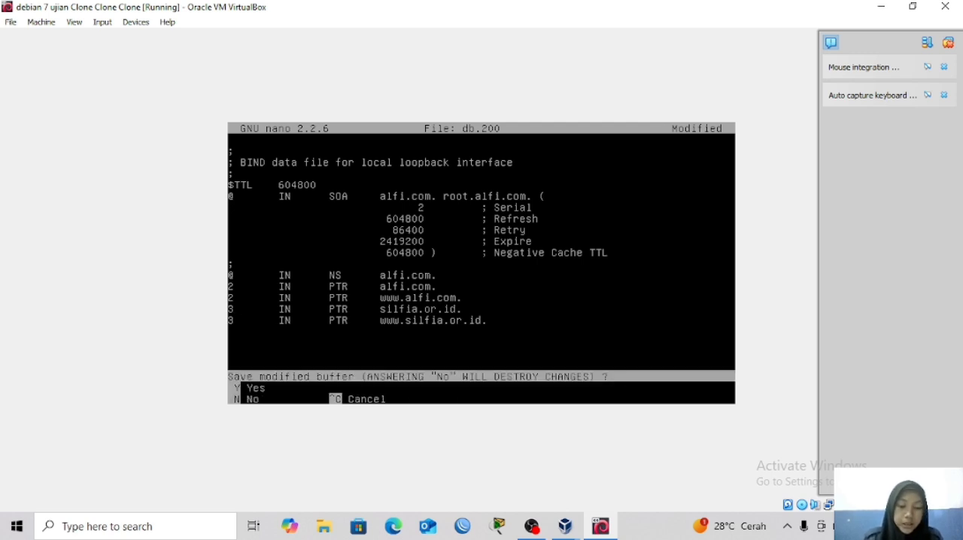
{"action": "key", "text": "y"}
{"action": "key", "text": "Return"}
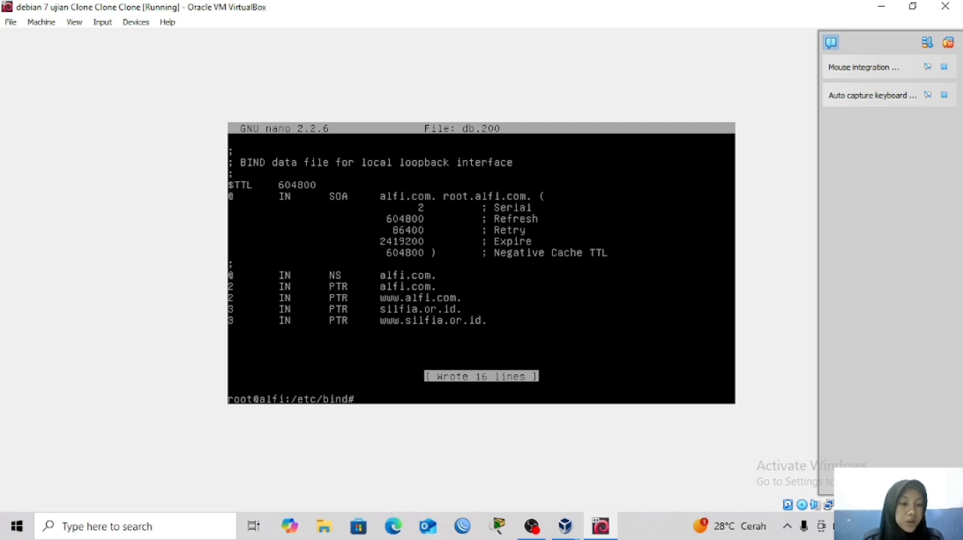
Open /etc/resolv.conf in nano.
{"action": "type", "text": "nano"}
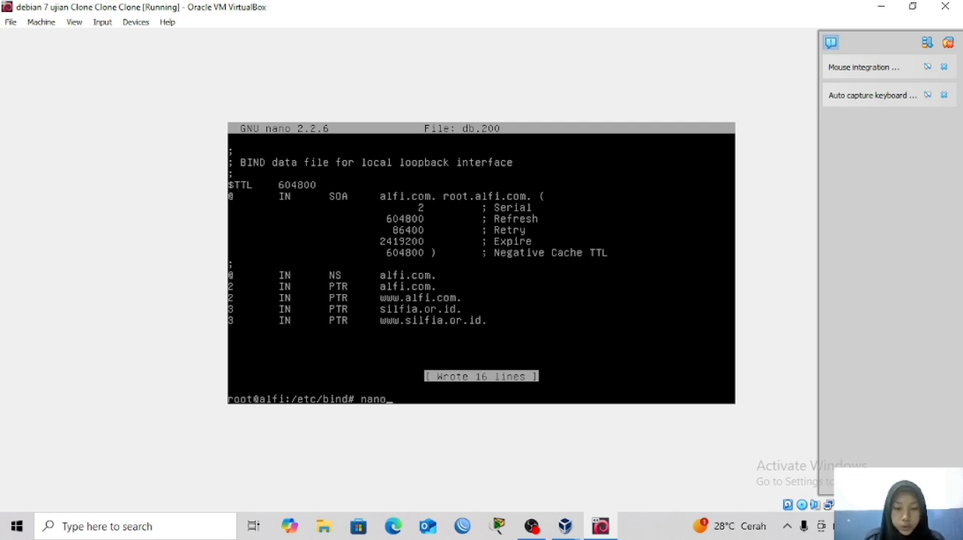
{"action": "type", "text": " /"}
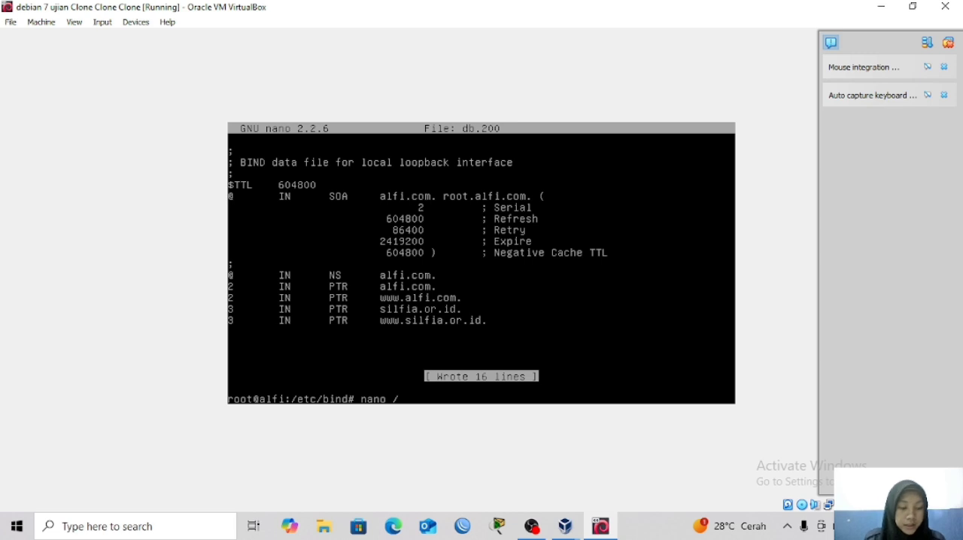
{"action": "type", "text": "etc/"}
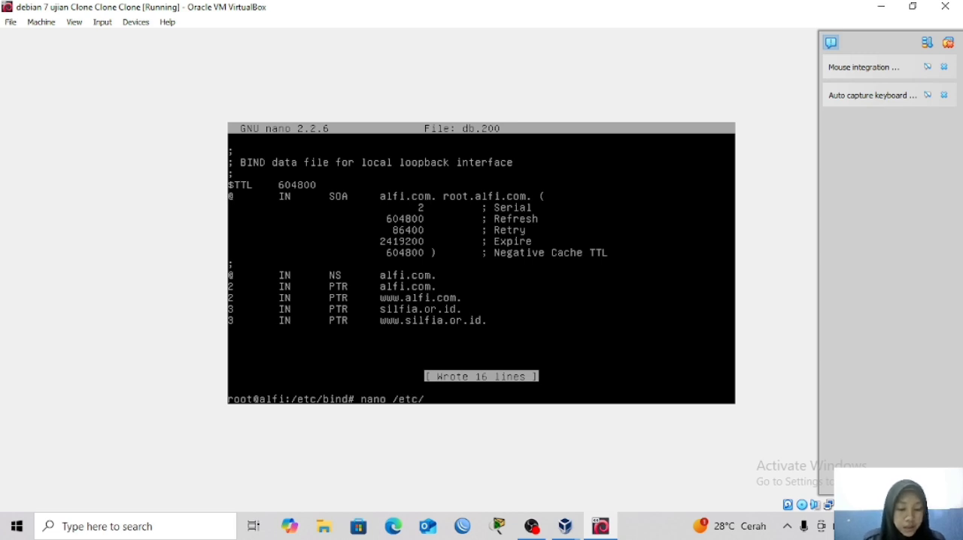
{"action": "type", "text": "res"}
{"action": "key", "text": "Tab"}
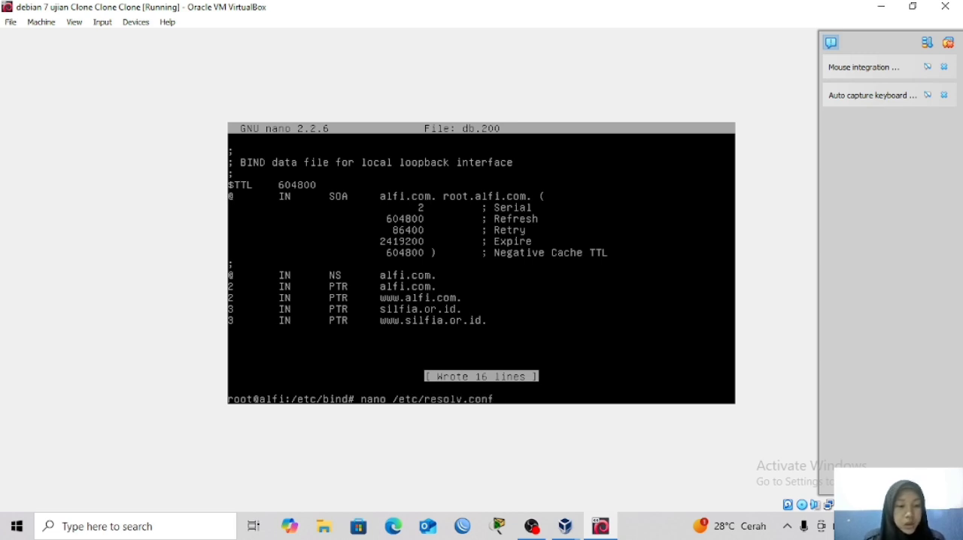
{"action": "key", "text": "Return"}
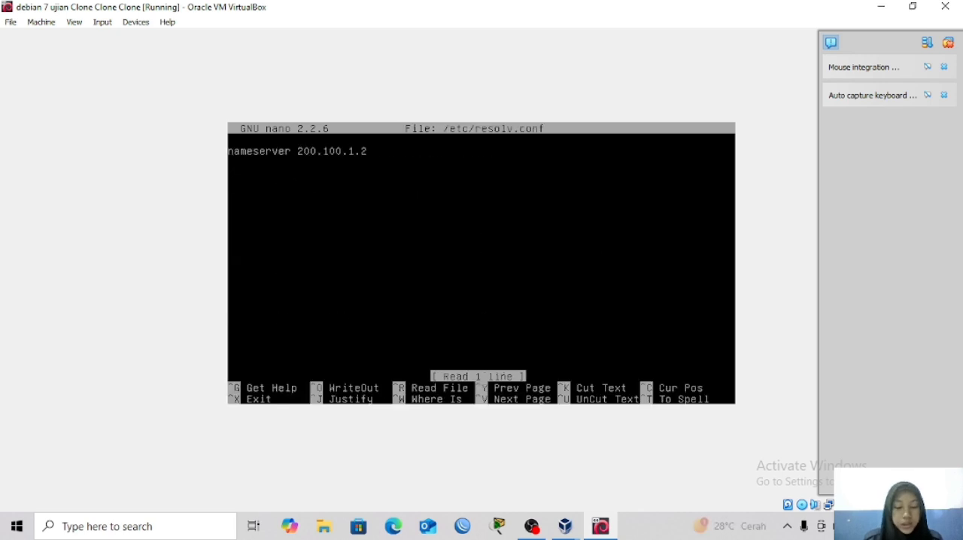
Replace the existing nameserver line with "search alfi.com" and start a new line below it.
{"action": "key", "text": "ctrl+k"}
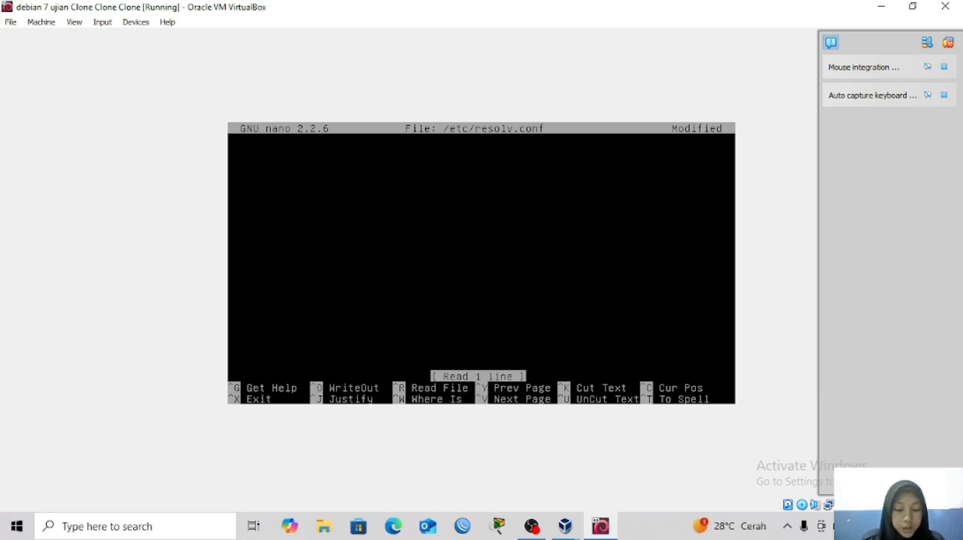
{"action": "type", "text": "se"}
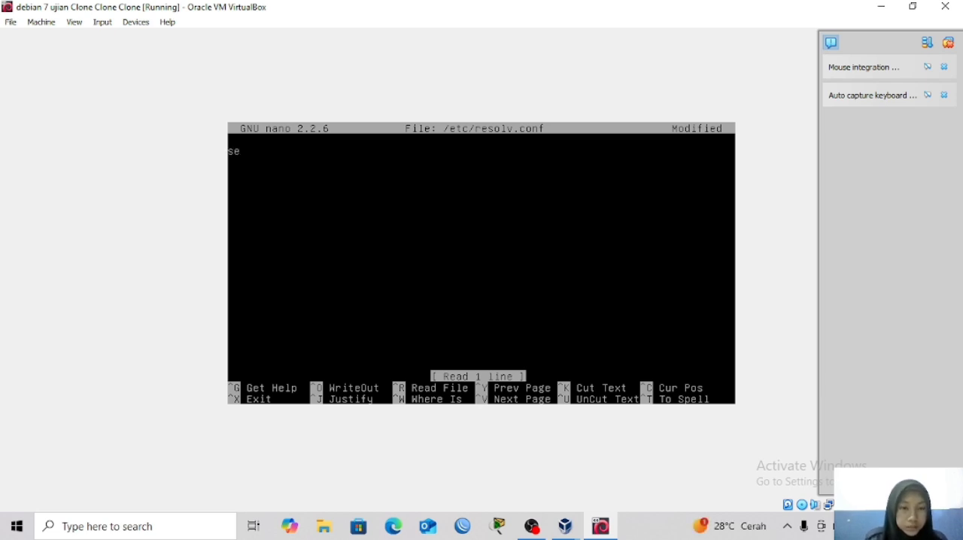
{"action": "type", "text": "arch"}
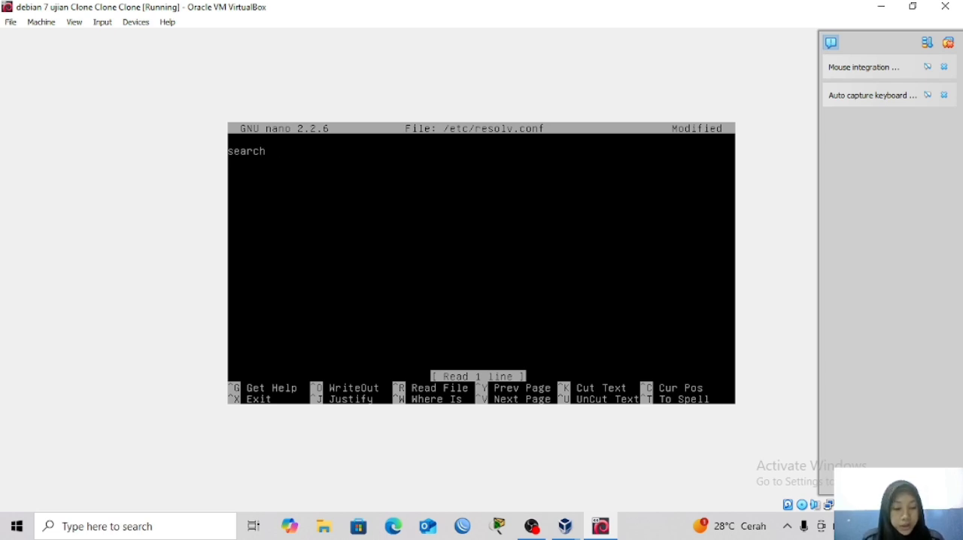
{"action": "type", "text": " alfi.c"}
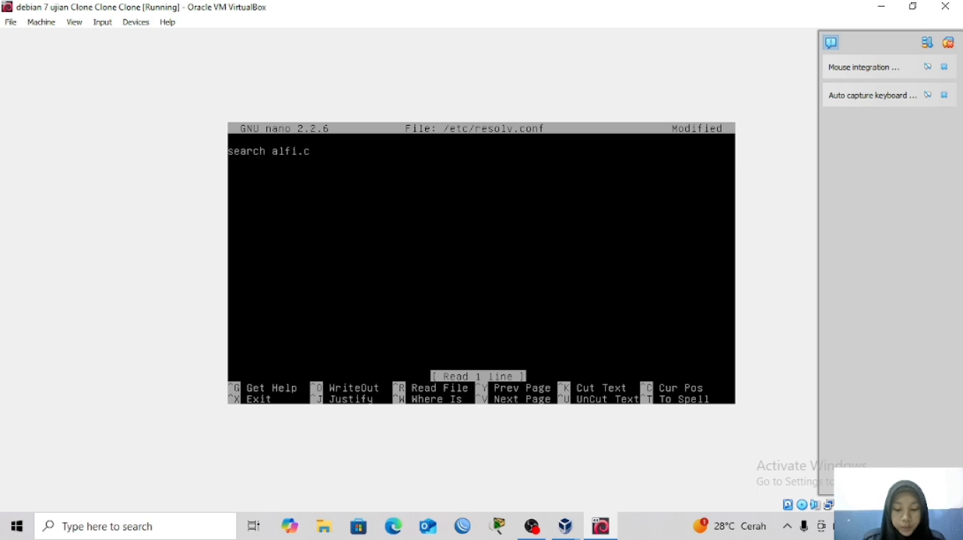
{"action": "type", "text": "om"}
{"action": "key", "text": "Return"}
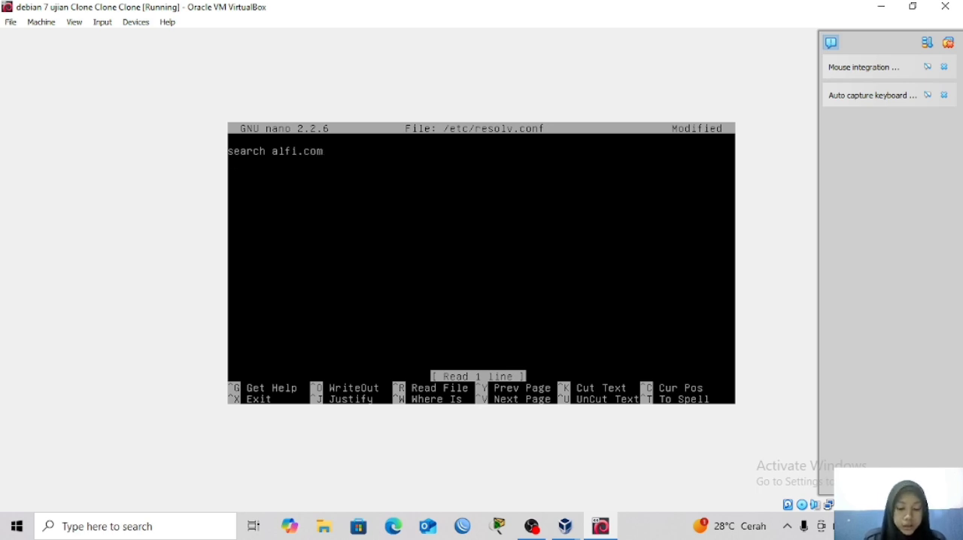
Enter "nameserver 200.100.1.2" on the line below the alfi.com search entry.
{"action": "type", "text": "namese"}
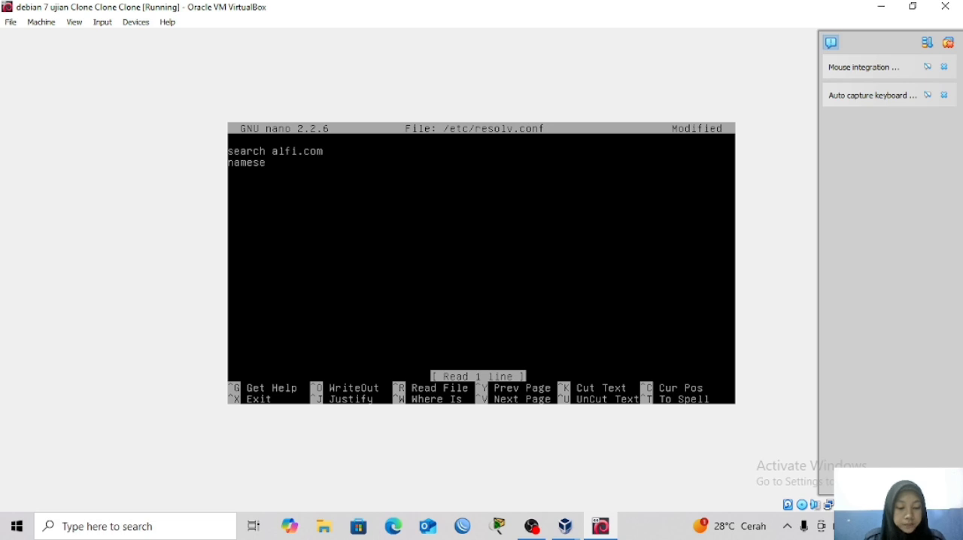
{"action": "type", "text": "rver"}
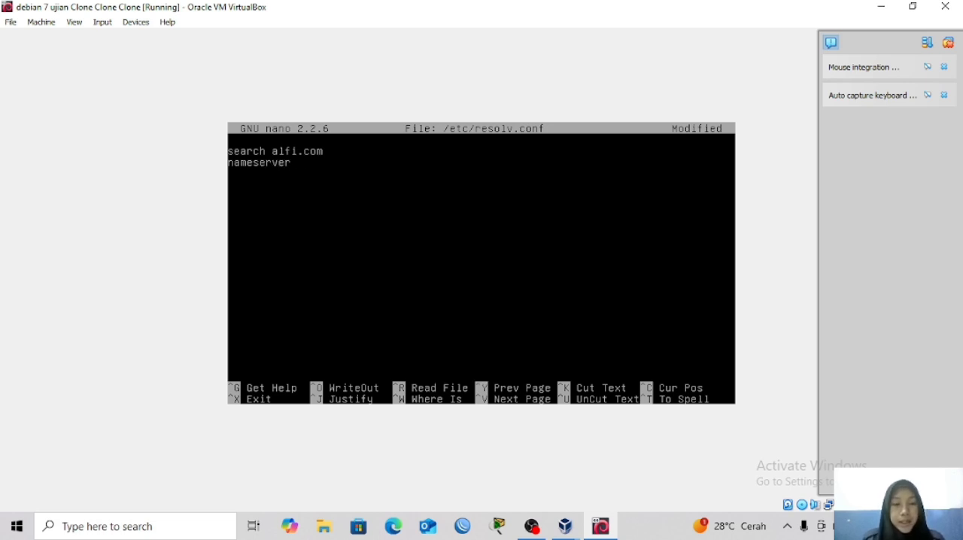
{"action": "type", "text": " 200"}
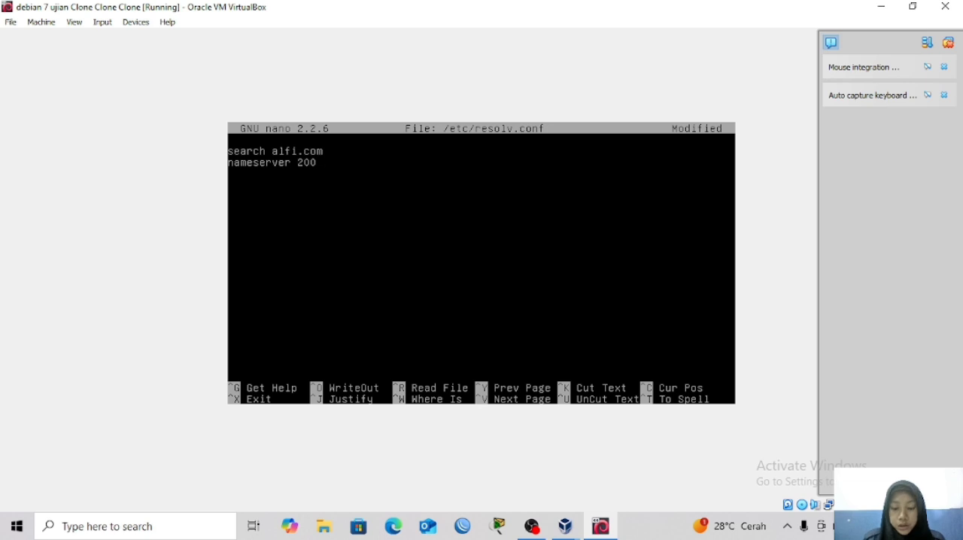
{"action": "type", "text": ".100.1"}
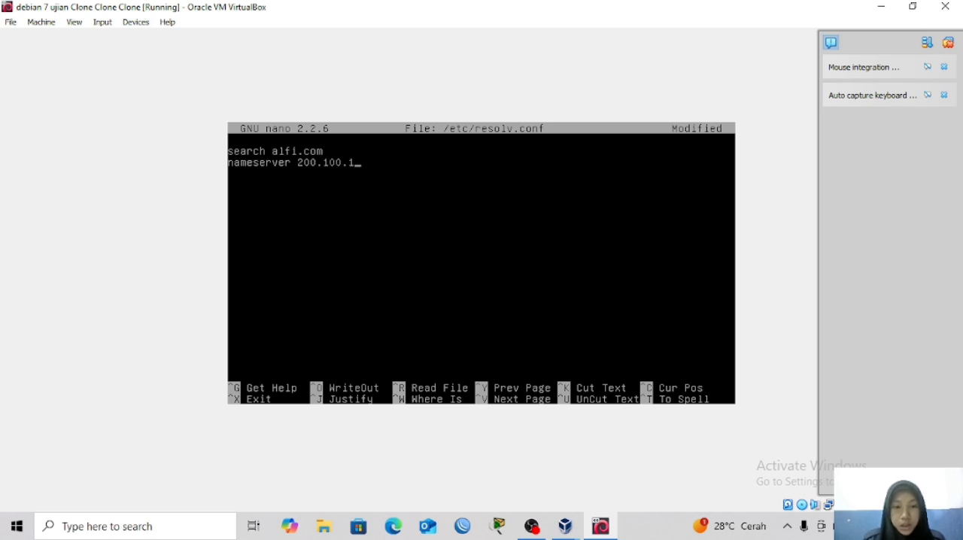
{"action": "type", "text": ".2"}
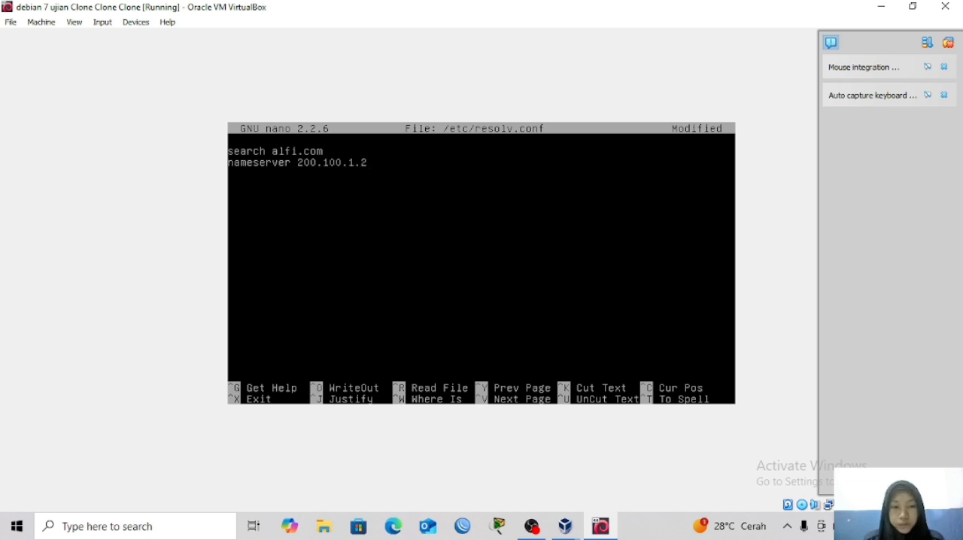
Try to duplicate the search and nameserver lines by cutting and pasting them, and remove the extra search line.
{"action": "key", "text": "ctrl+k"}
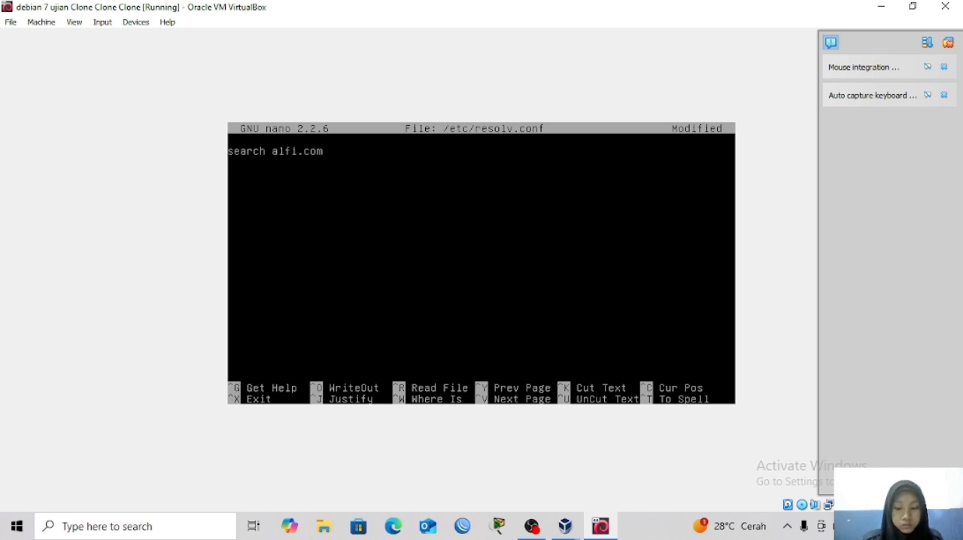
{"action": "key", "text": "ctrl+k"}
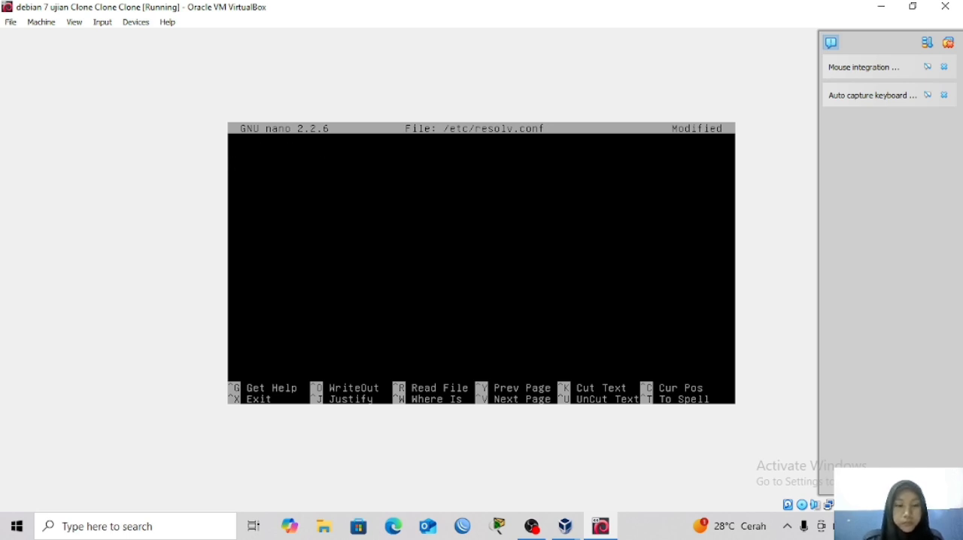
{"action": "key", "text": "ctrl+u"}
{"action": "key", "text": "ctrl+u"}
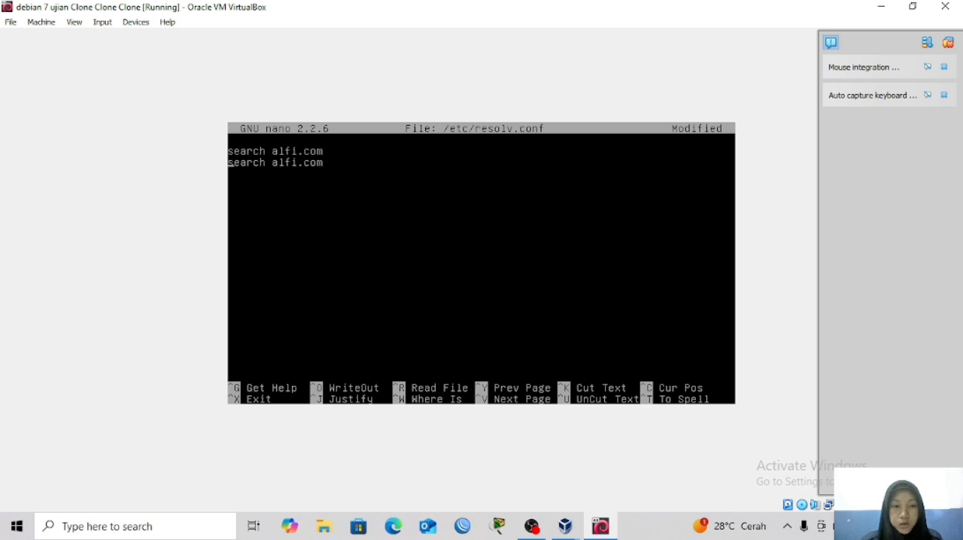
{"action": "key", "text": "Right"}
{"action": "key", "text": "Right"}
{"action": "key", "text": "Right"}
{"action": "key", "text": "Right"}
{"action": "key", "text": "Right"}
{"action": "key", "text": "Right"}
{"action": "key", "text": "Right"}
{"action": "key", "text": "Right"}
{"action": "key", "text": "Right"}
{"action": "key", "text": "Right"}
{"action": "key", "text": "Right"}
{"action": "key", "text": "Right"}
{"action": "key", "text": "Right"}
{"action": "key", "text": "Right"}
{"action": "key", "text": "Right"}
{"action": "key", "text": "Right"}
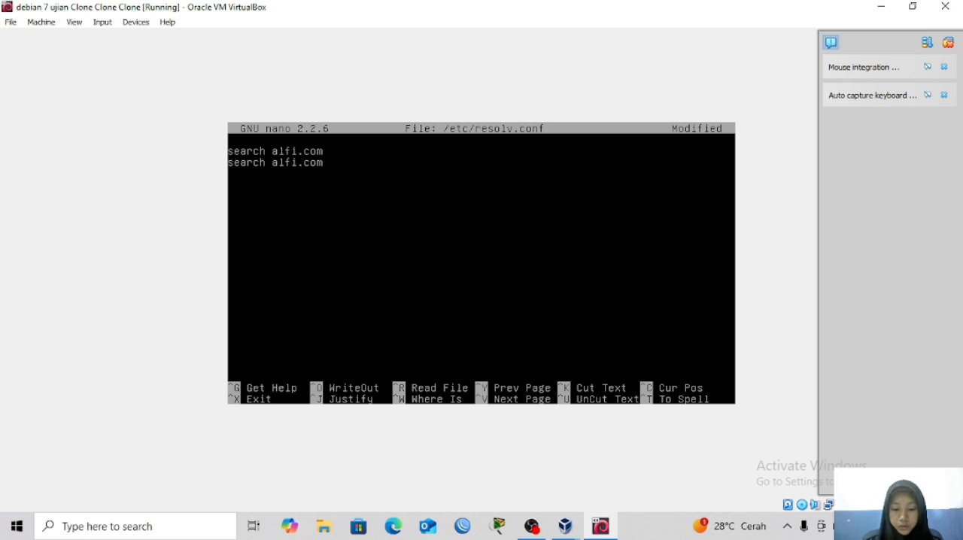
{"action": "key", "text": "ctrl+k"}
Add the line "nameserver 200.100.1.2" under the search alfi.com line.
{"action": "type", "text": "nameserver"}
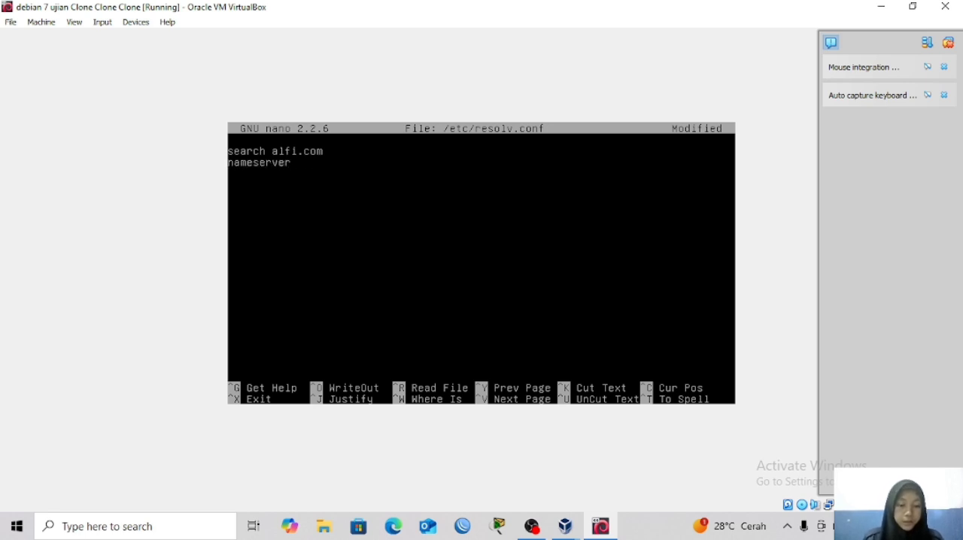
{"action": "type", "text": " 200.00"}
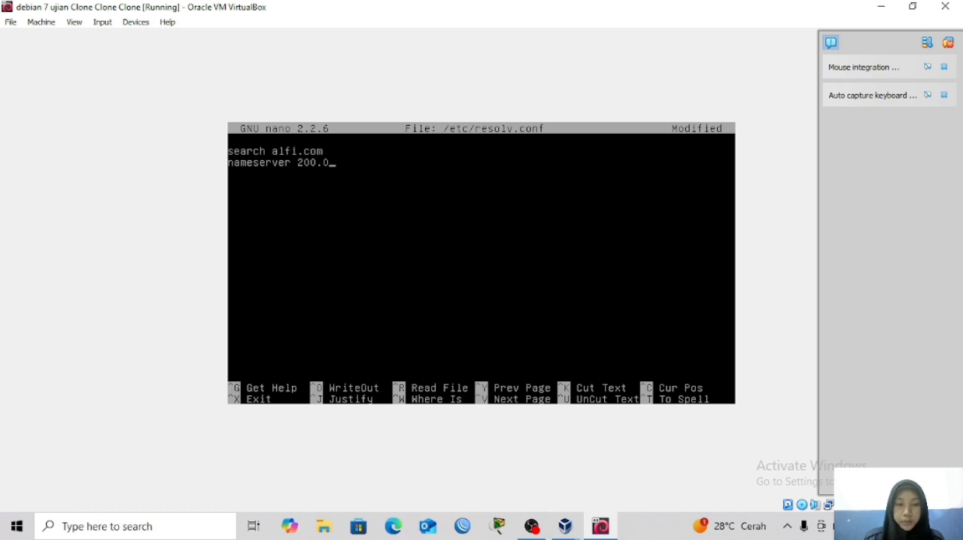
{"action": "key", "text": "BackSpace"}
{"action": "key", "text": "BackSpace"}
{"action": "type", "text": "100"}
{"action": "type", "text": "."}
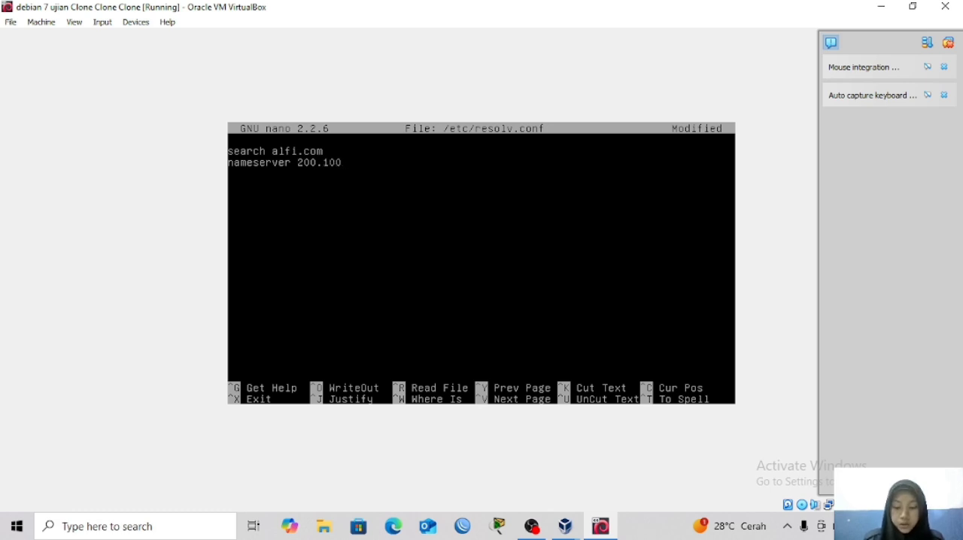
{"action": "type", "text": "1.2"}
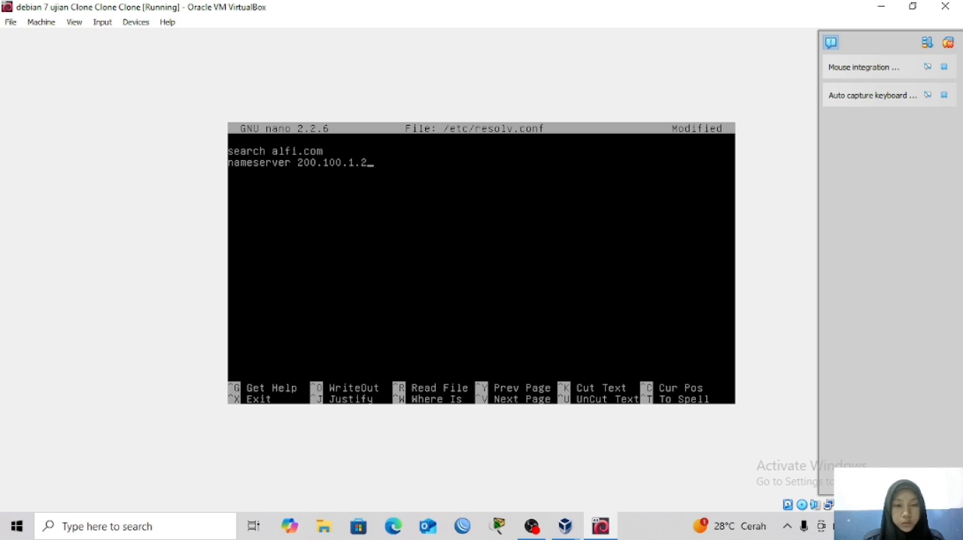
Duplicate the search and nameserver lines below the originals, separating the two pairs with a blank line.
{"action": "key", "text": "Up"}
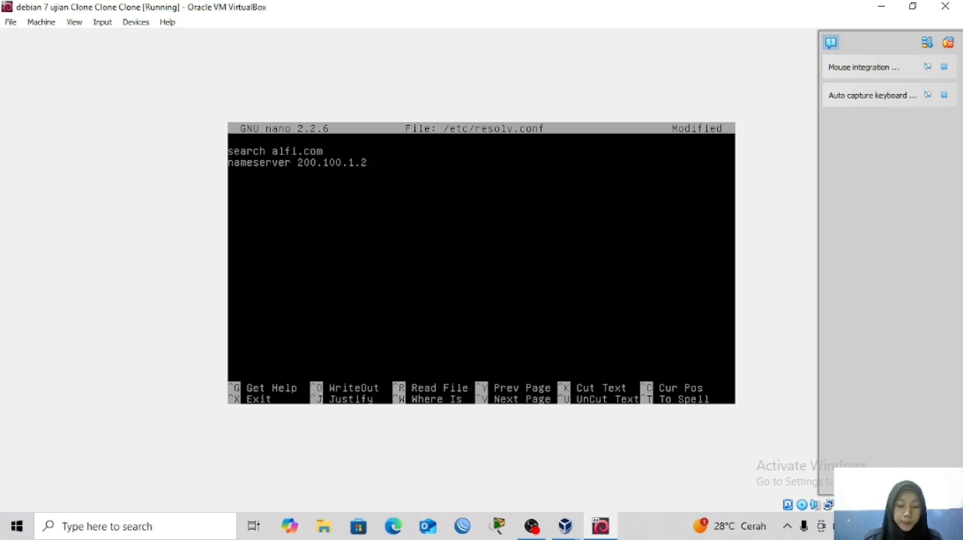
{"action": "key", "text": "ctrl+k"}
{"action": "key", "text": "ctrl+k"}
{"action": "key", "text": "ctrl+u"}
{"action": "key", "text": "ctrl+u"}
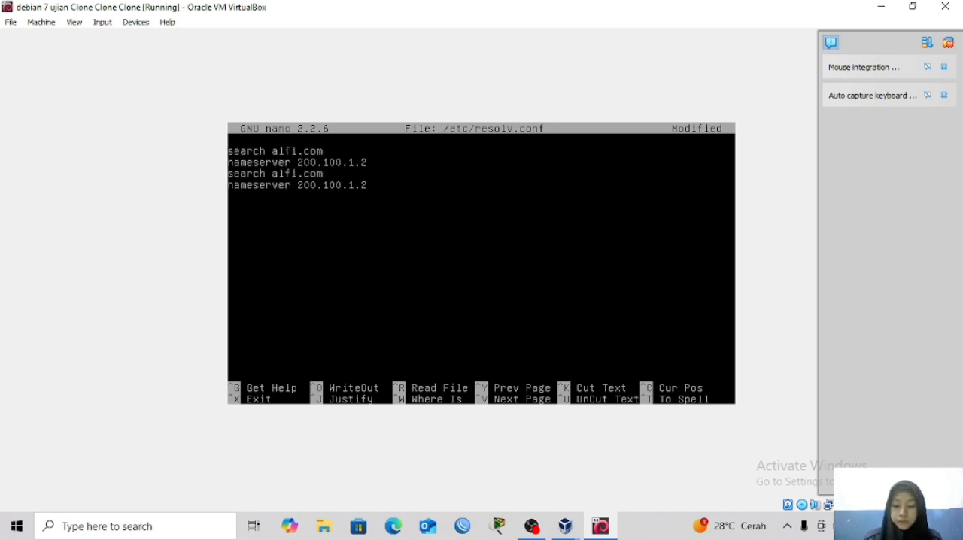
{"action": "key", "text": "Up"}
{"action": "key", "text": "Return"}
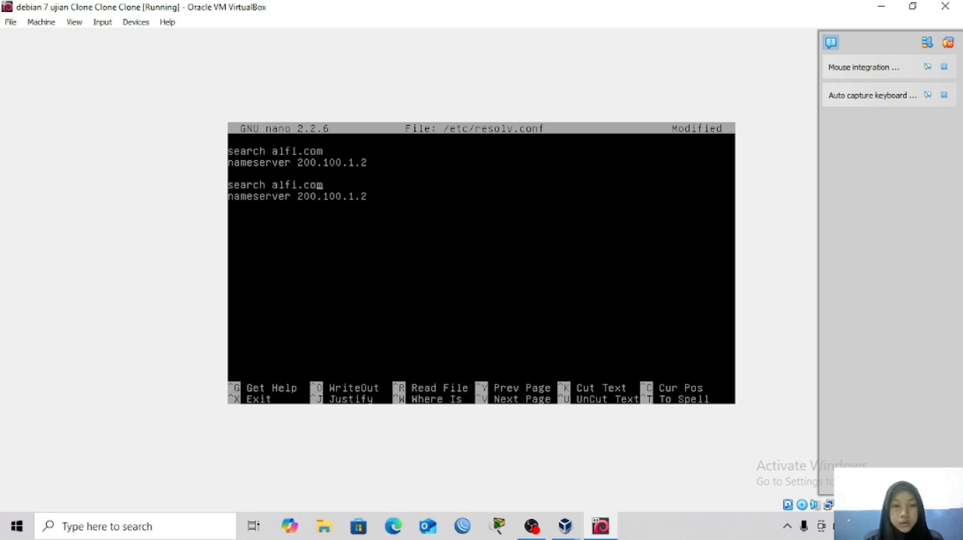
Change the search domain in the second pair of lines to silfia.or.id.
{"action": "key", "text": "Right"}
{"action": "key", "text": "BackSpace"}
{"action": "key", "text": "BackSpace"}
{"action": "key", "text": "BackSpace"}
{"action": "key", "text": "BackSpace"}
{"action": "key", "text": "BackSpace"}
{"action": "key", "text": "BackSpace"}
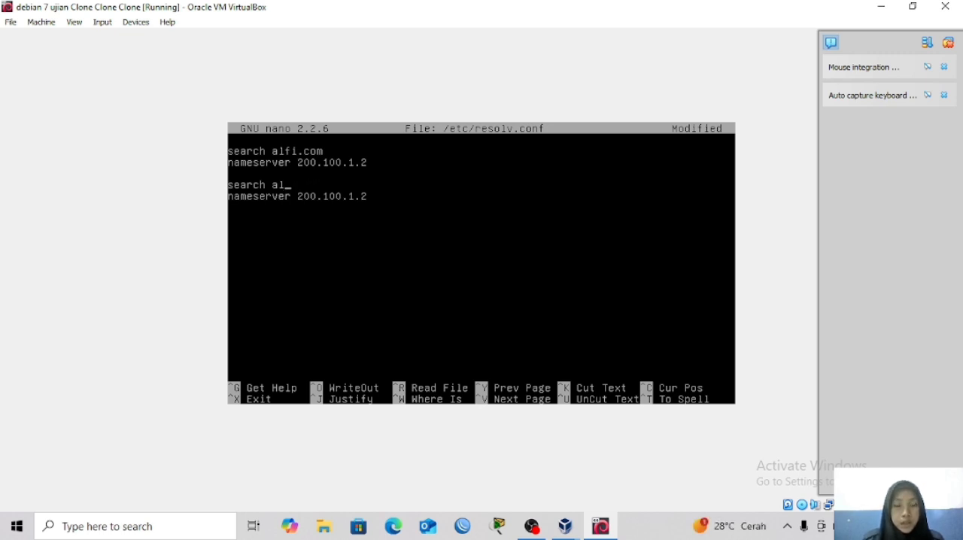
{"action": "key", "text": "BackSpace"}
{"action": "key", "text": "BackSpace"}
{"action": "type", "text": "silf"}
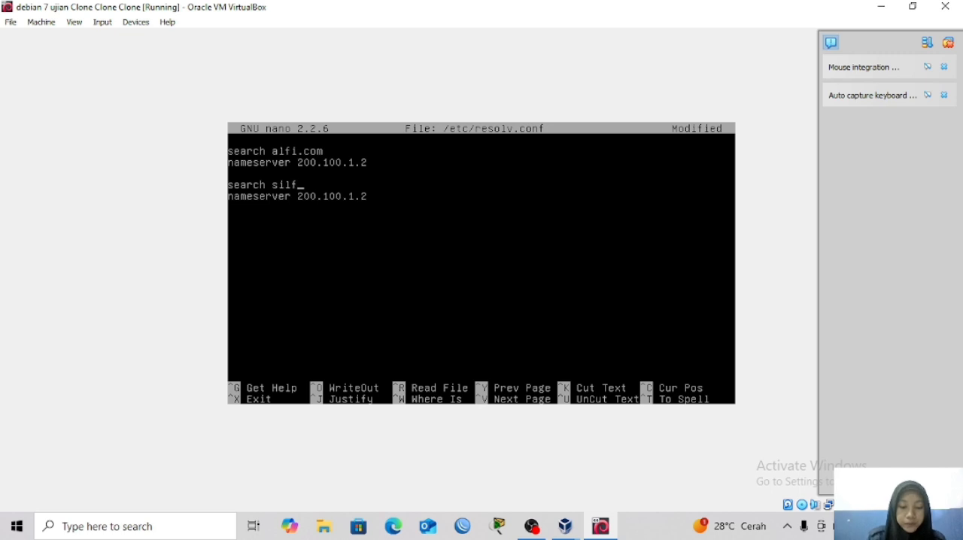
{"action": "type", "text": "ia.or"}
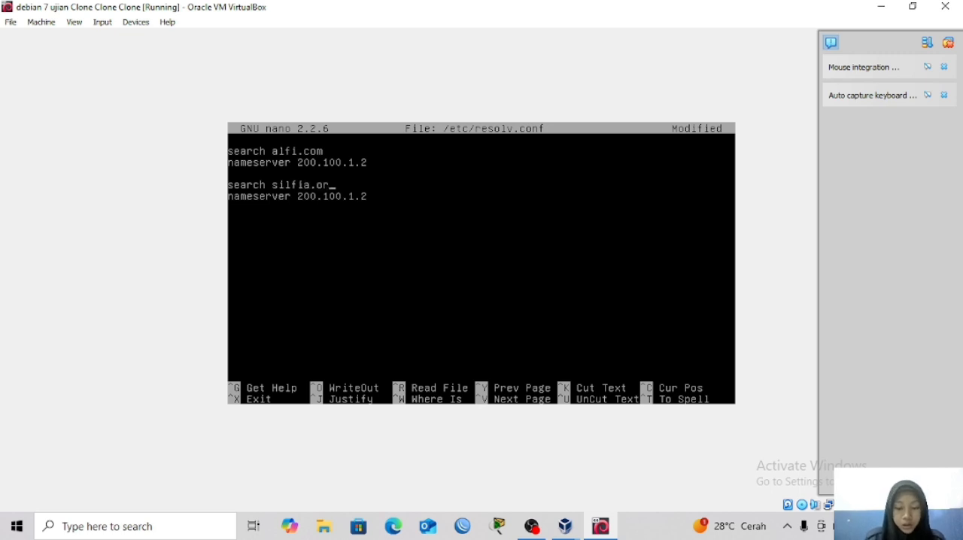
{"action": "type", "text": ".id"}
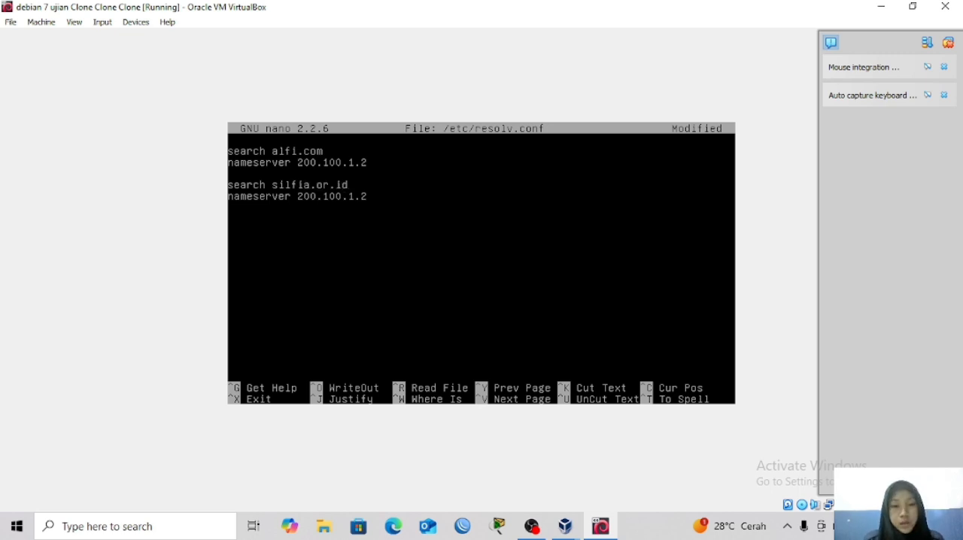
Set the second nameserver address to 200.100.1.3, and save and close resolv.conf.
{"action": "key", "text": "Right"}
{"action": "key", "text": "BackSpace"}
{"action": "type", "text": "3"}
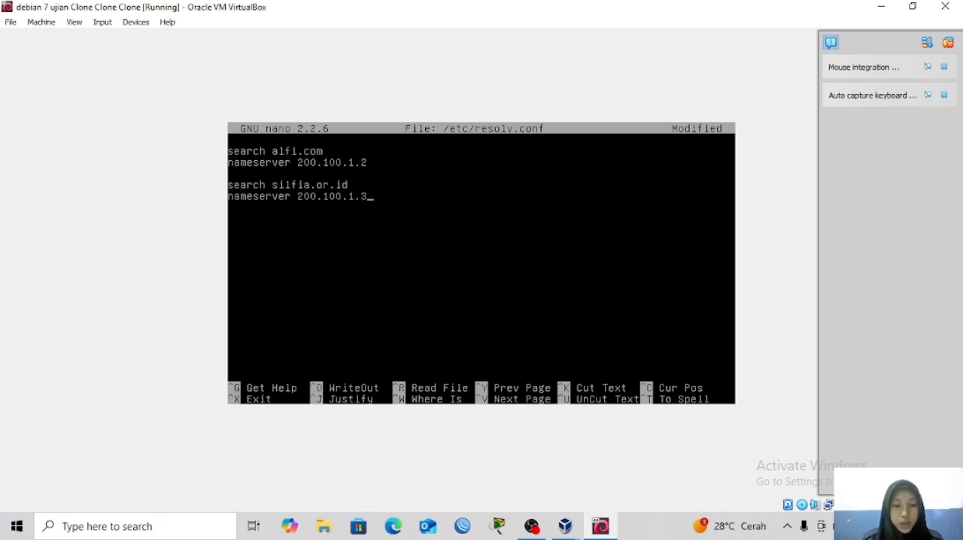
{"action": "key", "text": "ctrl+x"}
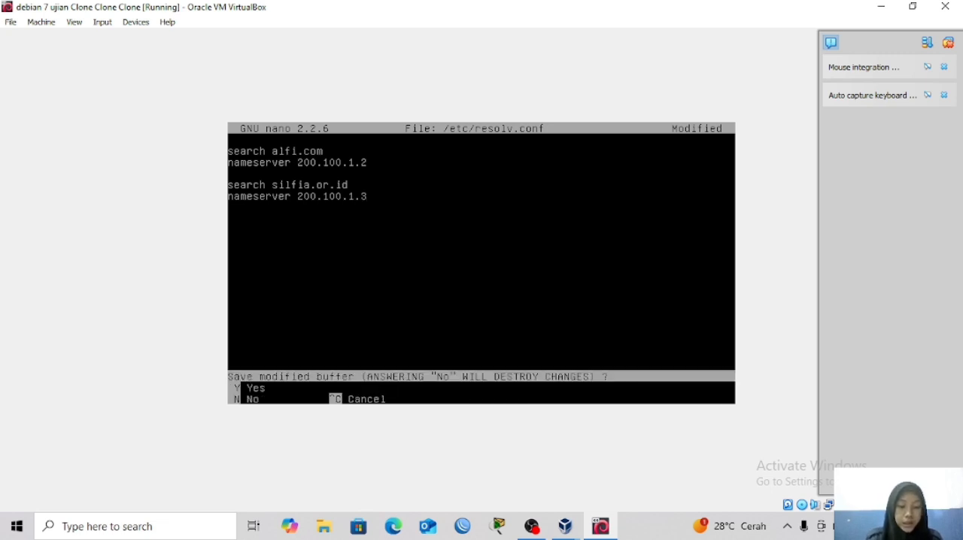
{"action": "key", "text": "y"}
{"action": "key", "text": "Return"}
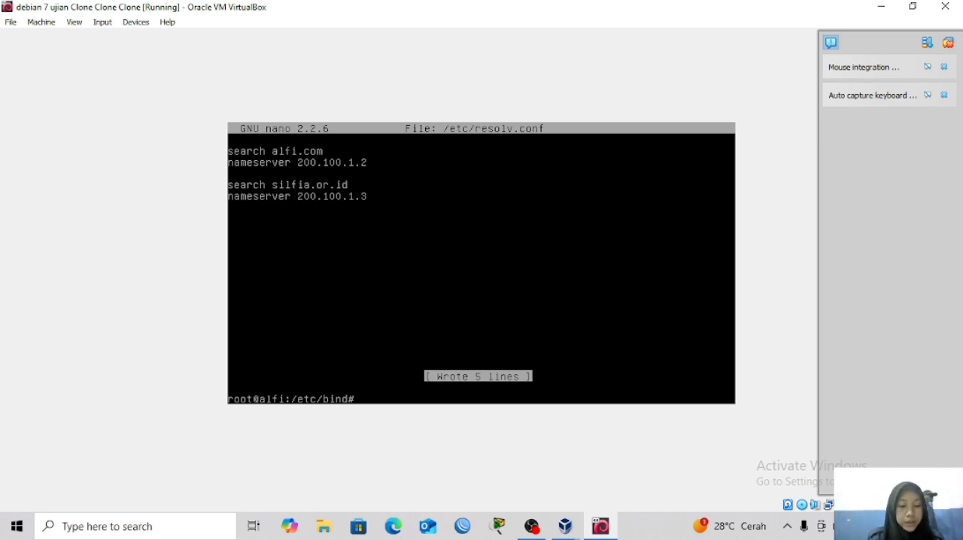
Try to restart the bind9 service so the new zone and resolver configuration takes effect.
{"action": "type", "text": "service"}
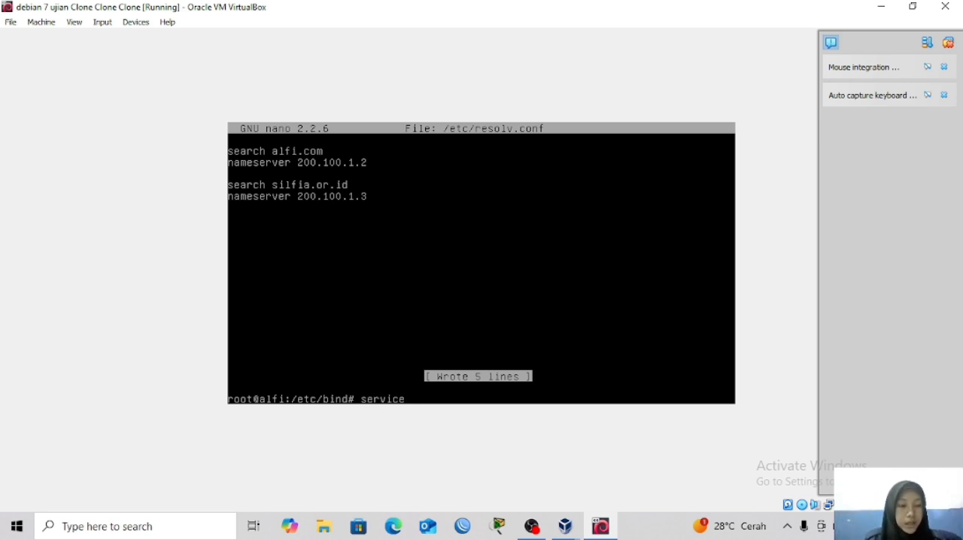
{"action": "type", "text": " bind9 "}
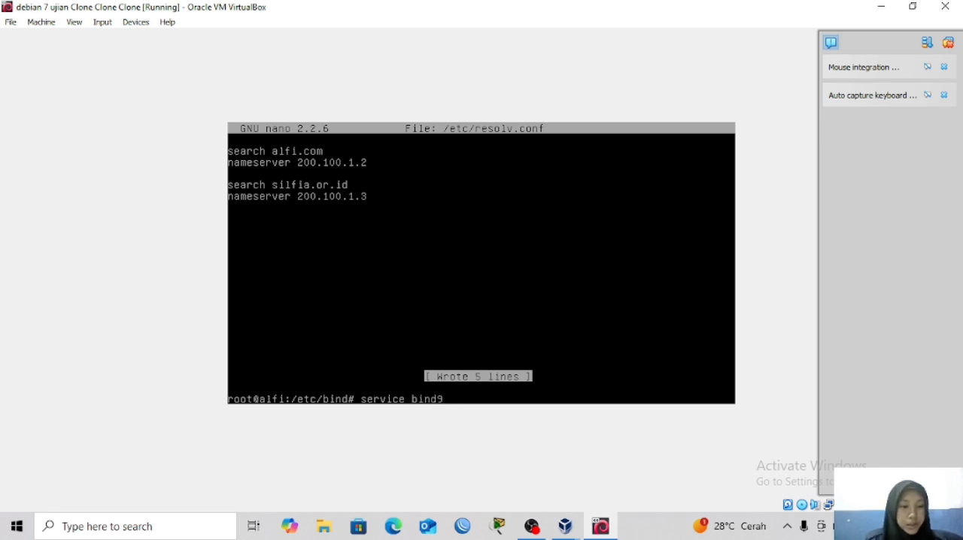
{"action": "type", "text": "restart"}
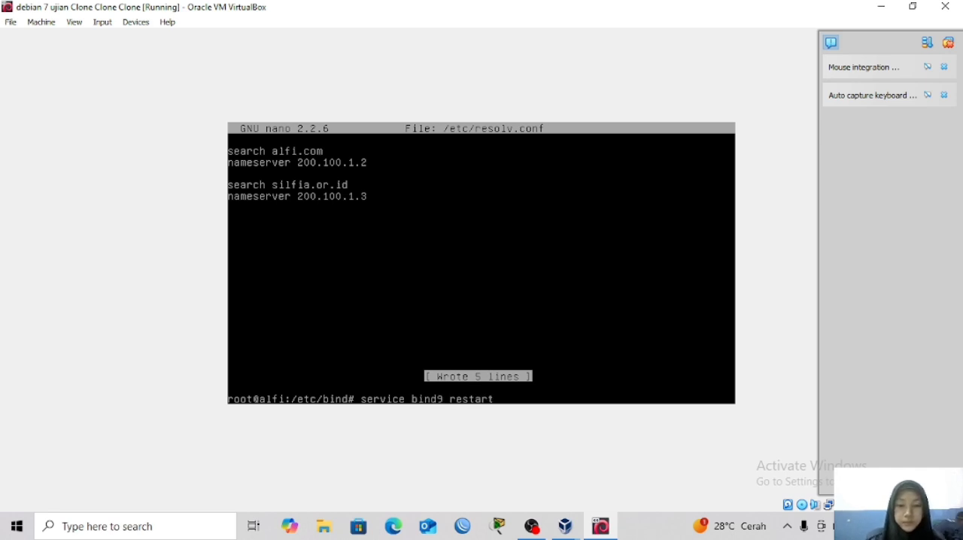
{"action": "key", "text": "Return"}
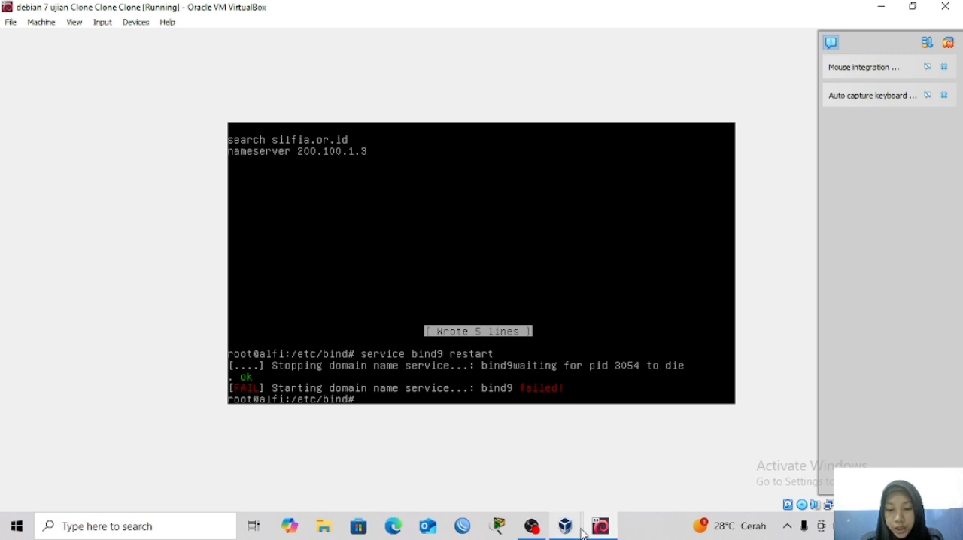
{"action": "left_click", "coordinate": [532, 526]}
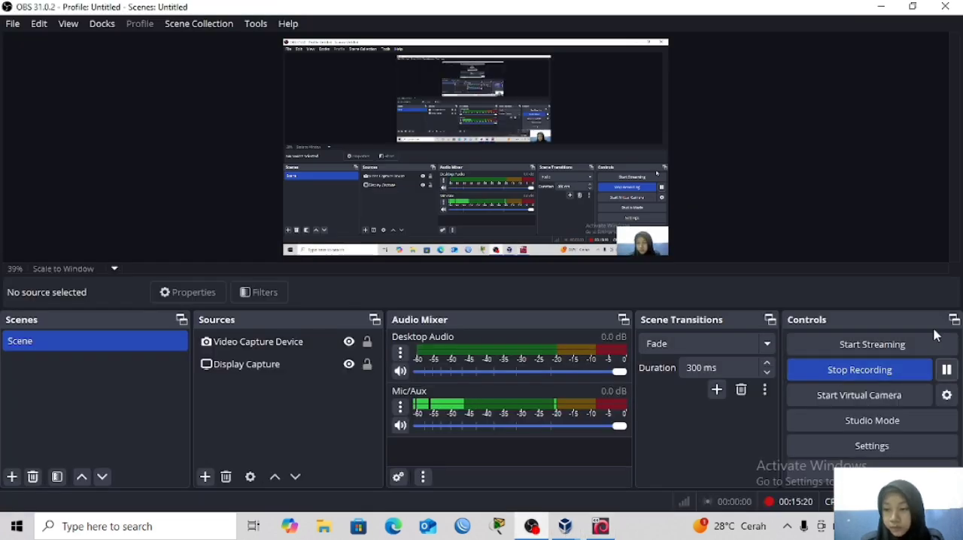
{"action": "left_click", "coordinate": [601, 526]}
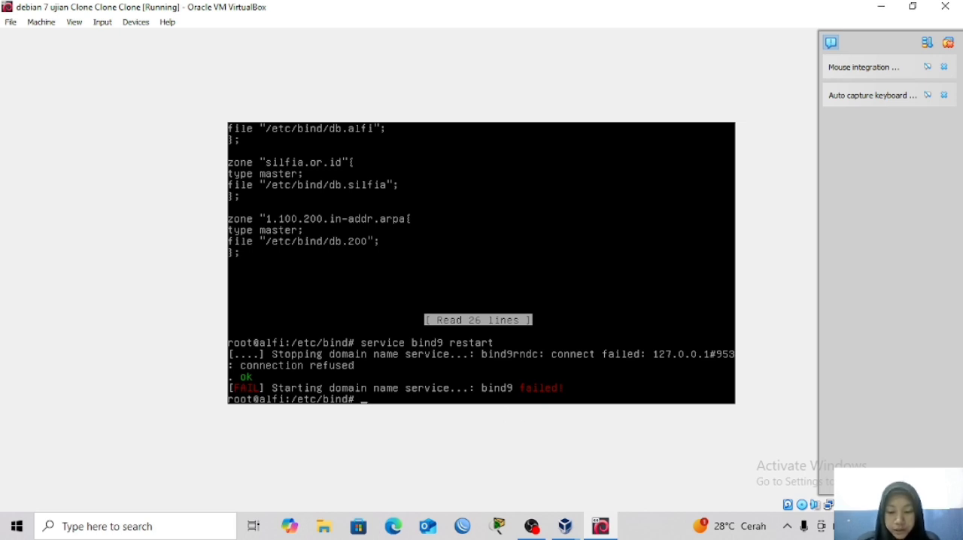
Open the BIND configuration file /etc/bind/named.conf in nano.
{"action": "key", "text": "Up"}
{"action": "key", "text": "Up"}
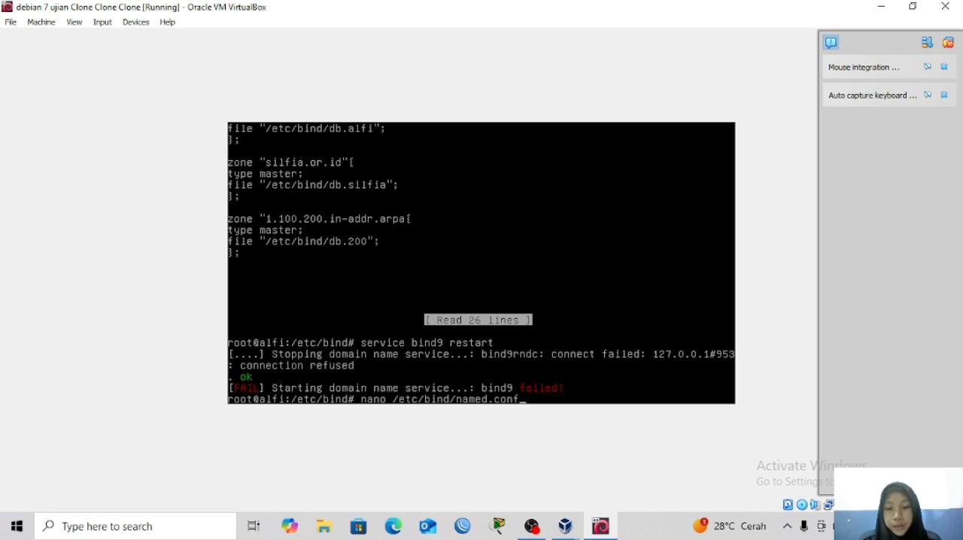
{"action": "key", "text": "Return"}
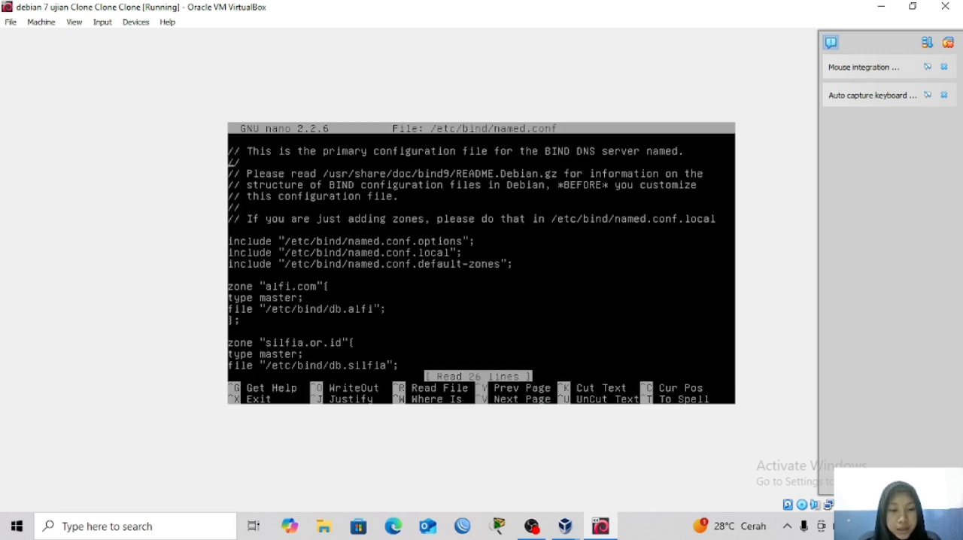
Add the missing closing quotation mark after 1.100.200.in-addr.arpa in the reverse zone declaration, and save and close named.conf.
{"action": "key", "text": "Down"}
{"action": "key", "text": "Down"}
{"action": "key", "text": "Down"}
{"action": "key", "text": "Down"}
{"action": "key", "text": "Down"}
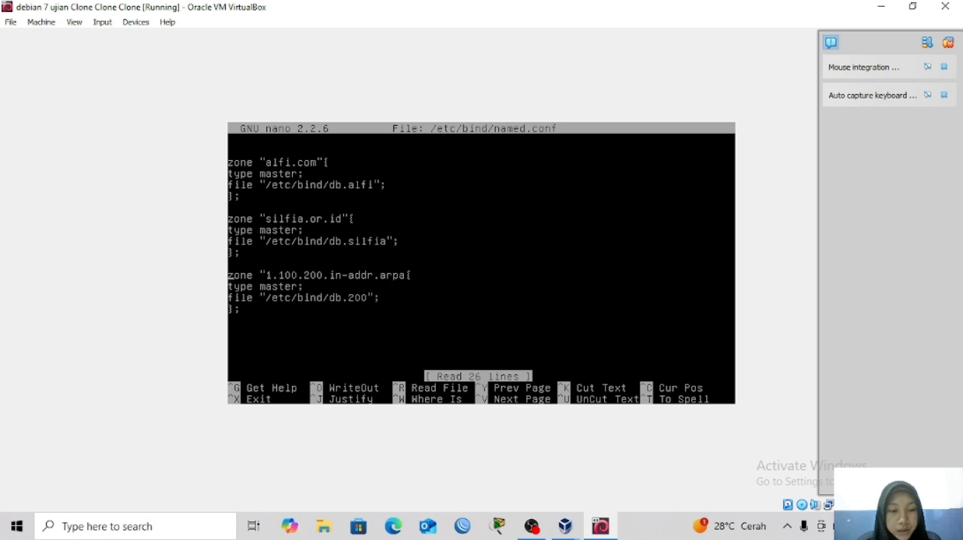
{"action": "key", "text": "Right"}
{"action": "key", "text": "Right"}
{"action": "key", "text": "Right"}
{"action": "key", "text": "Right"}
{"action": "key", "text": "Right"}
{"action": "key", "text": "Right"}
{"action": "key", "text": "Right"}
{"action": "key", "text": "Right"}
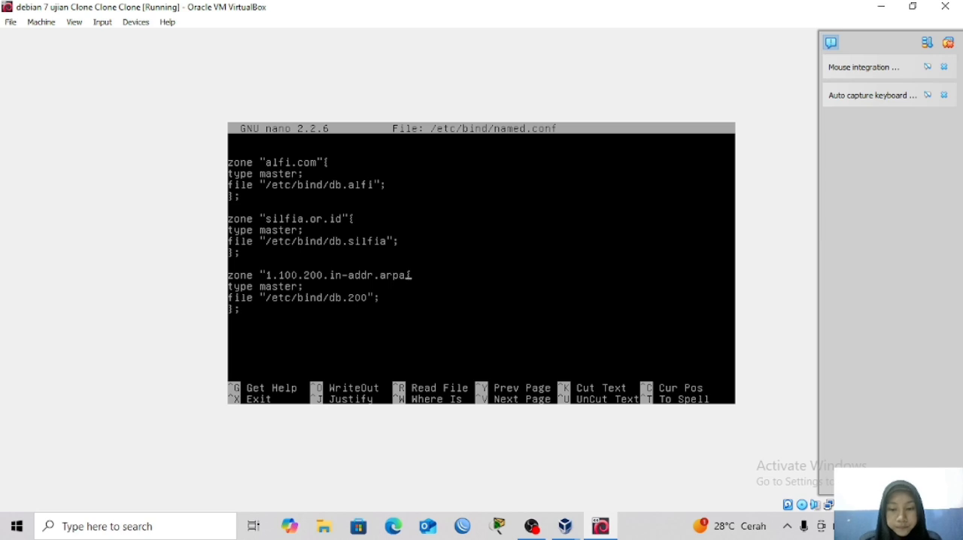
{"action": "type", "text": "\"{"}
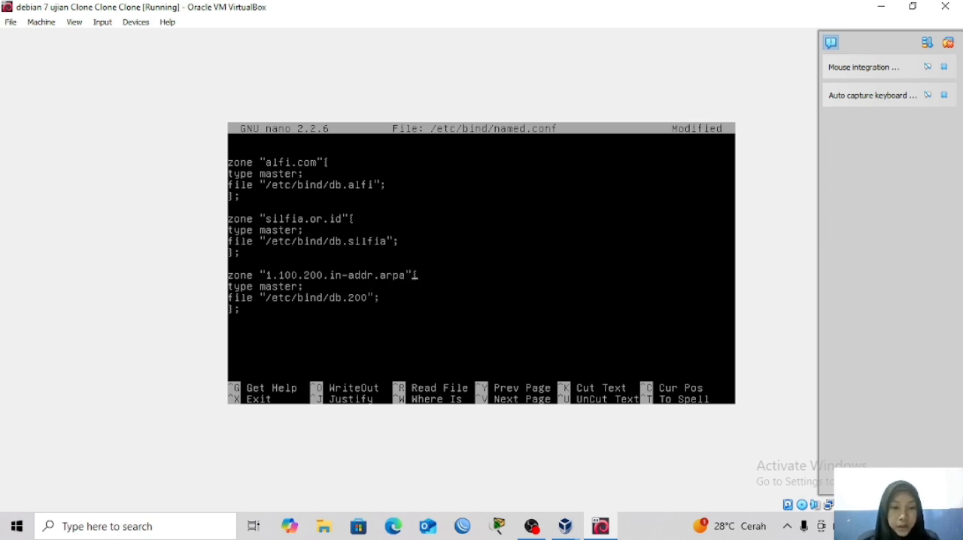
{"action": "key", "text": "ctrl+x"}
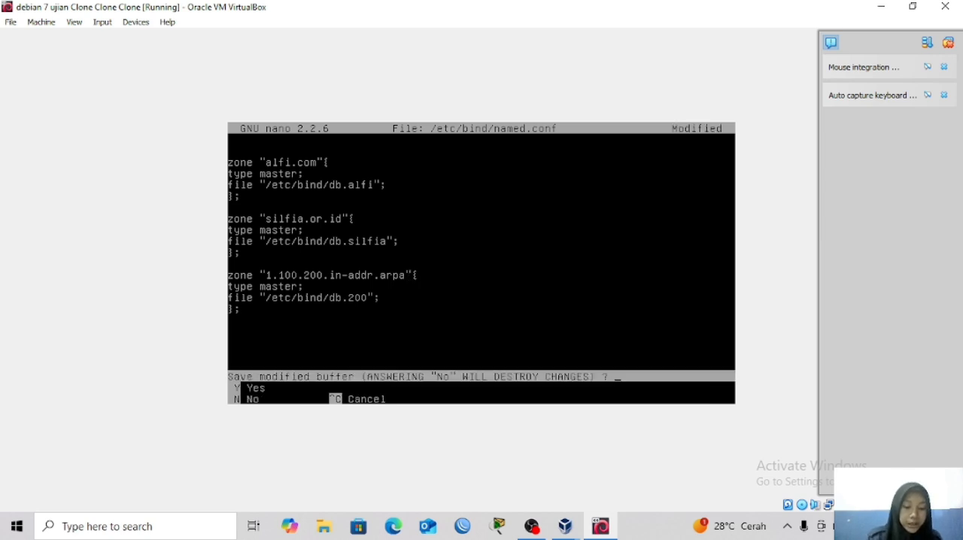
{"action": "key", "text": "y"}
{"action": "key", "text": "Return"}
Restart the bind9 service with the corrected named.conf.
{"action": "key", "text": "Up"}
{"action": "key", "text": "Up"}
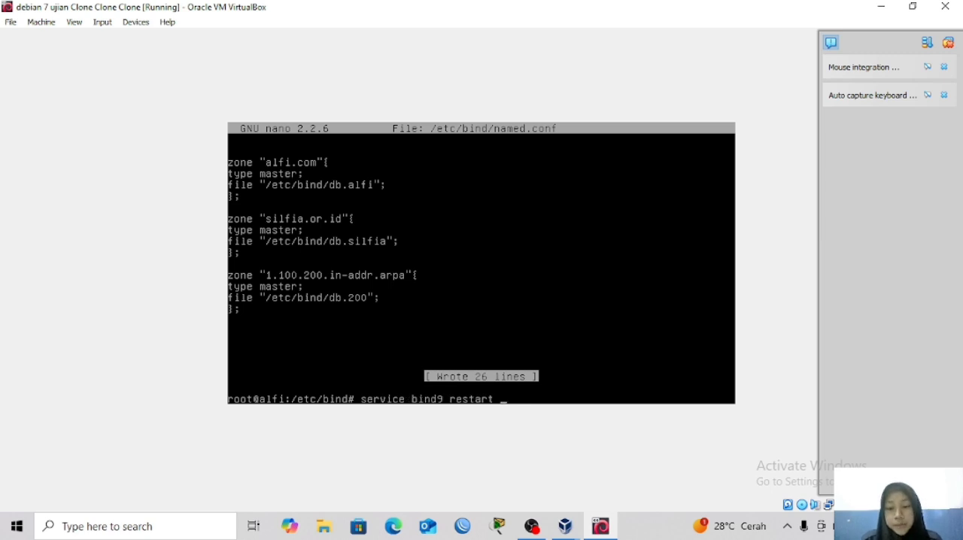
{"action": "key", "text": "Return"}
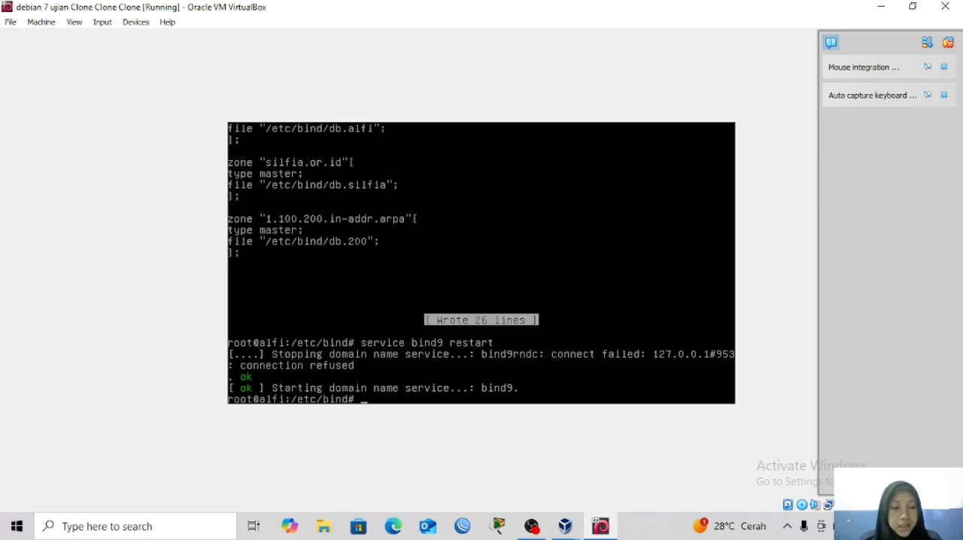
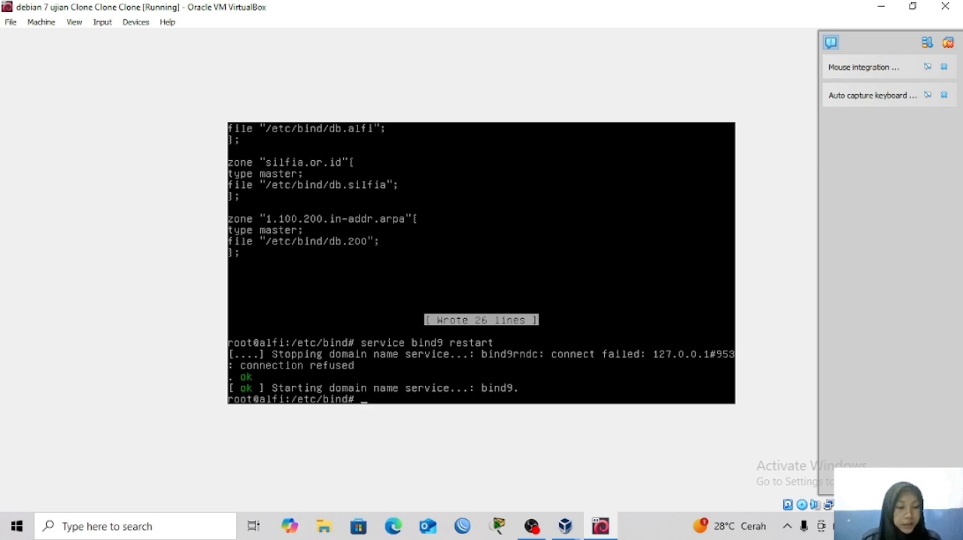
Test forward DNS resolution of the domain alfi.com with nslookup.
{"action": "type", "text": "nslook"}
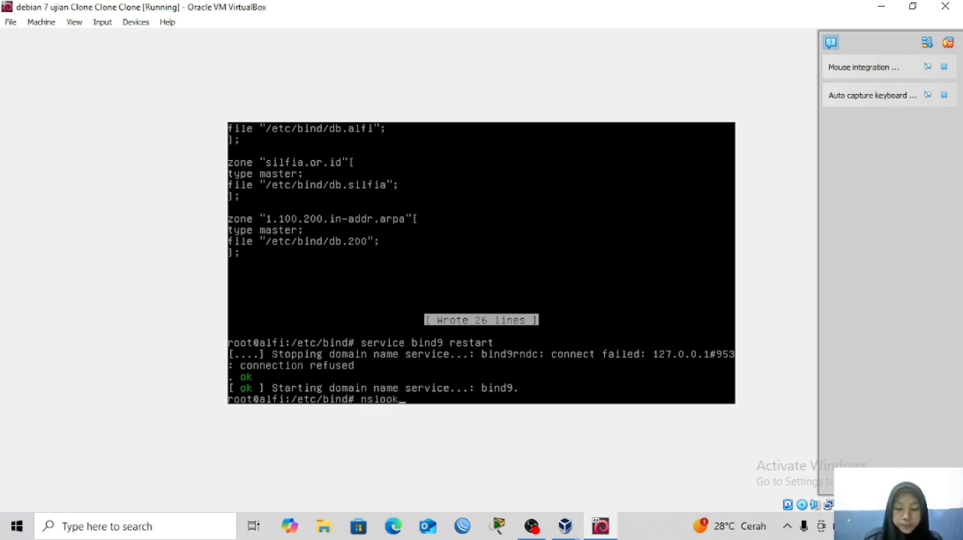
{"action": "type", "text": "up"}
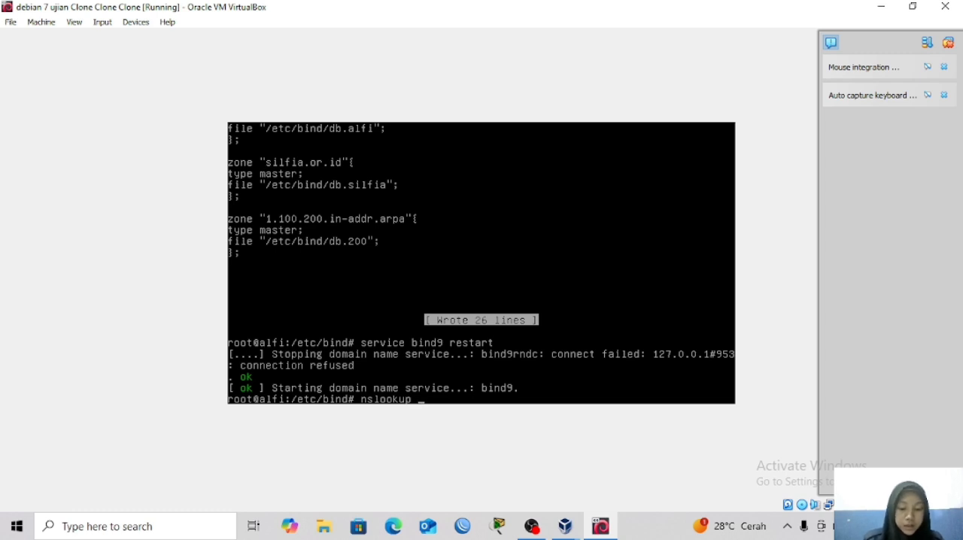
{"action": "type", "text": " alfo"}
{"action": "key", "text": "BackSpace"}
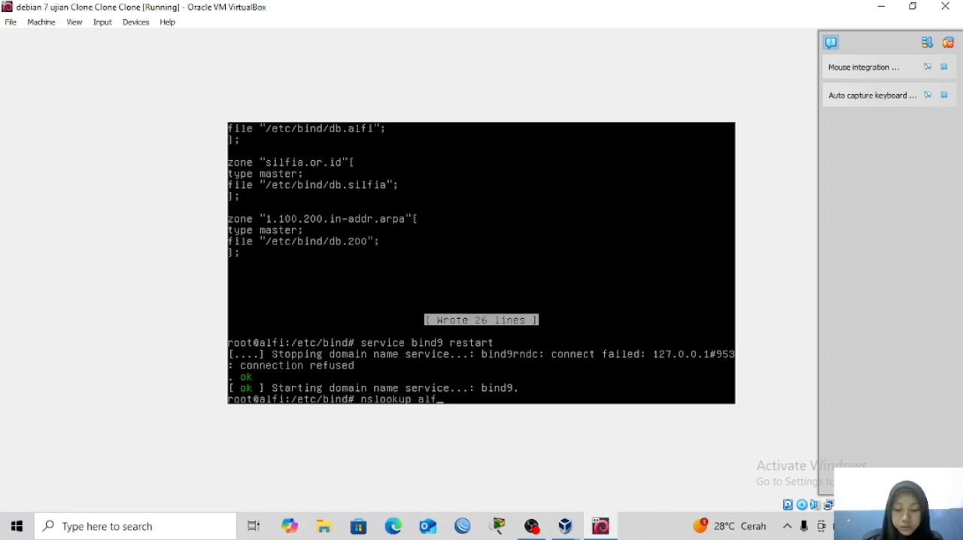
{"action": "type", "text": "i.com"}
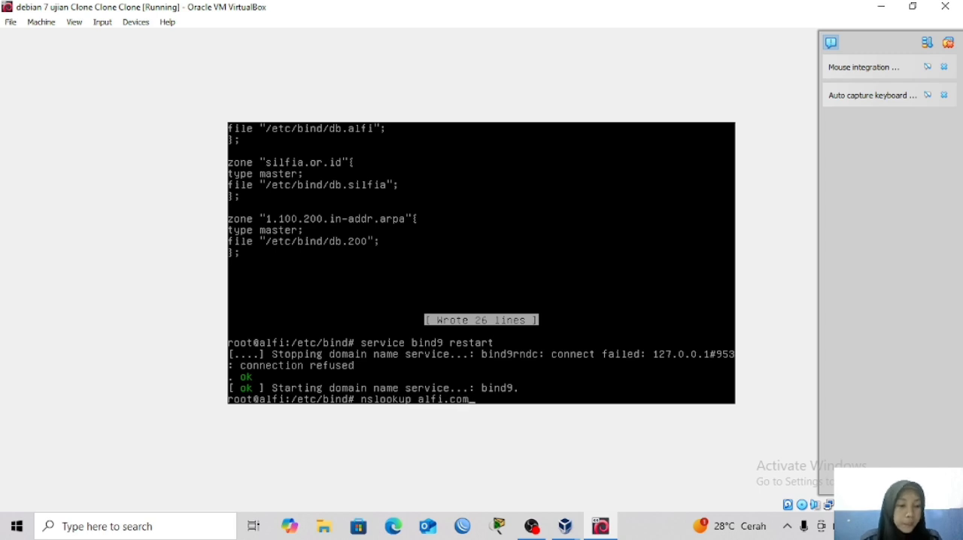
{"action": "key", "text": "Return"}
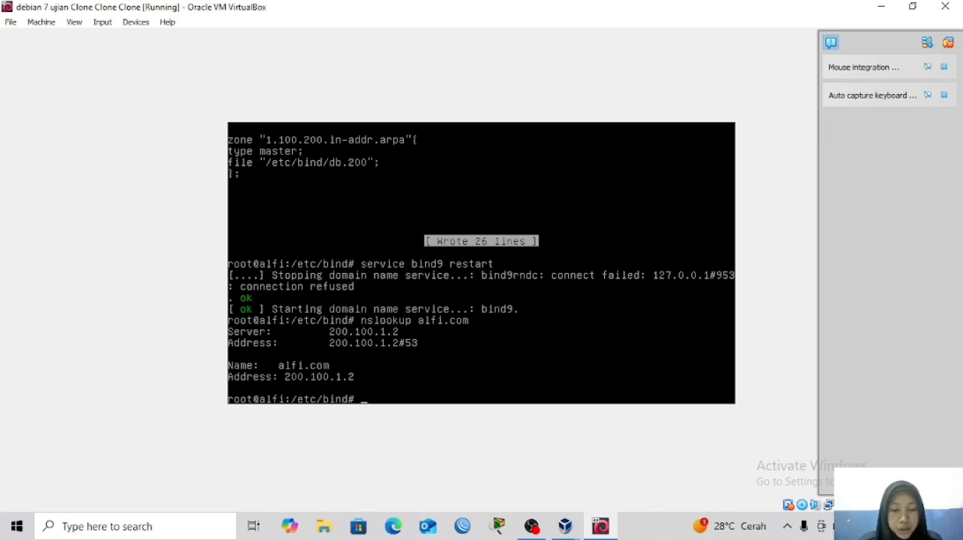
Test forward DNS resolution of the domain silfia.or.id with nslookup.
{"action": "key", "text": "Up"}
{"action": "key", "text": "BackSpace"}
{"action": "key", "text": "BackSpace"}
{"action": "key", "text": "BackSpace"}
{"action": "key", "text": "BackSpace"}
{"action": "key", "text": "BackSpace"}
{"action": "key", "text": "BackSpace"}
{"action": "key", "text": "BackSpace"}
{"action": "key", "text": "BackSpace"}
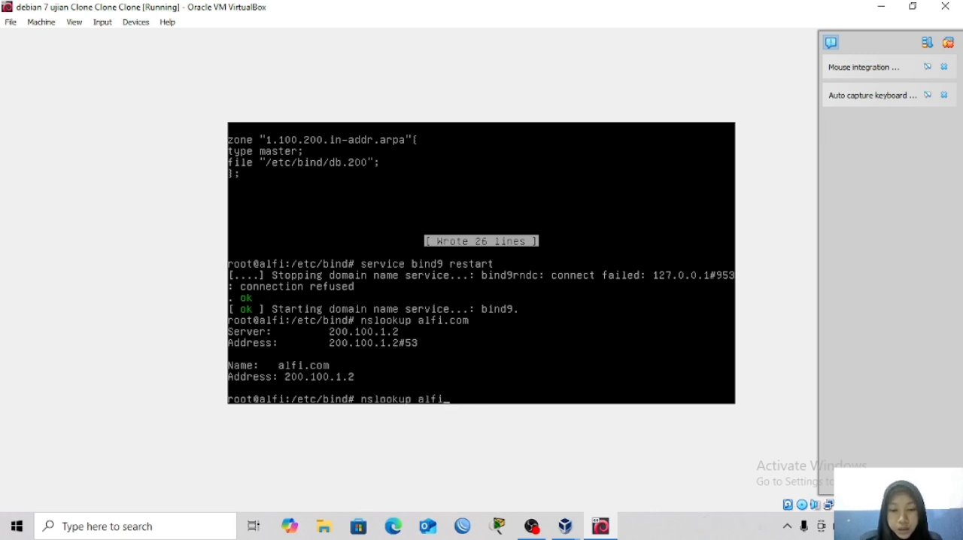
{"action": "type", "text": "silfia"}
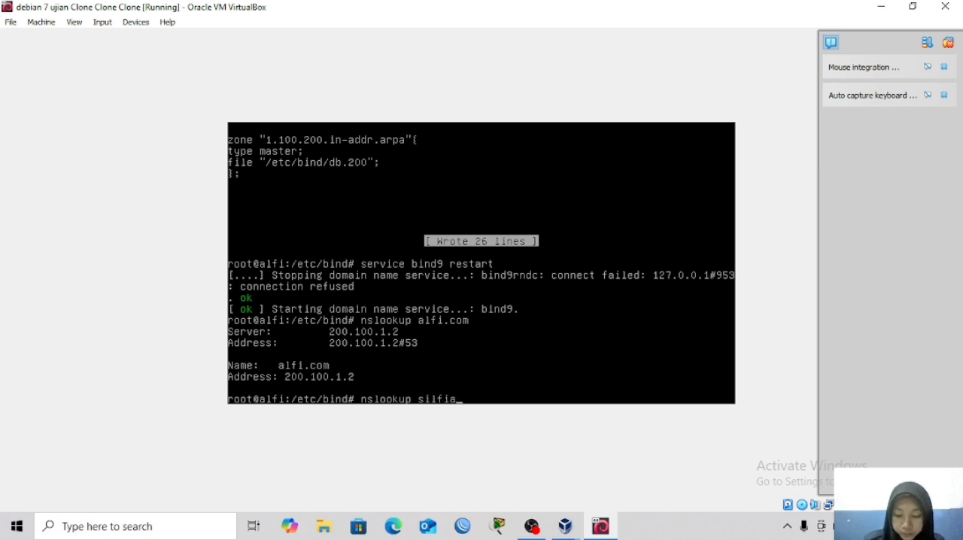
{"action": "type", "text": ".or.id"}
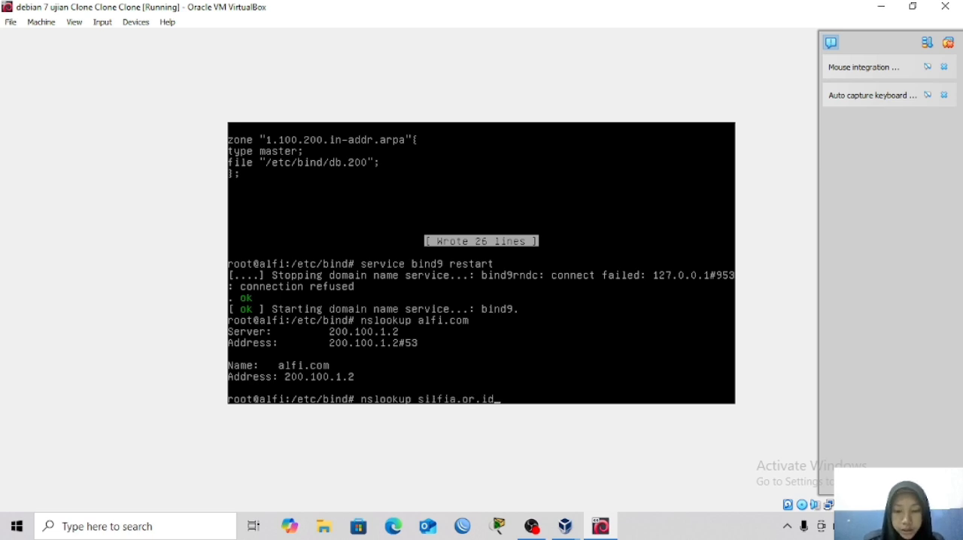
{"action": "key", "text": "Return"}
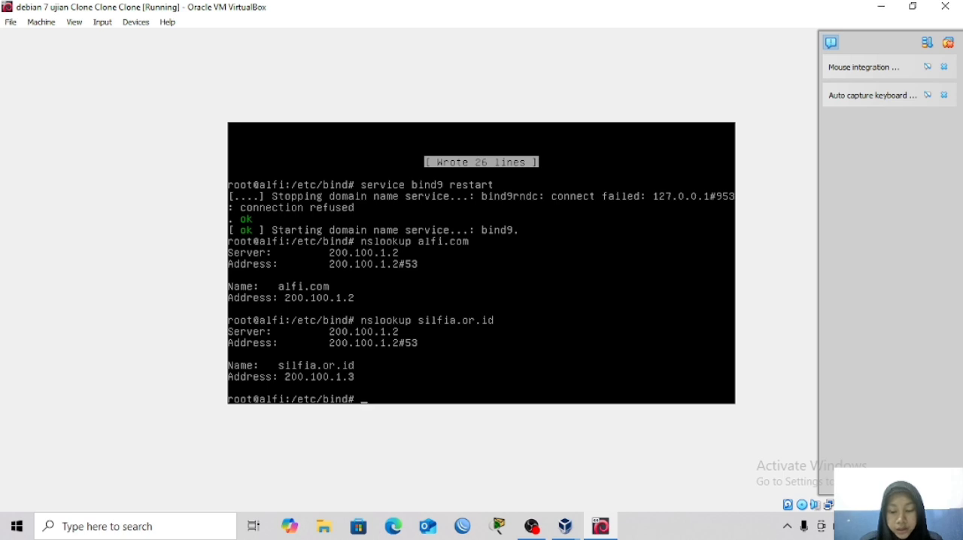
Run a reverse DNS lookup of the address 200.100.1.2 with nslookup.
{"action": "key", "text": "Up"}
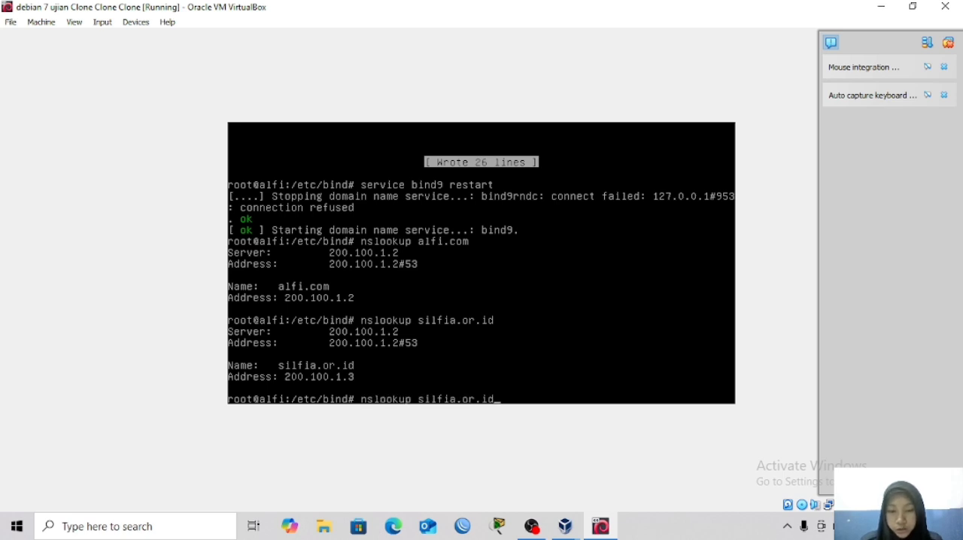
{"action": "key", "text": "BackSpace"}
{"action": "key", "text": "BackSpace"}
{"action": "key", "text": "BackSpace"}
{"action": "key", "text": "BackSpace"}
{"action": "key", "text": "BackSpace"}
{"action": "key", "text": "BackSpace"}
{"action": "key", "text": "BackSpace"}
{"action": "key", "text": "BackSpace"}
{"action": "key", "text": "BackSpace"}
{"action": "key", "text": "BackSpace"}
{"action": "key", "text": "BackSpace"}
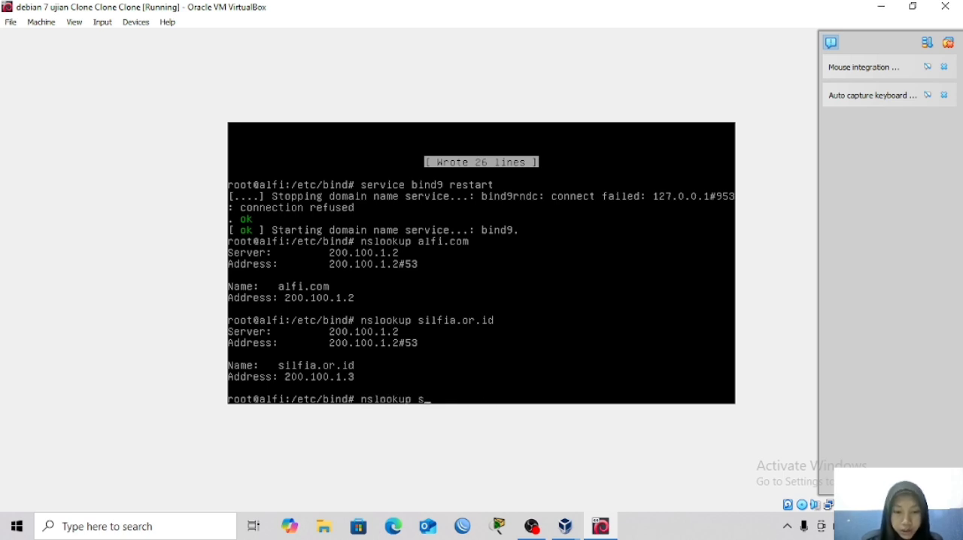
{"action": "key", "text": "BackSpace"}
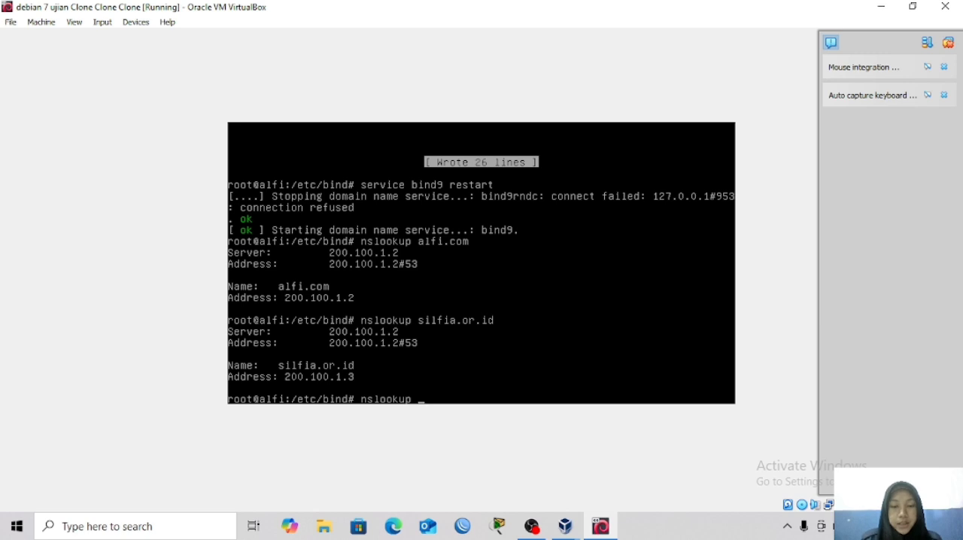
{"action": "type", "text": "200."}
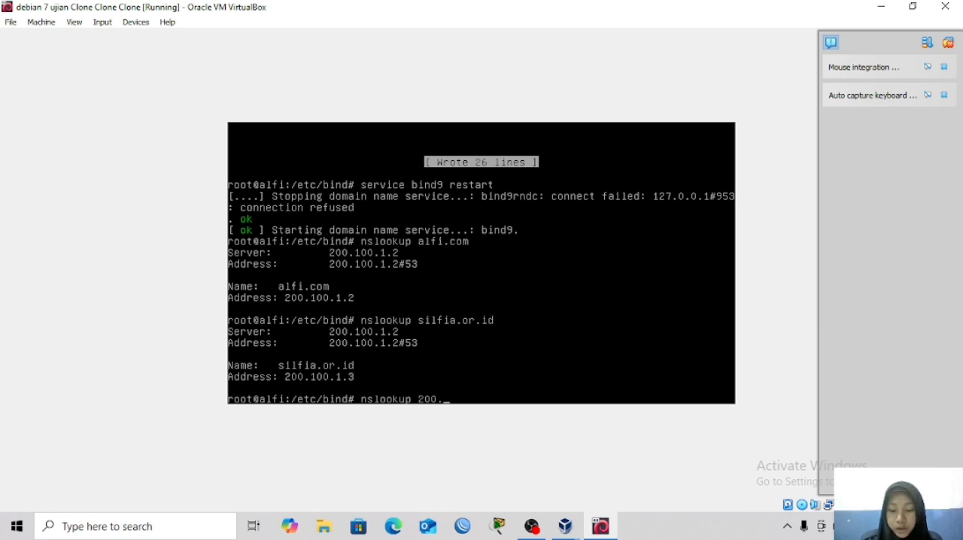
{"action": "type", "text": "100.1."}
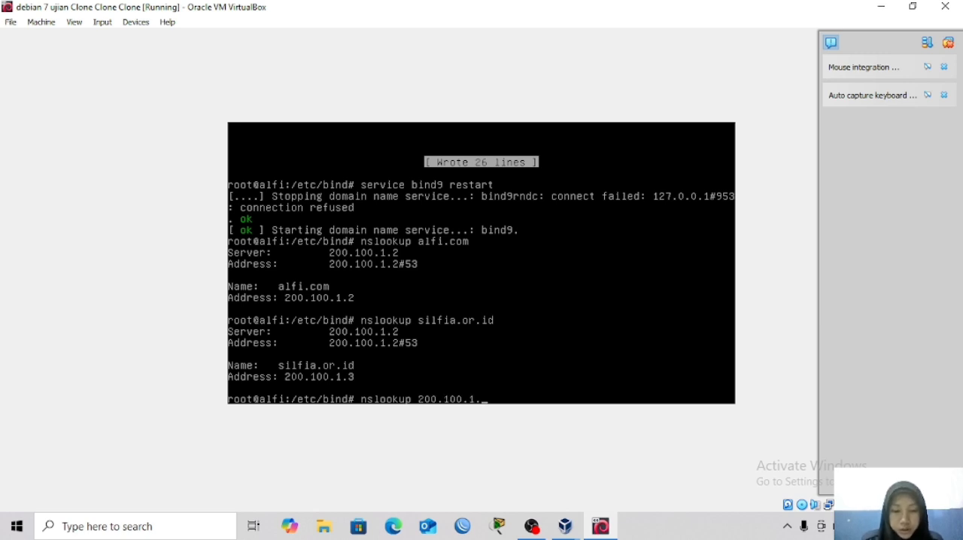
{"action": "type", "text": "2"}
{"action": "key", "text": "Return"}
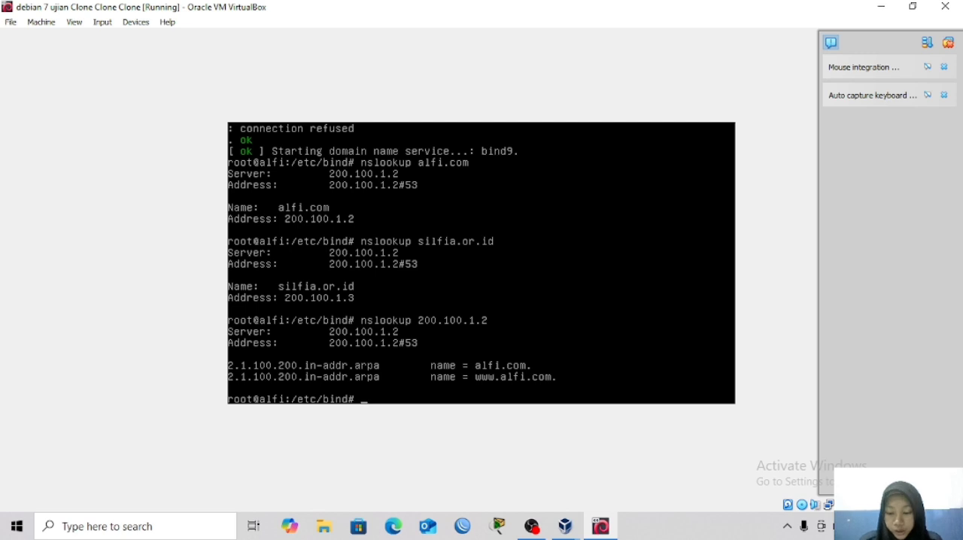
Run a reverse DNS lookup of the address 200.100.1.3 with nslookup.
{"action": "key", "text": "Up"}
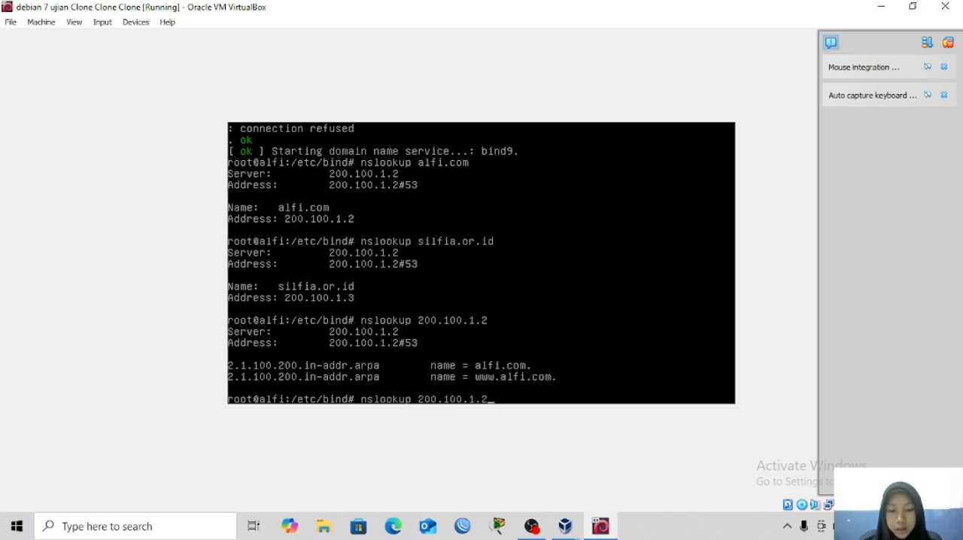
{"action": "key", "text": "BackSpace"}
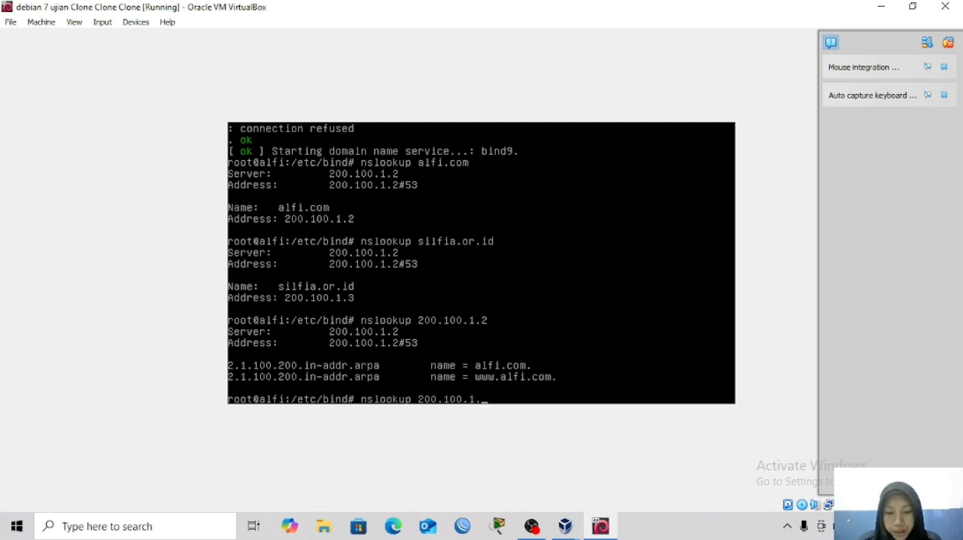
{"action": "type", "text": "3"}
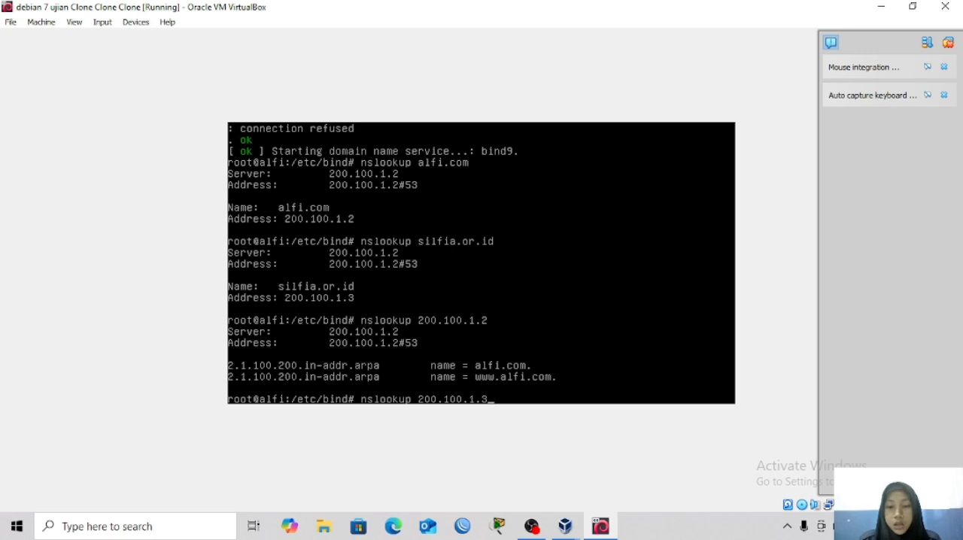
{"action": "key", "text": "Return"}
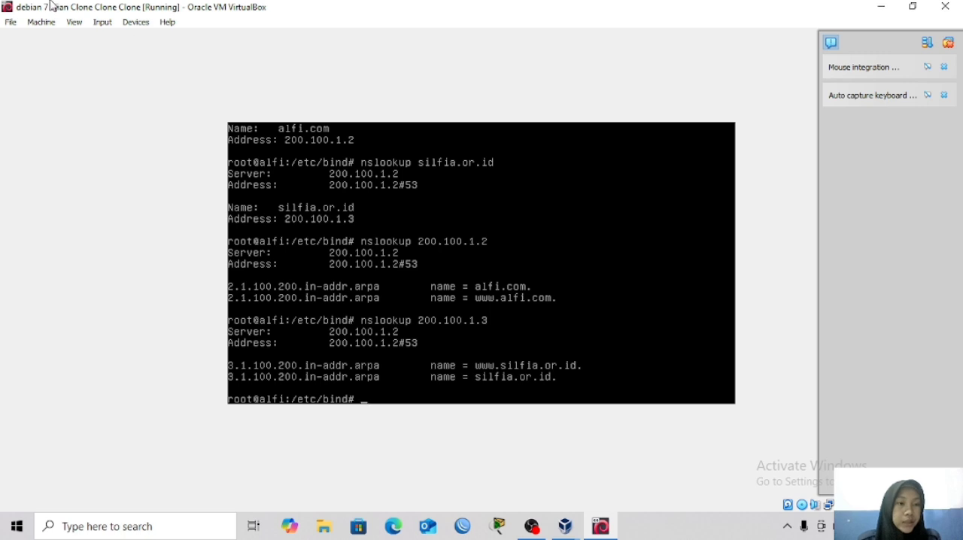
Load debian-7.11.0-amd64-DVD-2.iso into the virtual machine's IDE optical drive and apply the storage settings.
{"action": "left_click", "coordinate": [42, 25]}
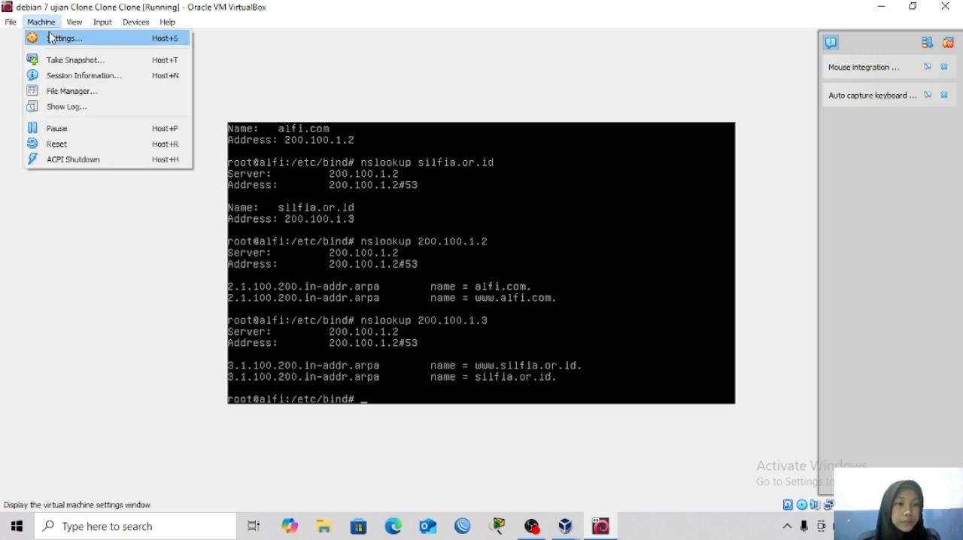
{"action": "key", "text": "Escape"}
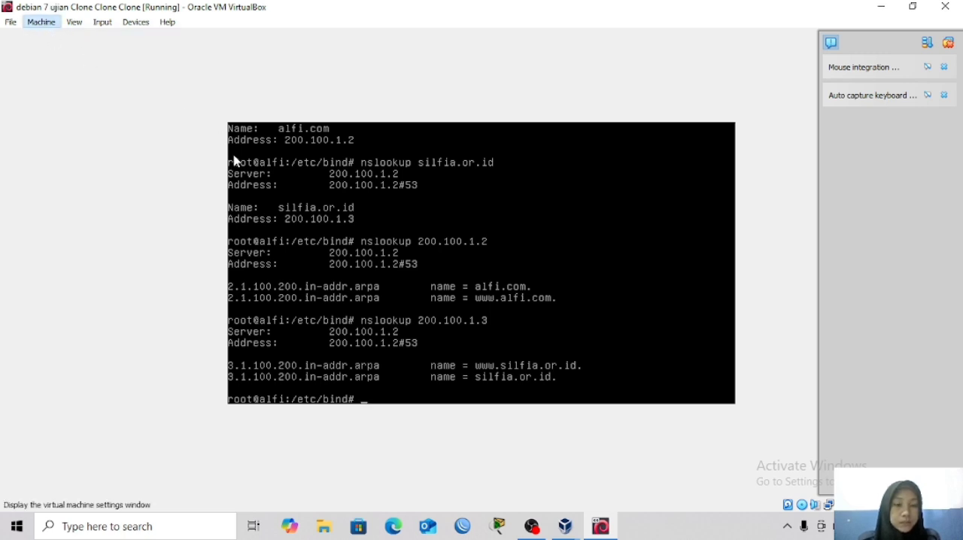
{"action": "left_click", "coordinate": [303, 191]}
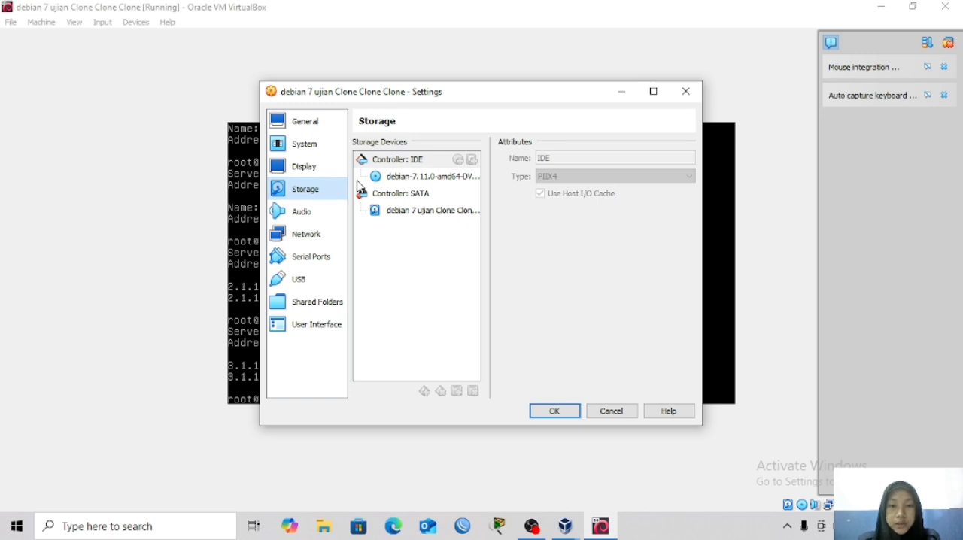
{"action": "left_click", "coordinate": [375, 177]}
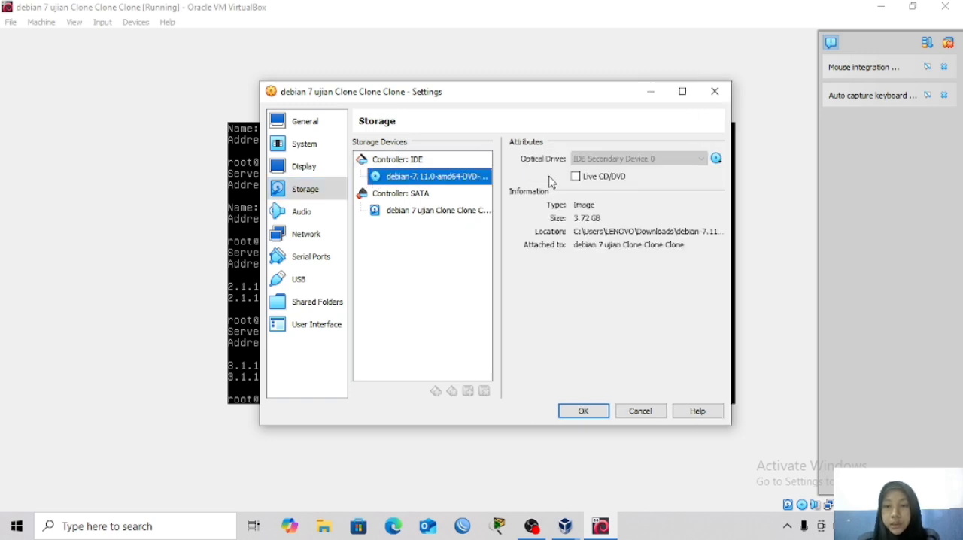
{"action": "left_click", "coordinate": [716, 159]}
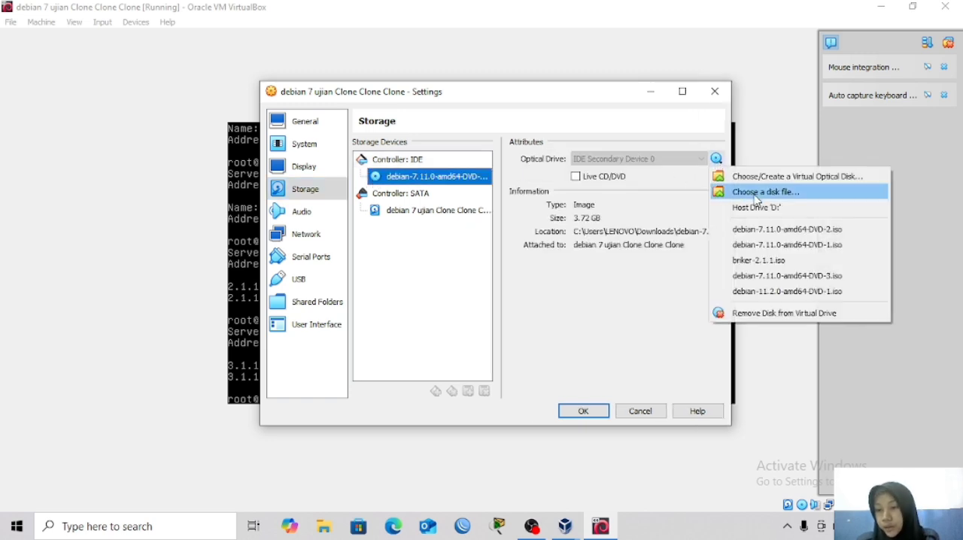
{"action": "left_click", "coordinate": [766, 230]}
{"action": "left_click", "coordinate": [582, 411]}
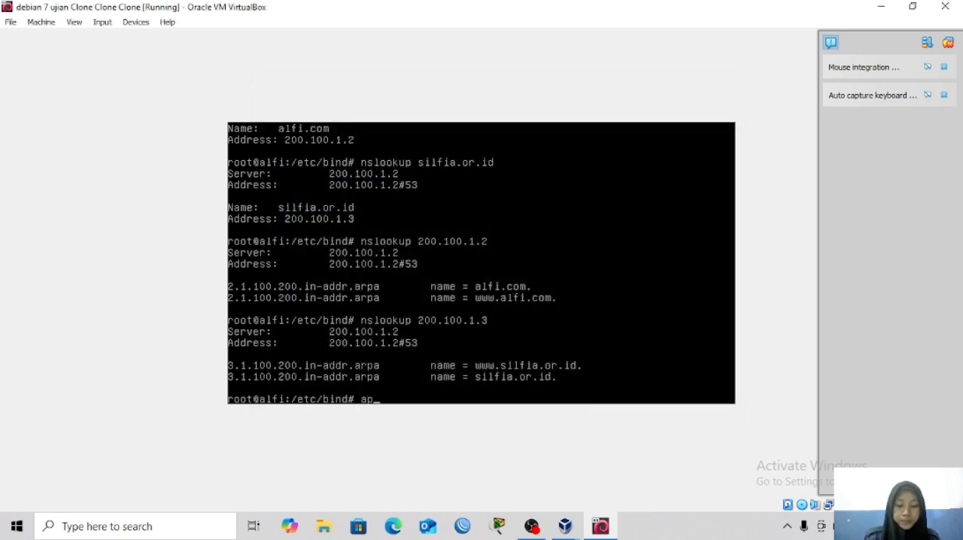
Identify the inserted Debian disc with apt-cdrom ident.
{"action": "type", "text": "t"}
{"action": "type", "text": "-cd"}
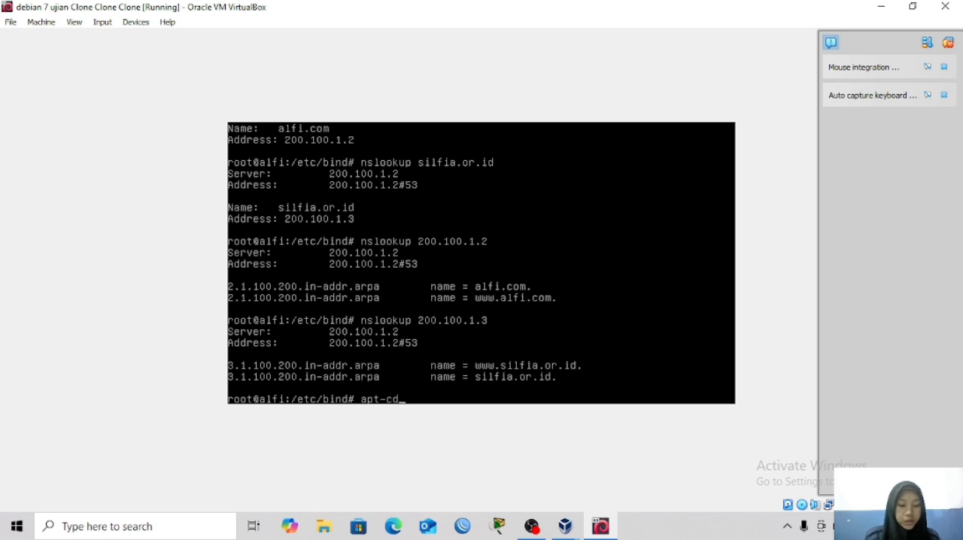
{"action": "key", "text": "Tab"}
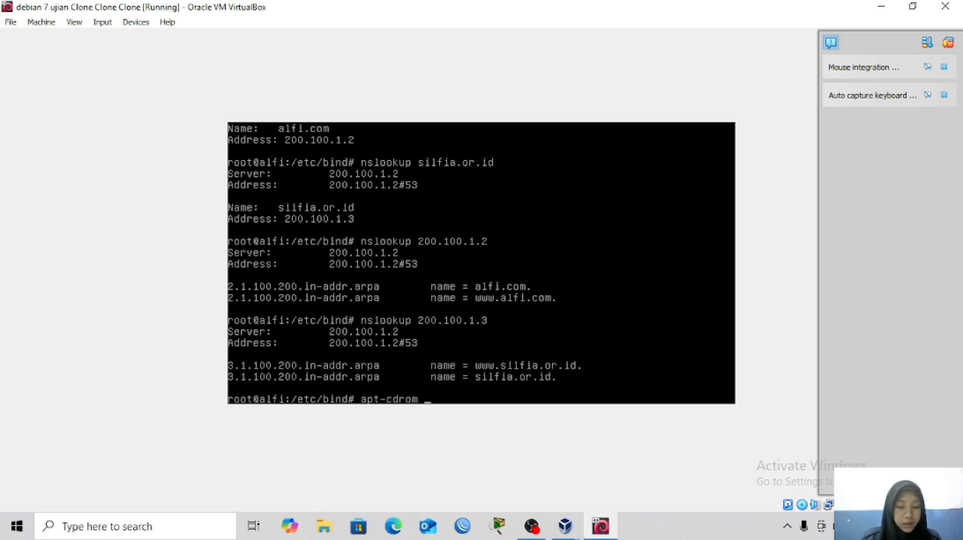
{"action": "type", "text": "u"}
{"action": "key", "text": "BackSpace"}
{"action": "type", "text": "ident"}
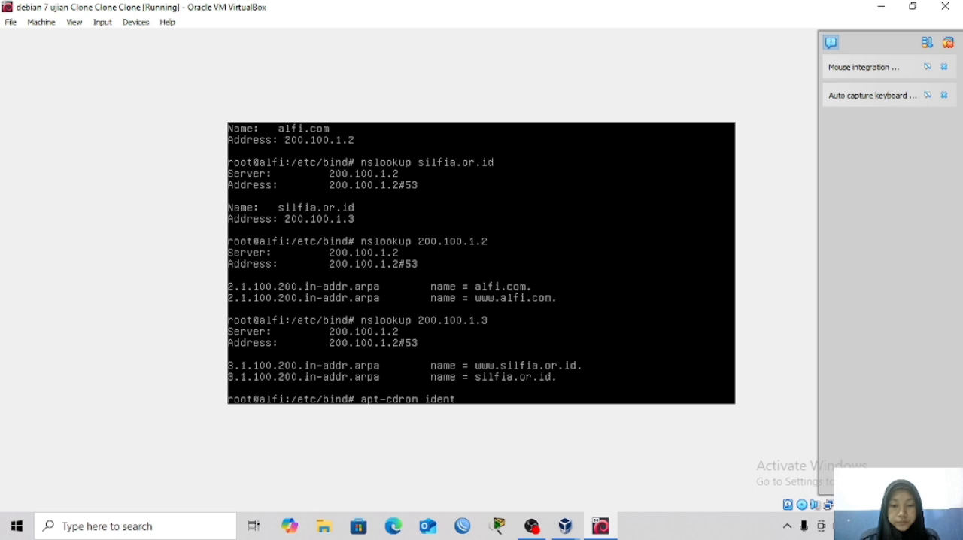
{"action": "key", "text": "Return"}
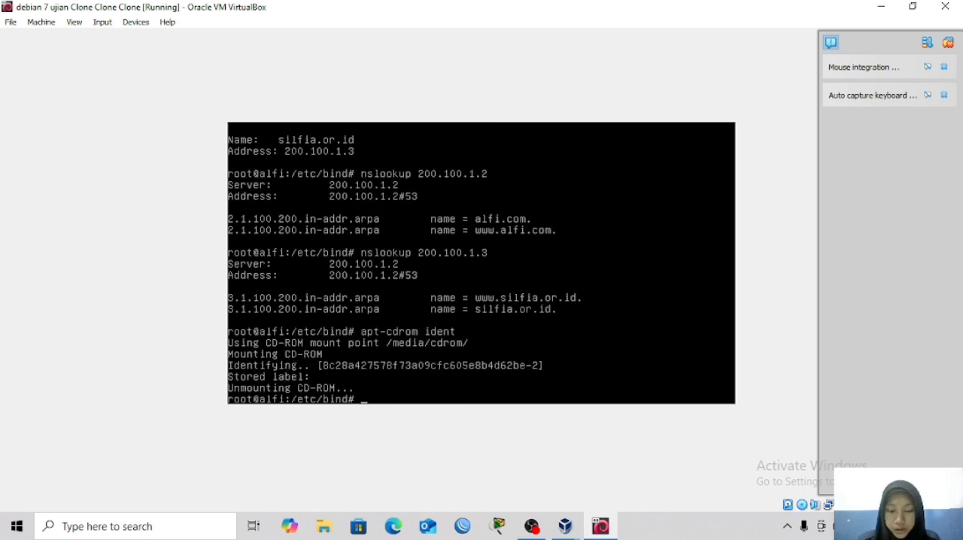
Register the inserted Debian DVD as a package source with apt-cdrom add.
{"action": "key", "text": "Up"}
{"action": "key", "text": "BackSpace"}
{"action": "key", "text": "BackSpace"}
{"action": "key", "text": "BackSpace"}
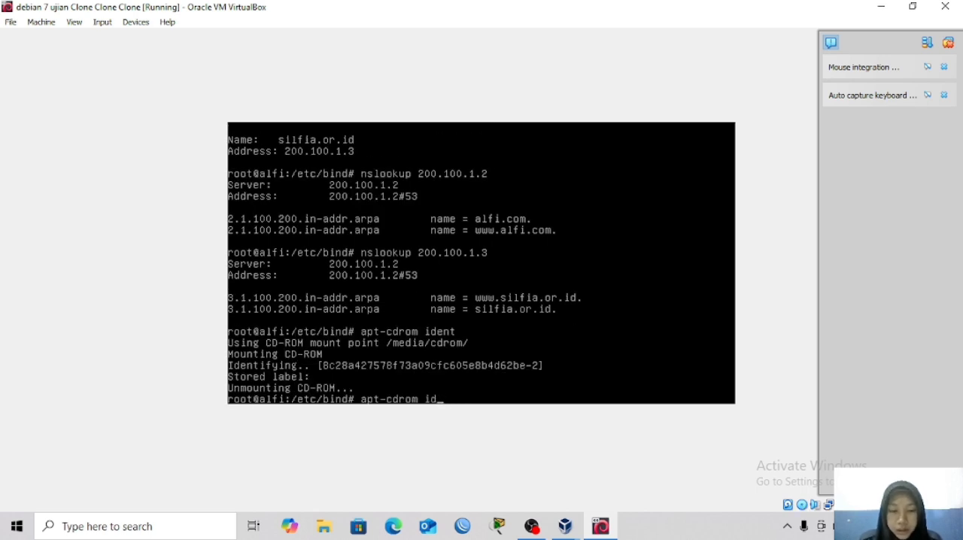
{"action": "key", "text": "BackSpace"}
{"action": "key", "text": "BackSpace"}
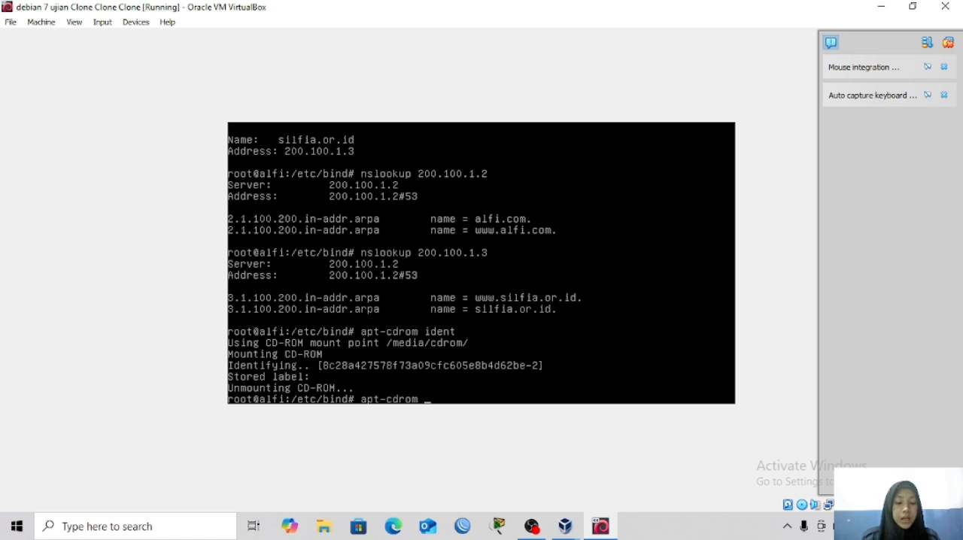
{"action": "type", "text": "add"}
{"action": "key", "text": "Return"}
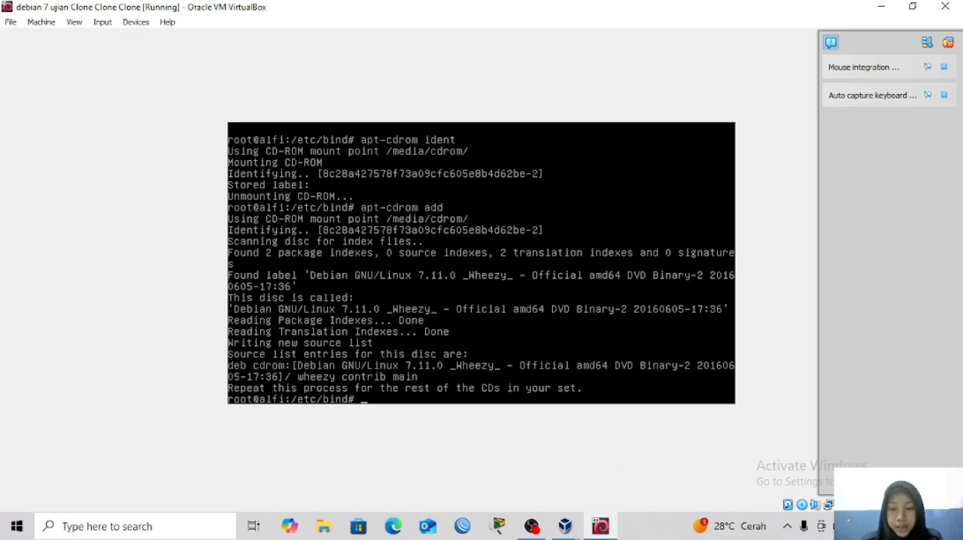
Install the proftpd package with apt-get and accept the additional disk space it needs.
{"action": "mouse_move", "coordinate": [594, 532]}
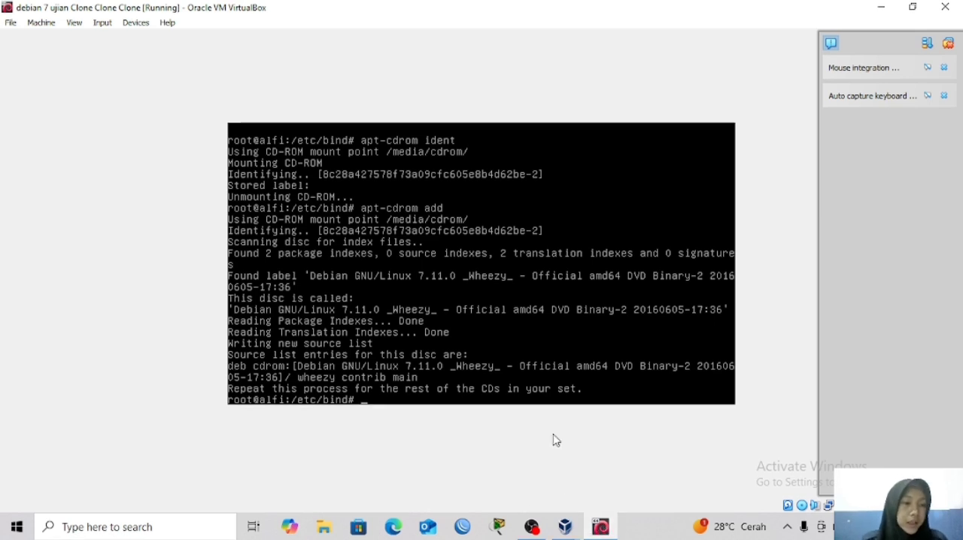
{"action": "type", "text": "ap"}
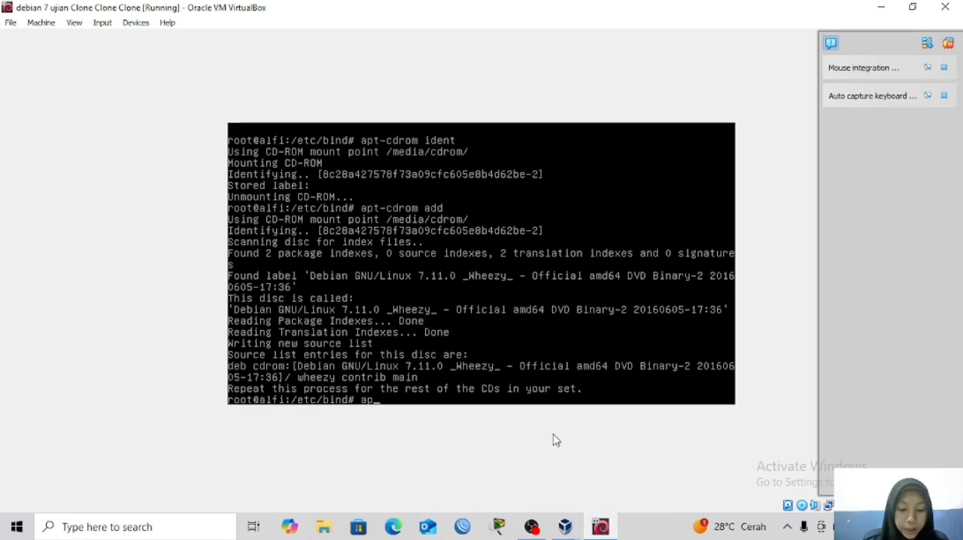
{"action": "type", "text": "t-"}
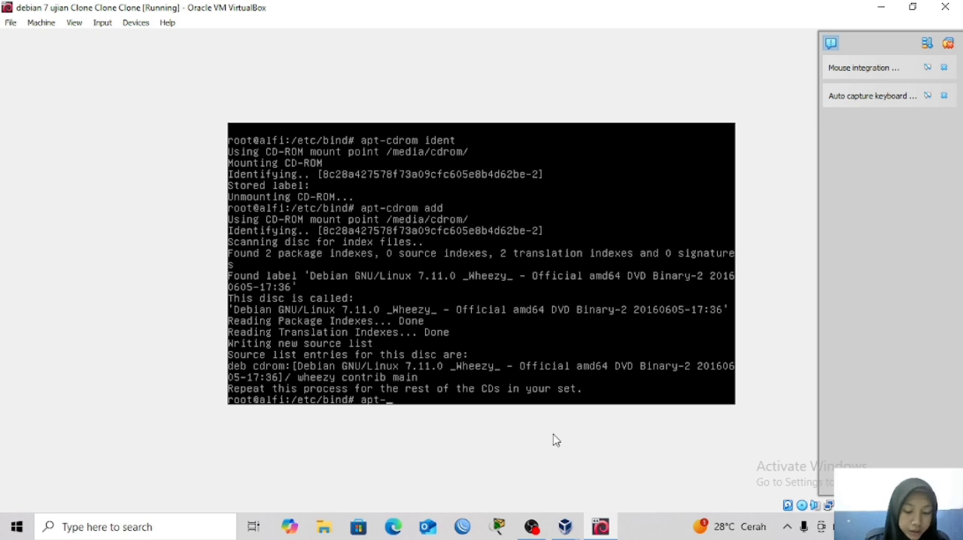
{"action": "type", "text": "get"}
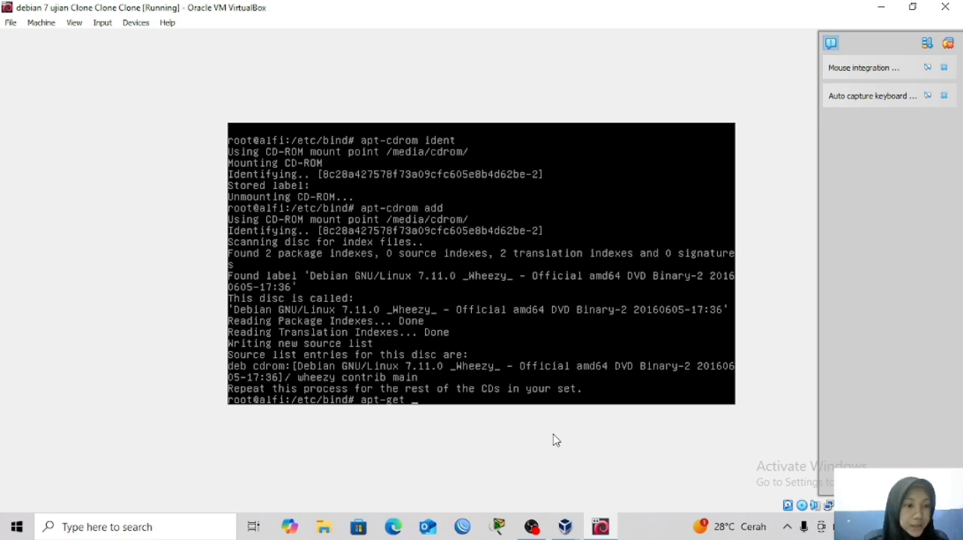
{"action": "type", "text": " install "}
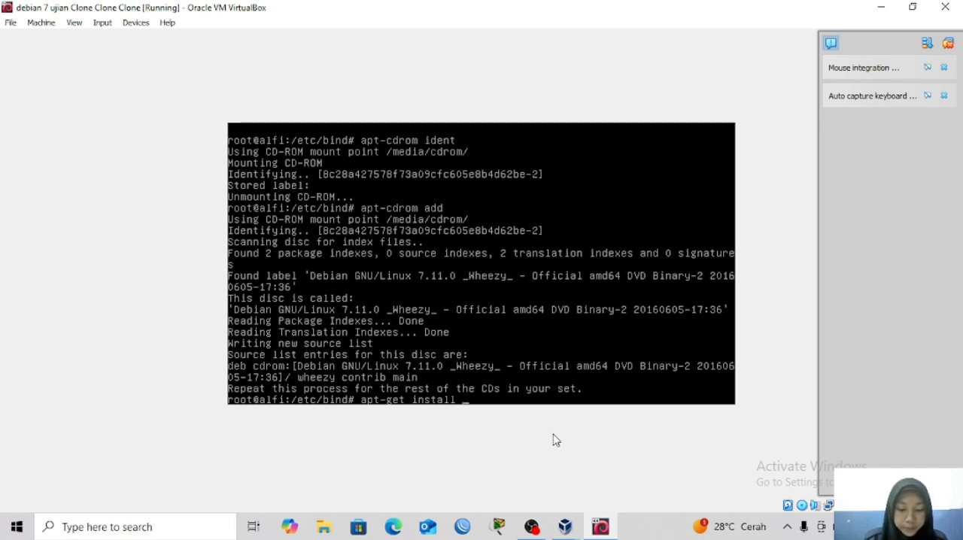
{"action": "type", "text": "prof"}
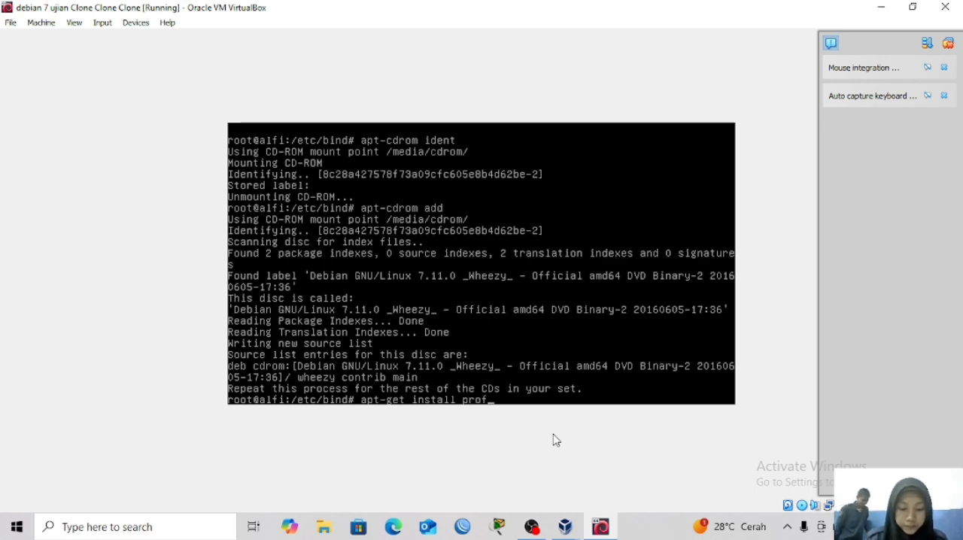
{"action": "type", "text": "tpd"}
{"action": "key", "text": "Return"}
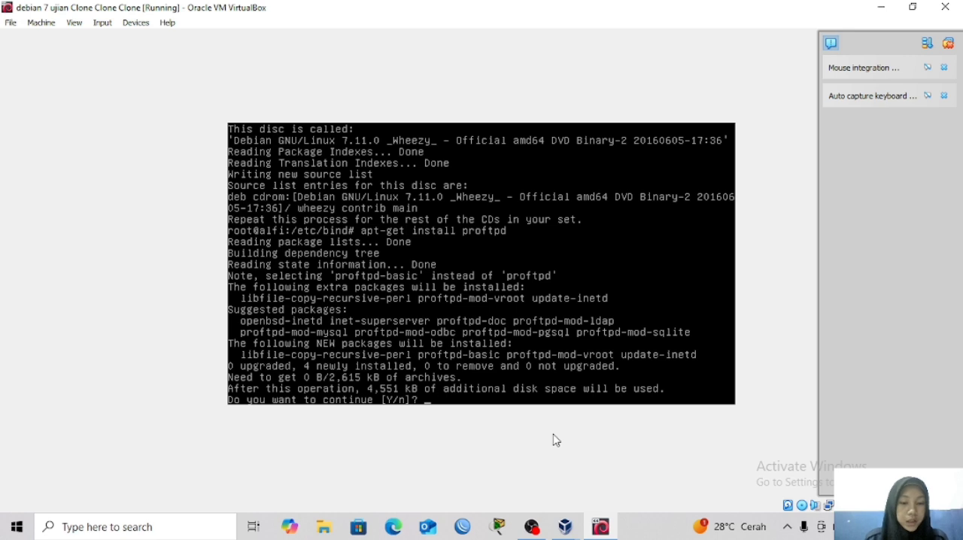
{"action": "type", "text": "y"}
{"action": "key", "text": "Return"}
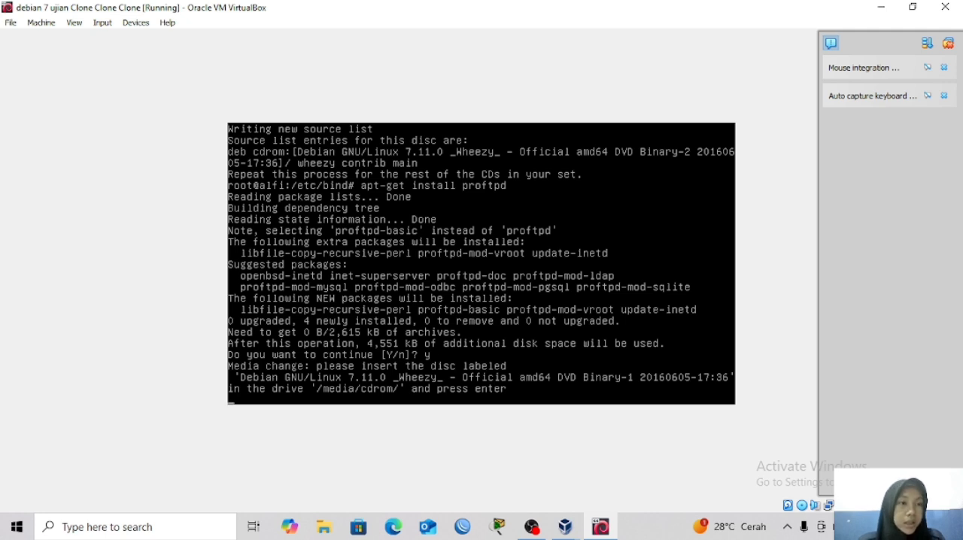
Load debian-7.11.0-amd64-DVD-1.iso into the virtual machine's IDE optical drive and resume the package installation.
{"action": "left_click", "coordinate": [47, 28]}
{"action": "key", "text": "Escape"}
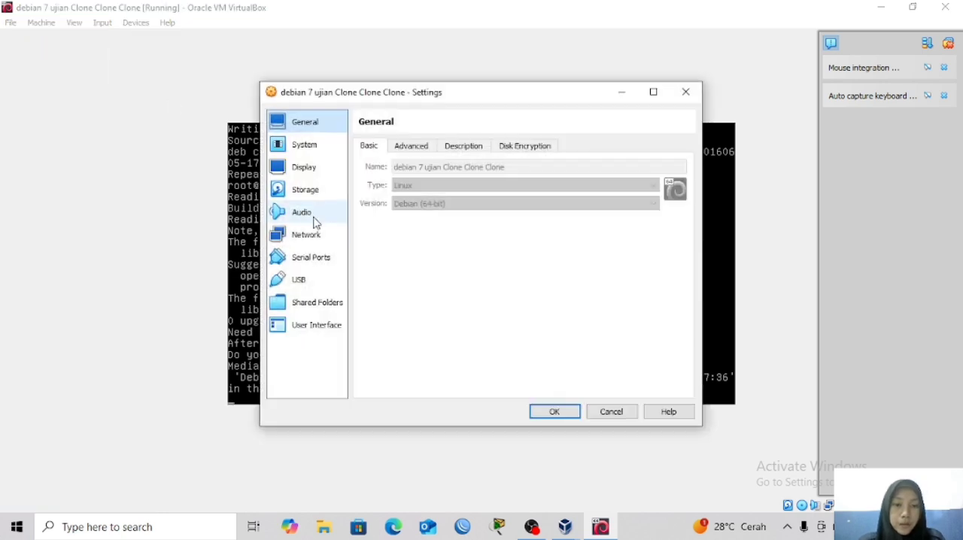
{"action": "left_click", "coordinate": [307, 194]}
{"action": "left_click", "coordinate": [380, 179]}
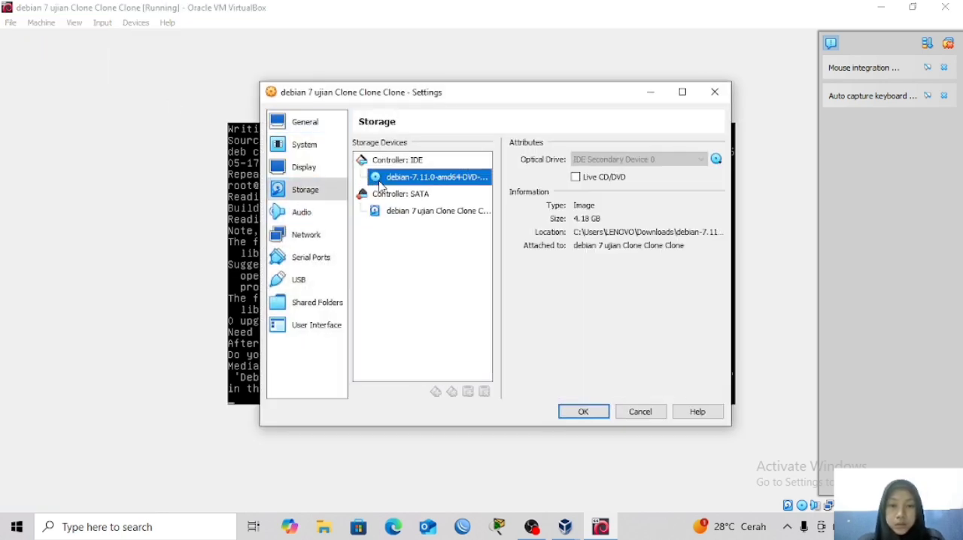
{"action": "left_click", "coordinate": [717, 159]}
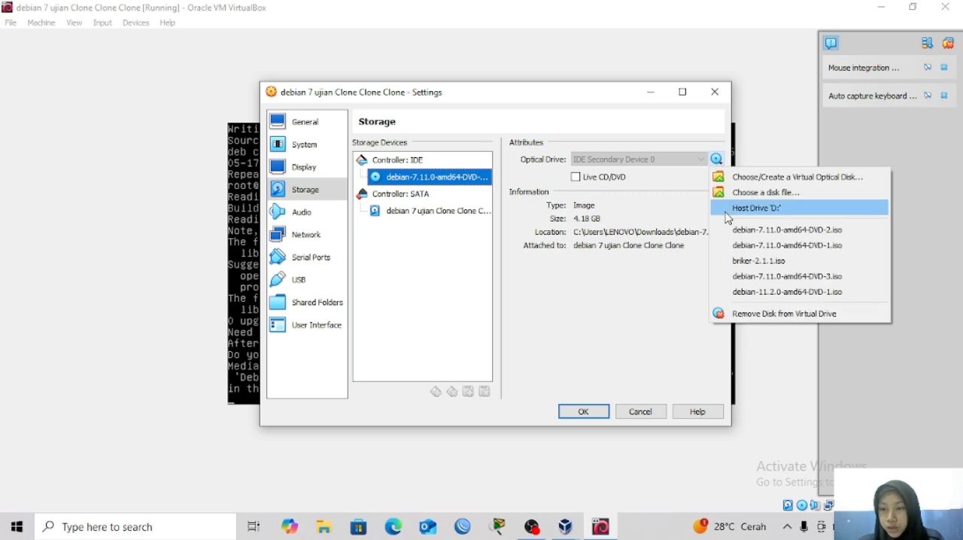
{"action": "left_click", "coordinate": [734, 246]}
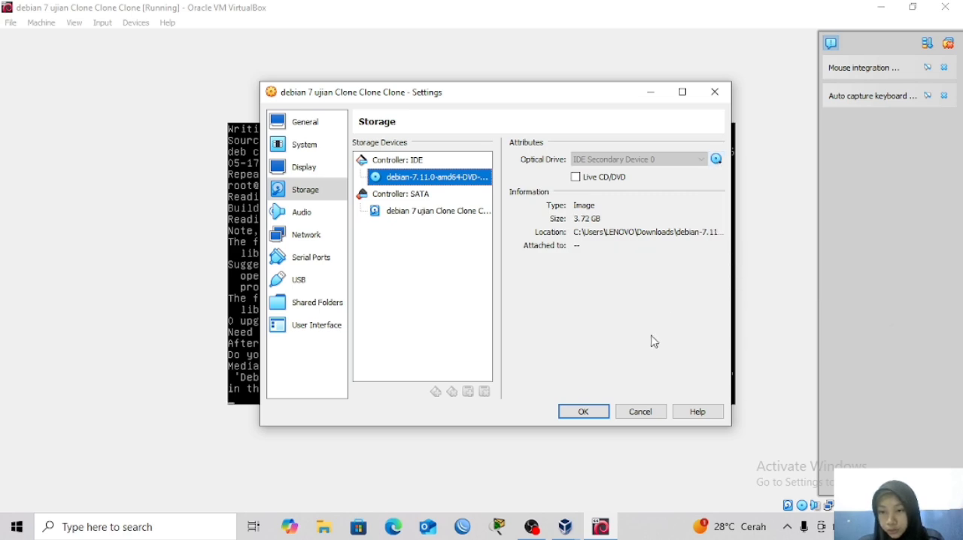
{"action": "left_click", "coordinate": [598, 413]}
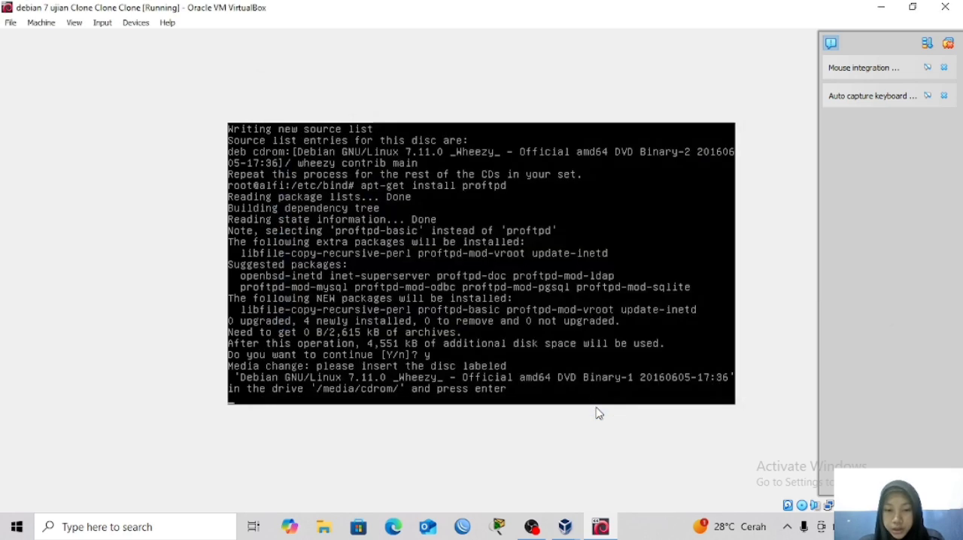
{"action": "key", "text": "Return"}
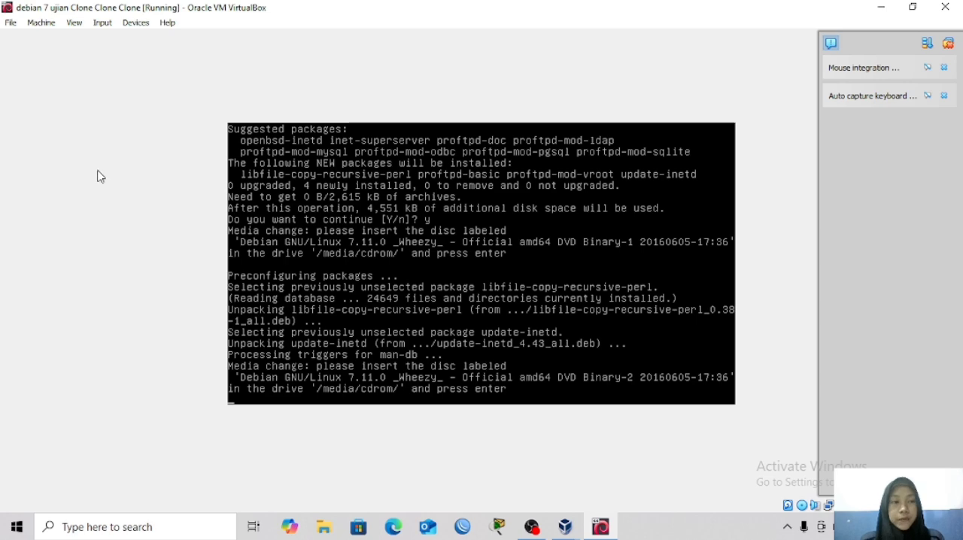
Swap the disc in the virtual machine's IDE optical drive for debian-7.11.0-amd64-DVD-2.iso and apply the storage settings.
{"action": "left_click", "coordinate": [41, 23]}
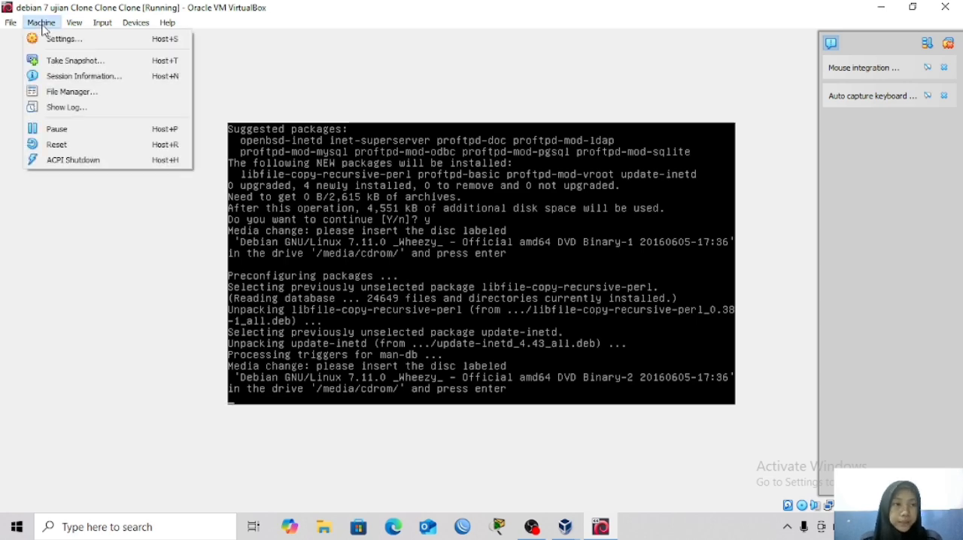
{"action": "left_click", "coordinate": [97, 37]}
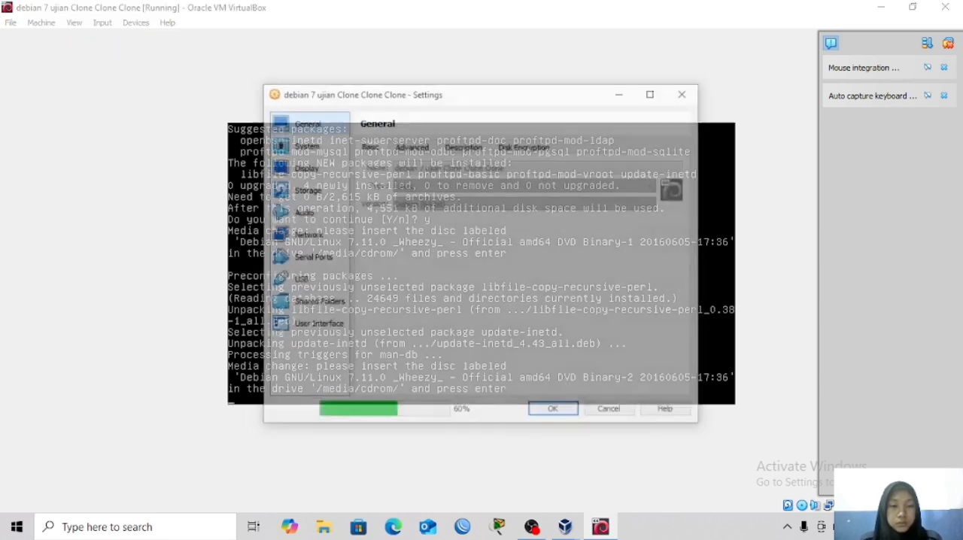
{"action": "left_click", "coordinate": [285, 189]}
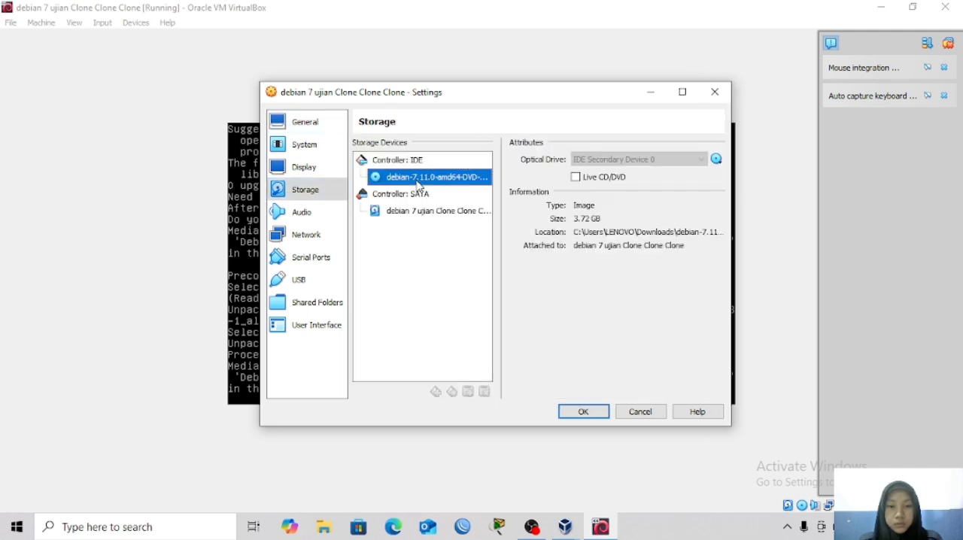
{"action": "left_click", "coordinate": [716, 159]}
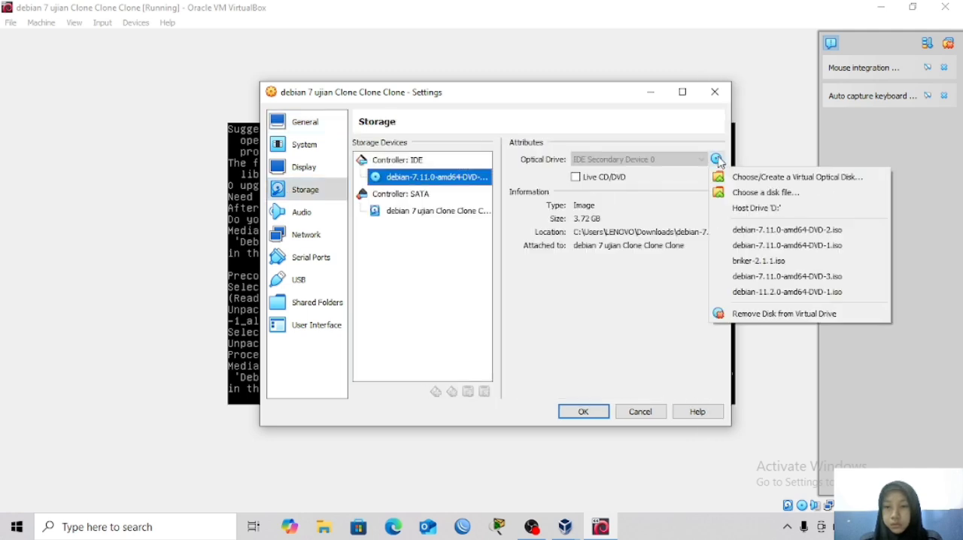
{"action": "left_click", "coordinate": [735, 232]}
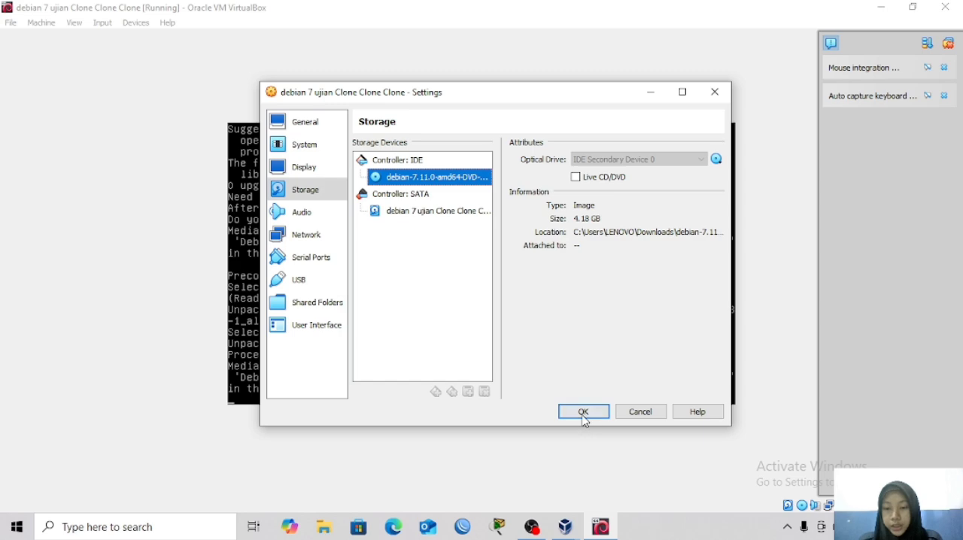
{"action": "left_click", "coordinate": [584, 414]}
Continue the proftpd installation and set ProFTPD to run as a standalone server.
{"action": "key", "text": "Return"}
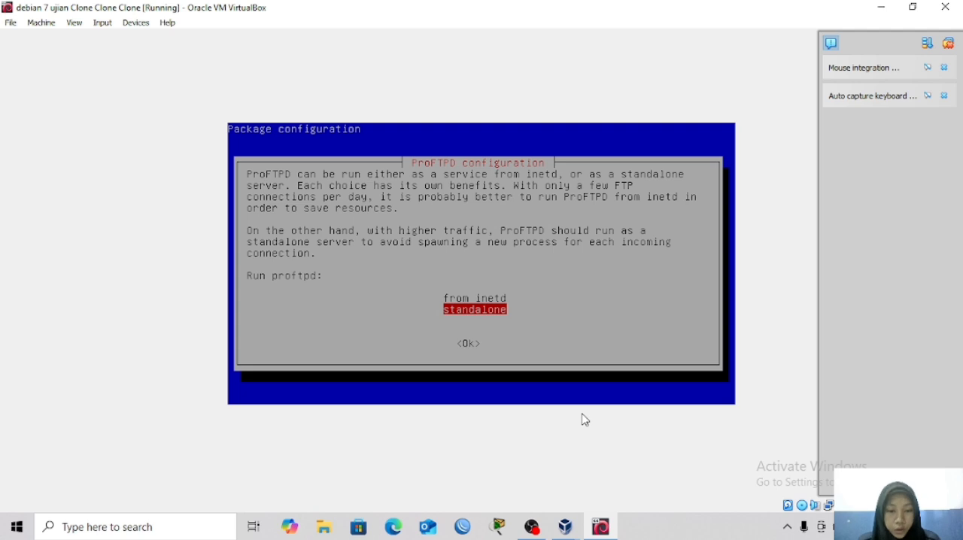
{"action": "key", "text": "Tab"}
{"action": "key", "text": "Return"}
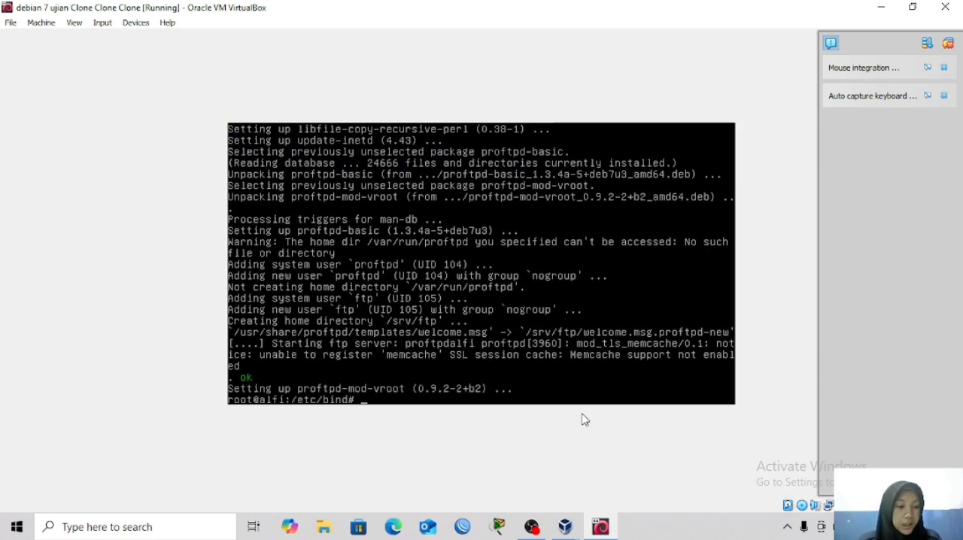
Open the configuration file /etc/proftpd/proftpd.conf in nano.
{"action": "type", "text": "nano"}
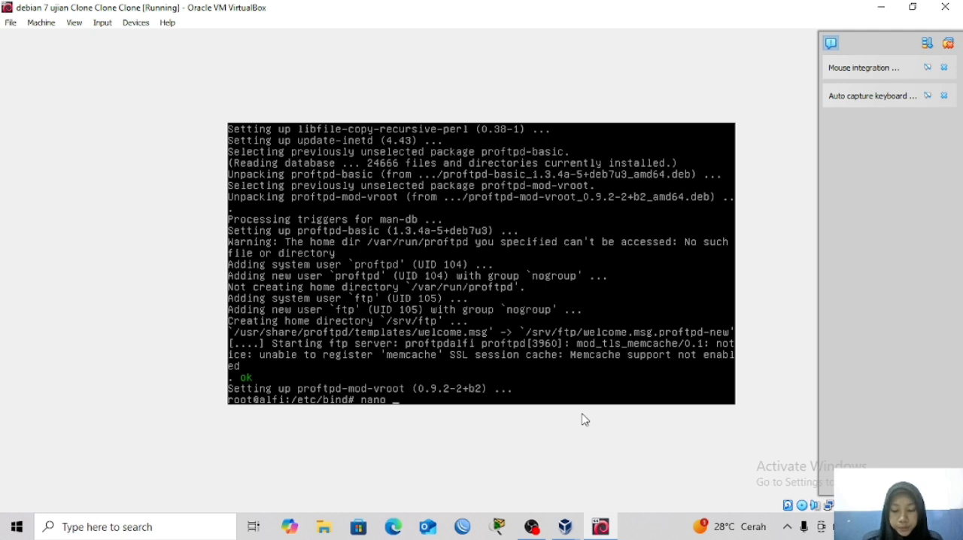
{"action": "type", "text": " /e"}
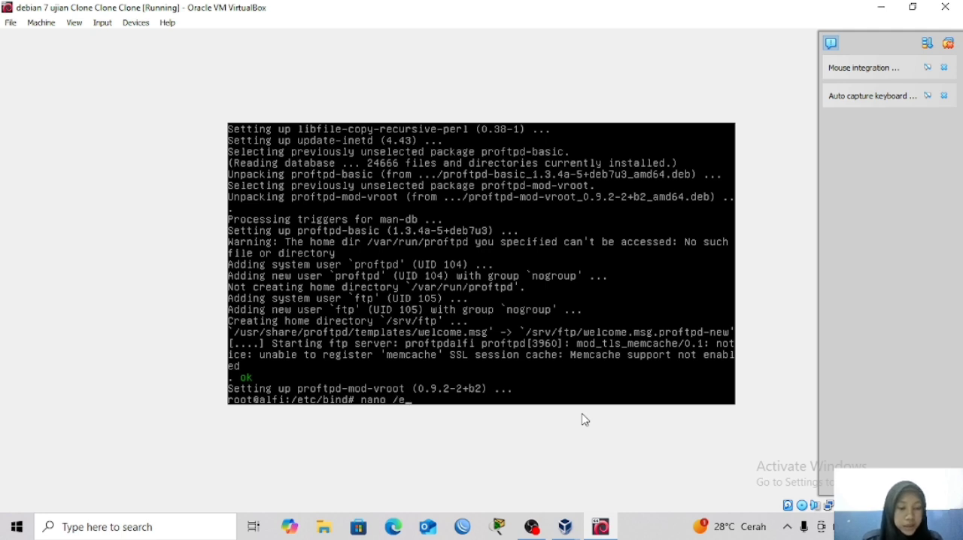
{"action": "type", "text": "tc/"}
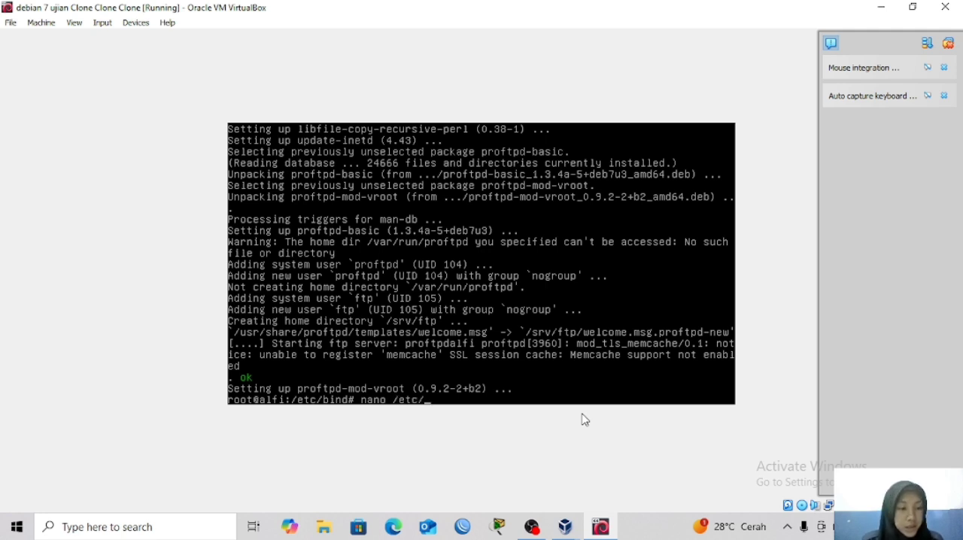
{"action": "type", "text": "prof"}
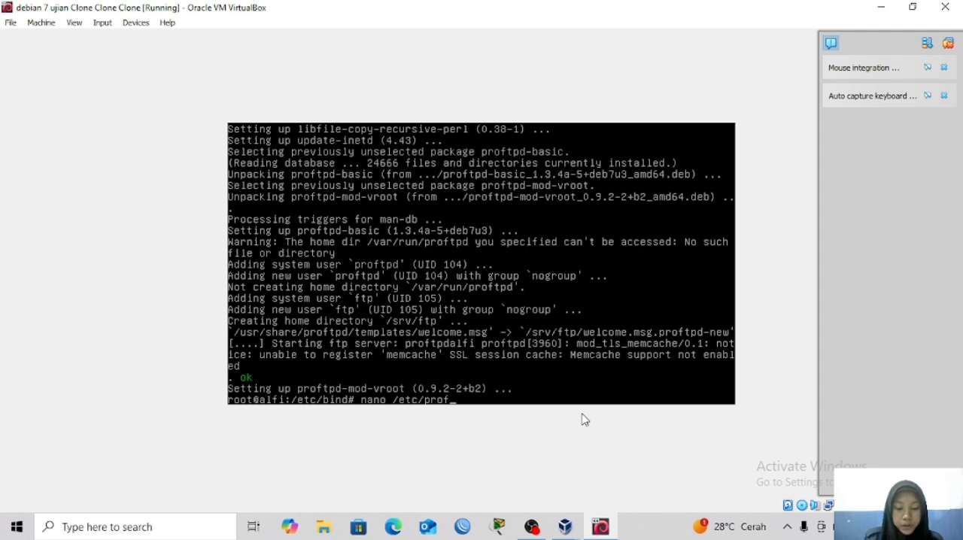
{"action": "type", "text": "tpd"}
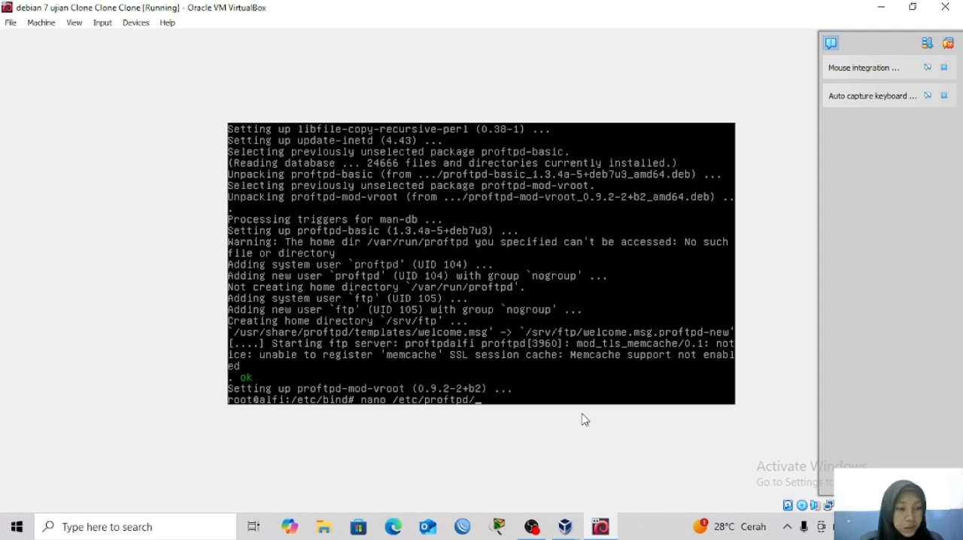
{"action": "type", "text": "/proft"}
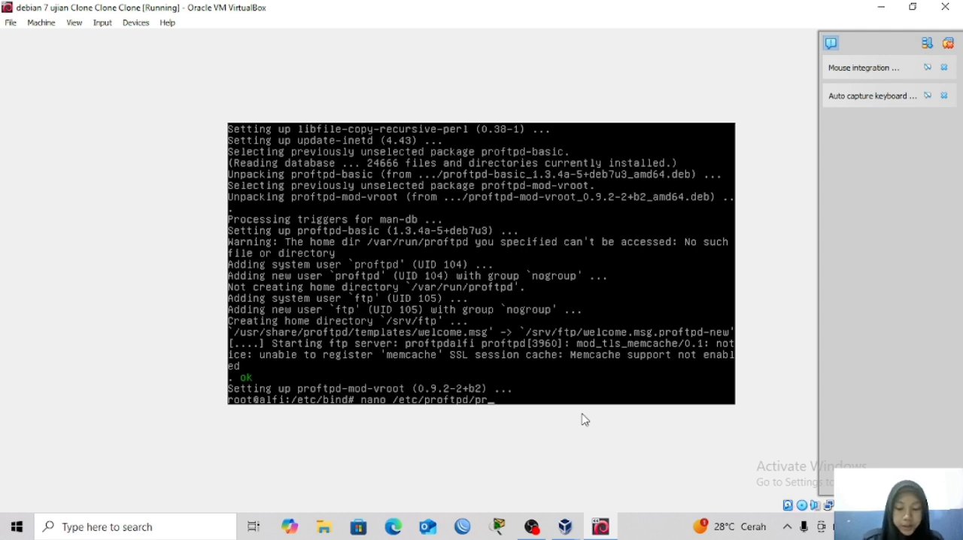
{"action": "key", "text": "Tab"}
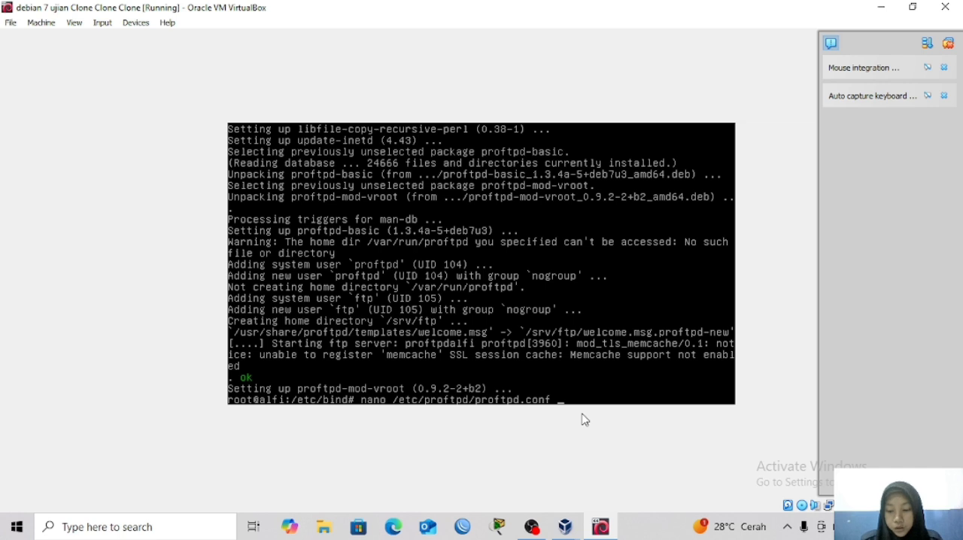
{"action": "key", "text": "Return"}
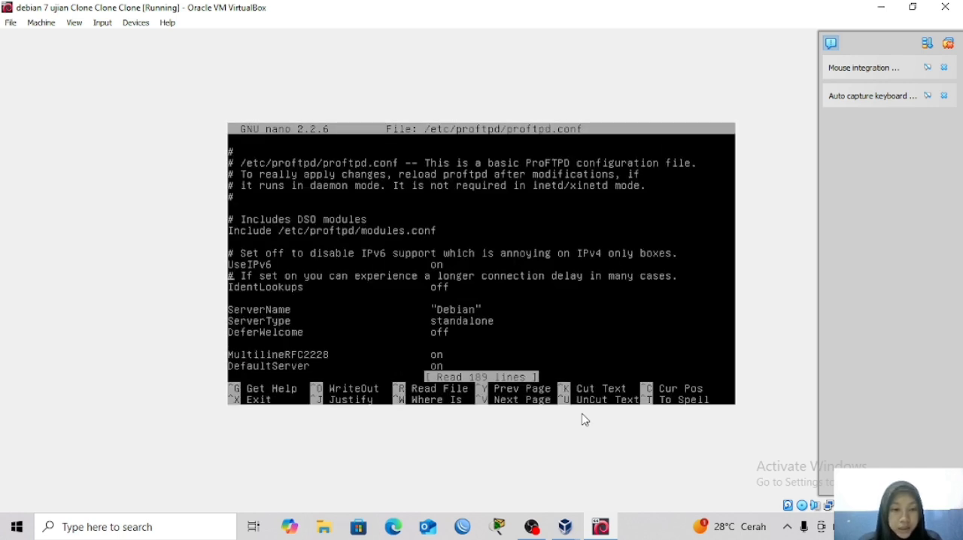
Set the ServerName value in proftpd.conf to "alfi.com".
{"action": "key", "text": "Down"}
{"action": "key", "text": "Down"}
{"action": "key", "text": "Down"}
{"action": "key", "text": "Down"}
{"action": "key", "text": "Down"}
{"action": "key", "text": "Down"}
{"action": "key", "text": "Down"}
{"action": "key", "text": "Down"}
{"action": "key", "text": "Down"}
{"action": "key", "text": "Down"}
{"action": "key", "text": "Down"}
{"action": "key", "text": "Down"}
{"action": "key", "text": "Down"}
{"action": "key", "text": "Down"}
{"action": "key", "text": "Right"}
{"action": "key", "text": "Right"}
{"action": "key", "text": "Right"}
{"action": "key", "text": "Right"}
{"action": "key", "text": "Right"}
{"action": "key", "text": "Right"}
{"action": "key", "text": "Right"}
{"action": "key", "text": "Right"}
{"action": "key", "text": "Right"}
{"action": "key", "text": "Right"}
{"action": "key", "text": "Right"}
{"action": "key", "text": "Right"}
{"action": "key", "text": "Right"}
{"action": "key", "text": "Right"}
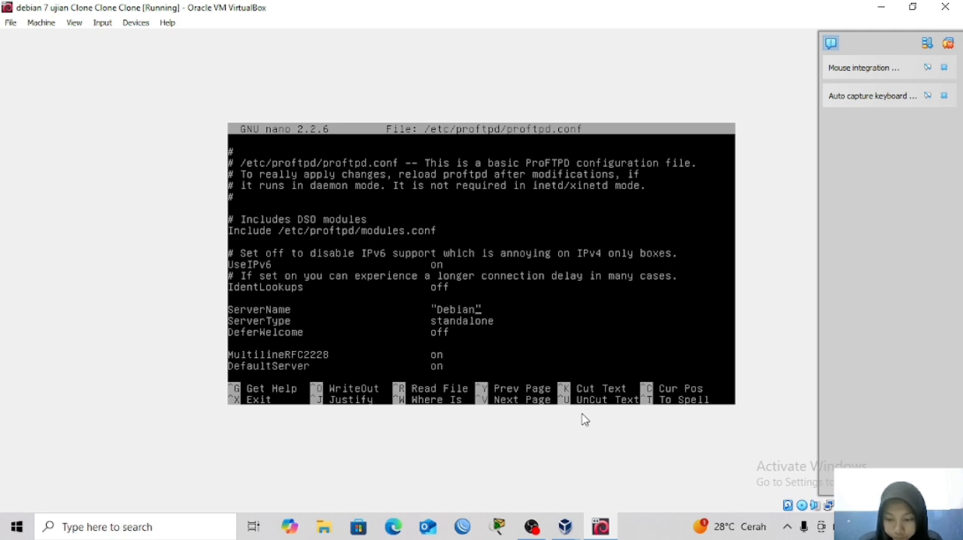
{"action": "key", "text": "BackSpace"}
{"action": "key", "text": "BackSpace"}
{"action": "key", "text": "BackSpace"}
{"action": "key", "text": "BackSpace"}
{"action": "key", "text": "BackSpace"}
{"action": "key", "text": "BackSpace"}
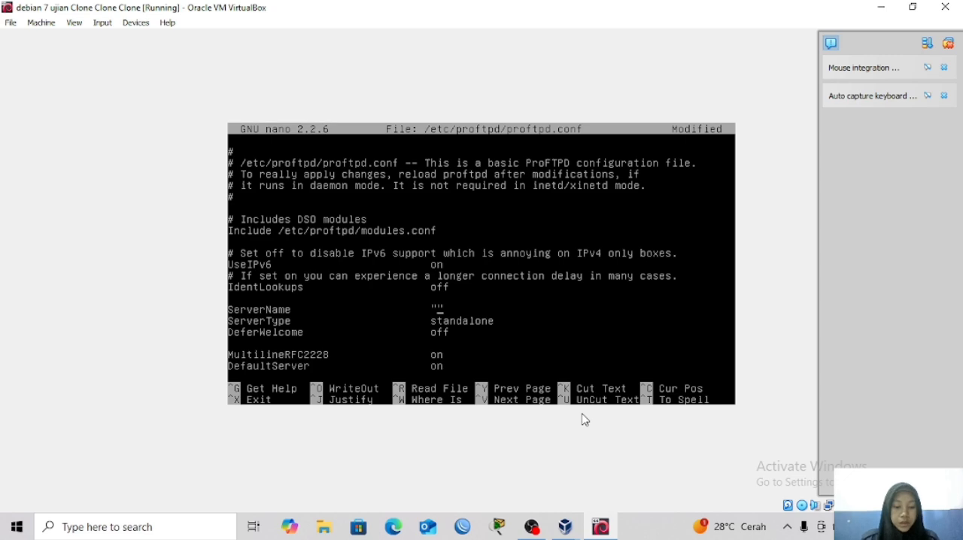
{"action": "type", "text": "alfi.co"}
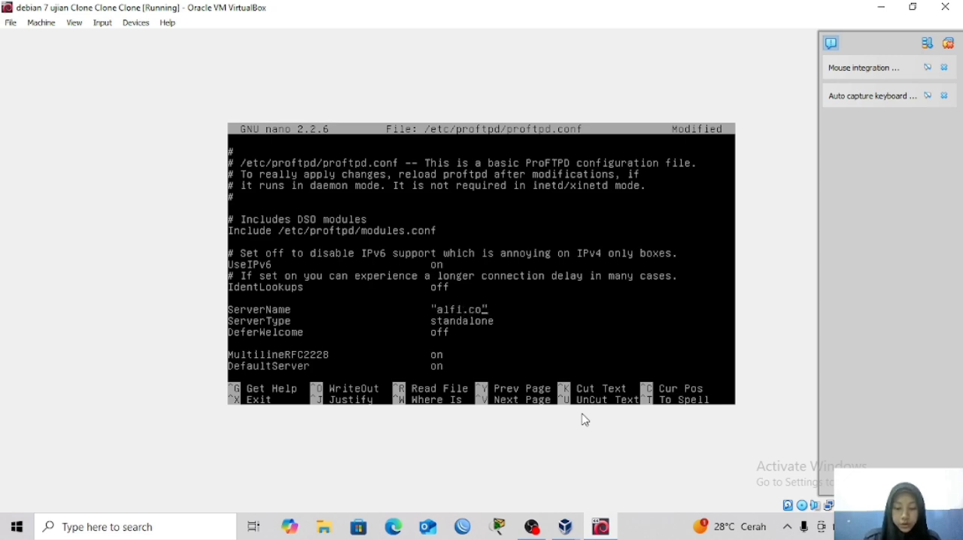
{"action": "type", "text": "m"}
Add the opening line <Anonymous /fileftp> at the end of proftpd.conf, below the Include /etc/proftpd/conf.d/ line.
{"action": "key", "text": "Down"}
{"action": "key", "text": "Down"}
{"action": "key", "text": "Down"}
{"action": "key", "text": "Down"}
{"action": "key", "text": "Down"}
{"action": "key", "text": "Down"}
{"action": "key", "text": "Down"}
{"action": "key", "text": "Down"}
{"action": "key", "text": "Down"}
{"action": "key", "text": "Down"}
{"action": "key", "text": "Down"}
{"action": "key", "text": "Down"}
{"action": "key", "text": "Down"}
{"action": "key", "text": "Down"}
{"action": "key", "text": "Down"}
{"action": "key", "text": "Down"}
{"action": "key", "text": "Down"}
{"action": "key", "text": "Down"}
{"action": "key", "text": "Down"}
{"action": "key", "text": "Down"}
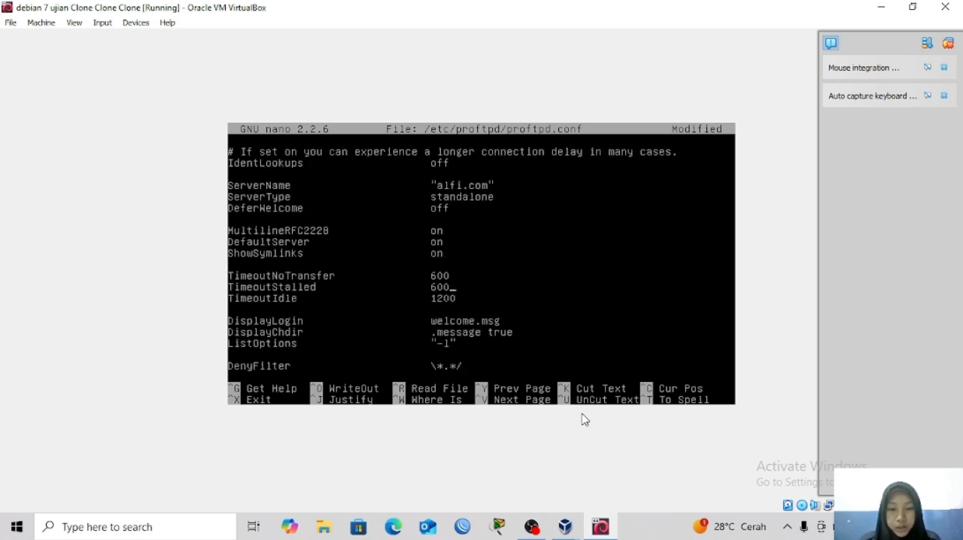
{"action": "key", "text": "Down"}
{"action": "key", "text": "Down"}
{"action": "key", "text": "Down"}
{"action": "key", "text": "Down"}
{"action": "key", "text": "Down"}
{"action": "key", "text": "Down"}
{"action": "key", "text": "Down"}
{"action": "key", "text": "Down"}
{"action": "key", "text": "Down"}
{"action": "key", "text": "Down"}
{"action": "key", "text": "Down"}
{"action": "key", "text": "Down"}
{"action": "key", "text": "Down"}
{"action": "key", "text": "Down"}
{"action": "key", "text": "Down"}
{"action": "key", "text": "Down"}
{"action": "key", "text": "Down"}
{"action": "key", "text": "Down"}
{"action": "key", "text": "Down"}
{"action": "key", "text": "Down"}
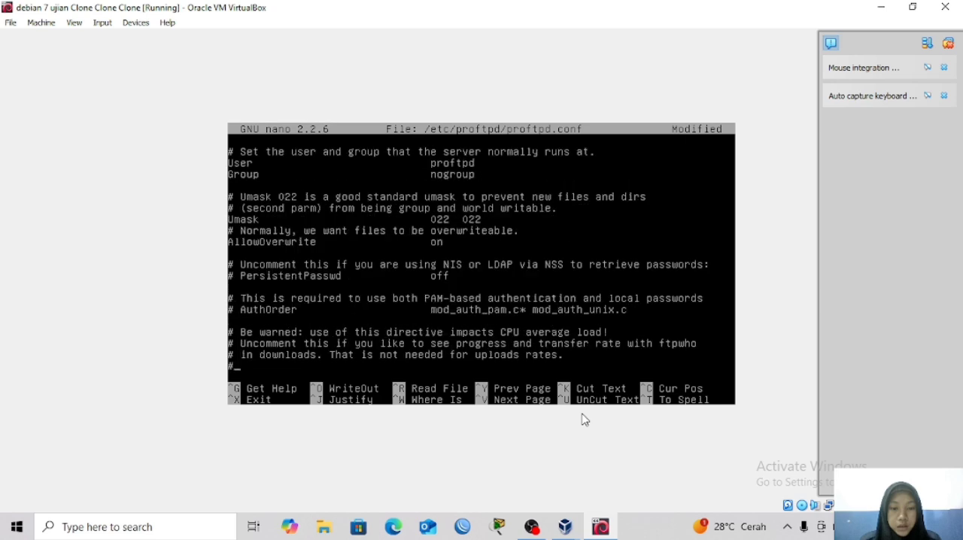
{"action": "key", "text": "Down"}
{"action": "key", "text": "Down"}
{"action": "key", "text": "Down"}
{"action": "key", "text": "Down"}
{"action": "key", "text": "Down"}
{"action": "key", "text": "Down"}
{"action": "key", "text": "Down"}
{"action": "key", "text": "Down"}
{"action": "key", "text": "Down"}
{"action": "key", "text": "Down"}
{"action": "key", "text": "Down"}
{"action": "key", "text": "Down"}
{"action": "key", "text": "Down"}
{"action": "key", "text": "Down"}
{"action": "key", "text": "Down"}
{"action": "key", "text": "Down"}
{"action": "key", "text": "Down"}
{"action": "key", "text": "Down"}
{"action": "key", "text": "Down"}
{"action": "key", "text": "Down"}
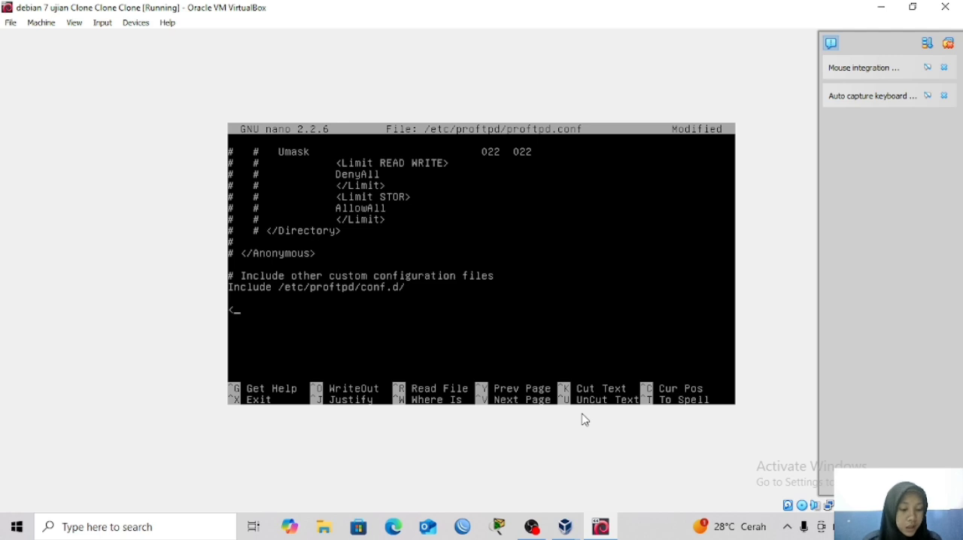
{"action": "type", "text": "Anony"}
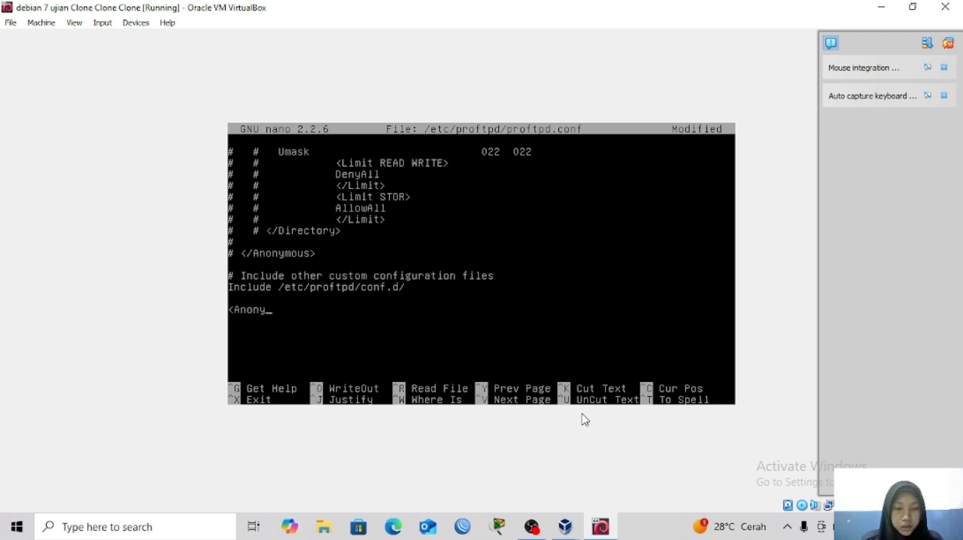
{"action": "type", "text": "mous"}
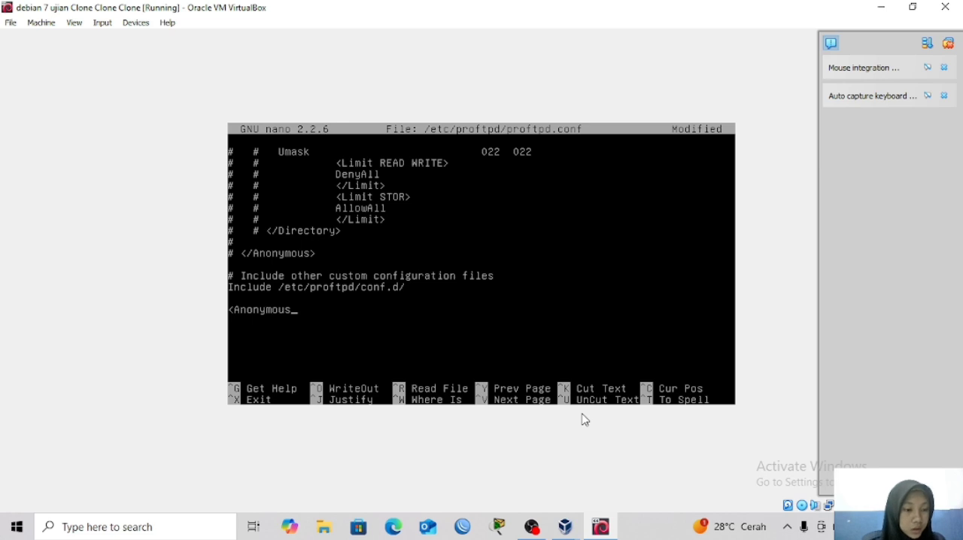
{"action": "type", "text": " /"}
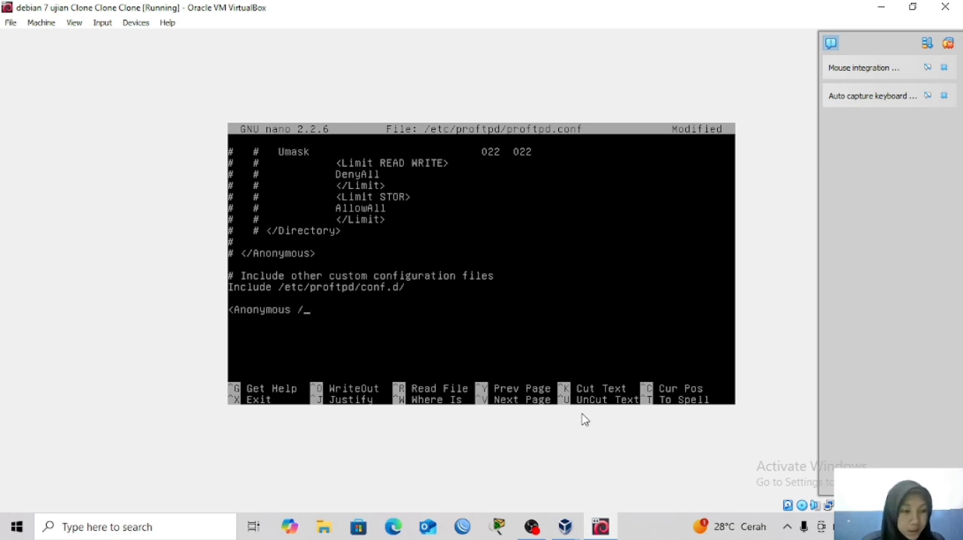
{"action": "type", "text": "file"}
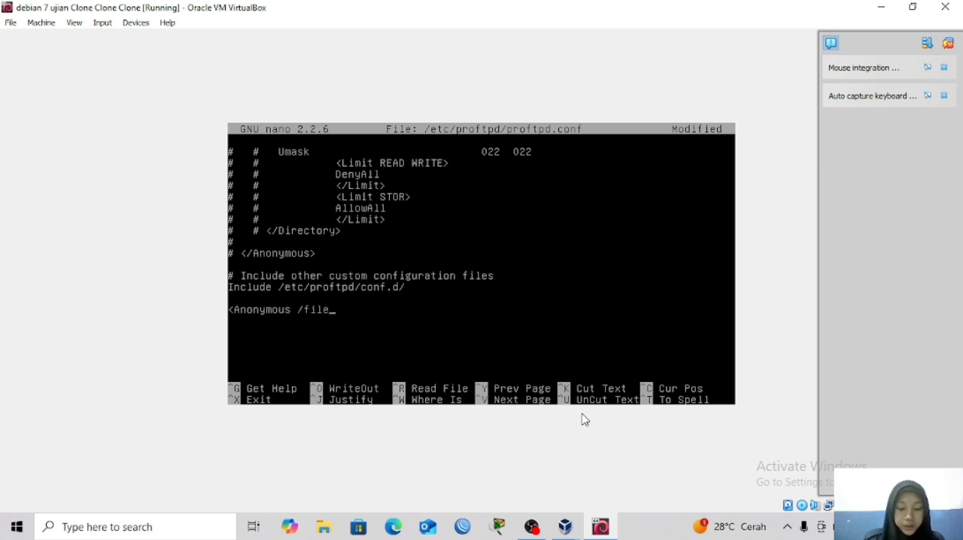
{"action": "type", "text": "tp"}
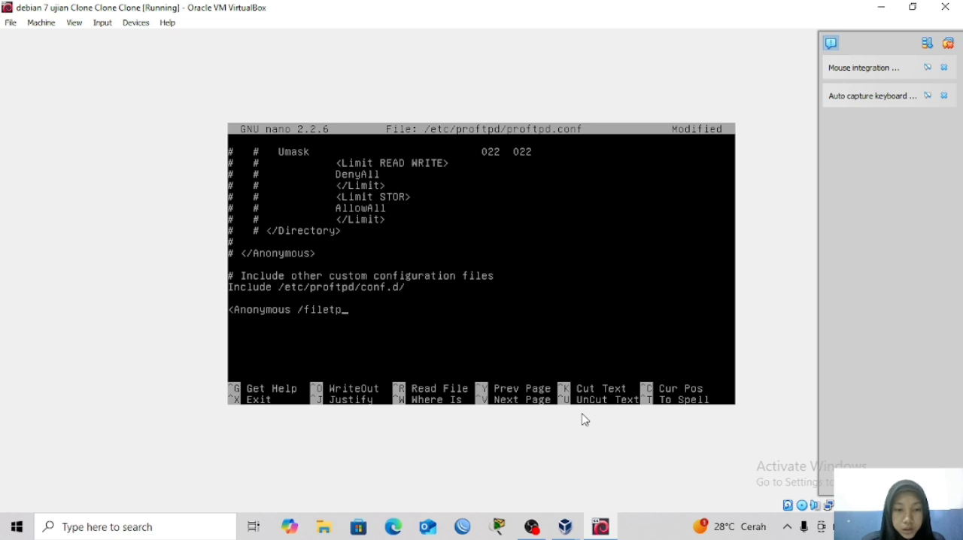
{"action": "key", "text": "BackSpace"}
{"action": "key", "text": "BackSpace"}
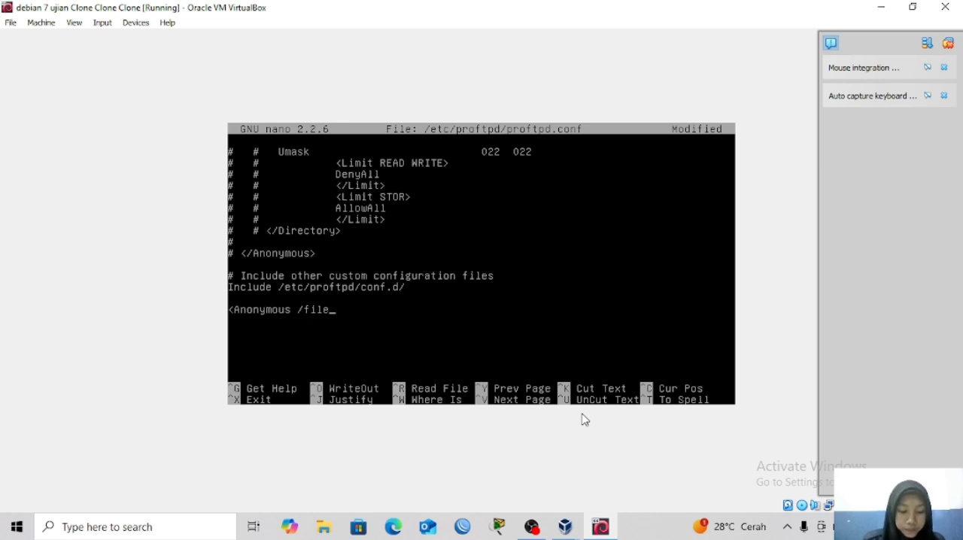
{"action": "type", "text": "ftp"}
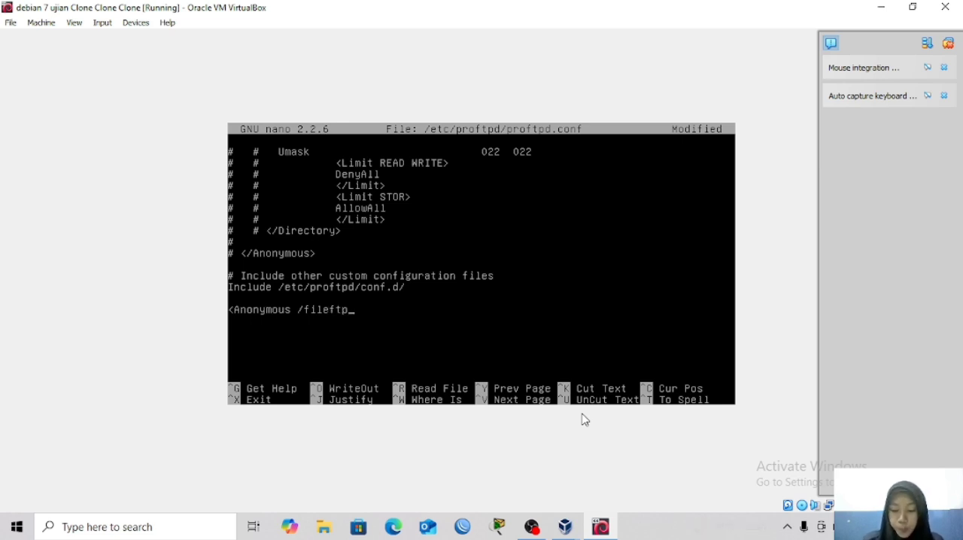
{"action": "type", "text": ">"}
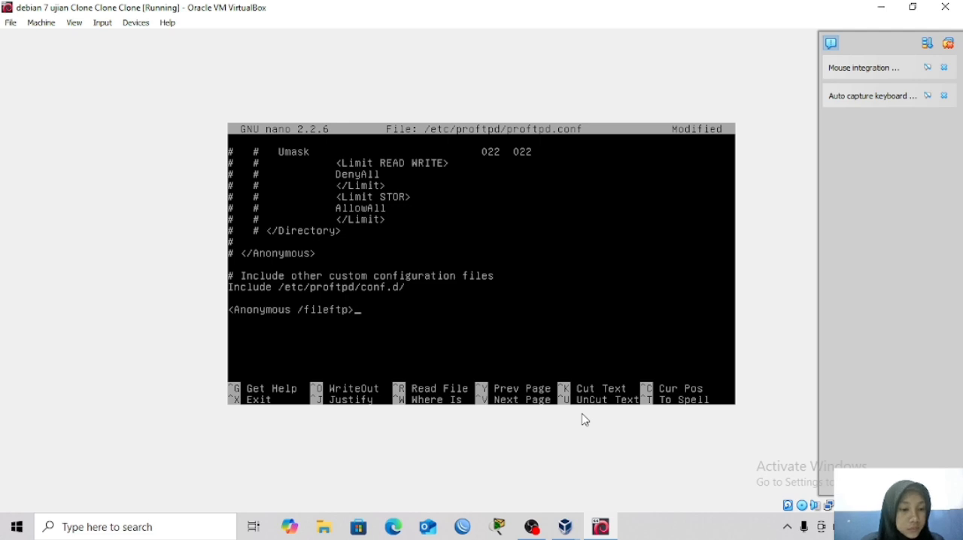
{"action": "key", "text": "Return"}
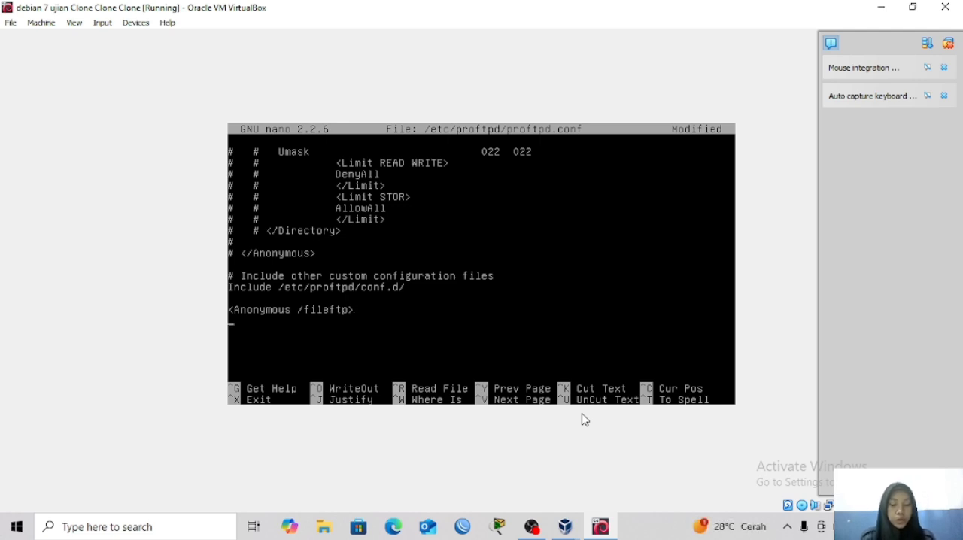
Add a User directive with the value Admin beneath the <Anonymous /fileftp> line.
{"action": "type", "text": "User"}
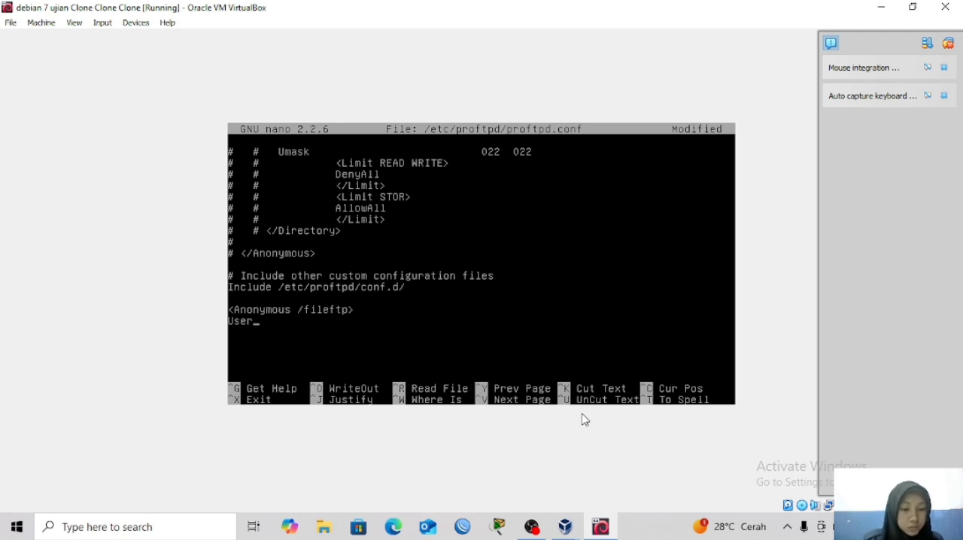
{"action": "key", "text": "Tab"}
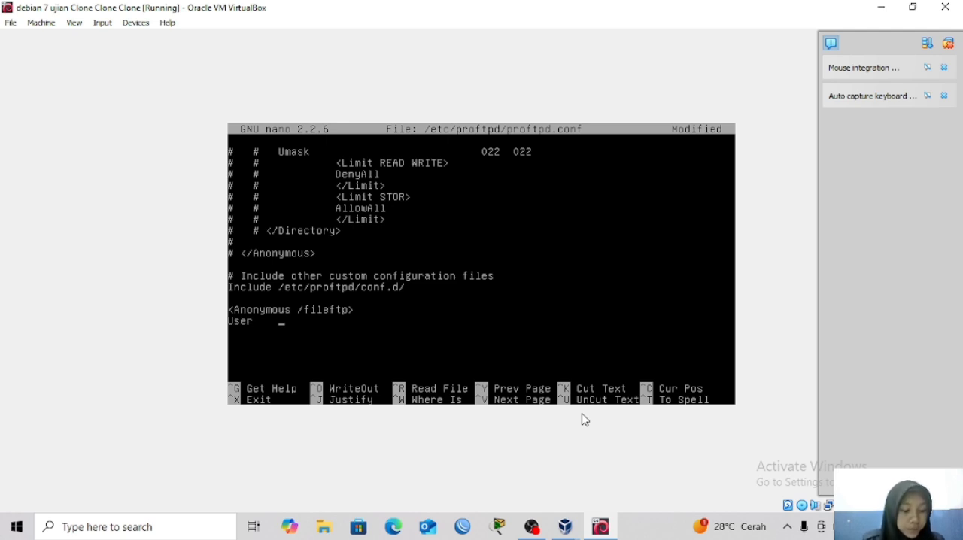
{"action": "type", "text": "Ad"}
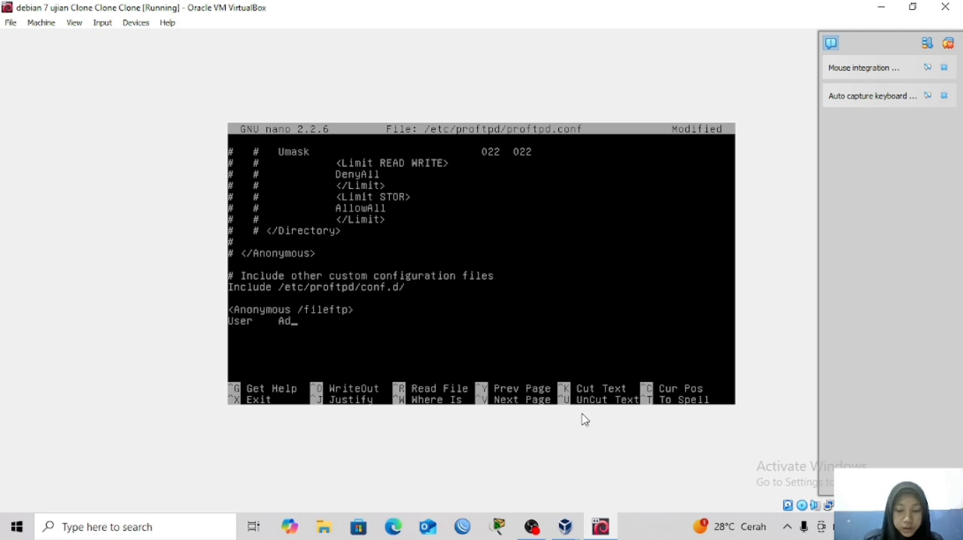
{"action": "type", "text": "min "}
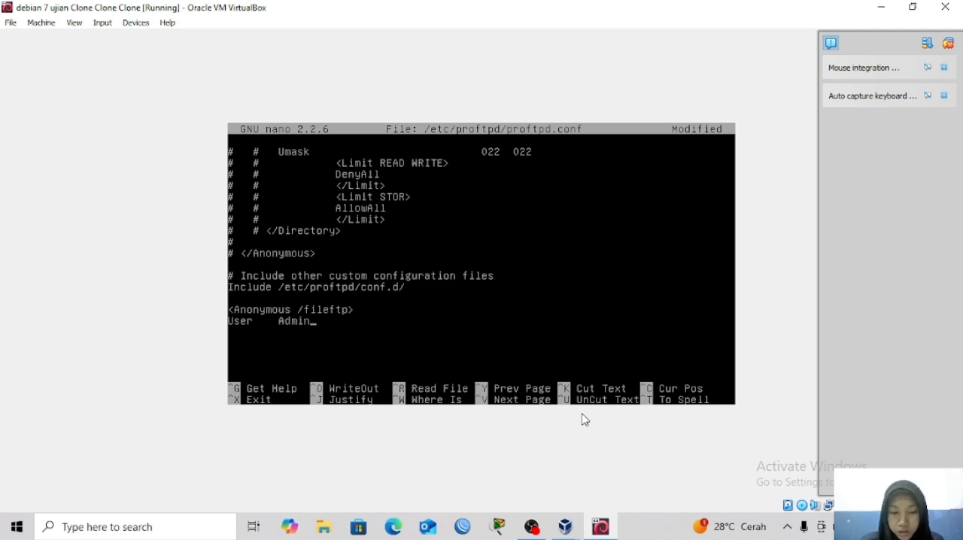
{"action": "type", "text": "<"}
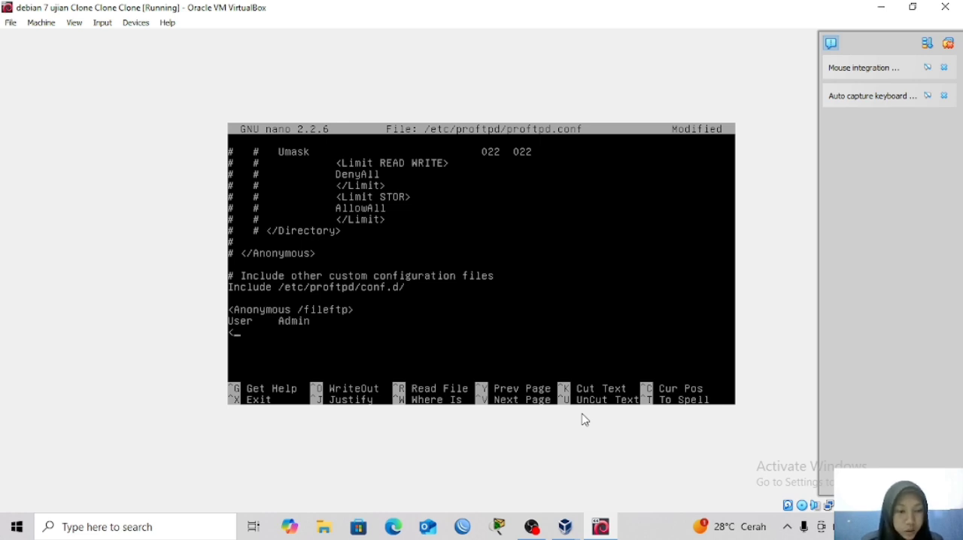
Close the block with a </Anonymous> line beneath the User directive.
{"action": "type", "text": "/"}
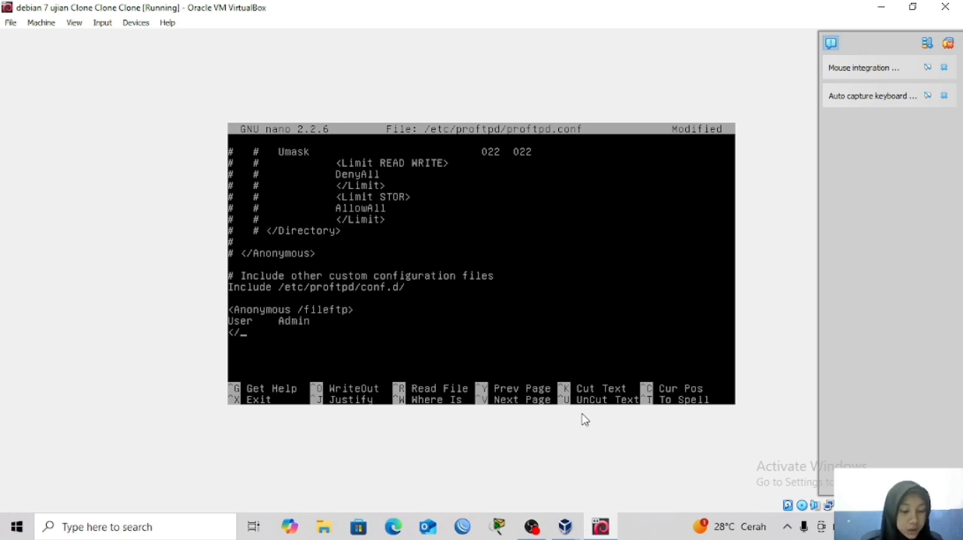
{"action": "type", "text": "Anony"}
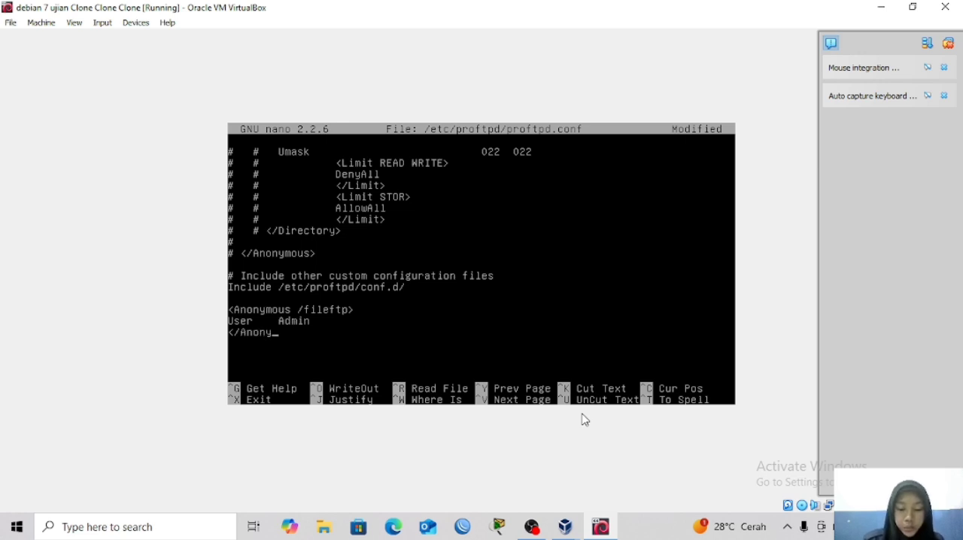
{"action": "type", "text": "mous"}
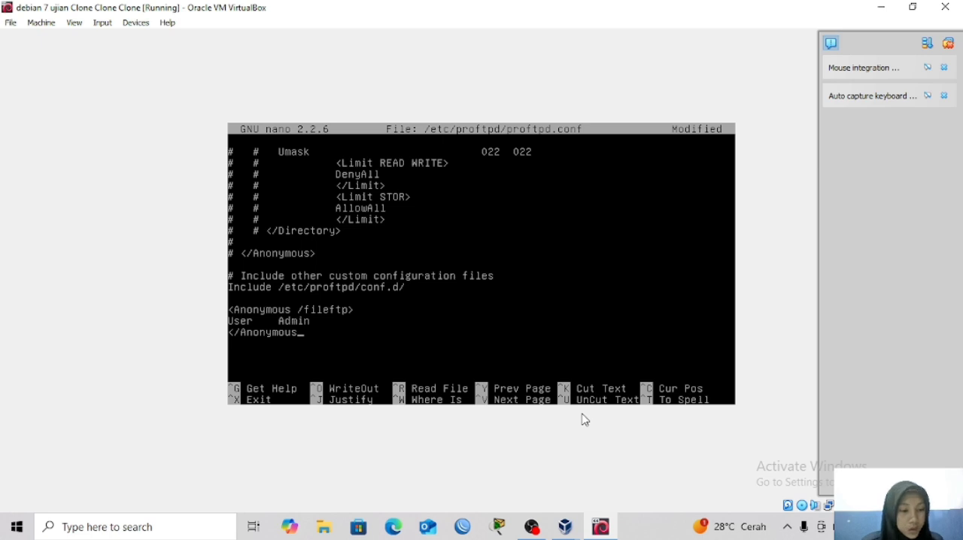
{"action": "type", "text": "?"}
{"action": "key", "text": "BackSpace"}
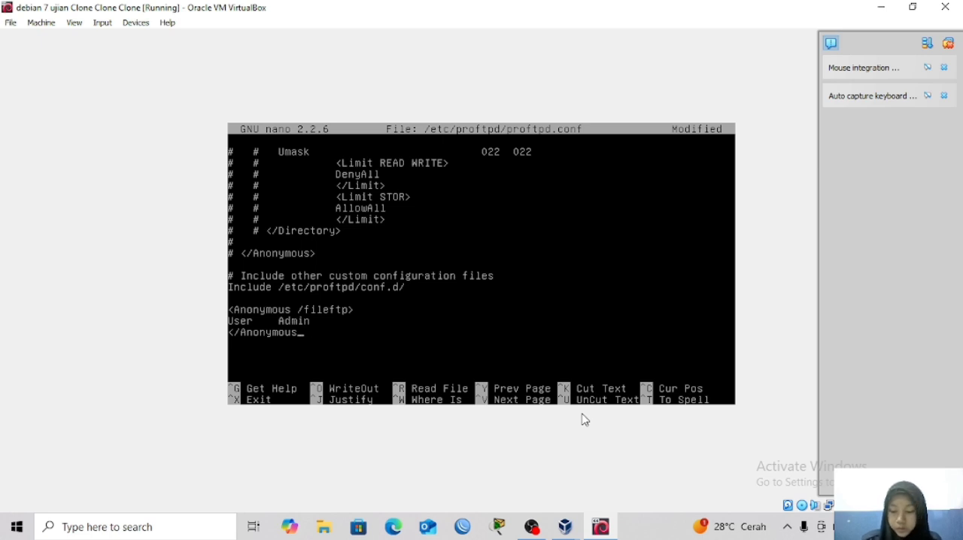
{"action": "type", "text": ">"}
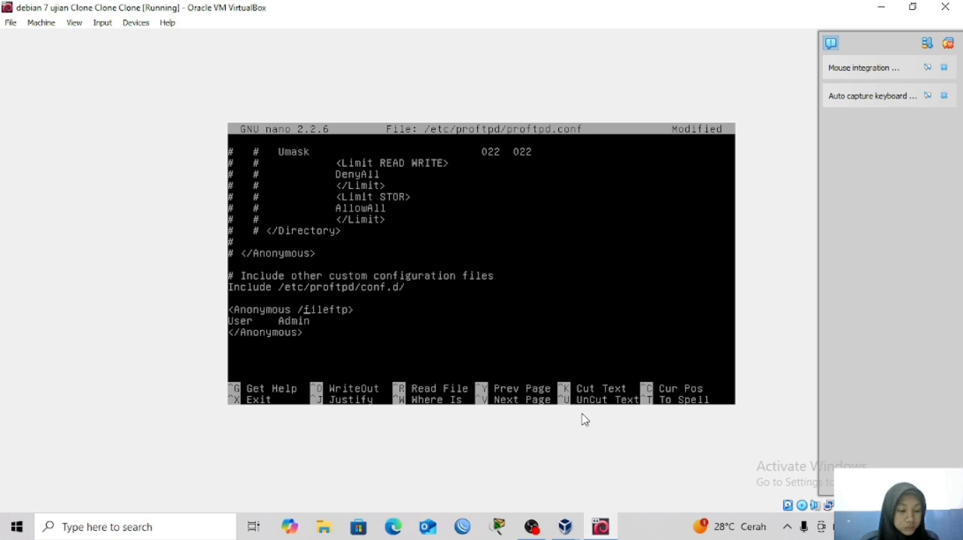
Duplicate the three-line <Anonymous /fileftp> block below itself and separate the two copies with a blank line.
{"action": "key", "text": "Up"}
{"action": "key", "text": "Up"}
{"action": "key", "text": "ctrl+k"}
{"action": "key", "text": "ctrl+k"}
{"action": "key", "text": "ctrl+k"}
{"action": "key", "text": "ctrl+u"}
{"action": "key", "text": "ctrl+u"}
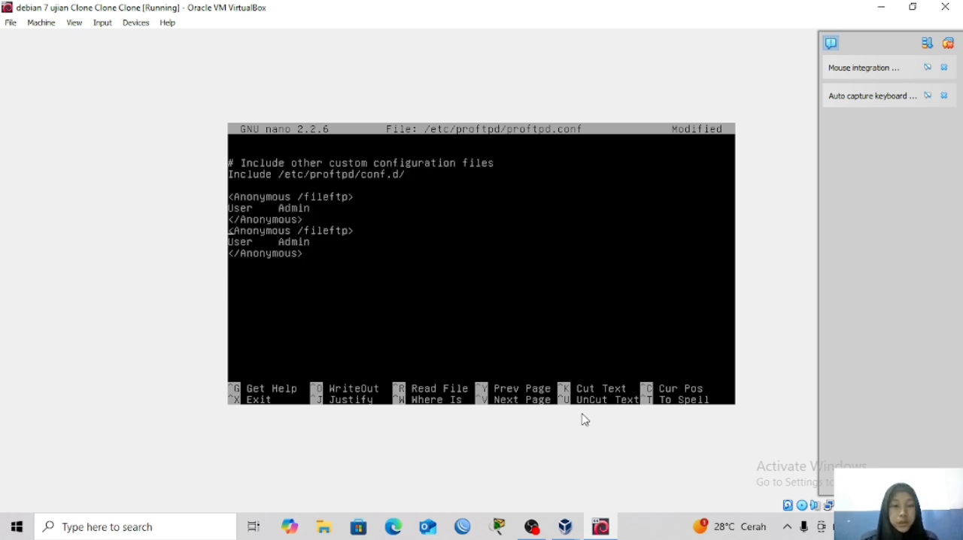
{"action": "key", "text": "Return"}
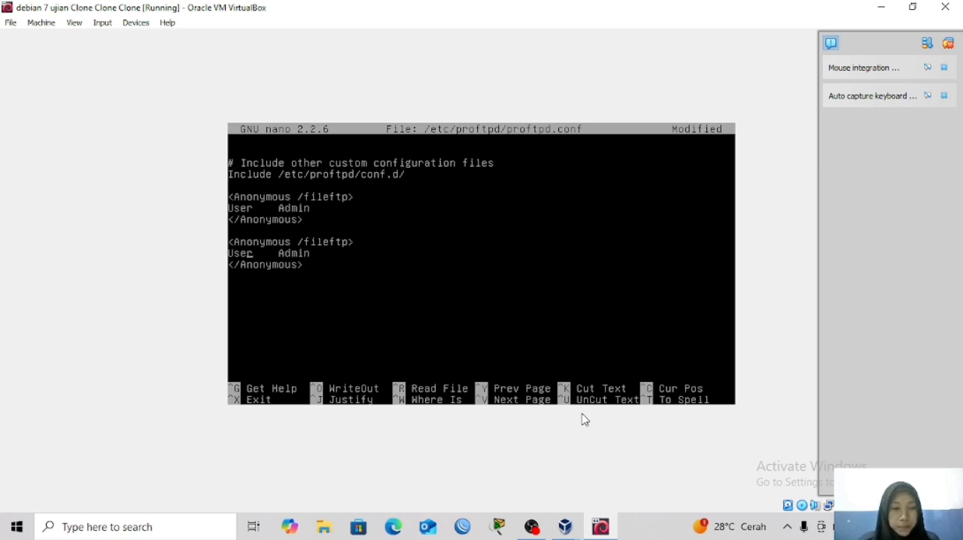
Change the User line of the second Anonymous block to read "anonymous" followed by lowercase "admin", separated by tabs.
{"action": "key", "text": "Tab"}
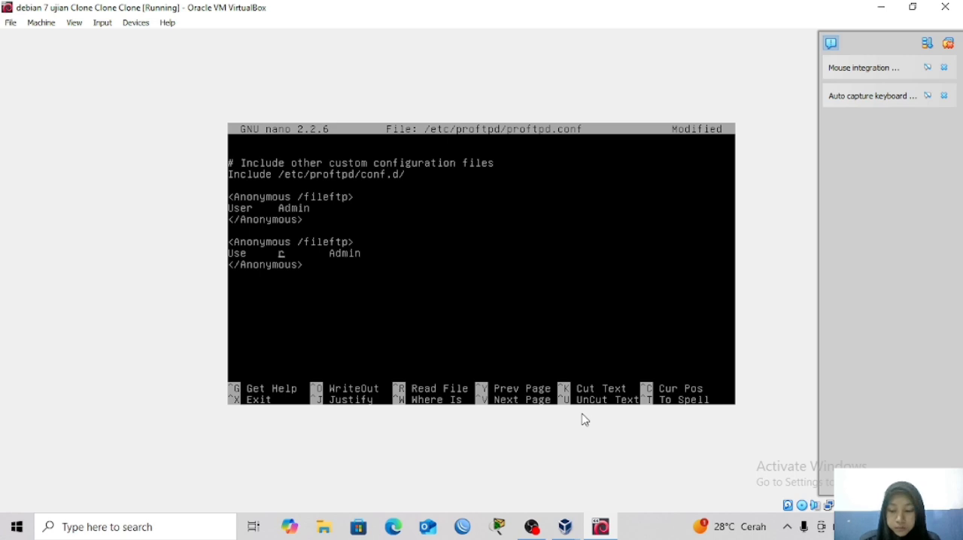
{"action": "key", "text": "BackSpace"}
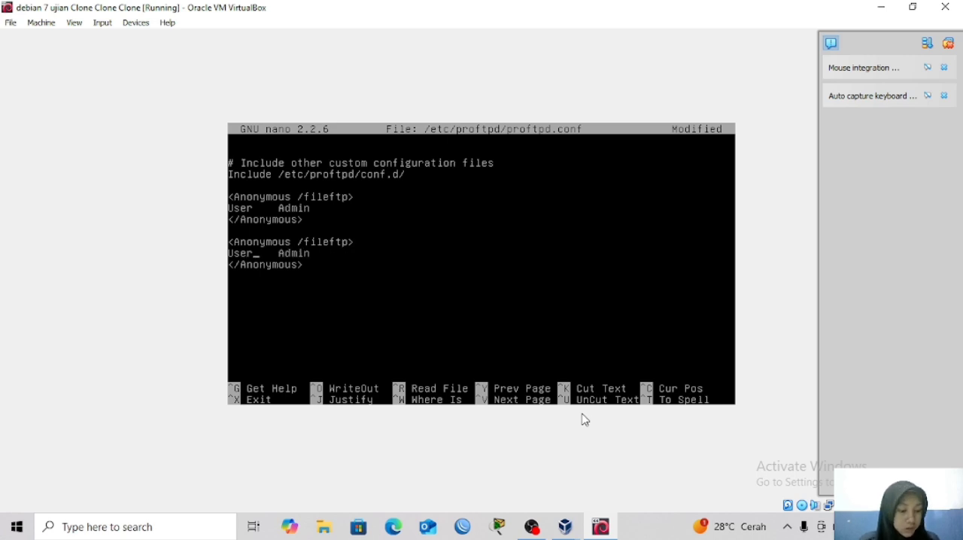
{"action": "key", "text": "Tab"}
{"action": "type", "text": "anonym"}
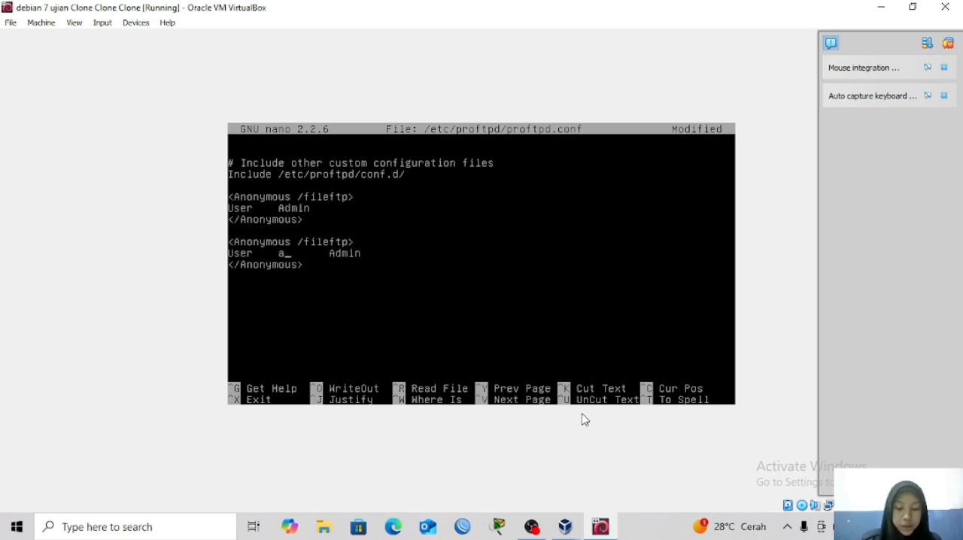
{"action": "type", "text": "ous"}
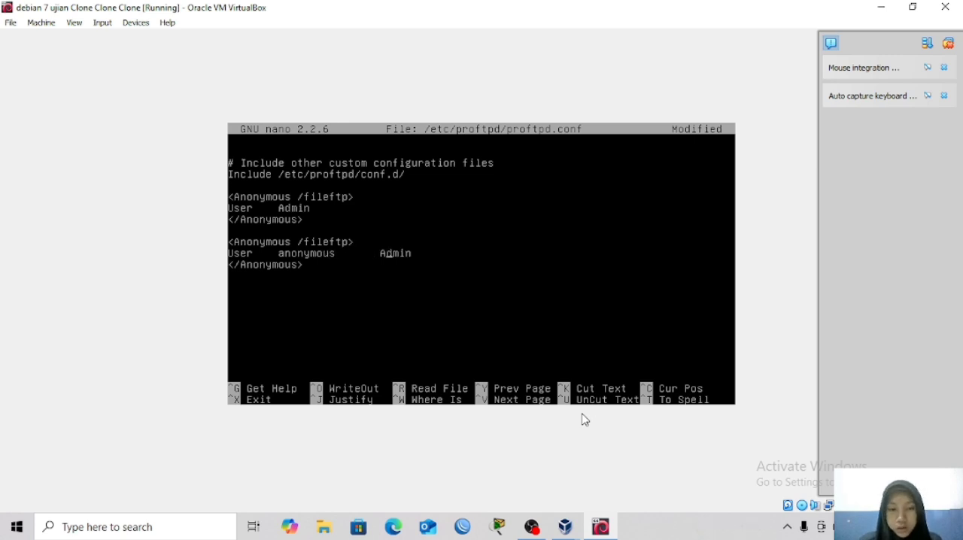
{"action": "key", "text": "Delete"}
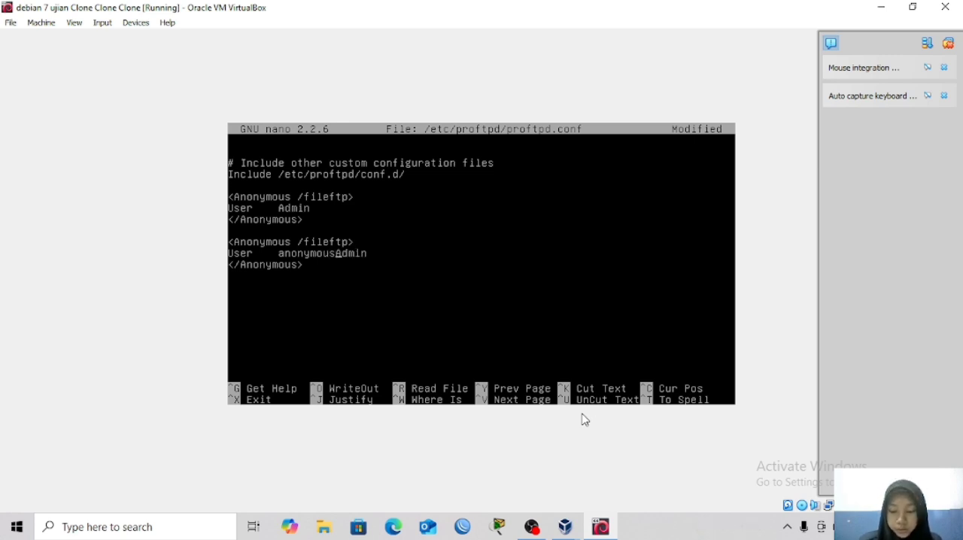
{"action": "key", "text": "Delete"}
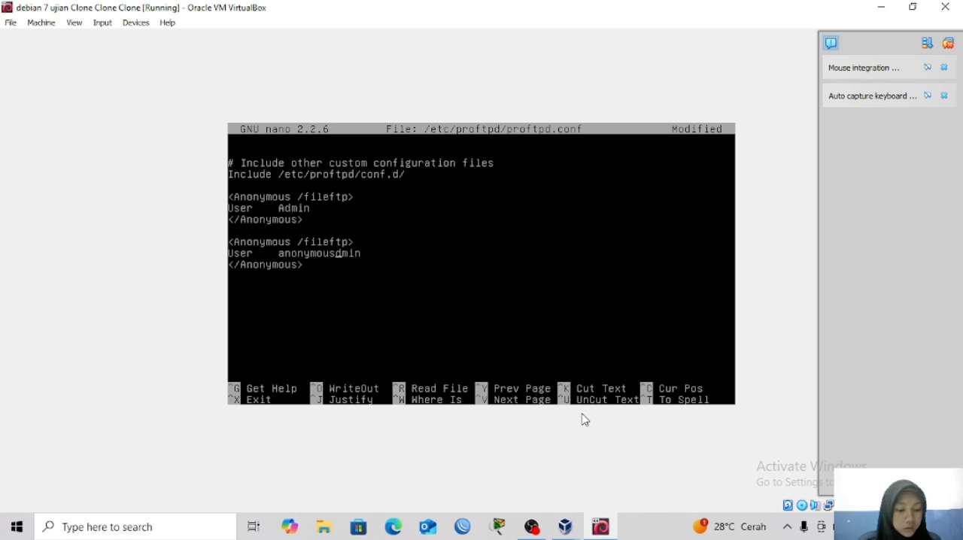
{"action": "type", "text": "a"}
{"action": "key", "text": "Tab"}
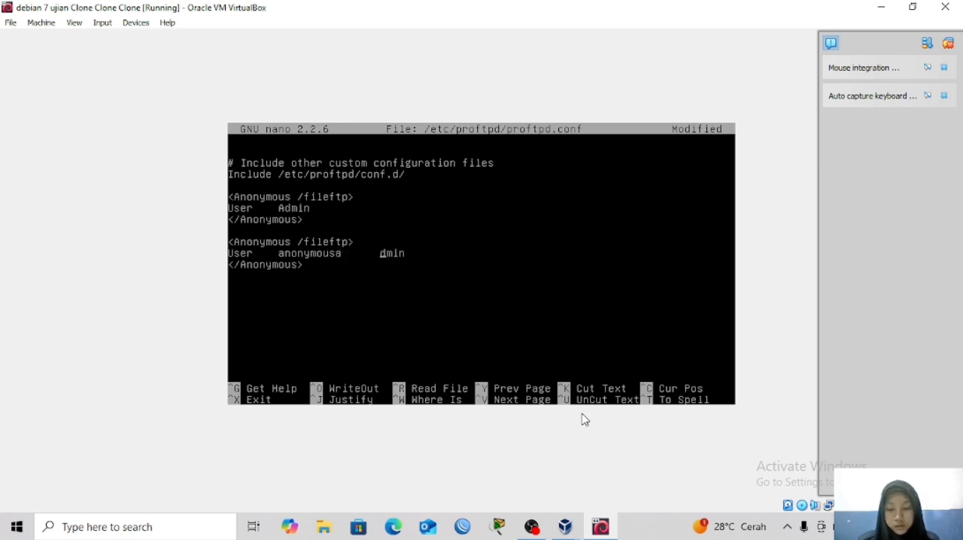
{"action": "key", "text": "BackSpace"}
{"action": "key", "text": "Tab"}
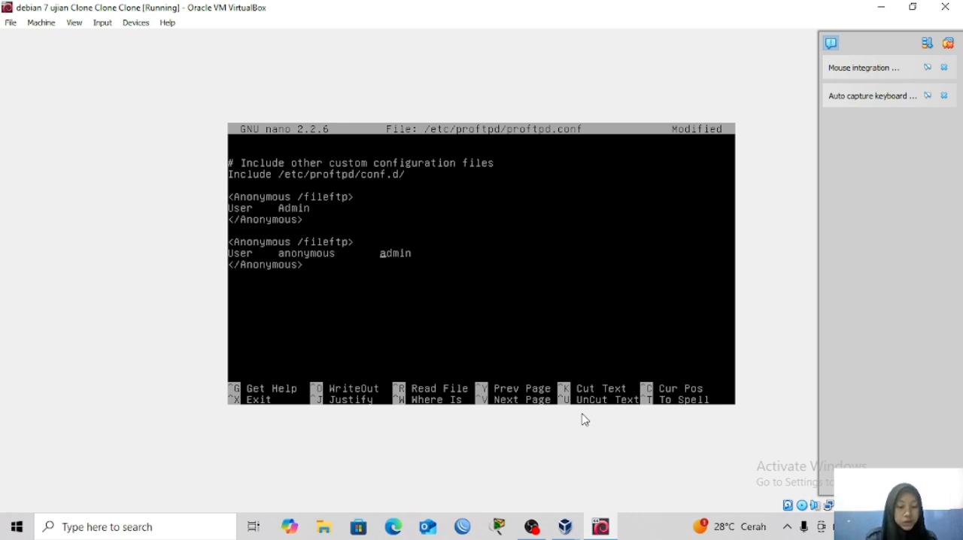
Save proftpd.conf under its existing name and exit nano.
{"action": "key", "text": "ctrl+x"}
{"action": "key", "text": "y"}
{"action": "key", "text": "Return"}
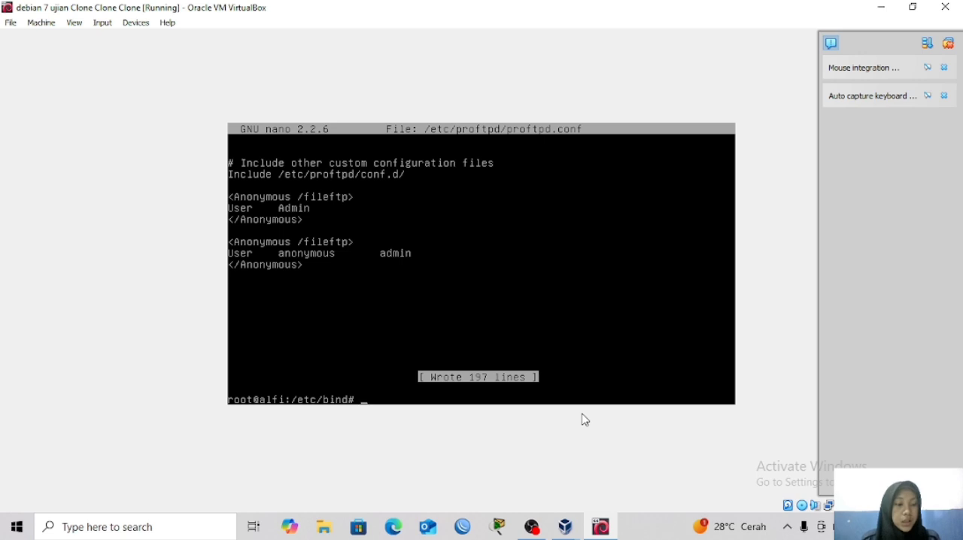
Create the directory /fileftp at the filesystem root with mkdir.
{"action": "type", "text": "mkdir"}
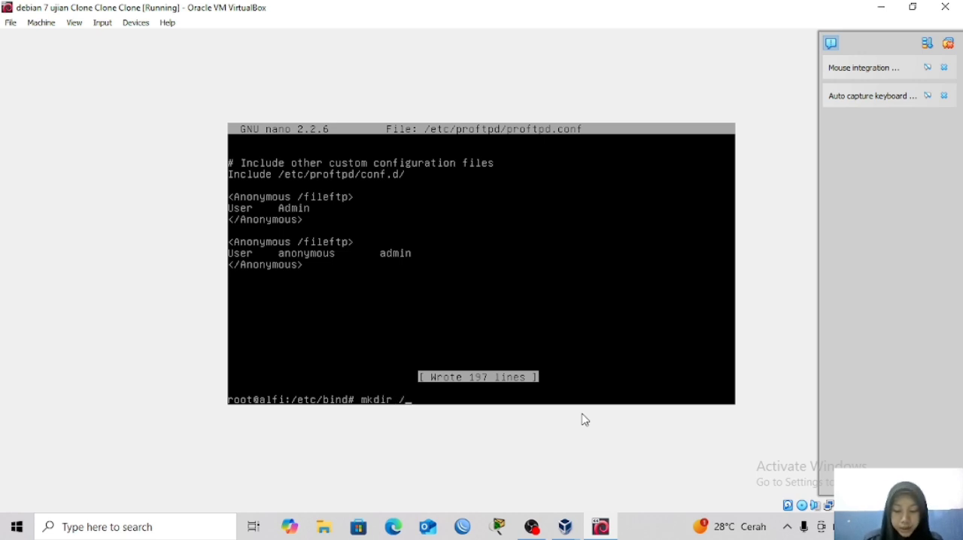
{"action": "type", "text": " /fileftp"}
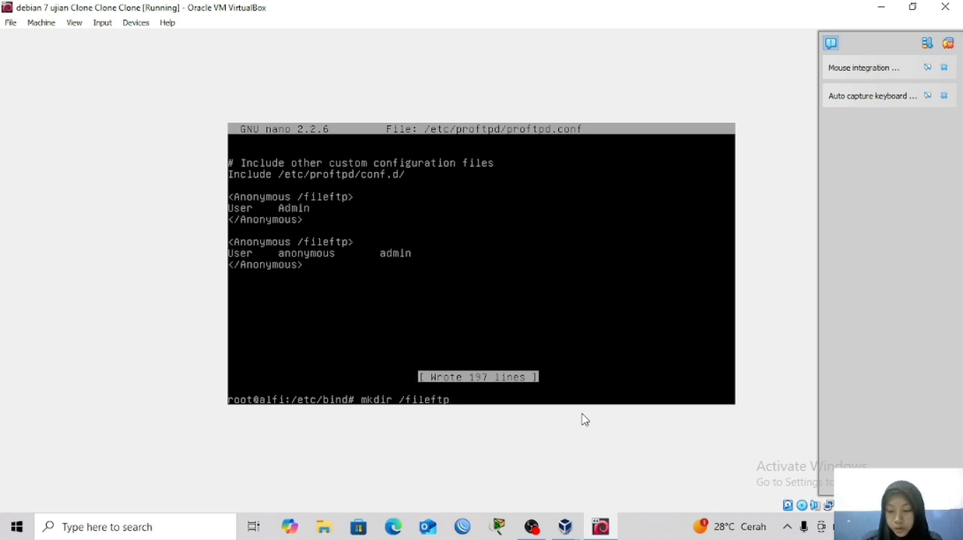
{"action": "key", "text": "Return"}
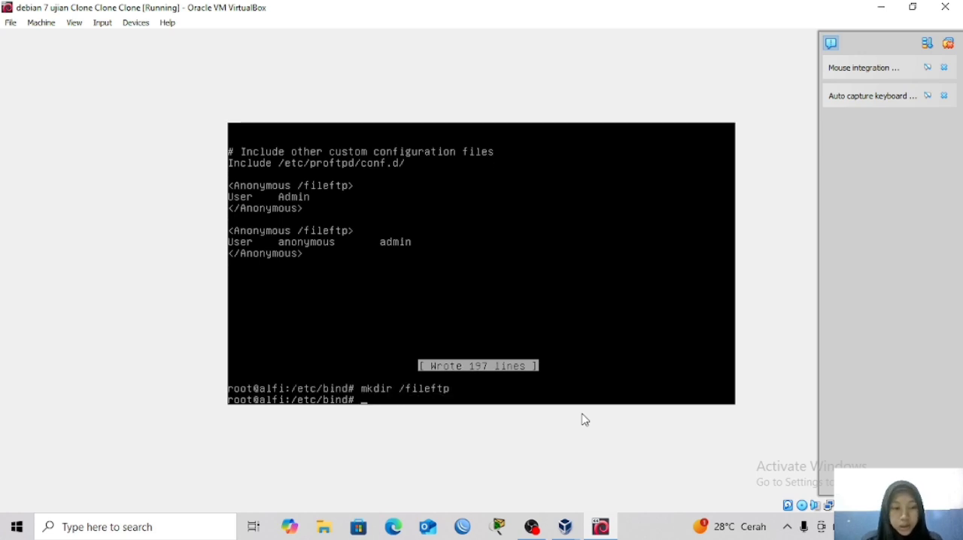
Give everyone full access to /fileftp by applying permissions 777 recursively with chmod -R.
{"action": "type", "text": "ch"}
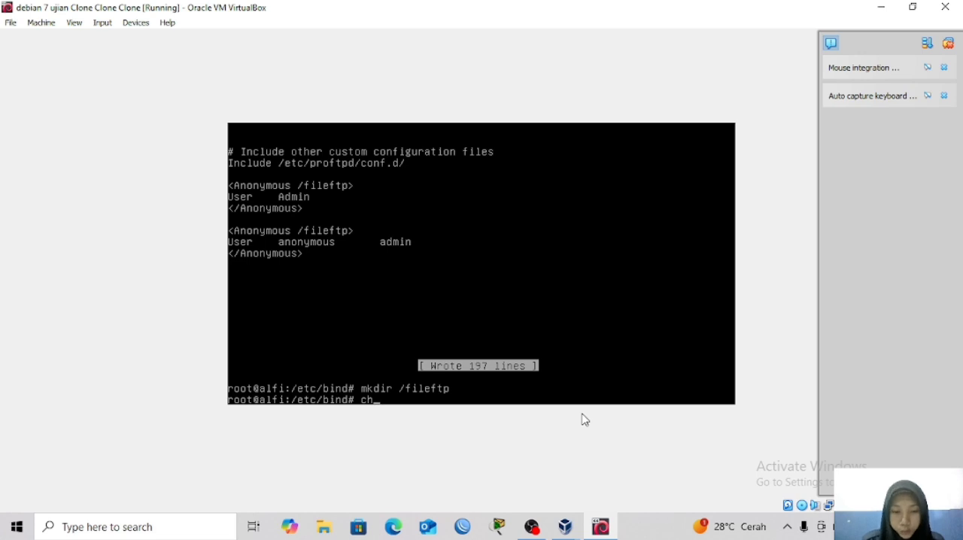
{"action": "type", "text": "mod"}
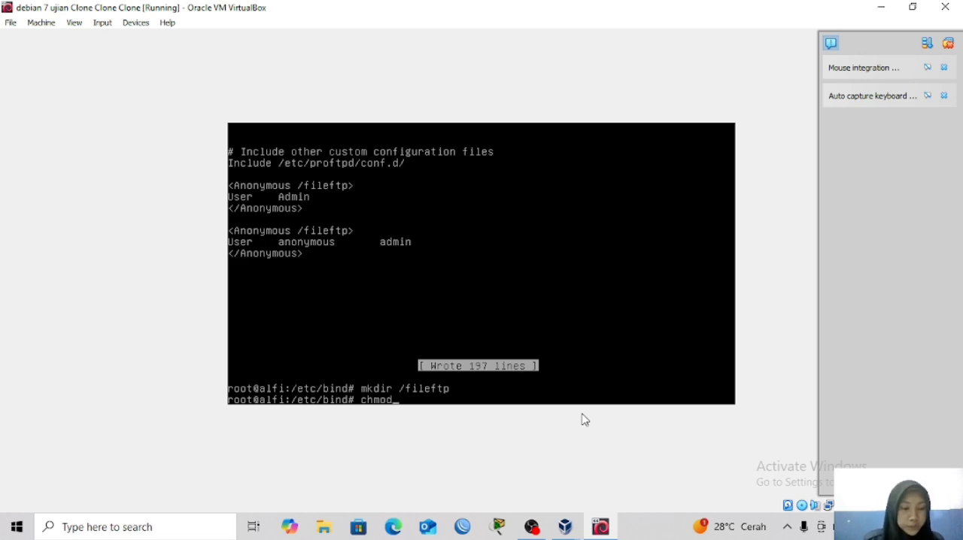
{"action": "type", "text": " -"}
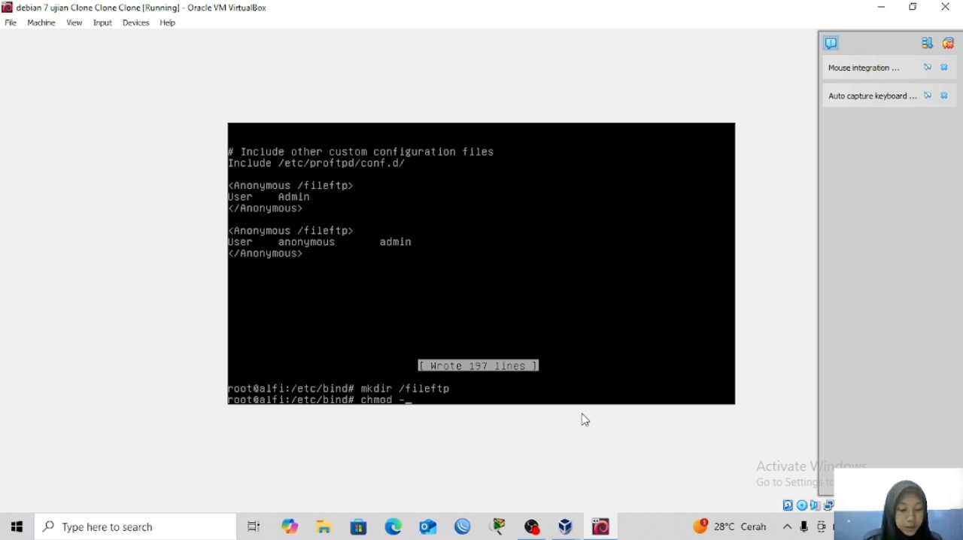
{"action": "type", "text": "R"}
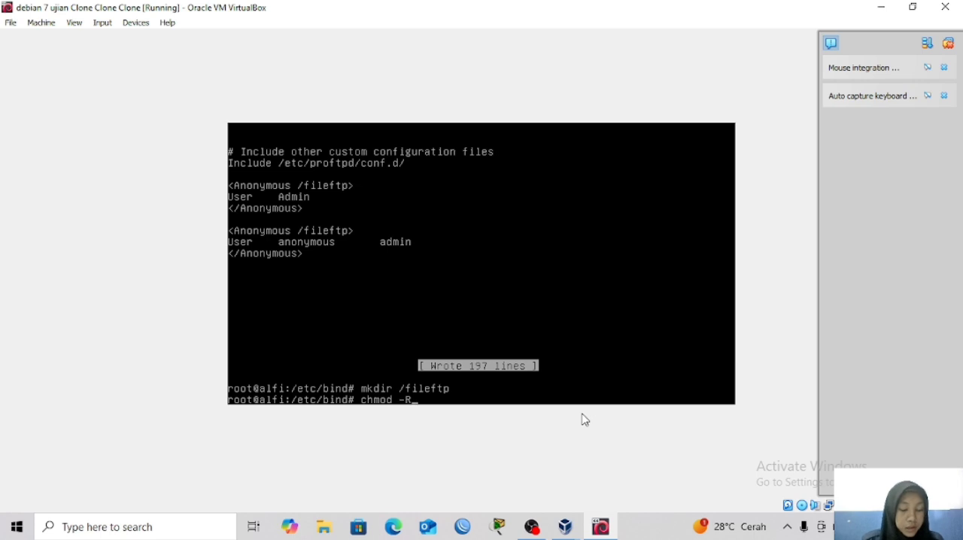
{"action": "type", "text": " 7"}
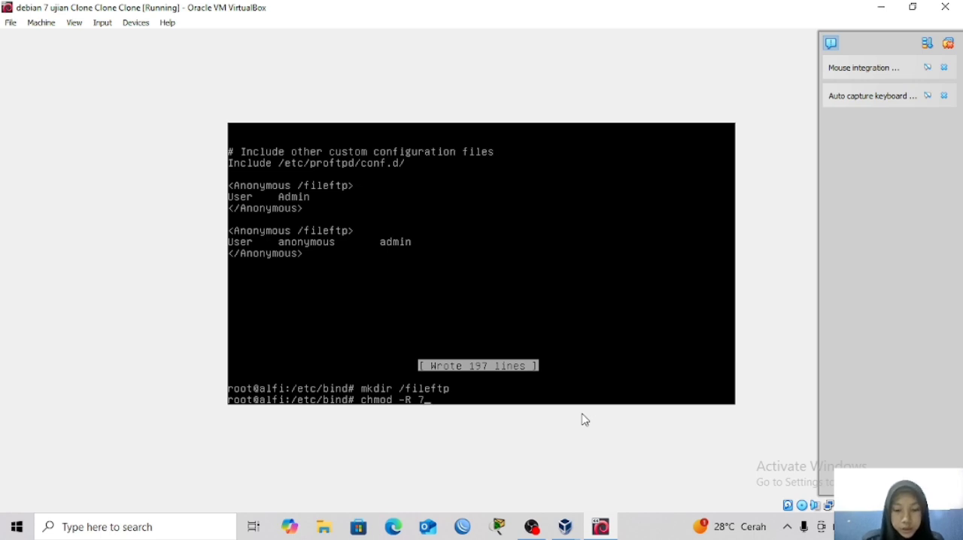
{"action": "type", "text": "77"}
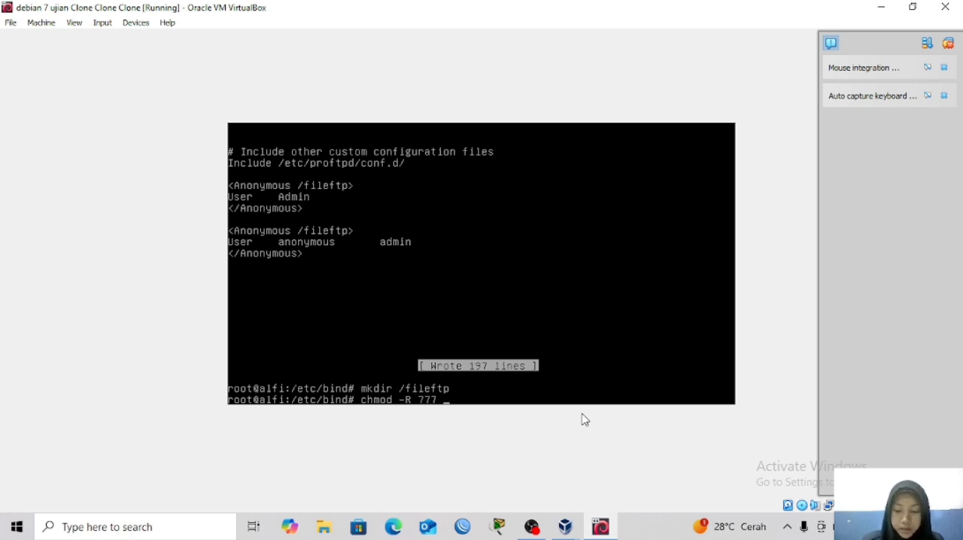
{"action": "type", "text": " /"}
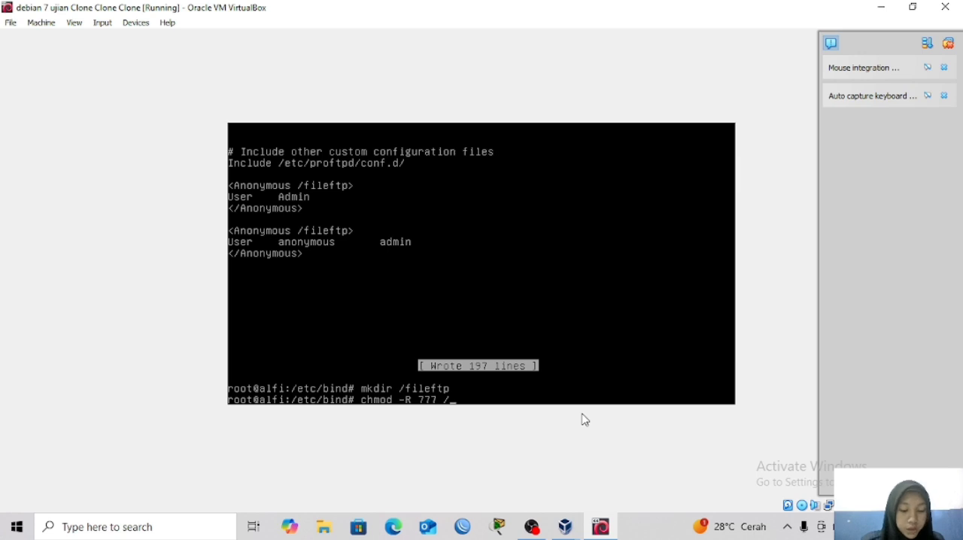
{"action": "type", "text": "file"}
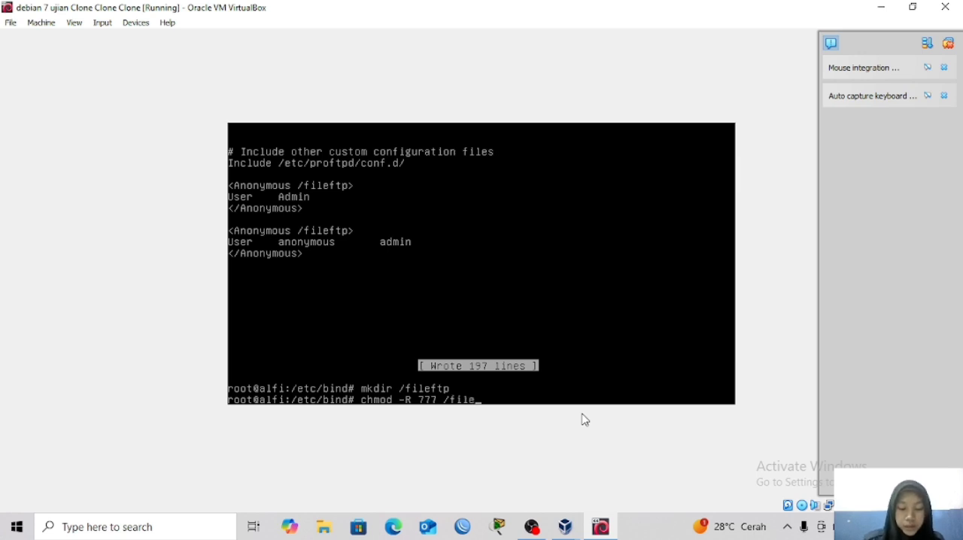
{"action": "type", "text": "ftp"}
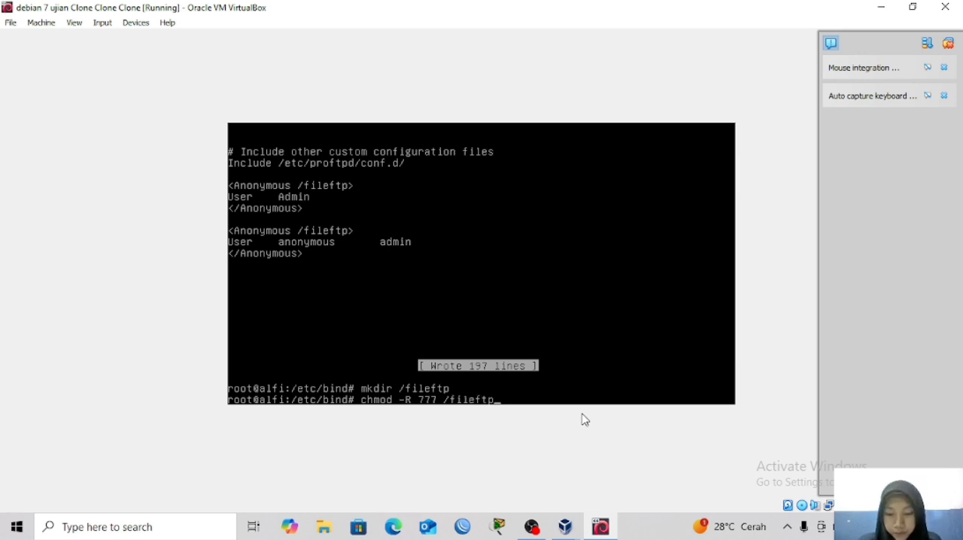
{"action": "key", "text": "Return"}
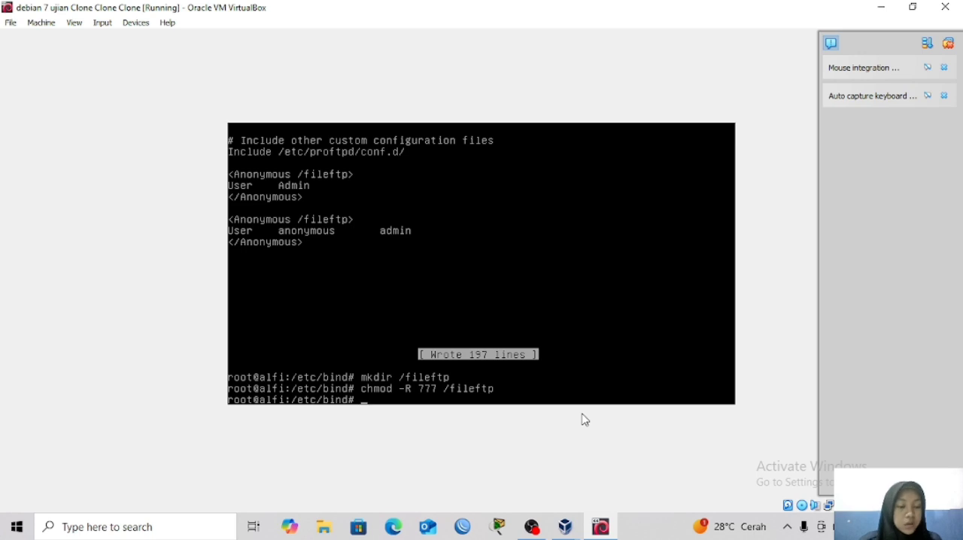
Change the working directory to /fileftp.
{"action": "type", "text": "cd"}
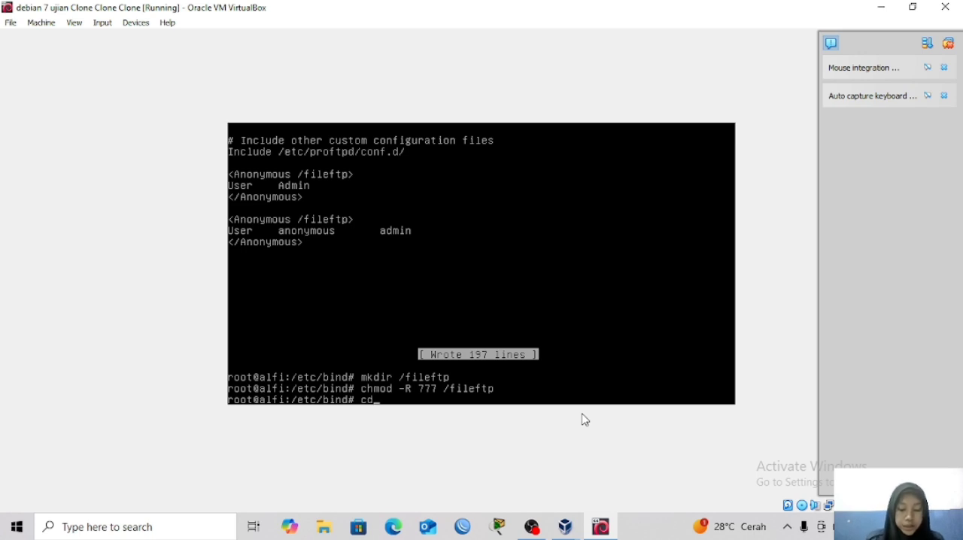
{"action": "type", "text": " /fi"}
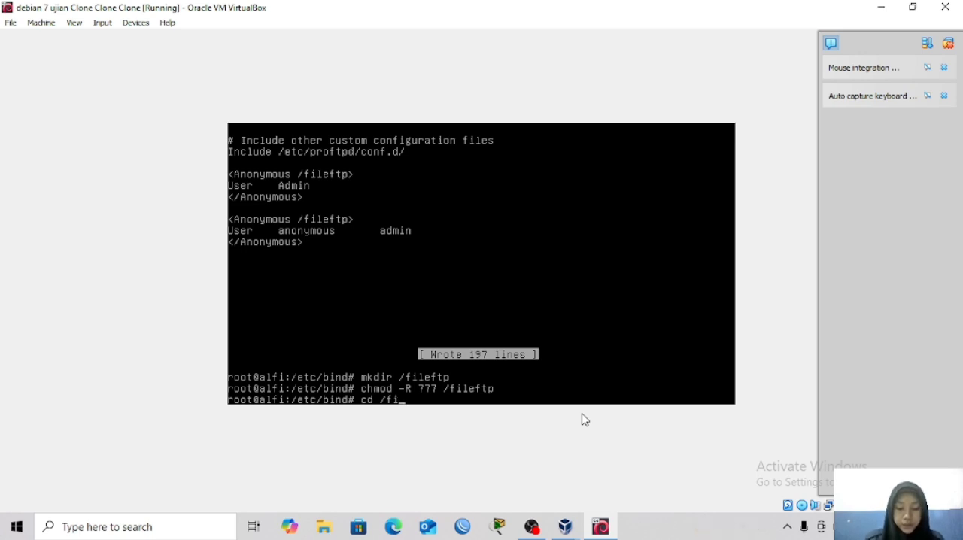
{"action": "type", "text": "leg"}
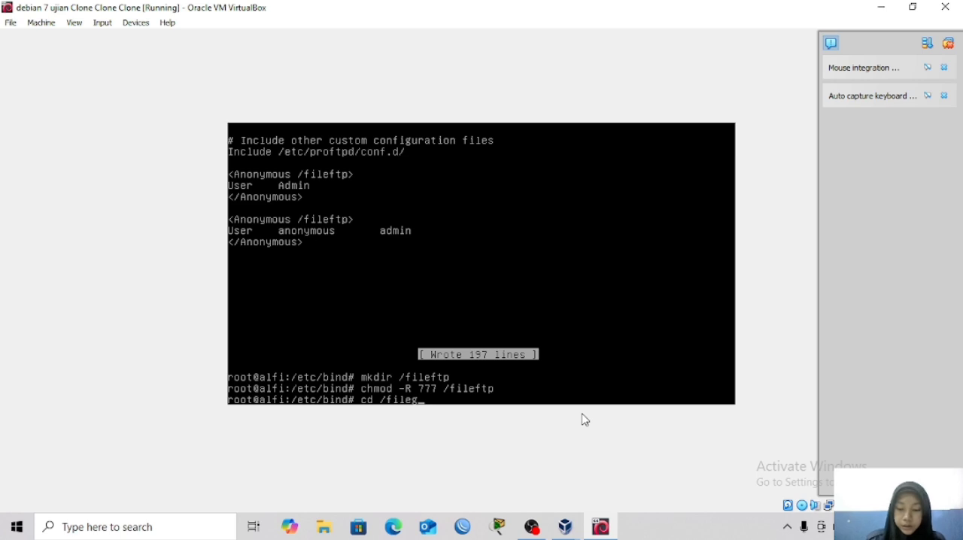
{"action": "key", "text": "BackSpace"}
{"action": "type", "text": "ftp"}
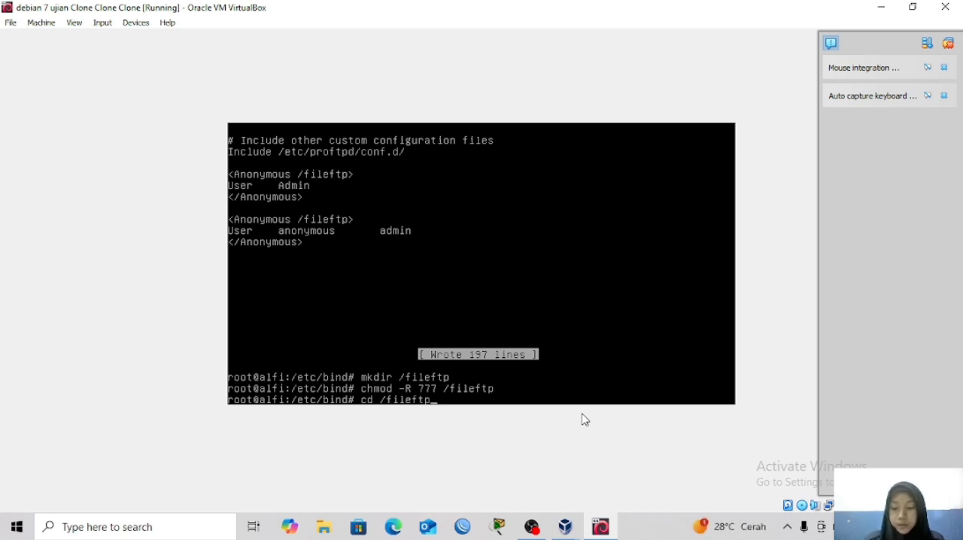
{"action": "key", "text": "Return"}
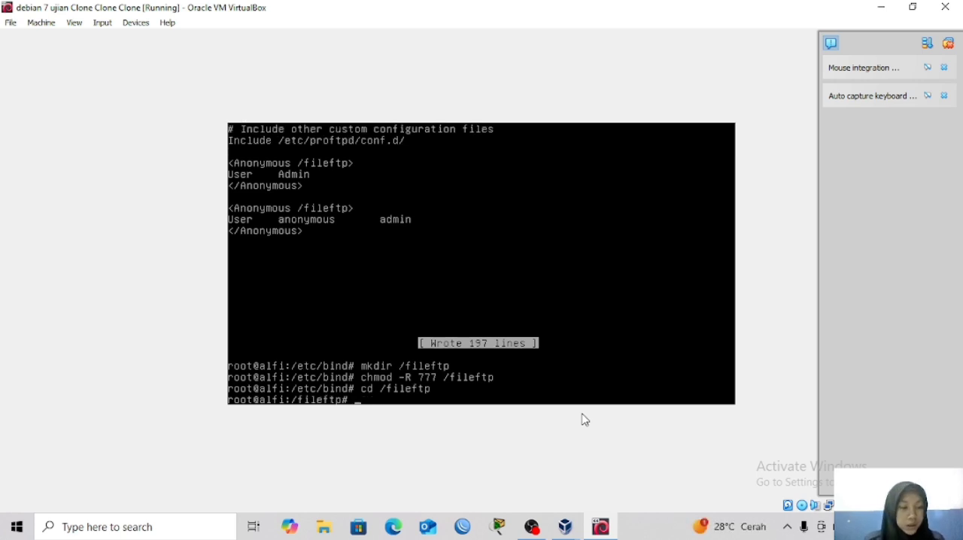
Create three subdirectories named file1, file2 and file3 inside /fileftp with a single mkdir command.
{"action": "type", "text": "mkdir"}
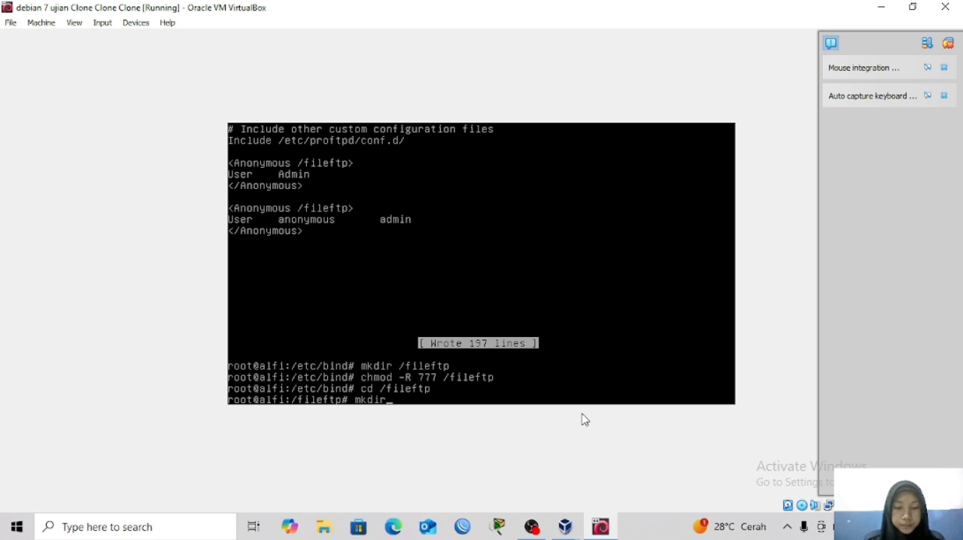
{"action": "type", "text": " file"}
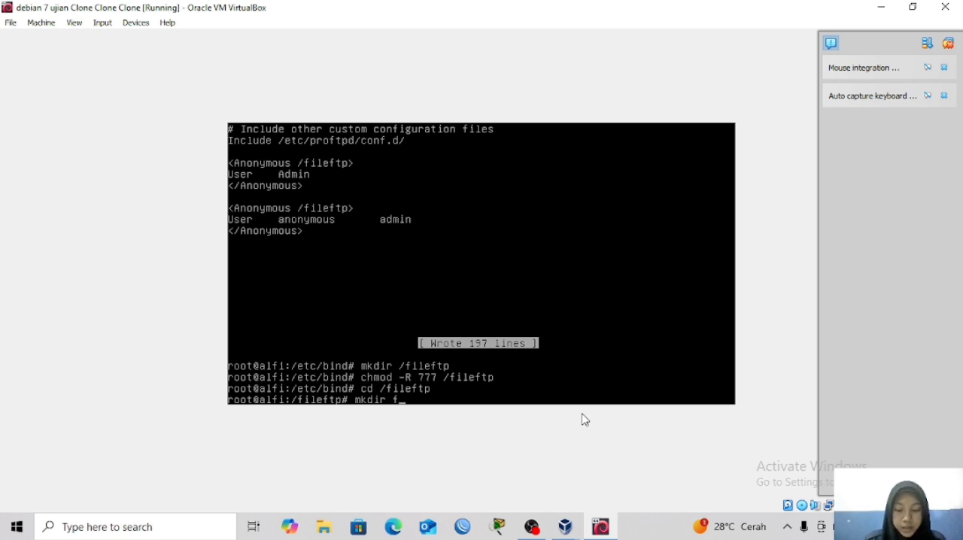
{"action": "type", "text": "1"}
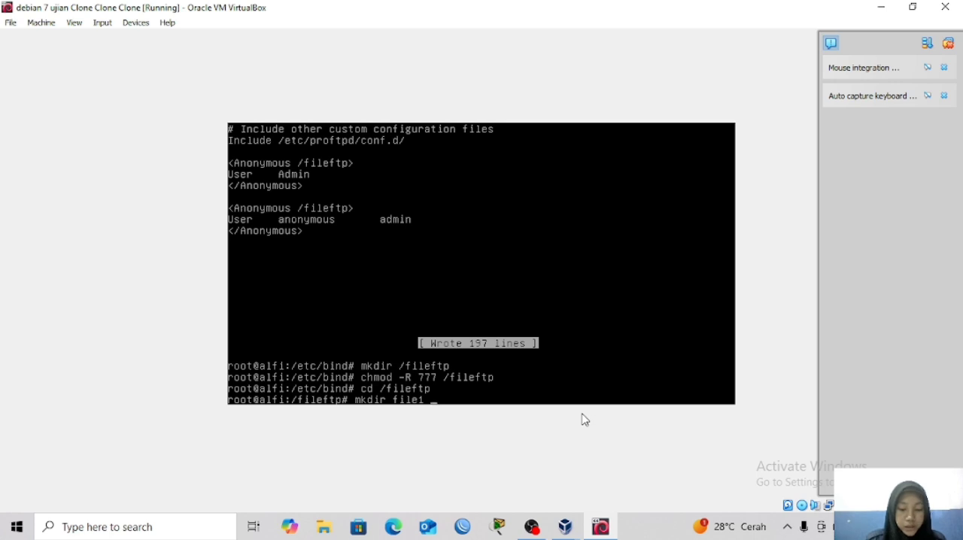
{"action": "type", "text": " file2"}
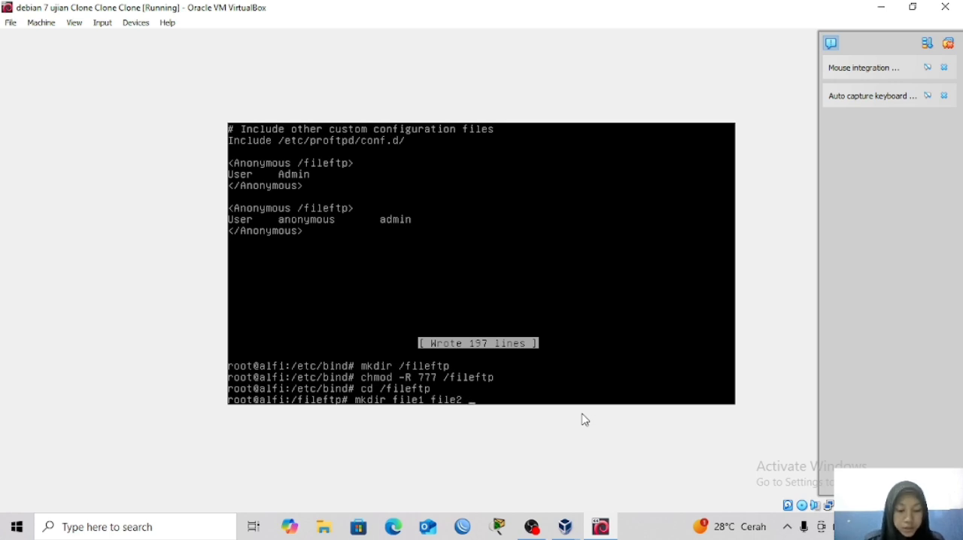
{"action": "type", "text": " file"}
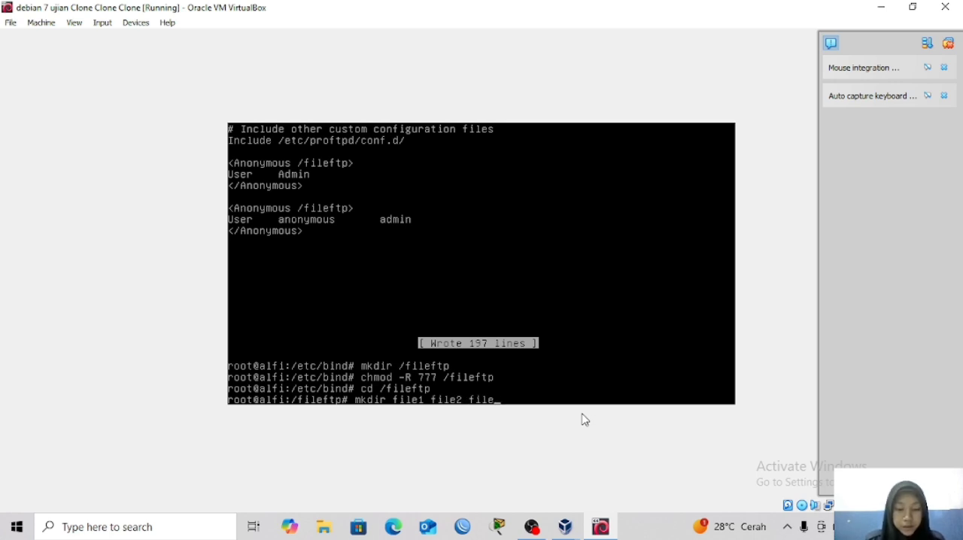
{"action": "type", "text": "3"}
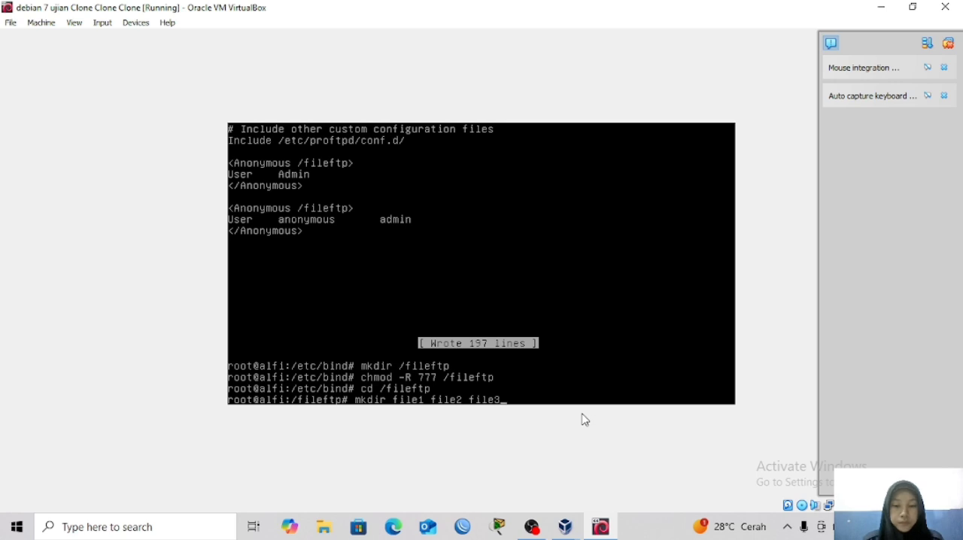
{"action": "key", "text": "Return"}
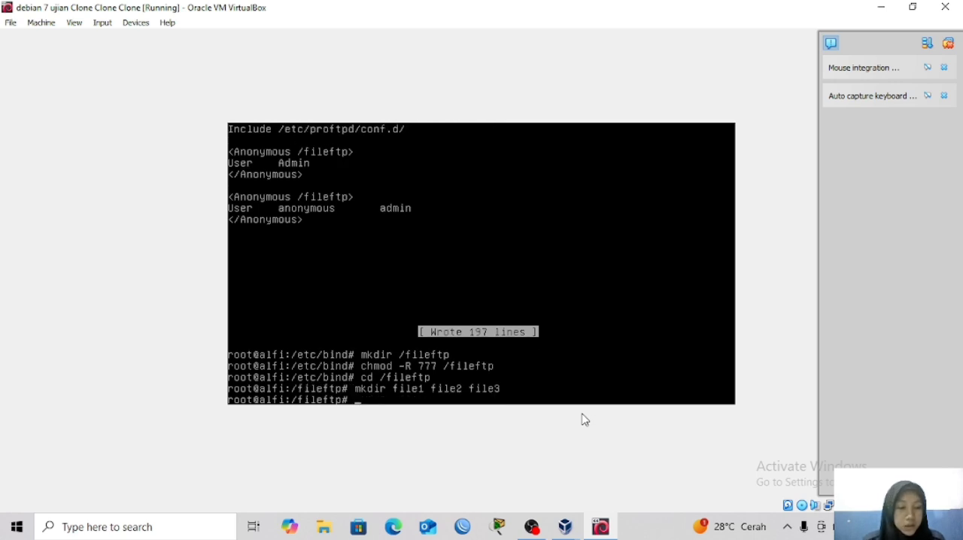
Add a system user named admin with /fileftp/ as its home directory, using useradd -d.
{"action": "type", "text": "us"}
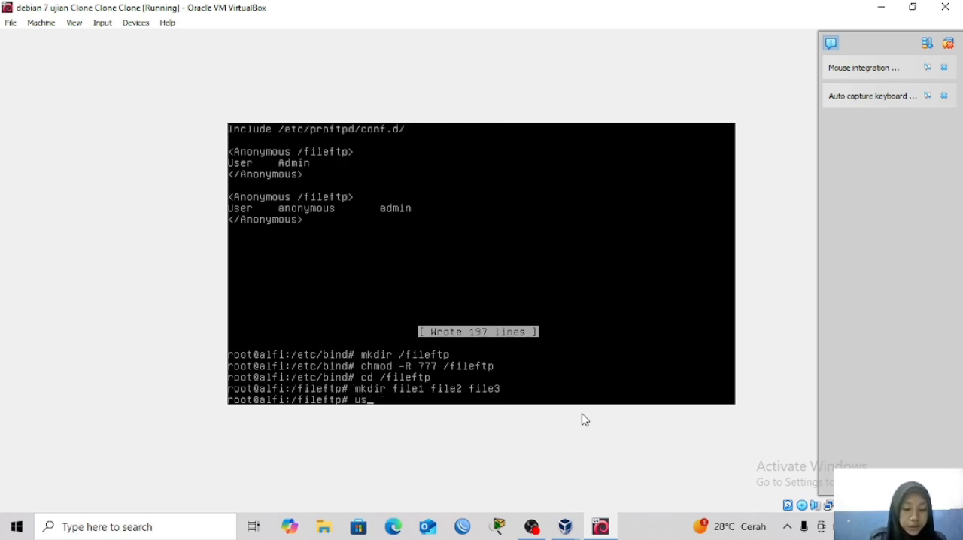
{"action": "type", "text": "er"}
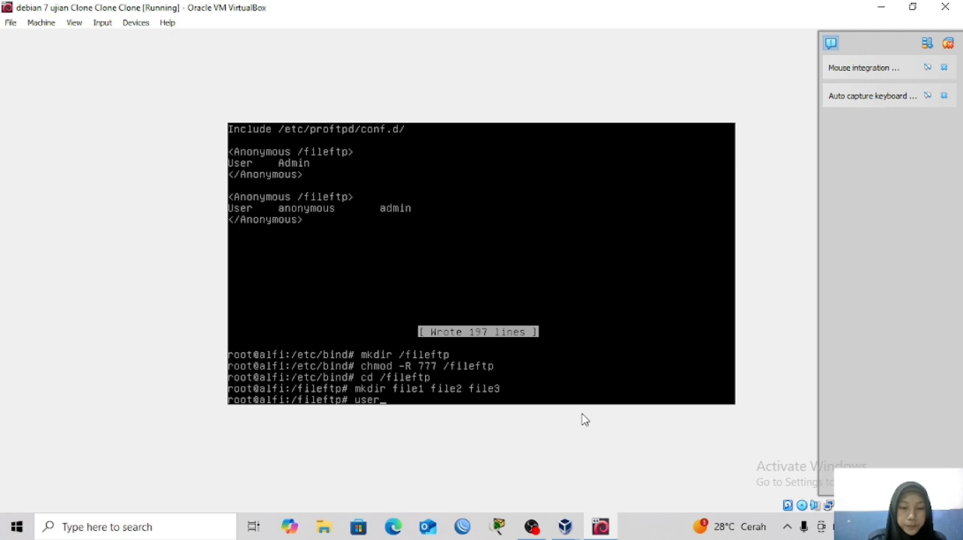
{"action": "type", "text": "add"}
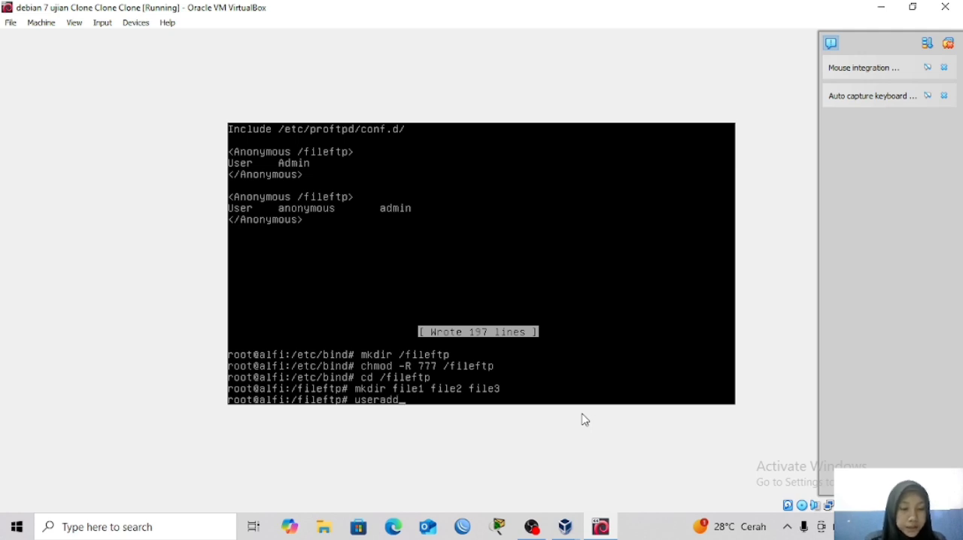
{"action": "type", "text": " -d"}
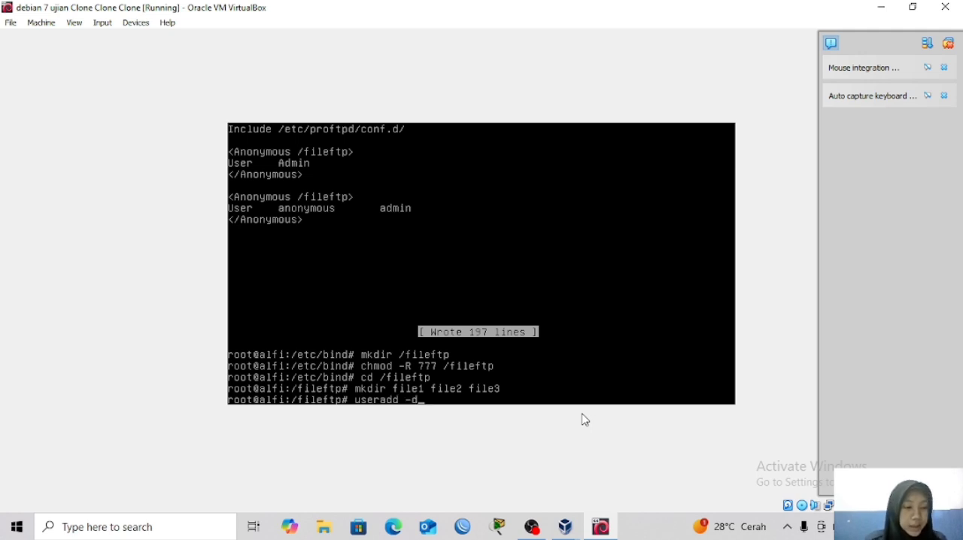
{"action": "type", "text": " /"}
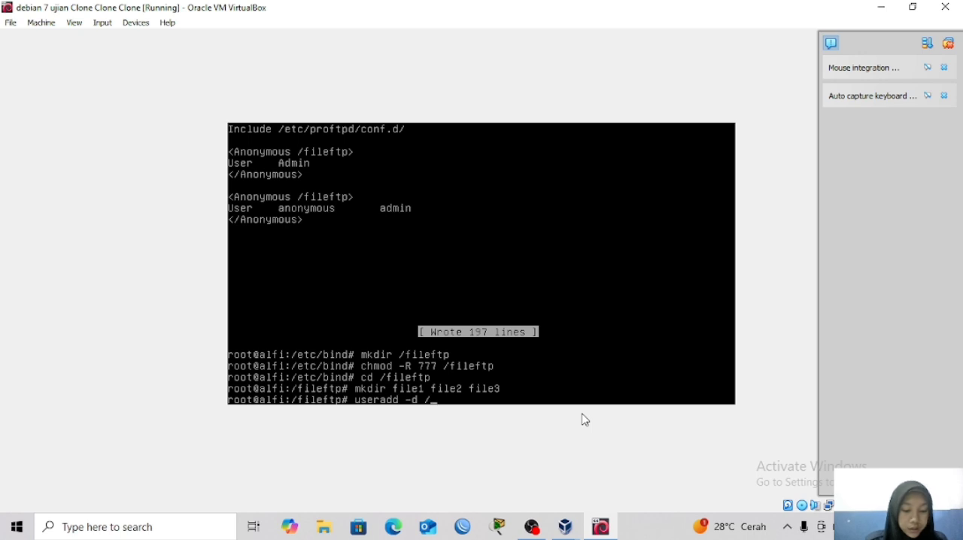
{"action": "type", "text": "fileft"}
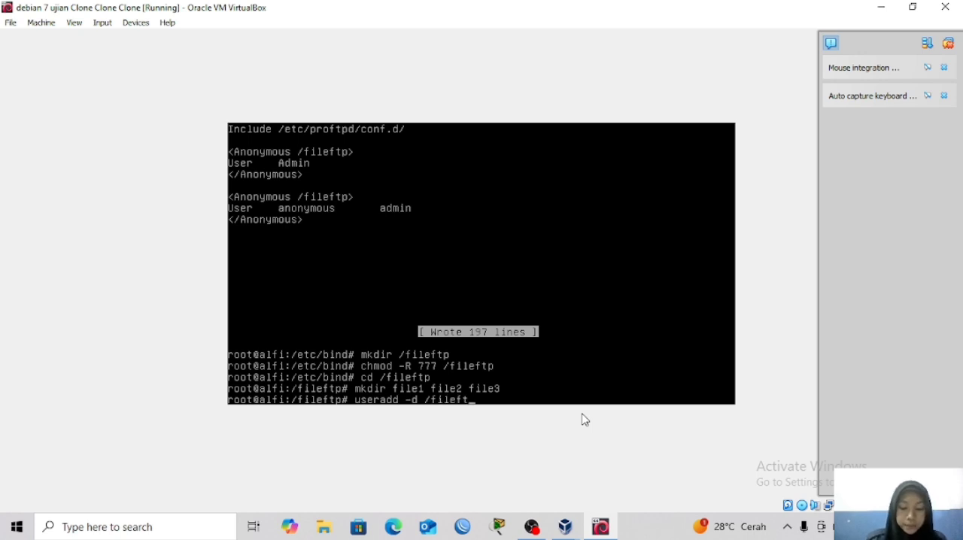
{"action": "type", "text": "p"}
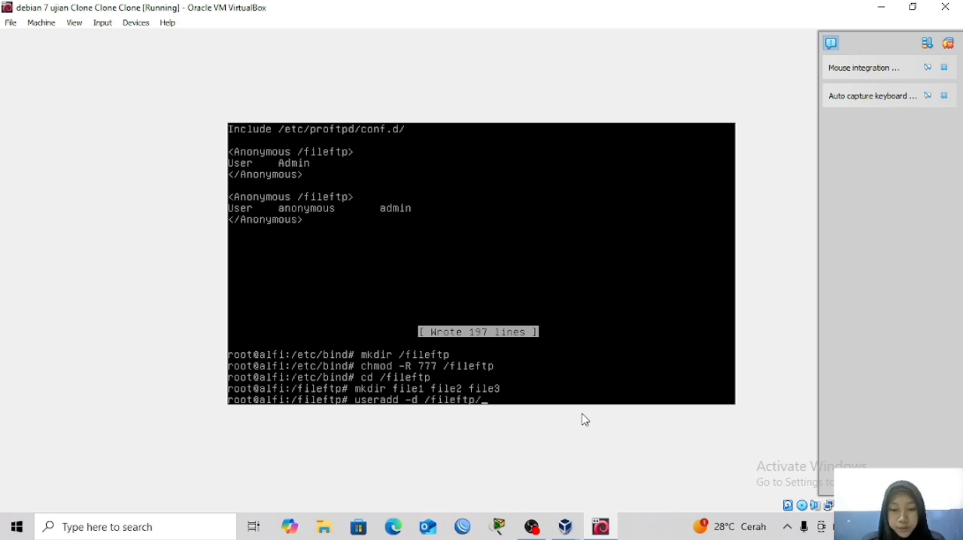
{"action": "type", "text": "/ "}
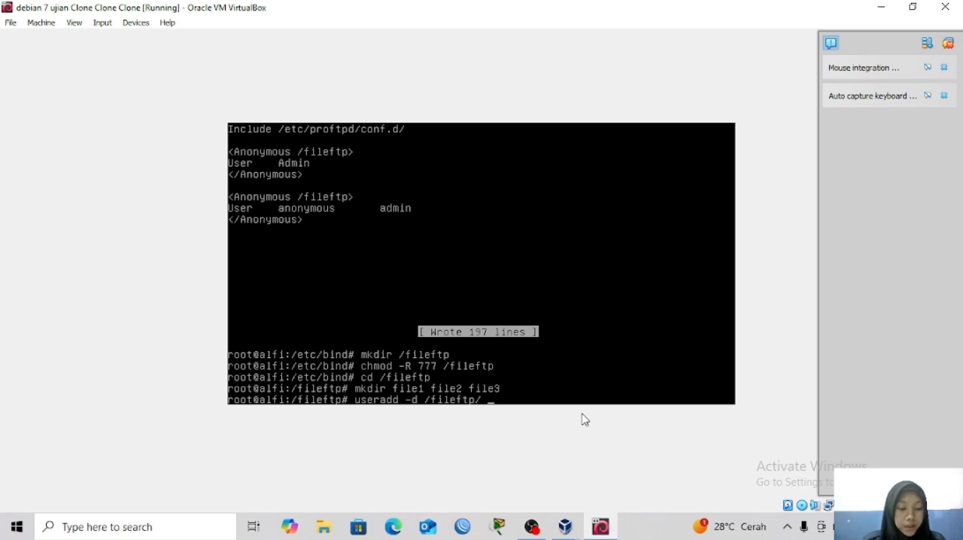
{"action": "type", "text": "admin"}
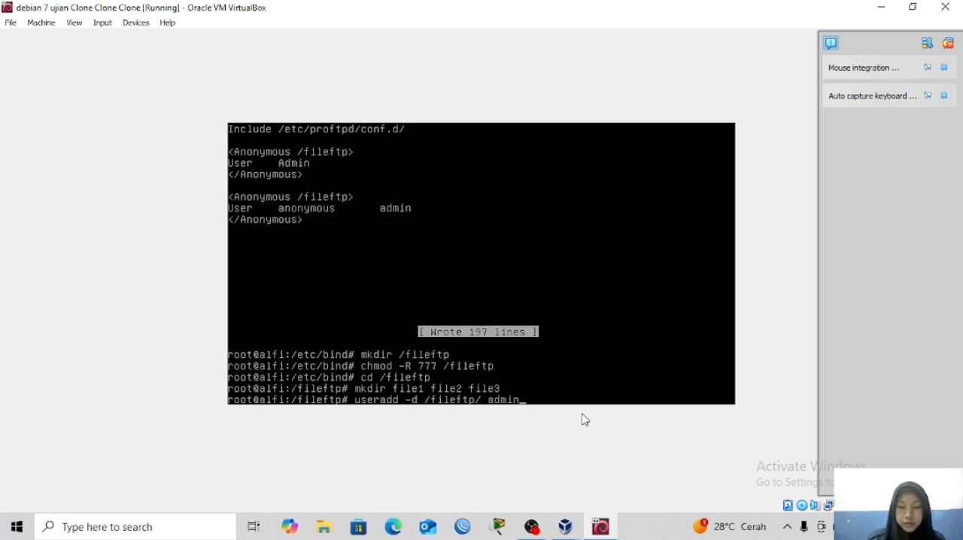
{"action": "key", "text": "Return"}
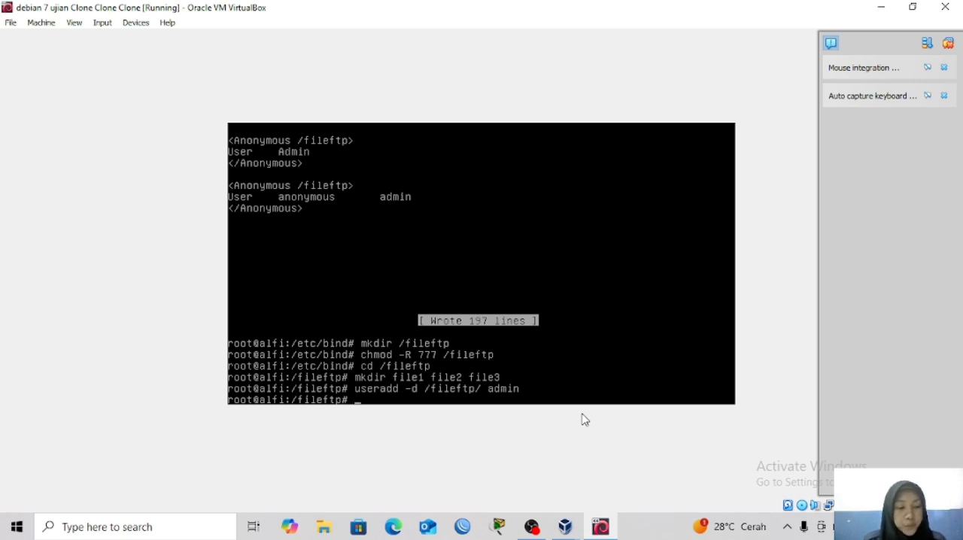
Set a password for the admin user with passwd, entering and retyping the new UNIX password.
{"action": "type", "text": "passwd"}
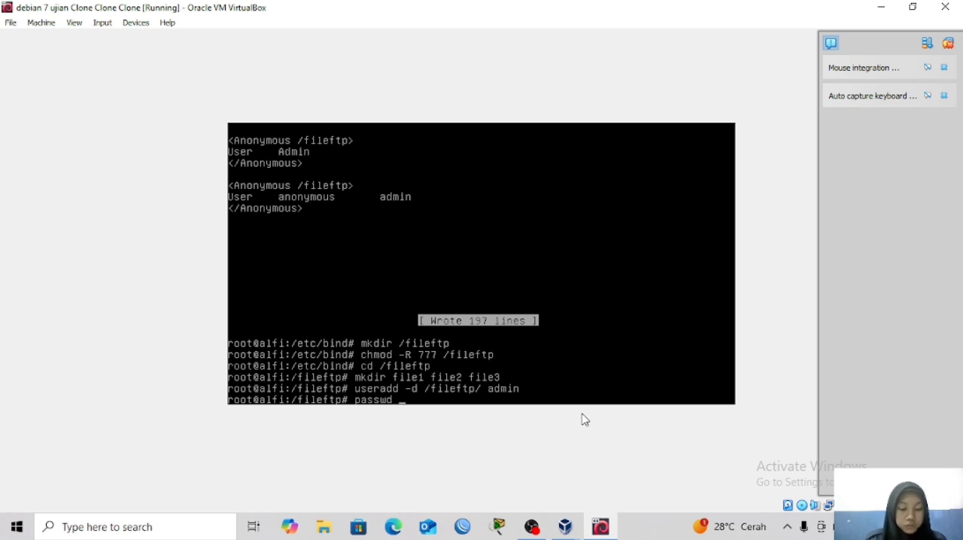
{"action": "type", "text": "admin"}
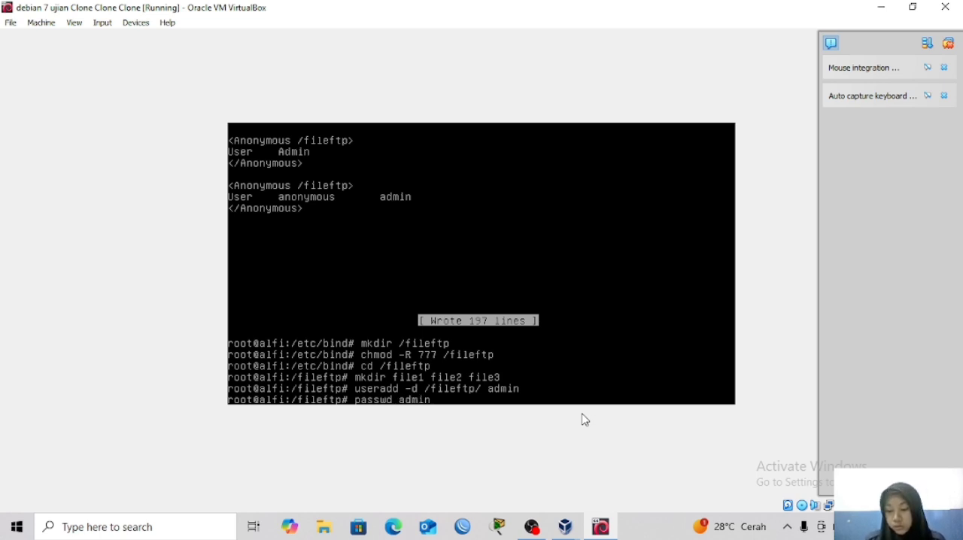
{"action": "key", "text": "Return"}
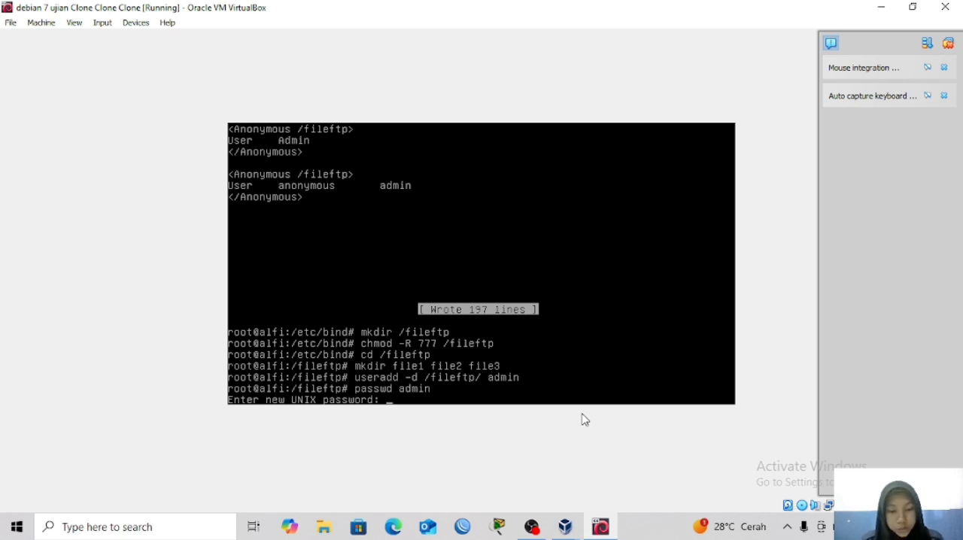
{"action": "key", "text": "Return"}
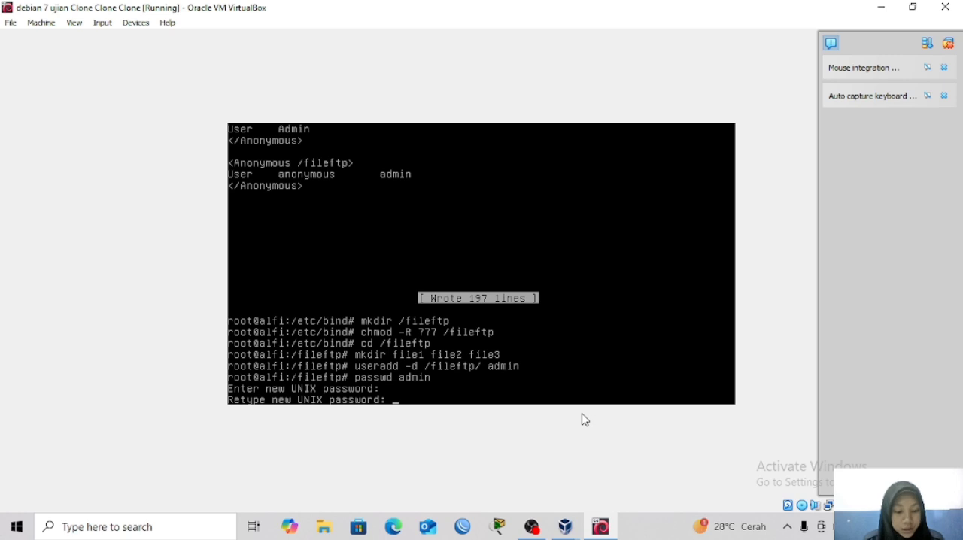
{"action": "key", "text": "Return"}
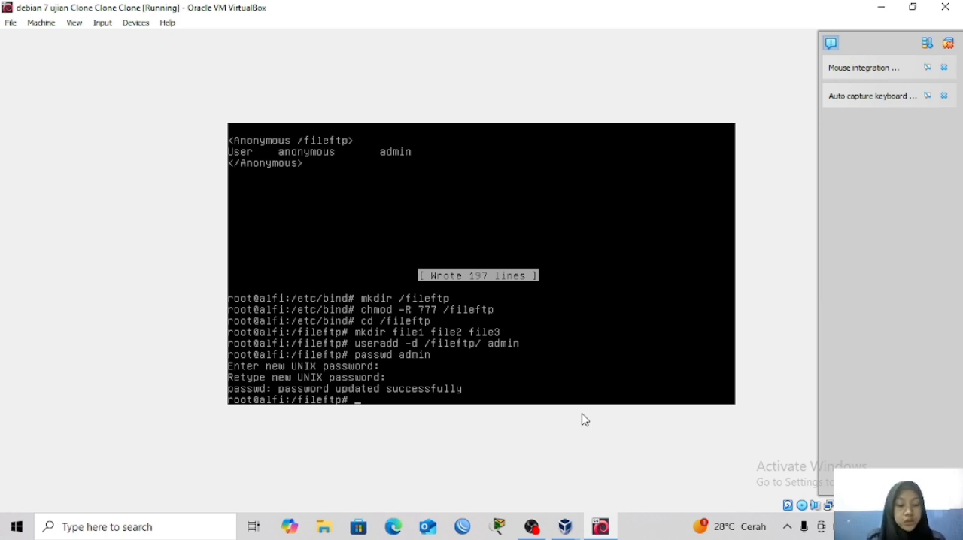
Restart the proftpd service.
{"action": "type", "text": "service "}
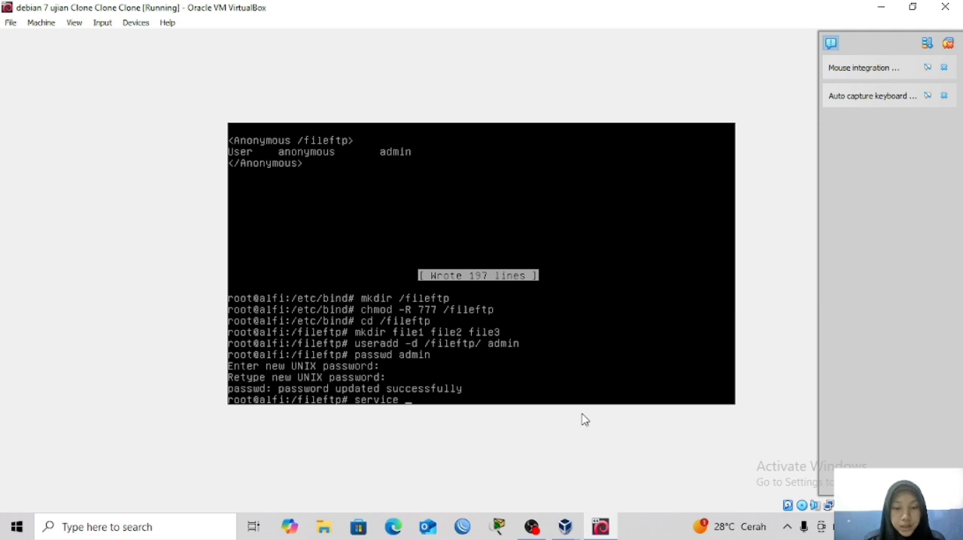
{"action": "type", "text": "prof"}
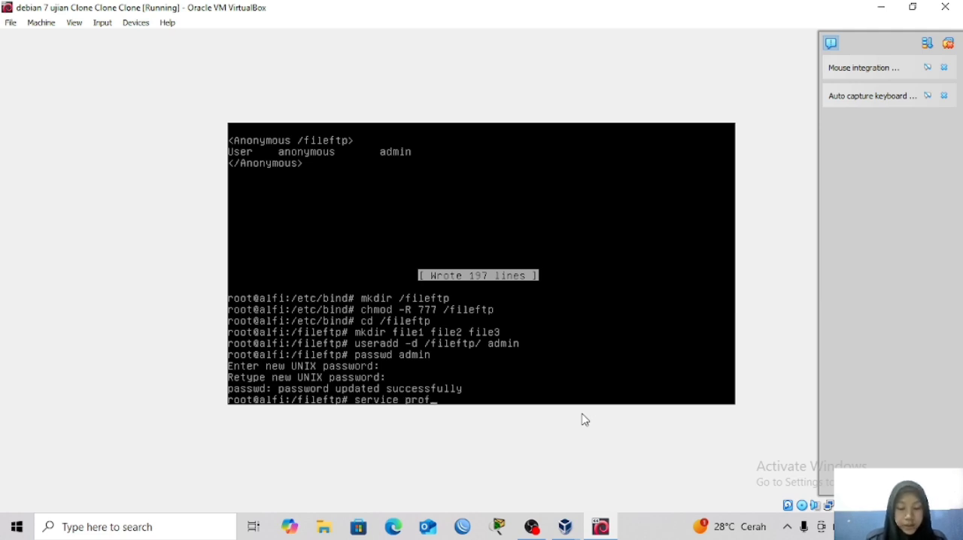
{"action": "type", "text": "tp"}
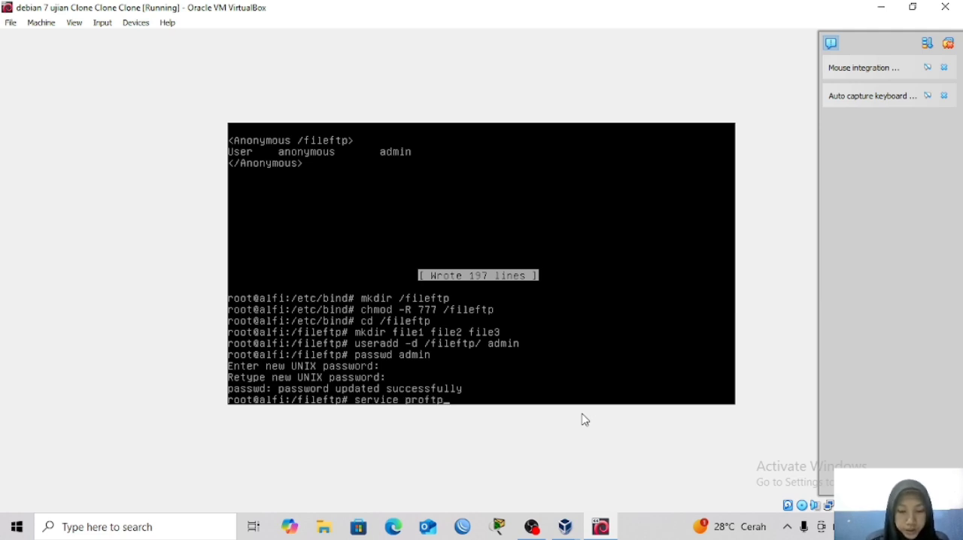
{"action": "type", "text": "d r"}
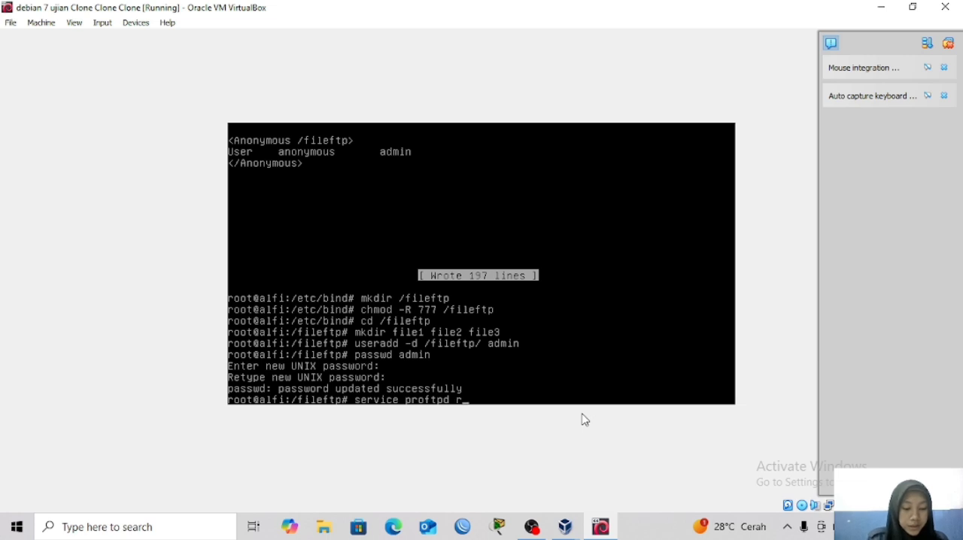
{"action": "type", "text": "estart"}
{"action": "key", "text": "Return"}
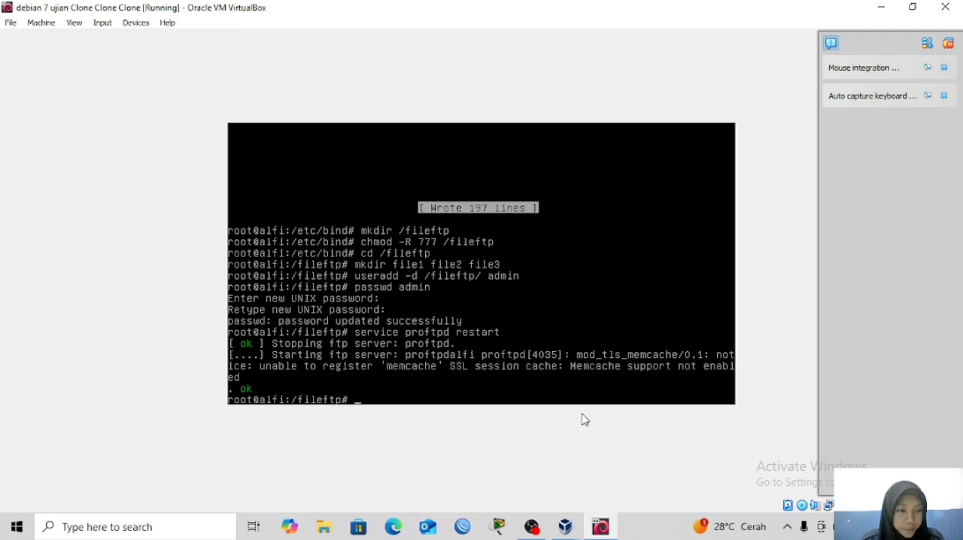
Start installing the apache2 and php5 packages with apt-get and agree to continue.
{"action": "type", "text": "ap"}
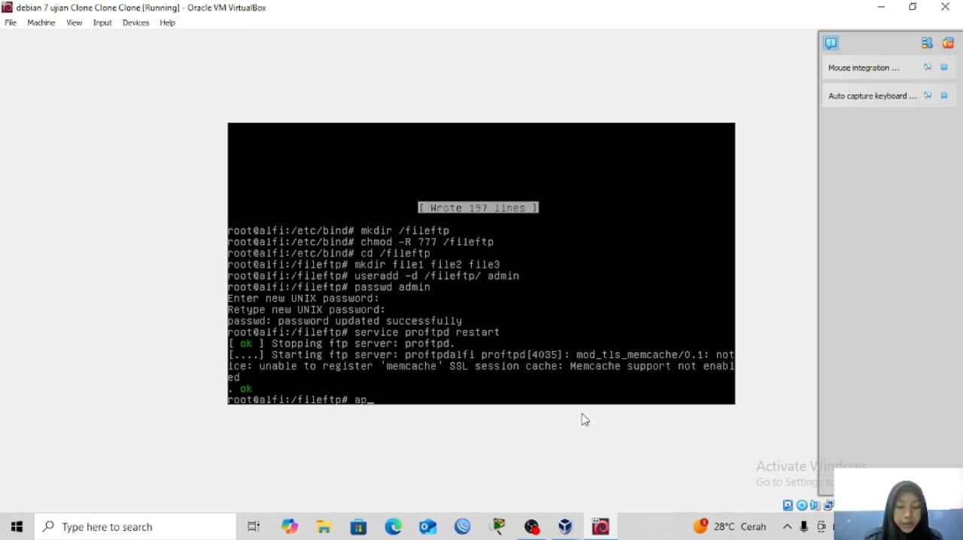
{"action": "type", "text": "t"}
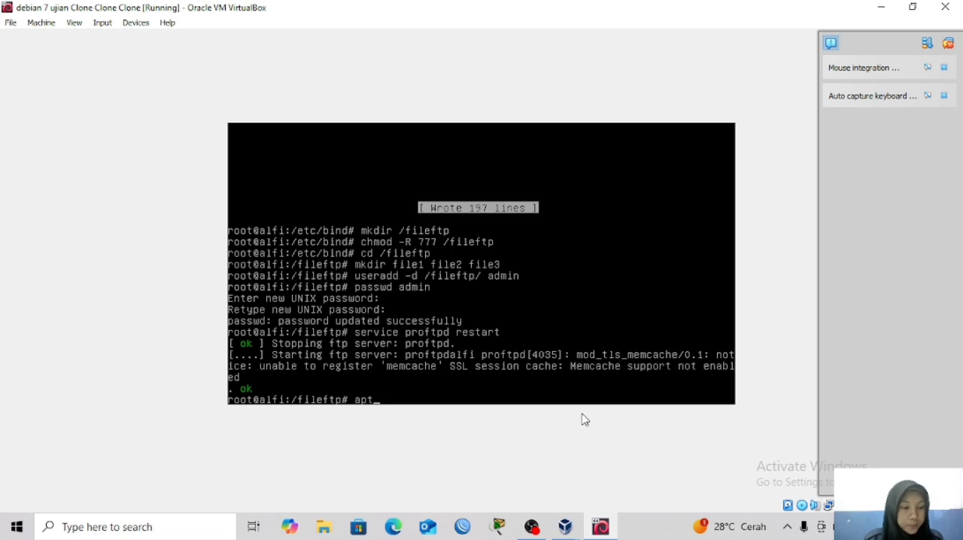
{"action": "type", "text": "-get"}
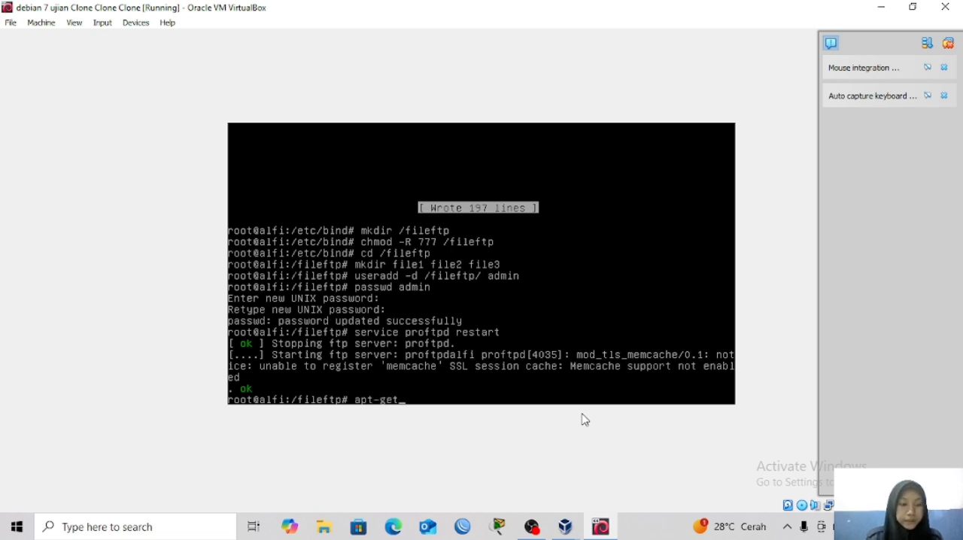
{"action": "type", "text": " install"}
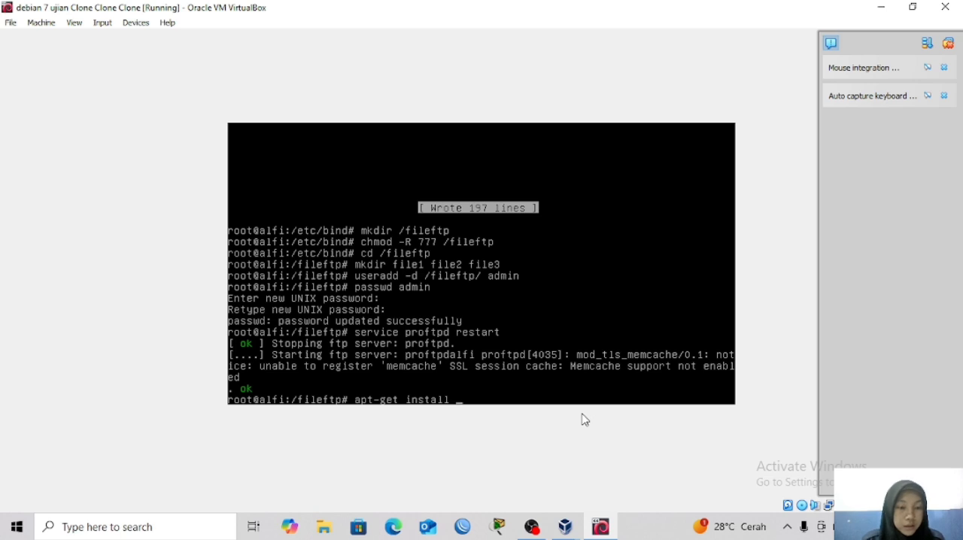
{"action": "type", "text": " apache2"}
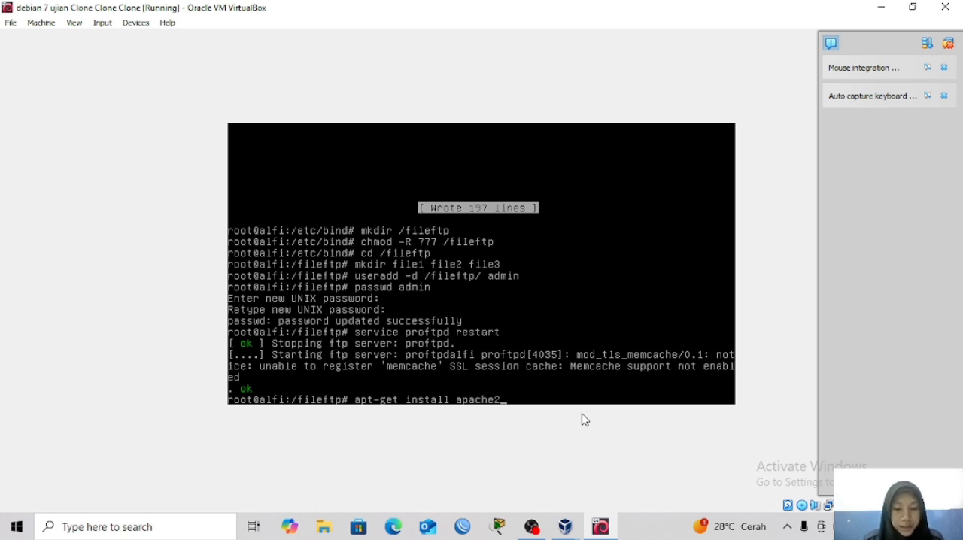
{"action": "type", "text": " p"}
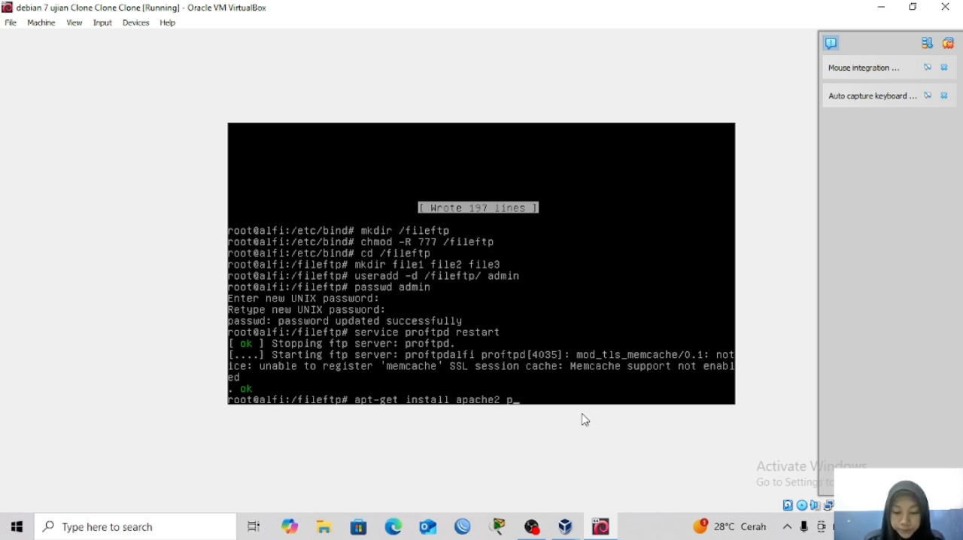
{"action": "type", "text": "hp5"}
{"action": "key", "text": "Return"}
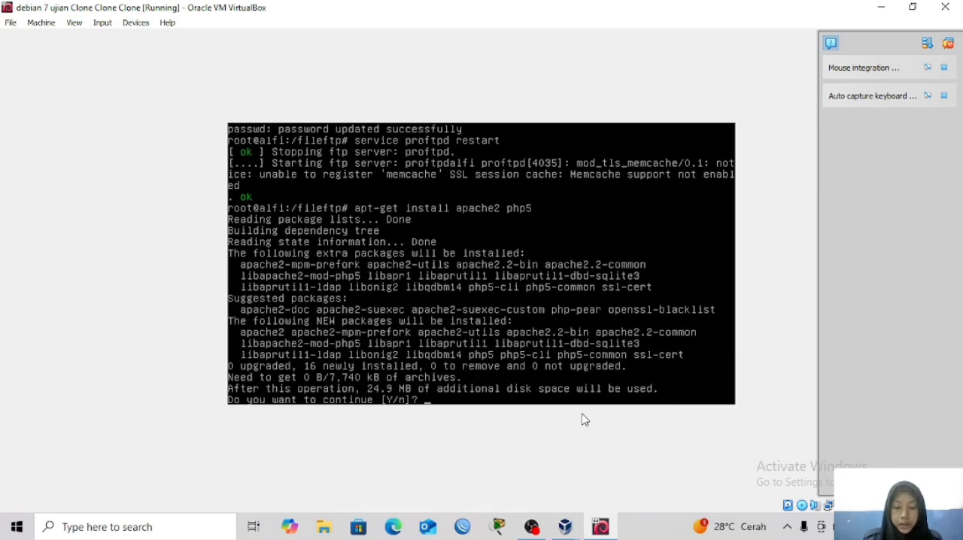
{"action": "type", "text": "y"}
{"action": "key", "text": "Return"}
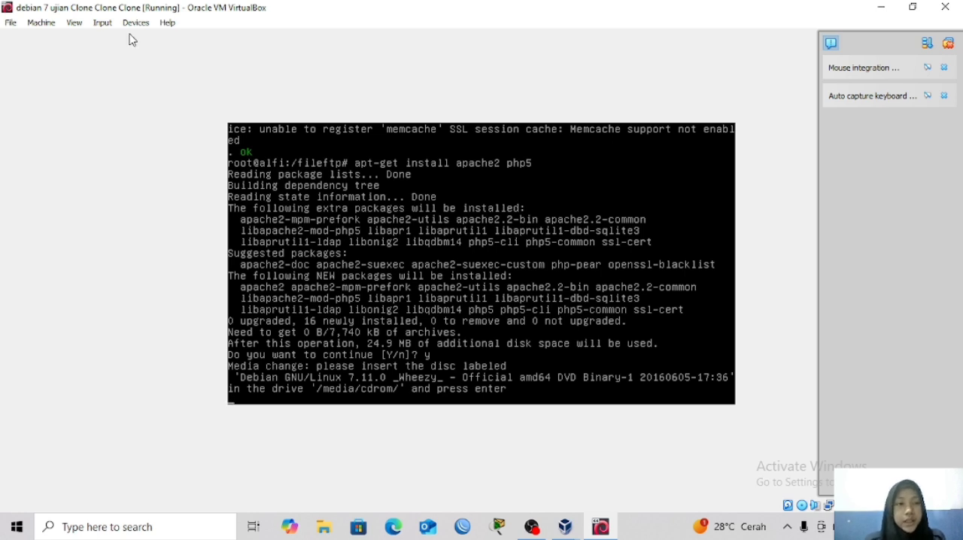
Insert debian-7.11.0-amd64-DVD-1.iso into the virtual machine's optical drive and resume the package installation.
{"action": "left_click", "coordinate": [52, 28]}
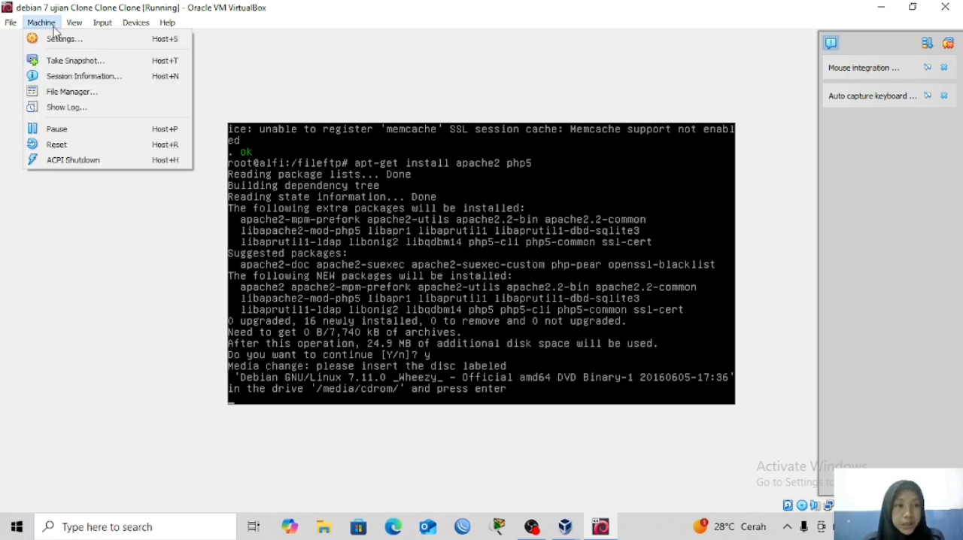
{"action": "left_click", "coordinate": [60, 38]}
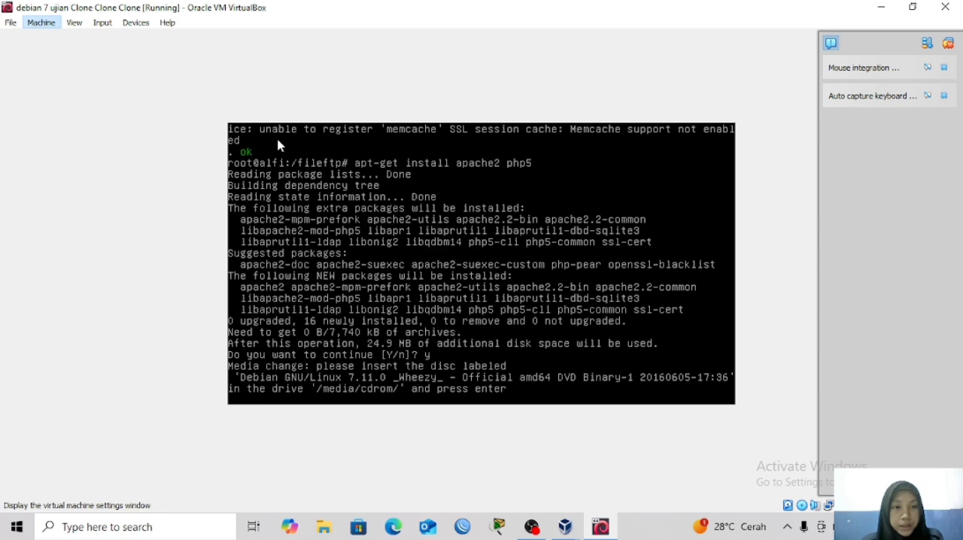
{"action": "left_click", "coordinate": [314, 189]}
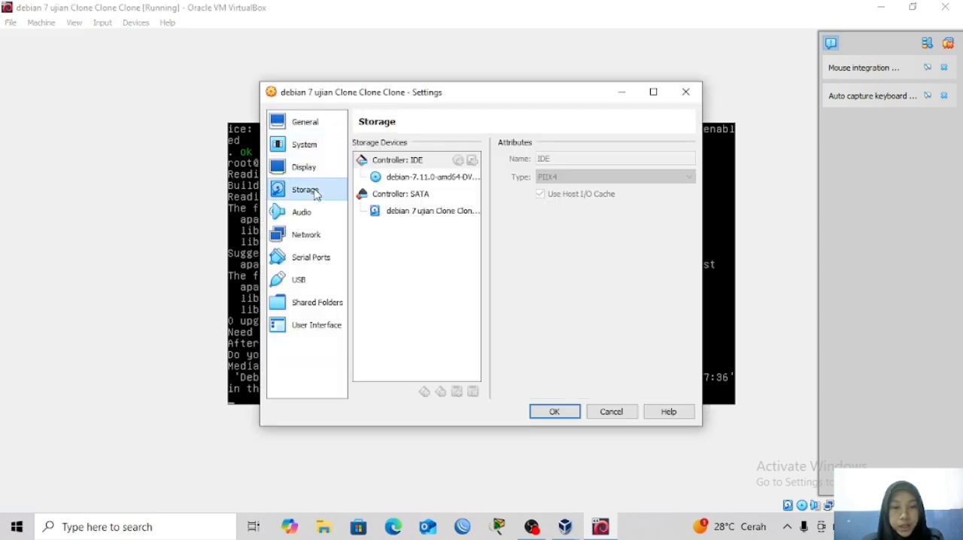
{"action": "left_click", "coordinate": [402, 179]}
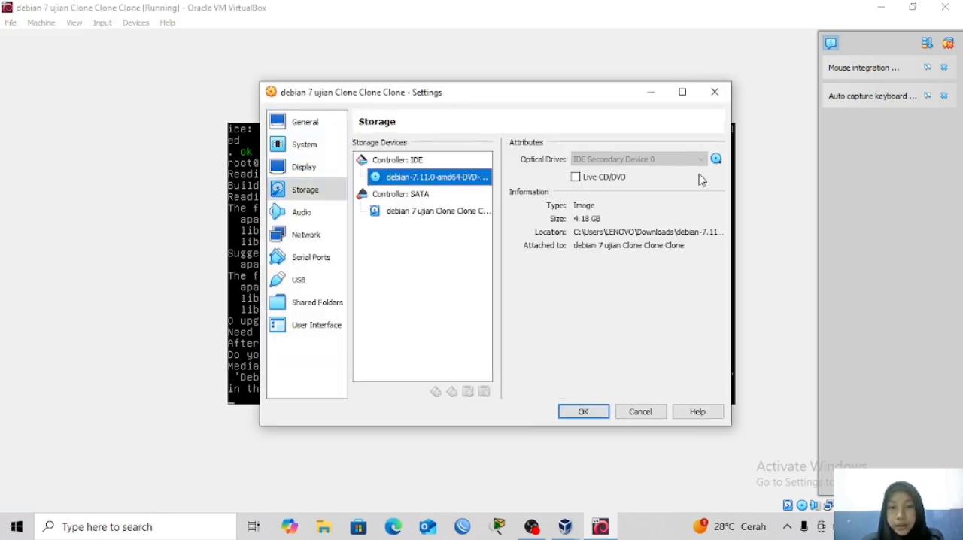
{"action": "left_click", "coordinate": [717, 165]}
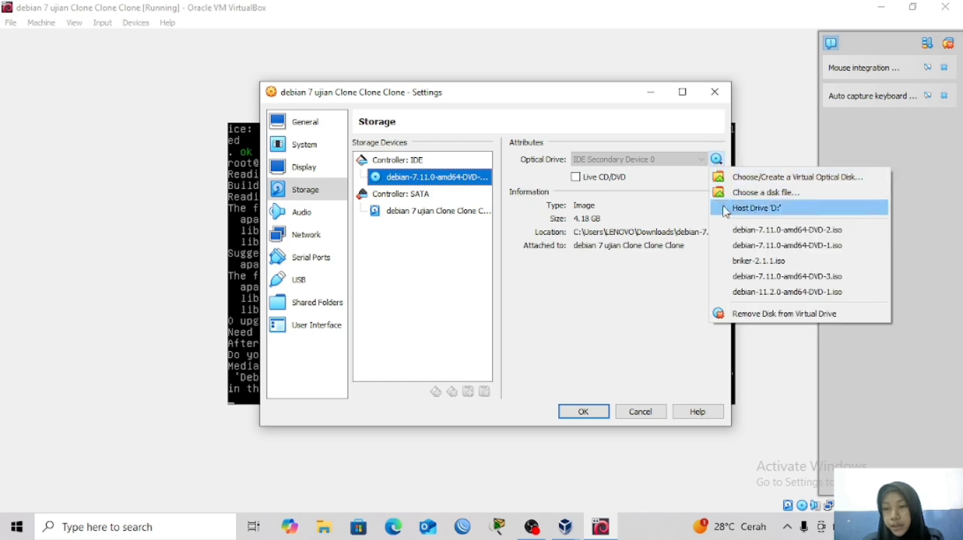
{"action": "left_click", "coordinate": [743, 245]}
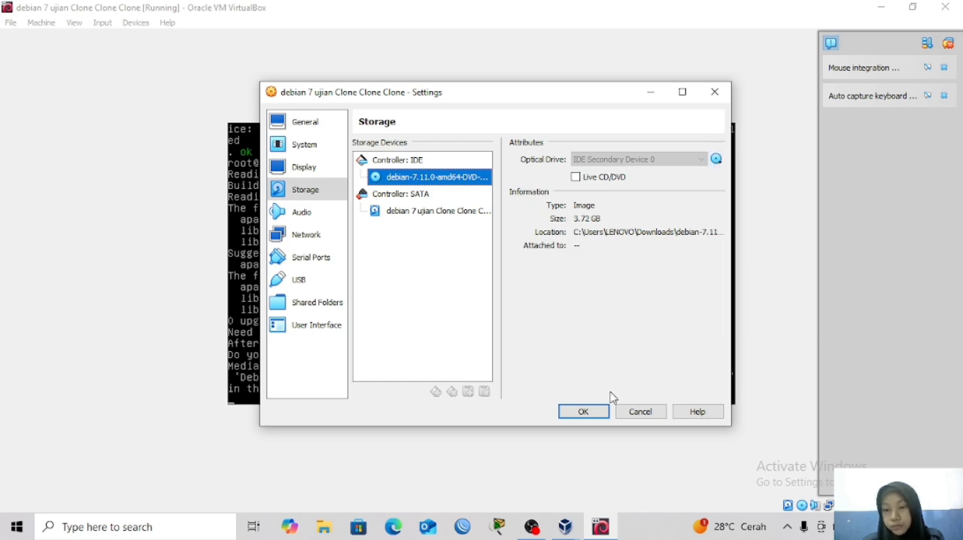
{"action": "left_click", "coordinate": [593, 412]}
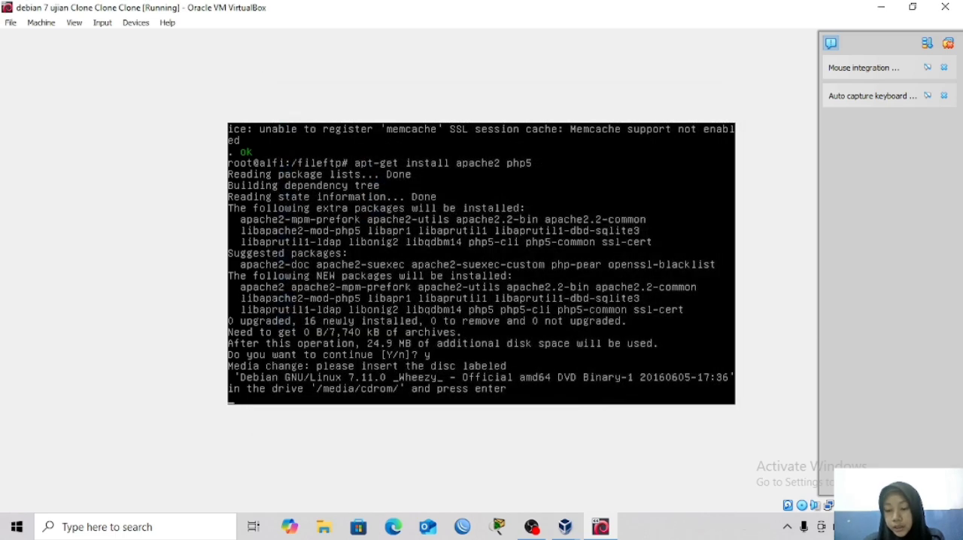
{"action": "key", "text": "Return"}
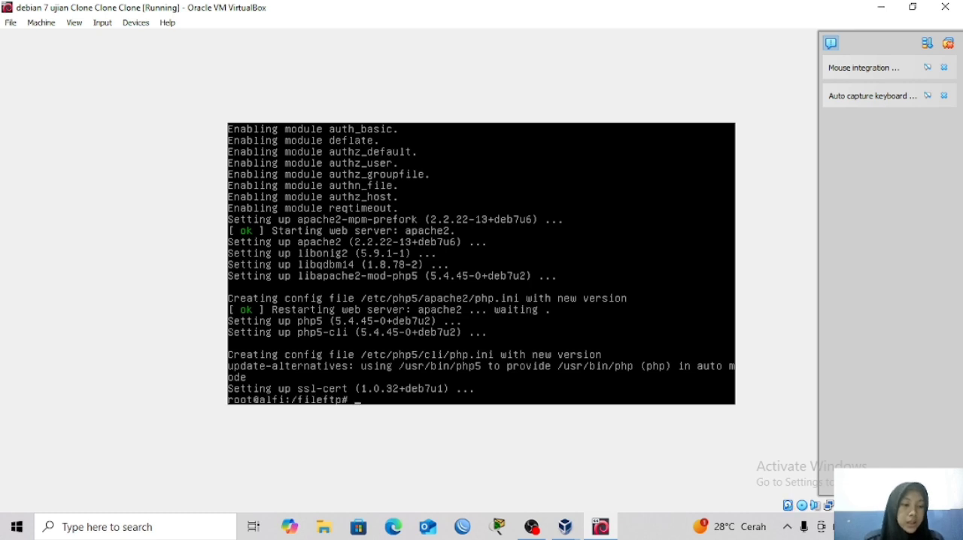
Open the Apache site configuration /etc/apache2/sites-available/default in nano.
{"action": "type", "text": "nano ."}
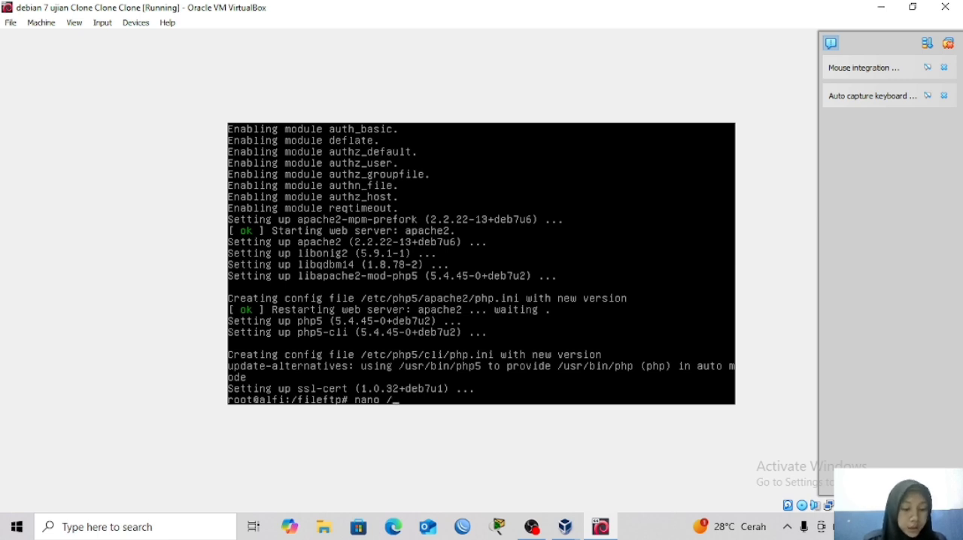
{"action": "type", "text": "etc/"}
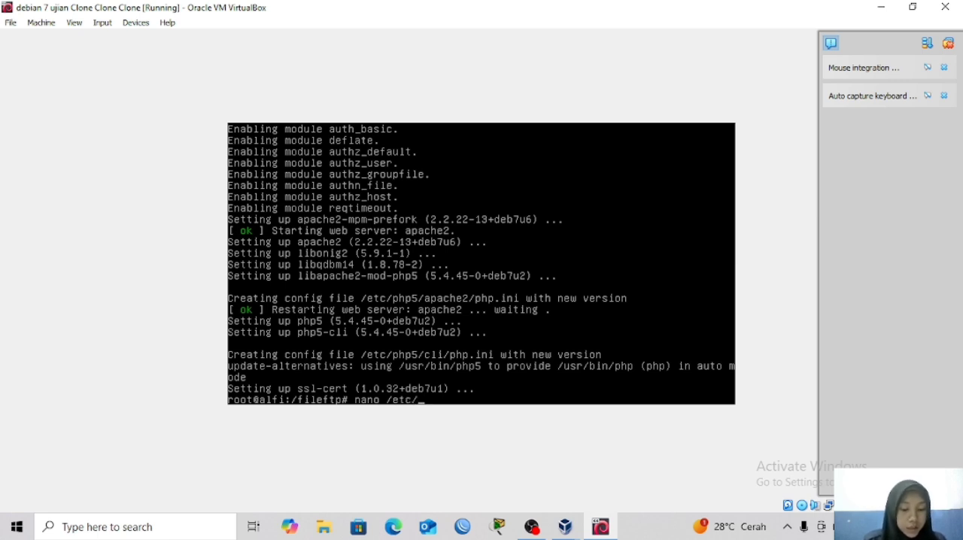
{"action": "type", "text": "apache2/"}
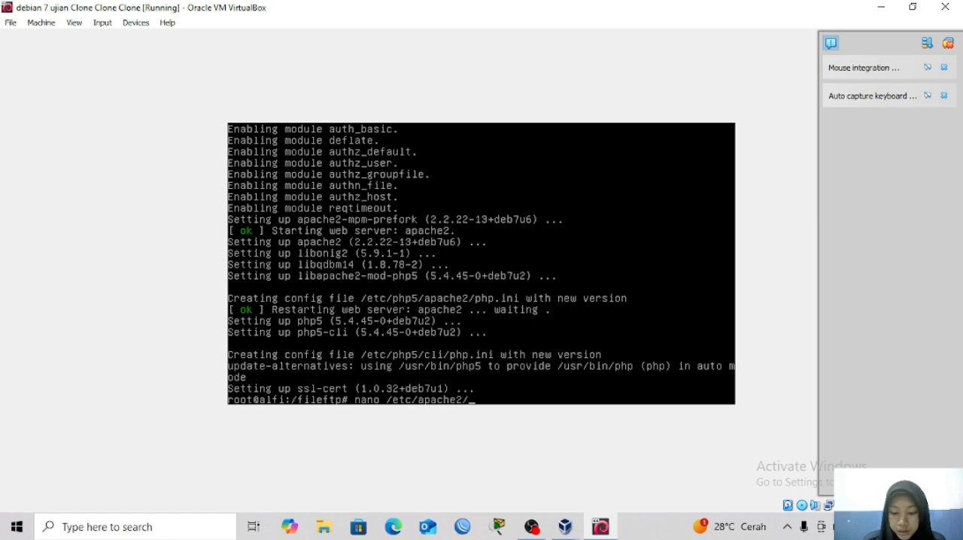
{"action": "type", "text": "sites-"}
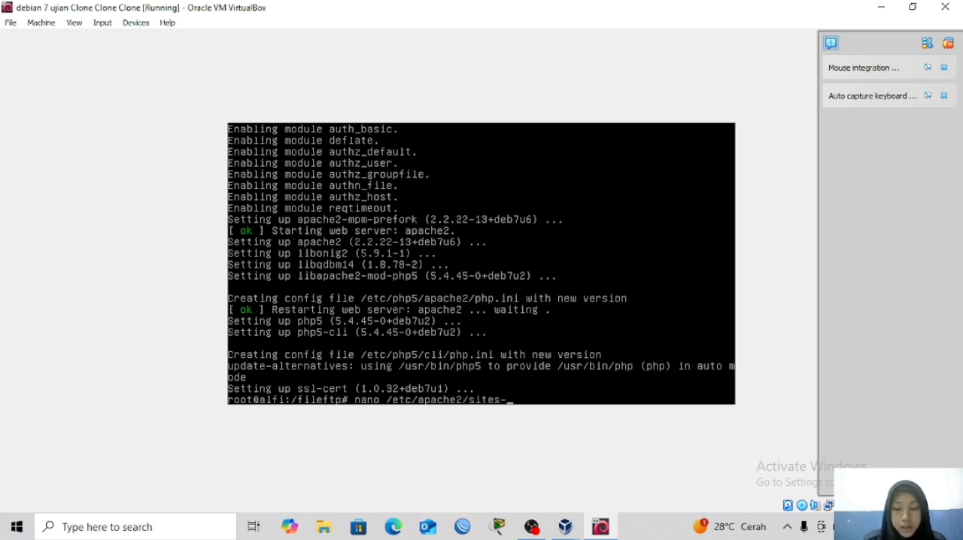
{"action": "type", "text": "available/"}
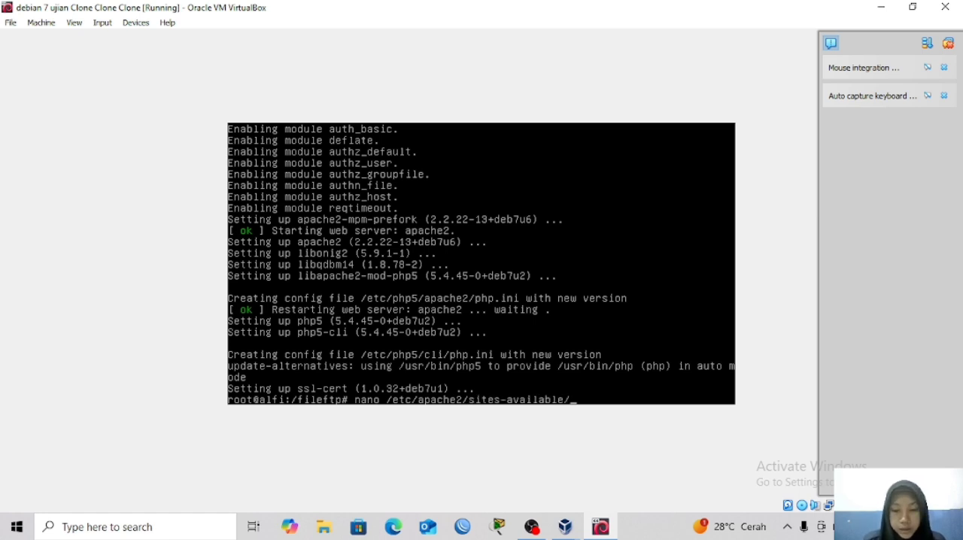
{"action": "type", "text": "de"}
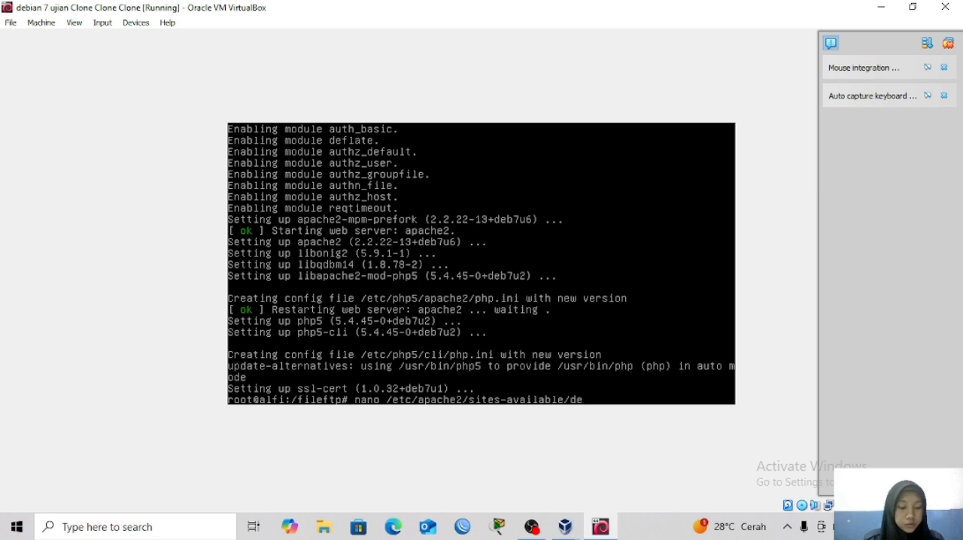
{"action": "key", "text": "Tab"}
{"action": "key", "text": "Return"}
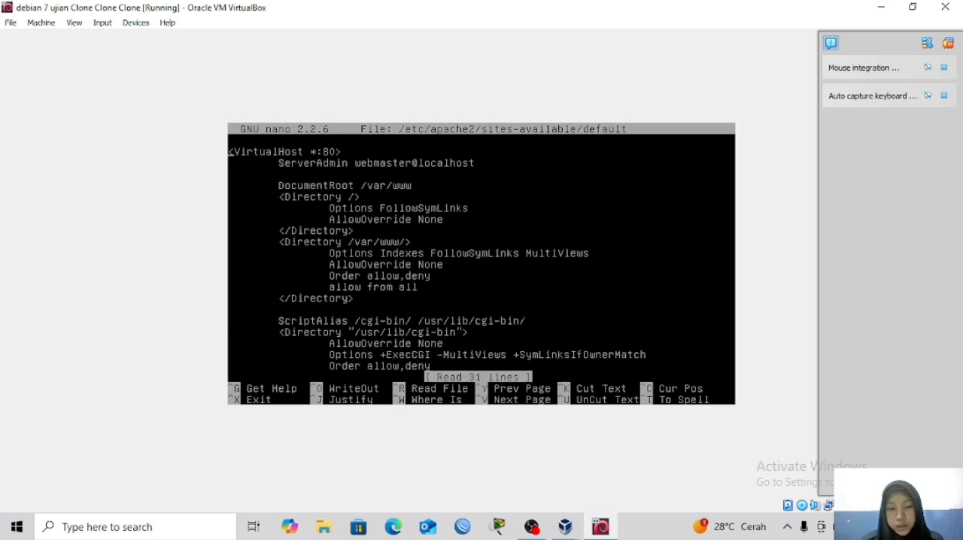
Change the domain of the ServerAdmin e-mail address from localhost to alfi.com in the VirtualHost block.
{"action": "key", "text": "Down"}
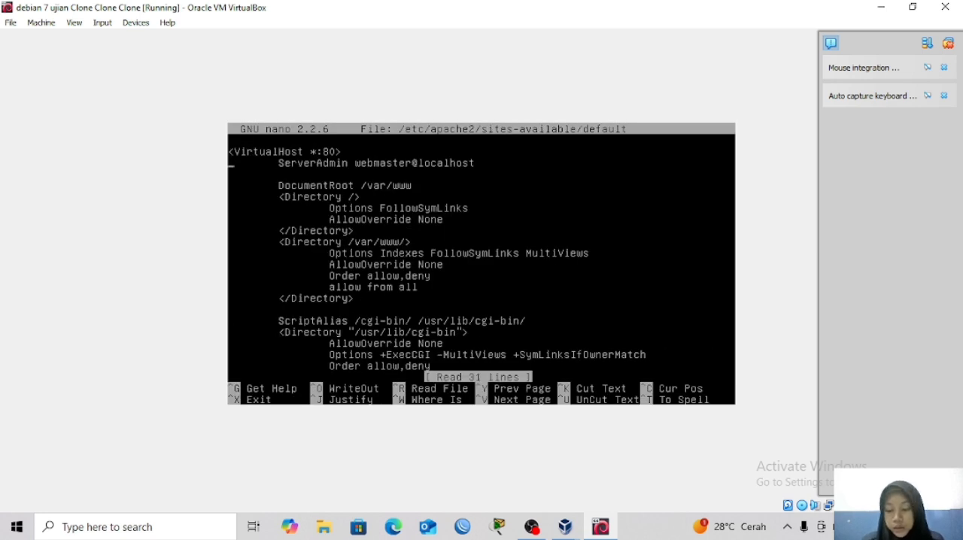
{"action": "key", "text": "Right"}
{"action": "key", "text": "Right"}
{"action": "key", "text": "Right"}
{"action": "key", "text": "Right"}
{"action": "key", "text": "Right"}
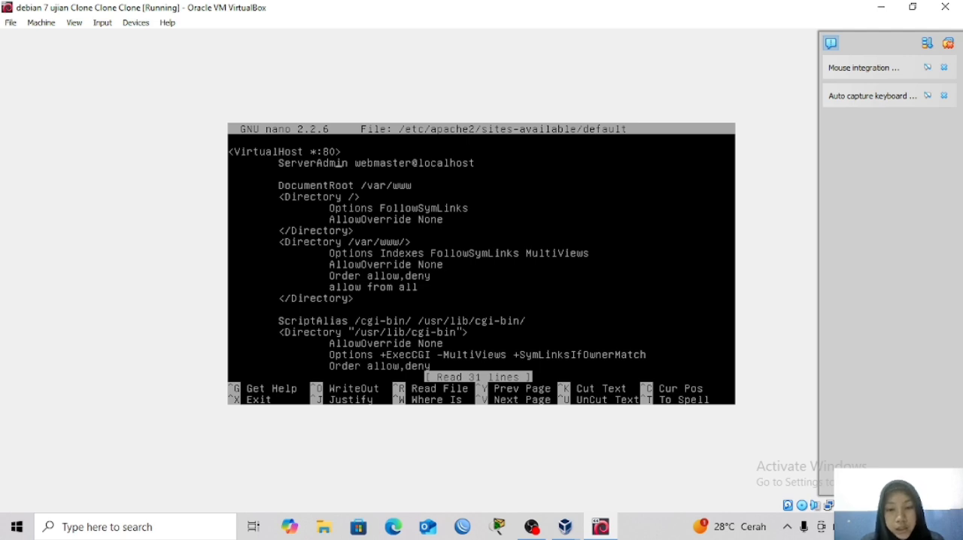
{"action": "key", "text": "Right"}
{"action": "key", "text": "Right"}
{"action": "key", "text": "Right"}
{"action": "key", "text": "Right"}
{"action": "key", "text": "Right"}
{"action": "key", "text": "Right"}
{"action": "key", "text": "Right"}
{"action": "key", "text": "Right"}
{"action": "key", "text": "Right"}
{"action": "key", "text": "Right"}
{"action": "key", "text": "Right"}
{"action": "key", "text": "Right"}
{"action": "key", "text": "Right"}
{"action": "key", "text": "Right"}
{"action": "key", "text": "Right"}
{"action": "key", "text": "Right"}
{"action": "key", "text": "Right"}
{"action": "key", "text": "Right"}
{"action": "key", "text": "Right"}
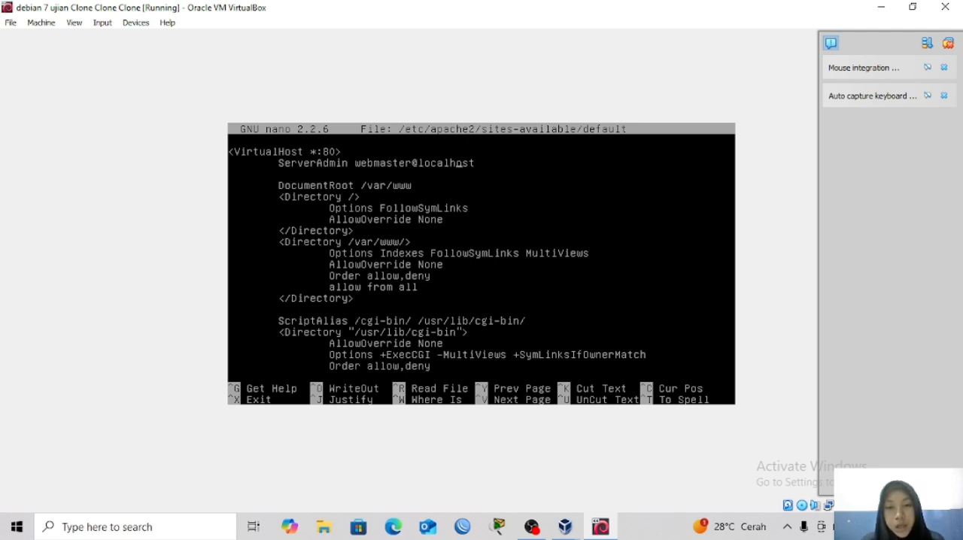
{"action": "key", "text": "Right"}
{"action": "key", "text": "BackSpace"}
{"action": "key", "text": "BackSpace"}
{"action": "key", "text": "BackSpace"}
{"action": "key", "text": "BackSpace"}
{"action": "key", "text": "BackSpace"}
{"action": "key", "text": "BackSpace"}
{"action": "key", "text": "BackSpace"}
{"action": "key", "text": "BackSpace"}
{"action": "key", "text": "BackSpace"}
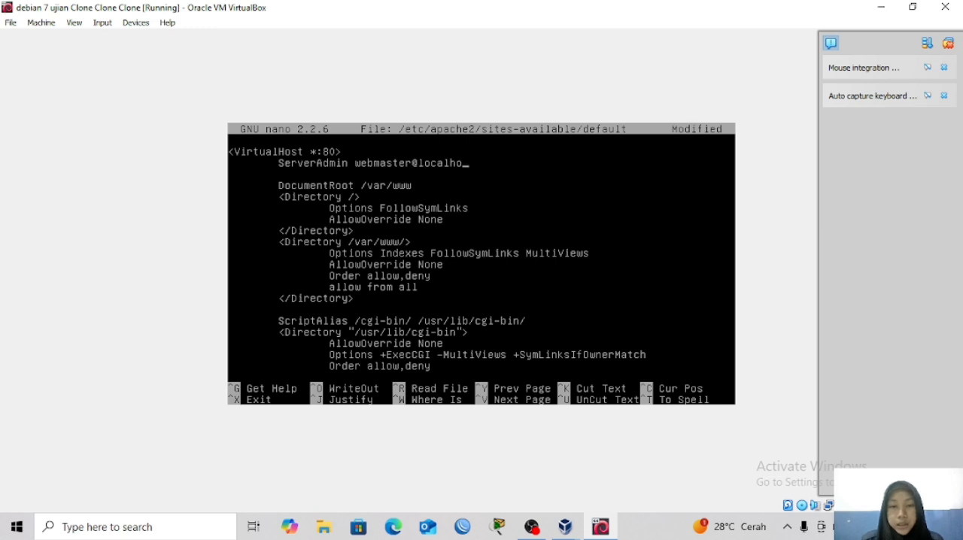
{"action": "type", "text": "a"}
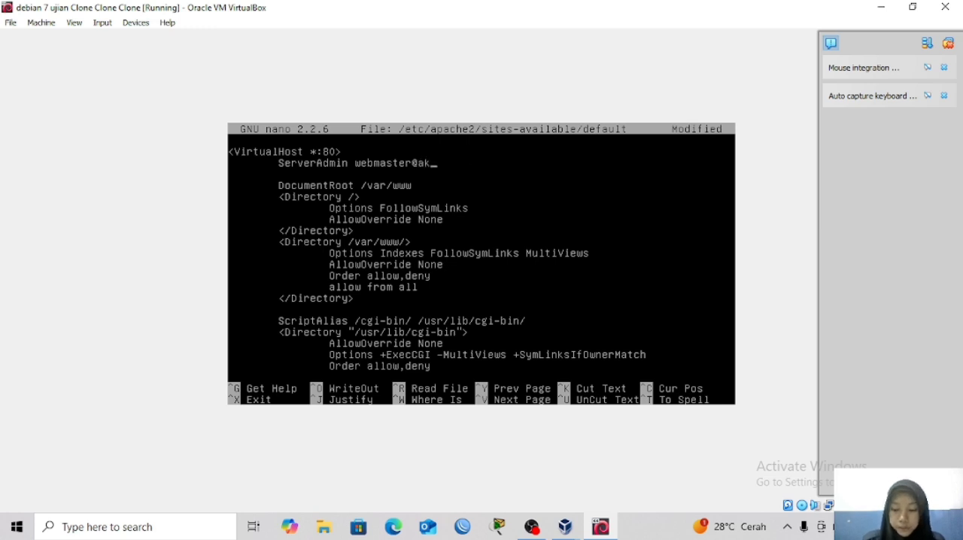
{"action": "type", "text": "lfi"}
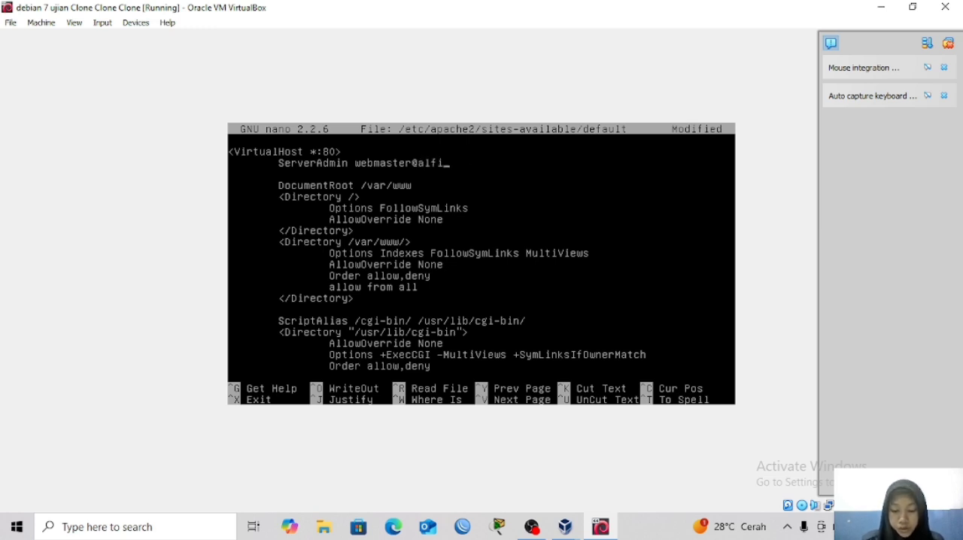
{"action": "type", "text": ".com"}
Duplicate the ServerAdmin line so that two more copies of it stand directly below the original.
{"action": "key", "text": "Down"}
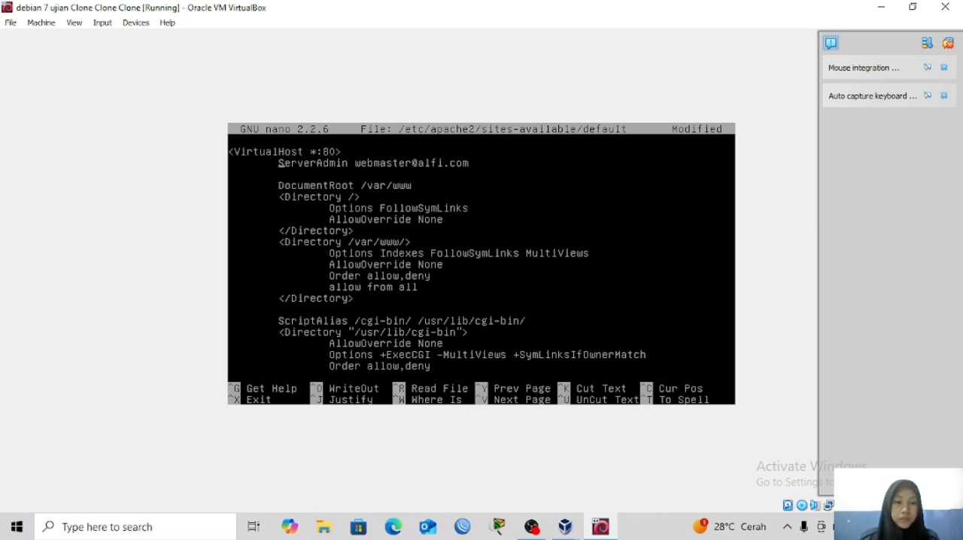
{"action": "type", "text": "s"}
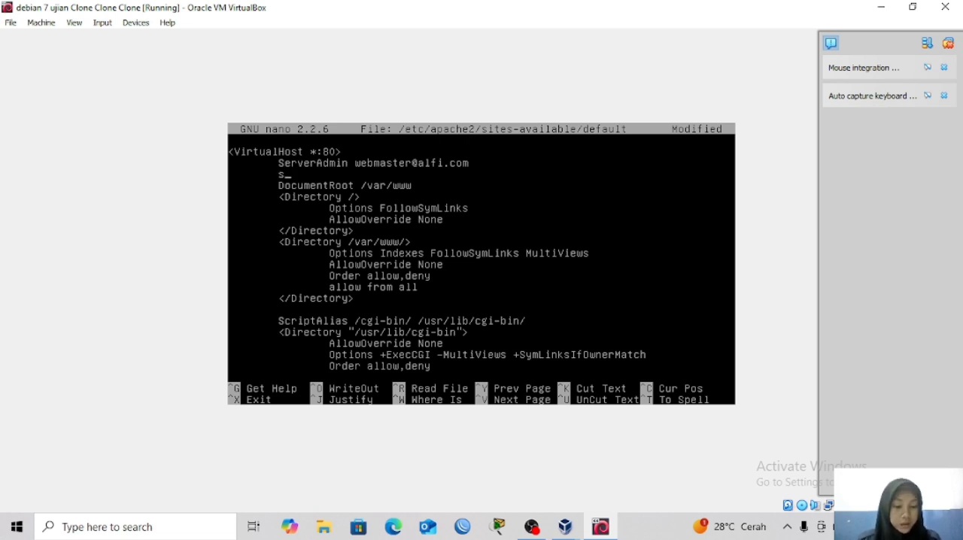
{"action": "key", "text": "BackSpace"}
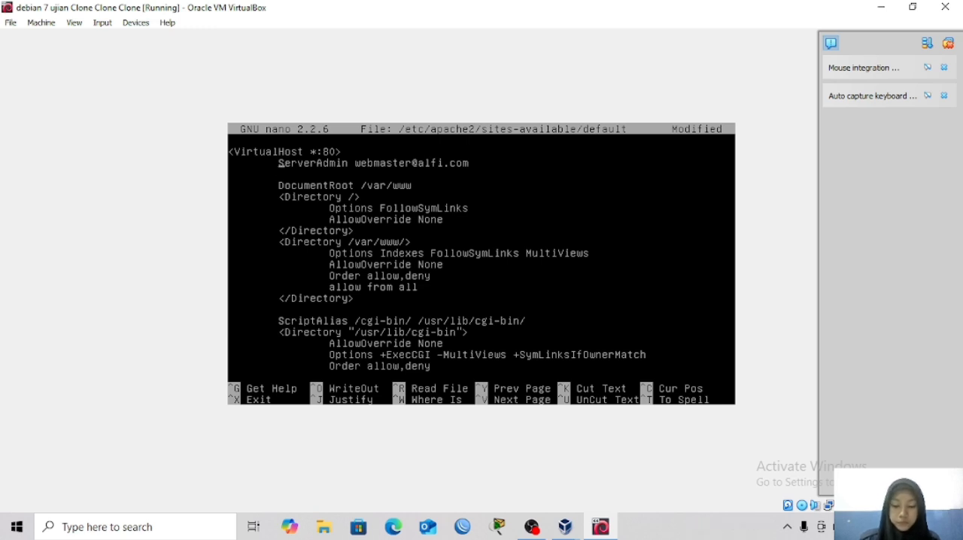
{"action": "key", "text": "ctrl+k"}
{"action": "key", "text": "ctrl+u"}
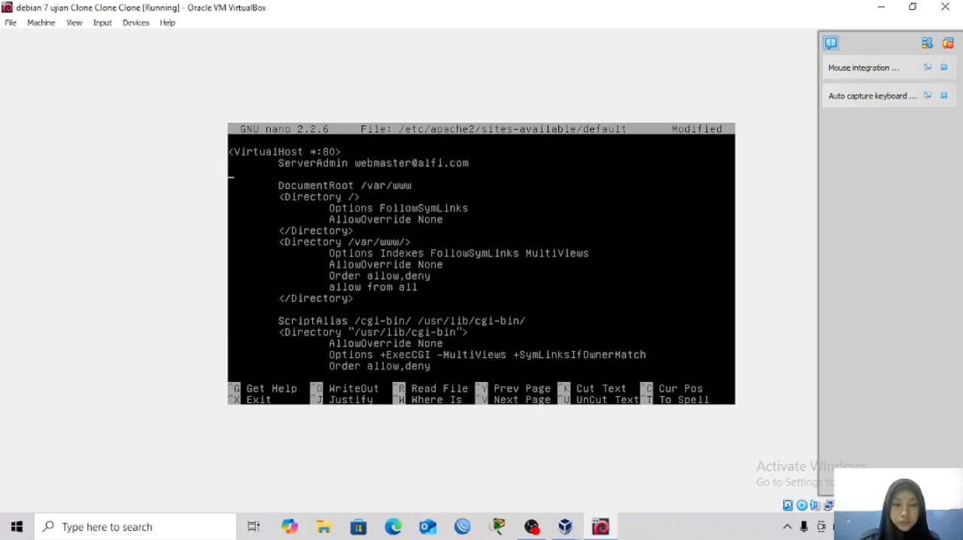
{"action": "key", "text": "ctrl+u"}
{"action": "key", "text": "ctrl+u"}
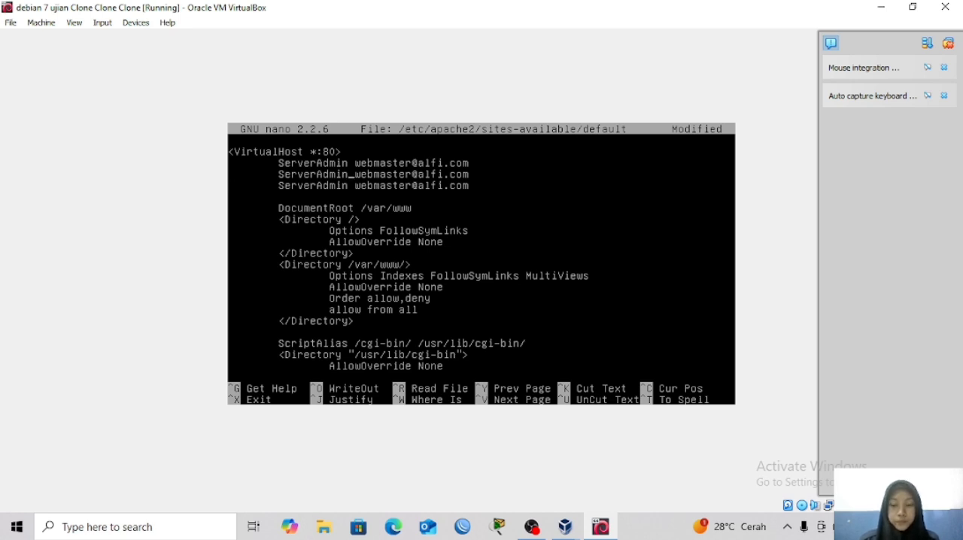
Rename the directive on the second of the three ServerAdmin lines to ServerName.
{"action": "key", "text": "BackSpace"}
{"action": "key", "text": "BackSpace"}
{"action": "key", "text": "BackSpace"}
{"action": "key", "text": "BackSpace"}
{"action": "key", "text": "BackSpace"}
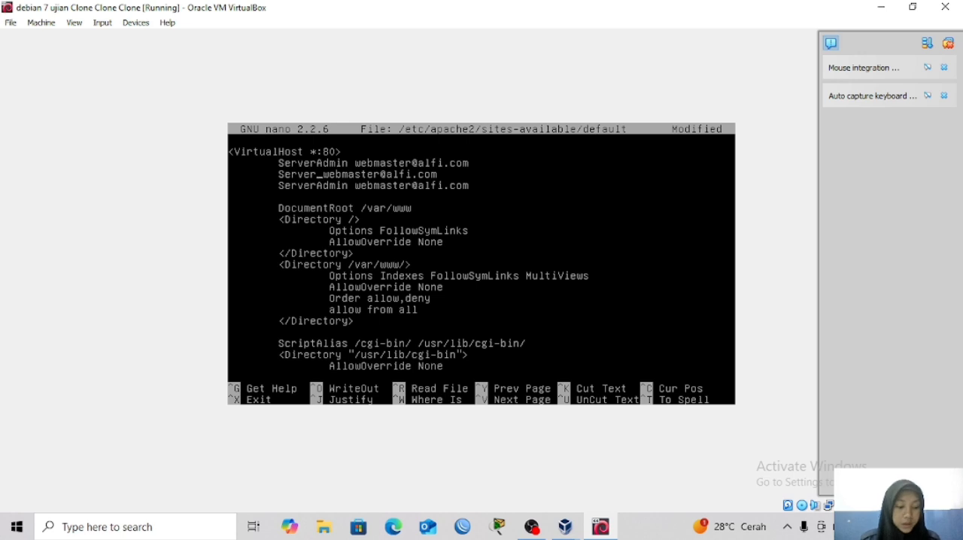
{"action": "type", "text": "Nae"}
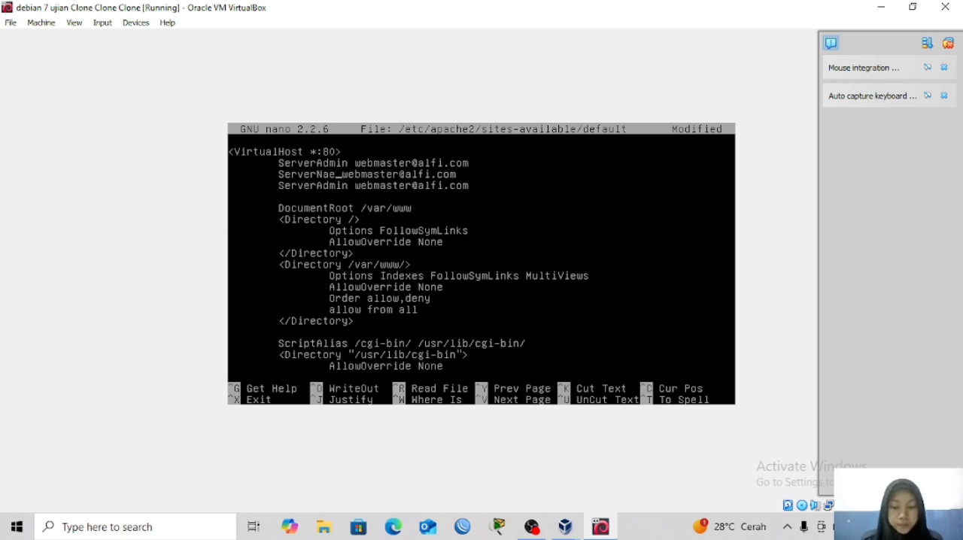
{"action": "key", "text": "BackSpace"}
{"action": "type", "text": "me"}
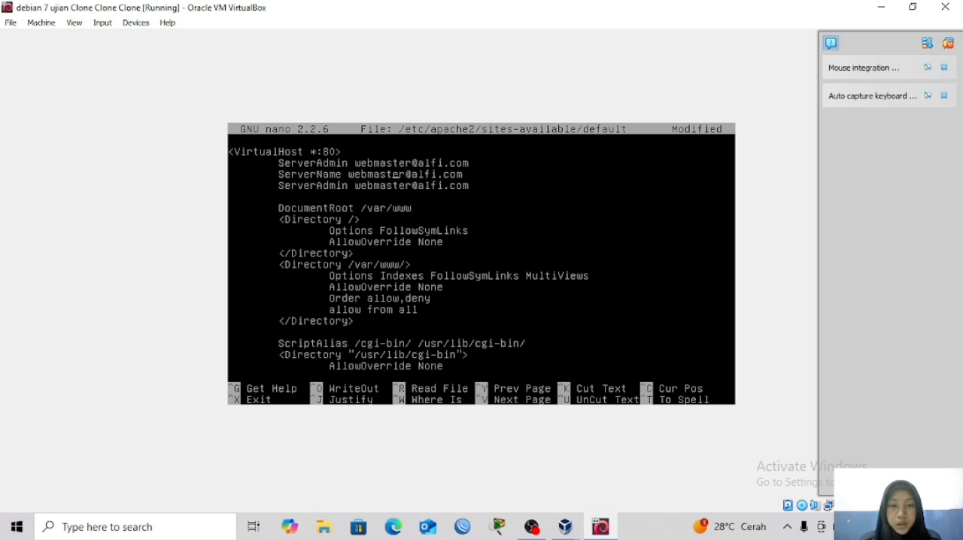
{"action": "key", "text": "Right"}
{"action": "key", "text": "Right"}
{"action": "key", "text": "Right"}
{"action": "key", "text": "Right"}
{"action": "key", "text": "Right"}
{"action": "key", "text": "Right"}
{"action": "key", "text": "Right"}
{"action": "key", "text": "Right"}
{"action": "key", "text": "Right"}
{"action": "key", "text": "Right"}
{"action": "key", "text": "Right"}
{"action": "key", "text": "Right"}
{"action": "key", "text": "Right"}
{"action": "key", "text": "Right"}
{"action": "key", "text": "Right"}
{"action": "key", "text": "Right"}
{"action": "key", "text": "Right"}
{"action": "key", "text": "Right"}
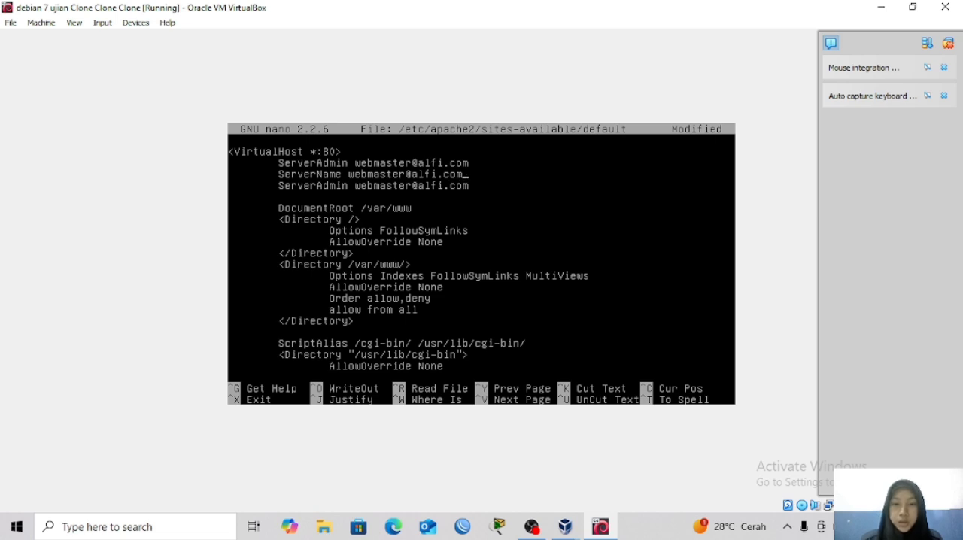
{"action": "key", "text": "BackSpace"}
{"action": "key", "text": "BackSpace"}
{"action": "key", "text": "BackSpace"}
{"action": "key", "text": "BackSpace"}
{"action": "key", "text": "BackSpace"}
{"action": "key", "text": "BackSpace"}
{"action": "key", "text": "BackSpace"}
{"action": "key", "text": "BackSpace"}
{"action": "key", "text": "BackSpace"}
{"action": "key", "text": "BackSpace"}
{"action": "key", "text": "BackSpace"}
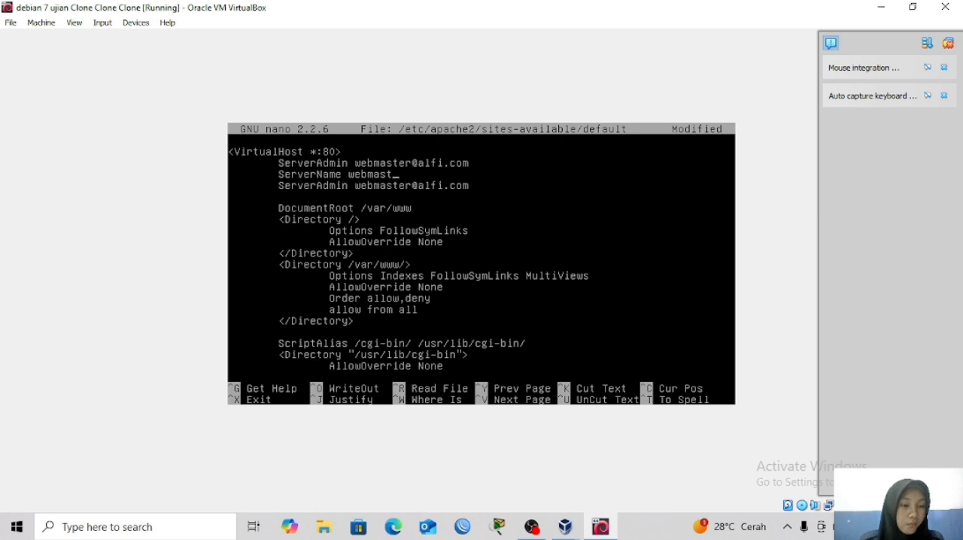
{"action": "key", "text": "BackSpace"}
{"action": "key", "text": "BackSpace"}
{"action": "key", "text": "BackSpace"}
{"action": "key", "text": "BackSpace"}
{"action": "key", "text": "BackSpace"}
{"action": "key", "text": "BackSpace"}
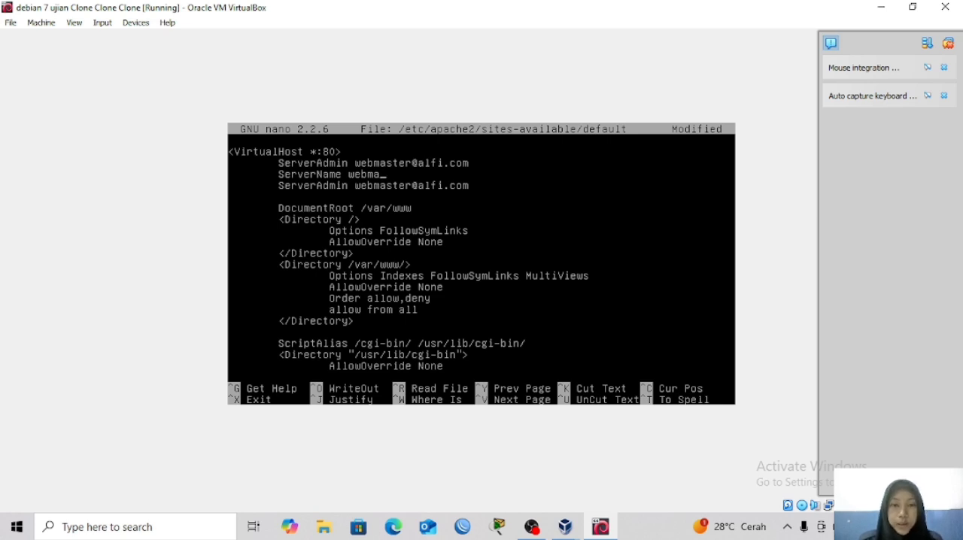
{"action": "type", "text": "ww"}
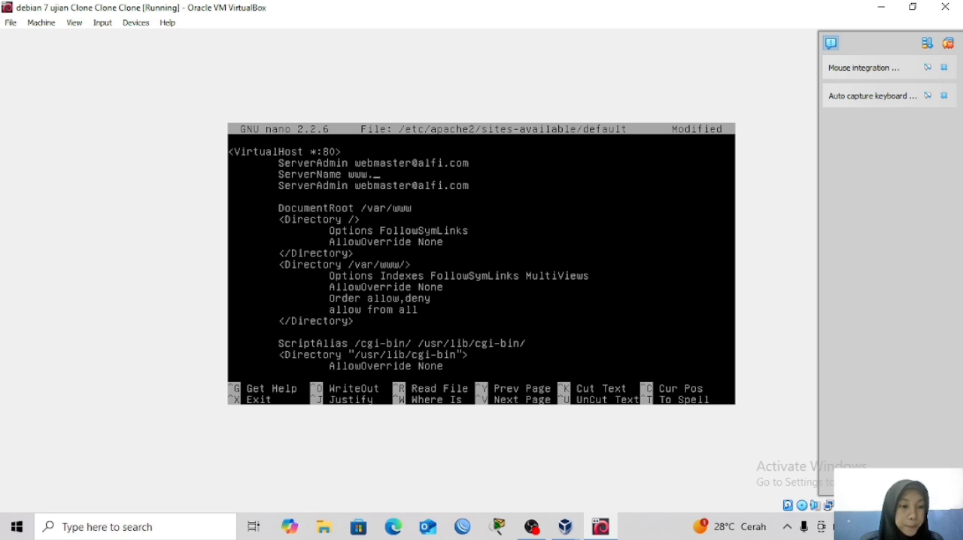
{"action": "type", "text": ".al"}
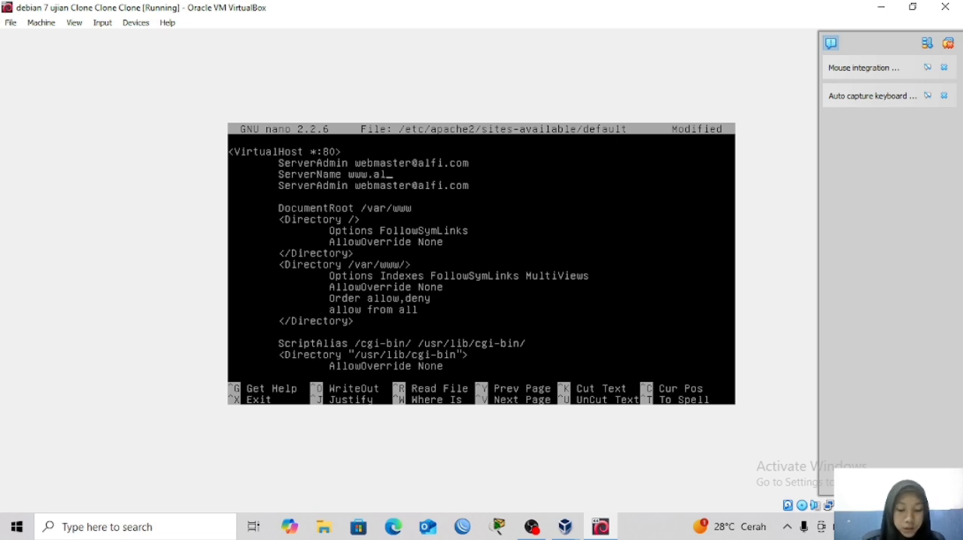
{"action": "type", "text": "fi.com"}
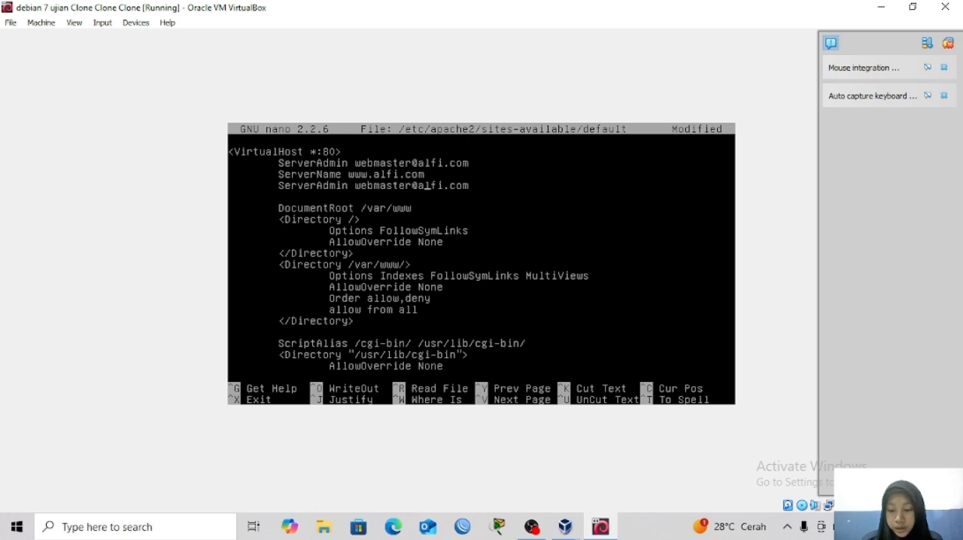
Rename the remaining duplicate ServerAdmin directive below ServerName to ServerAlias.
{"action": "key", "text": "Left"}
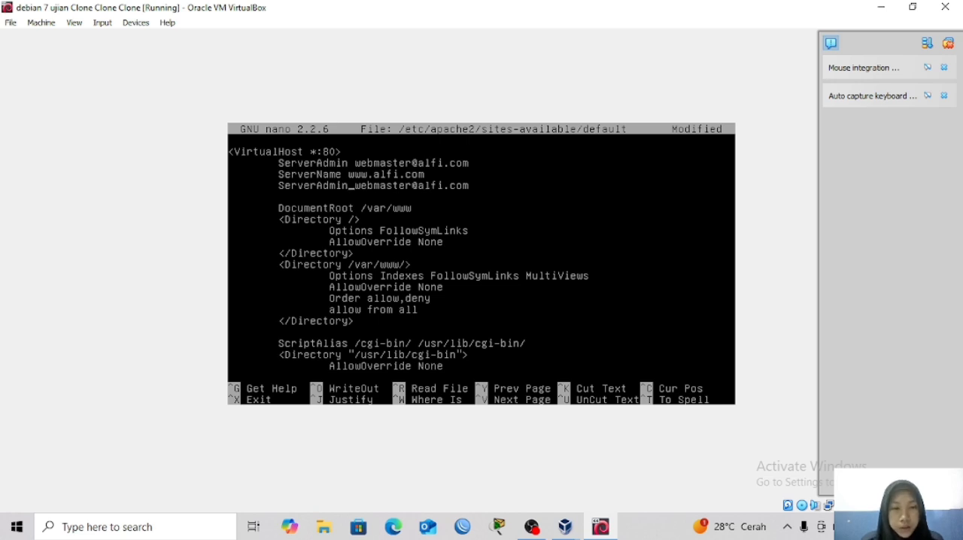
{"action": "key", "text": "BackSpace"}
{"action": "key", "text": "BackSpace"}
{"action": "key", "text": "BackSpace"}
{"action": "key", "text": "BackSpace"}
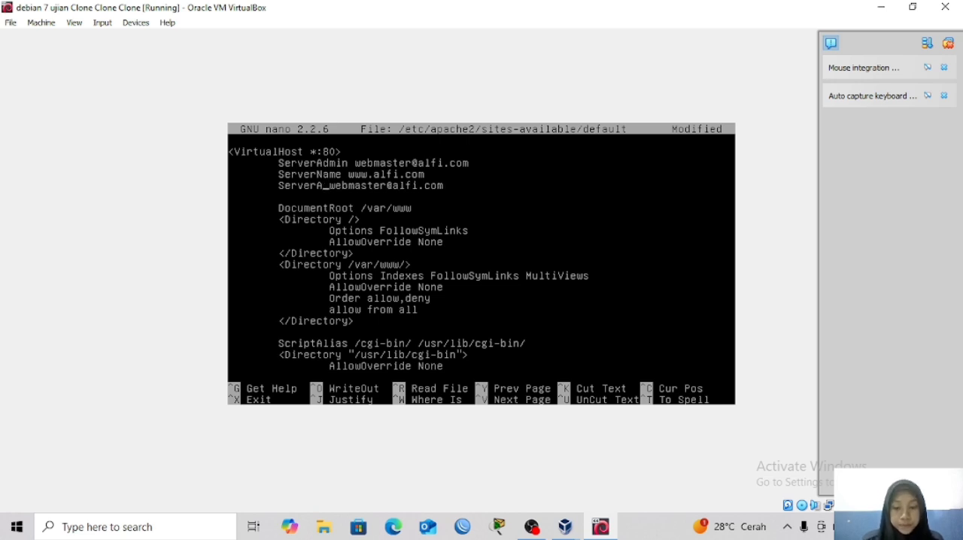
{"action": "type", "text": "lias"}
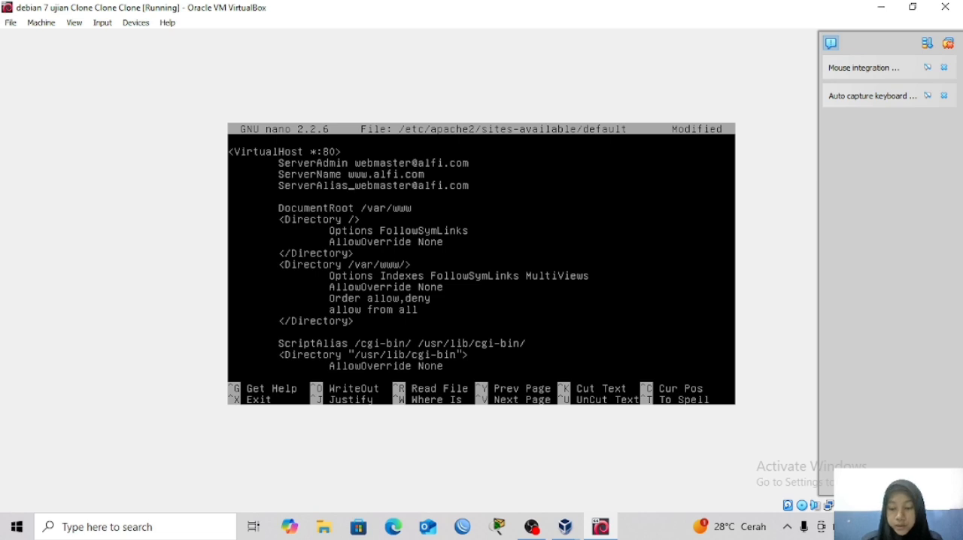
Replace the value of the ServerAlias directive with alfi.com.
{"action": "key", "text": "Right"}
{"action": "key", "text": "Right"}
{"action": "key", "text": "Right"}
{"action": "key", "text": "Right"}
{"action": "key", "text": "Right"}
{"action": "key", "text": "Right"}
{"action": "key", "text": "Right"}
{"action": "key", "text": "Right"}
{"action": "key", "text": "Right"}
{"action": "key", "text": "Right"}
{"action": "key", "text": "Right"}
{"action": "key", "text": "Right"}
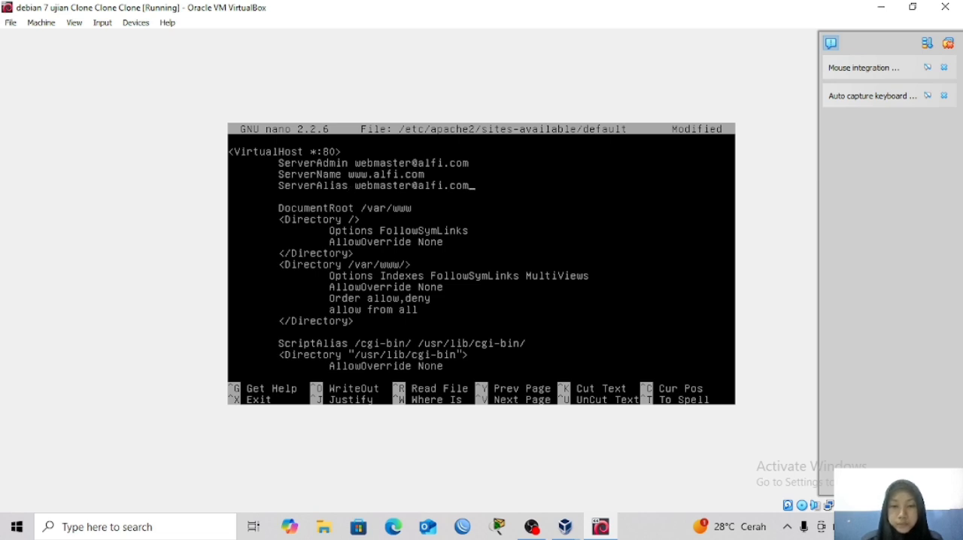
{"action": "key", "text": "BackSpace"}
{"action": "key", "text": "BackSpace"}
{"action": "key", "text": "BackSpace"}
{"action": "key", "text": "BackSpace"}
{"action": "key", "text": "BackSpace"}
{"action": "key", "text": "BackSpace"}
{"action": "key", "text": "BackSpace"}
{"action": "key", "text": "BackSpace"}
{"action": "key", "text": "BackSpace"}
{"action": "key", "text": "BackSpace"}
{"action": "key", "text": "BackSpace"}
{"action": "key", "text": "BackSpace"}
{"action": "key", "text": "BackSpace"}
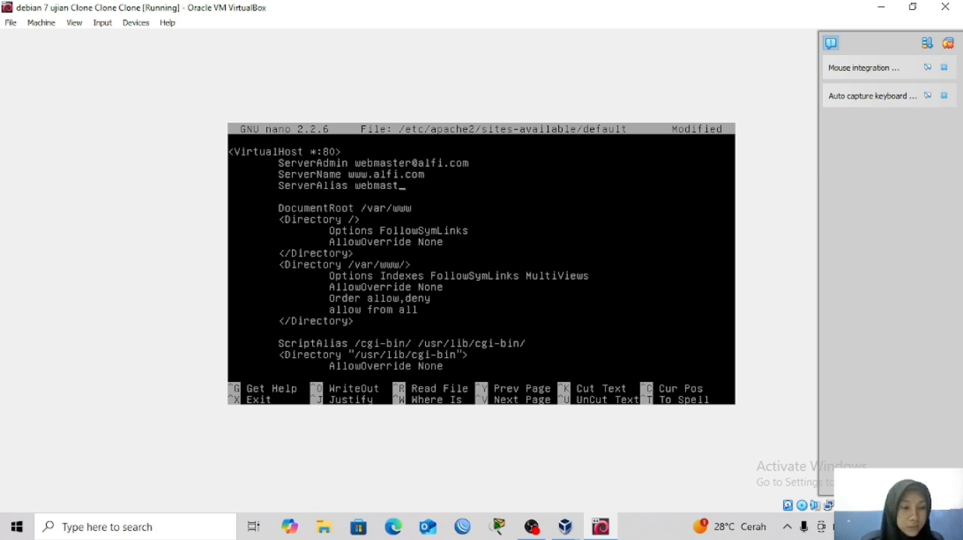
{"action": "key", "text": "BackSpace"}
{"action": "key", "text": "BackSpace"}
{"action": "key", "text": "BackSpace"}
{"action": "key", "text": "BackSpace"}
{"action": "key", "text": "BackSpace"}
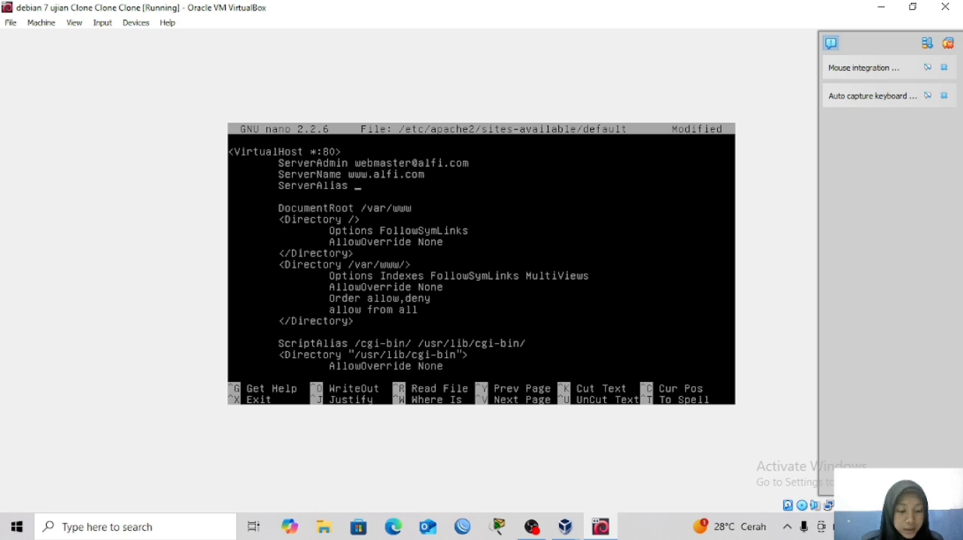
{"action": "type", "text": "alfi.com"}
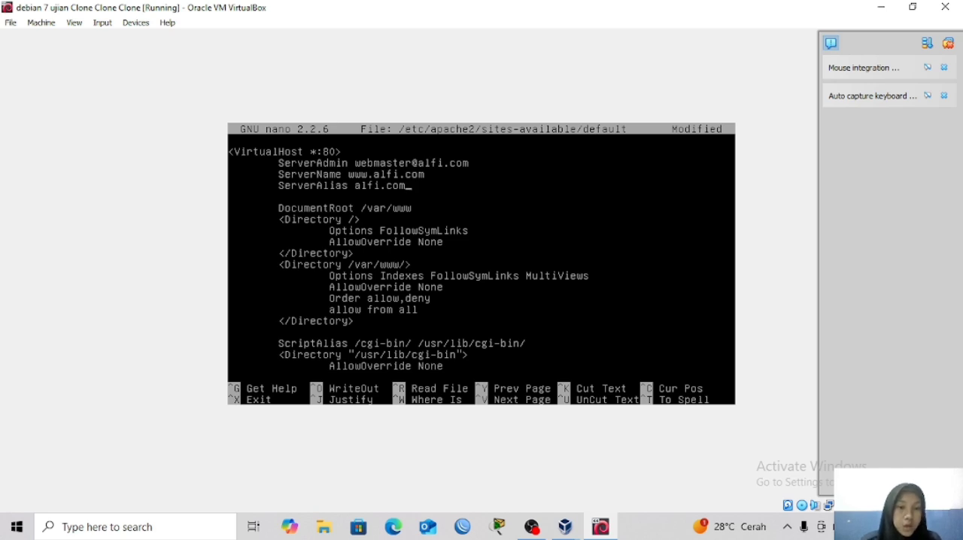
Save the site configuration under the same file name and exit nano.
{"action": "key", "text": "ctrl+x"}
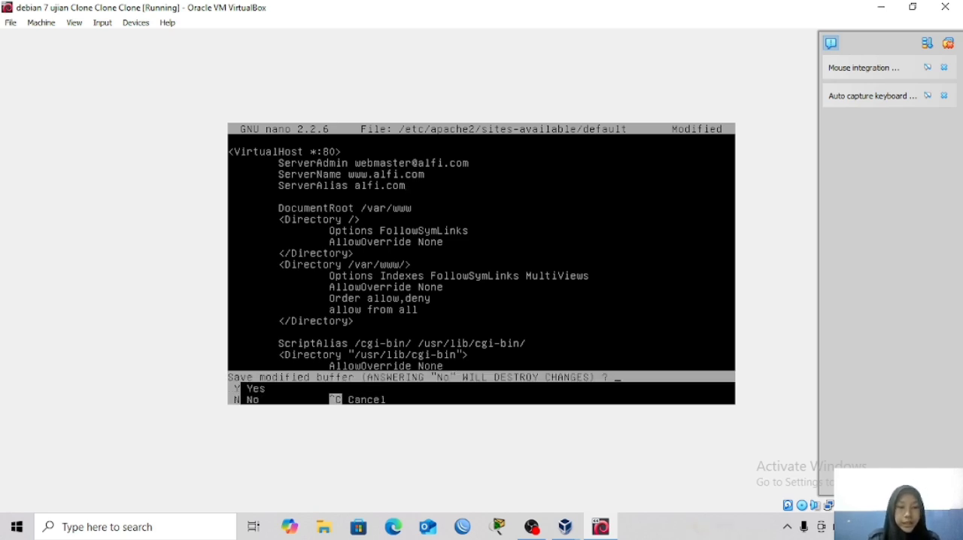
{"action": "key", "text": "y"}
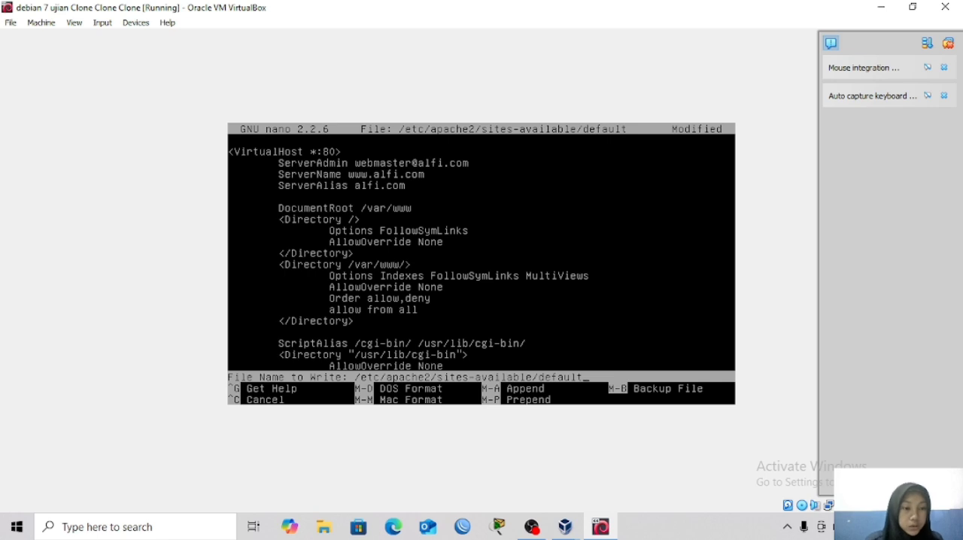
{"action": "key", "text": "Return"}
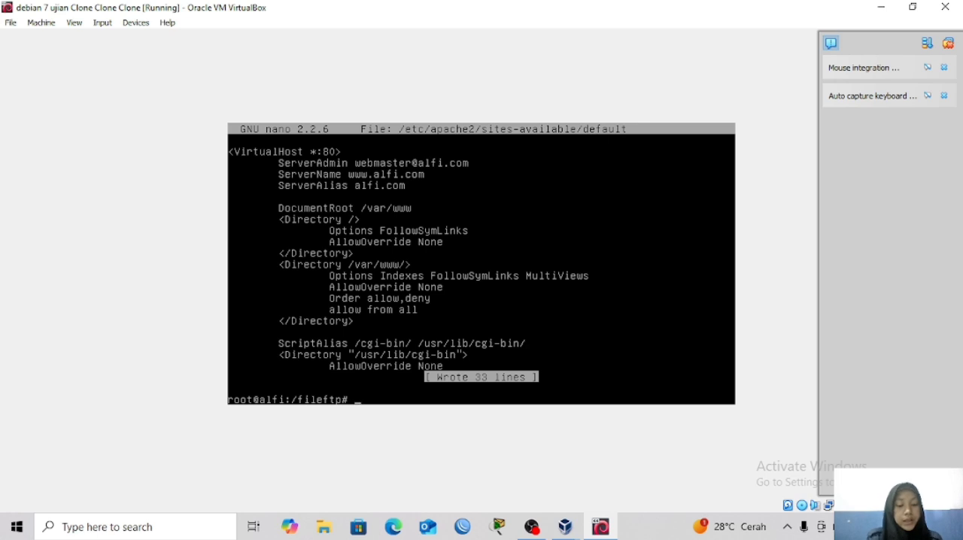
Restart the apache2 service.
{"action": "type", "text": "service "}
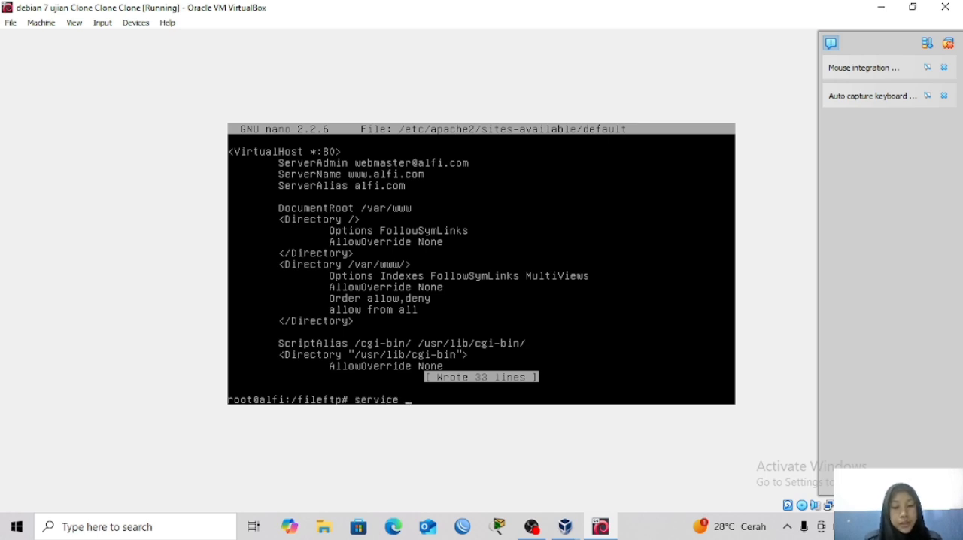
{"action": "type", "text": "apache2 "}
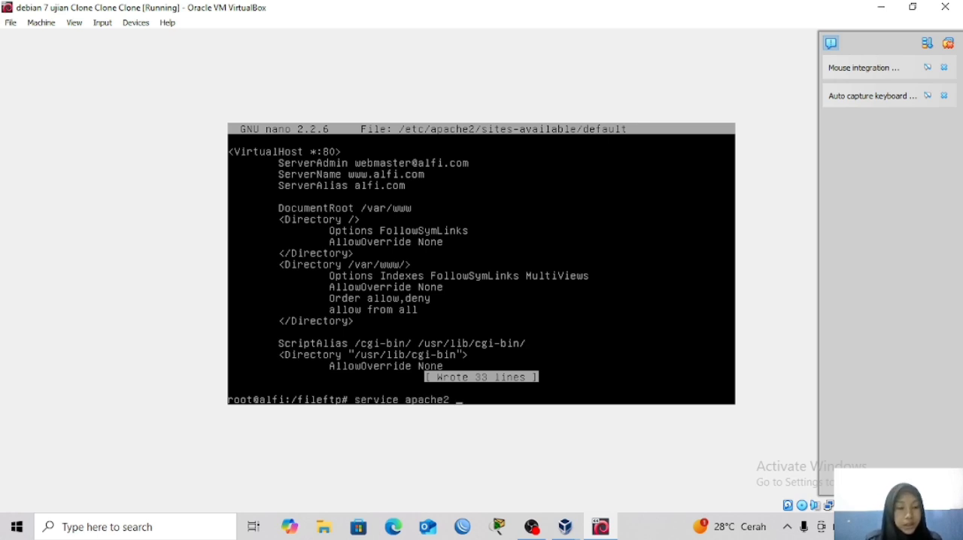
{"action": "type", "text": "e"}
{"action": "key", "text": "BackSpace"}
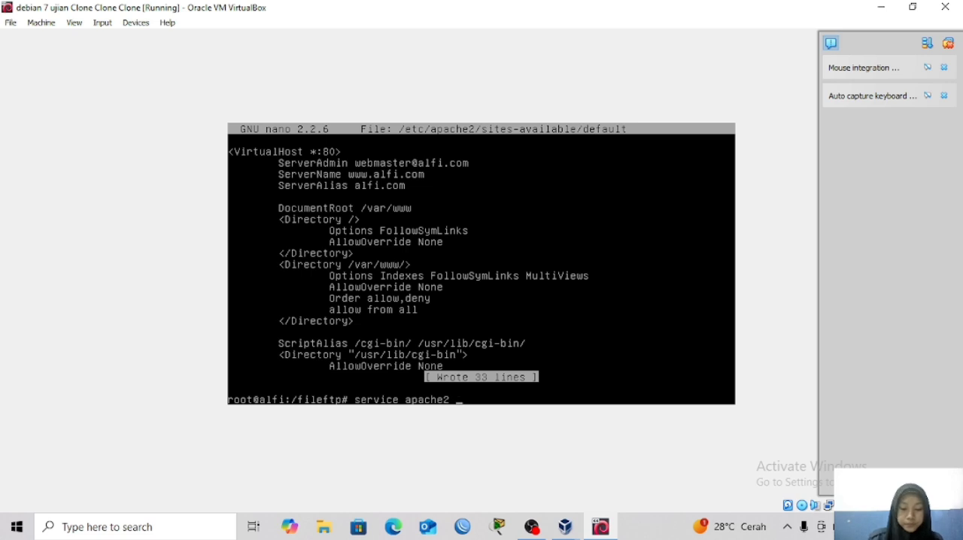
{"action": "type", "text": "restart"}
{"action": "key", "text": "Return"}
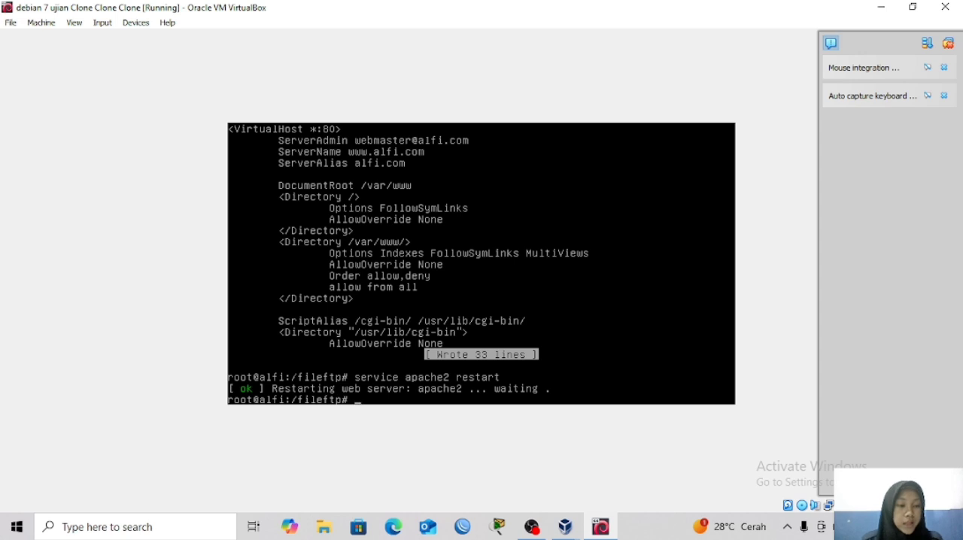
Open the web page file /var/www/index.html in nano.
{"action": "type", "text": "nano"}
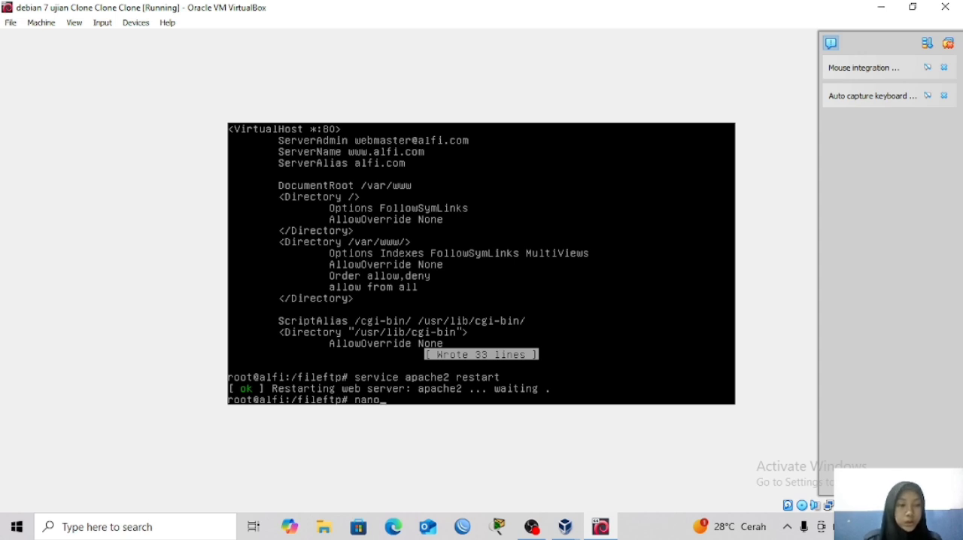
{"action": "type", "text": " /"}
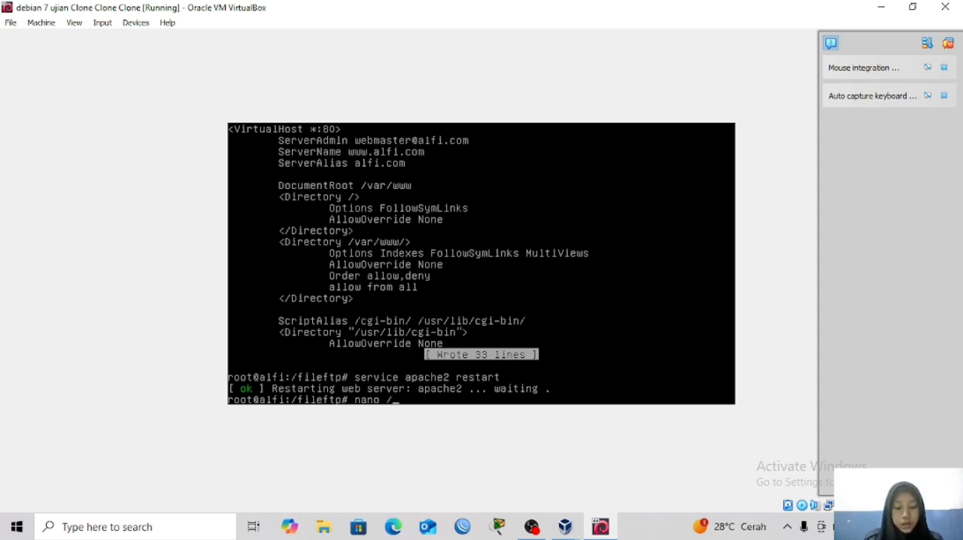
{"action": "type", "text": "var/"}
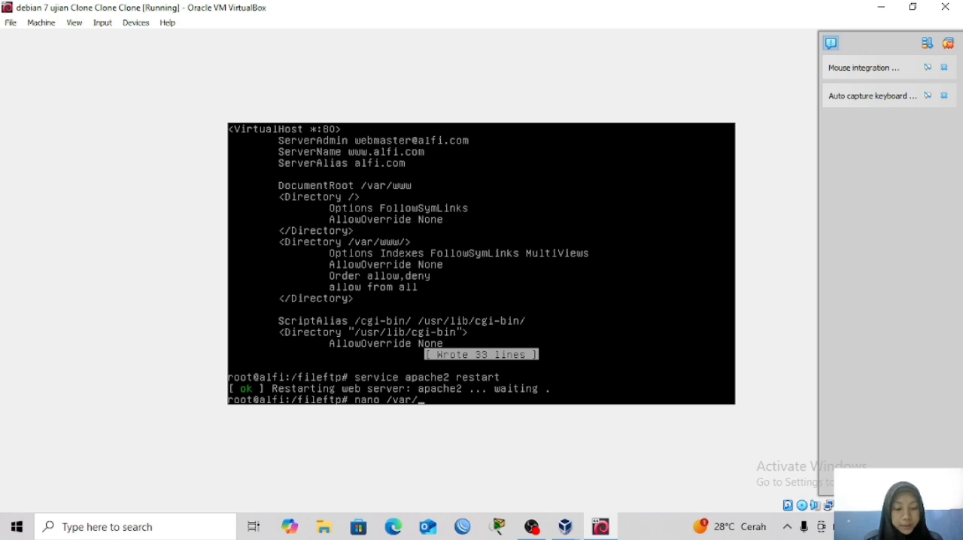
{"action": "type", "text": "www/"}
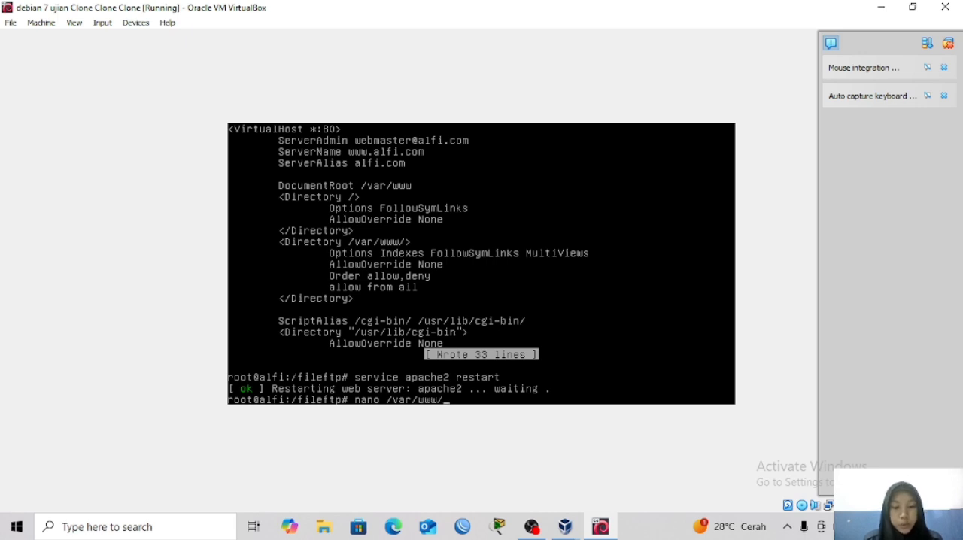
{"action": "type", "text": "in"}
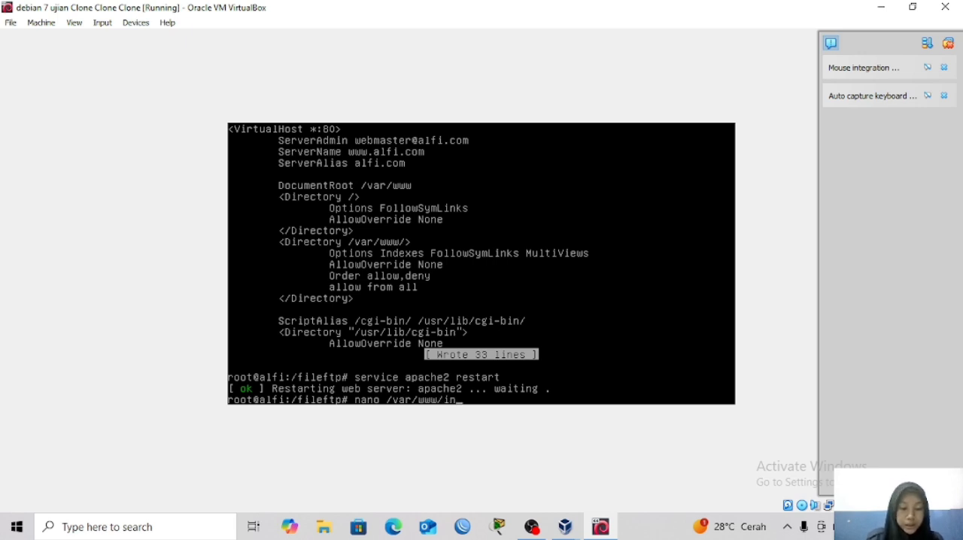
{"action": "key", "text": "Tab"}
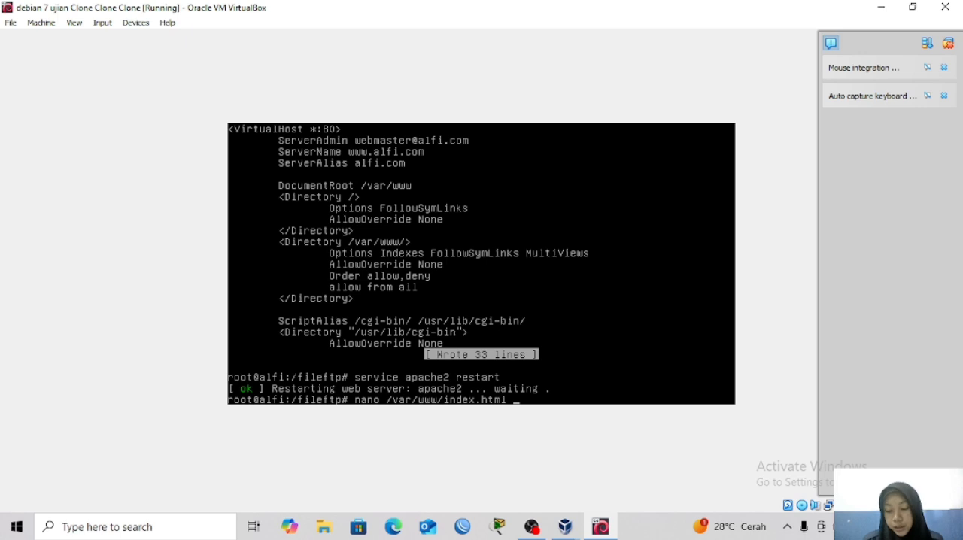
{"action": "key", "text": "Return"}
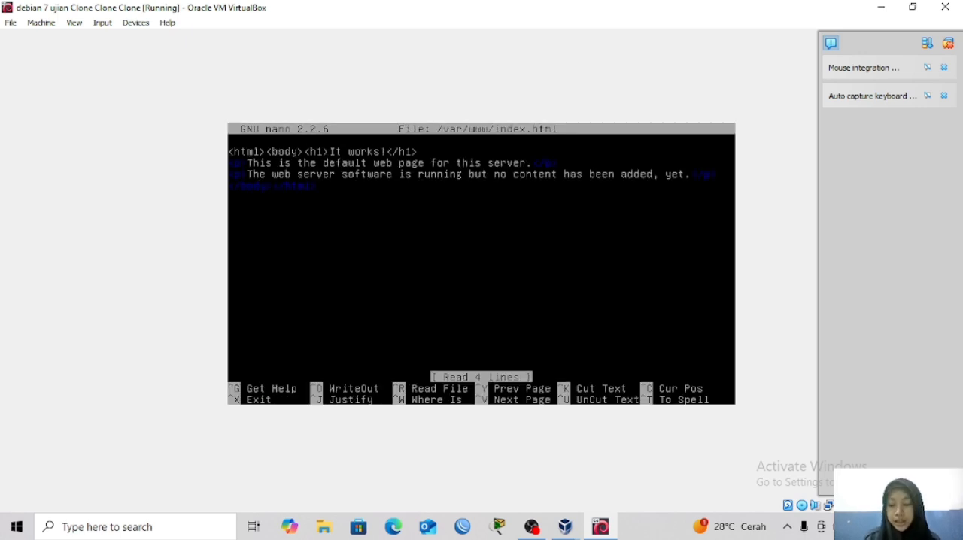
Replace the h1 heading text "It works!" with the site name alfi.
{"action": "key", "text": "Right"}
{"action": "key", "text": "Right"}
{"action": "key", "text": "Right"}
{"action": "key", "text": "Right"}
{"action": "key", "text": "Right"}
{"action": "key", "text": "Right"}
{"action": "key", "text": "Right"}
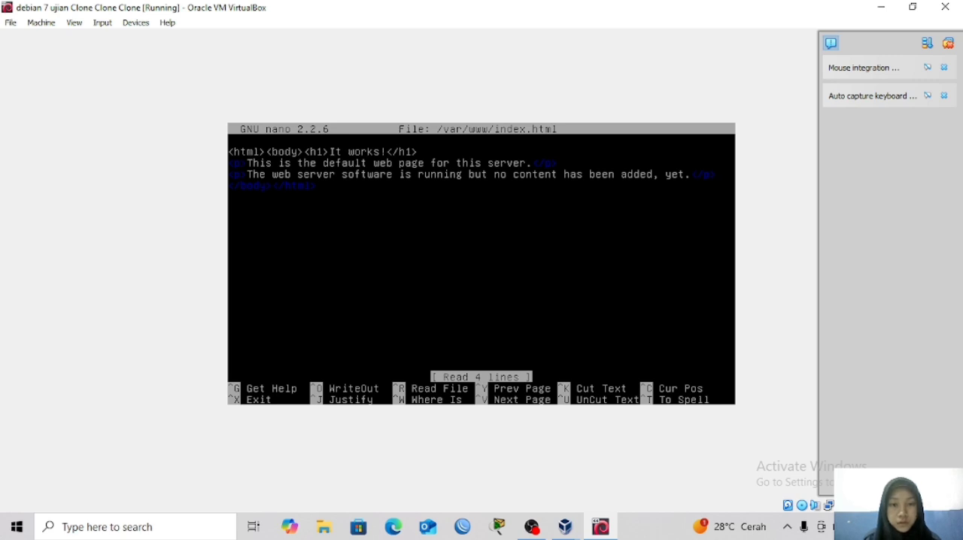
{"action": "key", "text": "Right"}
{"action": "key", "text": "Right"}
{"action": "key", "text": "Right"}
{"action": "key", "text": "Right"}
{"action": "key", "text": "Right"}
{"action": "key", "text": "Right"}
{"action": "key", "text": "Right"}
{"action": "key", "text": "Right"}
{"action": "key", "text": "Right"}
{"action": "key", "text": "Right"}
{"action": "key", "text": "Right"}
{"action": "key", "text": "Right"}
{"action": "key", "text": "Right"}
{"action": "key", "text": "Right"}
{"action": "key", "text": "Right"}
{"action": "key", "text": "Right"}
{"action": "key", "text": "Right"}
{"action": "key", "text": "Right"}
{"action": "key", "text": "BackSpace"}
{"action": "key", "text": "BackSpace"}
{"action": "key", "text": "BackSpace"}
{"action": "key", "text": "BackSpace"}
{"action": "key", "text": "BackSpace"}
{"action": "key", "text": "BackSpace"}
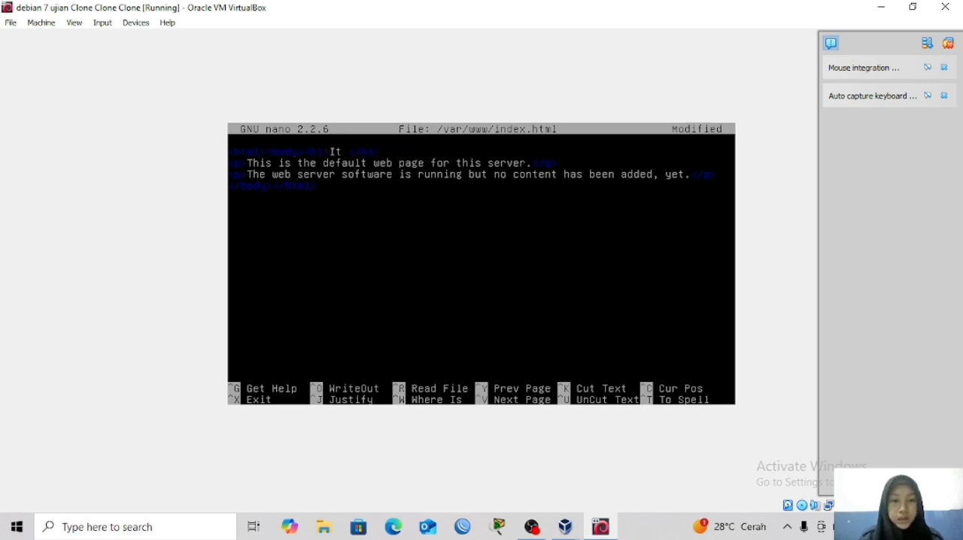
{"action": "key", "text": "BackSpace"}
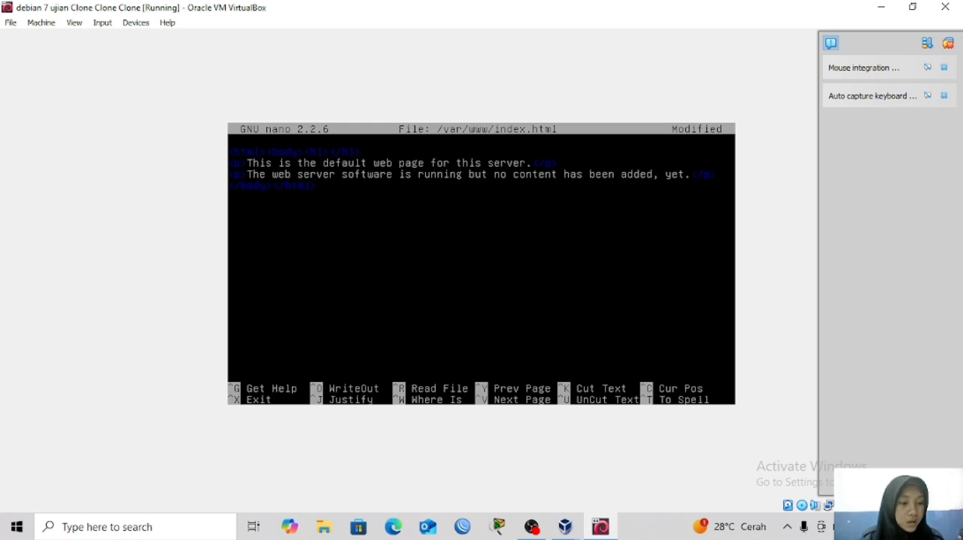
{"action": "type", "text": "alfi"}
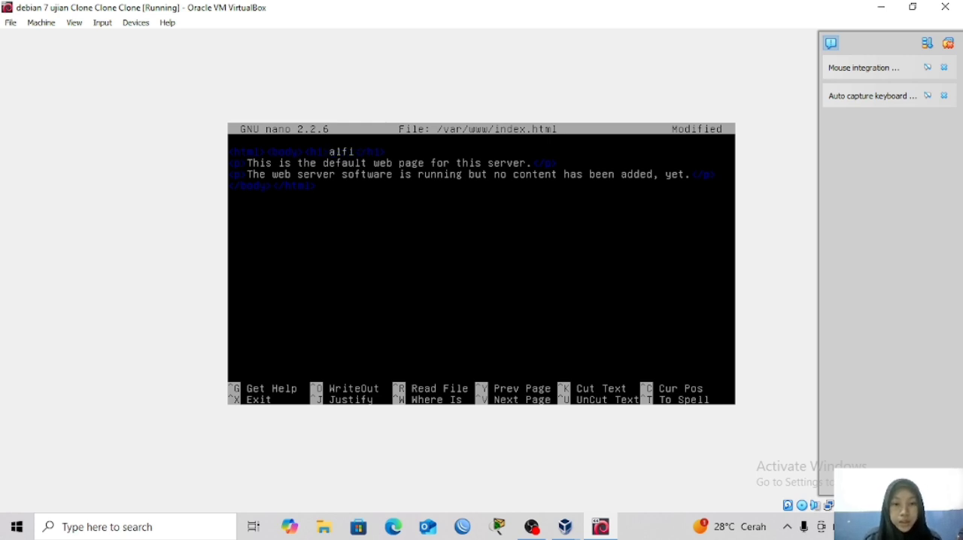
Delete the text of the first paragraph below the heading, keeping its paragraph tags.
{"action": "key", "text": "Down"}
{"action": "key", "text": "Right"}
{"action": "key", "text": "Right"}
{"action": "key", "text": "Right"}
{"action": "key", "text": "Right"}
{"action": "key", "text": "Right"}
{"action": "key", "text": "Right"}
{"action": "key", "text": "Right"}
{"action": "key", "text": "Right"}
{"action": "key", "text": "Right"}
{"action": "key", "text": "Right"}
{"action": "key", "text": "Right"}
{"action": "key", "text": "Right"}
{"action": "key", "text": "Right"}
{"action": "key", "text": "Right"}
{"action": "key", "text": "Right"}
{"action": "key", "text": "Right"}
{"action": "key", "text": "Right"}
{"action": "key", "text": "Right"}
{"action": "key", "text": "Right"}
{"action": "key", "text": "Right"}
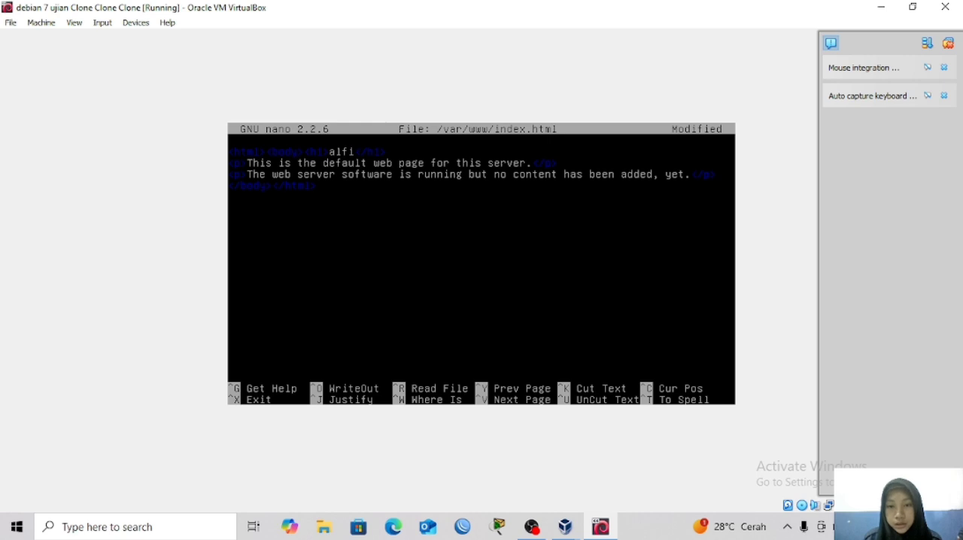
{"action": "key", "text": "BackSpace"}
{"action": "key", "text": "BackSpace"}
{"action": "key", "text": "BackSpace"}
{"action": "key", "text": "BackSpace"}
{"action": "key", "text": "BackSpace"}
{"action": "key", "text": "BackSpace"}
{"action": "key", "text": "BackSpace"}
{"action": "key", "text": "BackSpace"}
{"action": "key", "text": "BackSpace"}
{"action": "key", "text": "BackSpace"}
{"action": "key", "text": "BackSpace"}
{"action": "key", "text": "BackSpace"}
{"action": "key", "text": "BackSpace"}
{"action": "key", "text": "BackSpace"}
{"action": "key", "text": "BackSpace"}
{"action": "key", "text": "BackSpace"}
{"action": "key", "text": "BackSpace"}
{"action": "key", "text": "BackSpace"}
{"action": "key", "text": "BackSpace"}
{"action": "key", "text": "BackSpace"}
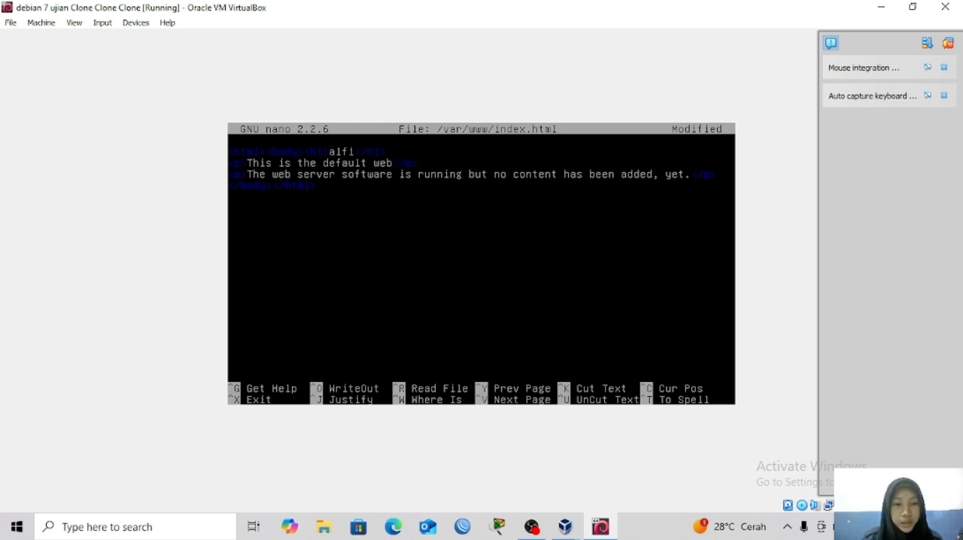
{"action": "key", "text": "BackSpace"}
{"action": "key", "text": "BackSpace"}
{"action": "key", "text": "BackSpace"}
{"action": "key", "text": "BackSpace"}
{"action": "key", "text": "BackSpace"}
{"action": "key", "text": "BackSpace"}
{"action": "key", "text": "BackSpace"}
{"action": "key", "text": "BackSpace"}
{"action": "key", "text": "BackSpace"}
{"action": "key", "text": "BackSpace"}
{"action": "key", "text": "BackSpace"}
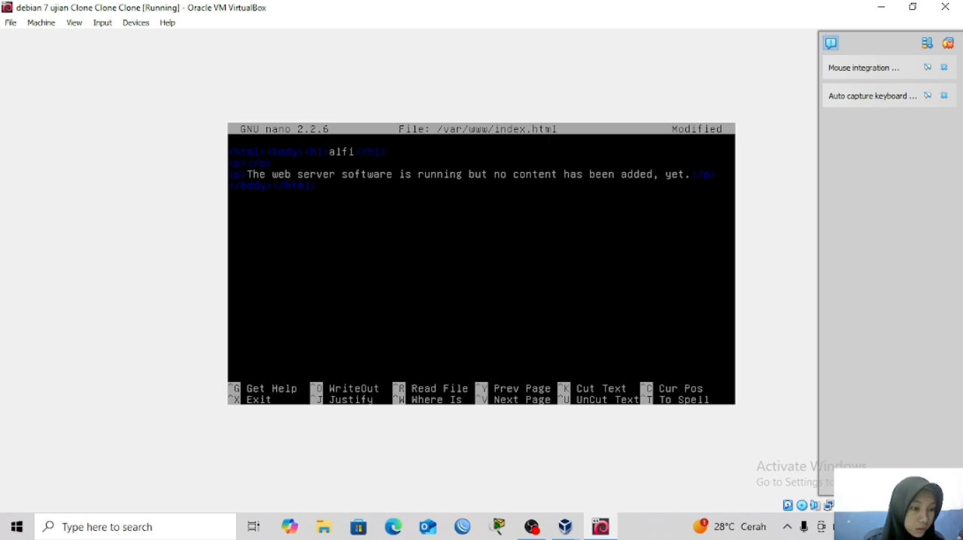
Insert an opening anchor tag with href "phpmyadmin" inside the emptied first paragraph.
{"action": "type", "text": "href="}
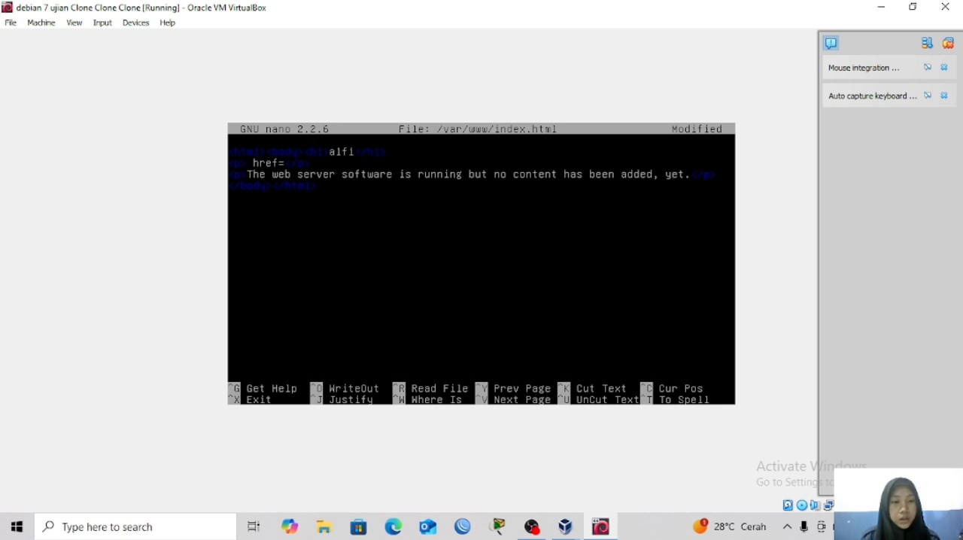
{"action": "key", "text": "BackSpace"}
{"action": "key", "text": "BackSpace"}
{"action": "key", "text": "BackSpace"}
{"action": "key", "text": "BackSpace"}
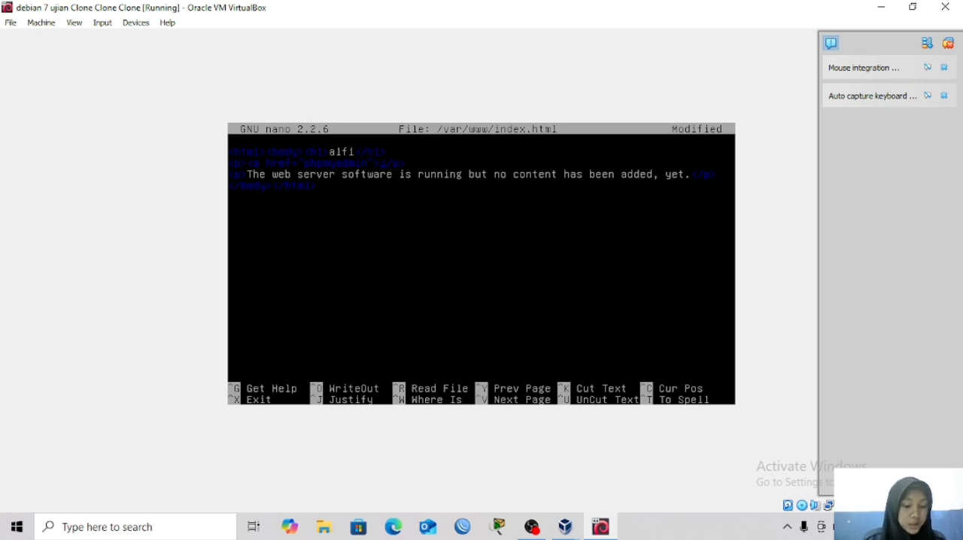
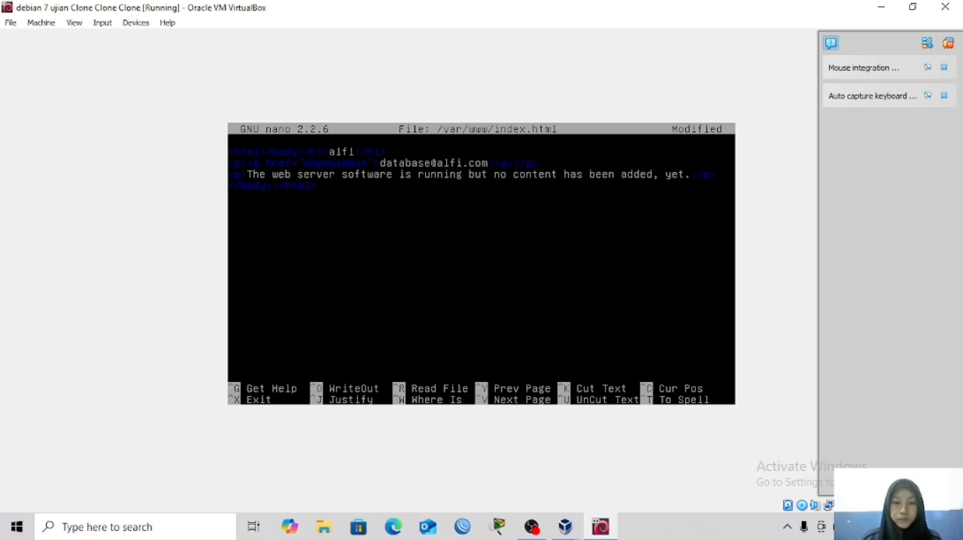
Cut the phpmyadmin link line and paste it three times below the heading.
{"action": "key", "text": "ctrl+k"}
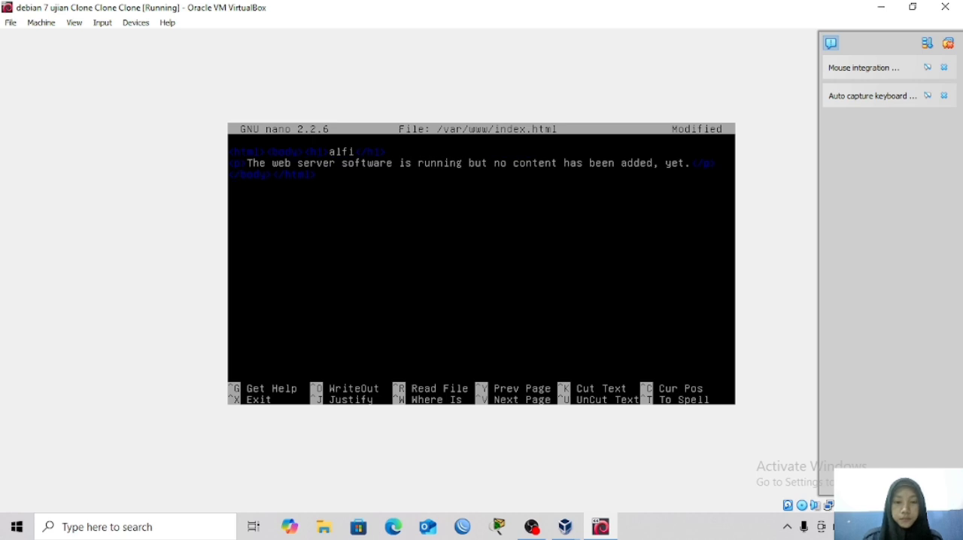
{"action": "key", "text": "ctrl+u"}
{"action": "key", "text": "ctrl+u"}
{"action": "key", "text": "ctrl+u"}
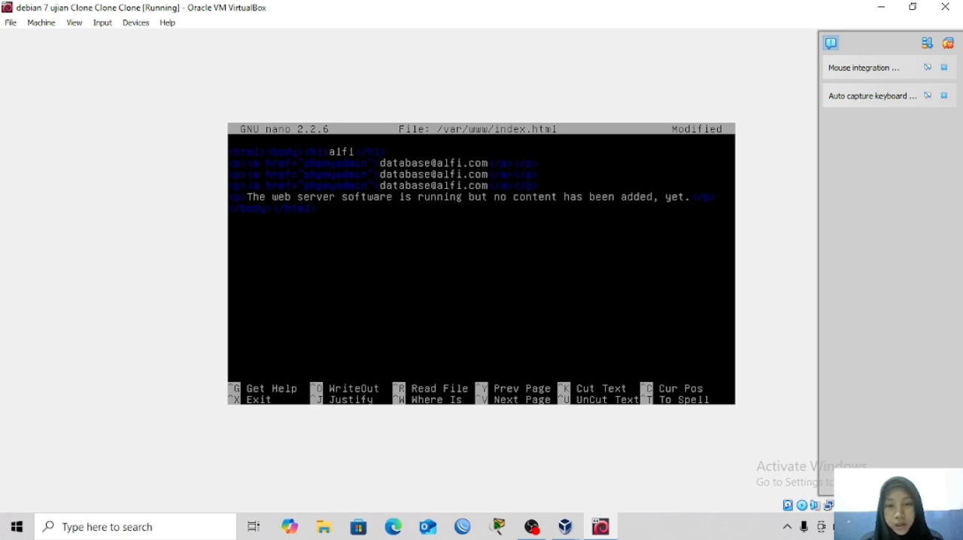
Try to replace the third link's label with the web address, entering web@al.
{"action": "key", "text": "BackSpace"}
{"action": "key", "text": "BackSpace"}
{"action": "key", "text": "BackSpace"}
{"action": "key", "text": "BackSpace"}
{"action": "key", "text": "BackSpace"}
{"action": "key", "text": "BackSpace"}
{"action": "key", "text": "BackSpace"}
{"action": "key", "text": "BackSpace"}
{"action": "key", "text": "BackSpace"}
{"action": "key", "text": "BackSpace"}
{"action": "key", "text": "BackSpace"}
{"action": "key", "text": "BackSpace"}
{"action": "key", "text": "BackSpace"}
{"action": "key", "text": "BackSpace"}
{"action": "key", "text": "BackSpace"}
{"action": "key", "text": "BackSpace"}
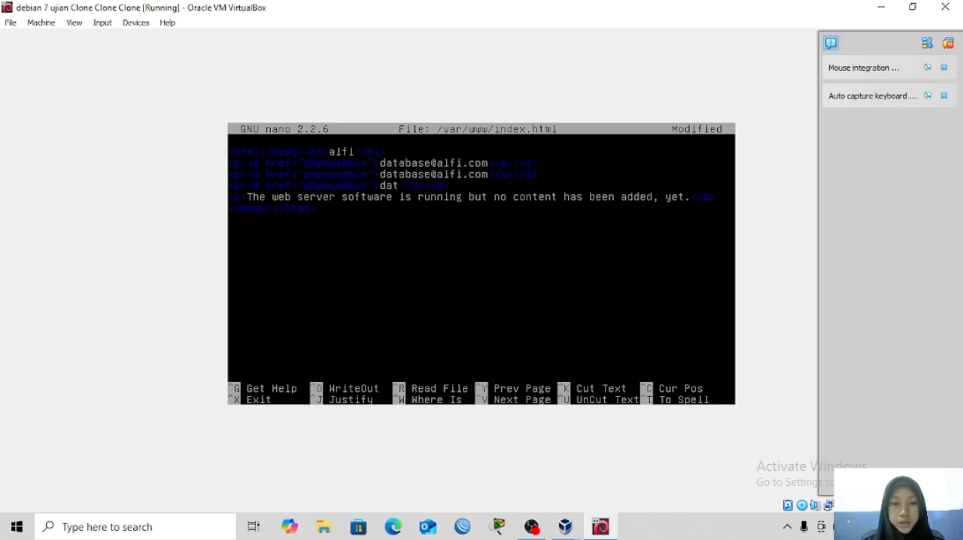
{"action": "key", "text": "BackSpace"}
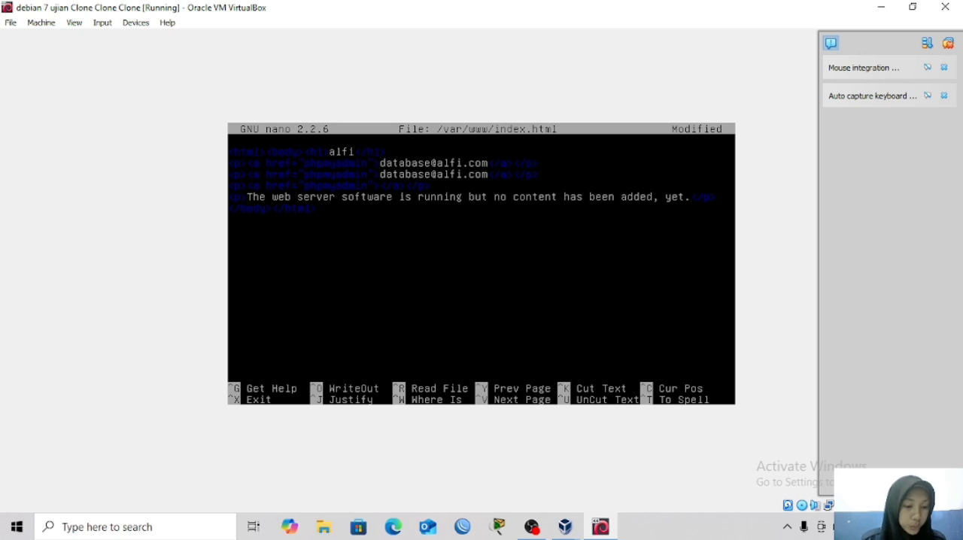
{"action": "type", "text": "web"}
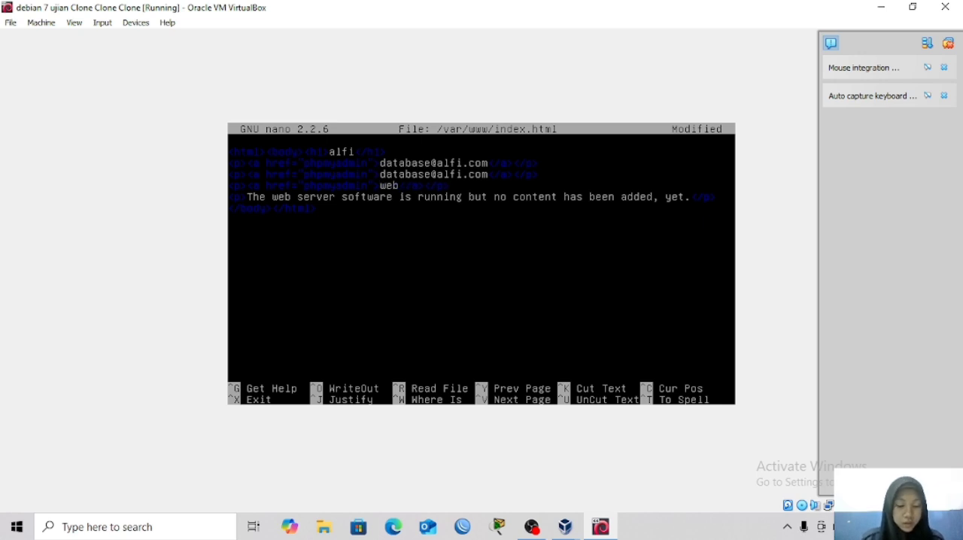
{"action": "type", "text": "@al"}
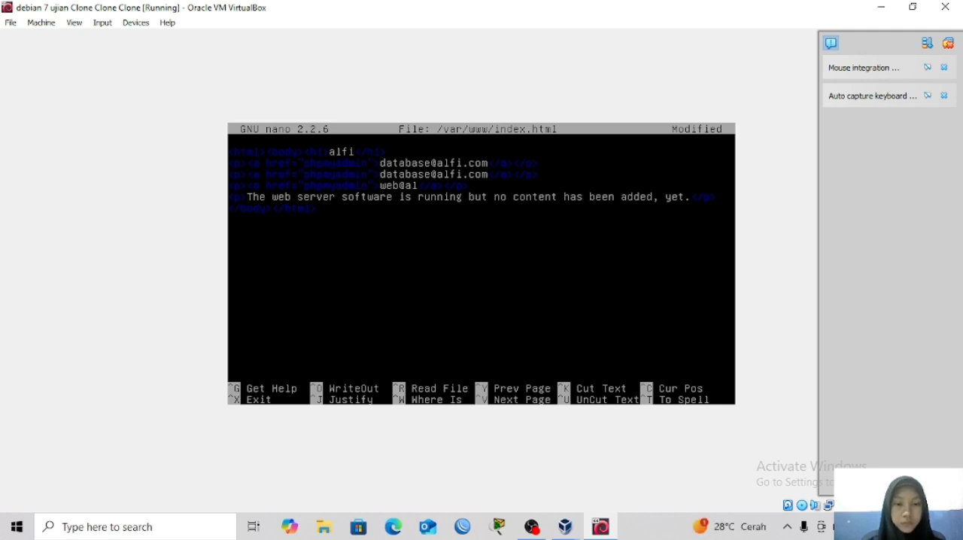
Replace the second link's href target with an alfi.com address starting with //.
{"action": "key", "text": "BackSpace"}
{"action": "key", "text": "BackSpace"}
{"action": "key", "text": "BackSpace"}
{"action": "key", "text": "BackSpace"}
{"action": "key", "text": "BackSpace"}
{"action": "key", "text": "BackSpace"}
{"action": "key", "text": "BackSpace"}
{"action": "key", "text": "BackSpace"}
{"action": "key", "text": "BackSpace"}
{"action": "key", "text": "BackSpace"}
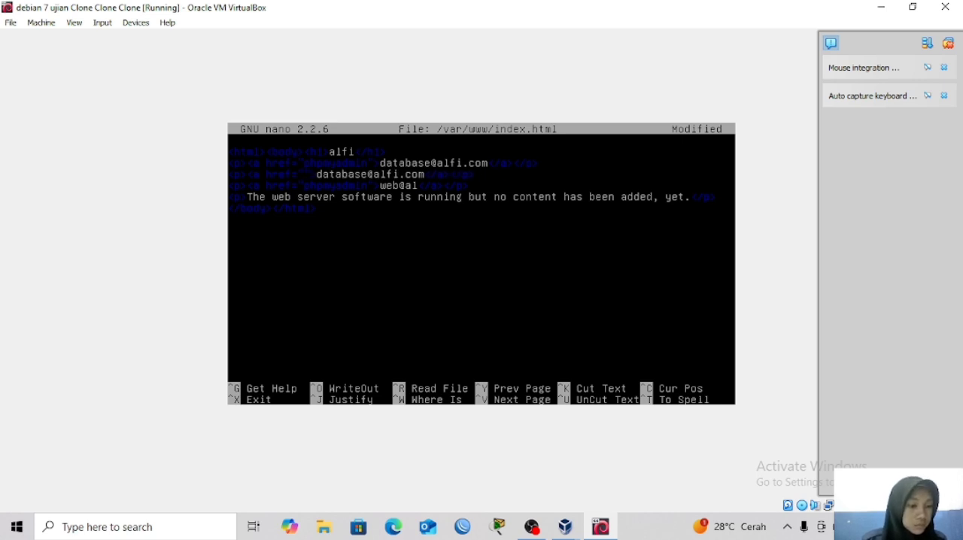
{"action": "type", "text": "//"}
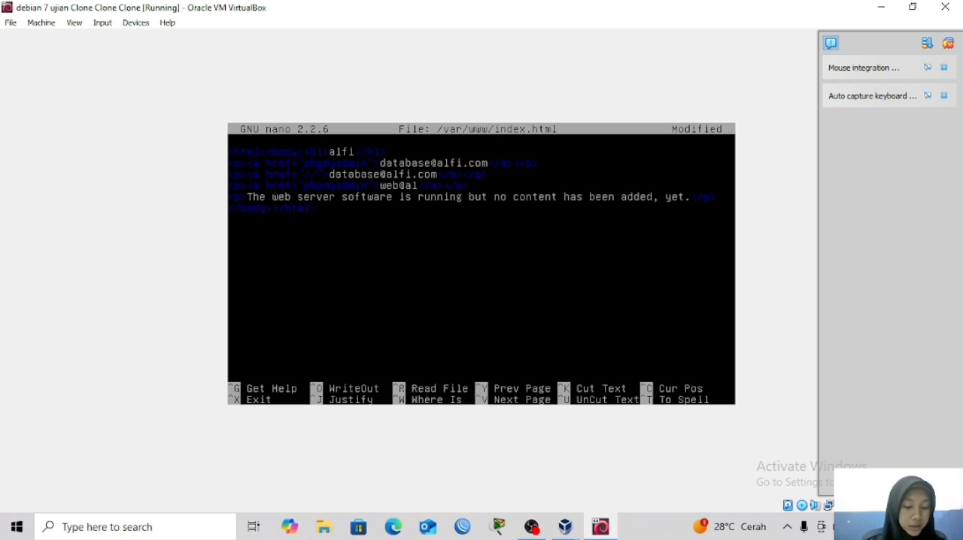
{"action": "type", "text": "alfi/"}
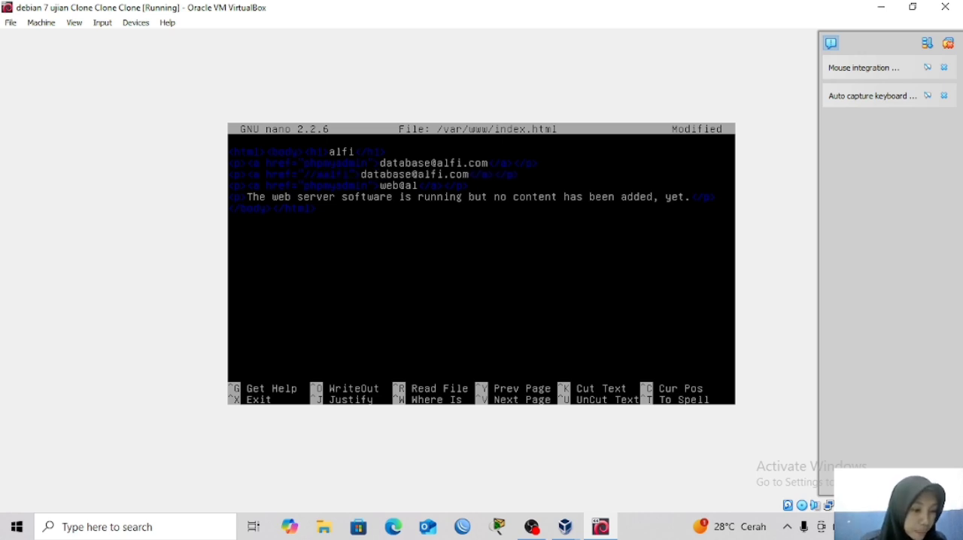
{"action": "type", "text": ".com"}
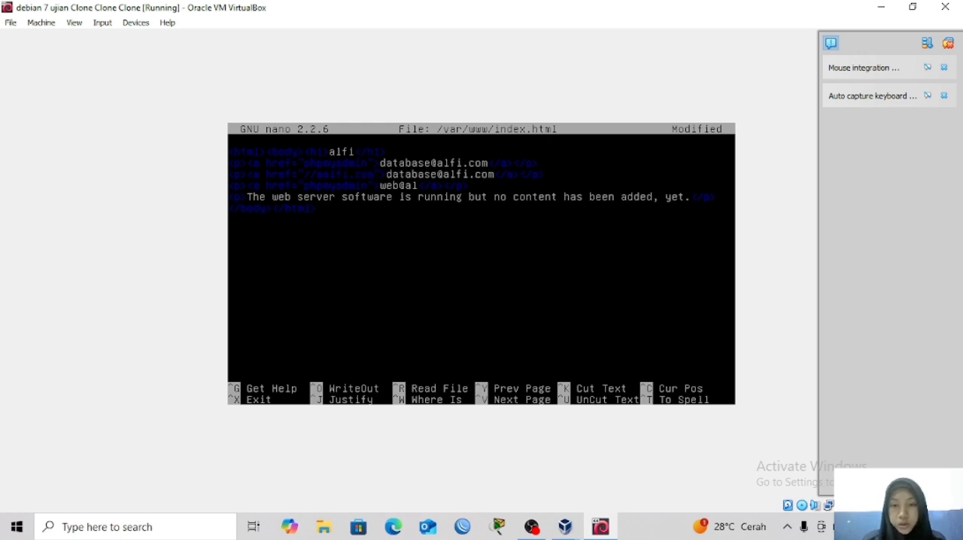
Replace the second link's label with the web address at alfi.com.
{"action": "key", "text": "BackSpace"}
{"action": "key", "text": "BackSpace"}
{"action": "key", "text": "BackSpace"}
{"action": "key", "text": "BackSpace"}
{"action": "key", "text": "BackSpace"}
{"action": "key", "text": "BackSpace"}
{"action": "key", "text": "BackSpace"}
{"action": "key", "text": "BackSpace"}
{"action": "key", "text": "BackSpace"}
{"action": "key", "text": "BackSpace"}
{"action": "key", "text": "BackSpace"}
{"action": "key", "text": "BackSpace"}
{"action": "key", "text": "BackSpace"}
{"action": "key", "text": "BackSpace"}
{"action": "key", "text": "BackSpace"}
{"action": "key", "text": "BackSpace"}
{"action": "key", "text": "BackSpace"}
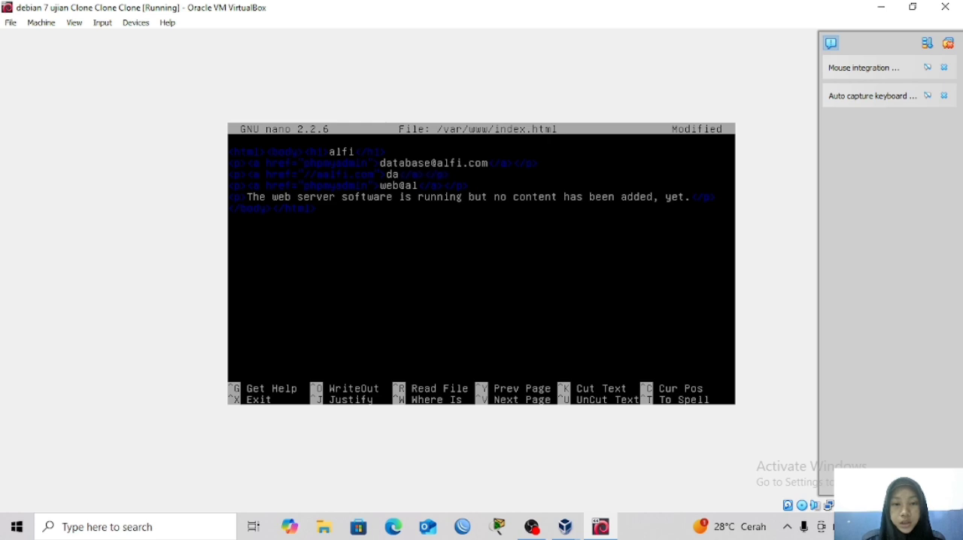
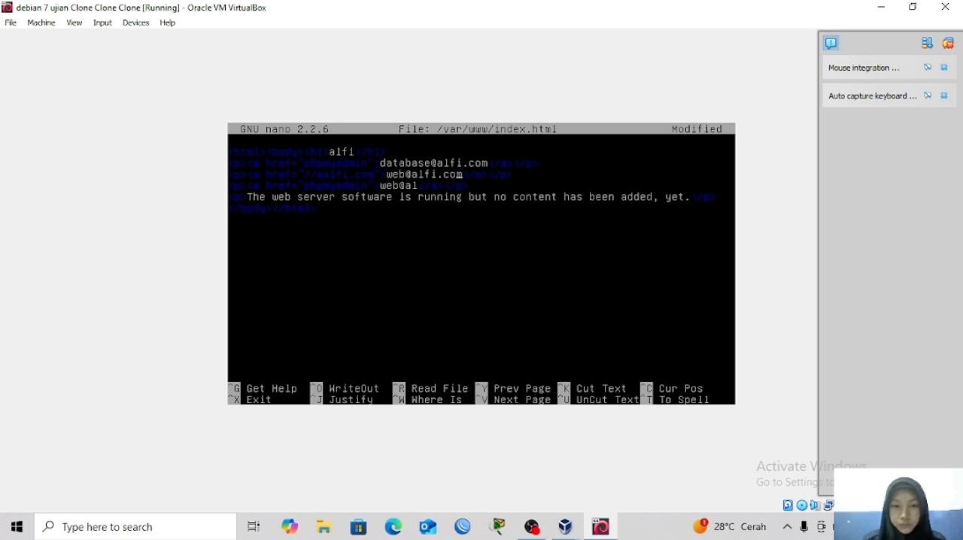
Clear the label text of the third link, keeping its tags.
{"action": "key", "text": "Left"}
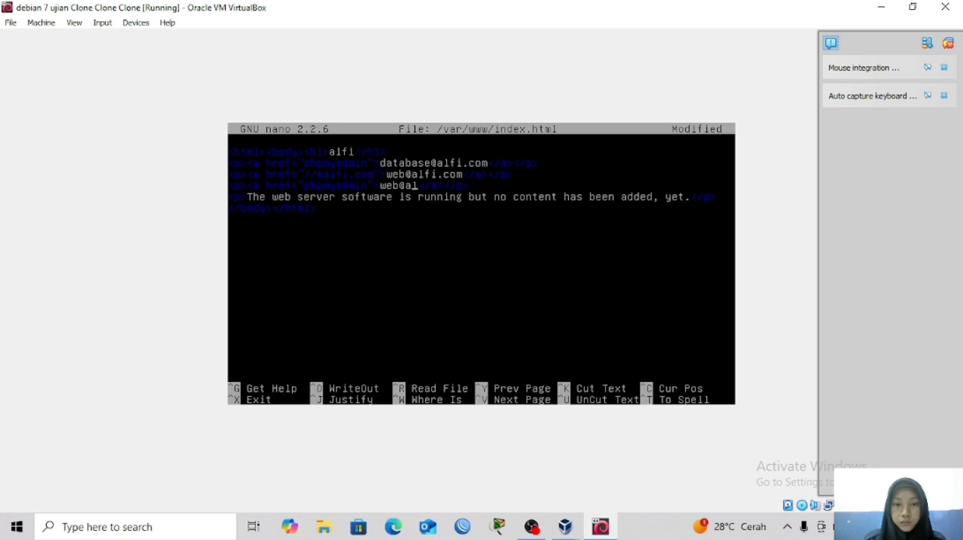
{"action": "key", "text": "BackSpace"}
{"action": "key", "text": "BackSpace"}
{"action": "key", "text": "BackSpace"}
{"action": "key", "text": "BackSpace"}
{"action": "key", "text": "BackSpace"}
{"action": "key", "text": "BackSpace"}
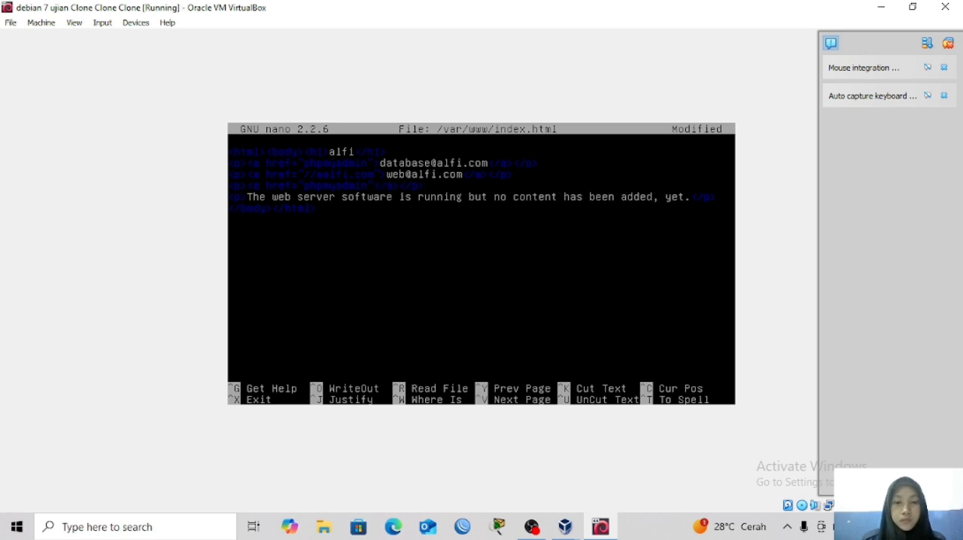
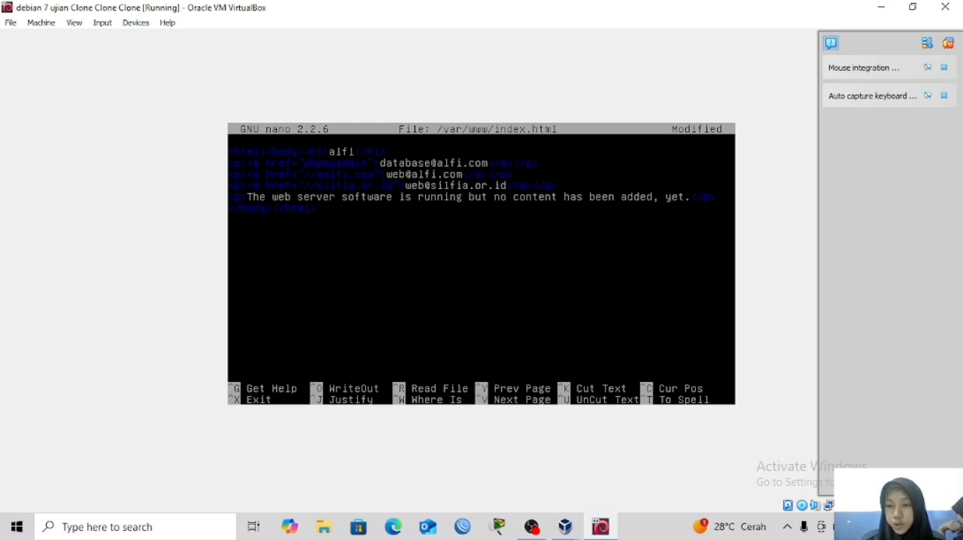
Replace the closing paragraph's text with "Terimakasih sudah berkunjung di website alfi", keeping its tags.
{"action": "key", "text": "BackSpace"}
{"action": "key", "text": "BackSpace"}
{"action": "key", "text": "BackSpace"}
{"action": "key", "text": "BackSpace"}
{"action": "key", "text": "BackSpace"}
{"action": "key", "text": "BackSpace"}
{"action": "key", "text": "BackSpace"}
{"action": "key", "text": "BackSpace"}
{"action": "key", "text": "BackSpace"}
{"action": "key", "text": "BackSpace"}
{"action": "key", "text": "BackSpace"}
{"action": "key", "text": "BackSpace"}
{"action": "key", "text": "BackSpace"}
{"action": "key", "text": "BackSpace"}
{"action": "key", "text": "BackSpace"}
{"action": "key", "text": "BackSpace"}
{"action": "key", "text": "BackSpace"}
{"action": "key", "text": "BackSpace"}
{"action": "key", "text": "BackSpace"}
{"action": "key", "text": "BackSpace"}
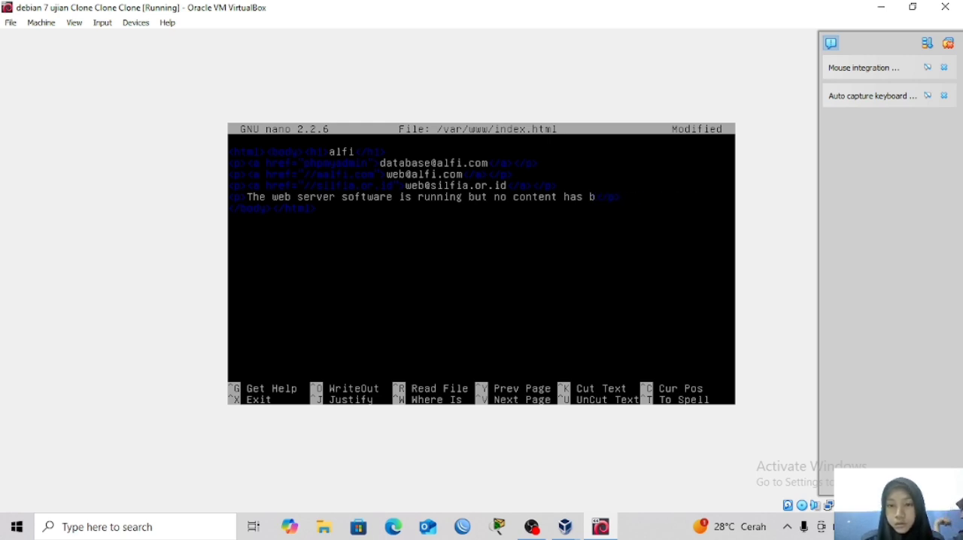
{"action": "key", "text": "BackSpace"}
{"action": "key", "text": "BackSpace"}
{"action": "key", "text": "BackSpace"}
{"action": "key", "text": "BackSpace"}
{"action": "key", "text": "BackSpace"}
{"action": "key", "text": "BackSpace"}
{"action": "key", "text": "BackSpace"}
{"action": "key", "text": "BackSpace"}
{"action": "key", "text": "BackSpace"}
{"action": "key", "text": "BackSpace"}
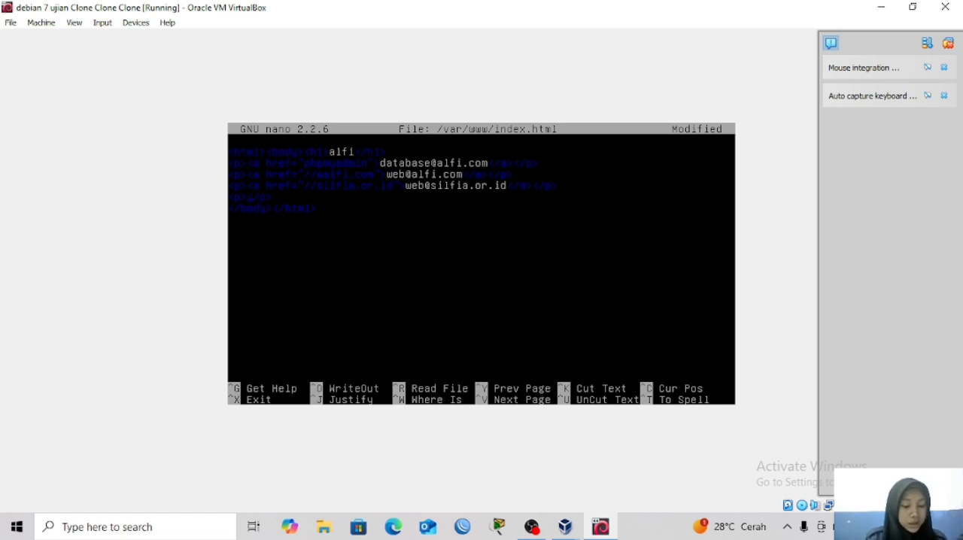
{"action": "type", "text": "Terima"}
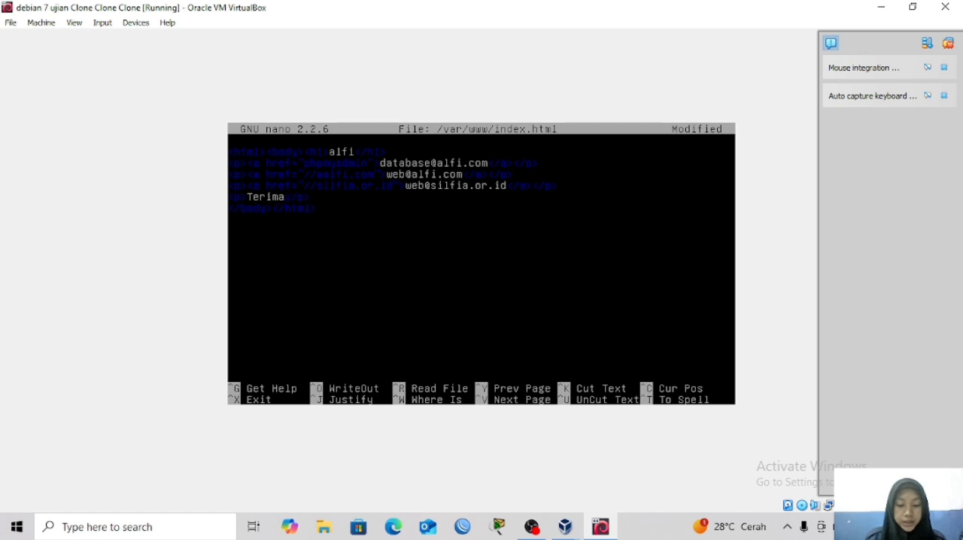
{"action": "type", "text": "ka"}
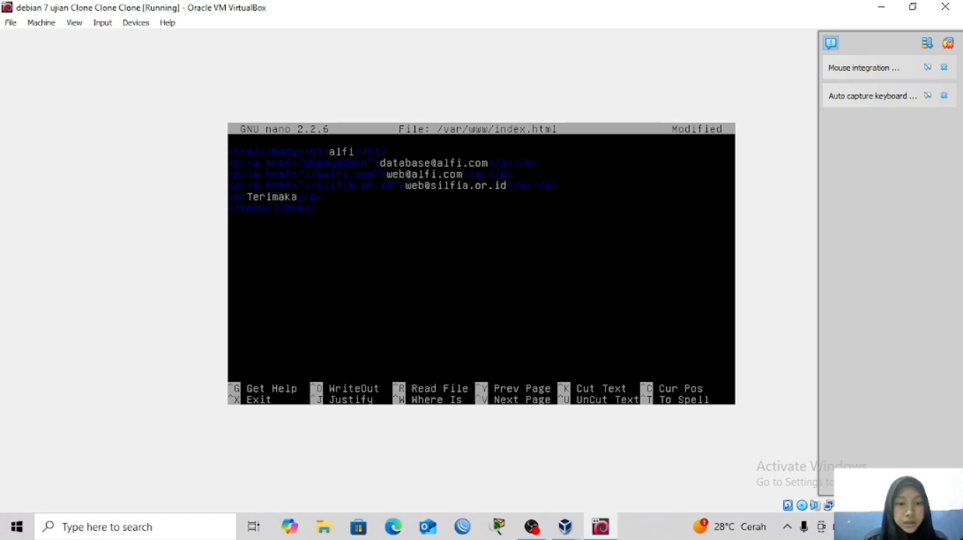
{"action": "type", "text": "sih s"}
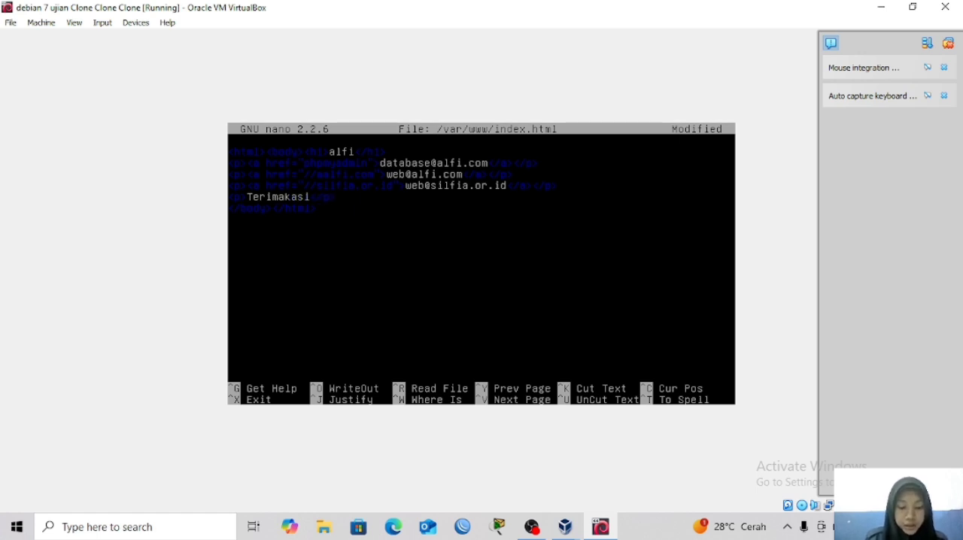
{"action": "type", "text": "udah"}
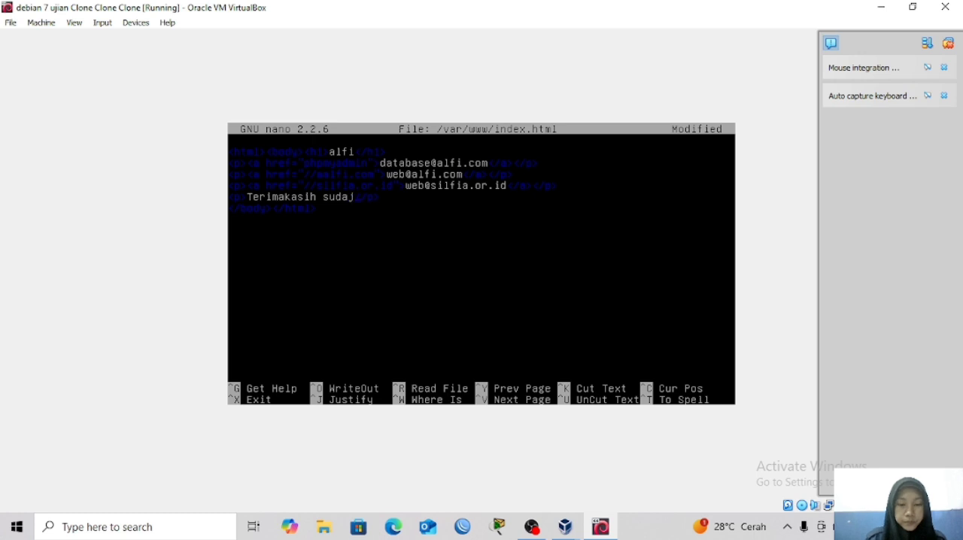
{"action": "type", "text": " berkun"}
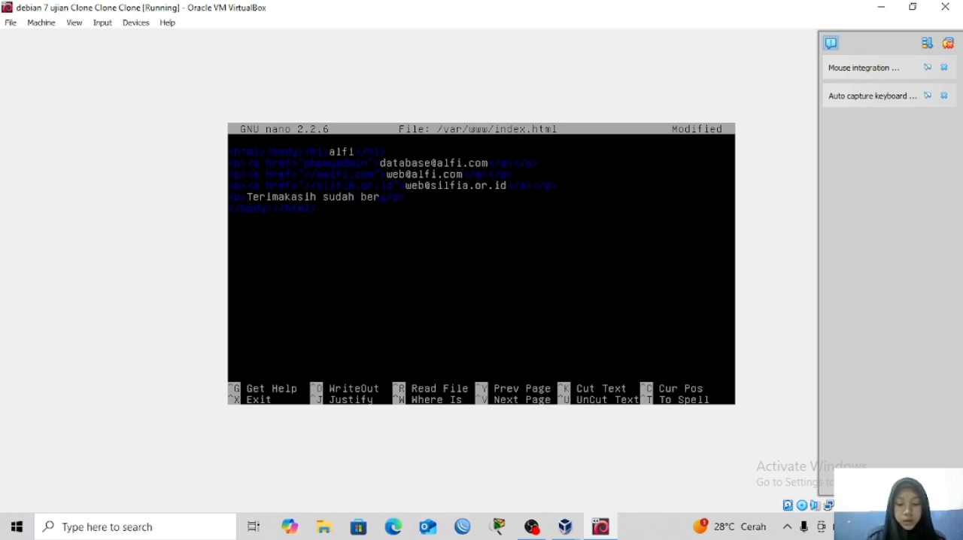
{"action": "type", "text": "jung"}
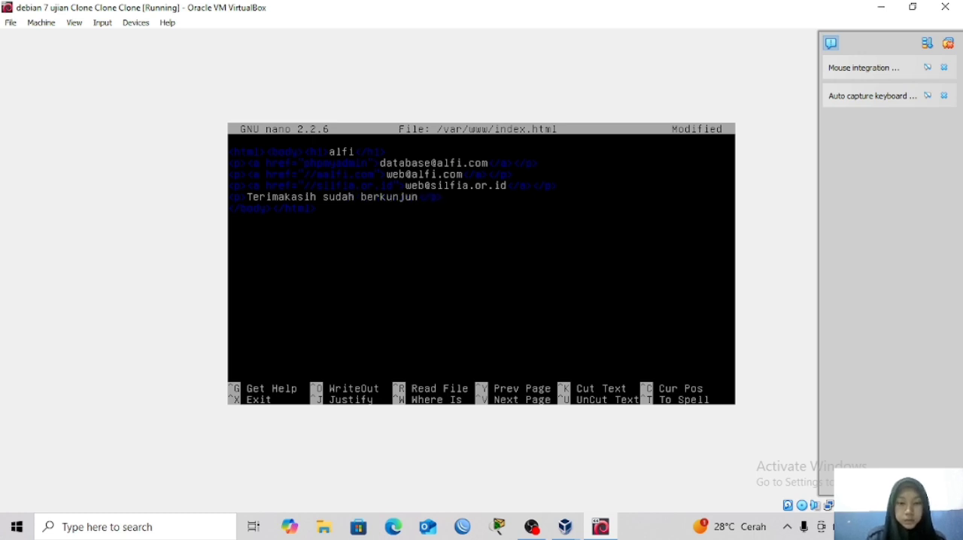
{"action": "type", "text": " di websi"}
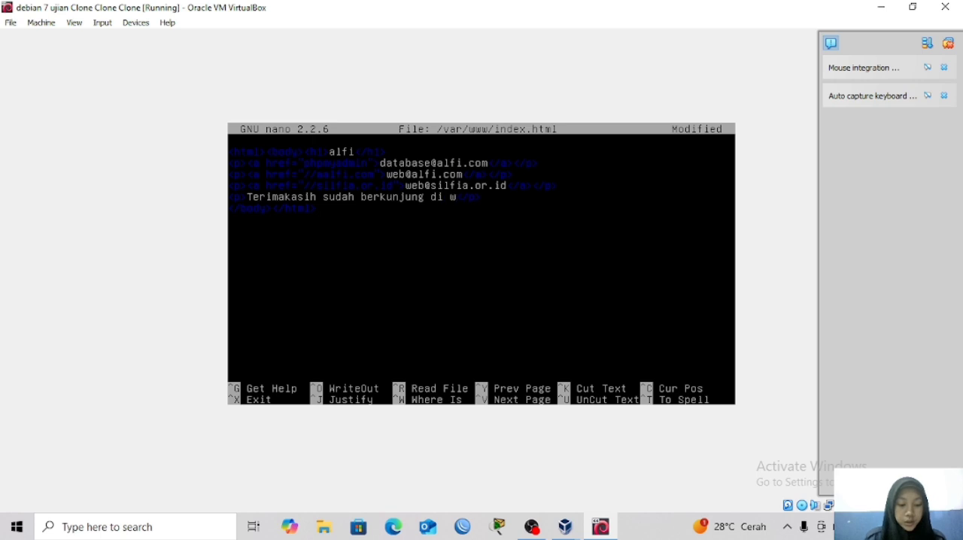
{"action": "type", "text": "te"}
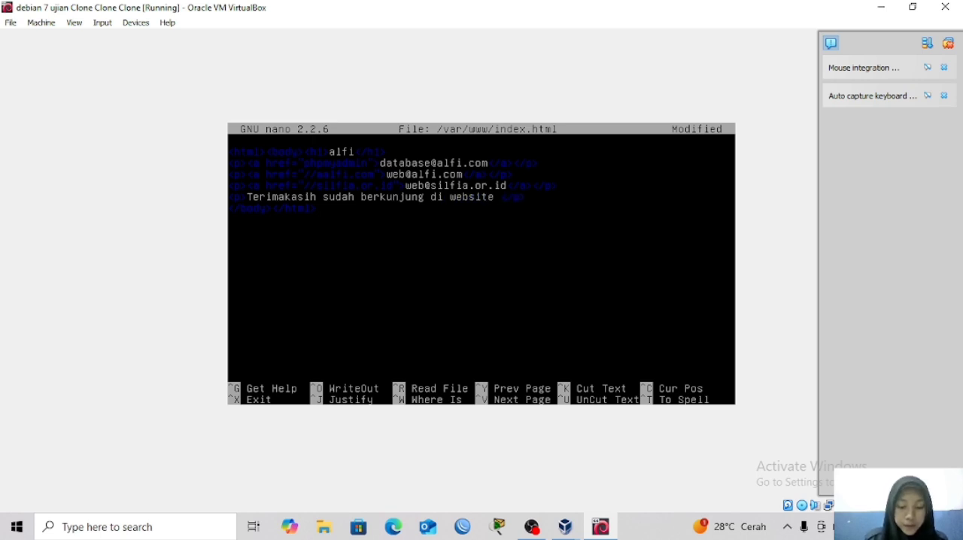
{"action": "type", "text": " alfi"}
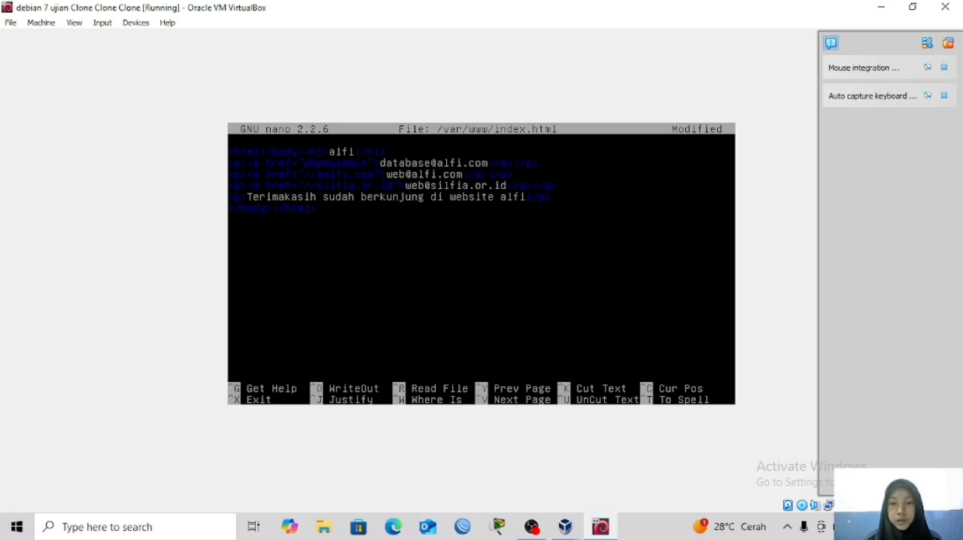
Remove the extra letter before alfi.com in the second link's href, then save index.html and exit the editor.
{"action": "key", "text": "BackSpace"}
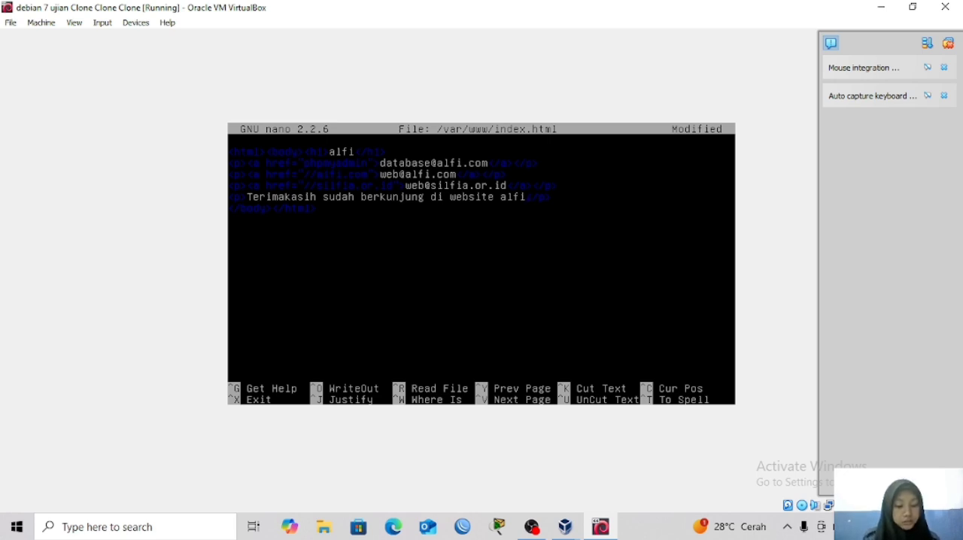
{"action": "key", "text": "ctrl+c"}
{"action": "type", "text": "w"}
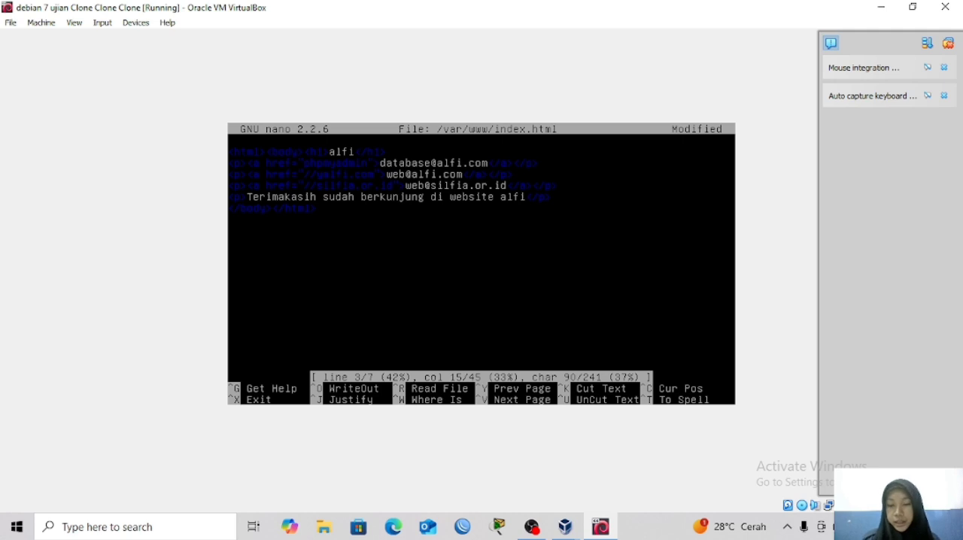
{"action": "key", "text": "Return"}
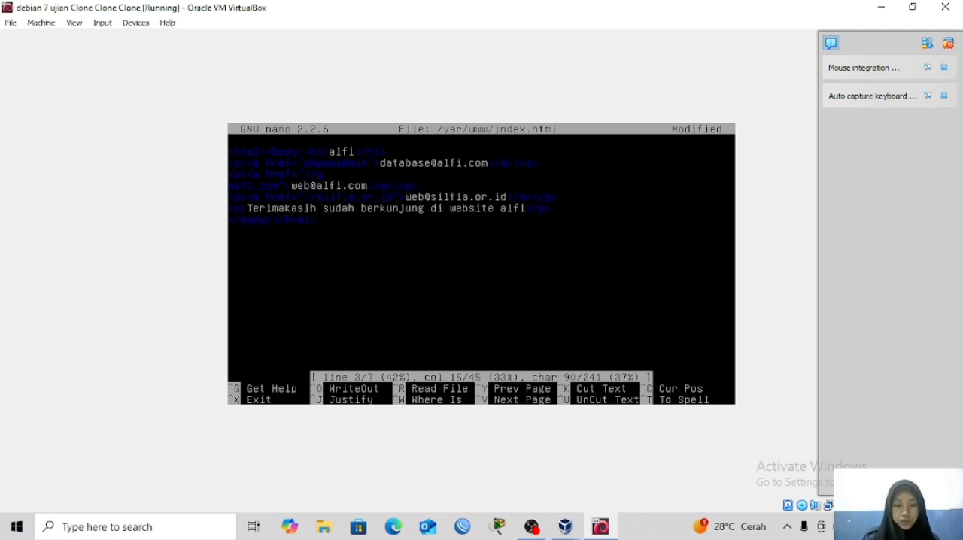
{"action": "key", "text": "ctrl+x"}
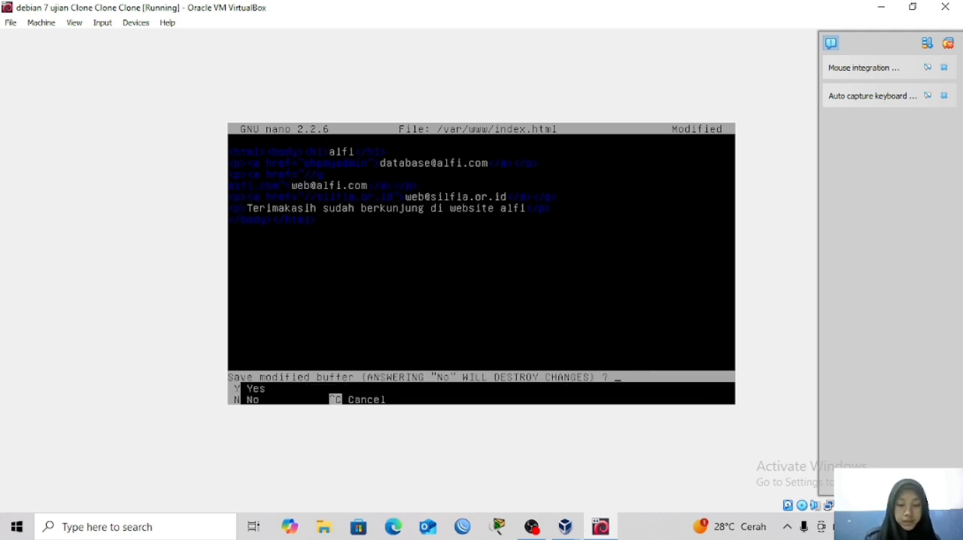
{"action": "key", "text": "y"}
{"action": "key", "text": "Return"}
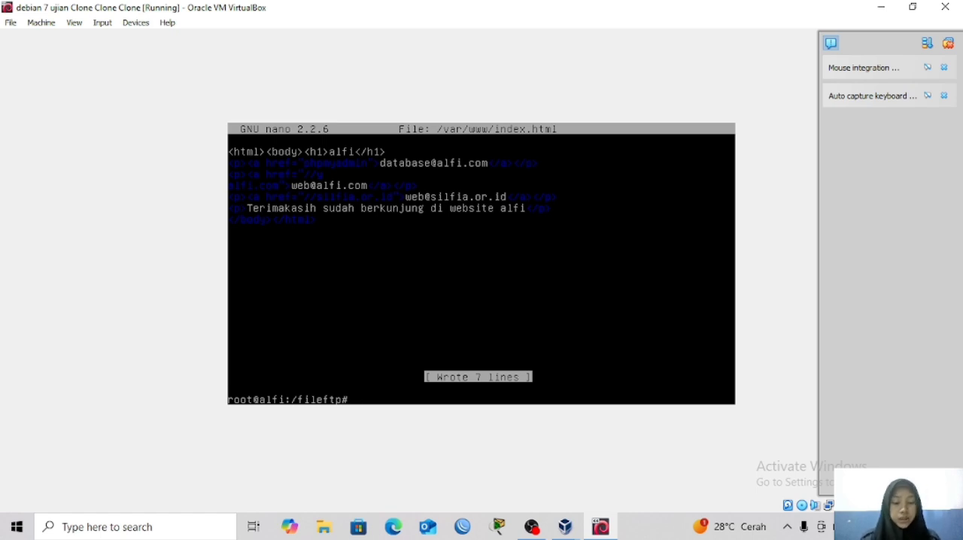
Install the mysql-server and mysql-client packages with apt-get and agree to continue.
{"action": "type", "text": "apt-g"}
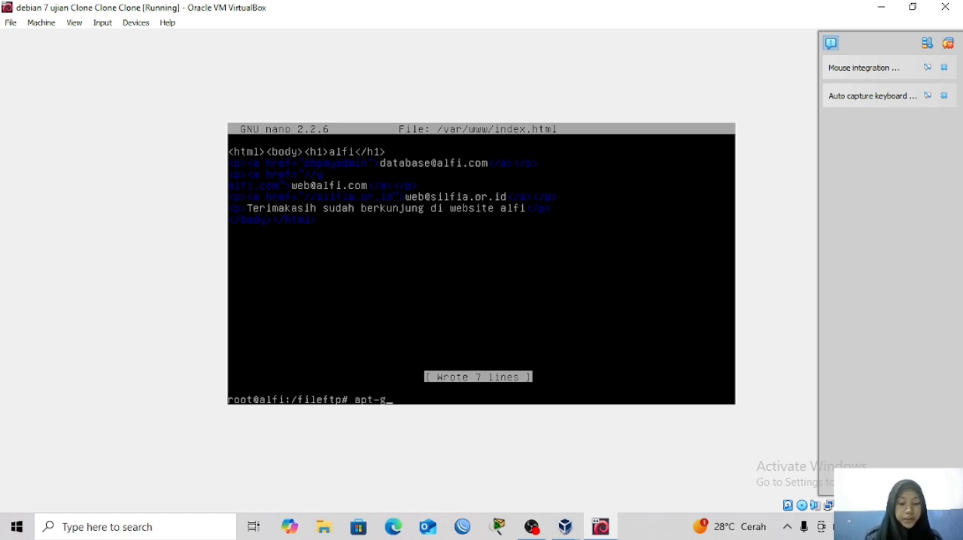
{"action": "type", "text": "et install "}
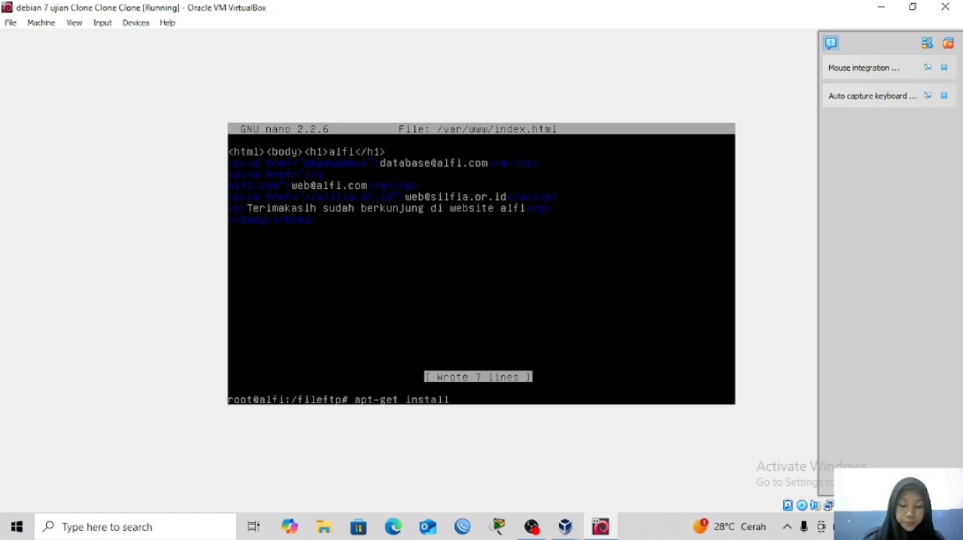
{"action": "type", "text": "mysql"}
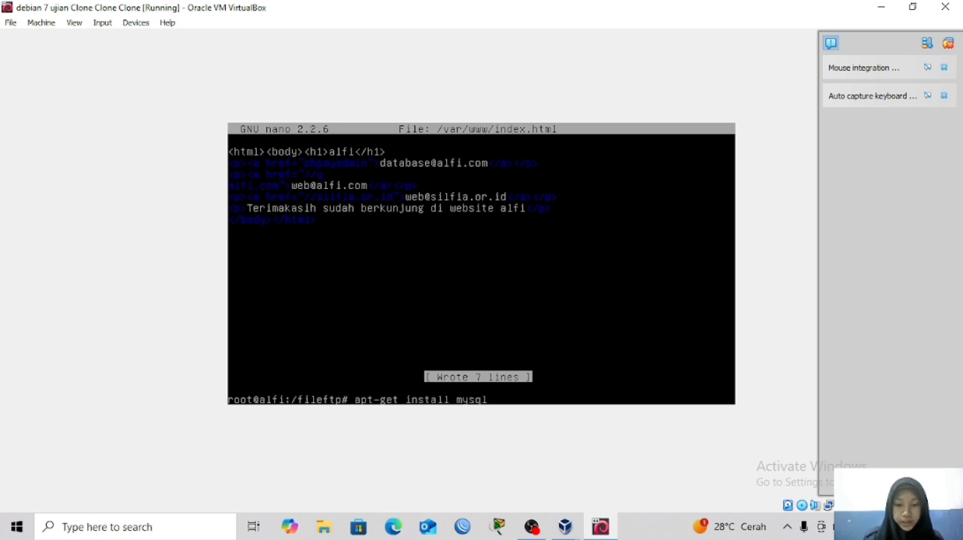
{"action": "type", "text": "-"}
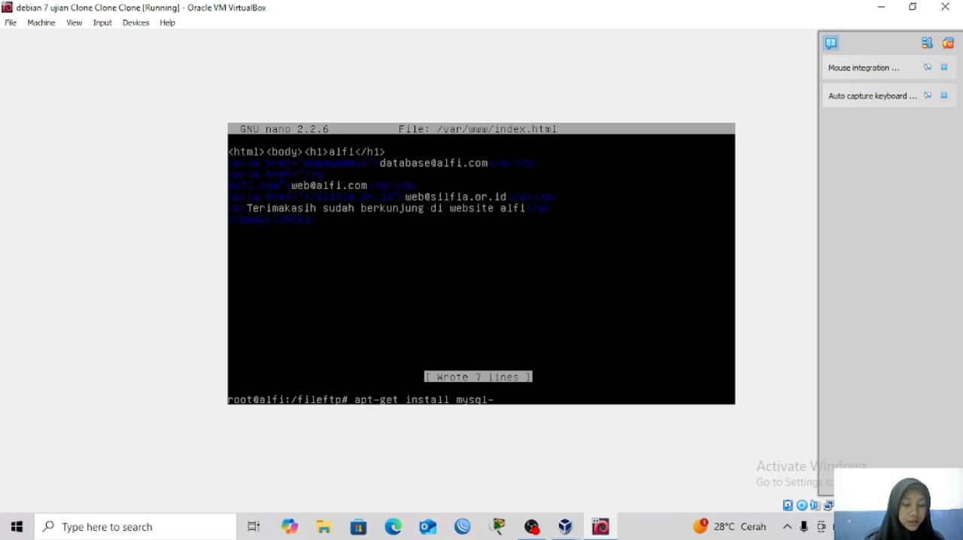
{"action": "type", "text": "server"}
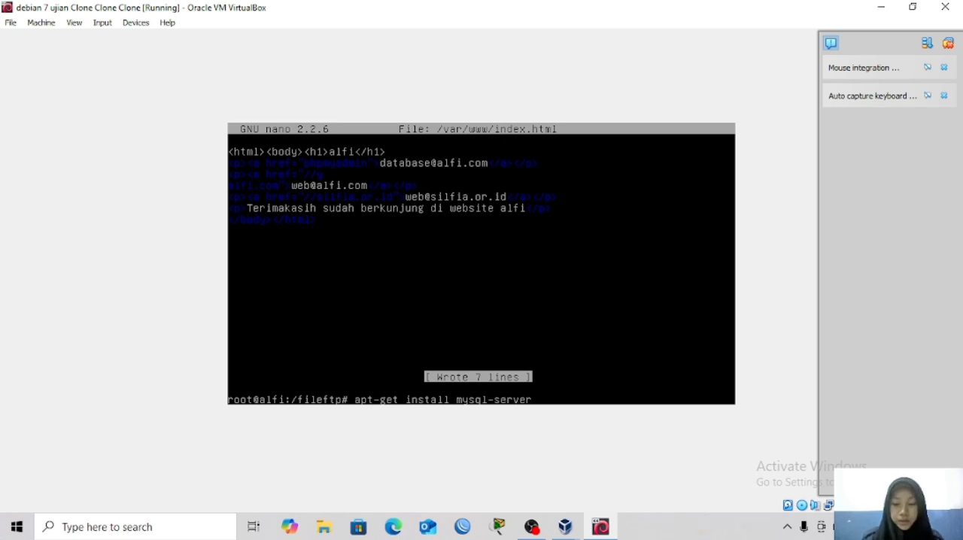
{"action": "type", "text": " my"}
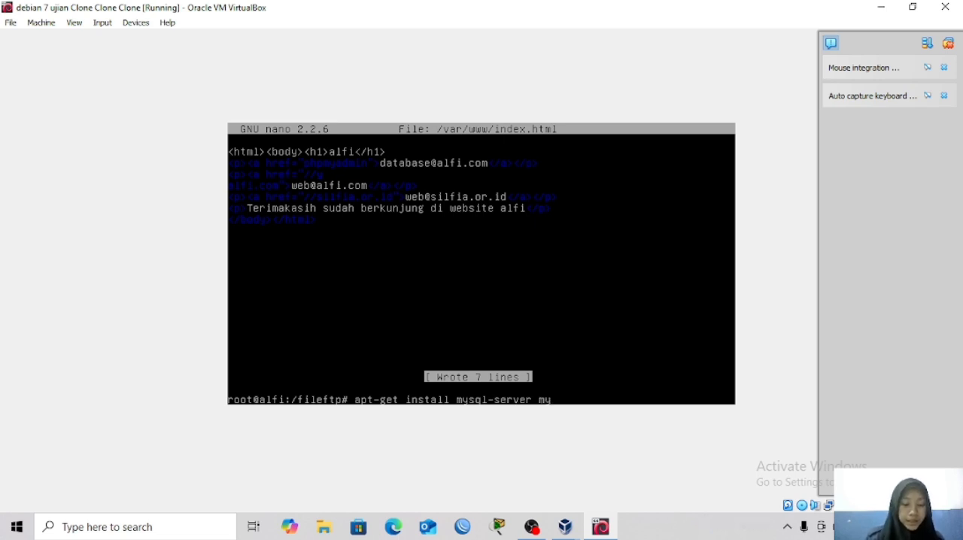
{"action": "type", "text": "sq"}
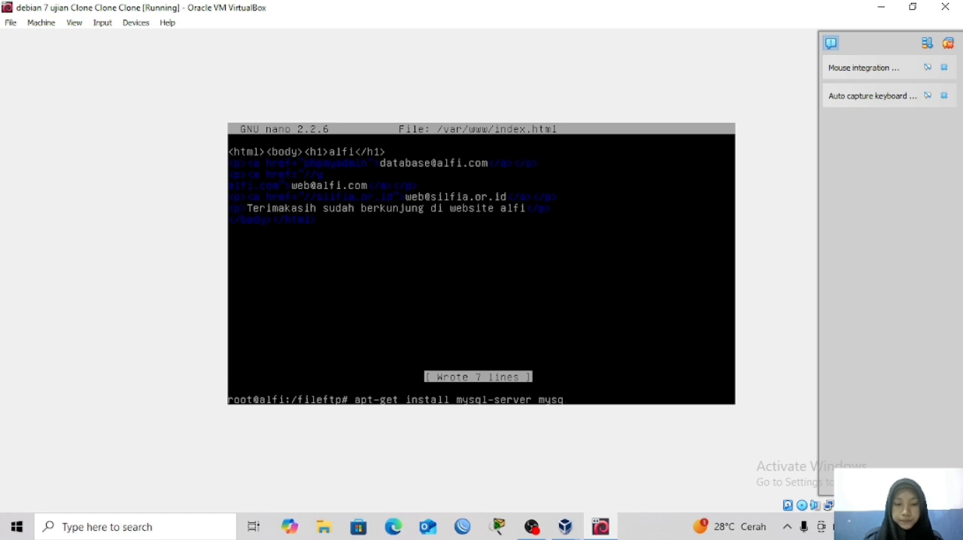
{"action": "type", "text": "l-"}
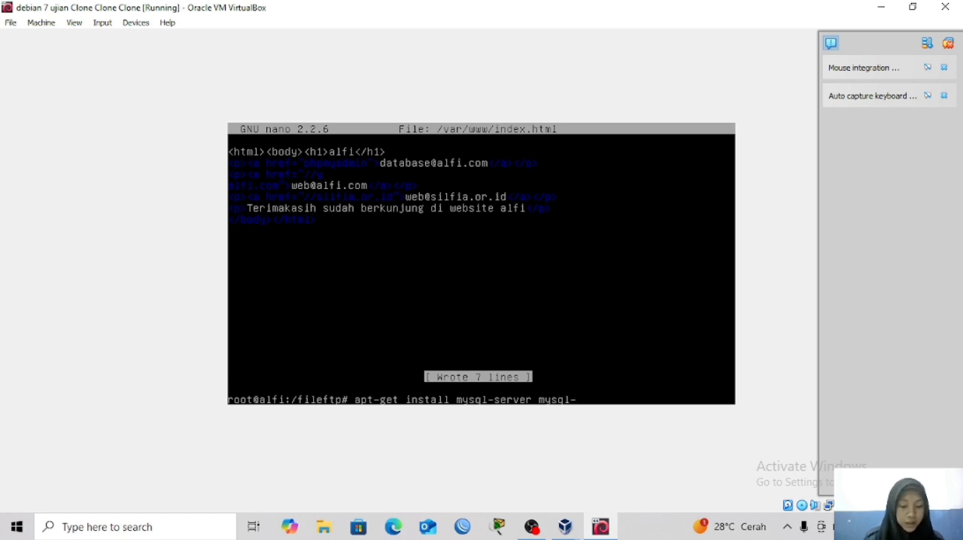
{"action": "type", "text": "client"}
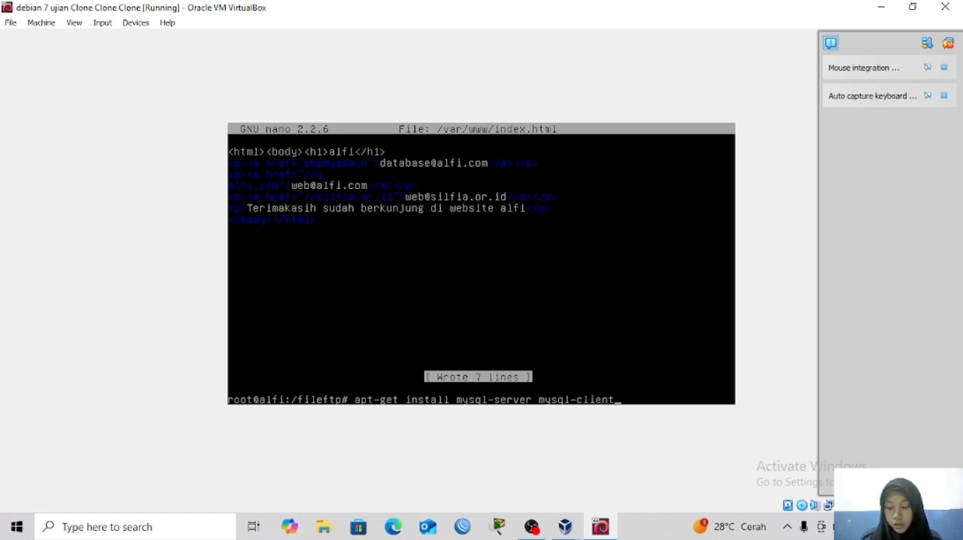
{"action": "key", "text": "Return"}
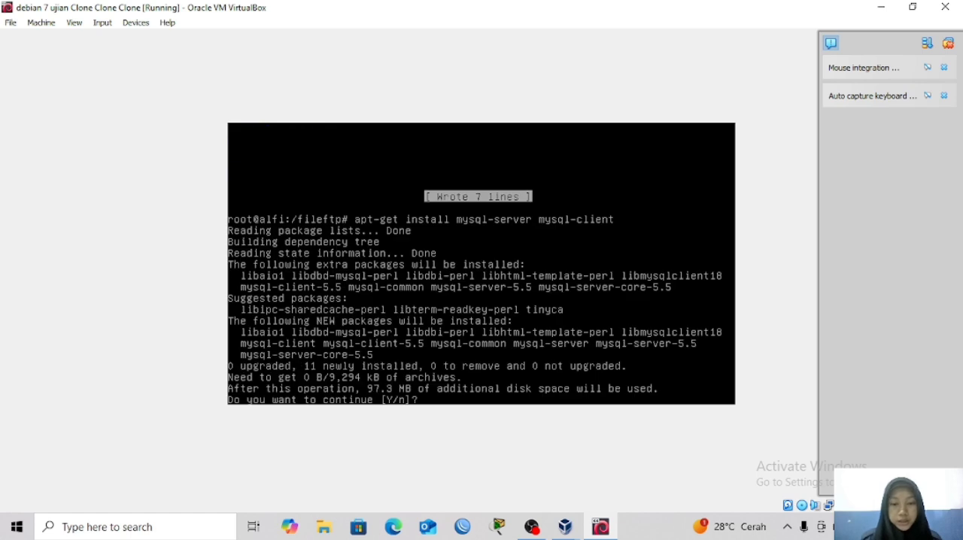
{"action": "type", "text": "y"}
{"action": "key", "text": "Return"}
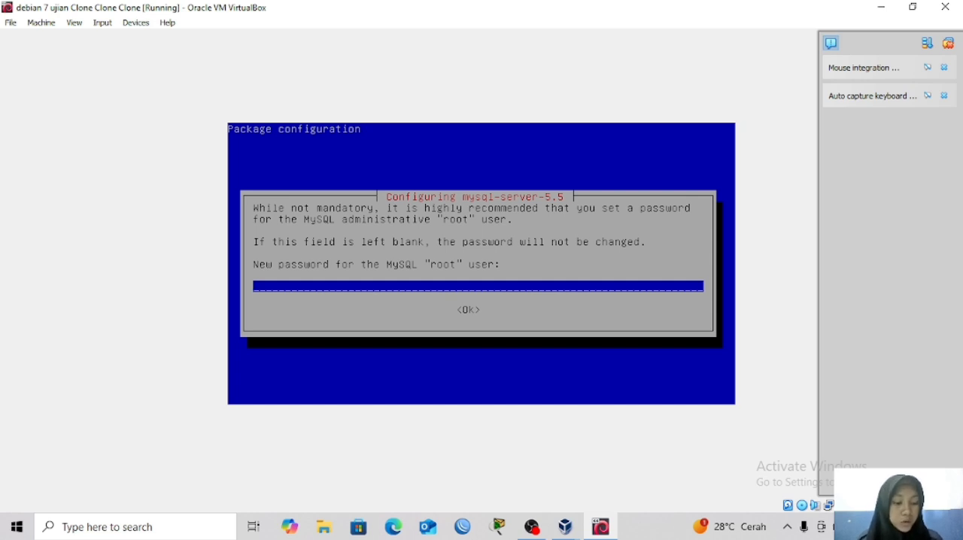
{"action": "type", "text": "**"}
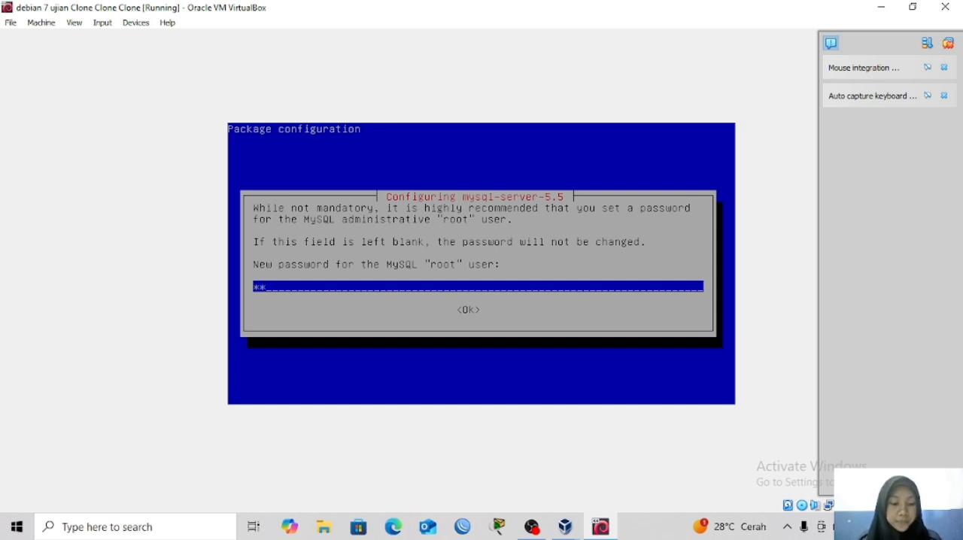
{"action": "type", "text": "*"}
{"action": "key", "text": "BackSpace"}
{"action": "key", "text": "BackSpace"}
{"action": "key", "text": "BackSpace"}
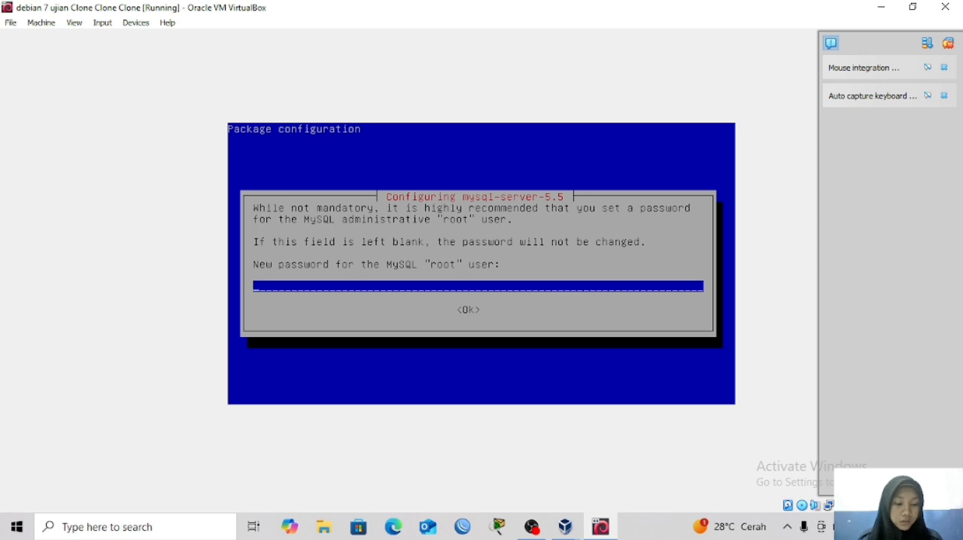
{"action": "type", "text": "***"}
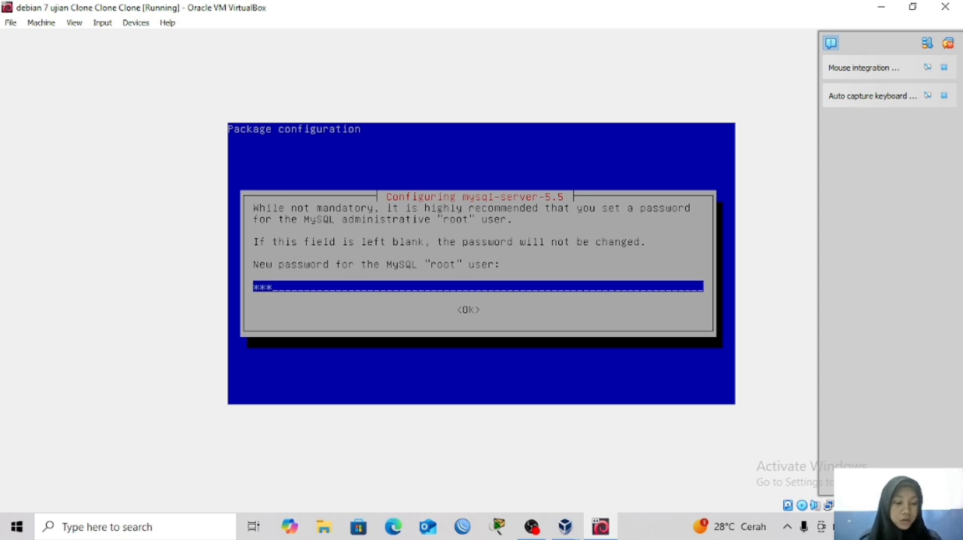
Enter the new password for the MySQL "root" user and accept it.
{"action": "key", "text": "Tab"}
{"action": "key", "text": "Return"}
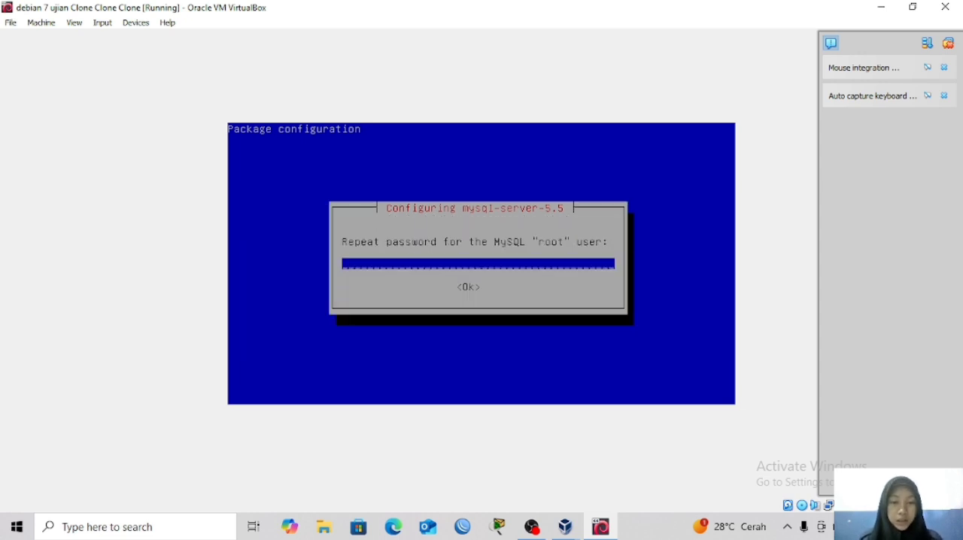
Repeat the password for the MySQL "root" user and accept it to finish the mysql-server configuration.
{"action": "type", "text": "***"}
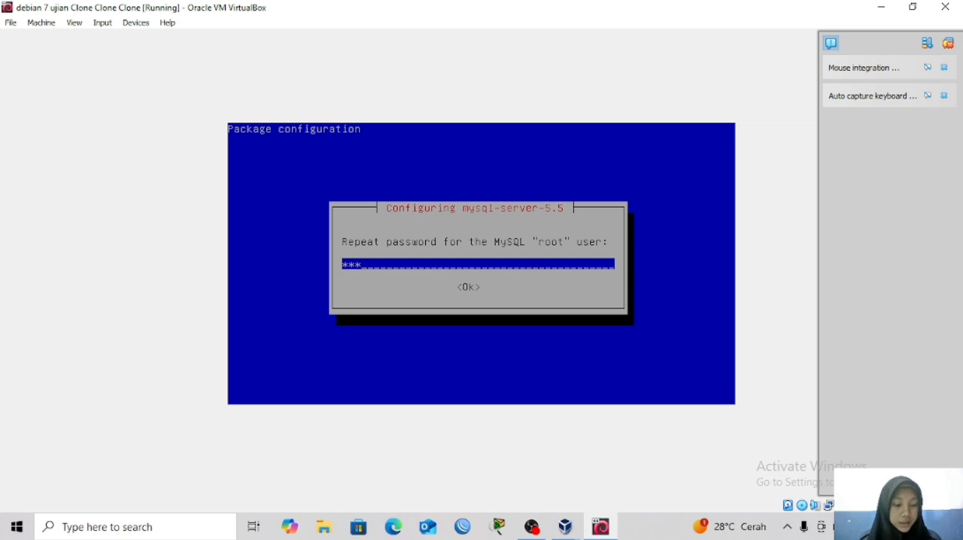
{"action": "key", "text": "Tab"}
{"action": "key", "text": "Return"}
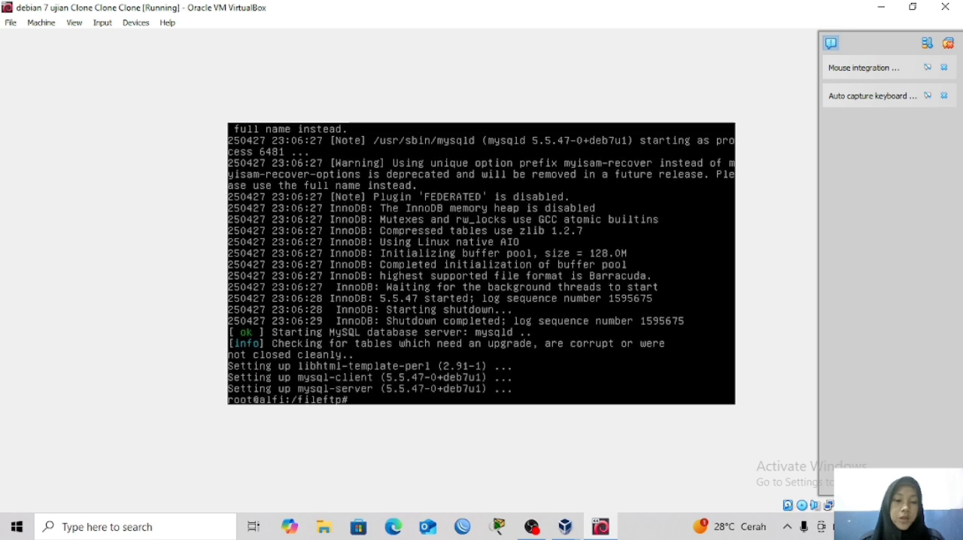
Install the phpmyadmin package with apt-get and agree to continue.
{"action": "type", "text": "a"}
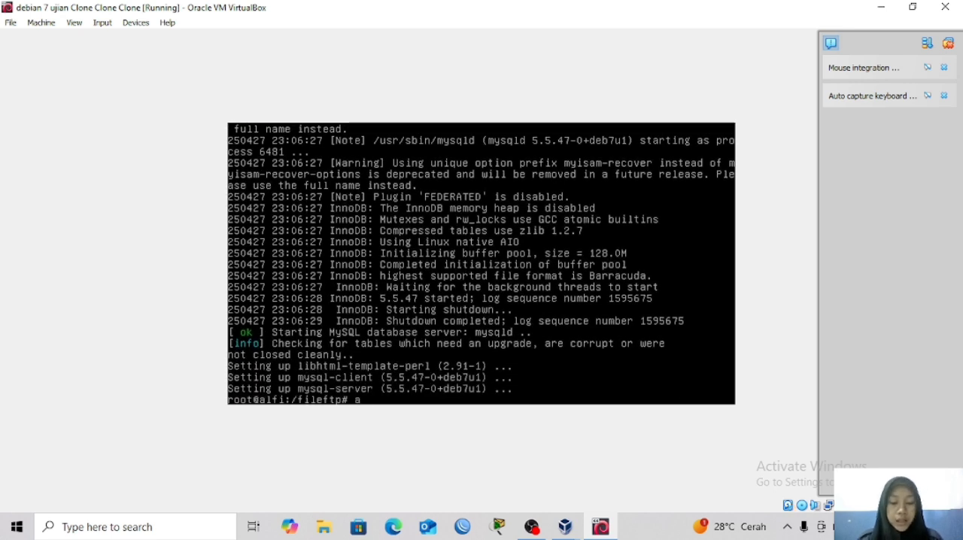
{"action": "type", "text": "pt-"}
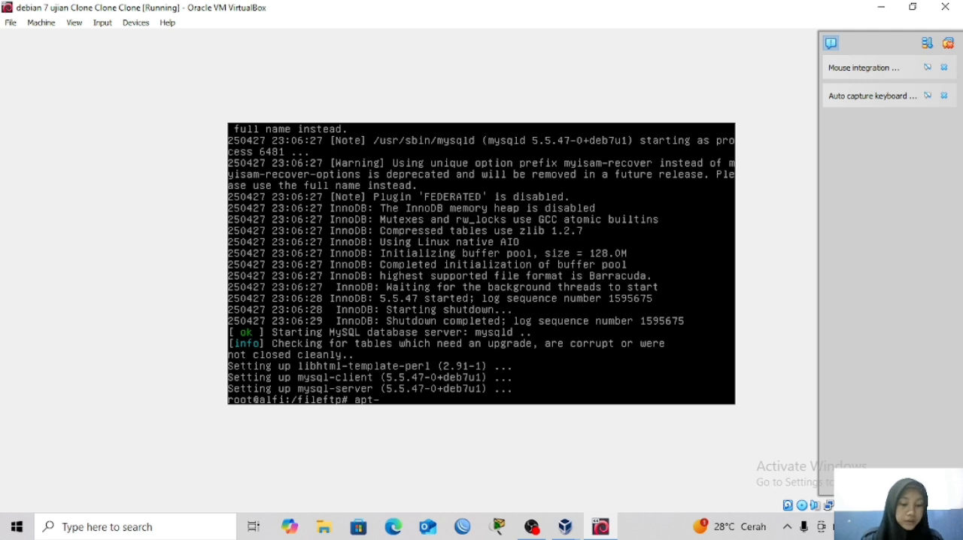
{"action": "type", "text": "get ins"}
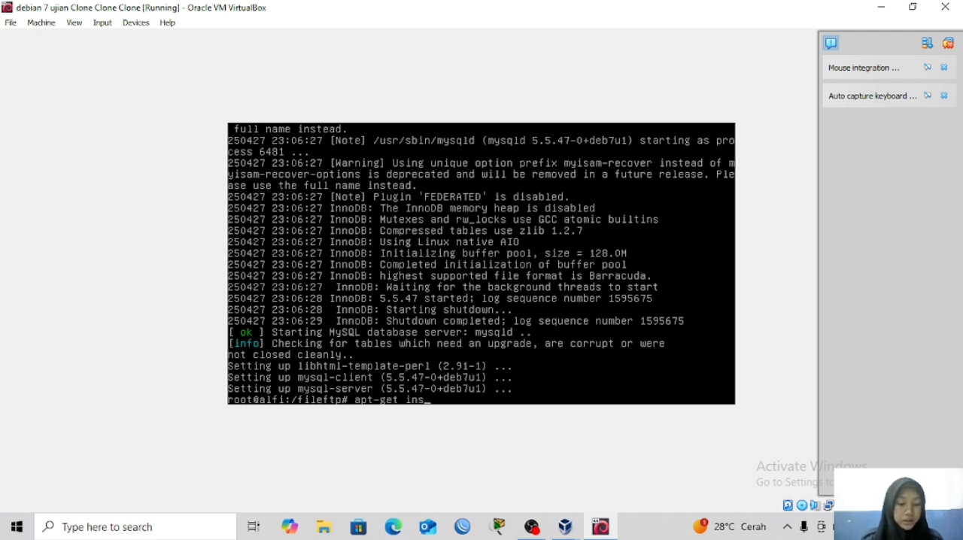
{"action": "type", "text": "tall "}
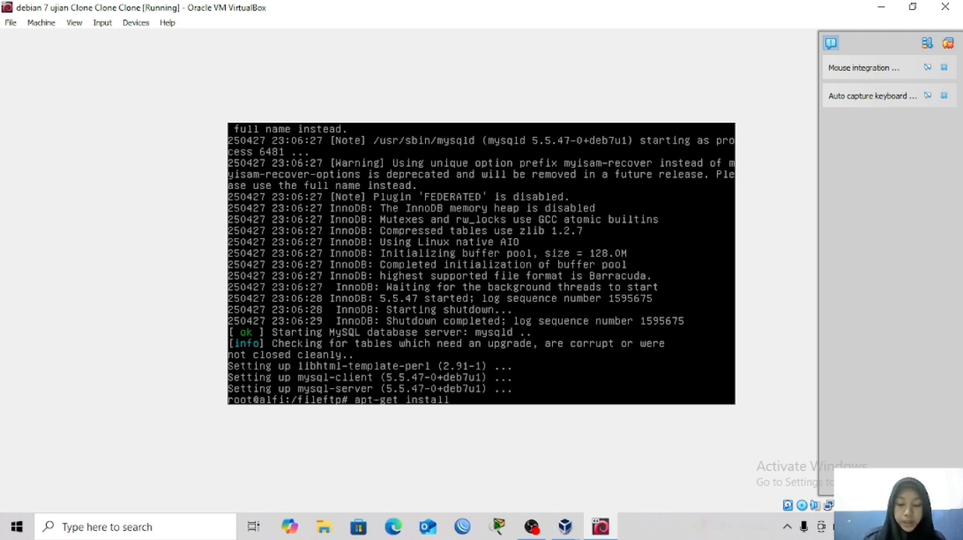
{"action": "type", "text": "phpmya"}
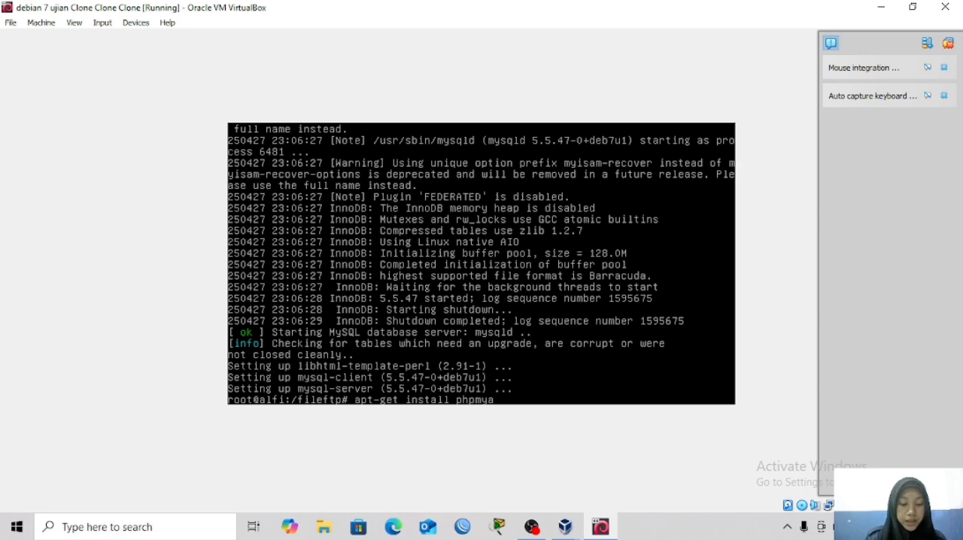
{"action": "type", "text": "dmin"}
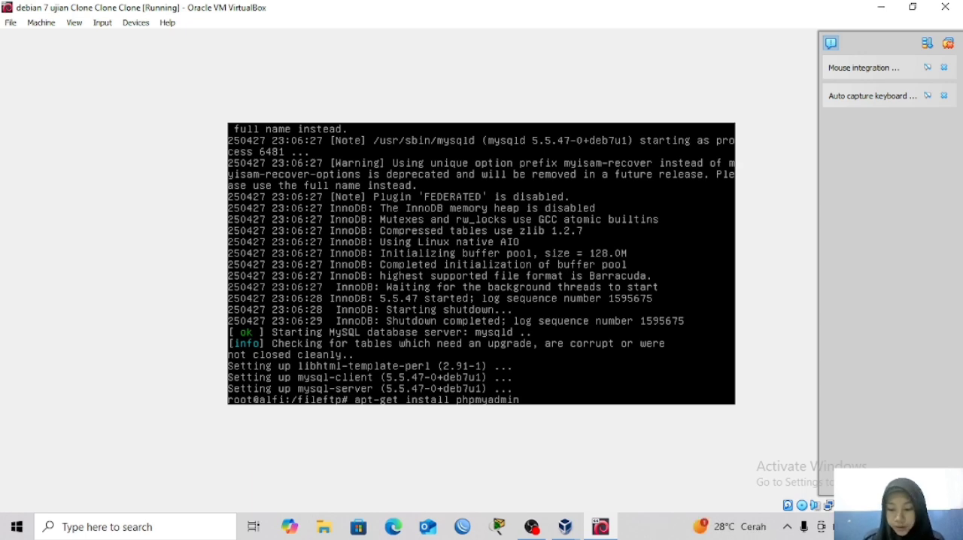
{"action": "key", "text": "Return"}
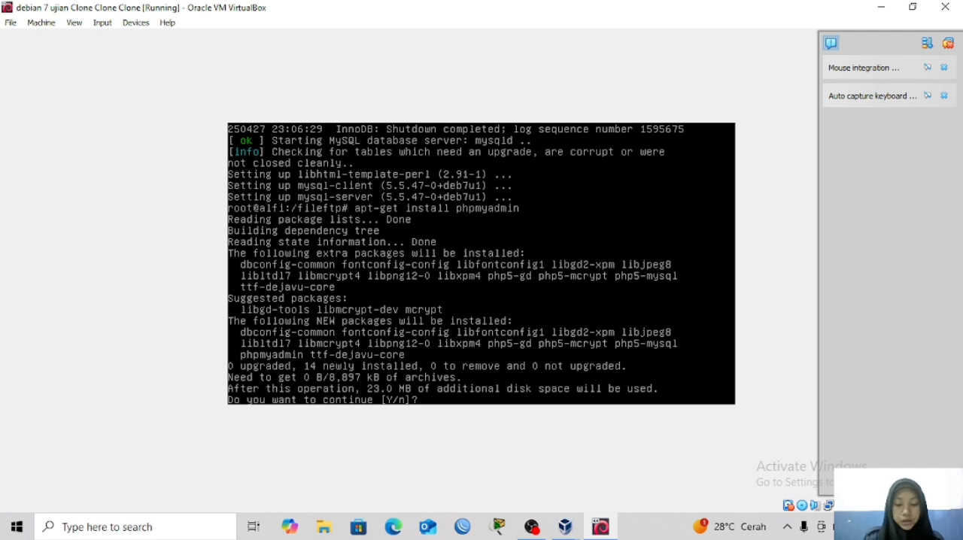
{"action": "type", "text": "y"}
{"action": "key", "text": "Return"}
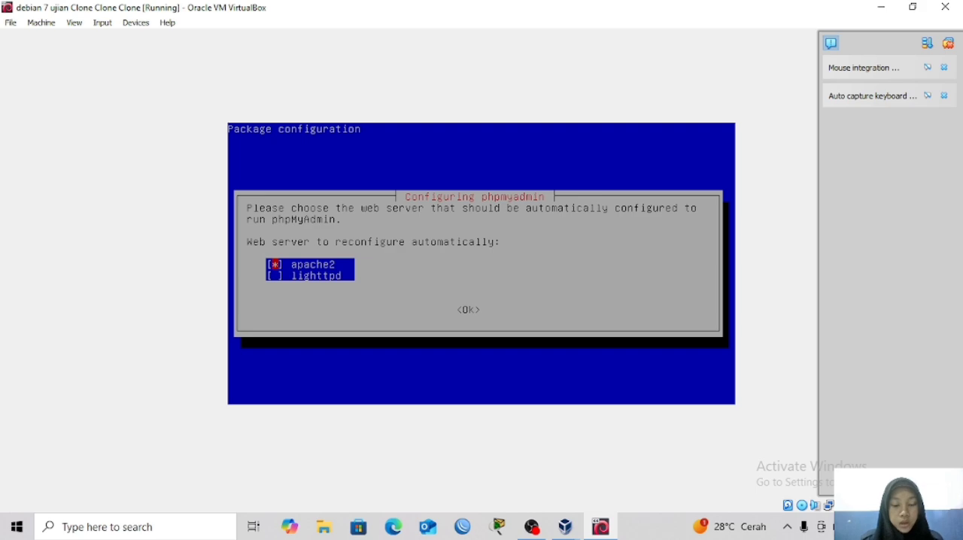
Accept apache2 as the web server to reconfigure and agree to configure phpmyadmin's database with dbconfig-common.
{"action": "key", "text": "Tab"}
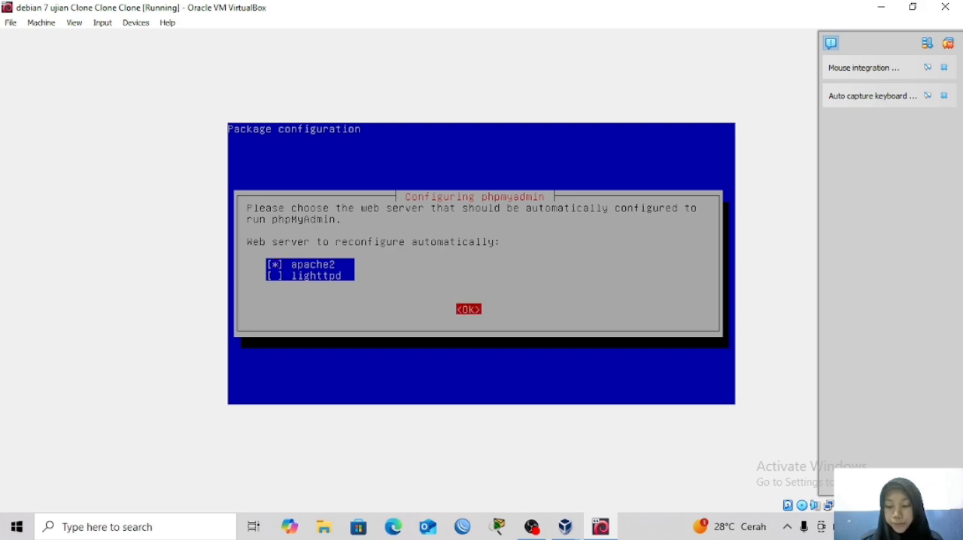
{"action": "key", "text": "Return"}
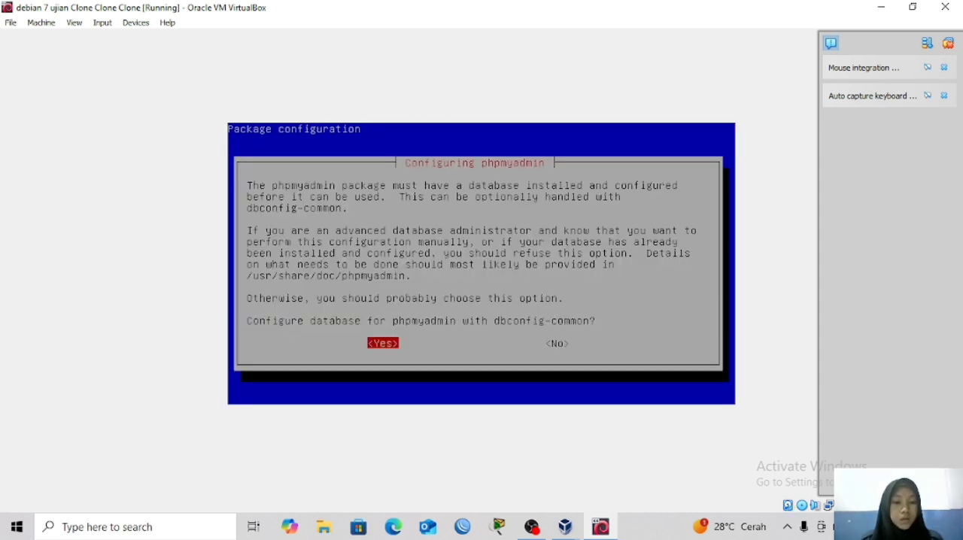
{"action": "key", "text": "Return"}
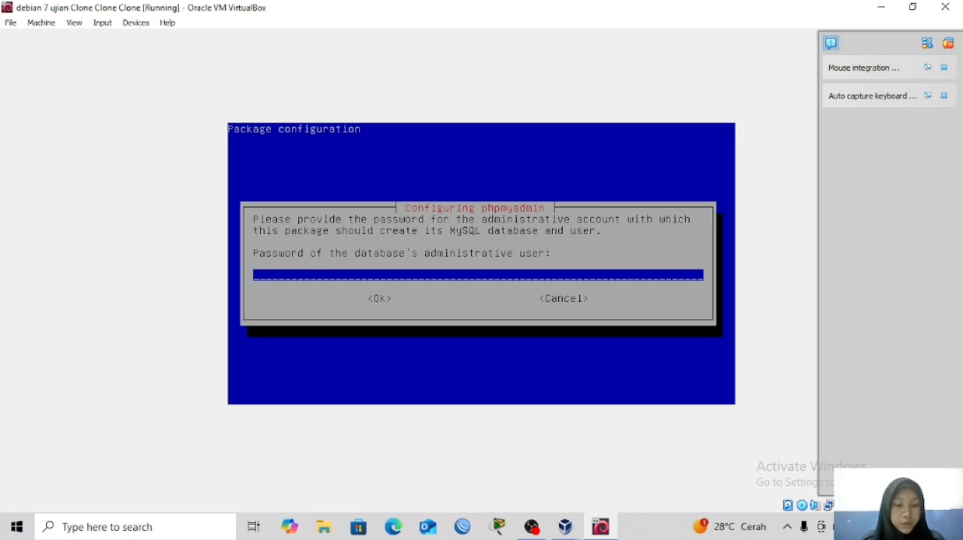
Enter the password of the database's administrative user for phpmyadmin and accept it.
{"action": "type", "text": "123"}
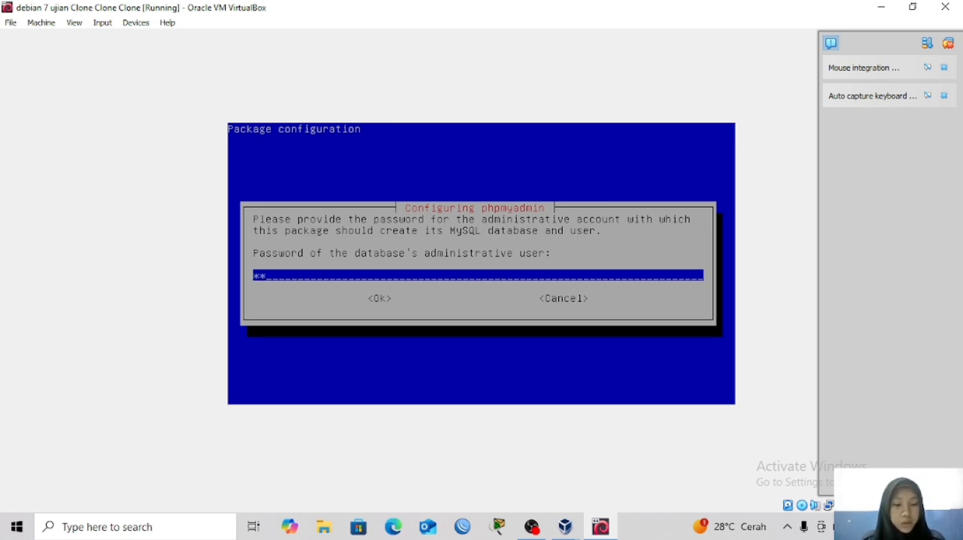
{"action": "key", "text": "Tab"}
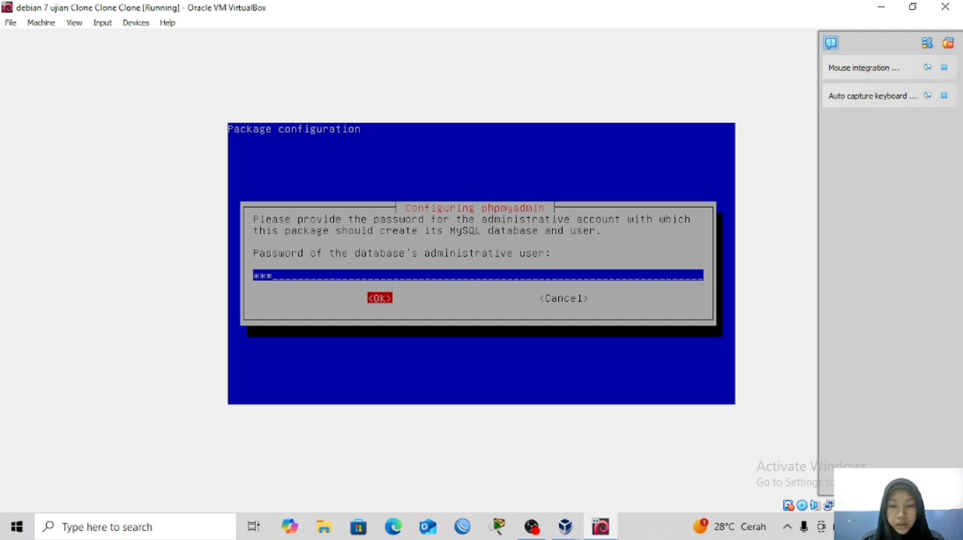
{"action": "key", "text": "Return"}
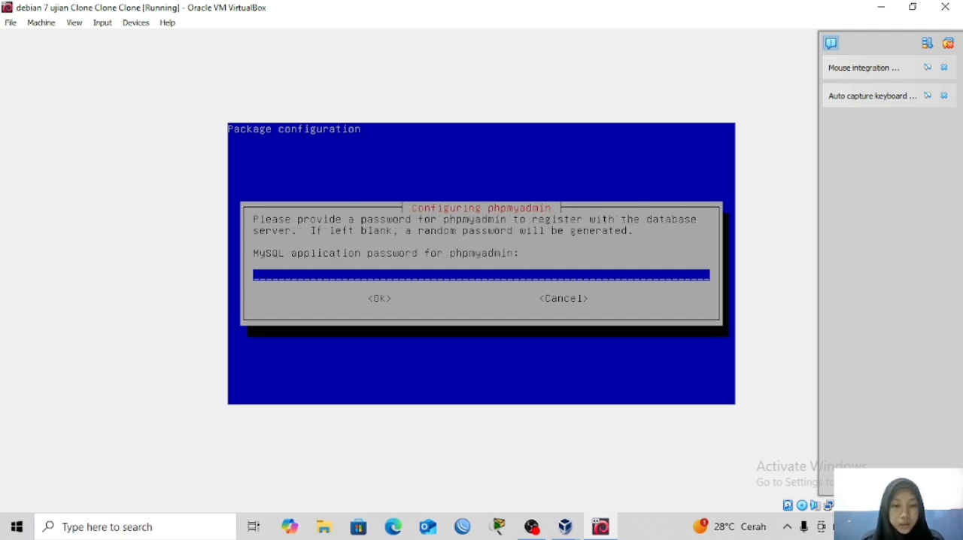
Enter the MySQL application password for phpmyadmin, accept it, and repeat it in the password confirmation.
{"action": "type", "text": "123"}
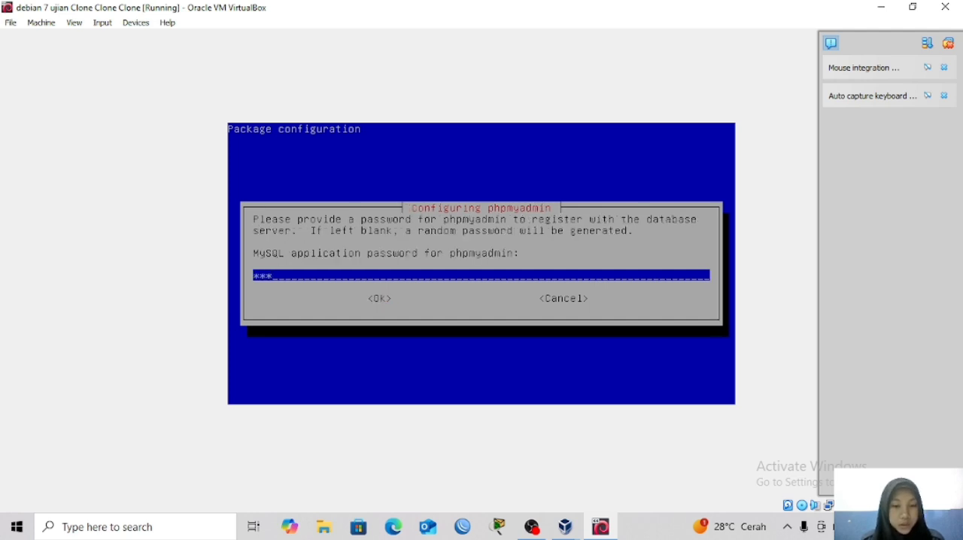
{"action": "key", "text": "Tab"}
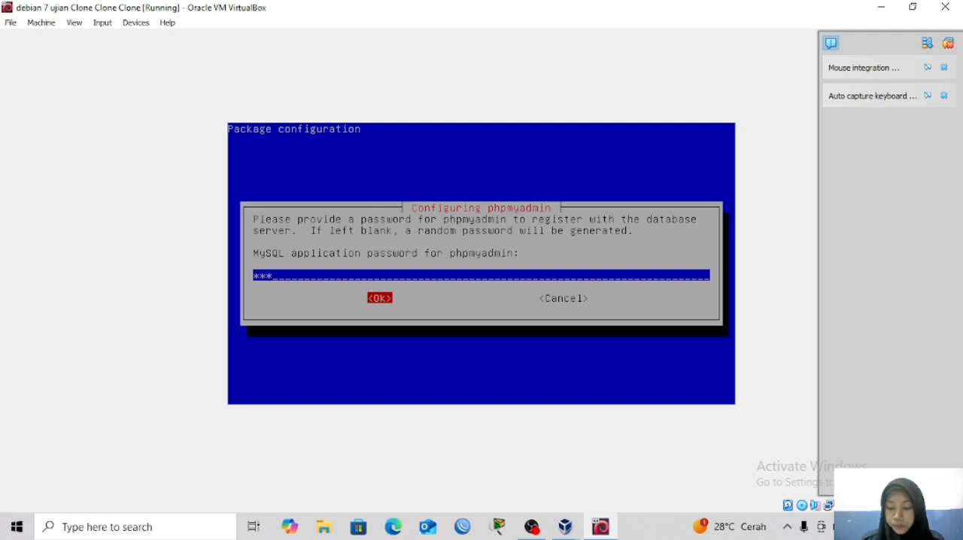
{"action": "key", "text": "Return"}
{"action": "type", "text": "123"}
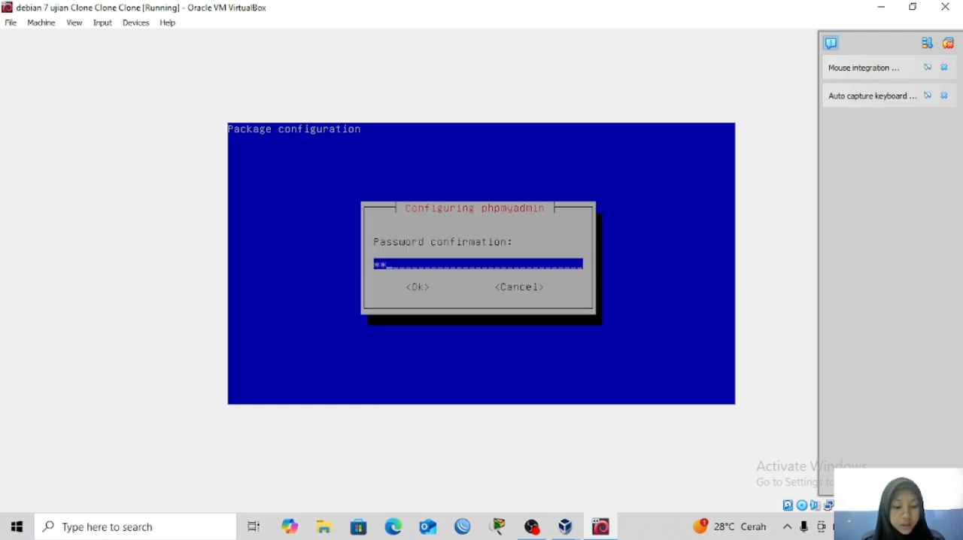
{"action": "key", "text": "Tab"}
{"action": "key", "text": "Return"}
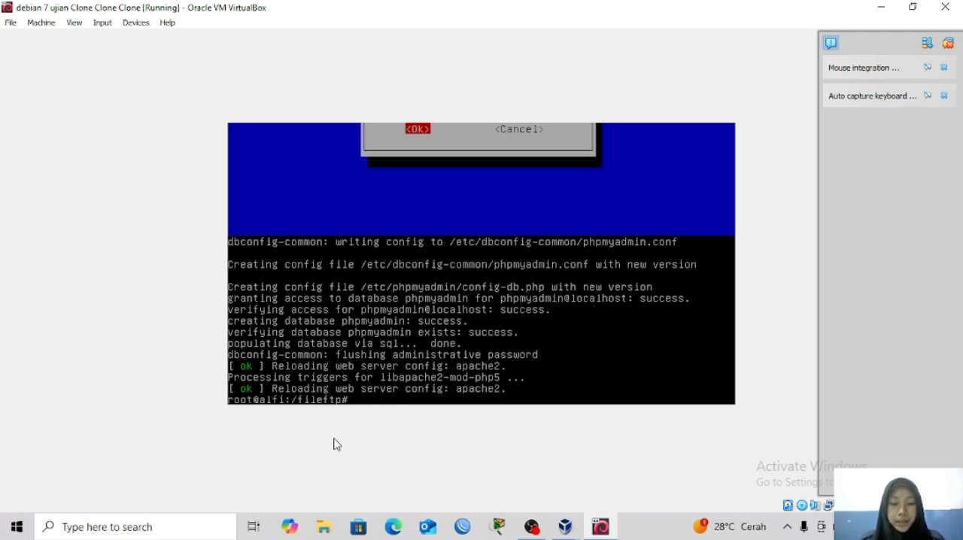
In the virtual machine's network settings, attach Adapter 1 to the Host-only Adapter.
{"action": "left_click", "coordinate": [224, 527]}
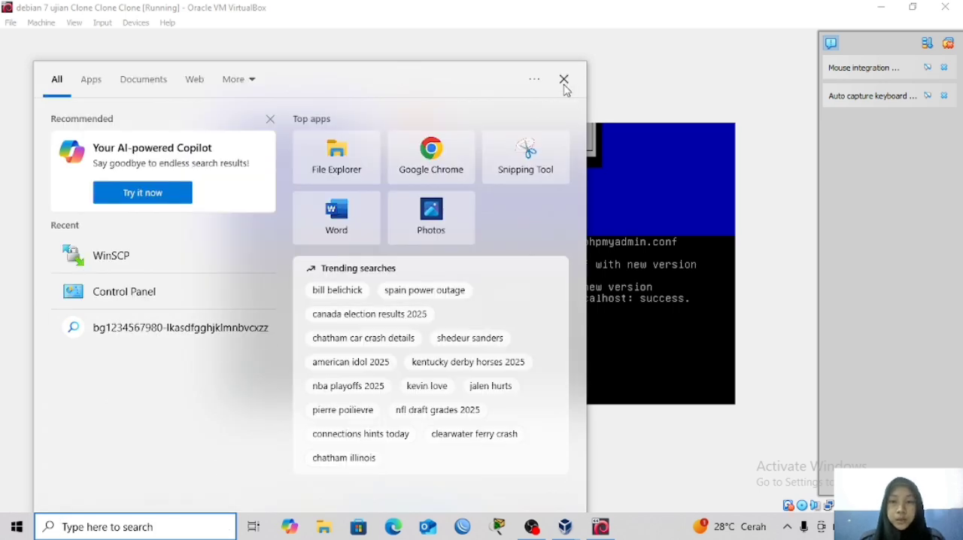
{"action": "left_click", "coordinate": [564, 79]}
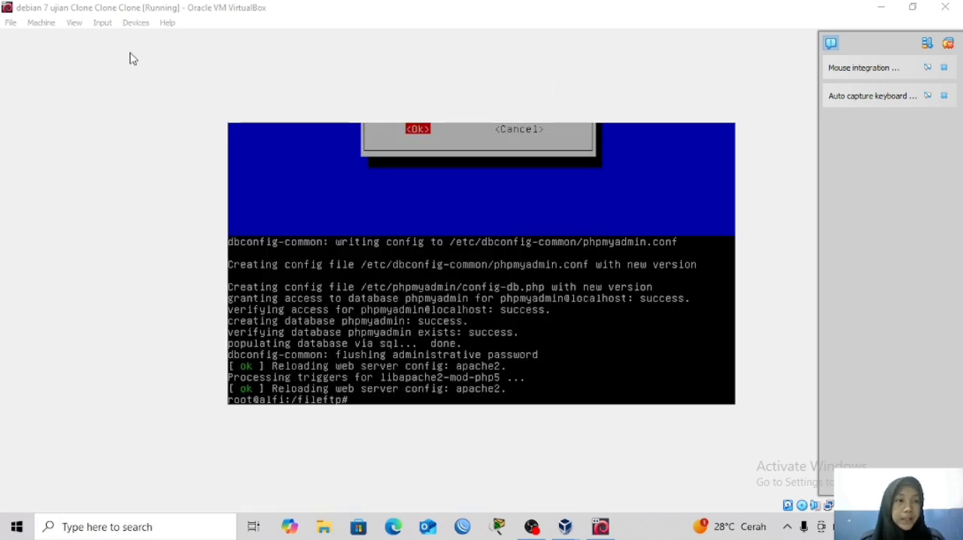
{"action": "left_click", "coordinate": [33, 33]}
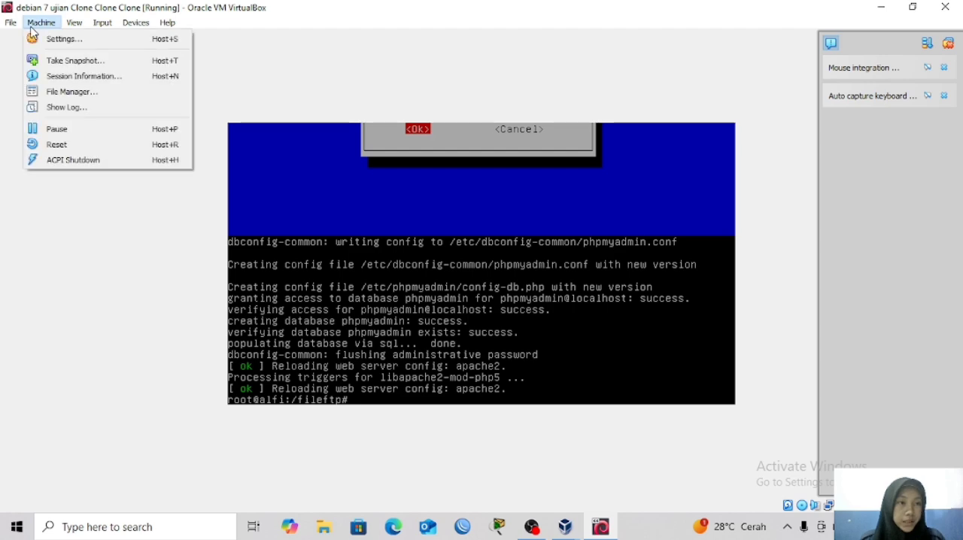
{"action": "left_click", "coordinate": [43, 39]}
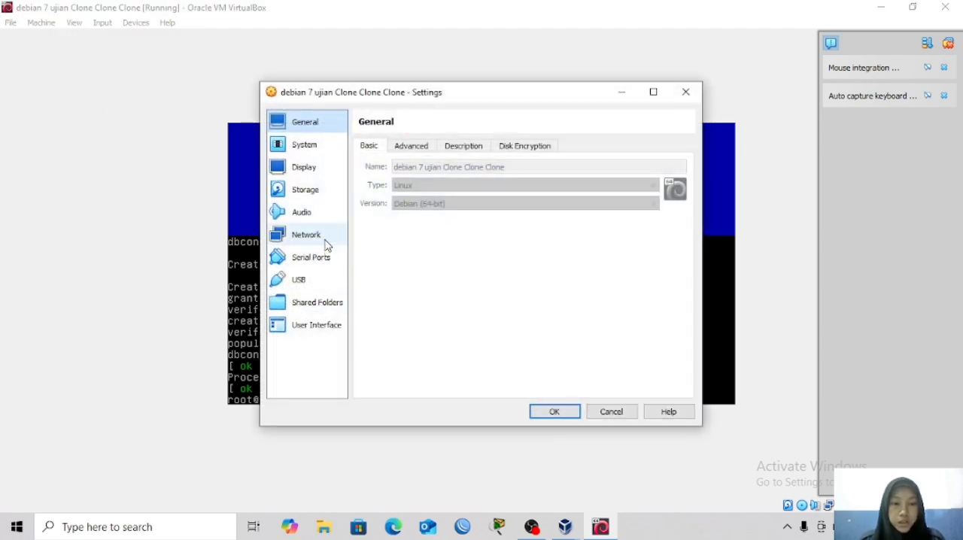
{"action": "left_click", "coordinate": [326, 239]}
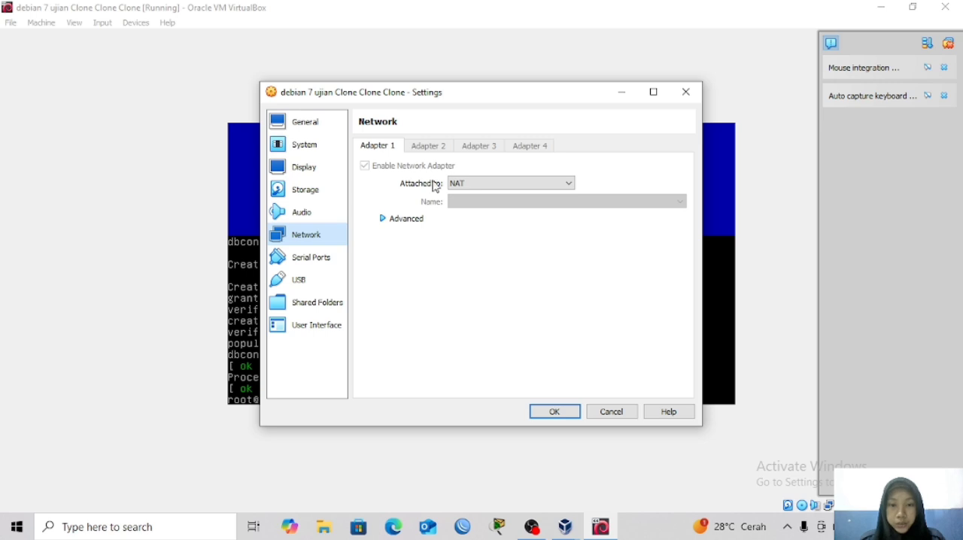
{"action": "left_click", "coordinate": [479, 184]}
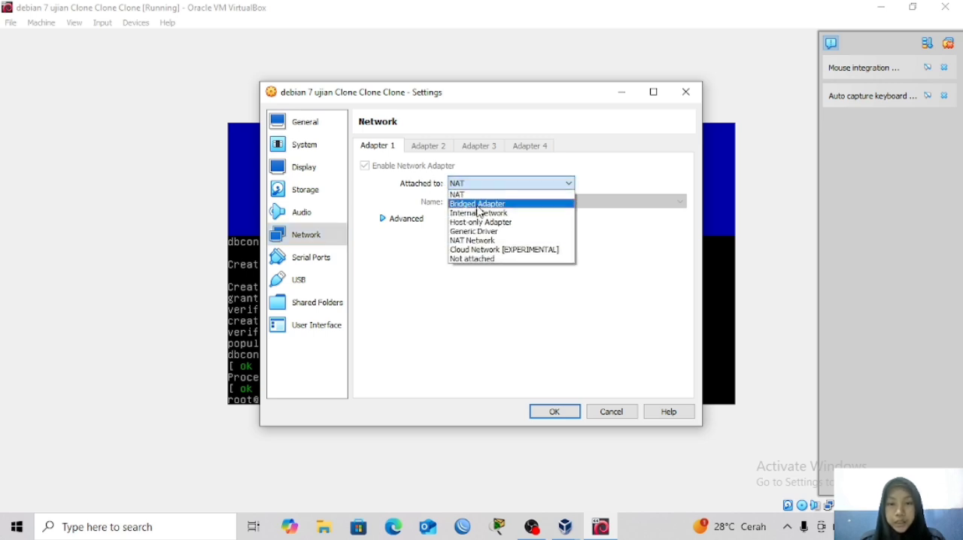
{"action": "left_click", "coordinate": [480, 223]}
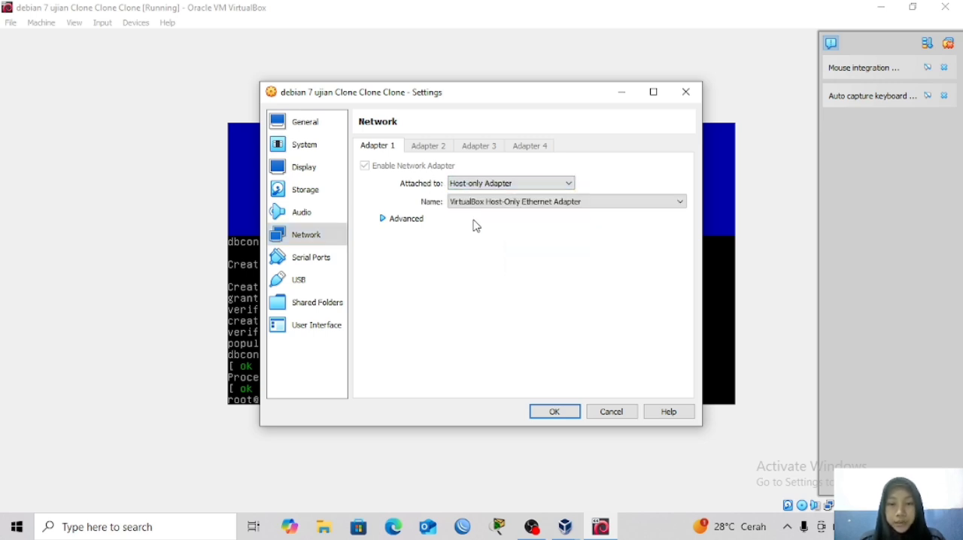
Set Adapter 1's advanced Promiscuous Mode to Allow All and apply the virtual machine settings.
{"action": "left_click", "coordinate": [411, 219]}
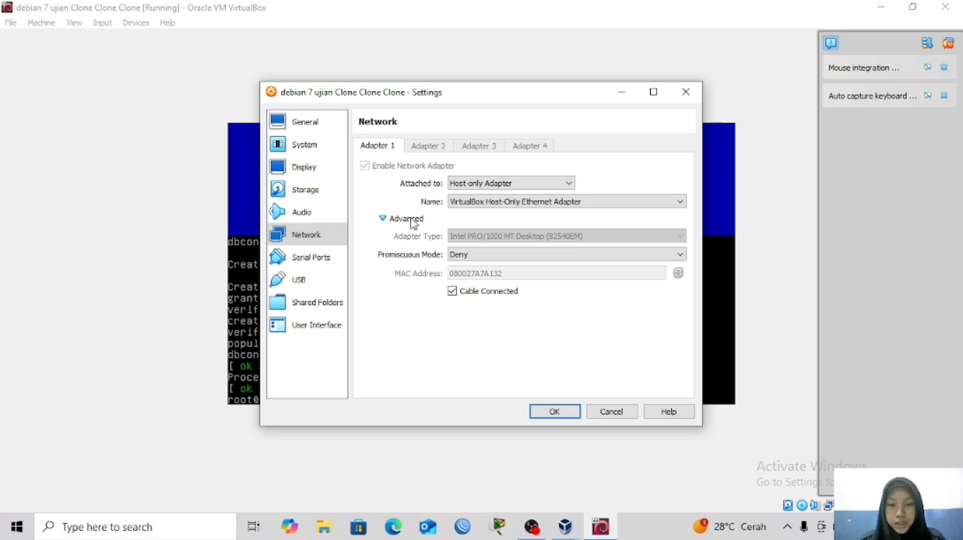
{"action": "left_click", "coordinate": [457, 258]}
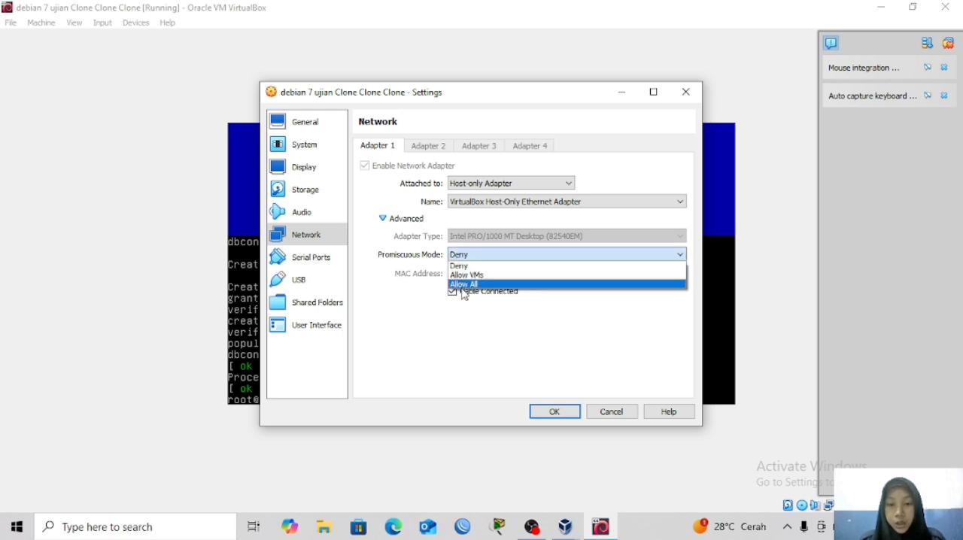
{"action": "left_click", "coordinate": [463, 286]}
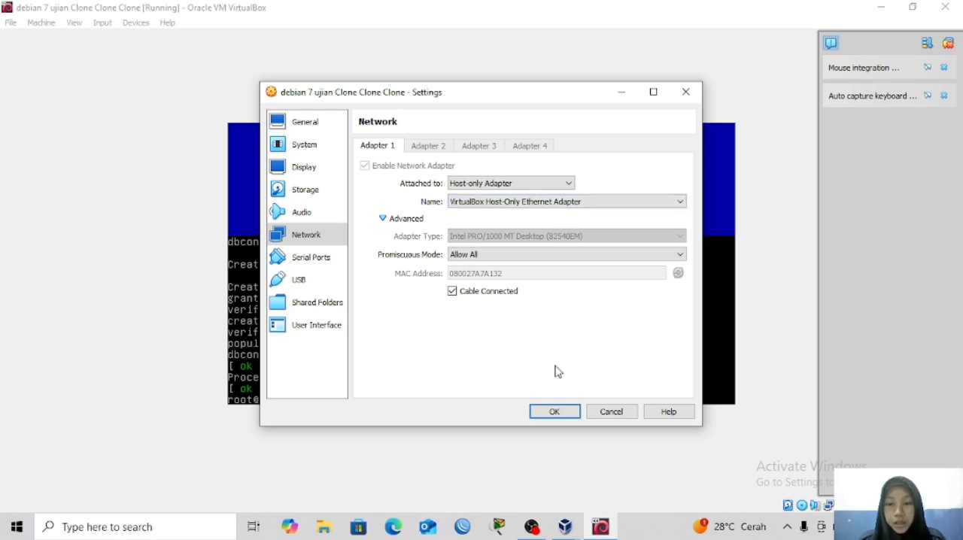
{"action": "left_click", "coordinate": [554, 413]}
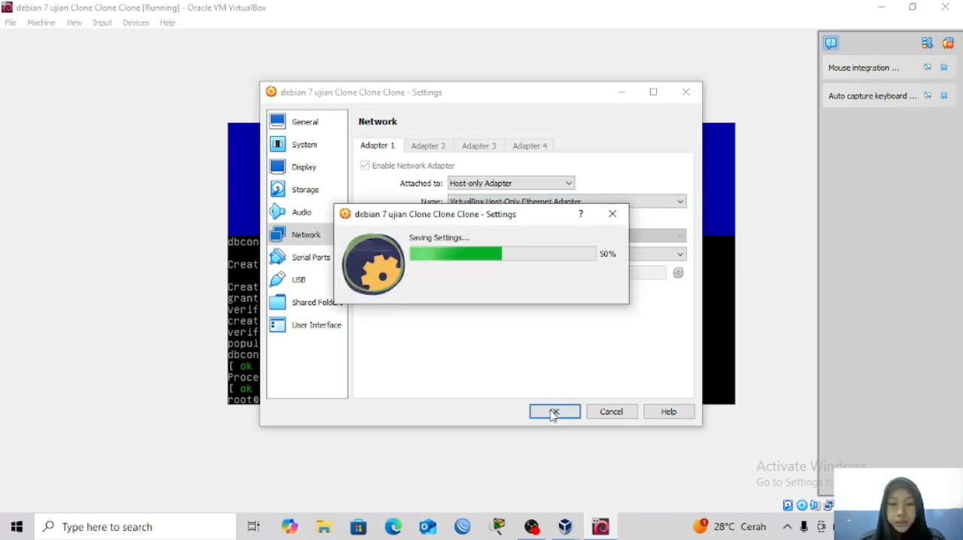
Open the host's Network Connections adapter list from the Control Panel's Network and Sharing Center.
{"action": "left_click", "coordinate": [218, 530]}
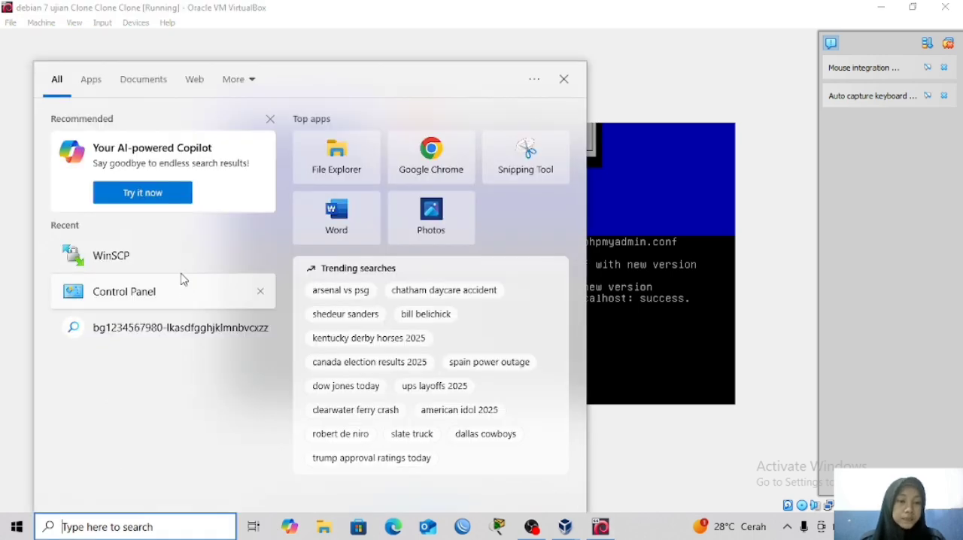
{"action": "left_click", "coordinate": [182, 291]}
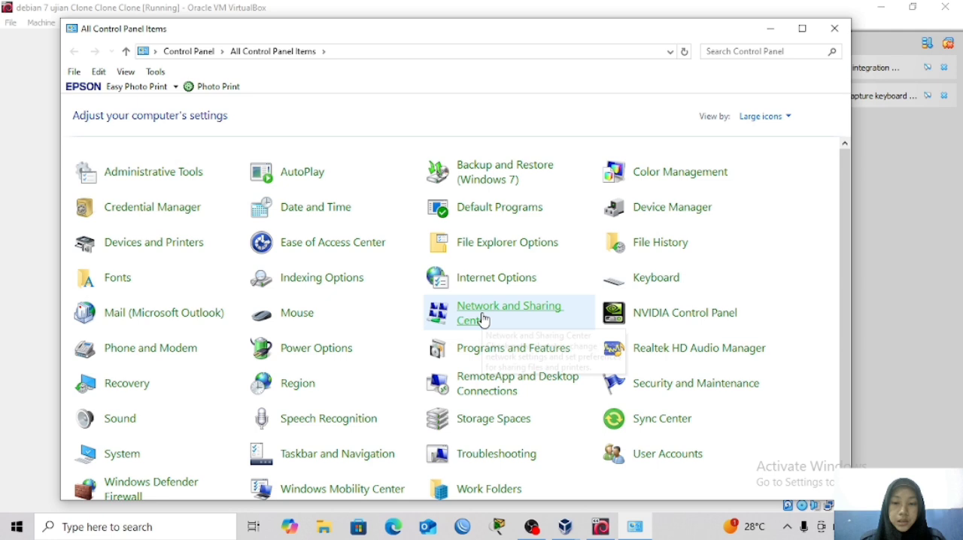
{"action": "left_click", "coordinate": [483, 318]}
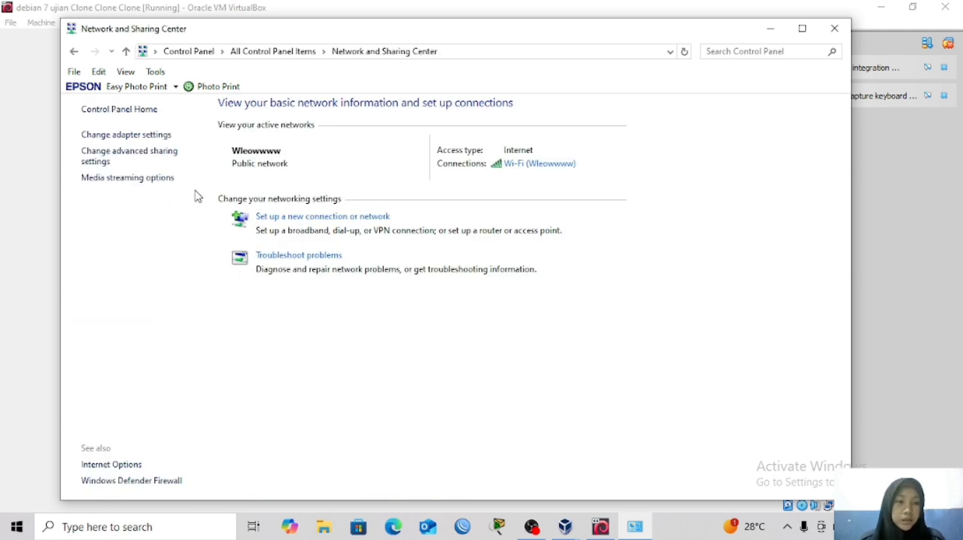
{"action": "left_click", "coordinate": [158, 139]}
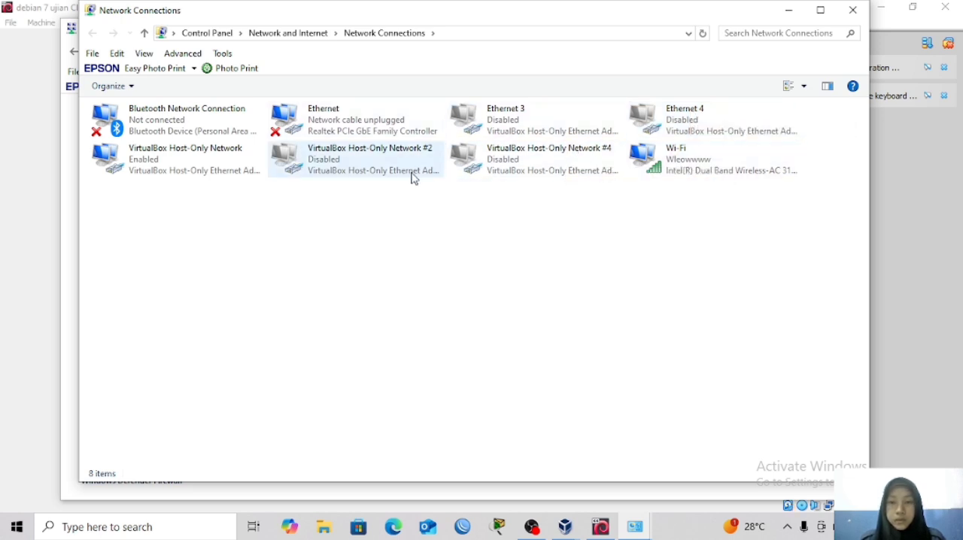
Configure the host's VirtualBox Host-Only Network IPv4 settings with IP address 200.100.1.1, subnet mask 255.255.255.0, and gateway and preferred DNS 200.100.1.2.
{"action": "left_click", "coordinate": [204, 177]}
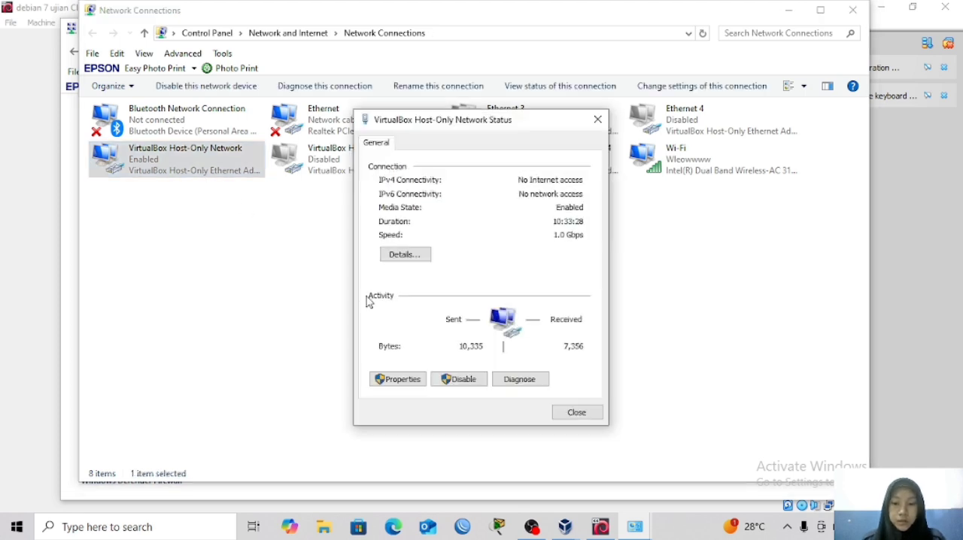
{"action": "left_click", "coordinate": [399, 379]}
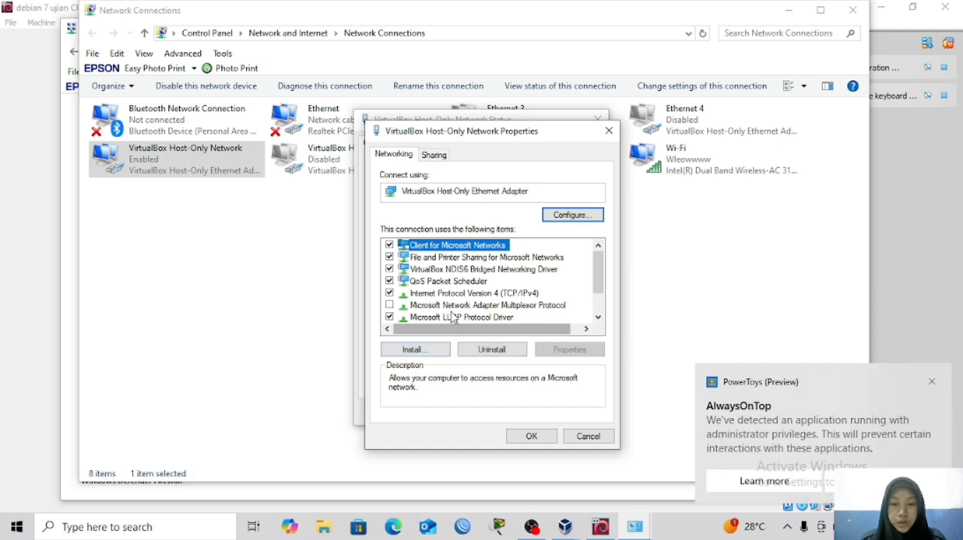
{"action": "left_click", "coordinate": [457, 294]}
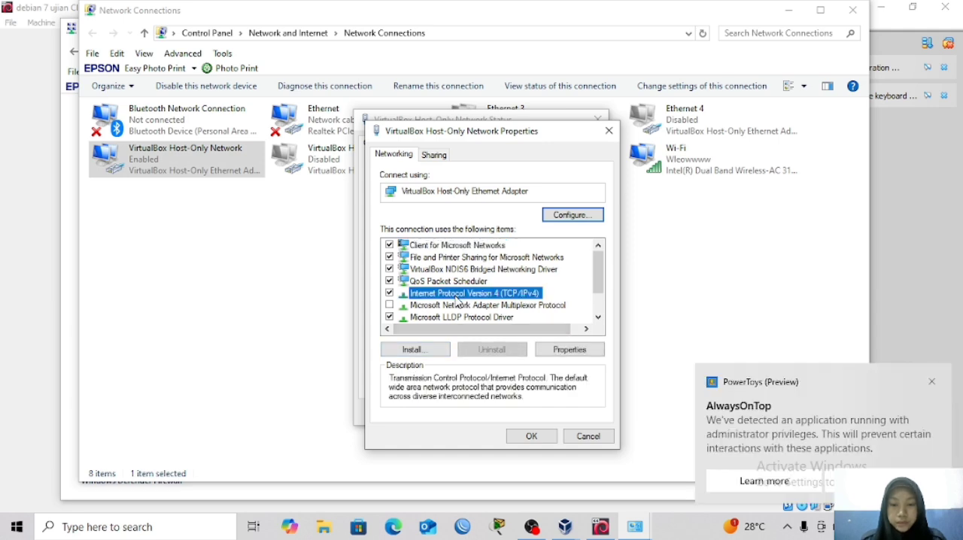
{"action": "double_click", "coordinate": [455, 294]}
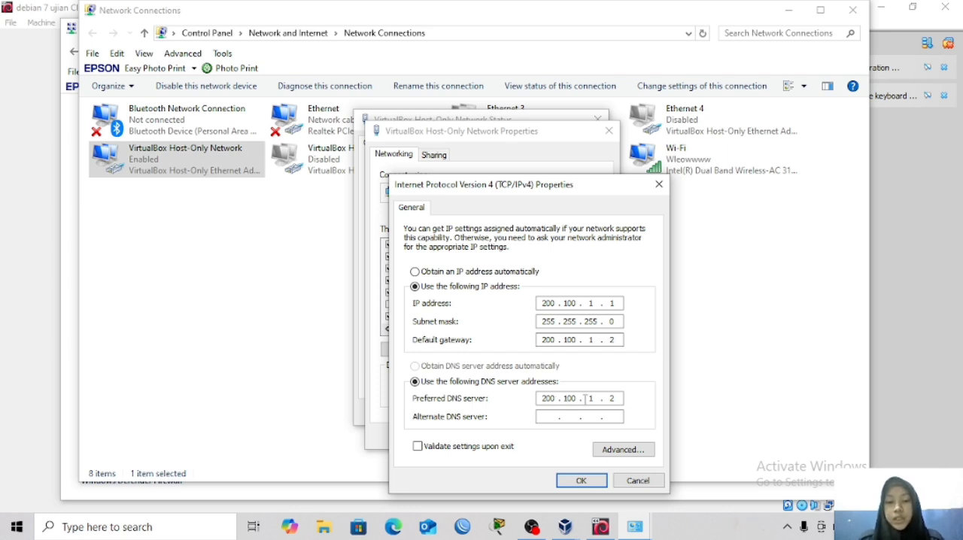
{"action": "left_click", "coordinate": [576, 482]}
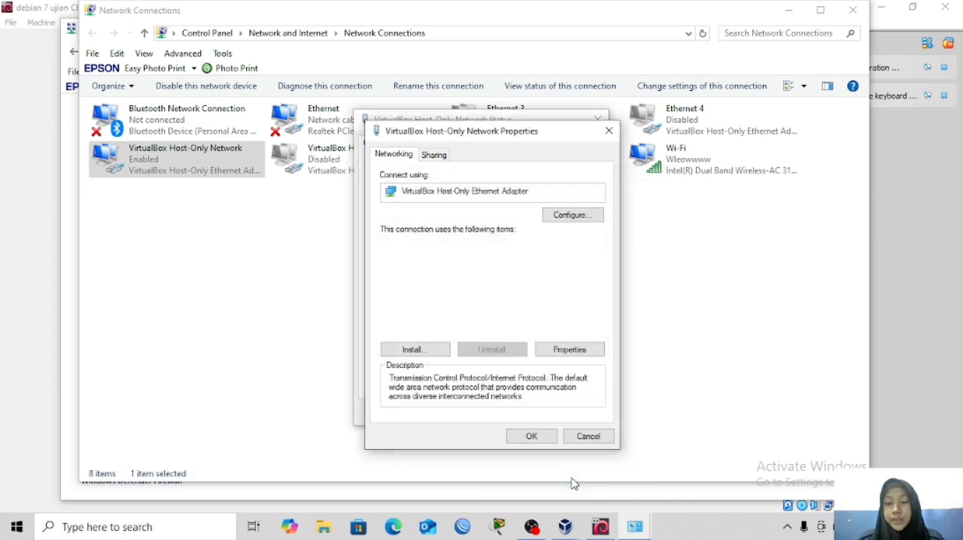
{"action": "left_click", "coordinate": [534, 437]}
{"action": "left_click", "coordinate": [564, 419]}
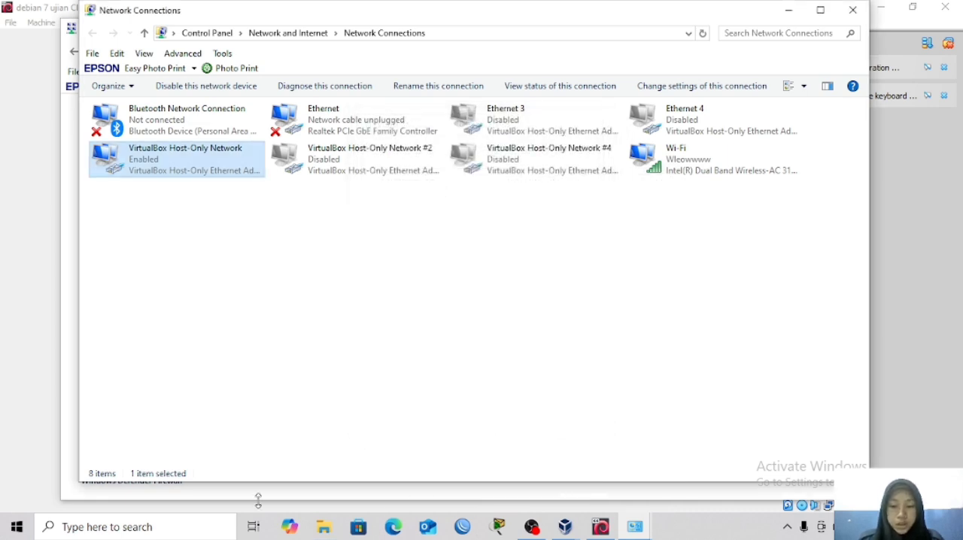
Open WinSCP and log in over unencrypted FTP to host 200.100.1.2 as admin, entering the account password.
{"action": "left_click", "coordinate": [81, 530]}
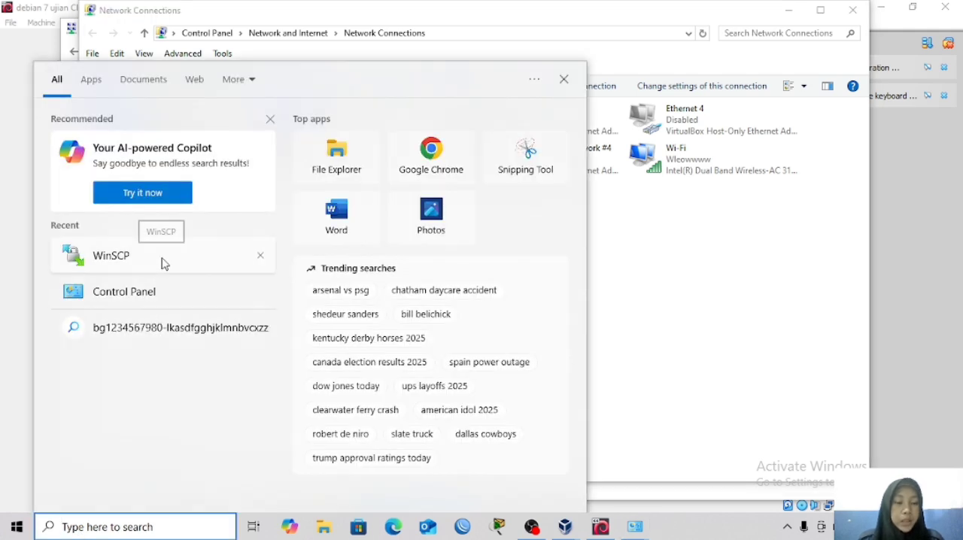
{"action": "left_click", "coordinate": [164, 261]}
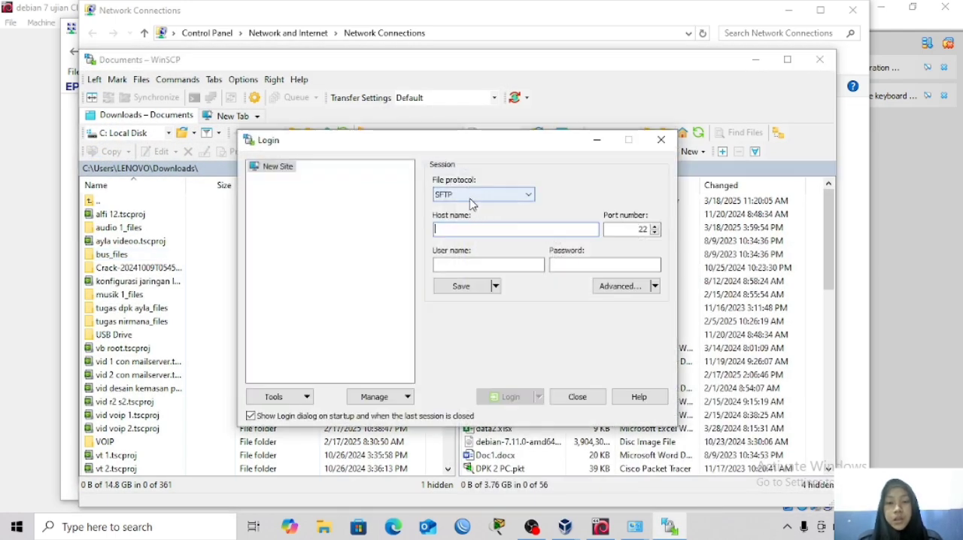
{"action": "left_click", "coordinate": [471, 195]}
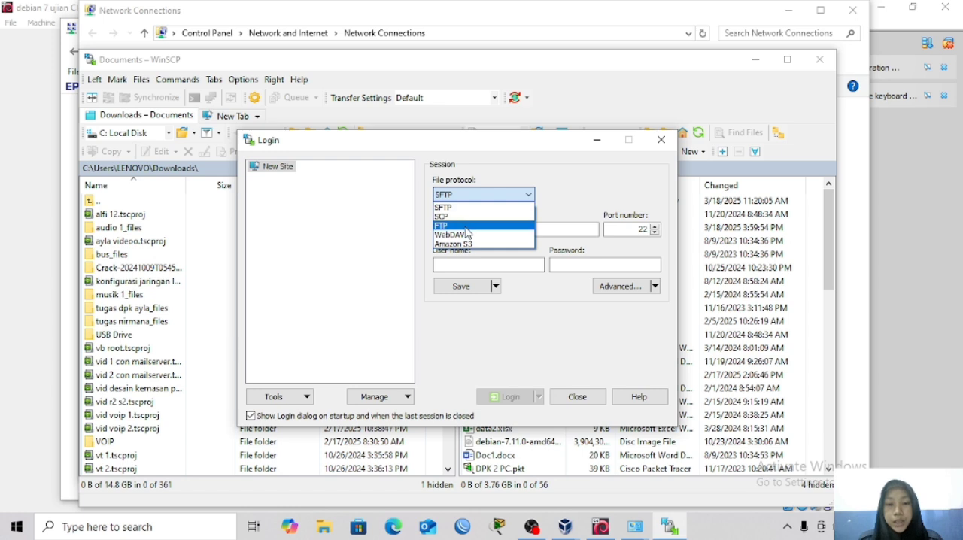
{"action": "left_click", "coordinate": [467, 224]}
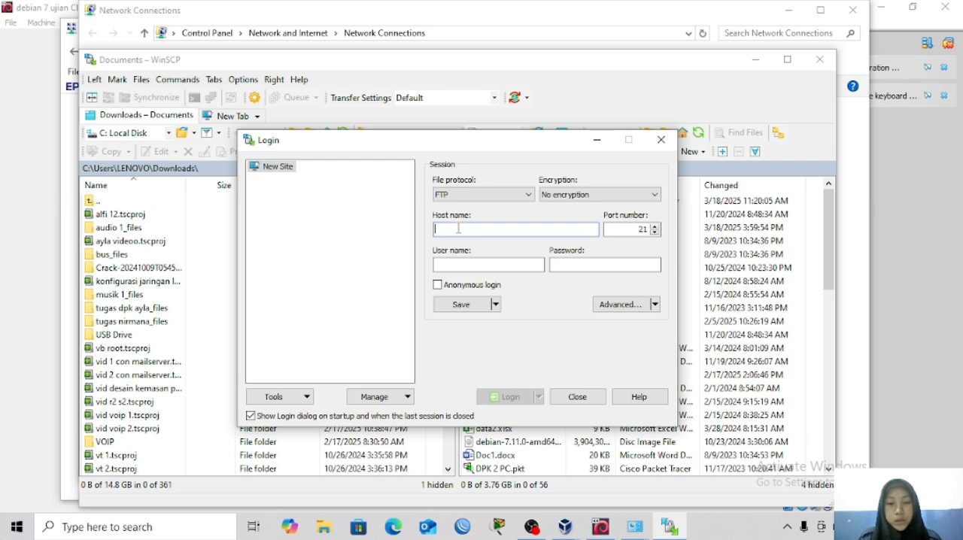
{"action": "type", "text": "200.100.1.2"}
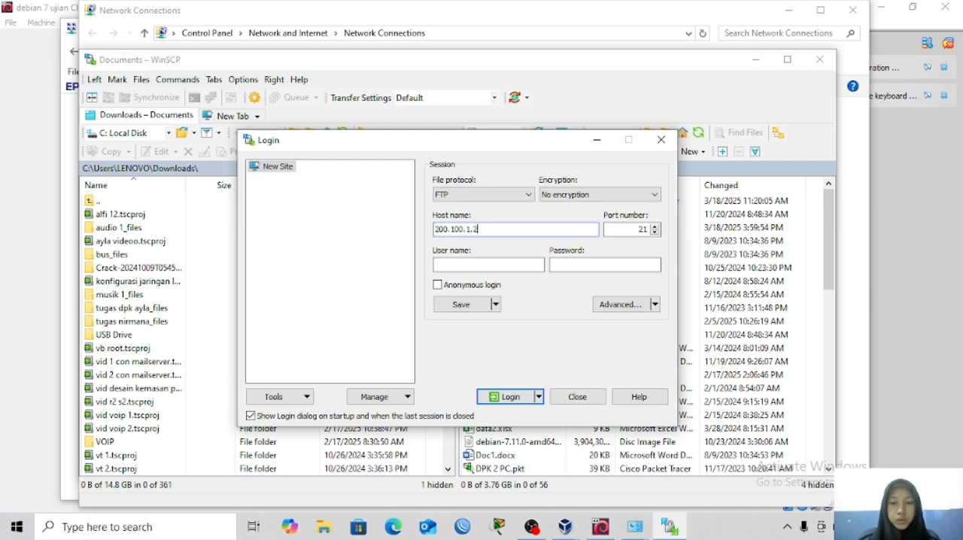
{"action": "left_click", "coordinate": [477, 264]}
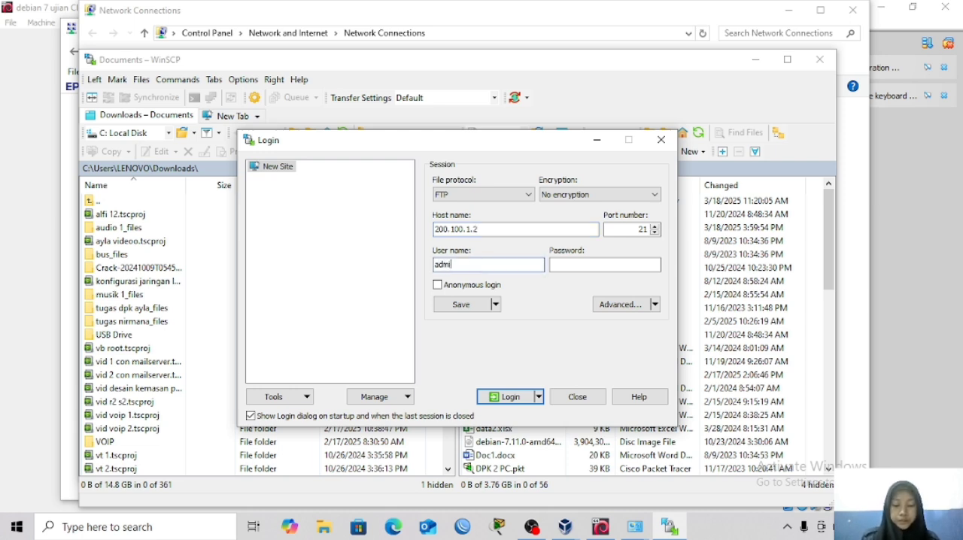
{"action": "left_click", "coordinate": [555, 268]}
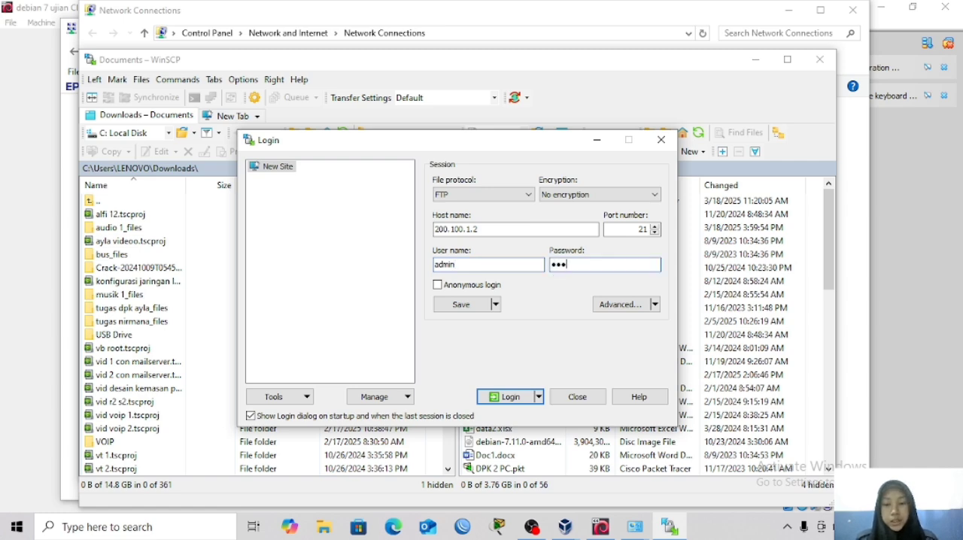
{"action": "left_click", "coordinate": [501, 397]}
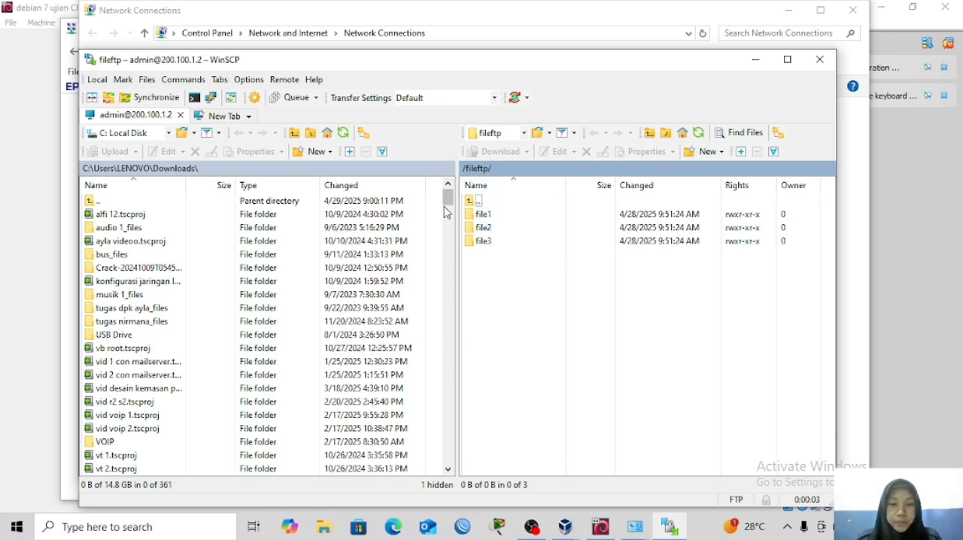
Upload SURAT.zip from the local Downloads folder to the server's /fileftp/ directory.
{"action": "left_click_drag", "start_coordinate": [444, 211], "coordinate": [450, 405]}
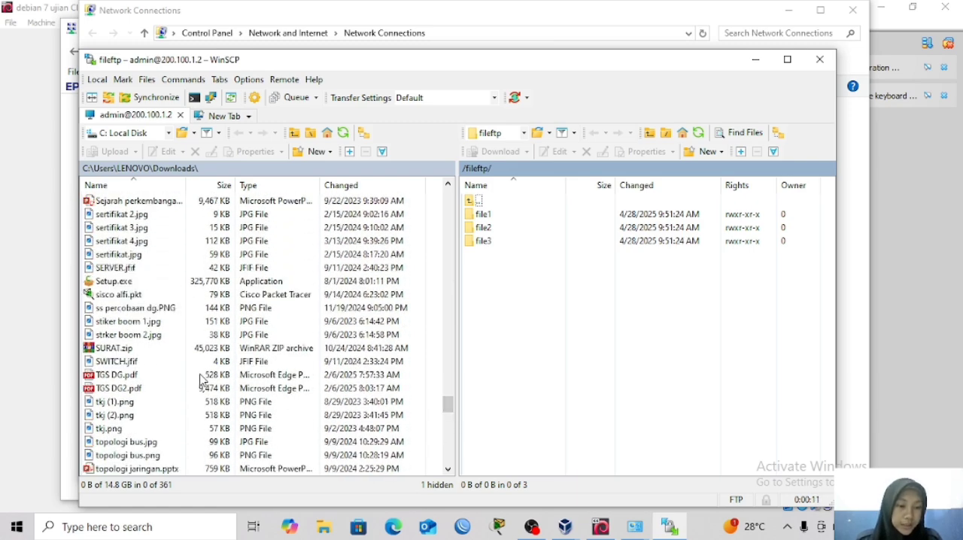
{"action": "left_click_drag", "start_coordinate": [174, 350], "coordinate": [508, 280]}
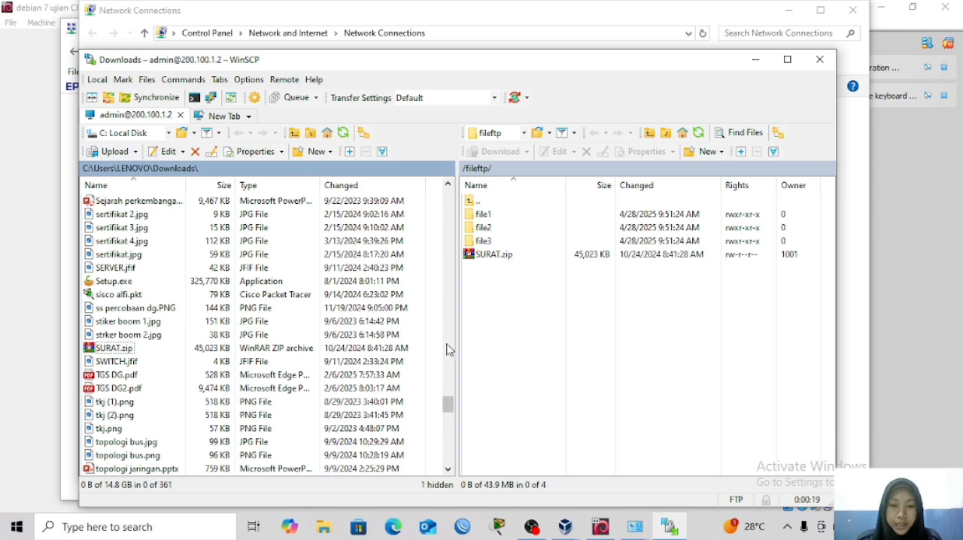
Try to upload wordpress-6.3-id_ID.zip from the local Downloads folder, and force the unresponsive FTP client to close.
{"action": "left_click_drag", "start_coordinate": [453, 406], "coordinate": [452, 460]}
{"action": "left_click", "coordinate": [180, 301]}
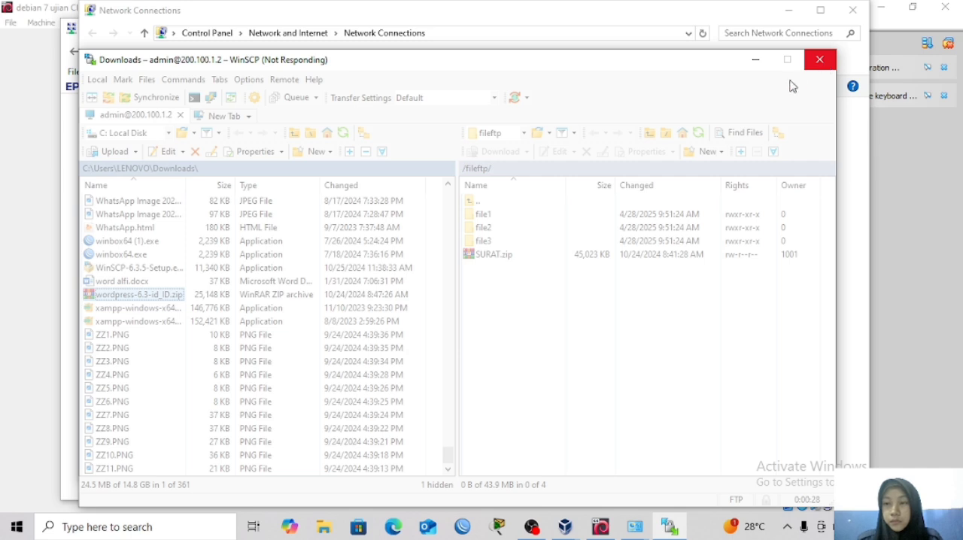
{"action": "left_click", "coordinate": [814, 65]}
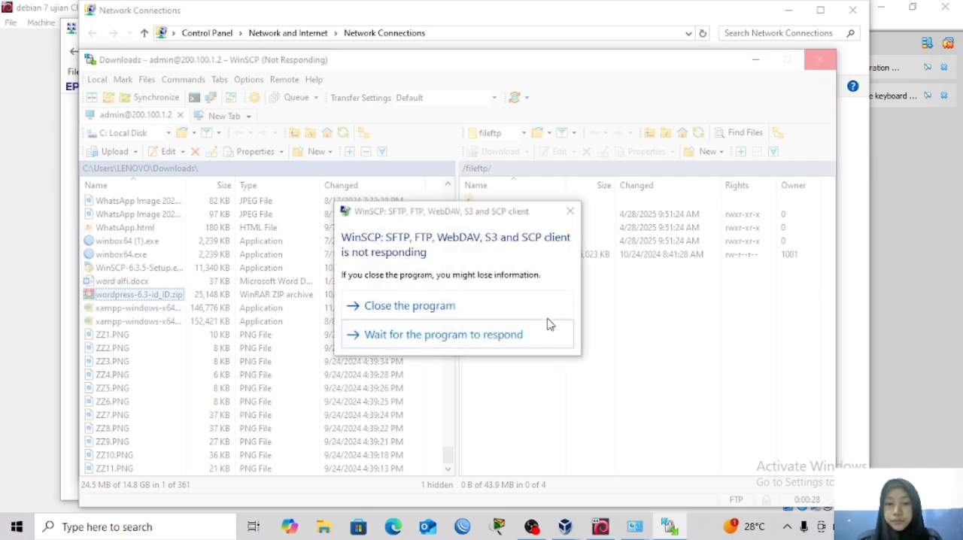
{"action": "left_click", "coordinate": [514, 316]}
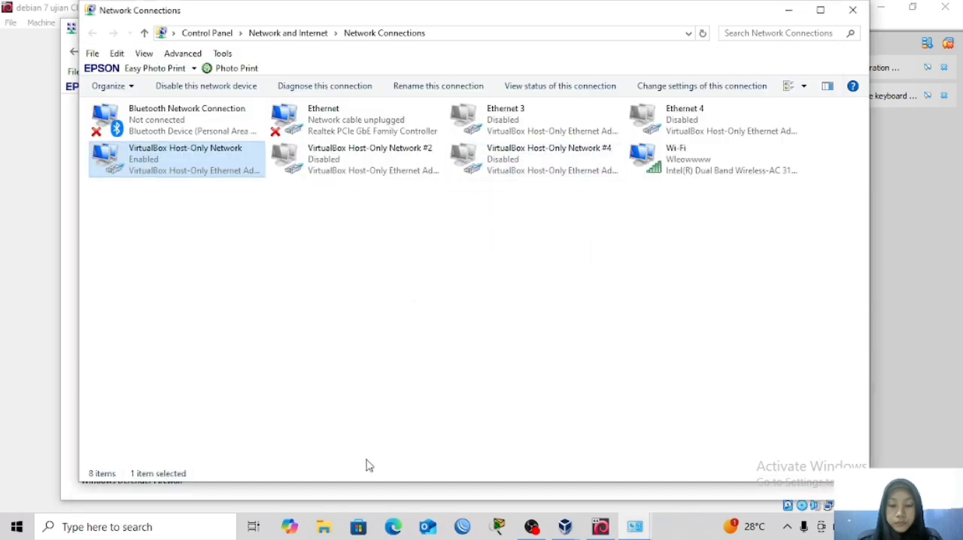
Reopen WinSCP and log in again over FTP to 200.100.1.2 as admin with the account password.
{"action": "left_click", "coordinate": [194, 525]}
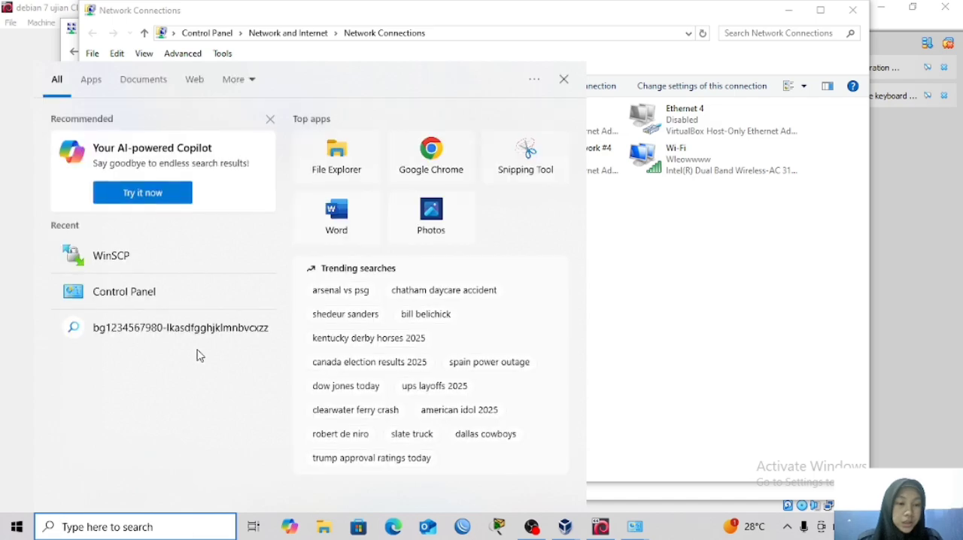
{"action": "left_click", "coordinate": [201, 254]}
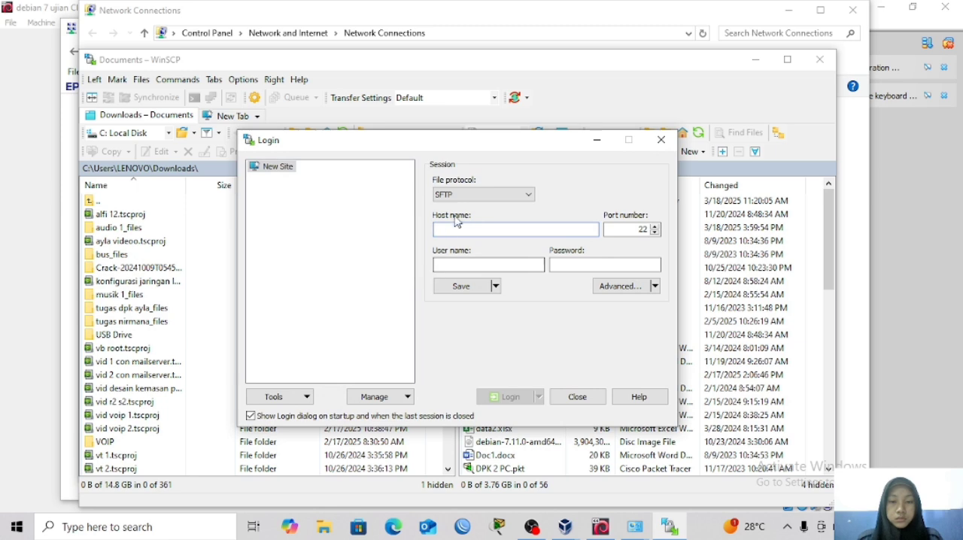
{"action": "left_click", "coordinate": [463, 195]}
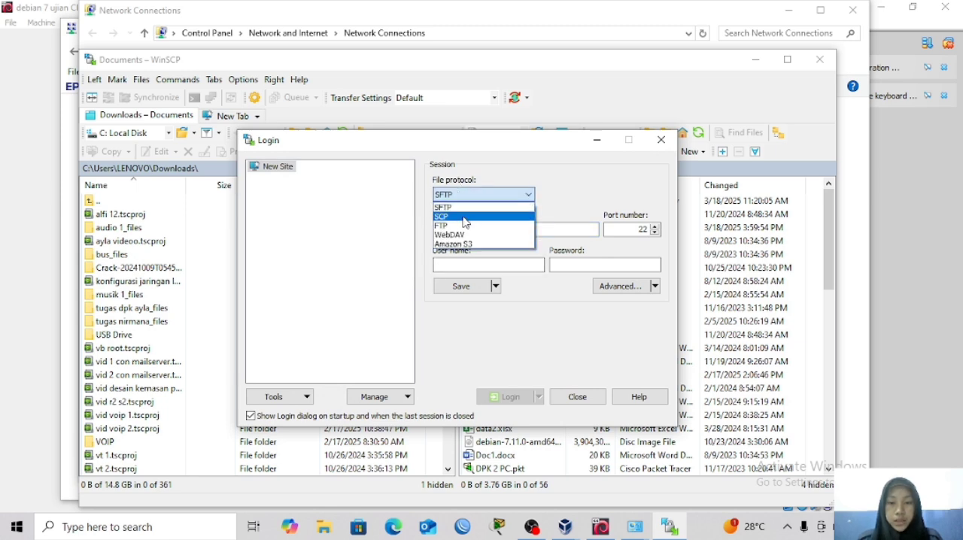
{"action": "left_click", "coordinate": [464, 225]}
{"action": "left_click", "coordinate": [462, 229]}
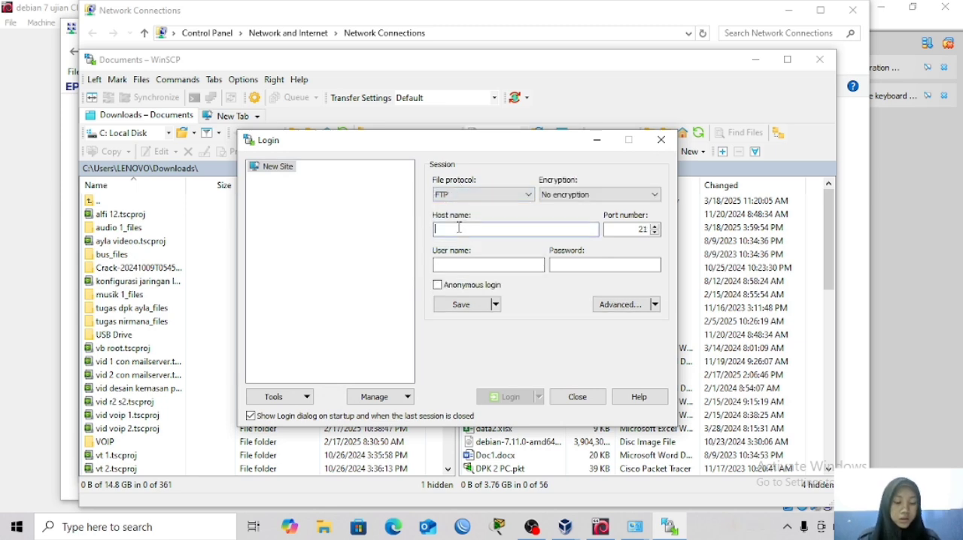
{"action": "type", "text": "200"}
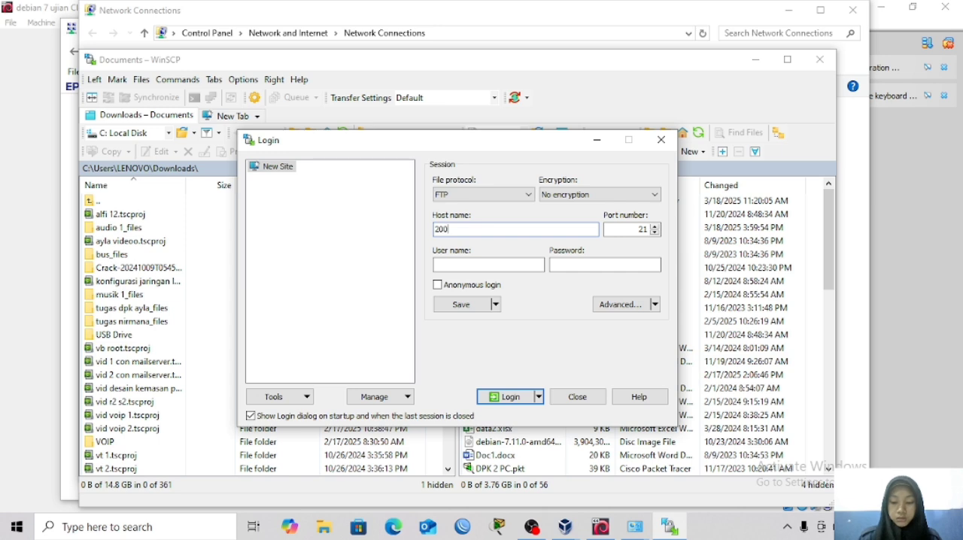
{"action": "type", "text": ".100.1.2"}
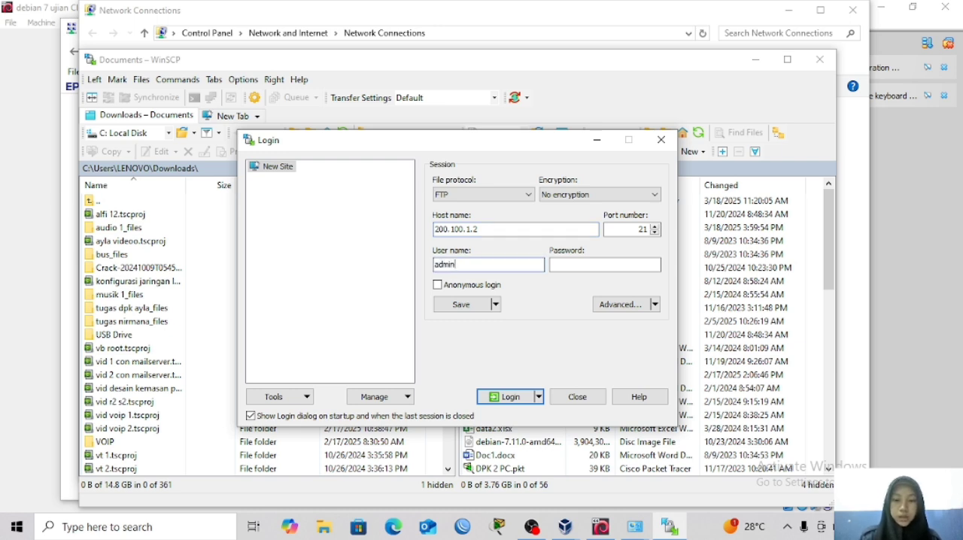
{"action": "left_click", "coordinate": [560, 267]}
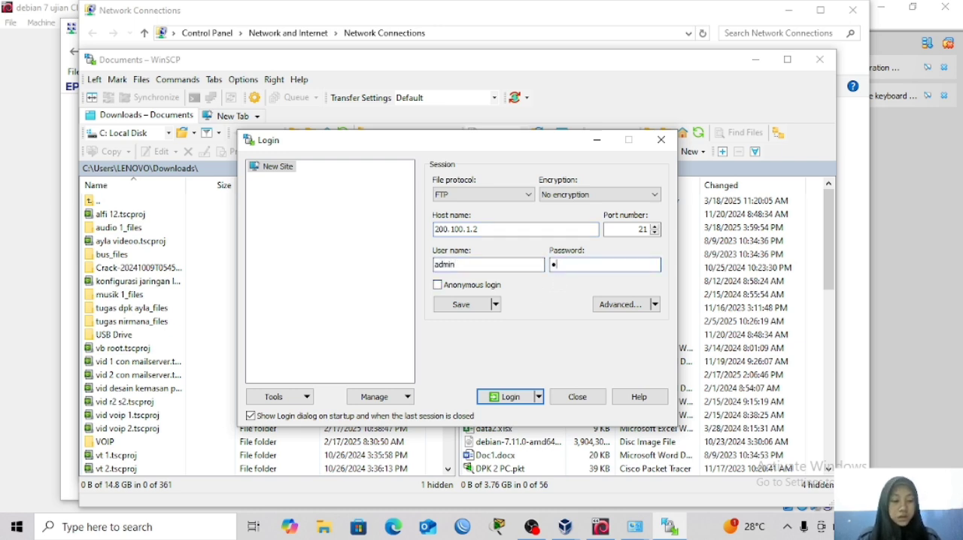
{"action": "left_click", "coordinate": [518, 397]}
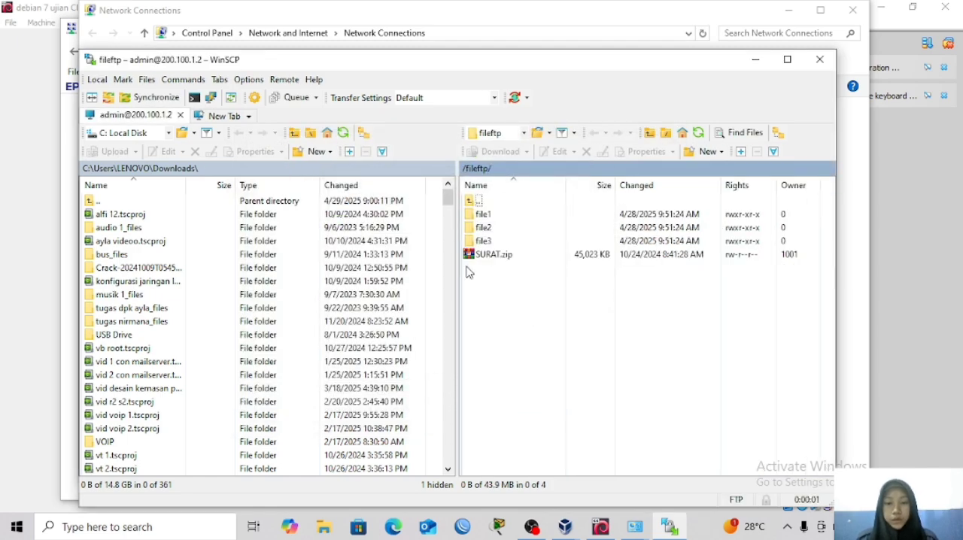
Upload wordpress-6.3-id_ID.zip from the local Downloads folder to the server's /fileftp/ directory.
{"action": "left_click_drag", "start_coordinate": [449, 199], "coordinate": [459, 456]}
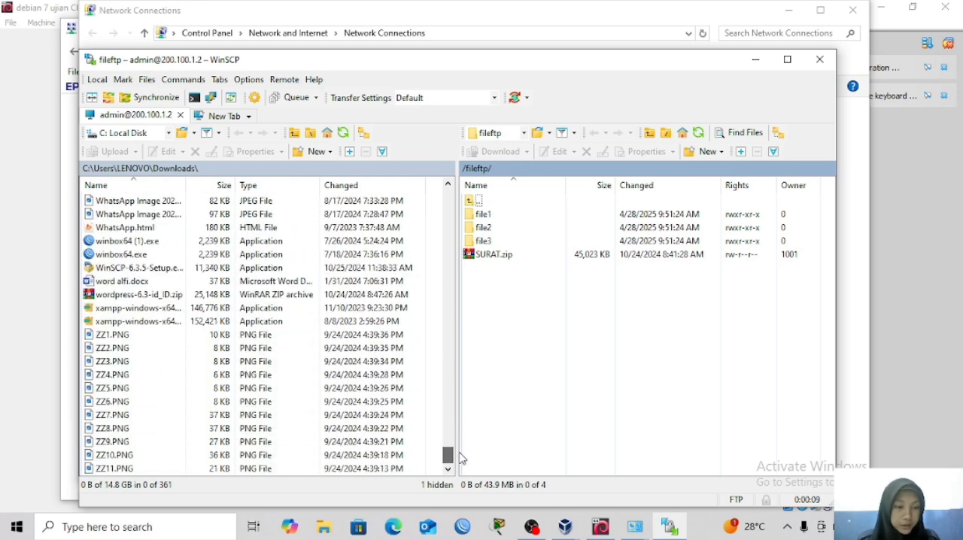
{"action": "left_click", "coordinate": [174, 294]}
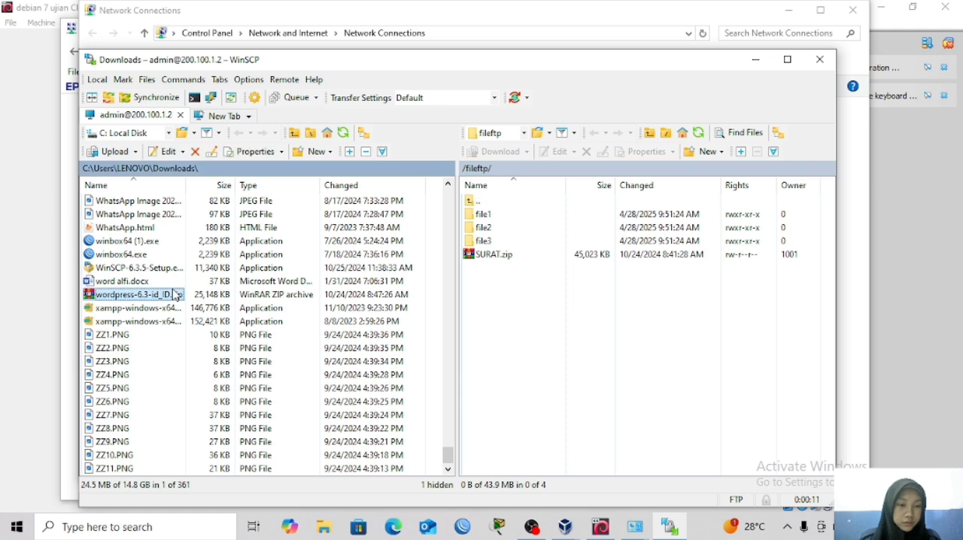
{"action": "left_click", "coordinate": [193, 297]}
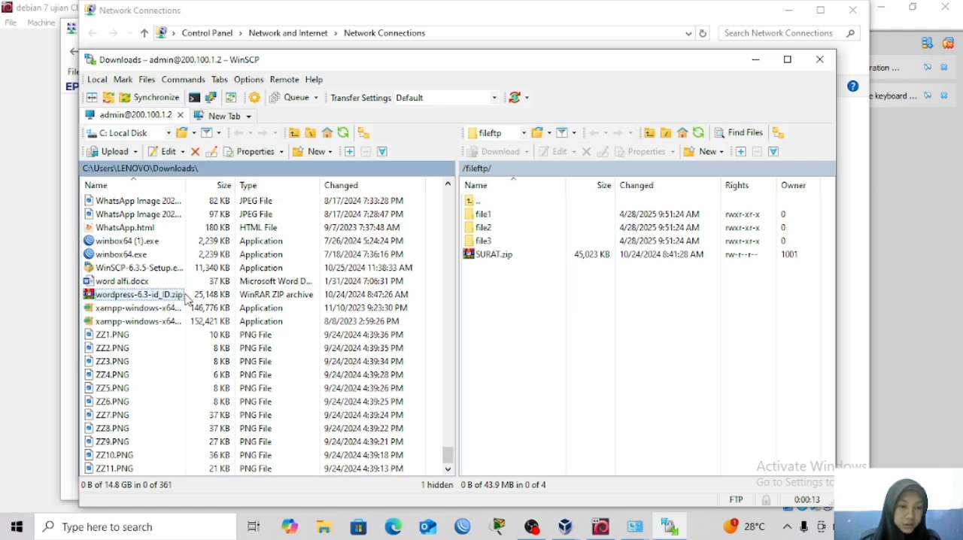
{"action": "left_click", "coordinate": [187, 298]}
{"action": "left_click_drag", "start_coordinate": [186, 297], "coordinate": [513, 309]}
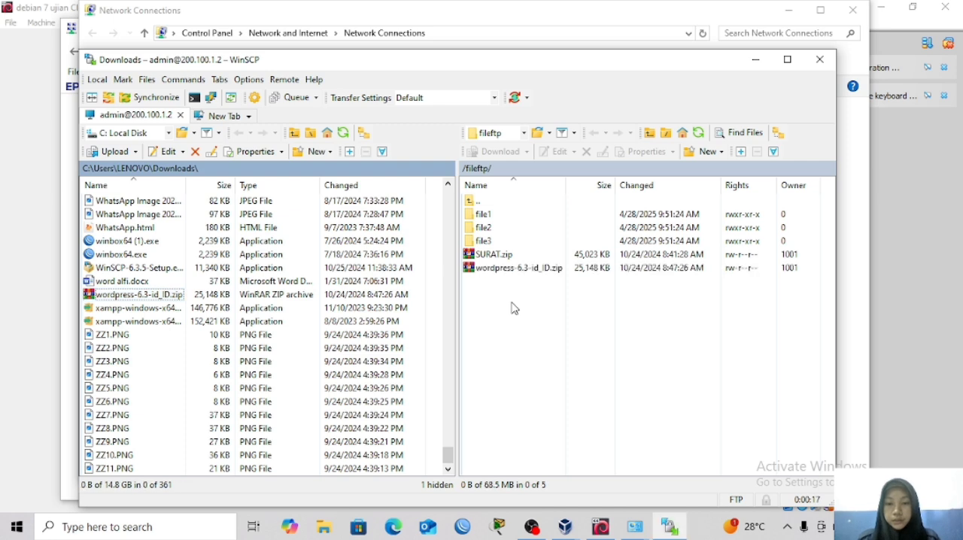
Rename SURAT.zip to SURAT.rar in the server's /fileftp/ directory.
{"action": "left_click", "coordinate": [511, 258]}
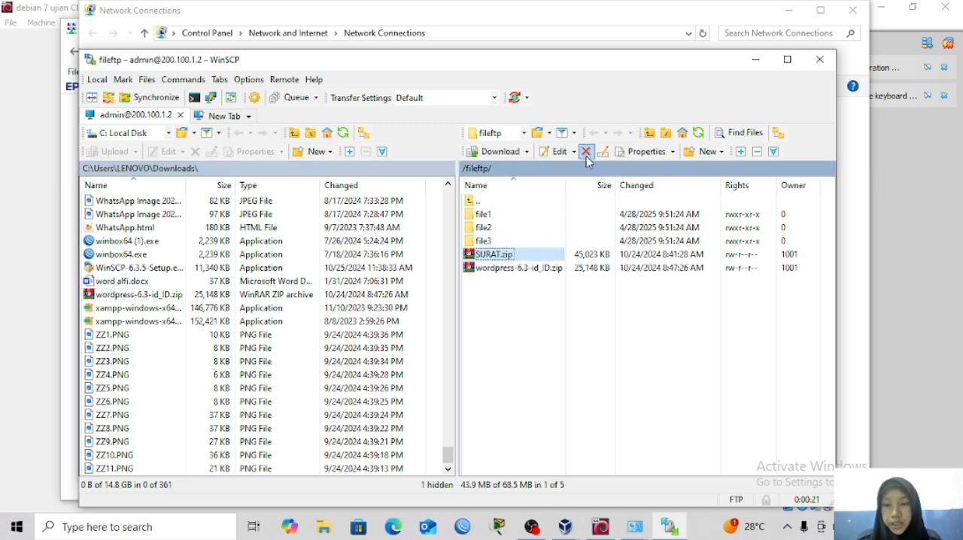
{"action": "left_click", "coordinate": [603, 152]}
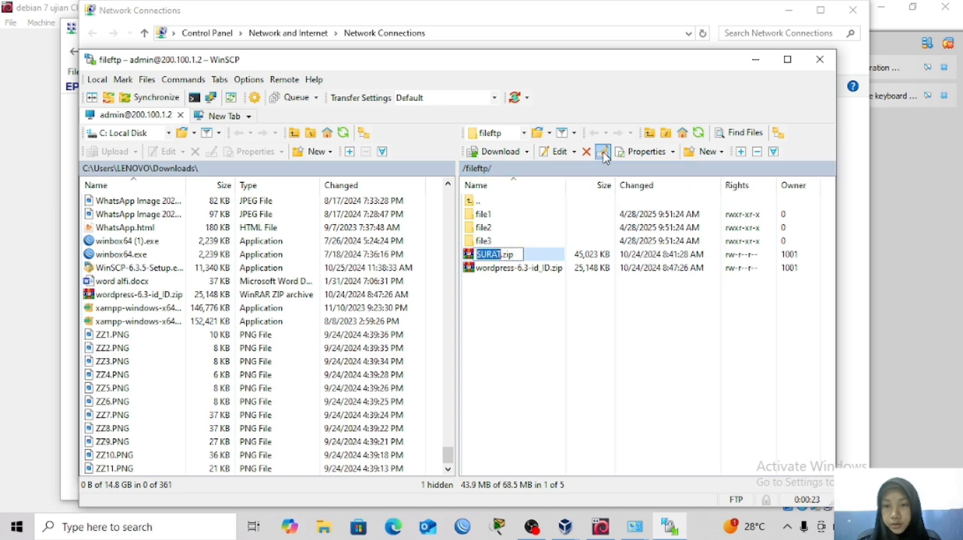
{"action": "left_click", "coordinate": [526, 255]}
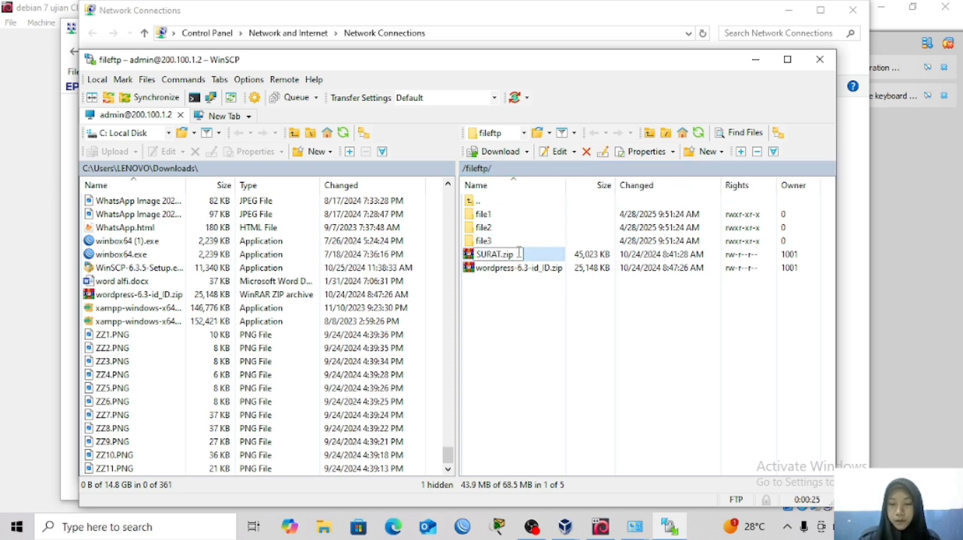
{"action": "key", "text": "BackSpace"}
{"action": "key", "text": "BackSpace"}
{"action": "type", "text": "rar"}
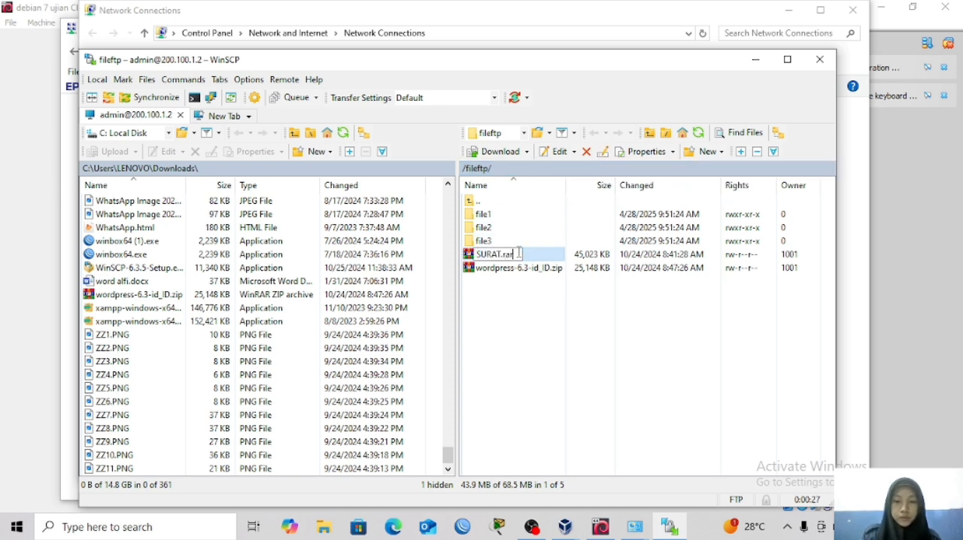
{"action": "left_click", "coordinate": [526, 354]}
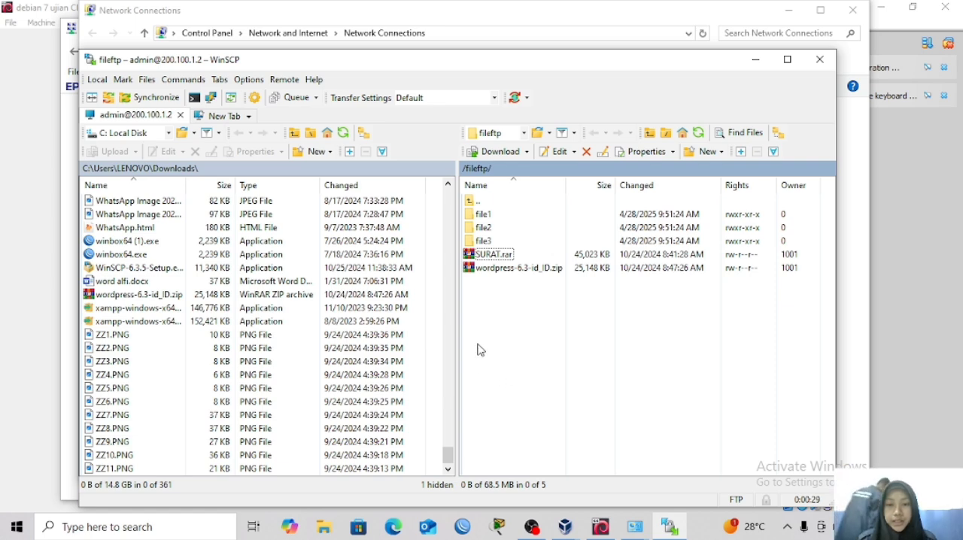
Switch to Google Chrome and try to load the server's website at alfi.com.
{"action": "left_click", "coordinate": [233, 529]}
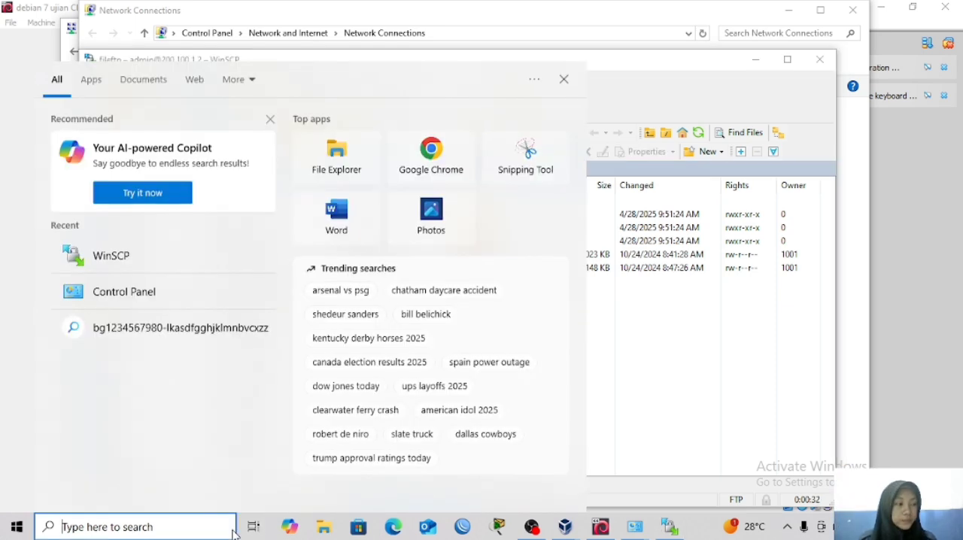
{"action": "left_click", "coordinate": [430, 169]}
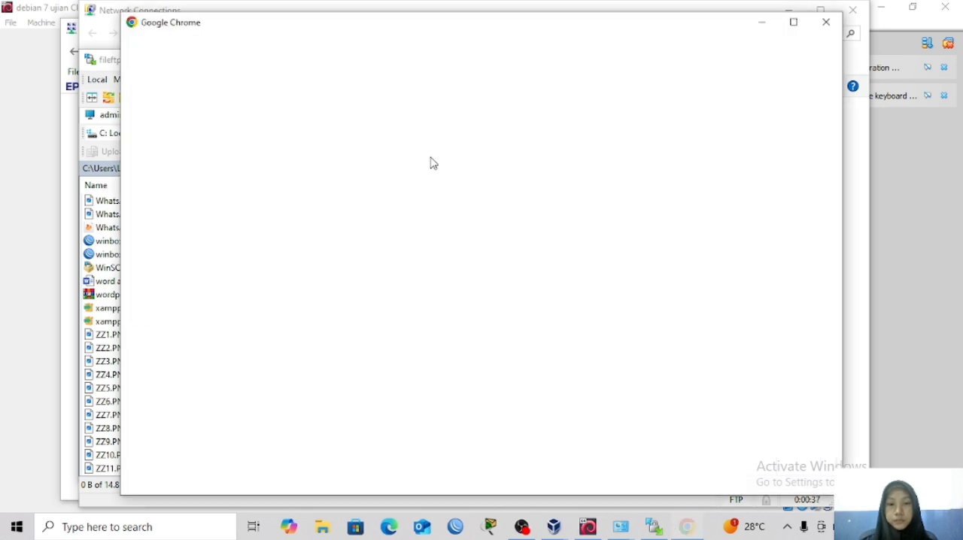
{"action": "left_click", "coordinate": [312, 329]}
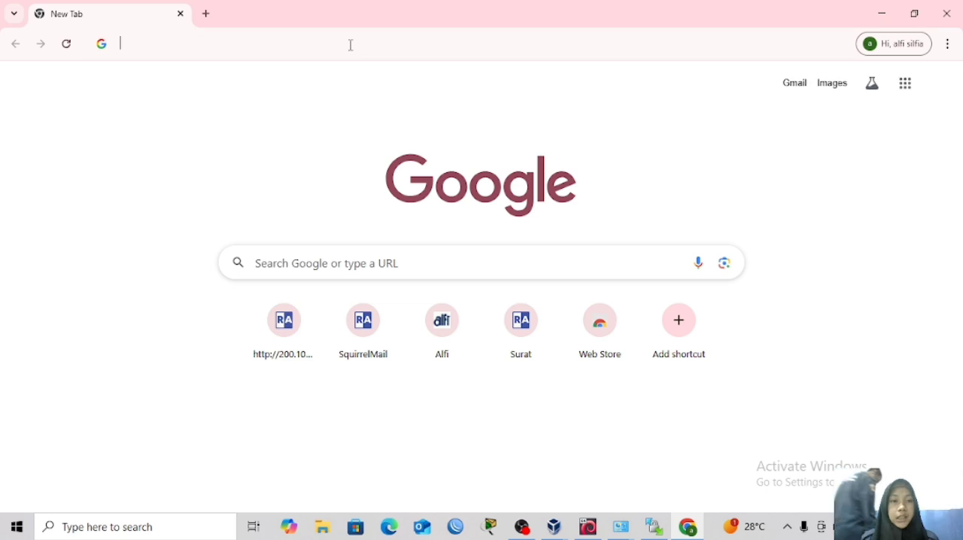
{"action": "left_click", "coordinate": [350, 46]}
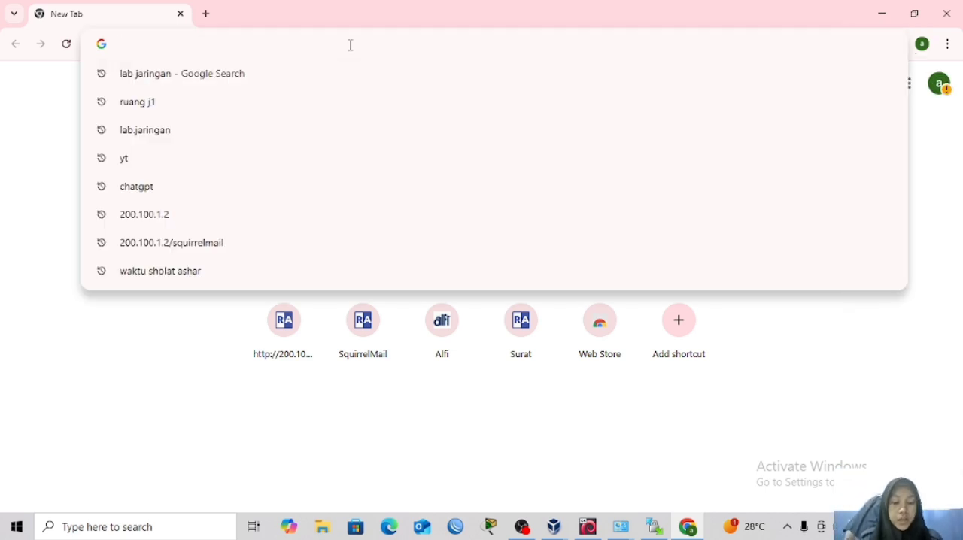
{"action": "type", "text": "alfi"}
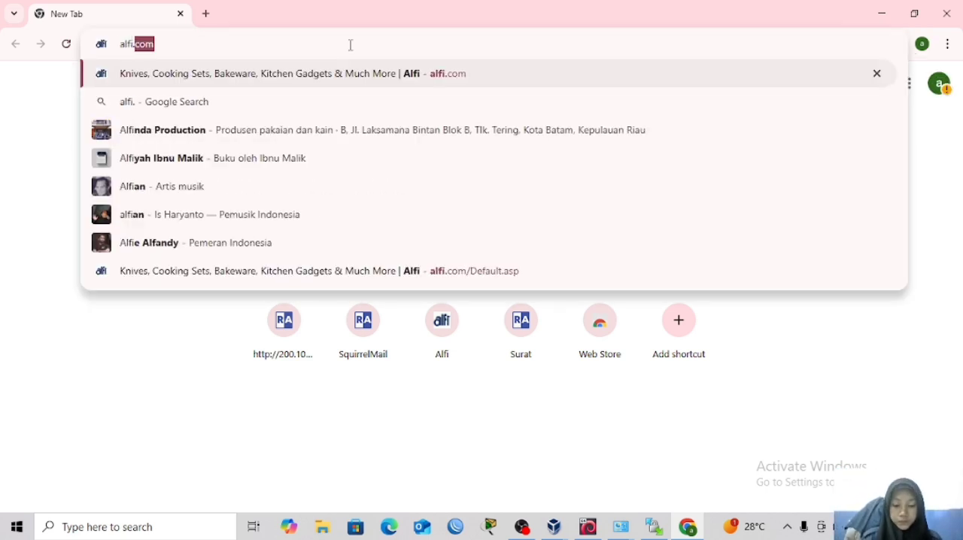
{"action": "type", "text": ".com"}
{"action": "key", "text": "Return"}
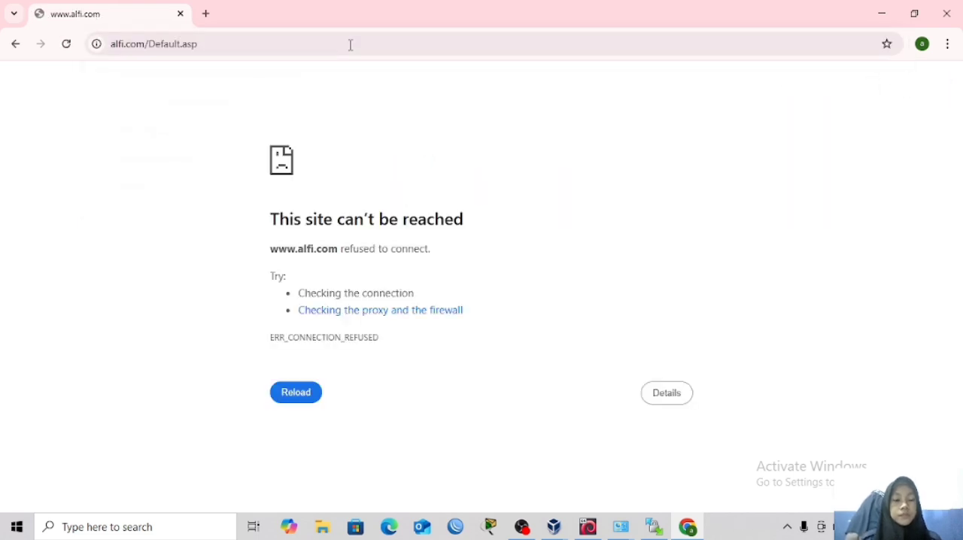
Load the server's web page at 200.100.1.2 and follow its database link to the phpMyAdmin login page.
{"action": "left_click", "coordinate": [287, 45]}
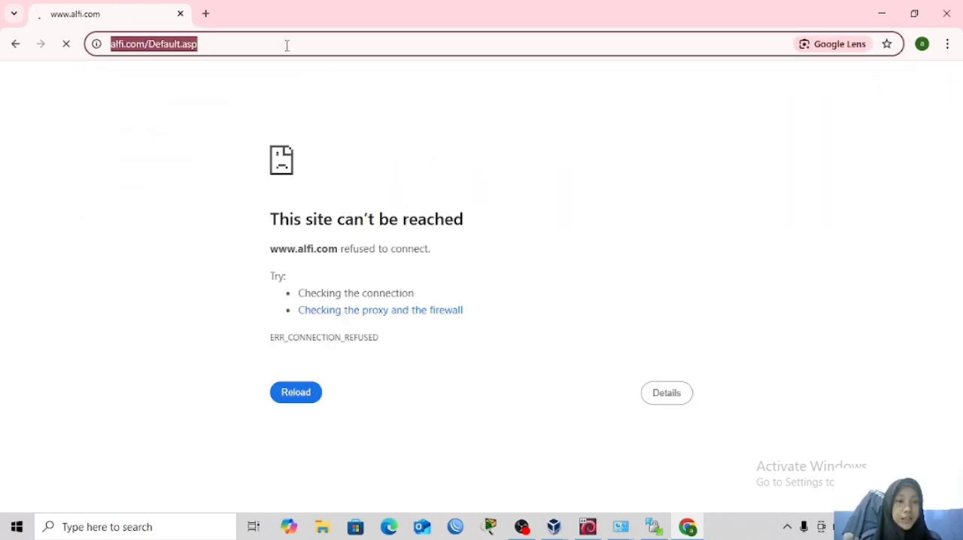
{"action": "key", "text": "BackSpace"}
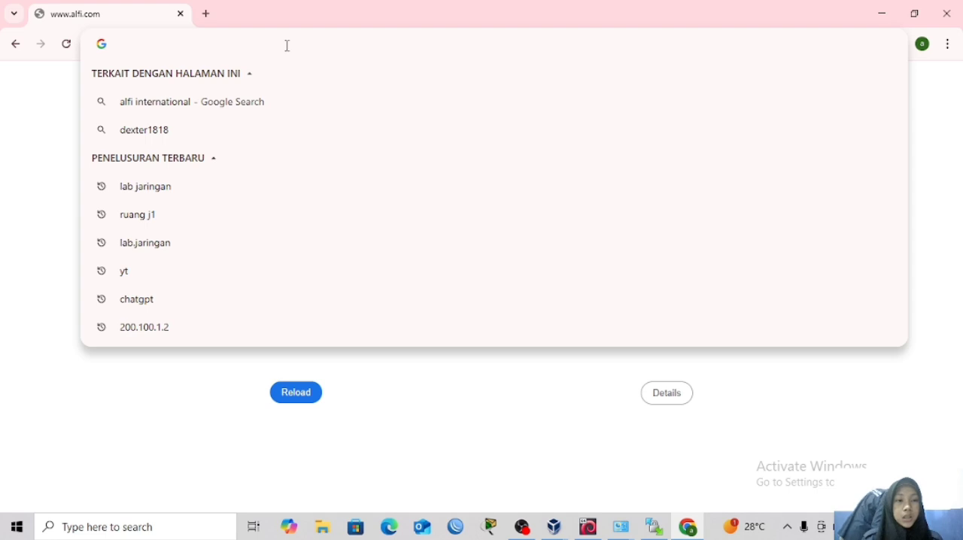
{"action": "type", "text": "200"}
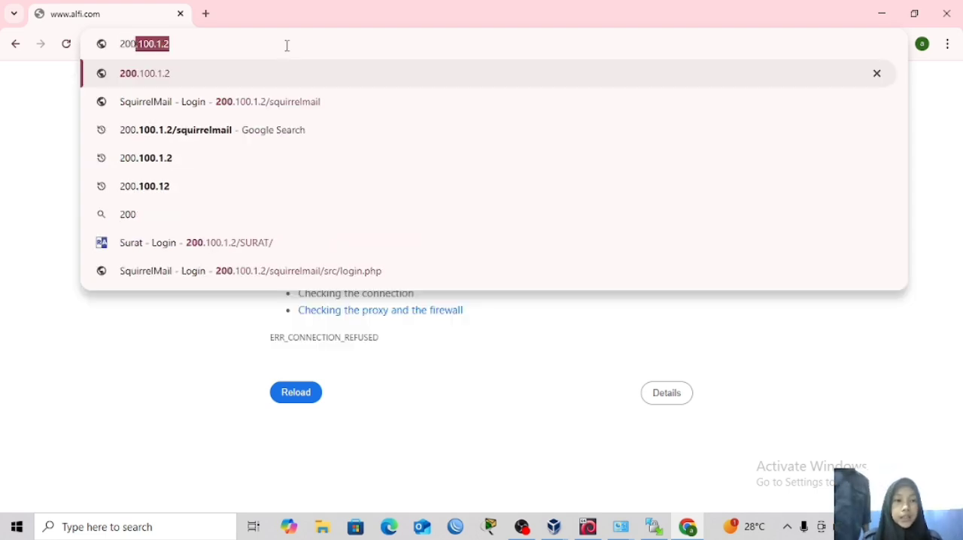
{"action": "key", "text": "Return"}
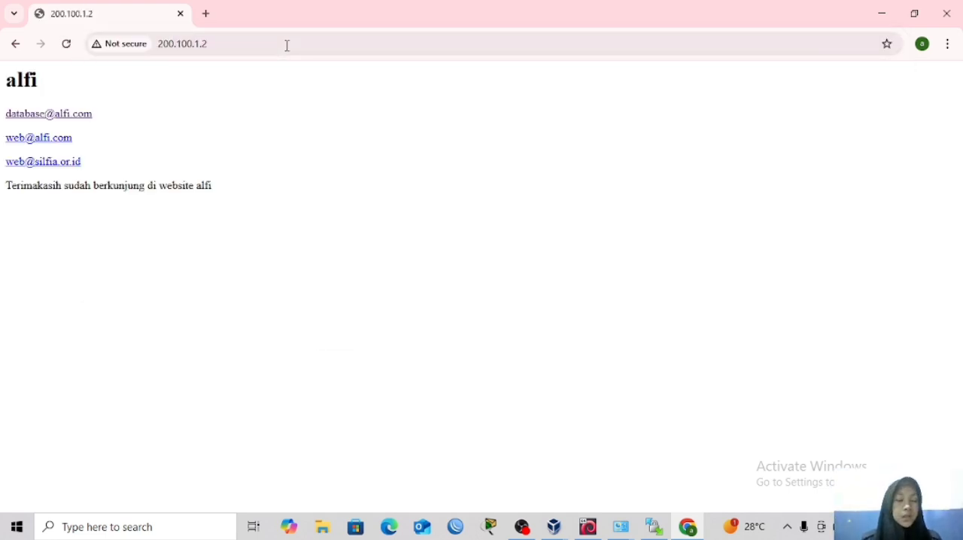
{"action": "left_click", "coordinate": [50, 118]}
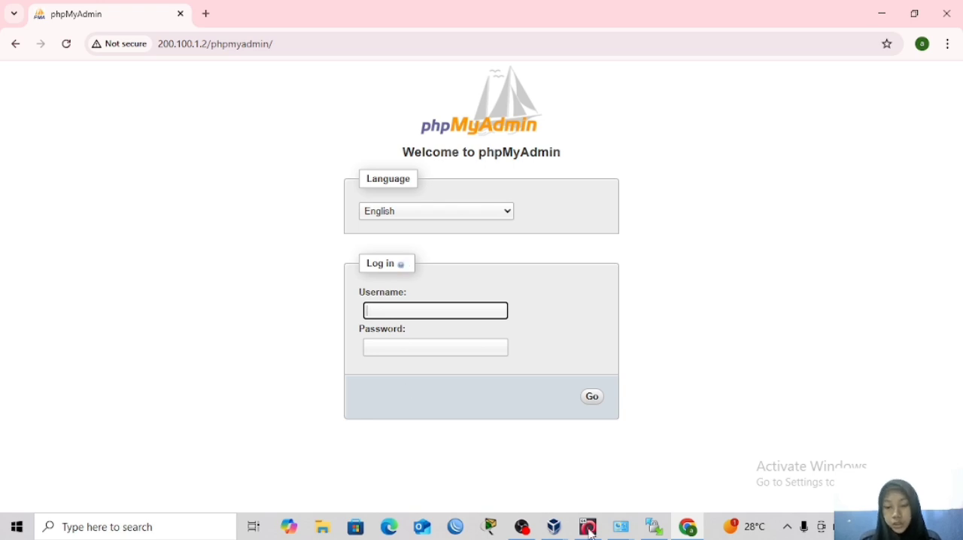
Switch to the running Debian 7 virtual machine in VirtualBox and change to the /fileftp directory with cd /fileftp.
{"action": "left_click", "coordinate": [563, 535]}
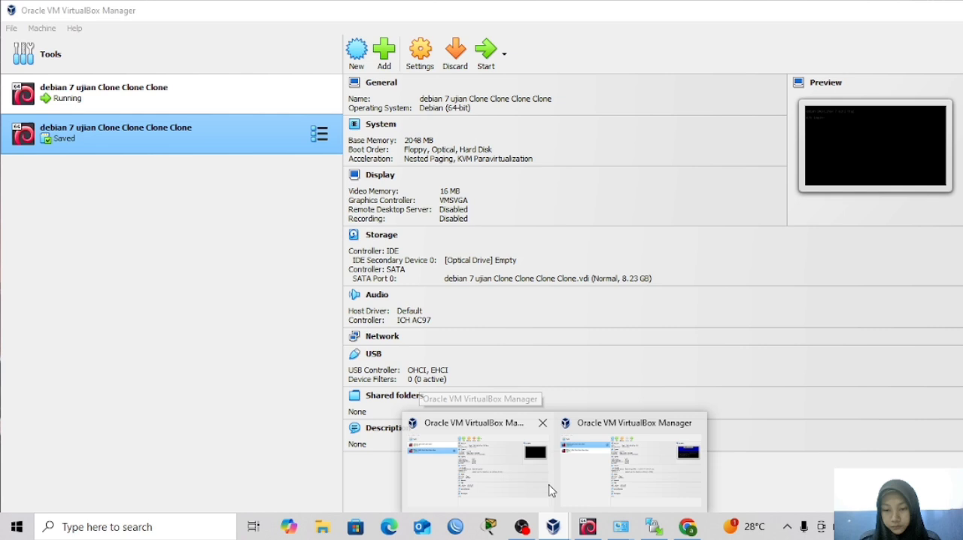
{"action": "left_click", "coordinate": [551, 490]}
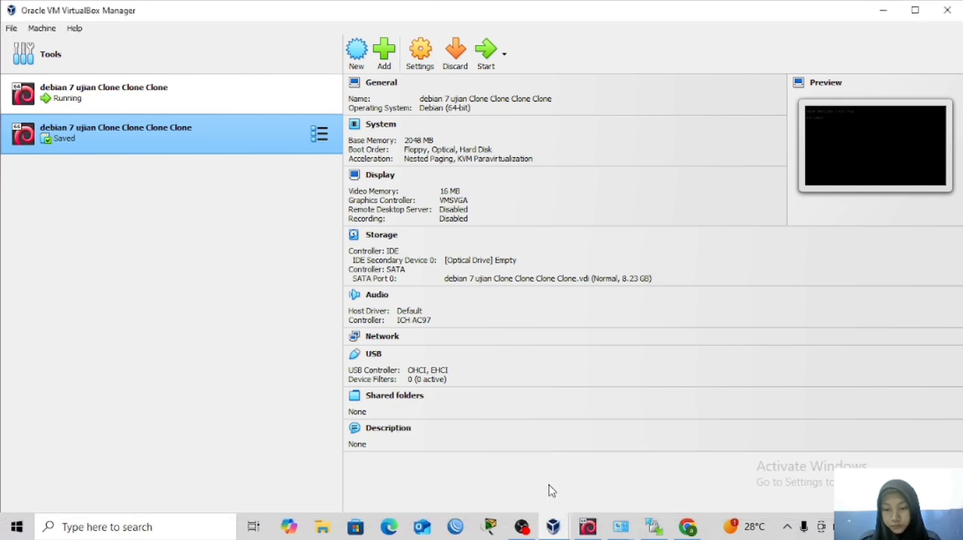
{"action": "left_click", "coordinate": [586, 528]}
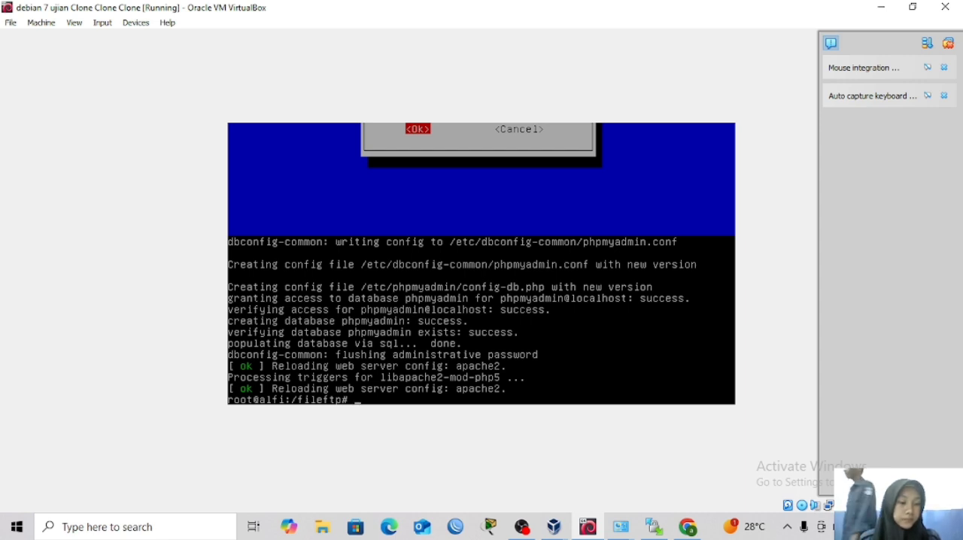
{"action": "type", "text": "cd "}
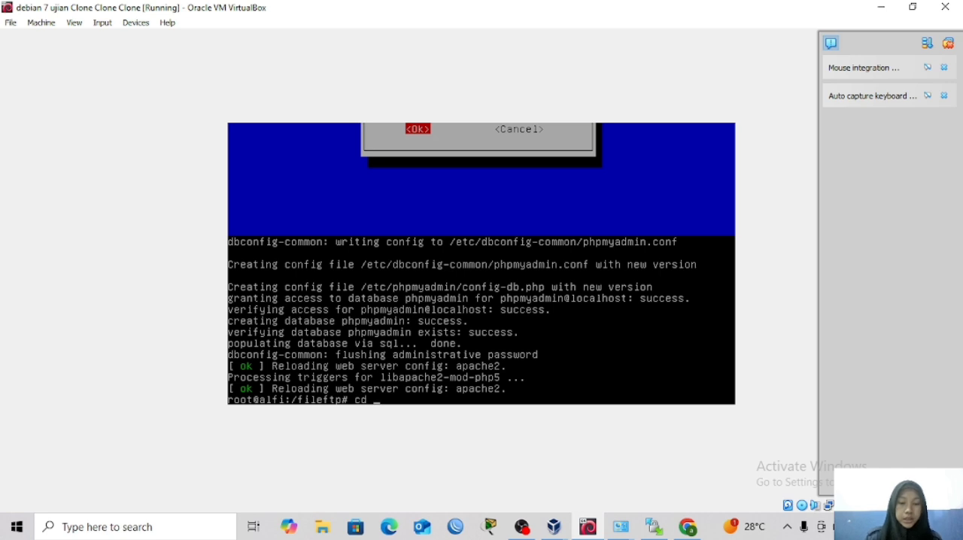
{"action": "type", "text": "/"}
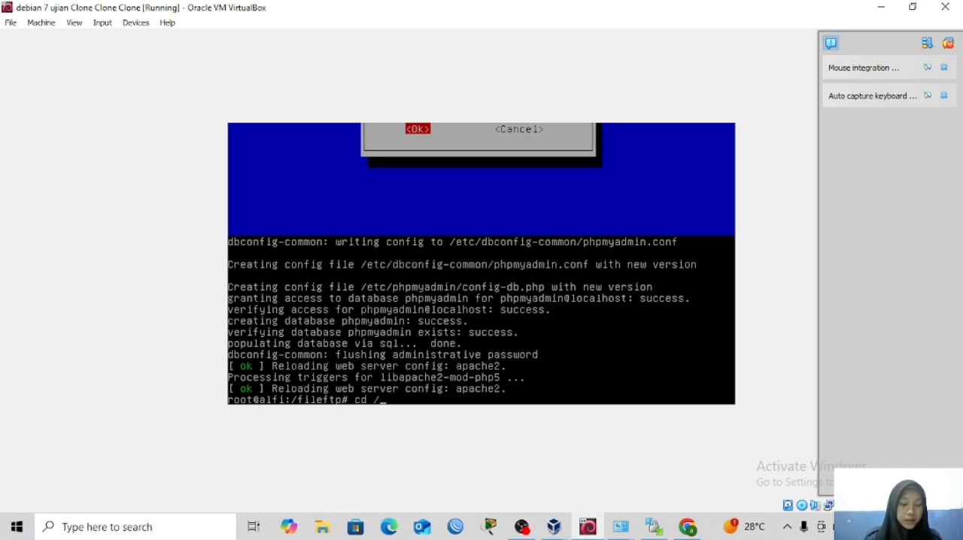
{"action": "type", "text": "file"}
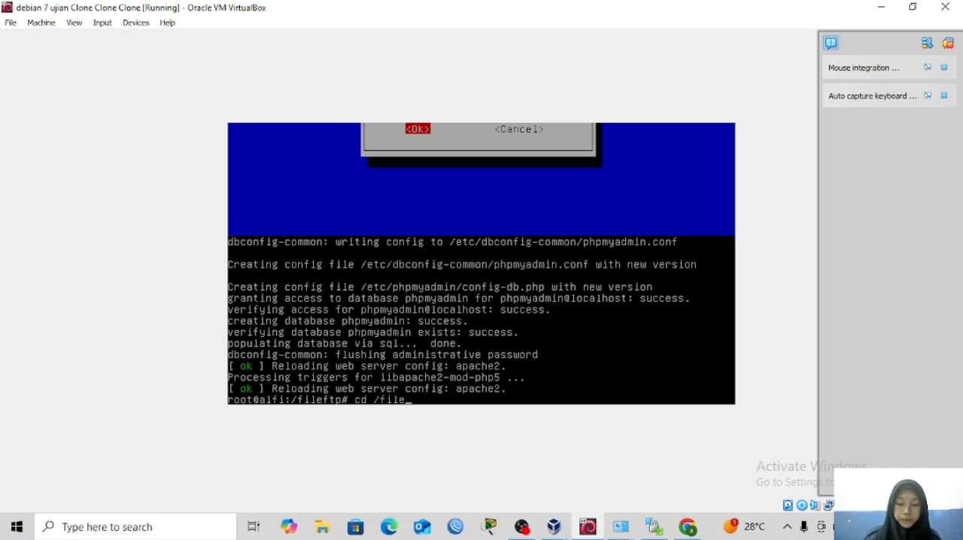
{"action": "type", "text": "ftp"}
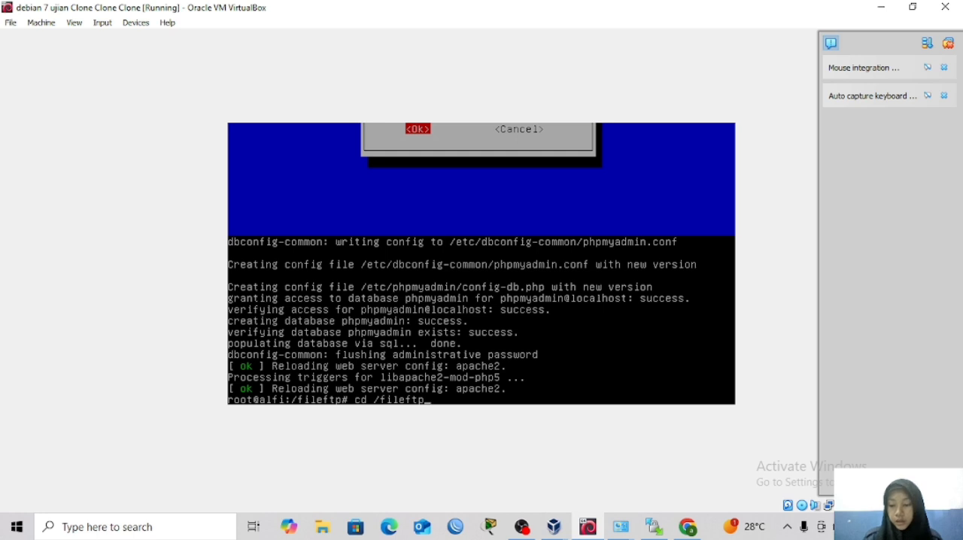
{"action": "key", "text": "Return"}
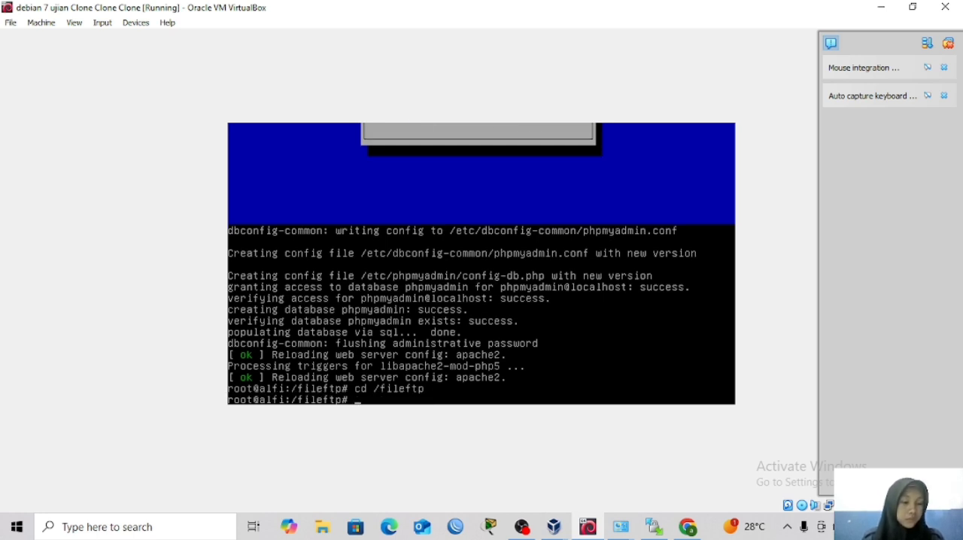
Try to move the WordPress archive by running mv wordpress -6.3-id_ID.zip in the /fileftp directory.
{"action": "type", "text": "m"}
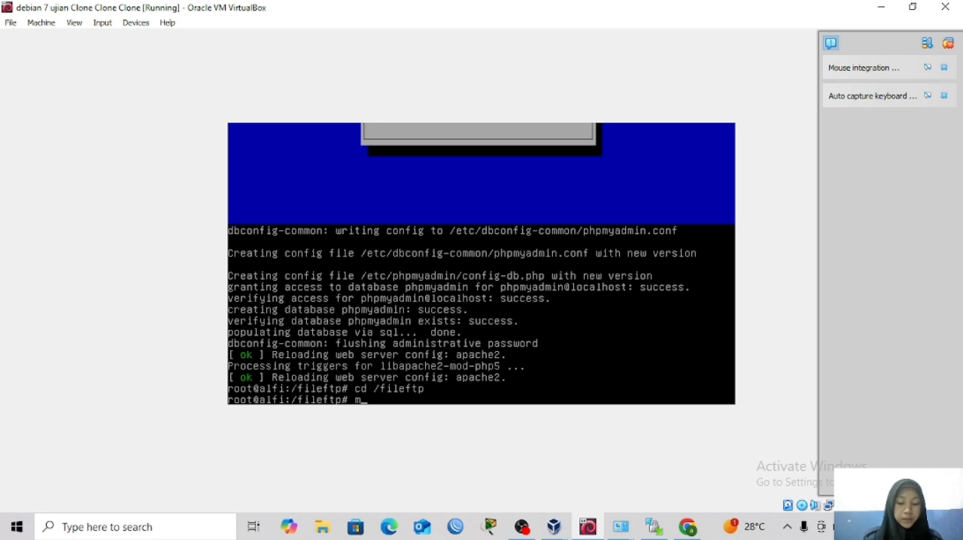
{"action": "type", "text": "v w"}
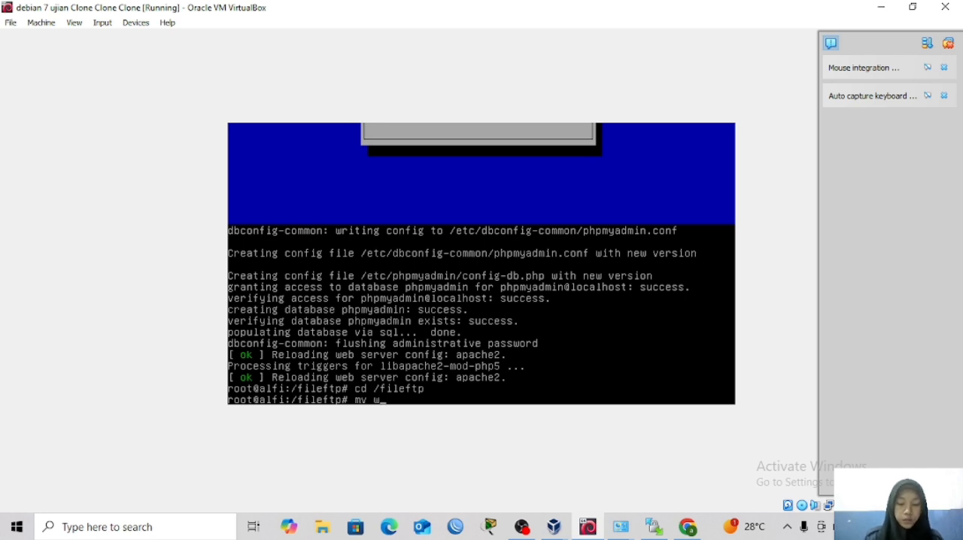
{"action": "type", "text": "ordpress"}
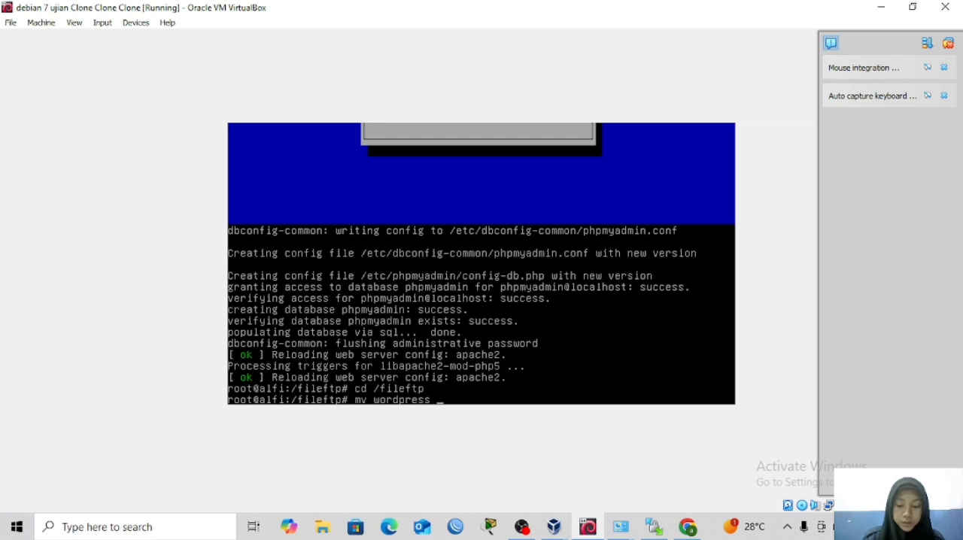
{"action": "type", "text": " -6"}
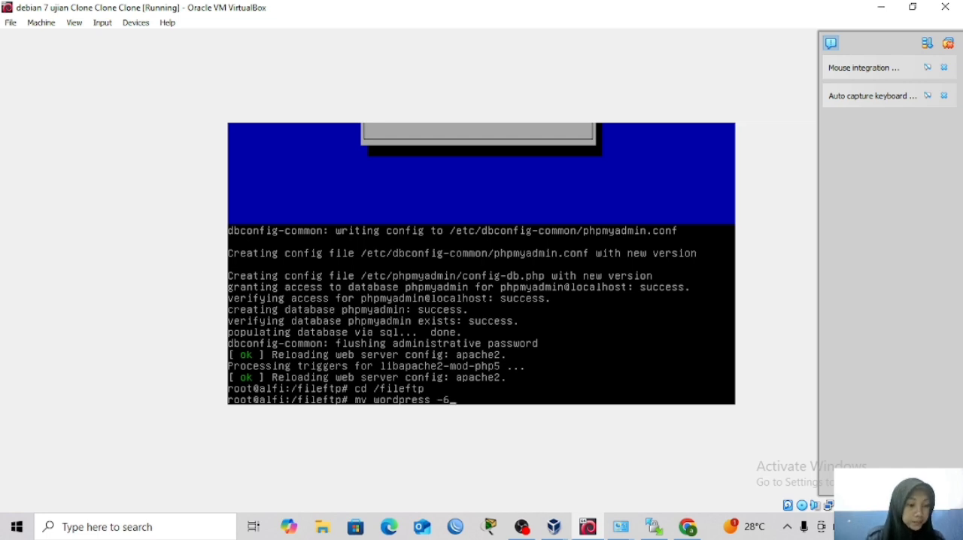
{"action": "type", "text": "."}
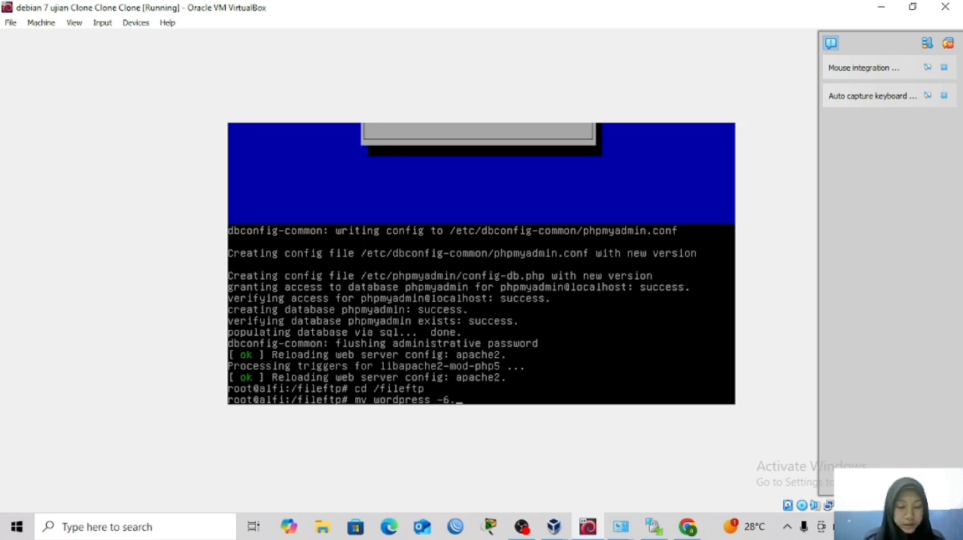
{"action": "type", "text": "3"}
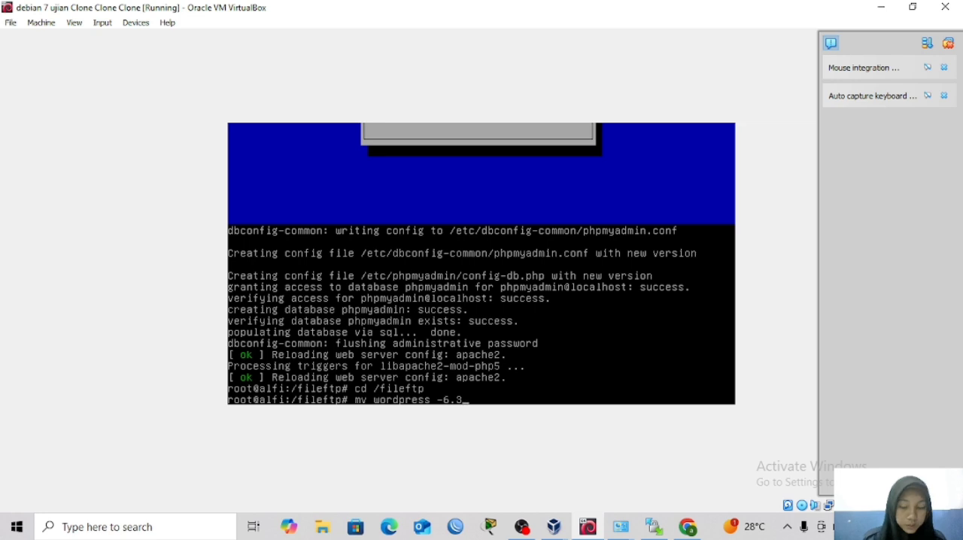
{"action": "type", "text": "-id"}
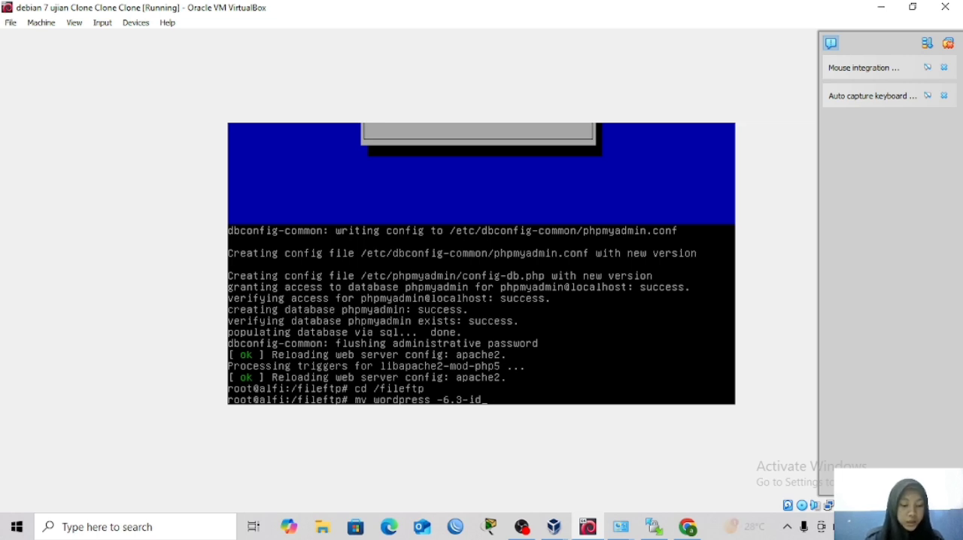
{"action": "type", "text": "ID"}
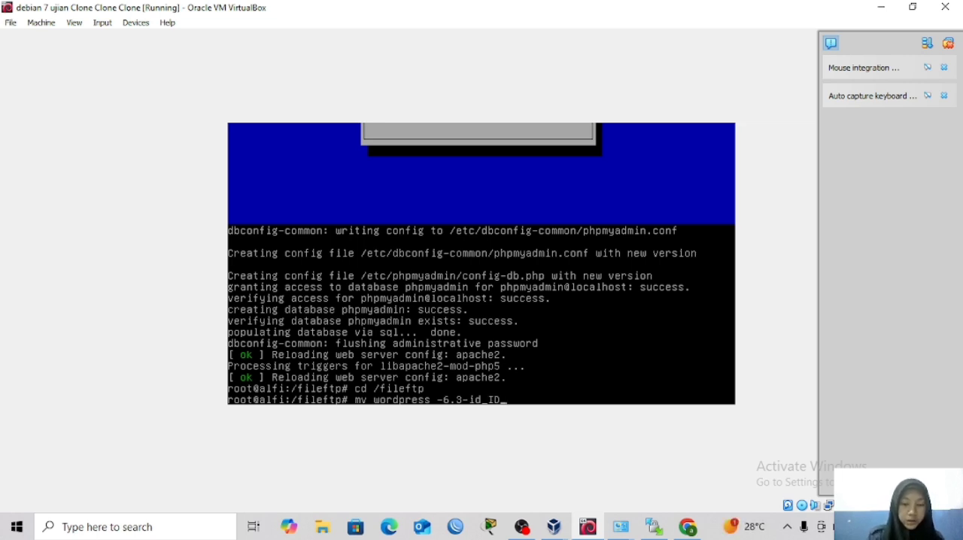
{"action": "type", "text": "."}
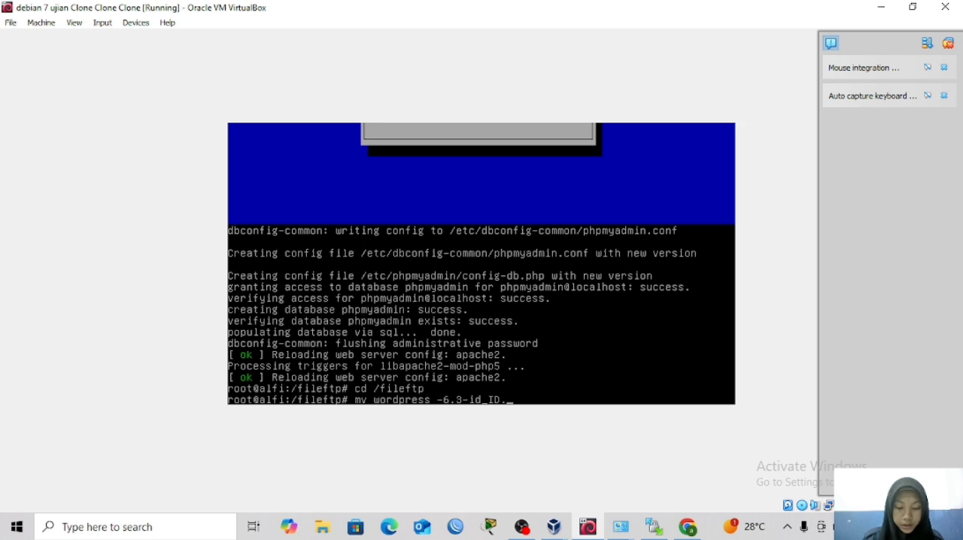
{"action": "type", "text": "zip"}
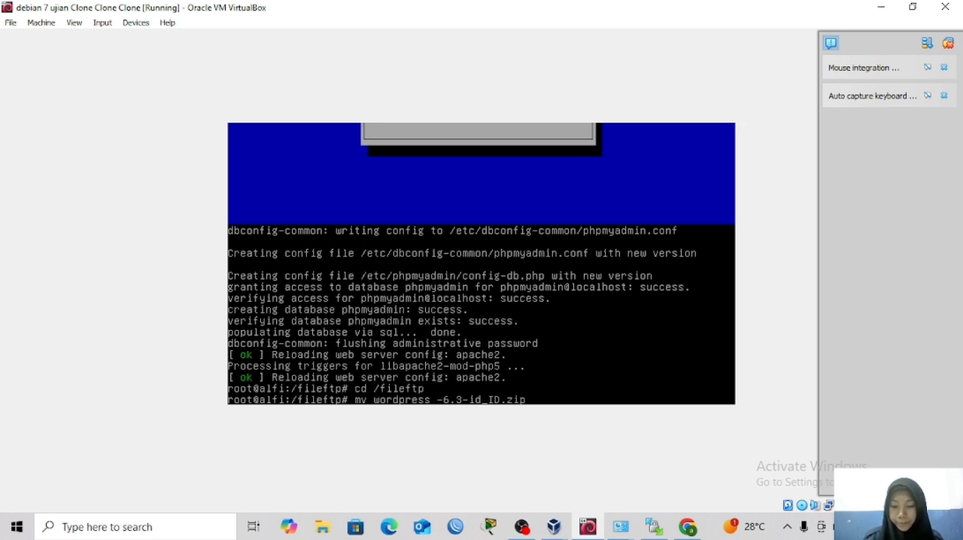
{"action": "key", "text": "Return"}
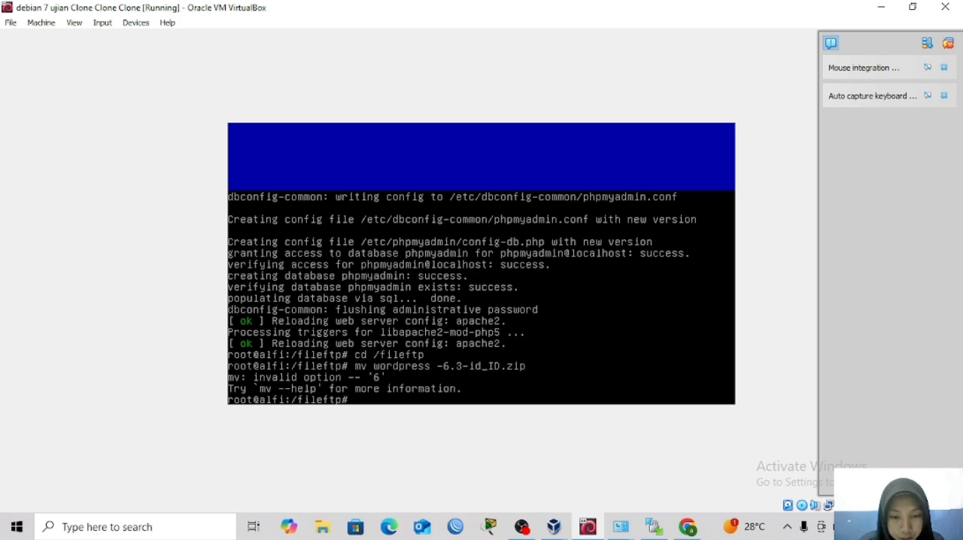
Move wordpress-6.3-id_ID.zip from /fileftp to /var/www and list the contents from inside the /var/www directory.
{"action": "key", "text": "Up"}
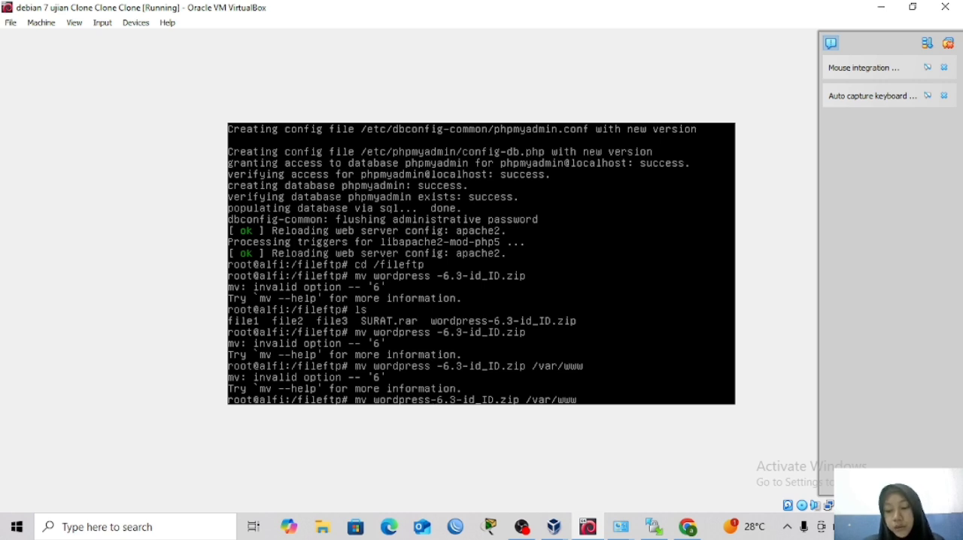
{"action": "key", "text": "Return"}
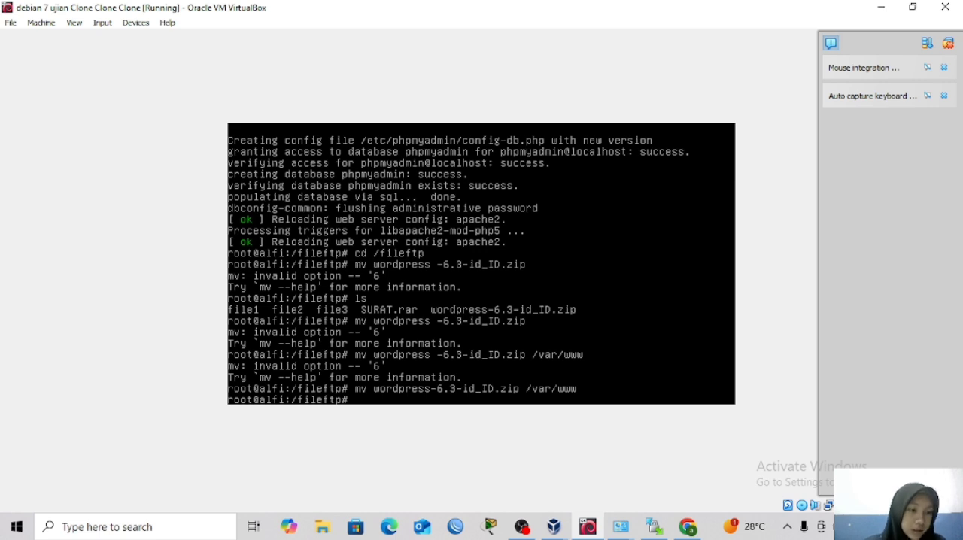
{"action": "type", "text": "cd"}
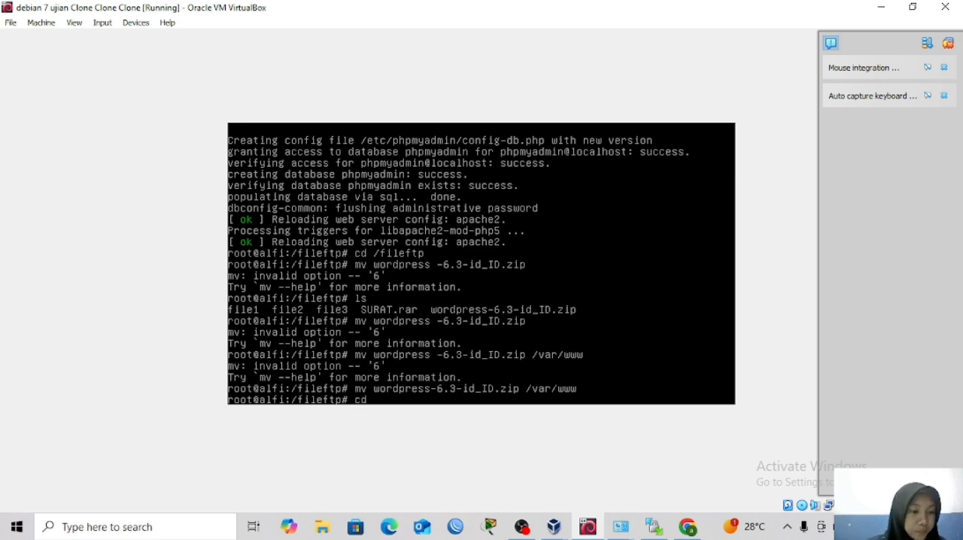
{"action": "type", "text": " /var/"}
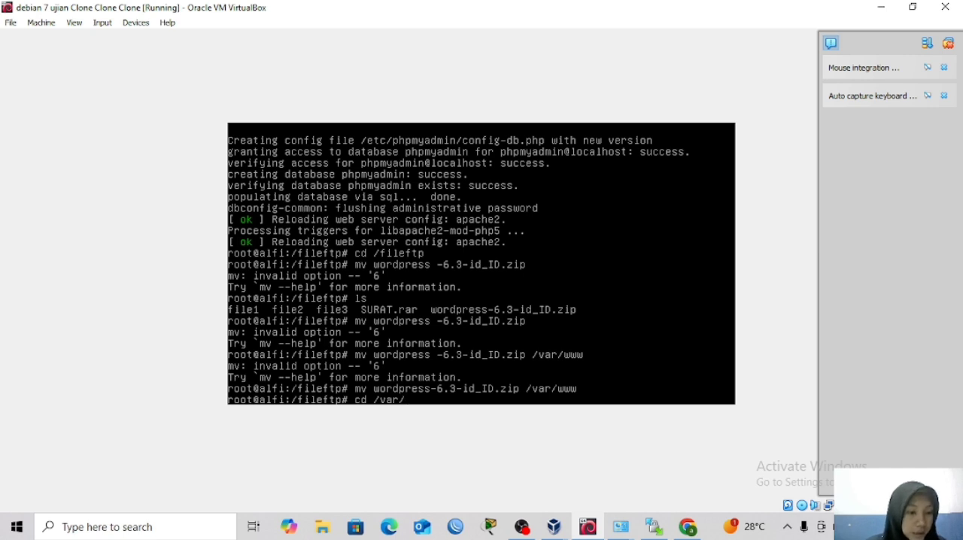
{"action": "type", "text": "www"}
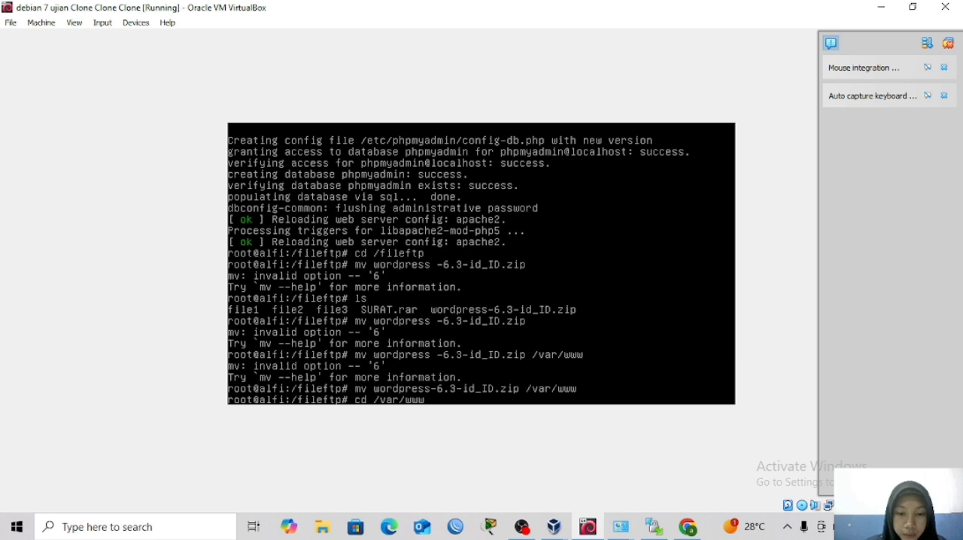
{"action": "key", "text": "Return"}
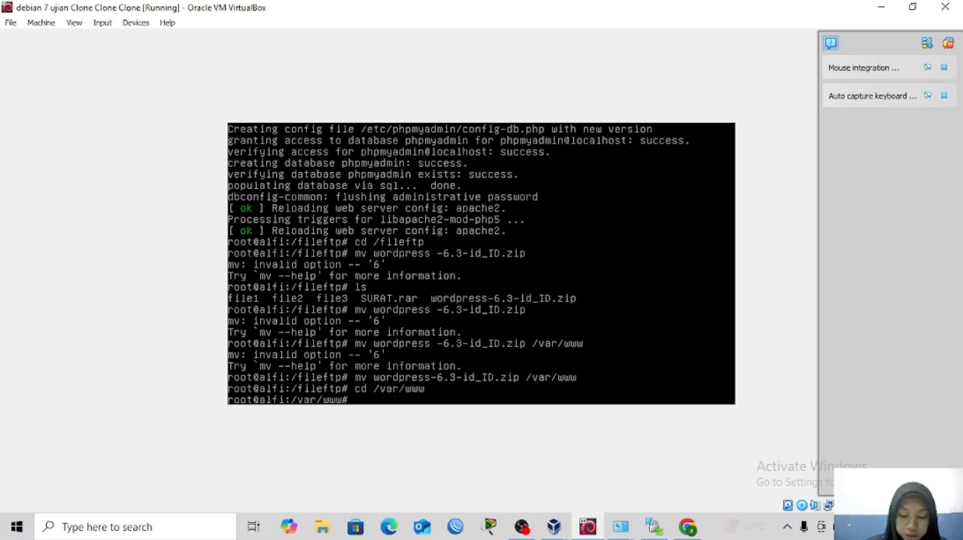
{"action": "type", "text": "ls"}
{"action": "key", "text": "Return"}
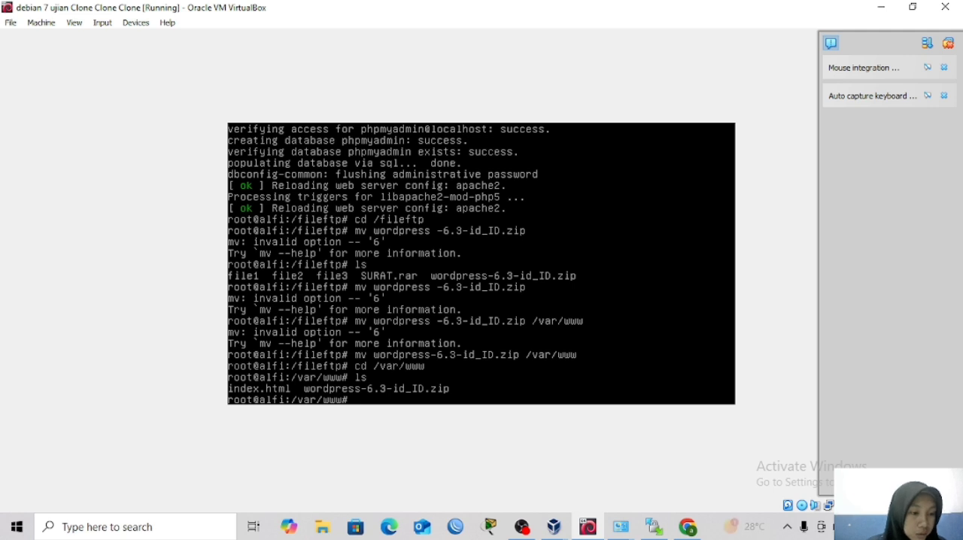
Install the unzip package with apt-get install unzip.
{"action": "type", "text": "apt"}
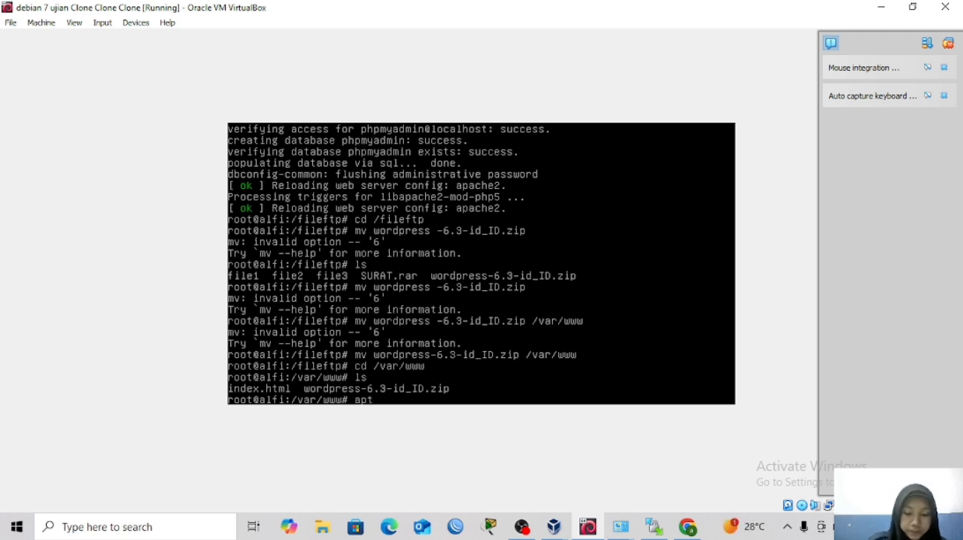
{"action": "type", "text": "-get install "}
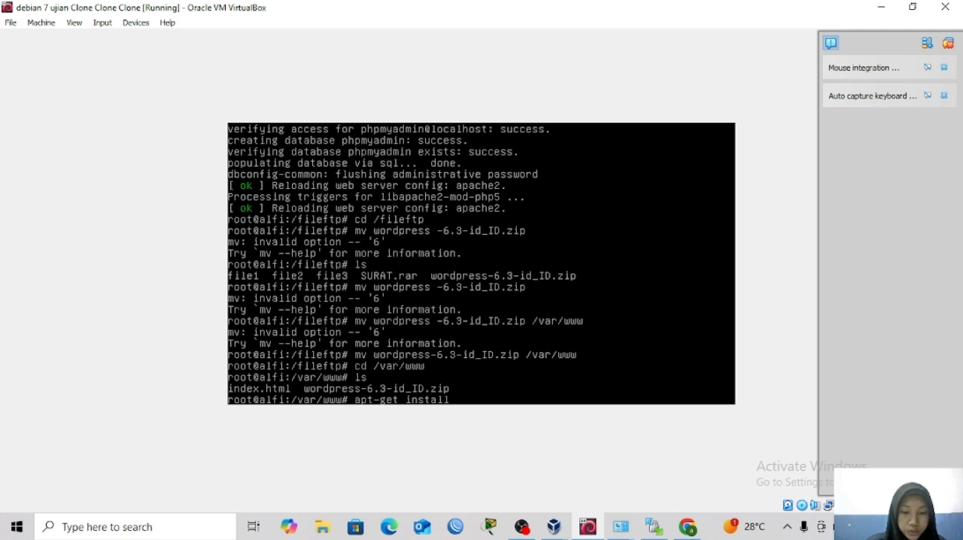
{"action": "type", "text": "unzip"}
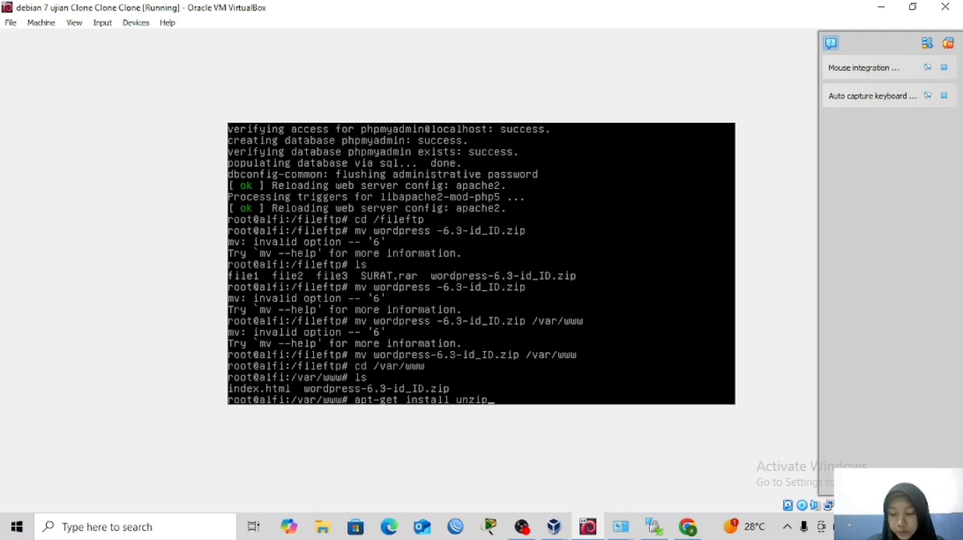
{"action": "key", "text": "Return"}
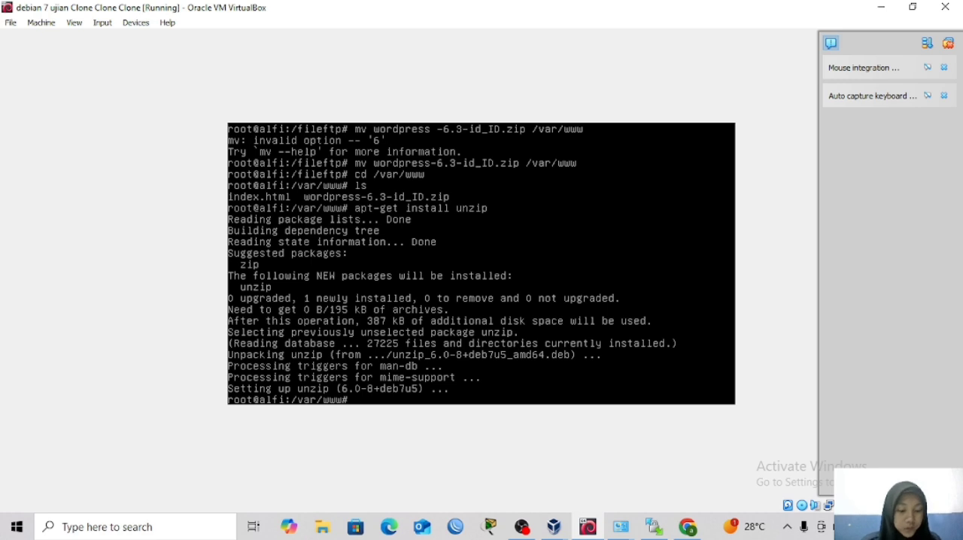
Extract wordpress-6.3-id_ID.zip in /var/www with unzip.
{"action": "type", "text": "unzip"}
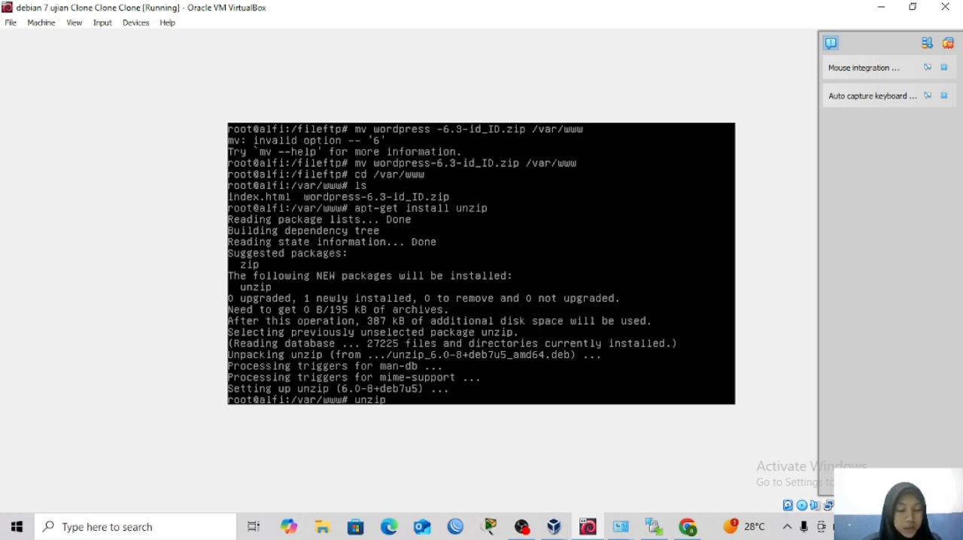
{"action": "type", "text": " wordp"}
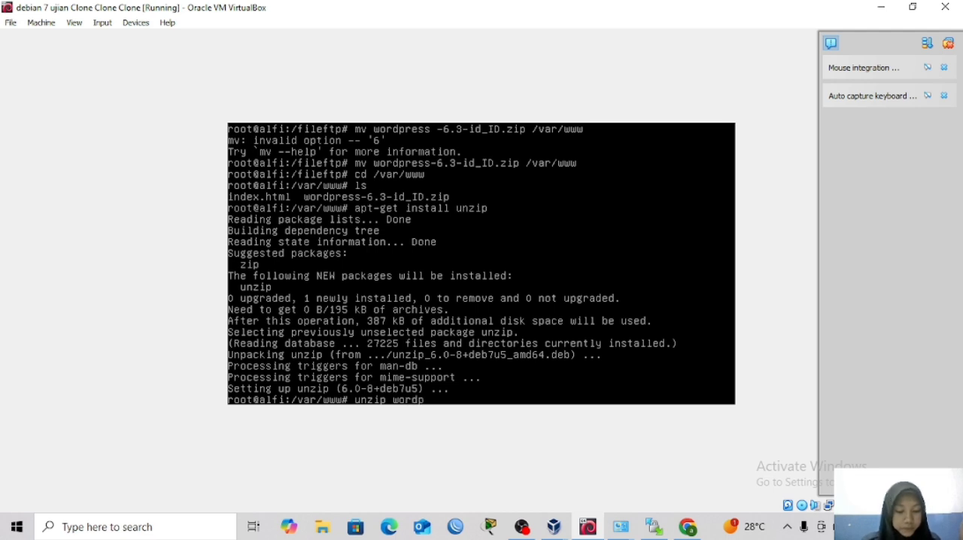
{"action": "key", "text": "Tab"}
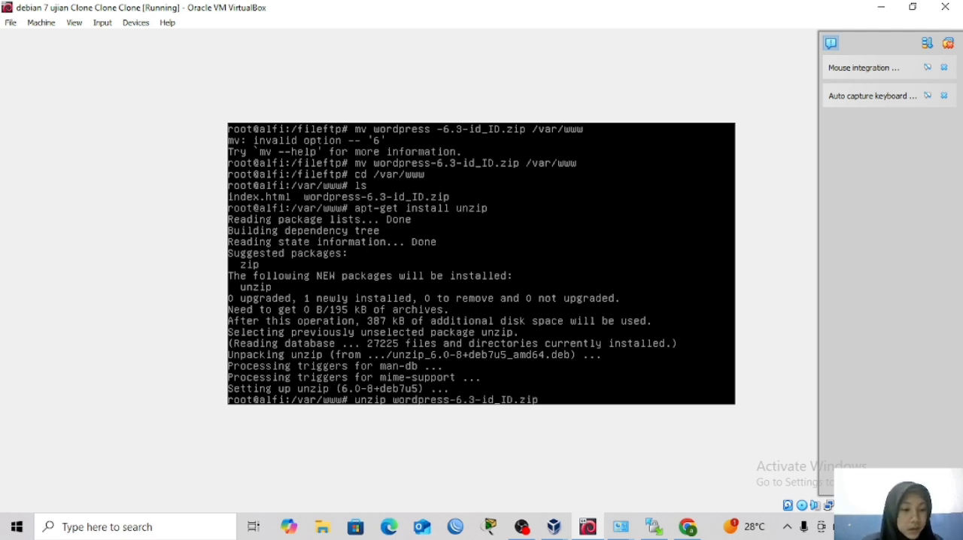
{"action": "key", "text": "Return"}
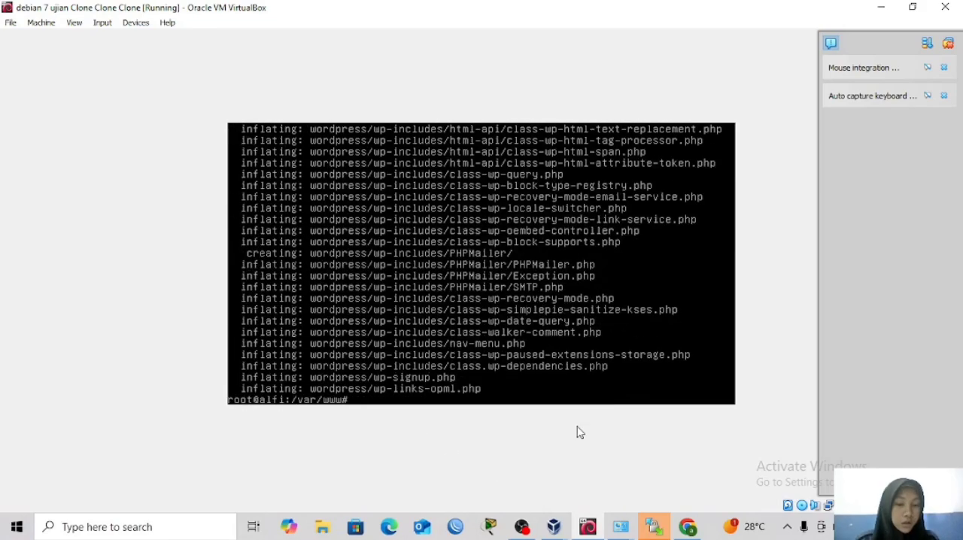
{"action": "type", "text": "cd"}
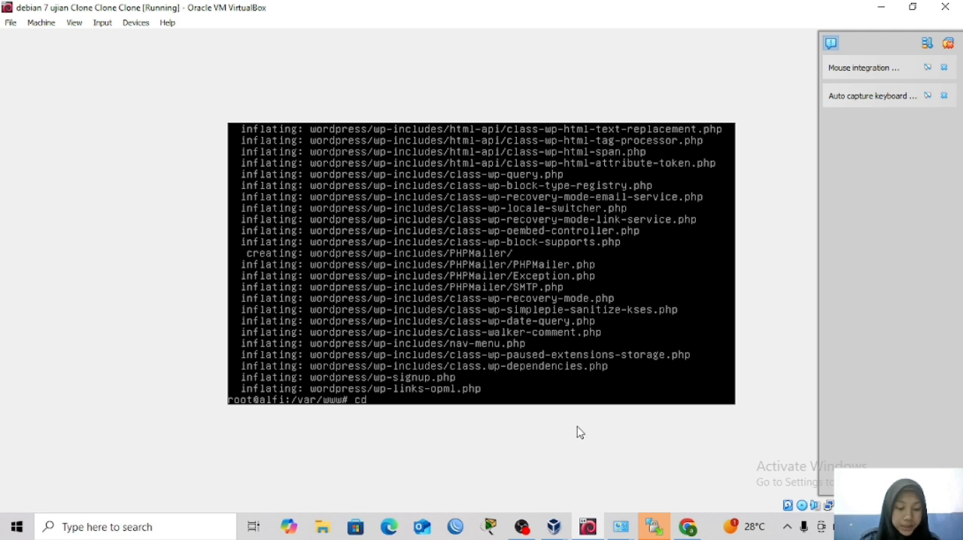
{"action": "type", "text": " wod"}
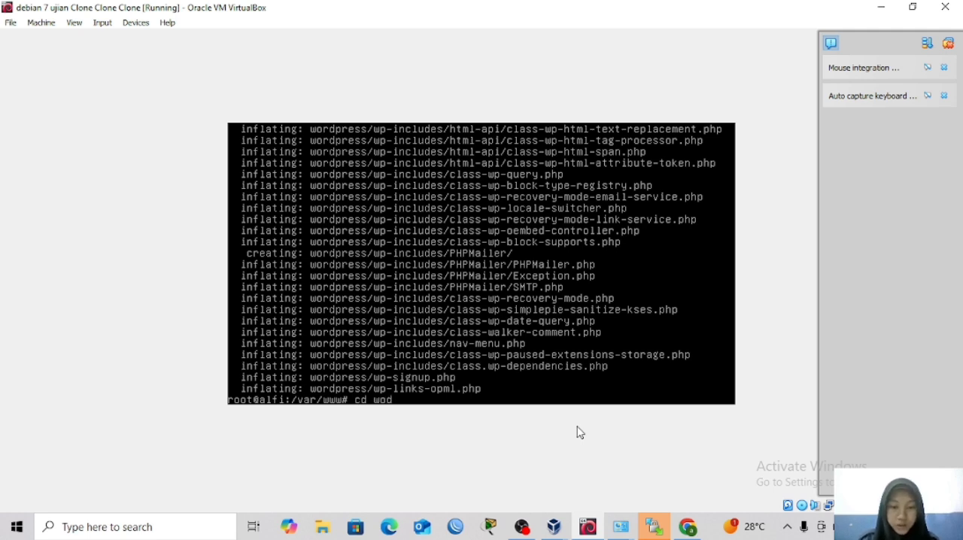
{"action": "key", "text": "BackSpace"}
{"action": "key", "text": "BackSpace"}
{"action": "type", "text": "or"}
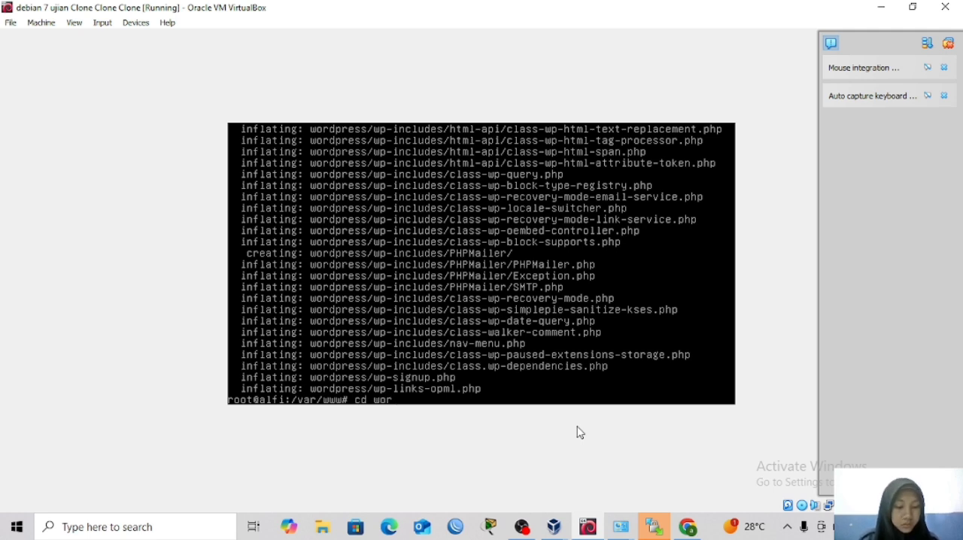
{"action": "key", "text": "Tab"}
{"action": "key", "text": "BackSpace"}
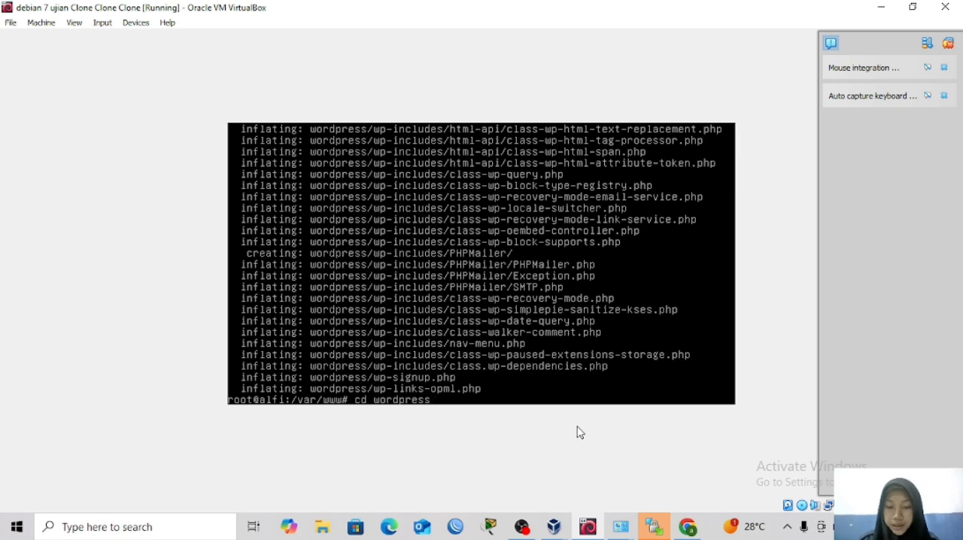
{"action": "key", "text": "Return"}
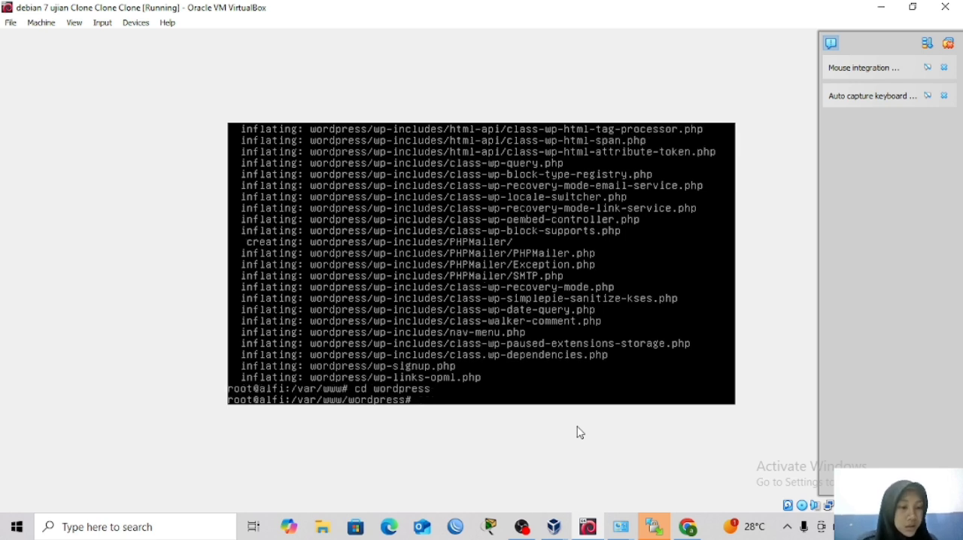
Copy wp-config-sample.php to wp-cinfig.php inside the wordpress directory.
{"action": "type", "text": "cp"}
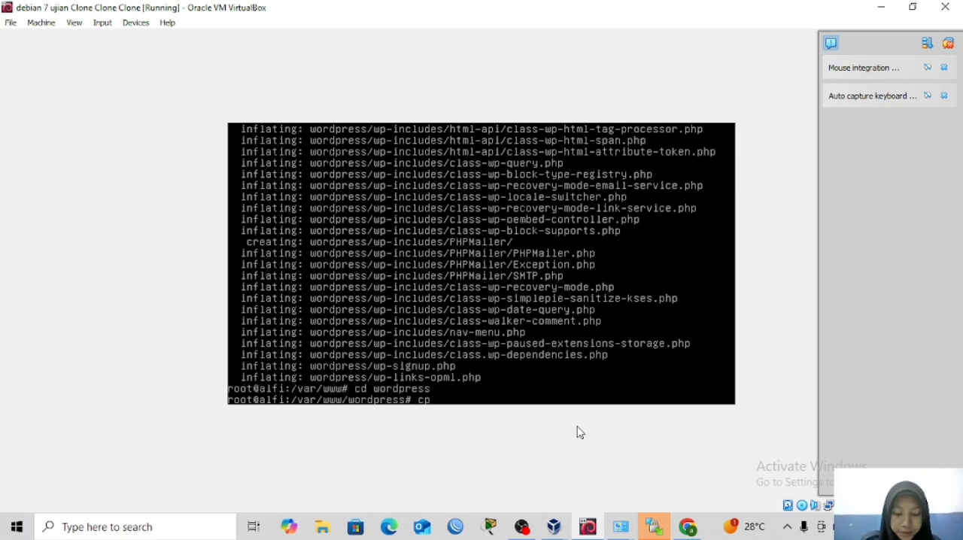
{"action": "type", "text": " wo"}
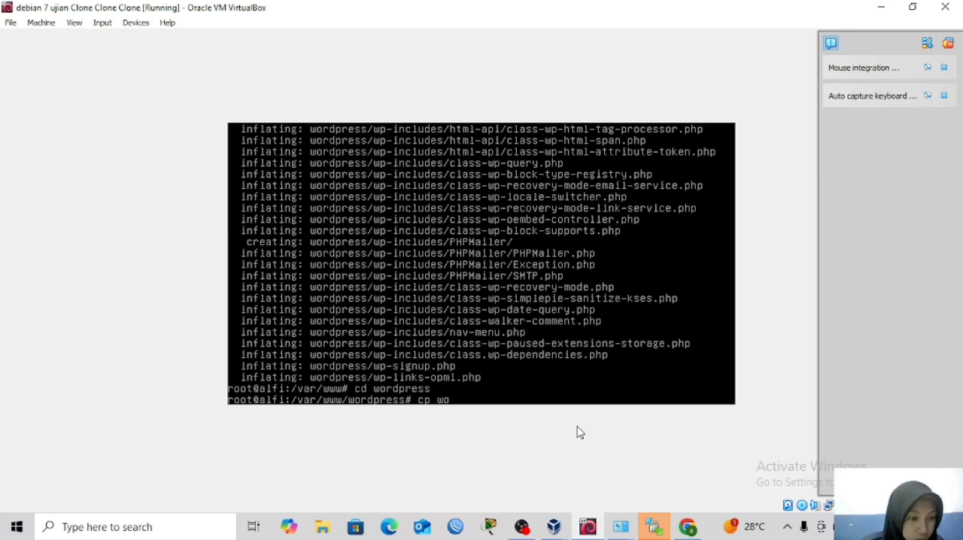
{"action": "key", "text": "BackSpace"}
{"action": "key", "text": "BackSpace"}
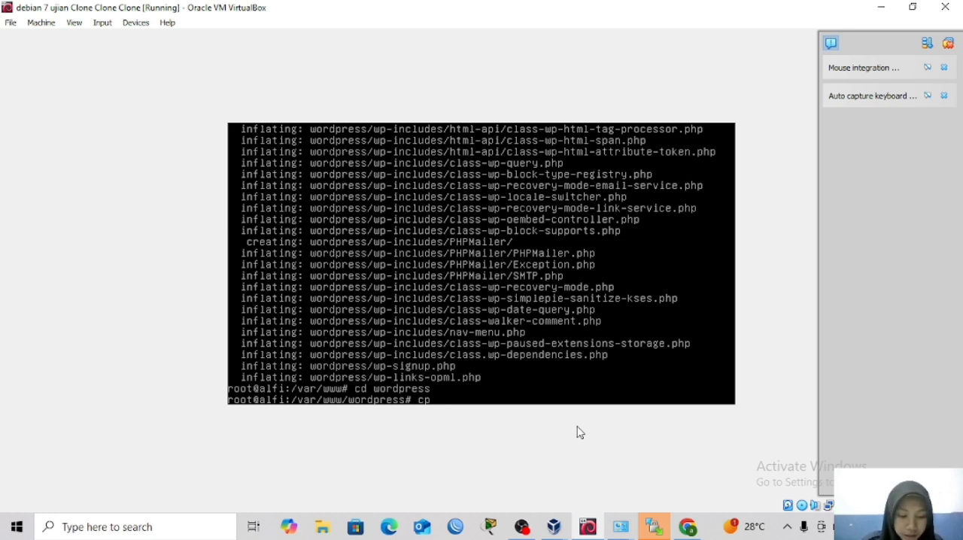
{"action": "type", "text": "wp"}
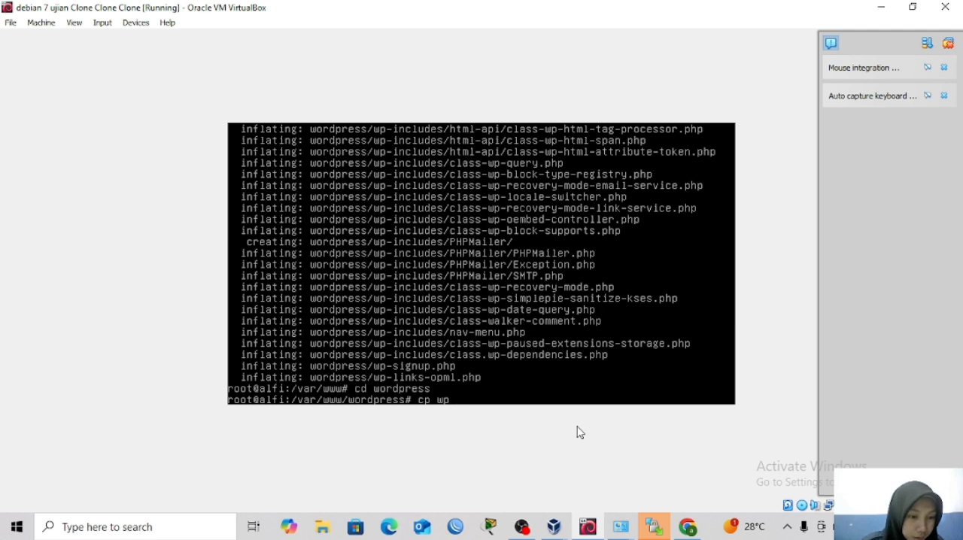
{"action": "type", "text": "-con"}
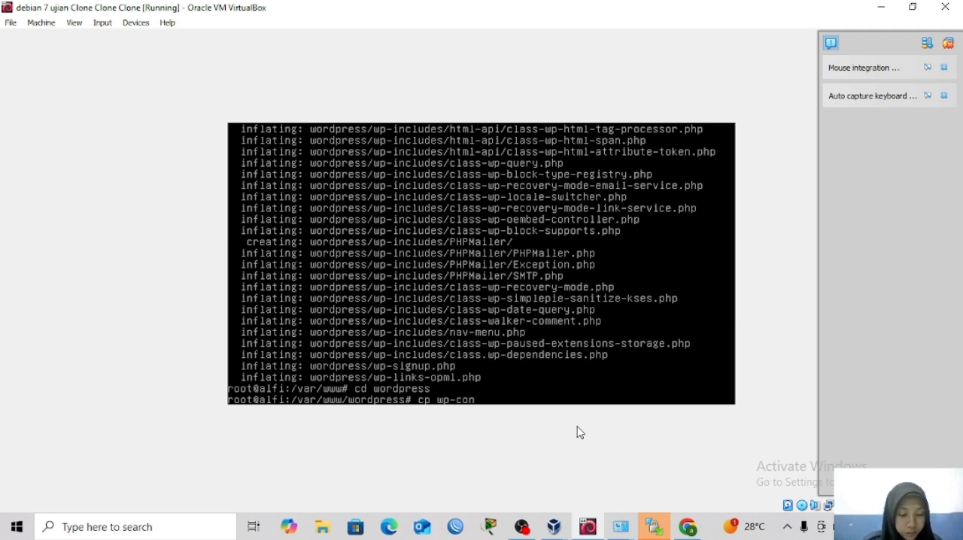
{"action": "type", "text": "fig"}
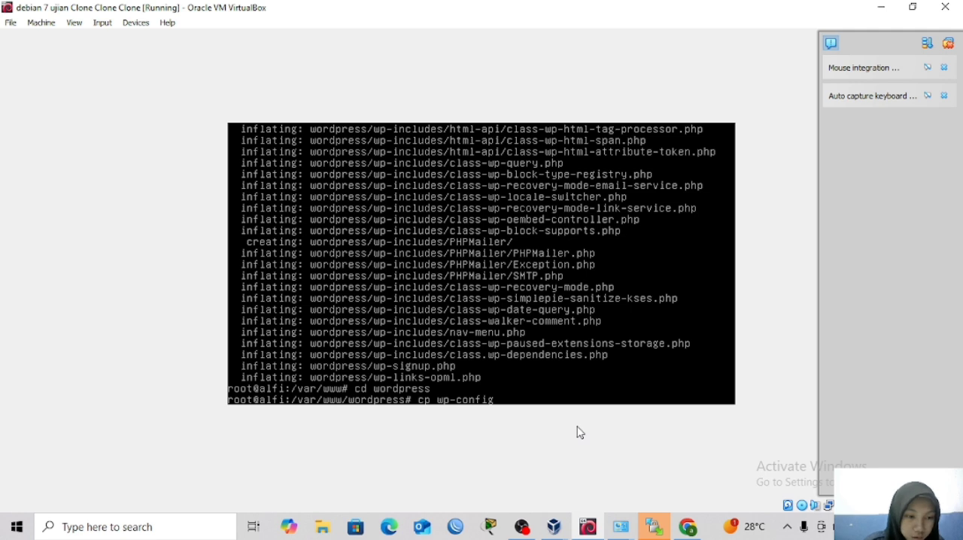
{"action": "type", "text": "-"}
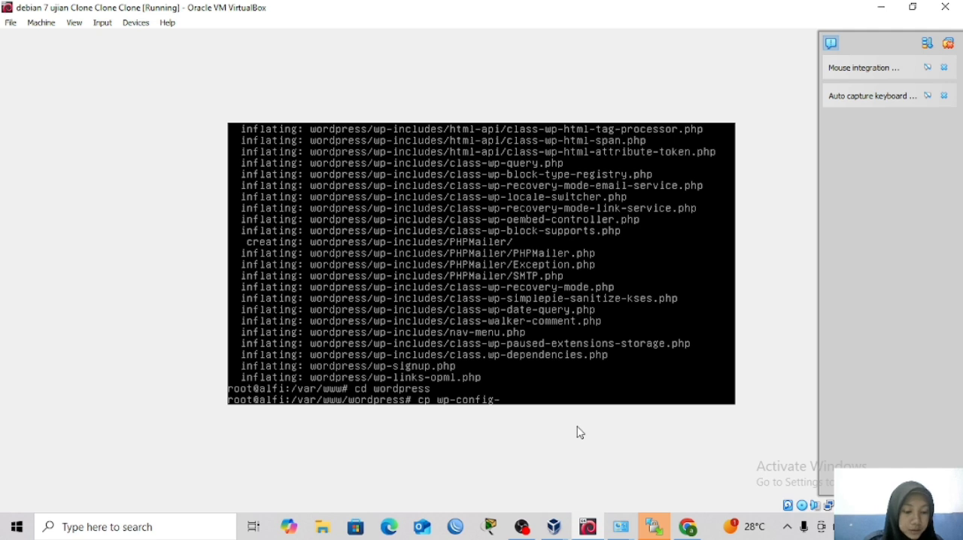
{"action": "type", "text": "sampl"}
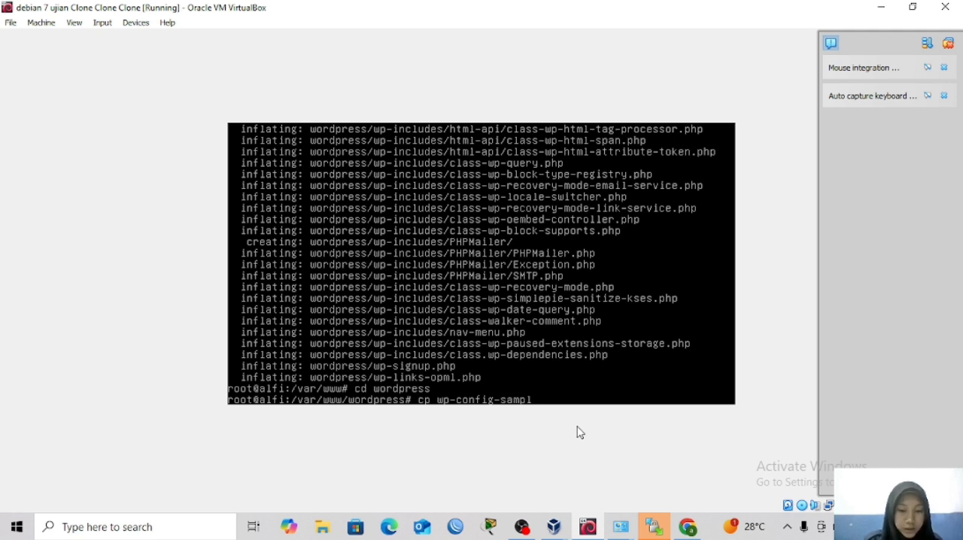
{"action": "type", "text": "e."}
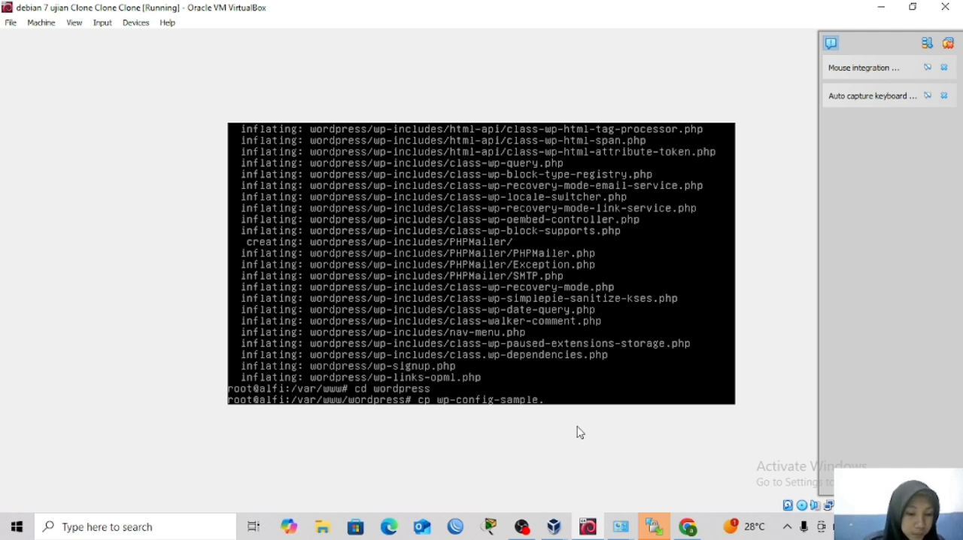
{"action": "type", "text": "php"}
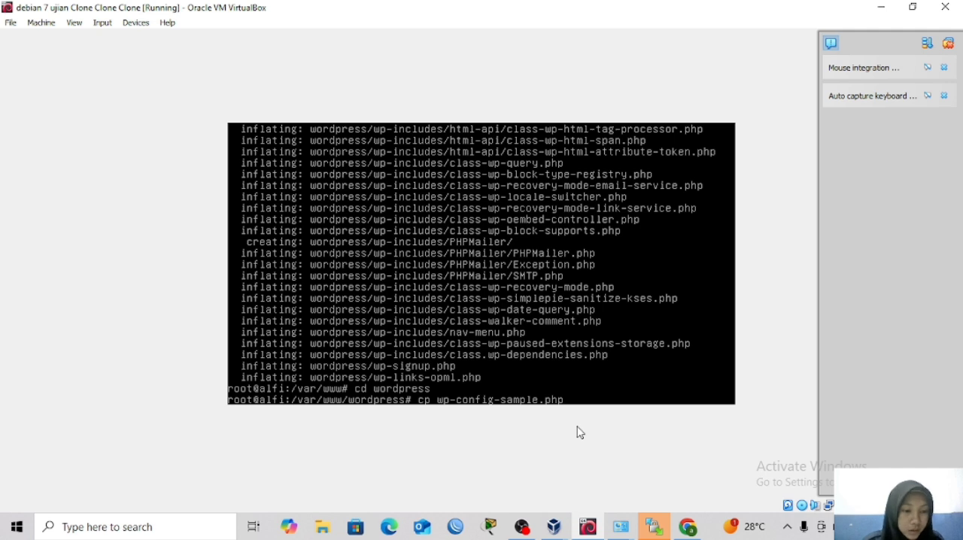
{"action": "type", "text": "wp"}
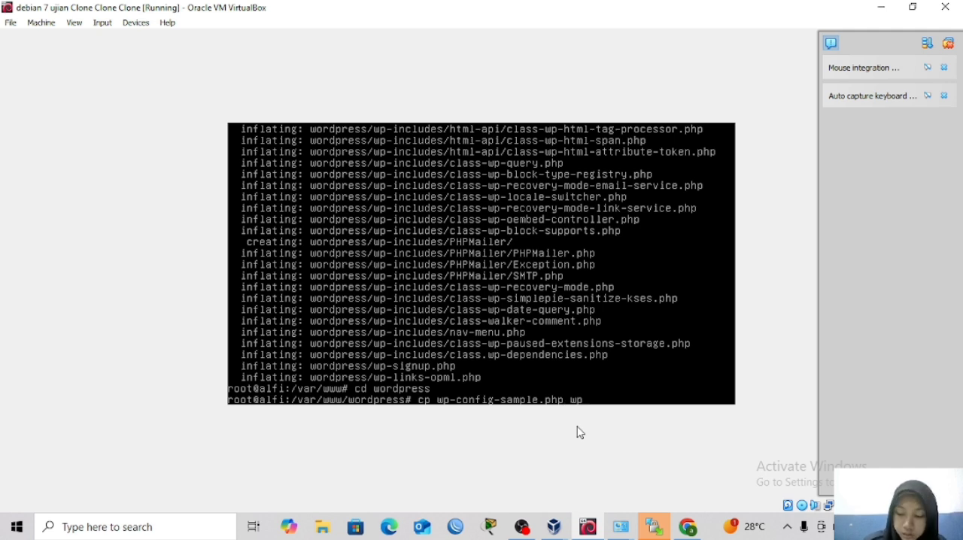
{"action": "type", "text": "-"}
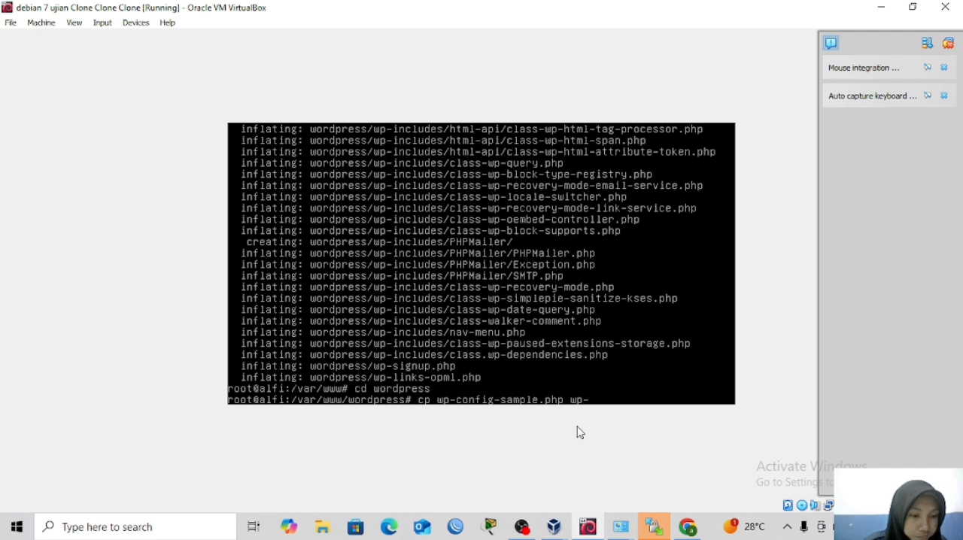
{"action": "type", "text": "cinfig"}
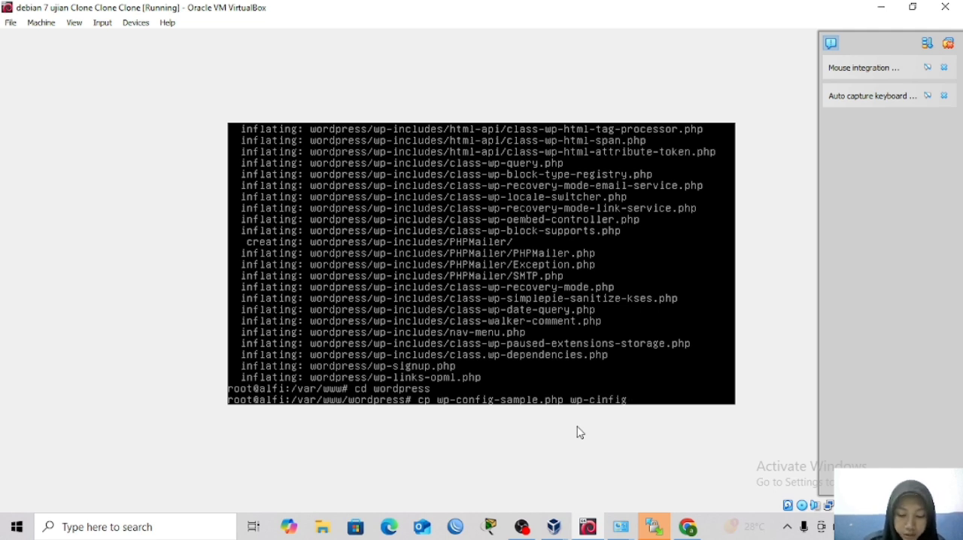
{"action": "type", "text": ".php"}
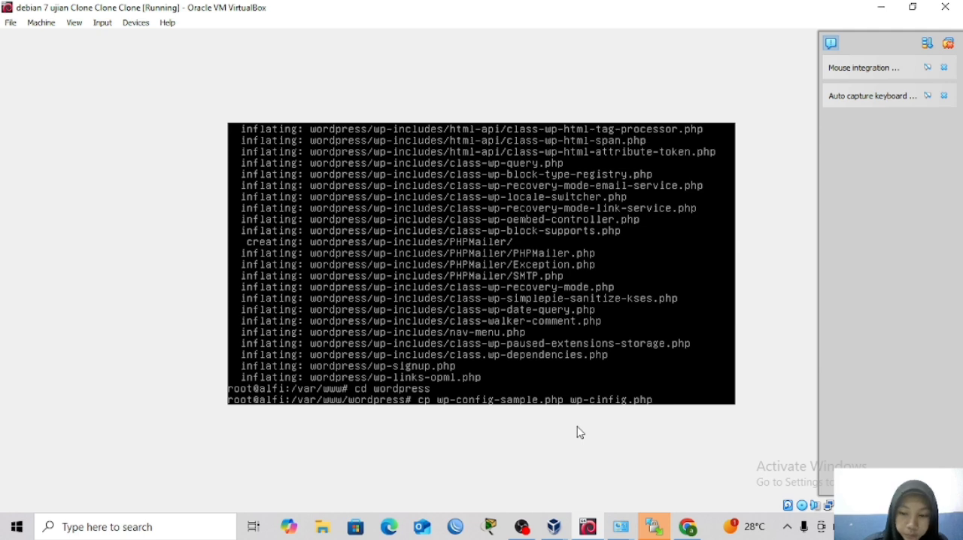
{"action": "key", "text": "Return"}
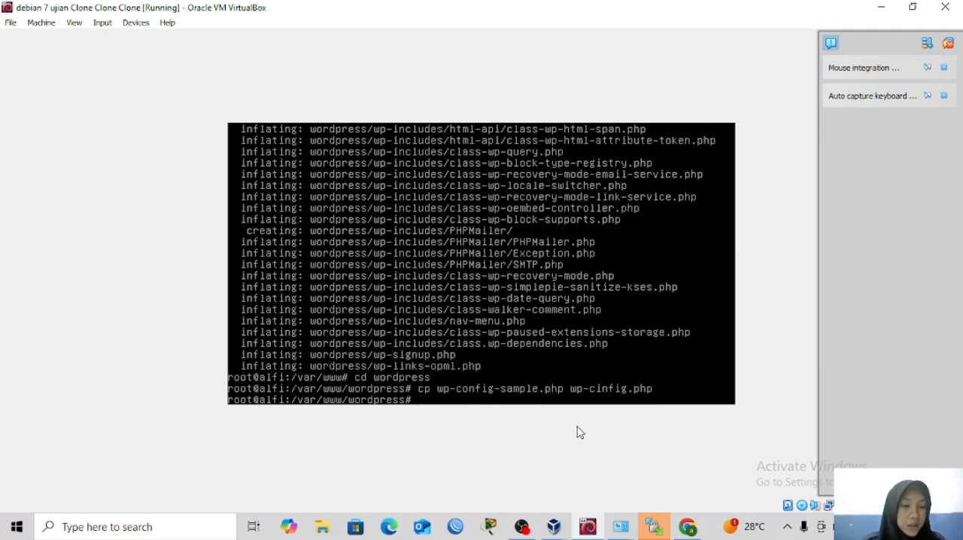
{"action": "type", "text": "nano"}
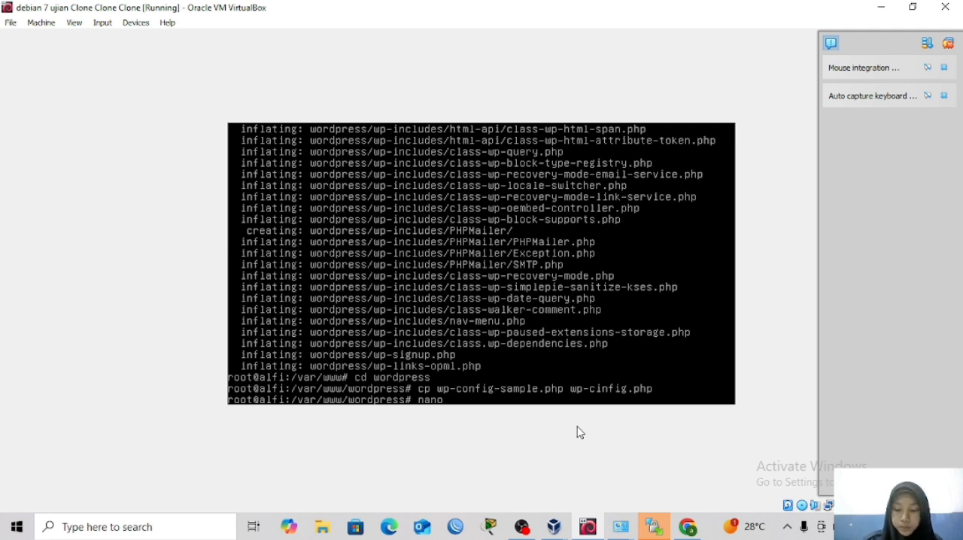
{"action": "type", "text": "-"}
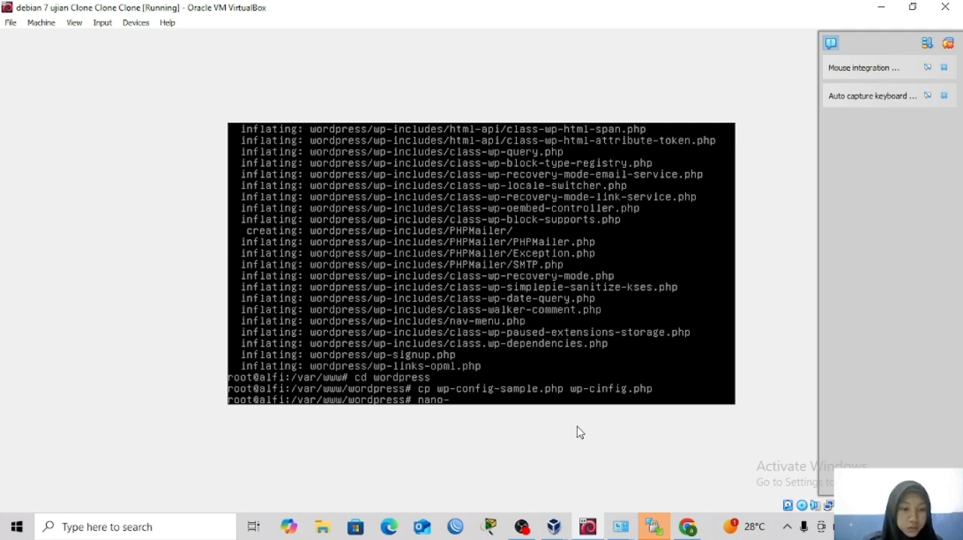
{"action": "key", "text": "BackSpace"}
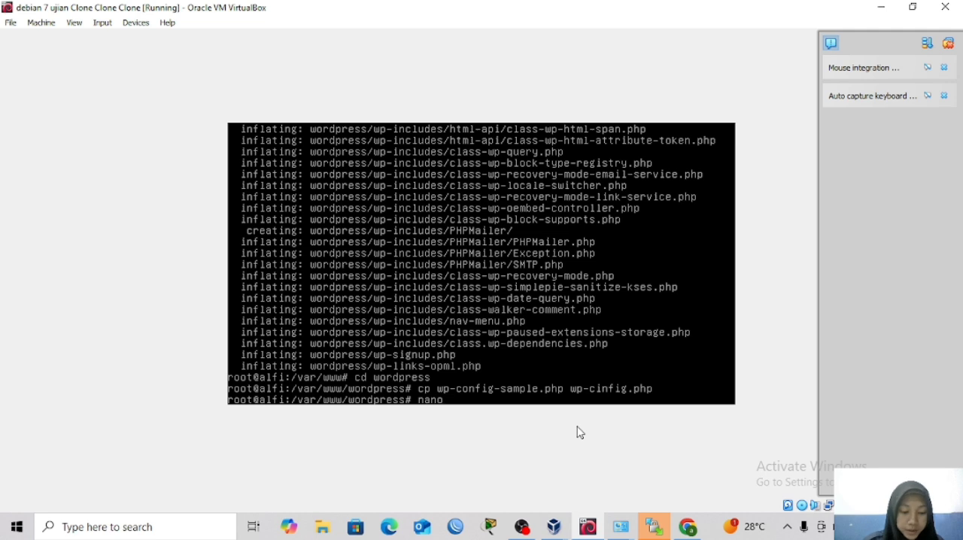
{"action": "type", "text": "wp"}
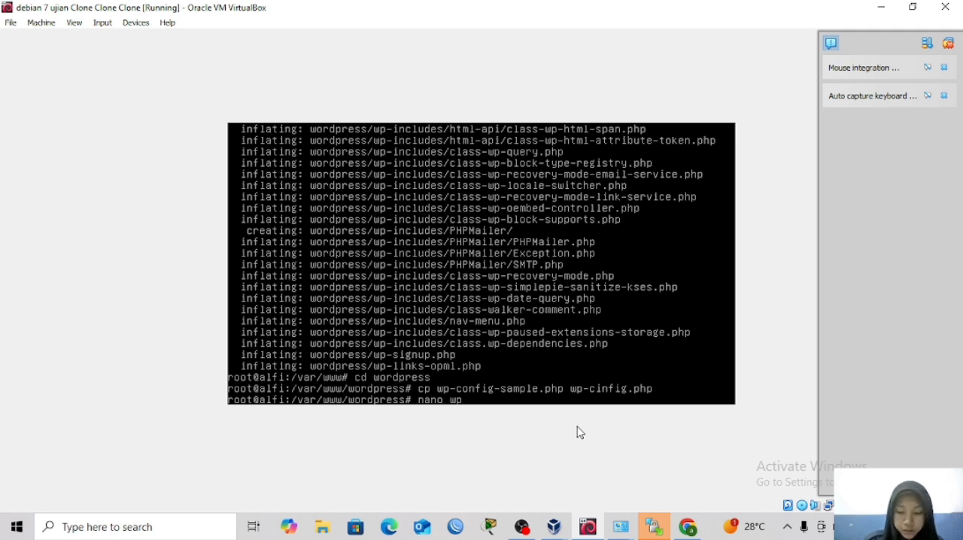
{"action": "type", "text": "-co"}
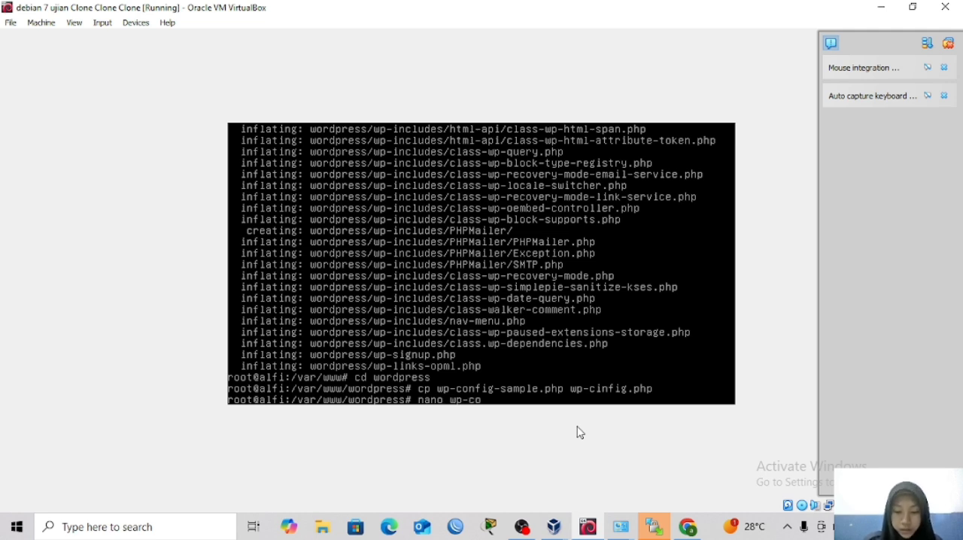
{"action": "type", "text": "nfig"}
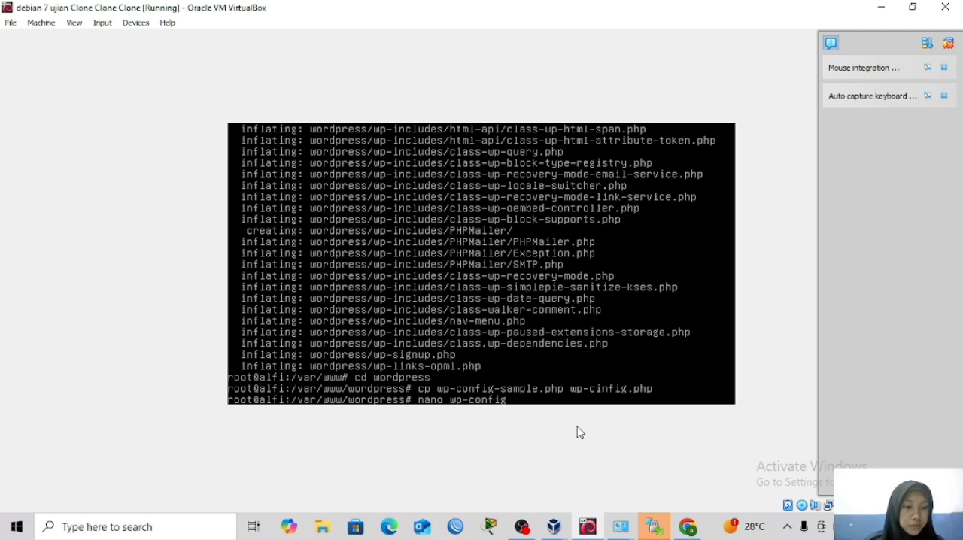
{"action": "type", "text": ".php"}
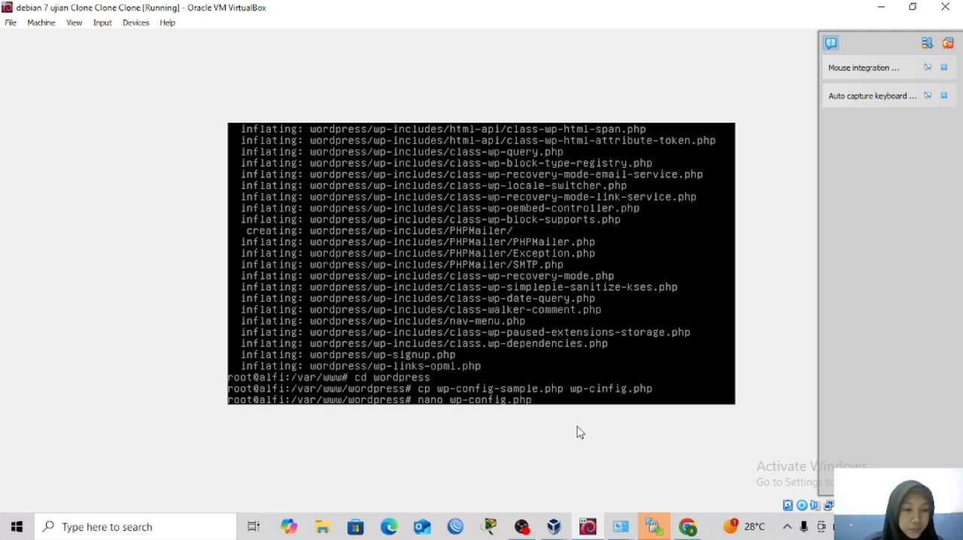
{"action": "key", "text": "Return"}
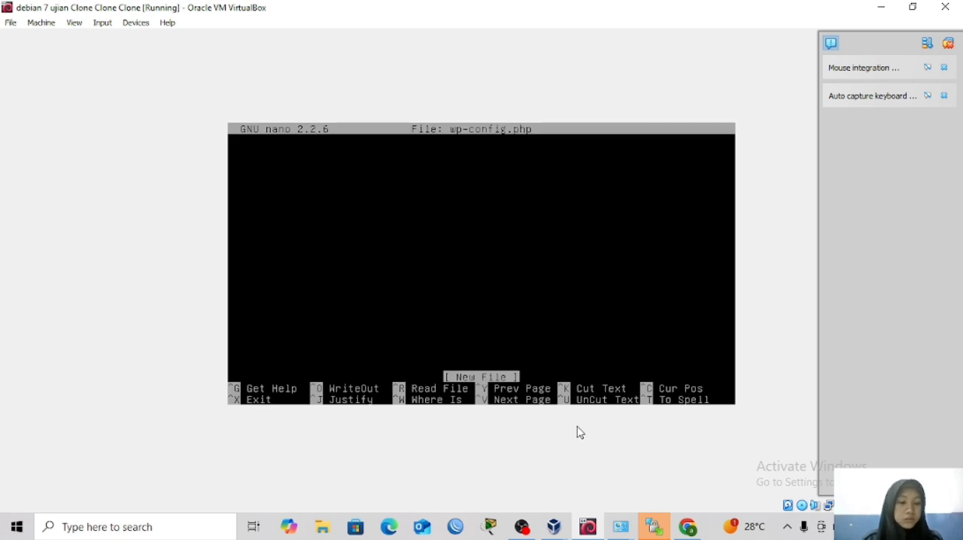
{"action": "key", "text": "ctrl+x"}
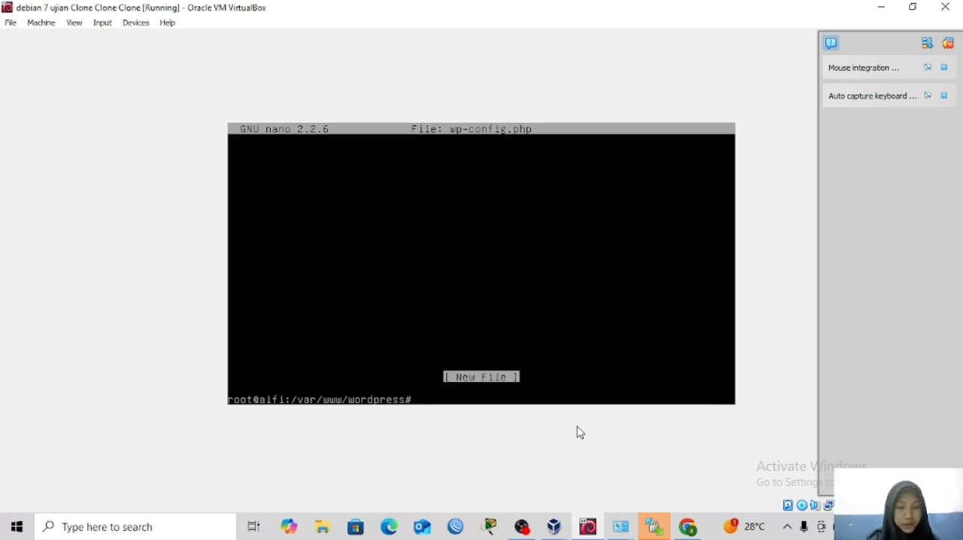
Open wp-config.php in nano with the sample configuration loaded and set the DB_NAME value to wordpress.
{"action": "key", "text": "Up"}
{"action": "key", "text": "Return"}
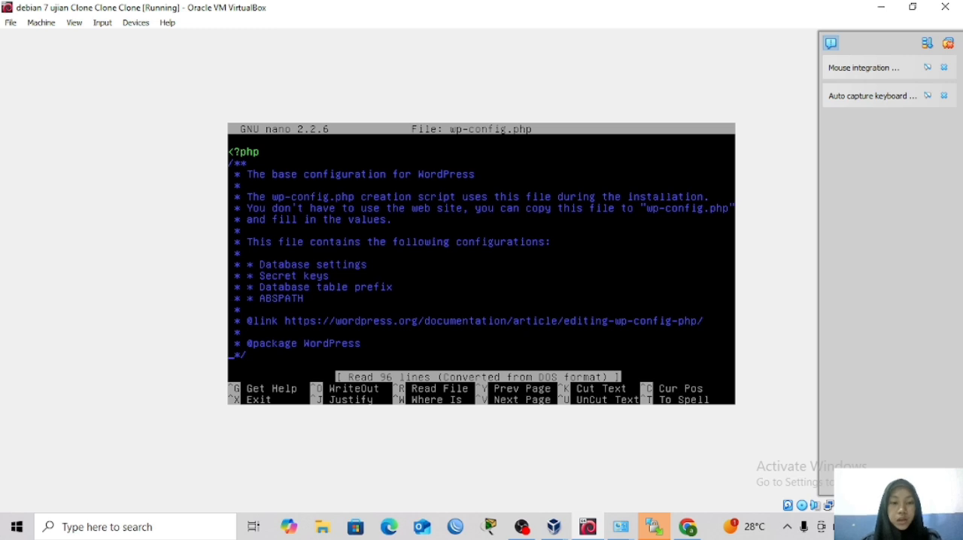
{"action": "key", "text": "Down"}
{"action": "key", "text": "Down"}
{"action": "key", "text": "Down"}
{"action": "key", "text": "Down"}
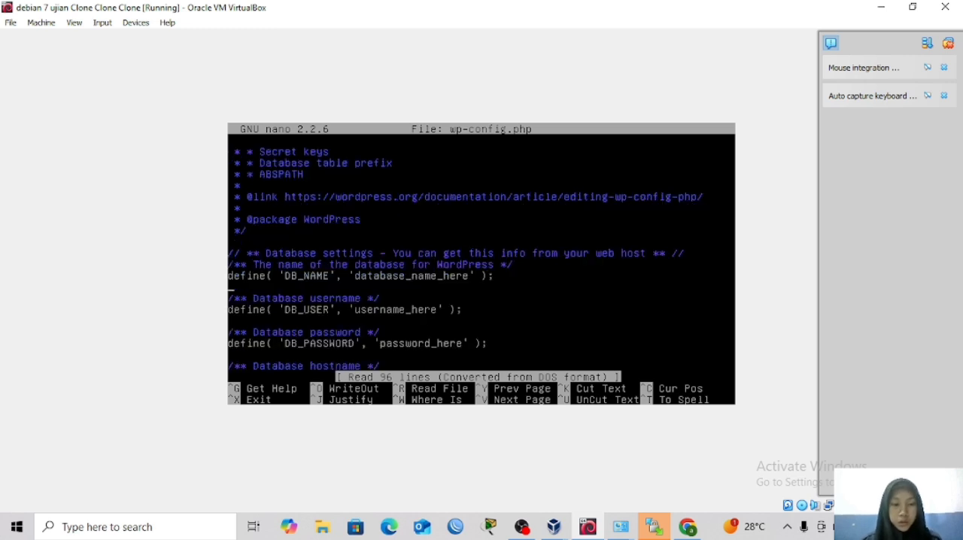
{"action": "key", "text": "Right"}
{"action": "key", "text": "Right"}
{"action": "key", "text": "Right"}
{"action": "key", "text": "Right"}
{"action": "key", "text": "Right"}
{"action": "key", "text": "Right"}
{"action": "key", "text": "Right"}
{"action": "key", "text": "Right"}
{"action": "key", "text": "Right"}
{"action": "key", "text": "Right"}
{"action": "key", "text": "Right"}
{"action": "key", "text": "Right"}
{"action": "key", "text": "Right"}
{"action": "key", "text": "Right"}
{"action": "key", "text": "Right"}
{"action": "key", "text": "Right"}
{"action": "key", "text": "Right"}
{"action": "key", "text": "Right"}
{"action": "key", "text": "Right"}
{"action": "key", "text": "Right"}
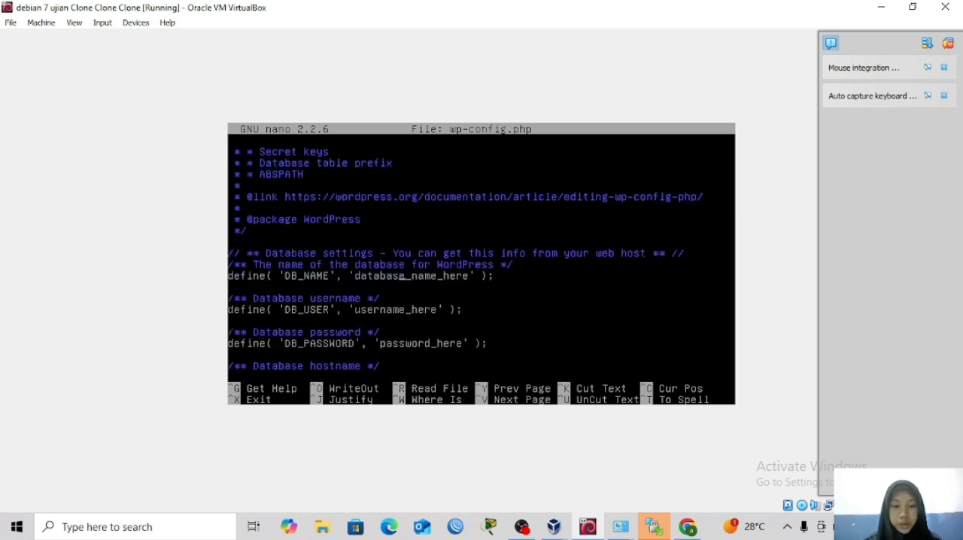
{"action": "key", "text": "Right"}
{"action": "key", "text": "Right"}
{"action": "key", "text": "Right"}
{"action": "key", "text": "Right"}
{"action": "key", "text": "Right"}
{"action": "key", "text": "Right"}
{"action": "key", "text": "Right"}
{"action": "key", "text": "Right"}
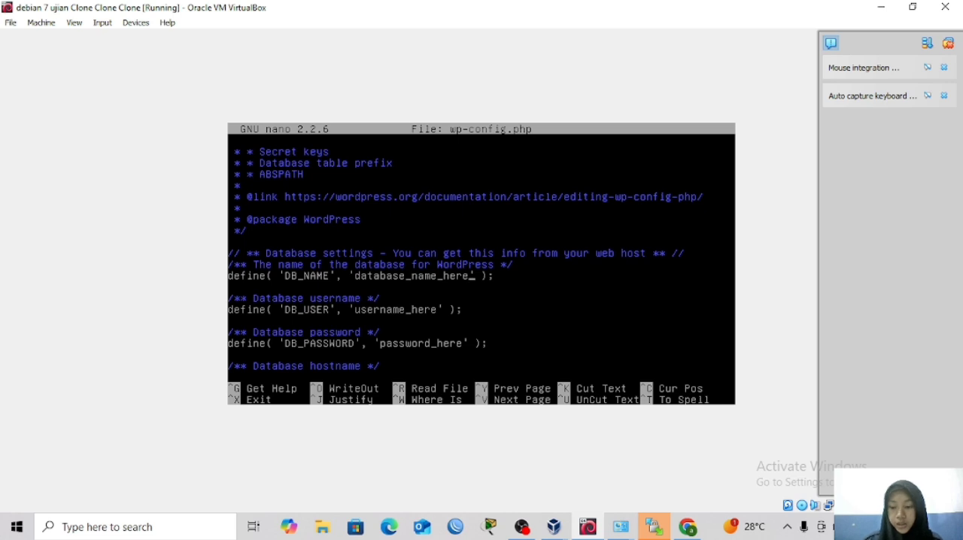
{"action": "key", "text": "BackSpace"}
{"action": "key", "text": "BackSpace"}
{"action": "key", "text": "BackSpace"}
{"action": "key", "text": "BackSpace"}
{"action": "key", "text": "BackSpace"}
{"action": "key", "text": "BackSpace"}
{"action": "key", "text": "BackSpace"}
{"action": "key", "text": "BackSpace"}
{"action": "key", "text": "BackSpace"}
{"action": "key", "text": "BackSpace"}
{"action": "key", "text": "BackSpace"}
{"action": "key", "text": "BackSpace"}
{"action": "key", "text": "BackSpace"}
{"action": "key", "text": "BackSpace"}
{"action": "key", "text": "BackSpace"}
{"action": "key", "text": "BackSpace"}
{"action": "key", "text": "BackSpace"}
{"action": "key", "text": "BackSpace"}
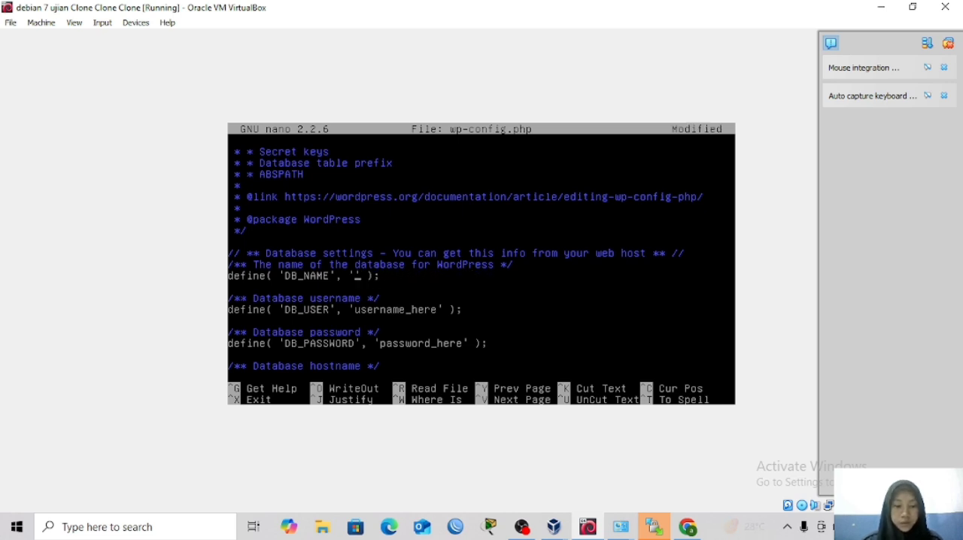
{"action": "type", "text": "wordpre"}
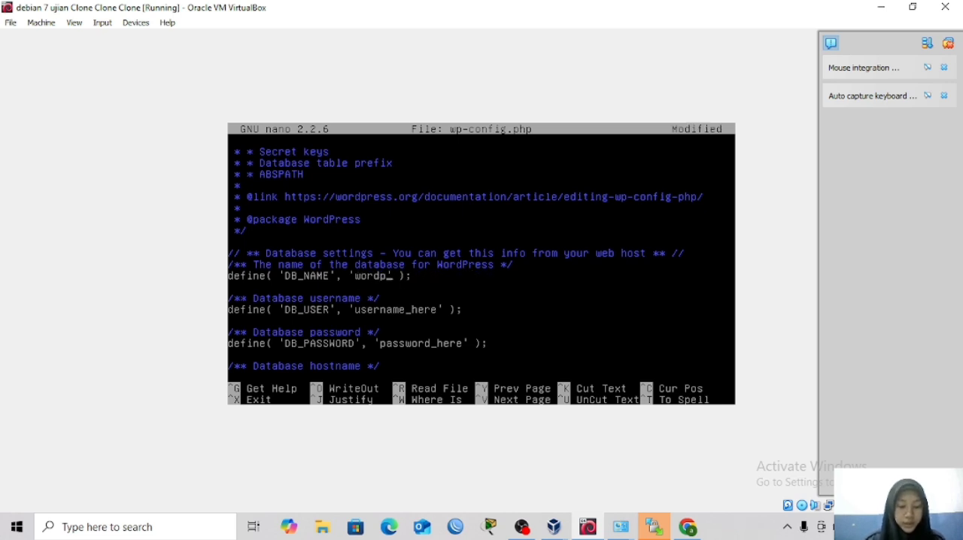
{"action": "type", "text": "ss"}
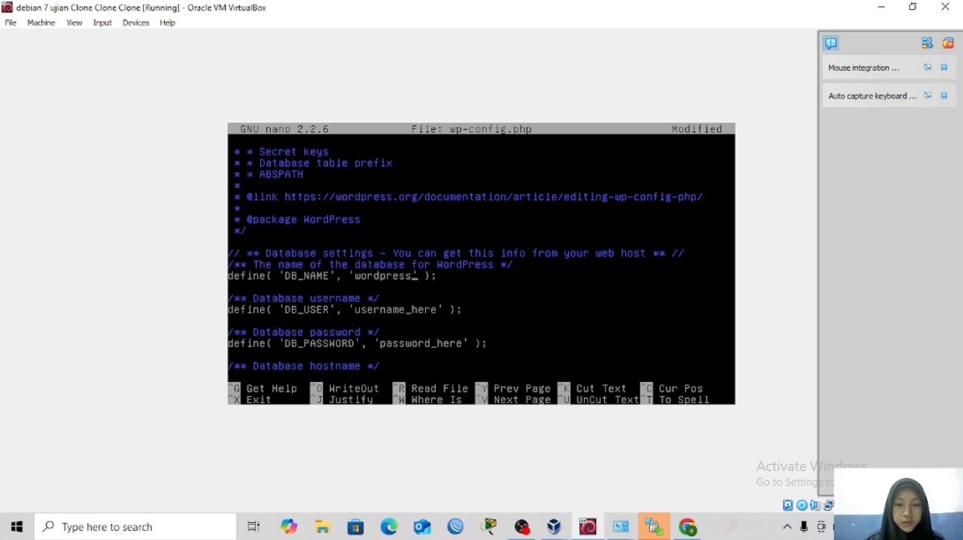
Replace the DB_USER placeholder in wp-config.php with root.
{"action": "key", "text": "Down"}
{"action": "key", "text": "Down"}
{"action": "key", "text": "Down"}
{"action": "key", "text": "Down"}
{"action": "key", "text": "Up"}
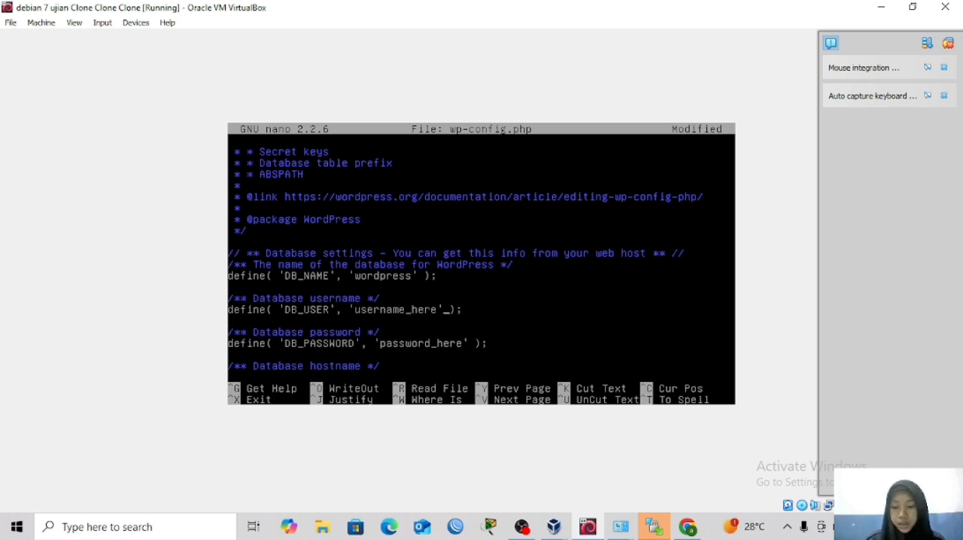
{"action": "key", "text": "BackSpace"}
{"action": "key", "text": "BackSpace"}
{"action": "key", "text": "BackSpace"}
{"action": "key", "text": "BackSpace"}
{"action": "key", "text": "BackSpace"}
{"action": "key", "text": "BackSpace"}
{"action": "key", "text": "BackSpace"}
{"action": "key", "text": "BackSpace"}
{"action": "key", "text": "BackSpace"}
{"action": "key", "text": "BackSpace"}
{"action": "key", "text": "BackSpace"}
{"action": "key", "text": "BackSpace"}
{"action": "key", "text": "BackSpace"}
{"action": "key", "text": "BackSpace"}
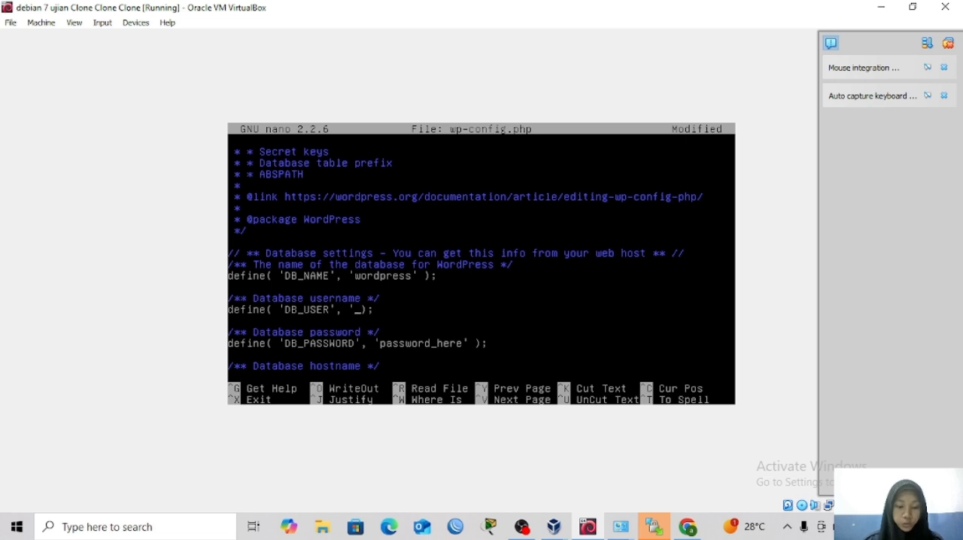
{"action": "type", "text": "root"}
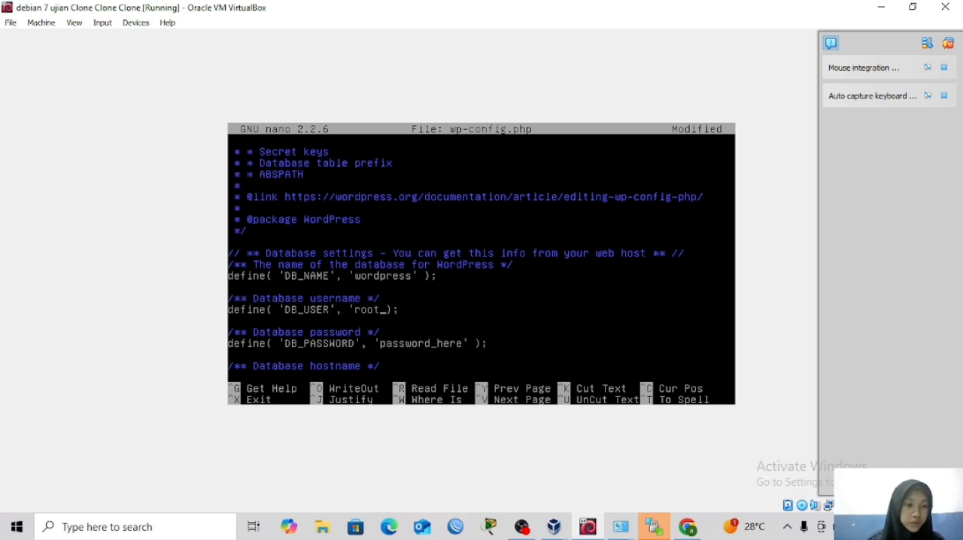
Replace the DB_PASSWORD placeholder with the database password, then save wp-config.php and exit nano.
{"action": "key", "text": "Down"}
{"action": "key", "text": "Down"}
{"action": "key", "text": "Down"}
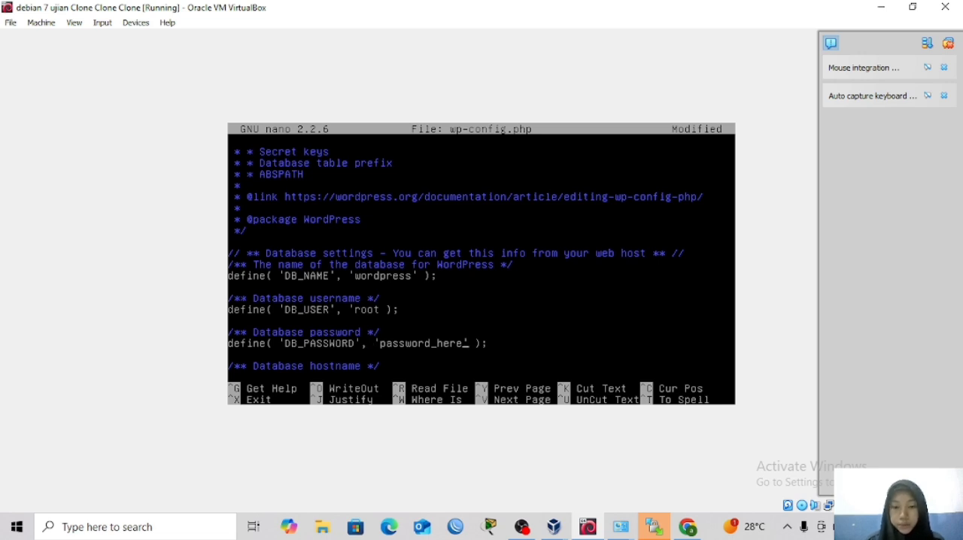
{"action": "key", "text": "BackSpace"}
{"action": "key", "text": "BackSpace"}
{"action": "key", "text": "BackSpace"}
{"action": "key", "text": "BackSpace"}
{"action": "key", "text": "BackSpace"}
{"action": "key", "text": "BackSpace"}
{"action": "key", "text": "BackSpace"}
{"action": "key", "text": "BackSpace"}
{"action": "key", "text": "BackSpace"}
{"action": "key", "text": "BackSpace"}
{"action": "key", "text": "BackSpace"}
{"action": "key", "text": "BackSpace"}
{"action": "key", "text": "BackSpace"}
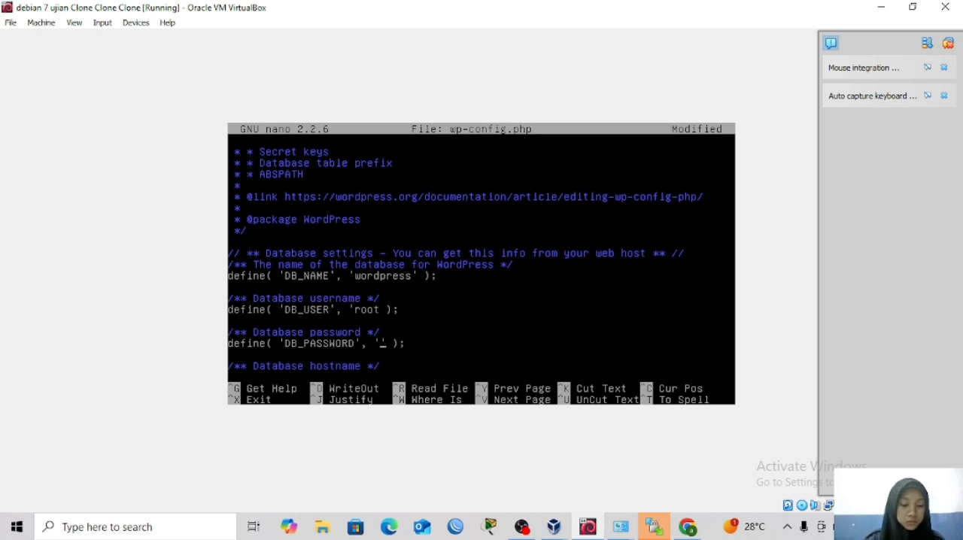
{"action": "type", "text": "ad"}
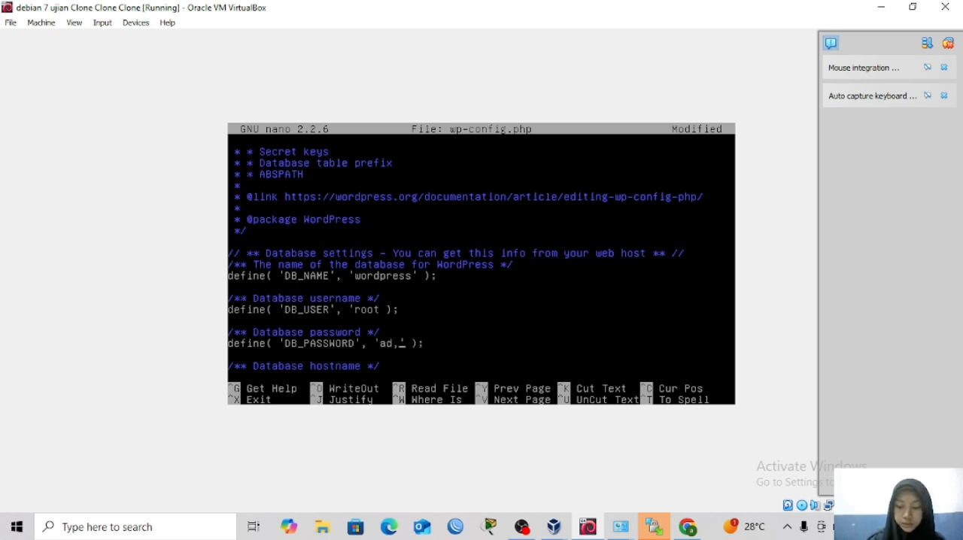
{"action": "type", "text": "min"}
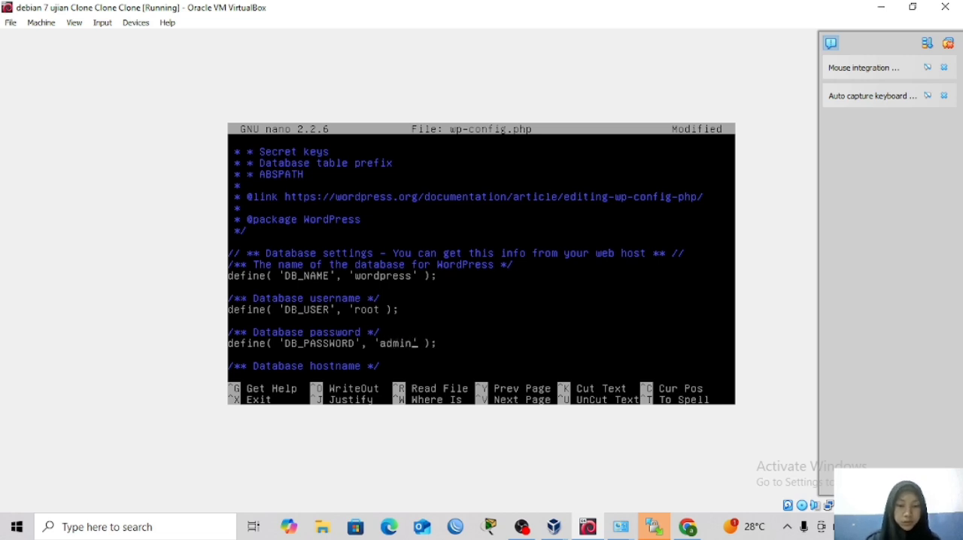
{"action": "key", "text": "ctrl+x"}
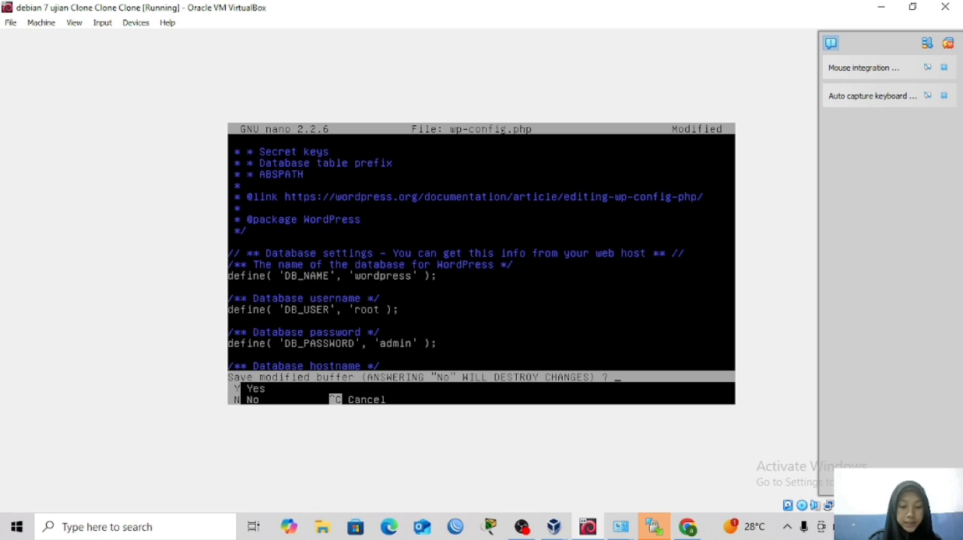
{"action": "key", "text": "y"}
{"action": "key", "text": "Return"}
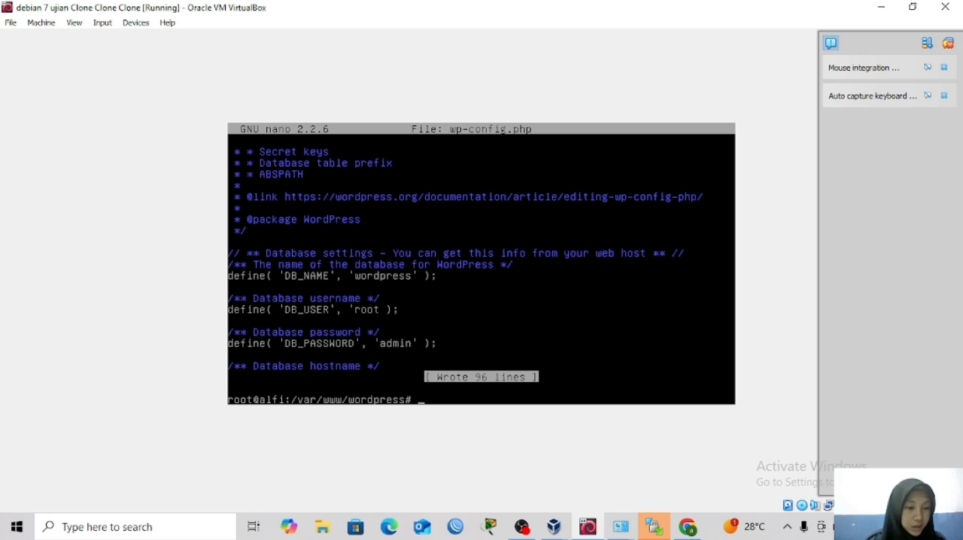
Change to the /var/www directory and list its contents with ls.
{"action": "type", "text": "cd"}
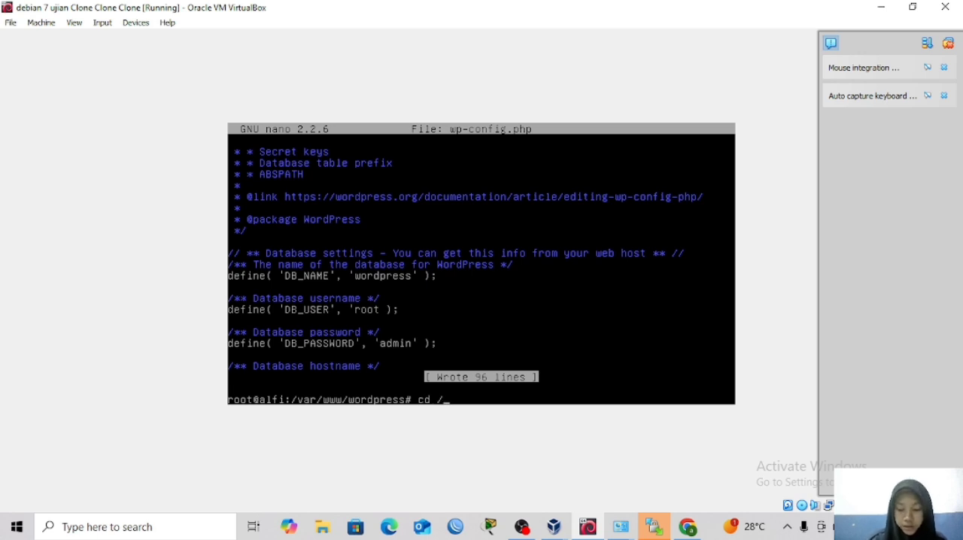
{"action": "type", "text": " /var/"}
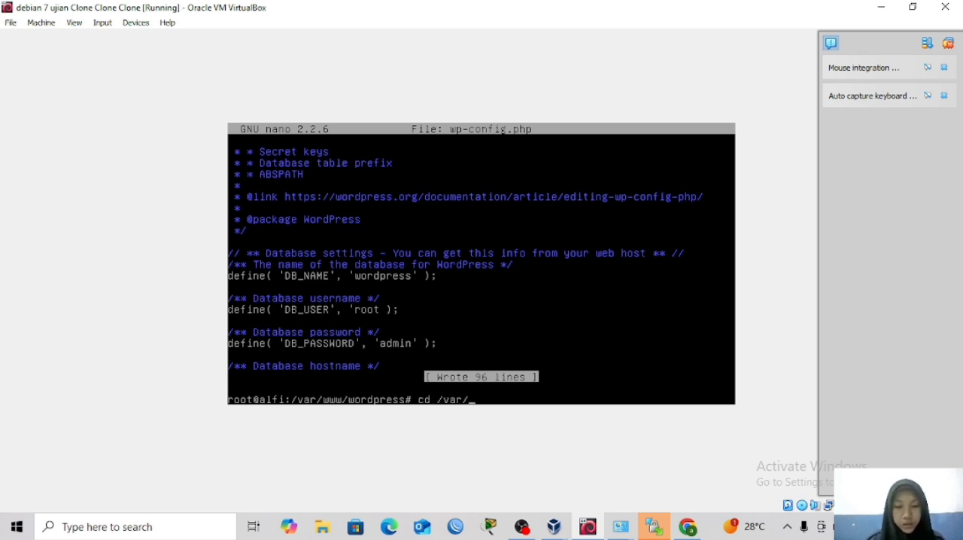
{"action": "type", "text": "www/"}
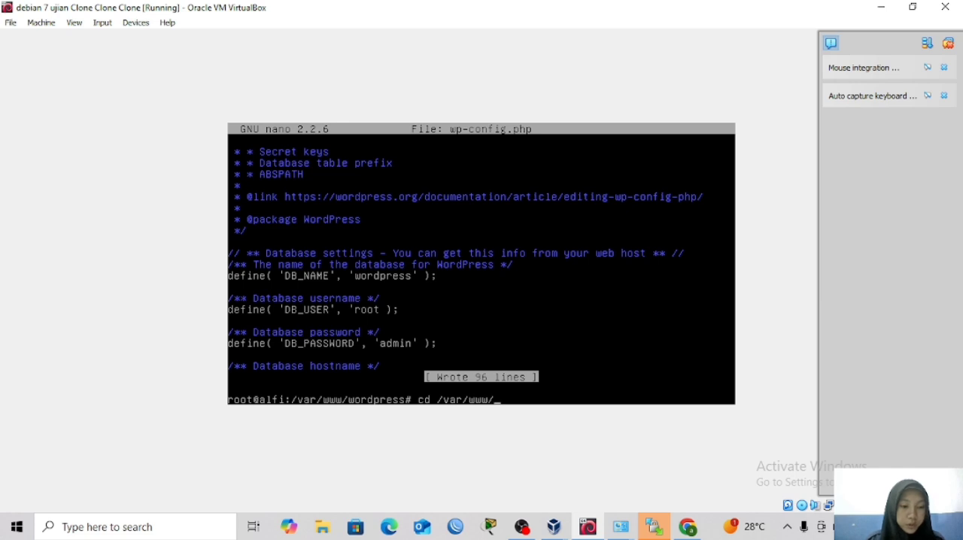
{"action": "key", "text": "Return"}
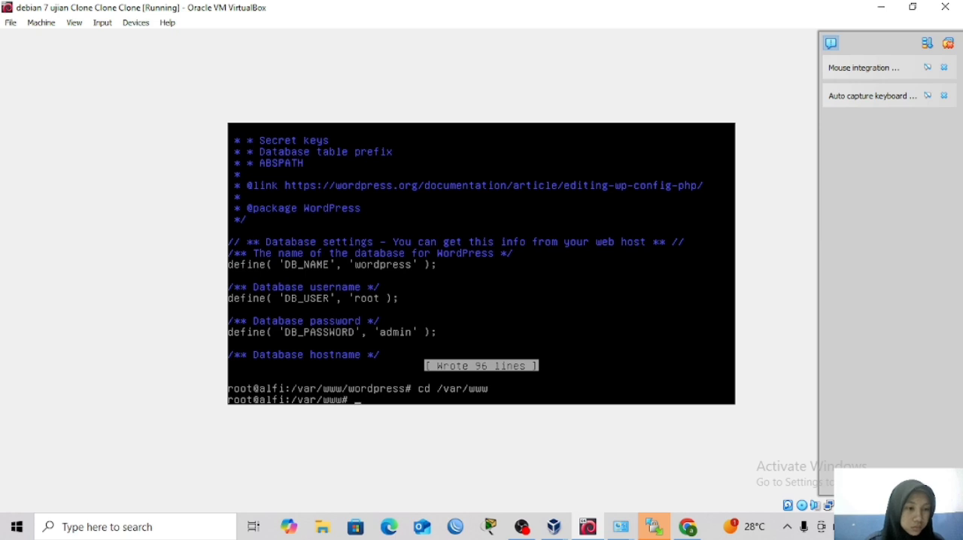
{"action": "type", "text": "ls"}
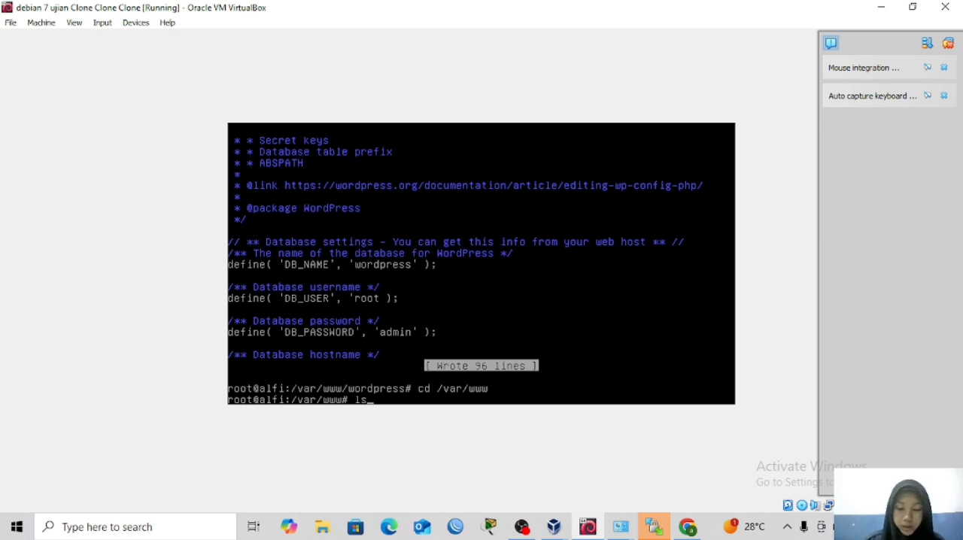
{"action": "key", "text": "Return"}
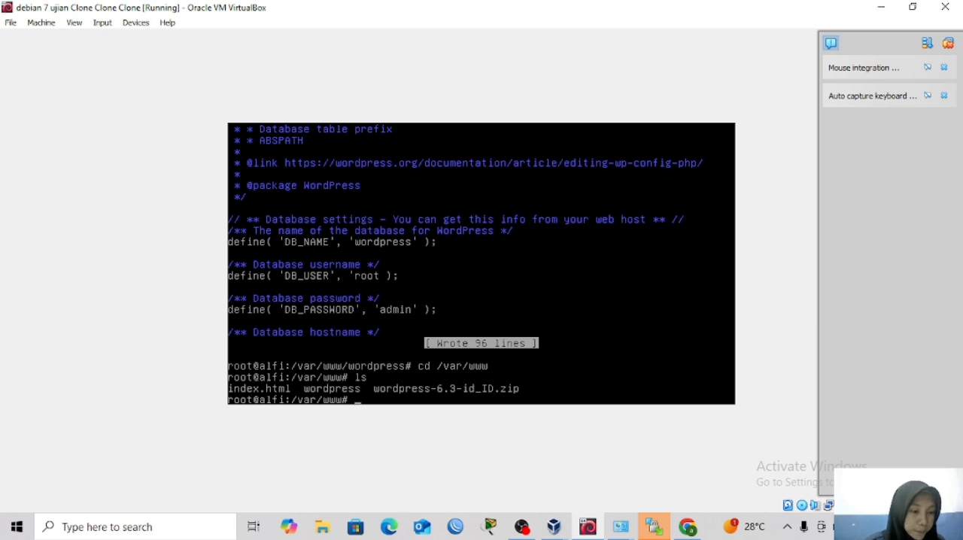
Change into the /fileftp directory.
{"action": "type", "text": "cd /"}
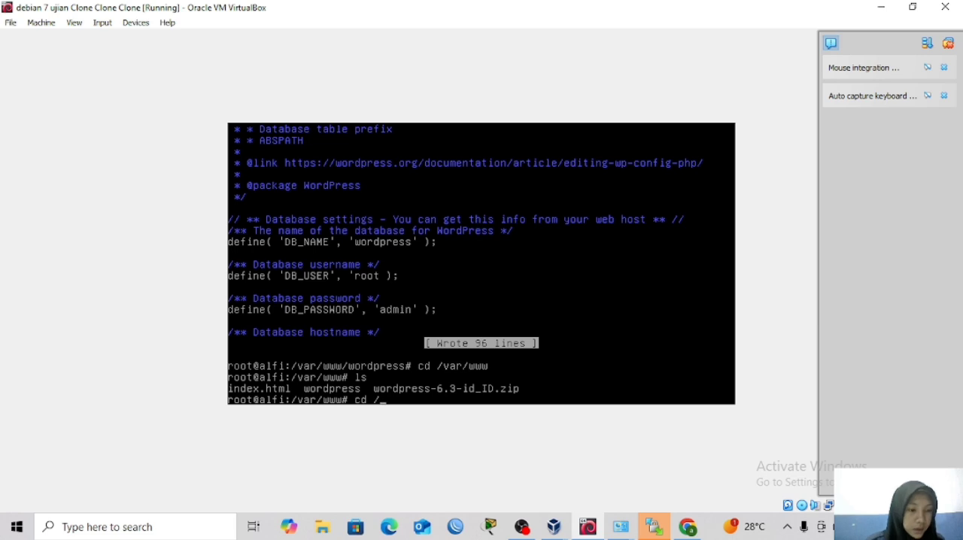
{"action": "type", "text": "f"}
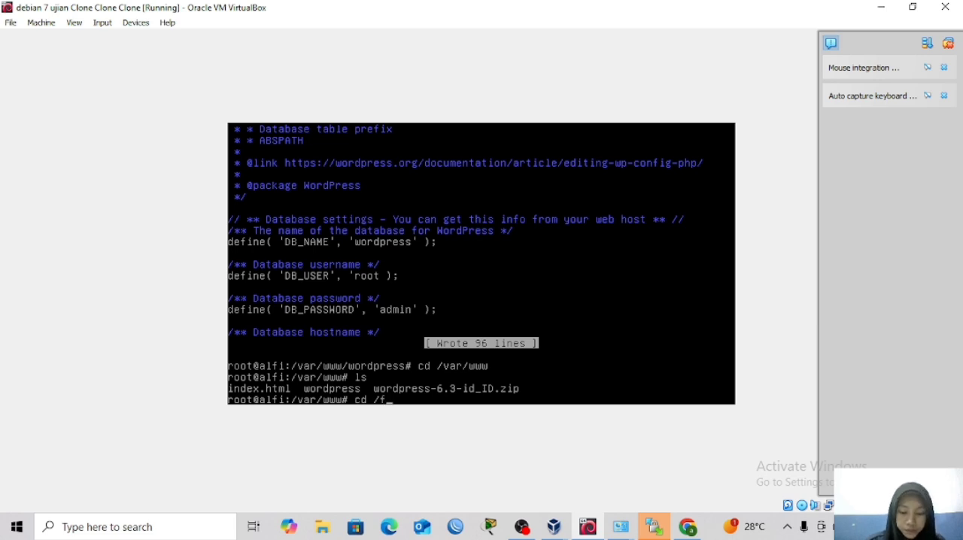
{"action": "type", "text": "ileftp"}
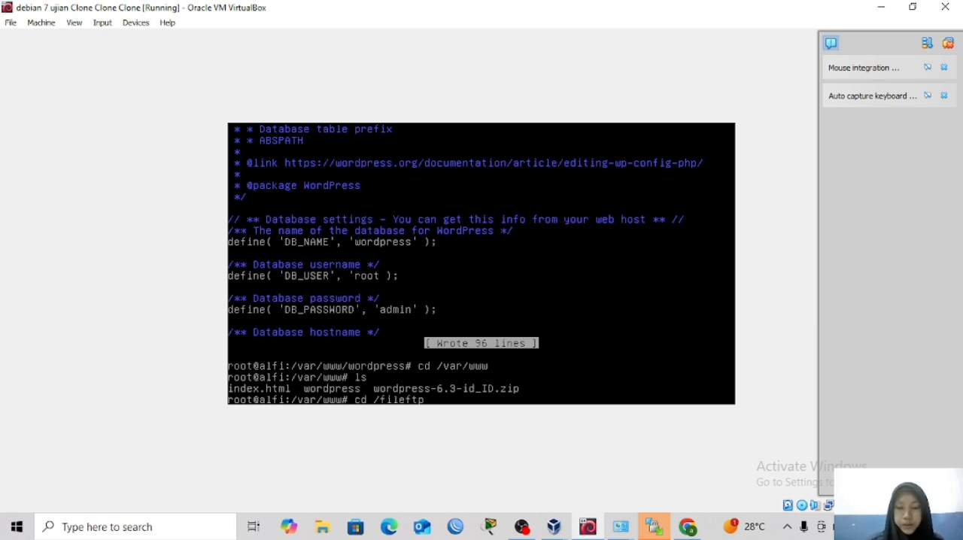
{"action": "key", "text": "Return"}
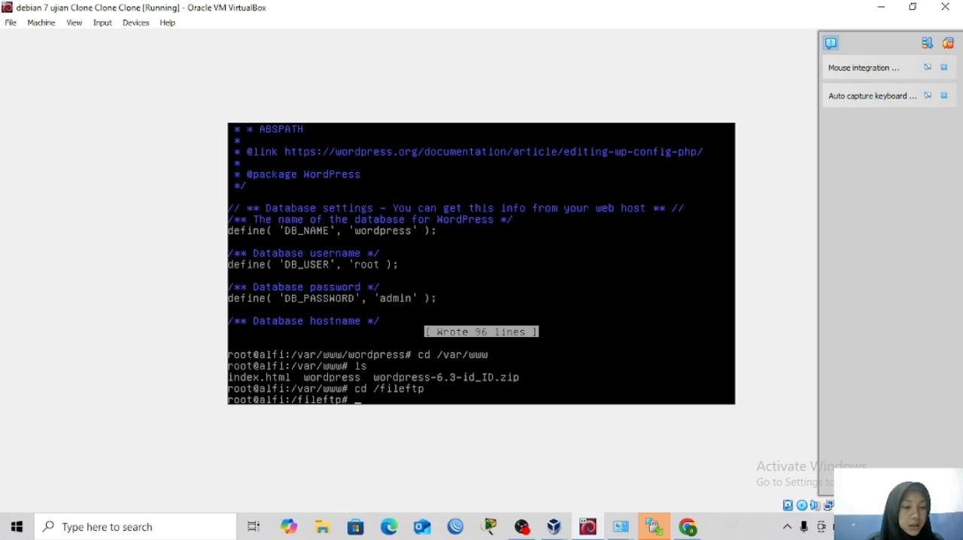
List the contents of the /fileftp directory with ls.
{"action": "type", "text": "ls"}
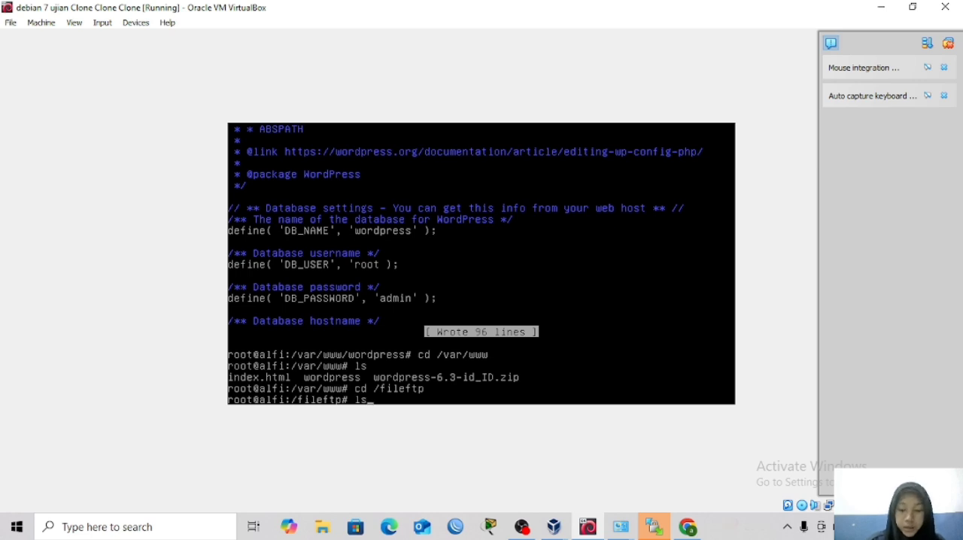
{"action": "key", "text": "Return"}
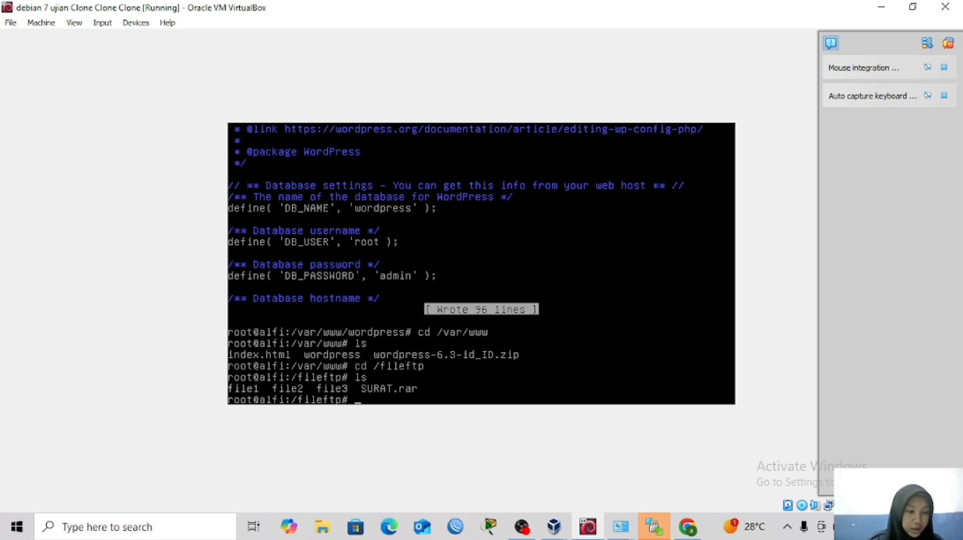
{"action": "type", "text": "cd"}
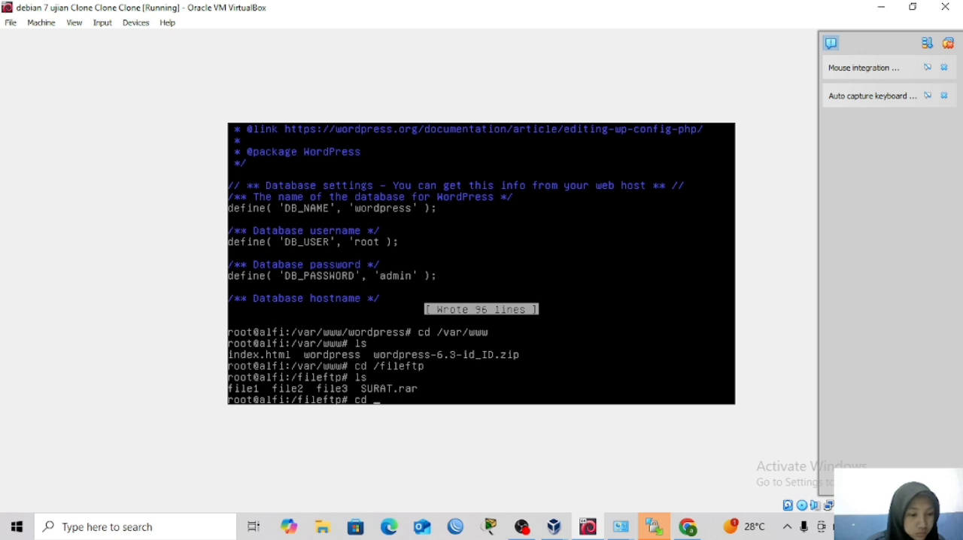
{"action": "key", "text": "BackSpace"}
{"action": "key", "text": "BackSpace"}
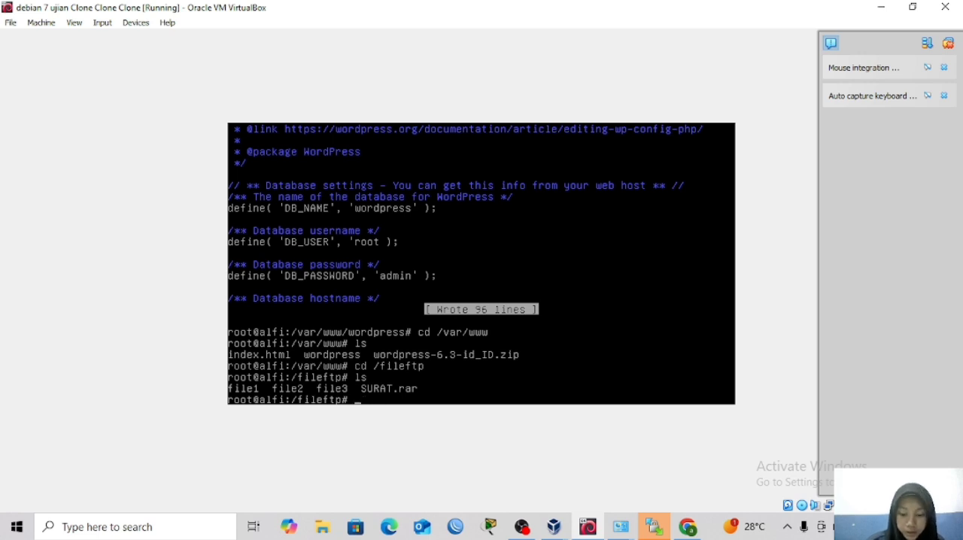
Move SURAT.rar from /fileftp to /var/www with the mv command.
{"action": "type", "text": "mv"}
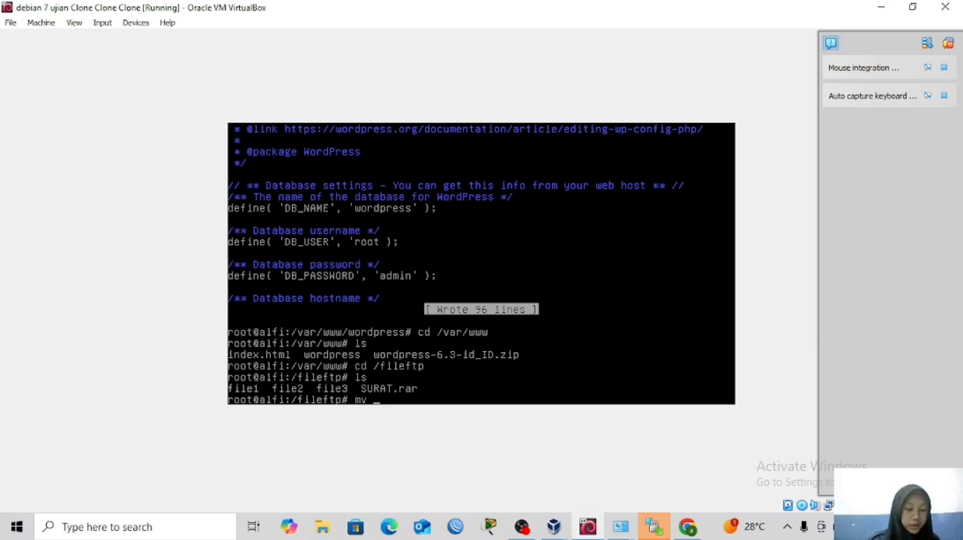
{"action": "type", "text": "SU"}
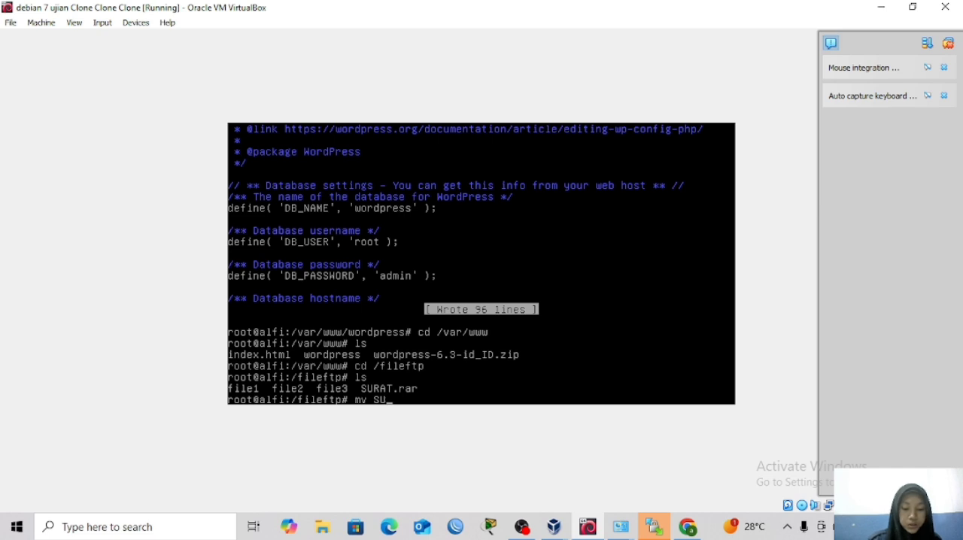
{"action": "type", "text": "RAT."}
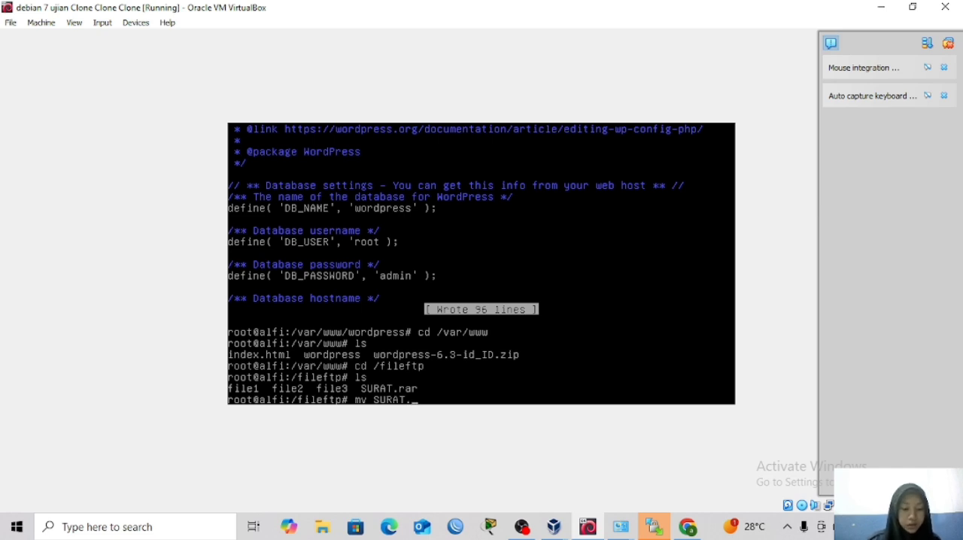
{"action": "type", "text": "rar"}
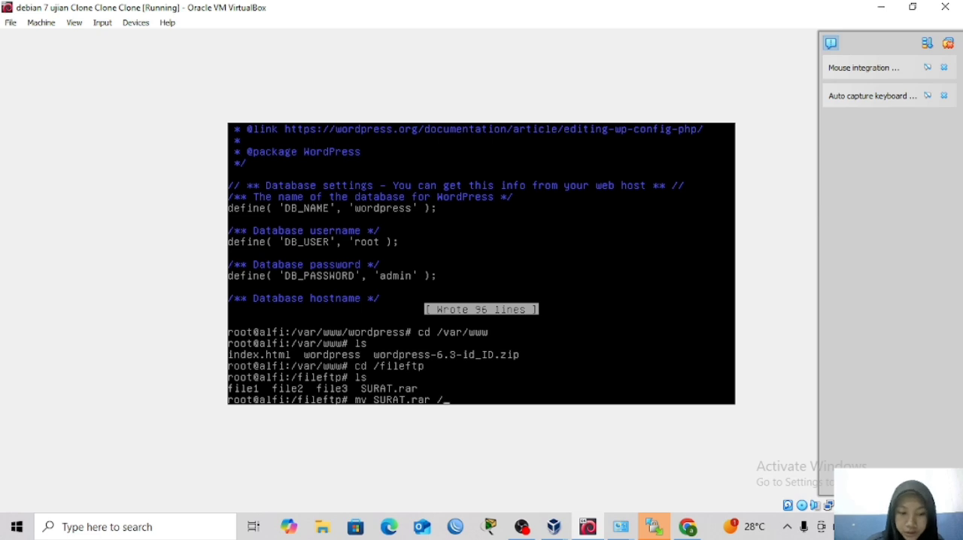
{"action": "type", "text": " /v"}
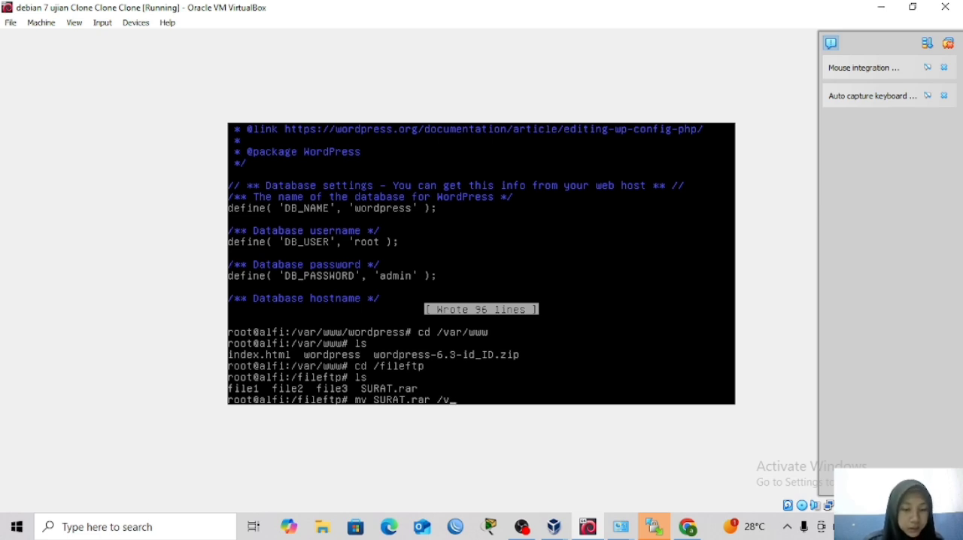
{"action": "type", "text": "ar/"}
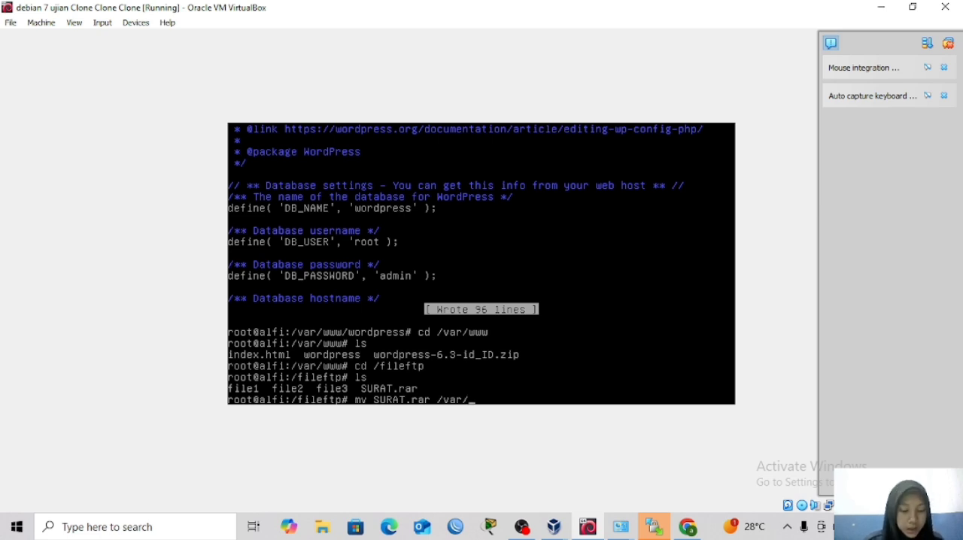
{"action": "type", "text": "www/"}
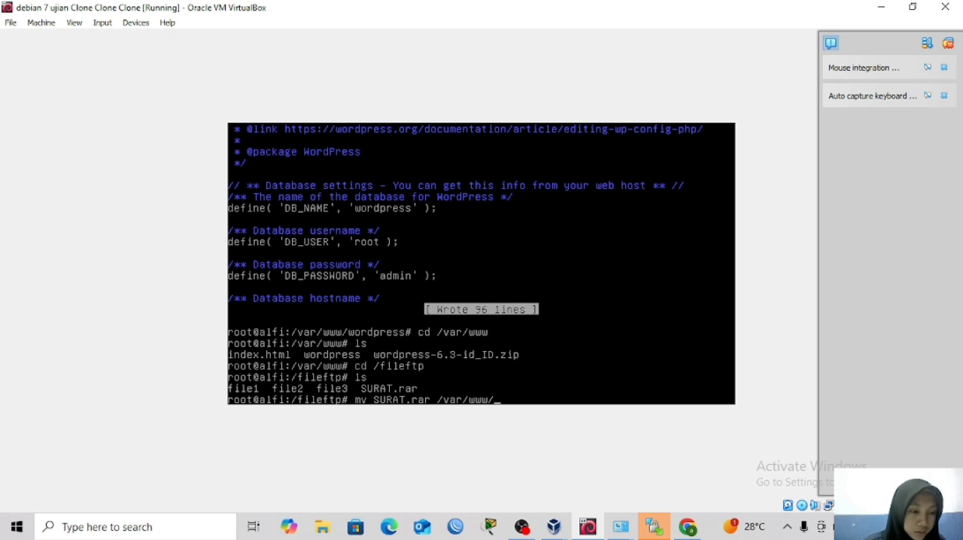
{"action": "key", "text": "BackSpace"}
{"action": "key", "text": "Return"}
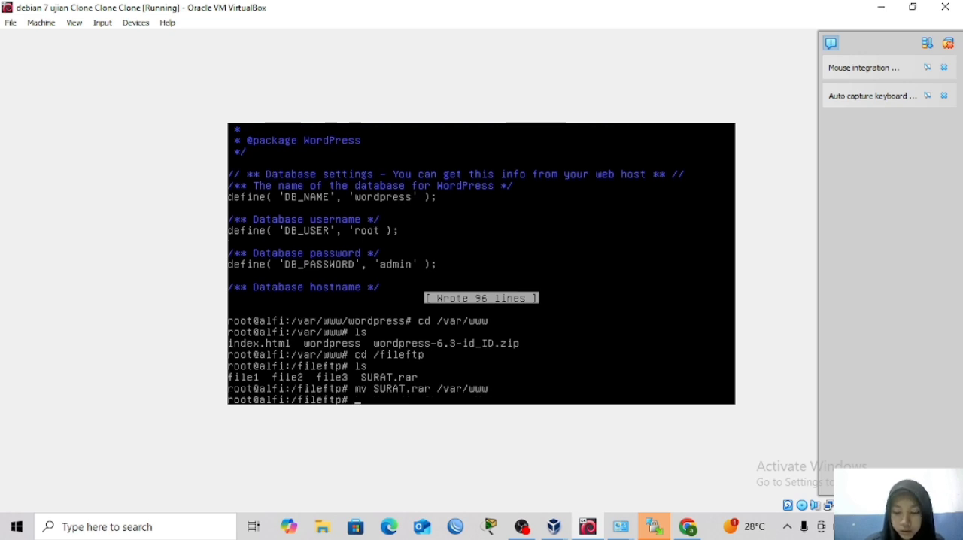
Change to the /var/www directory and list its contents with ls.
{"action": "type", "text": "cs"}
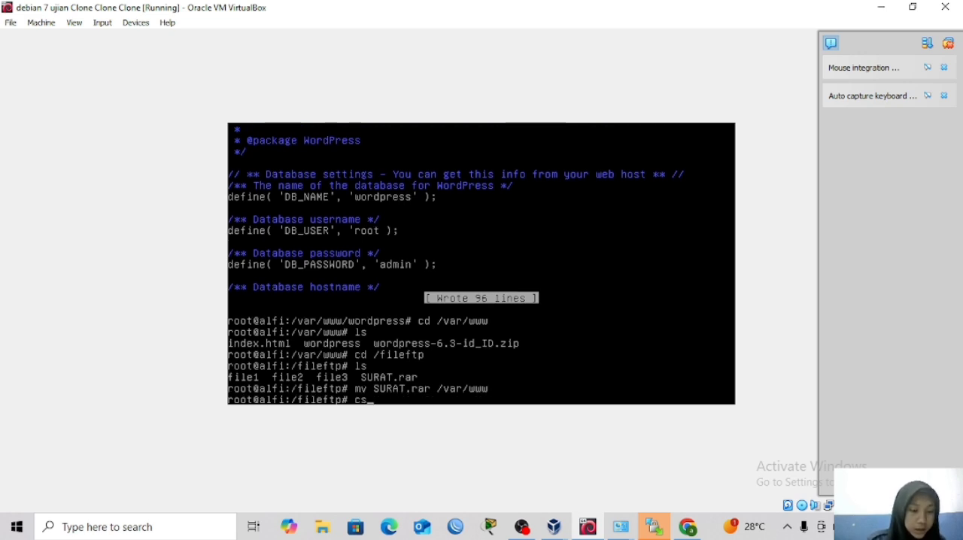
{"action": "key", "text": "BackSpace"}
{"action": "type", "text": "d "}
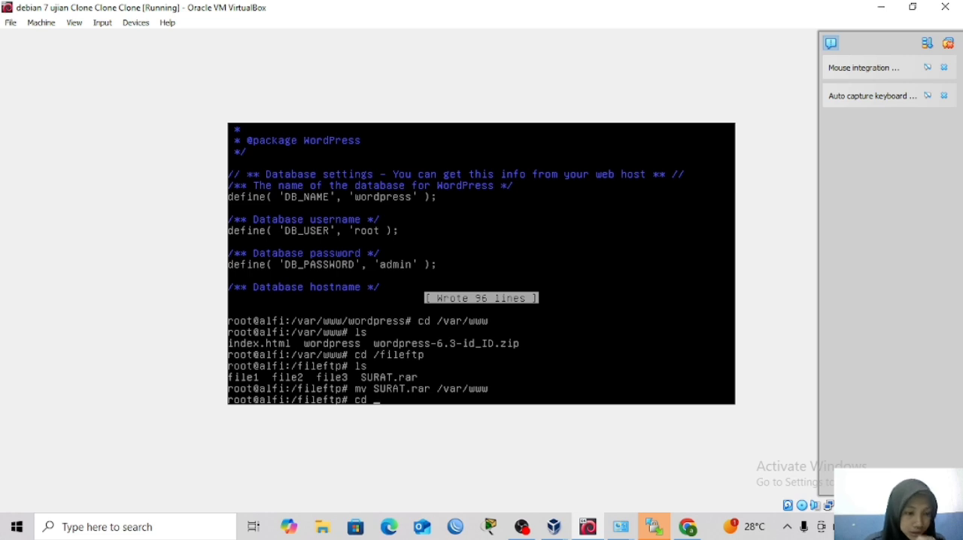
{"action": "type", "text": "/"}
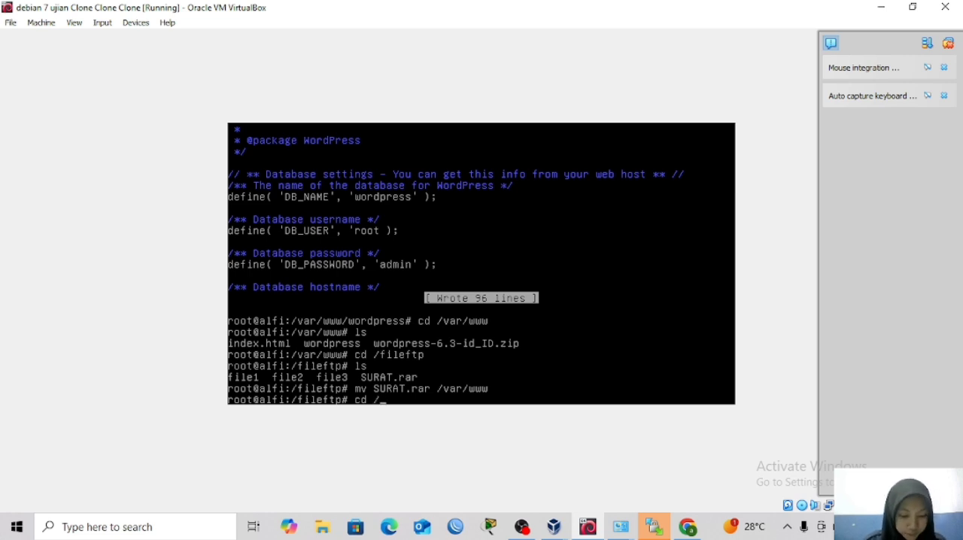
{"action": "type", "text": "var/www"}
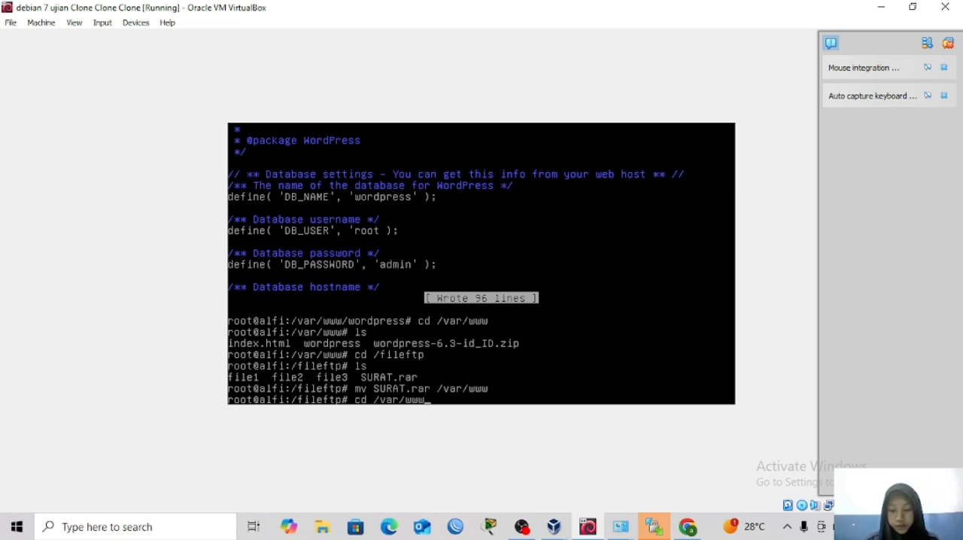
{"action": "key", "text": "Return"}
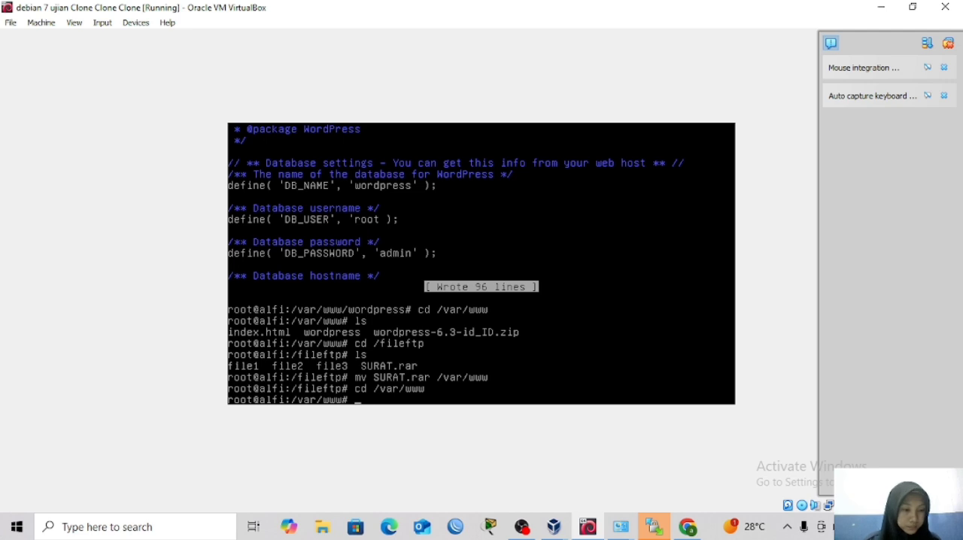
{"action": "type", "text": "ls"}
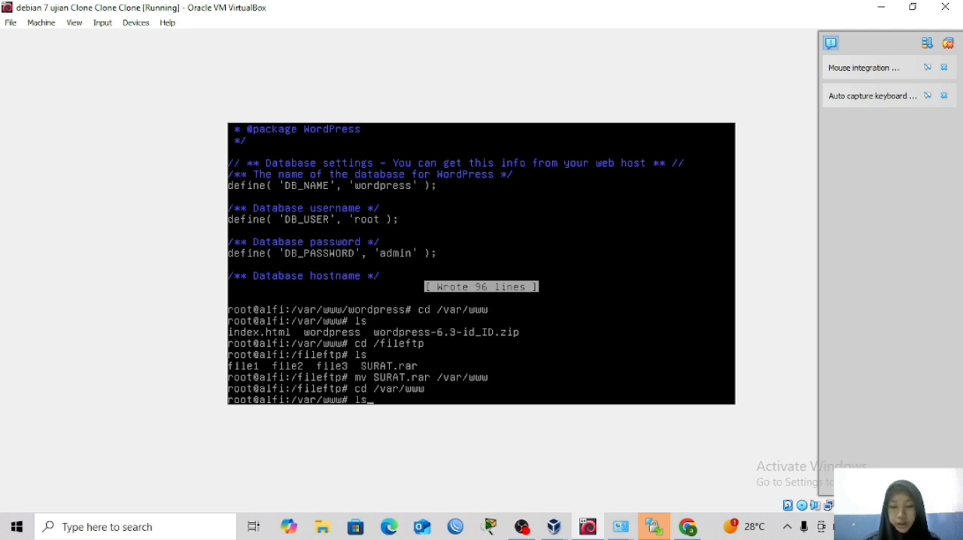
{"action": "key", "text": "Return"}
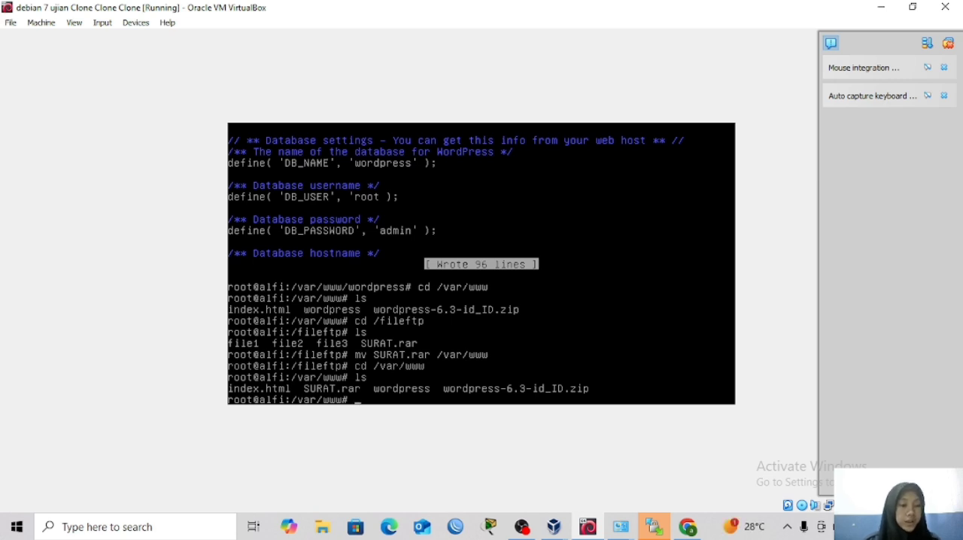
Install the unzip package with apt-get and list the contents of /var/www again.
{"action": "type", "text": "apt"}
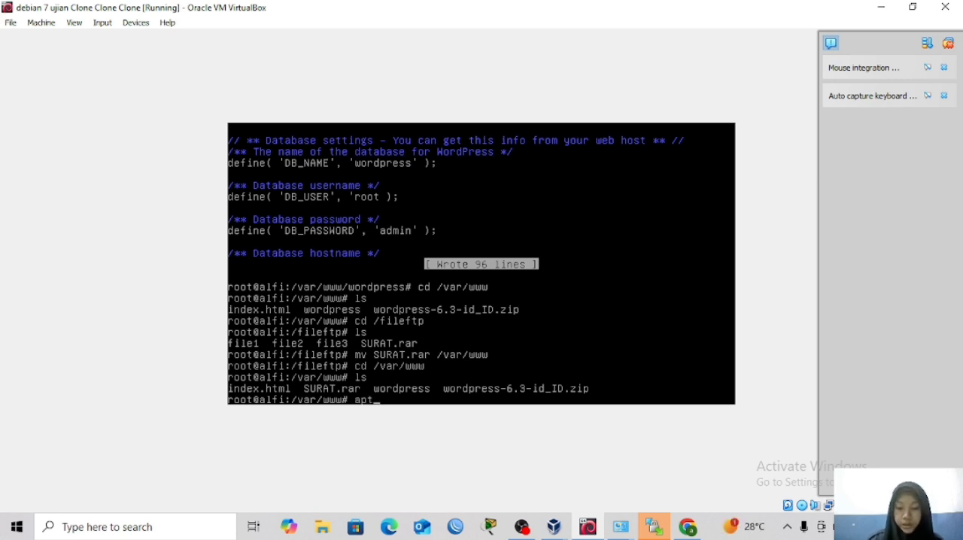
{"action": "type", "text": "-gry"}
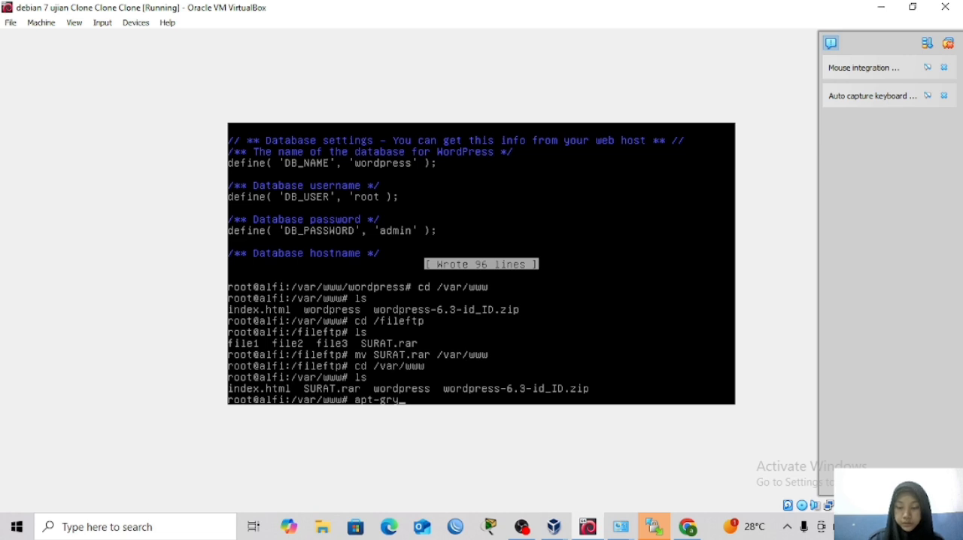
{"action": "key", "text": "BackSpace"}
{"action": "key", "text": "BackSpace"}
{"action": "type", "text": "t "}
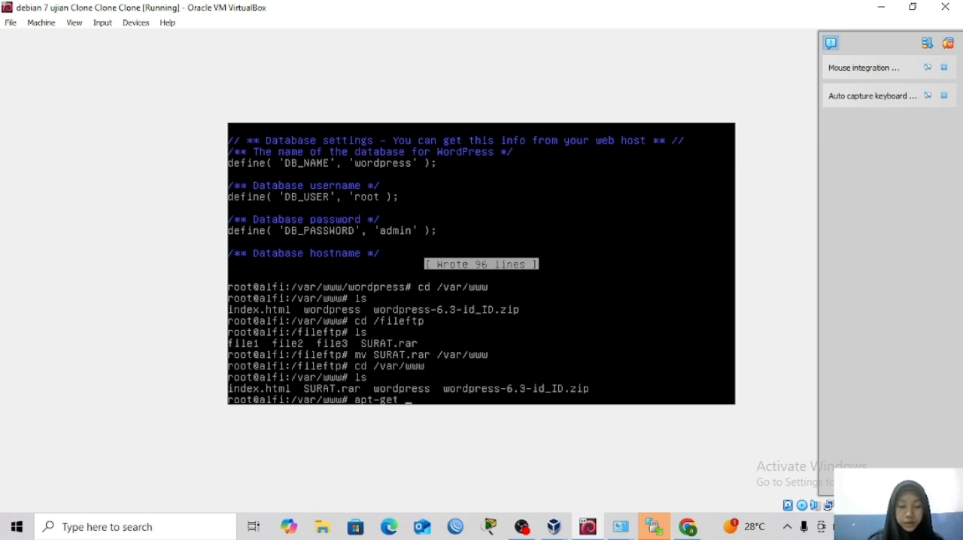
{"action": "type", "text": "install unzip"}
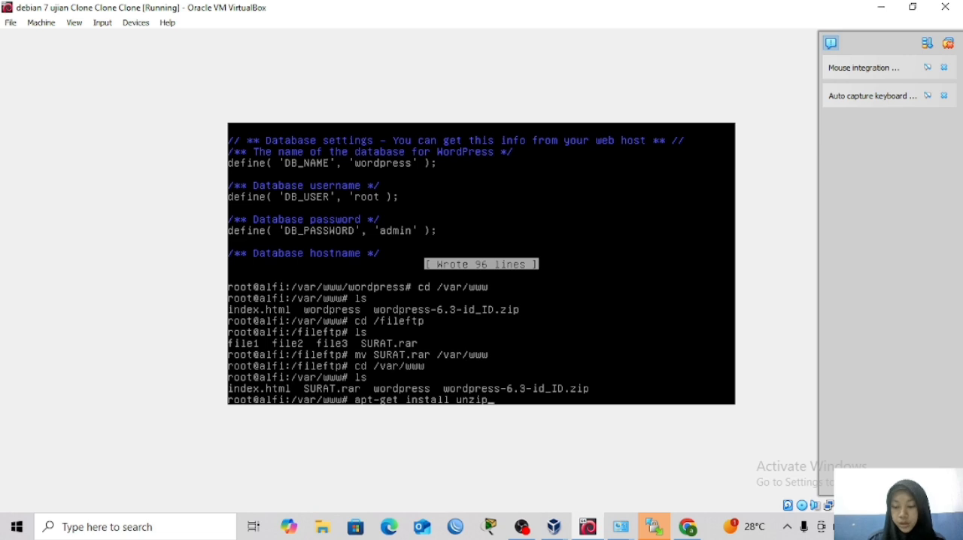
{"action": "key", "text": "Return"}
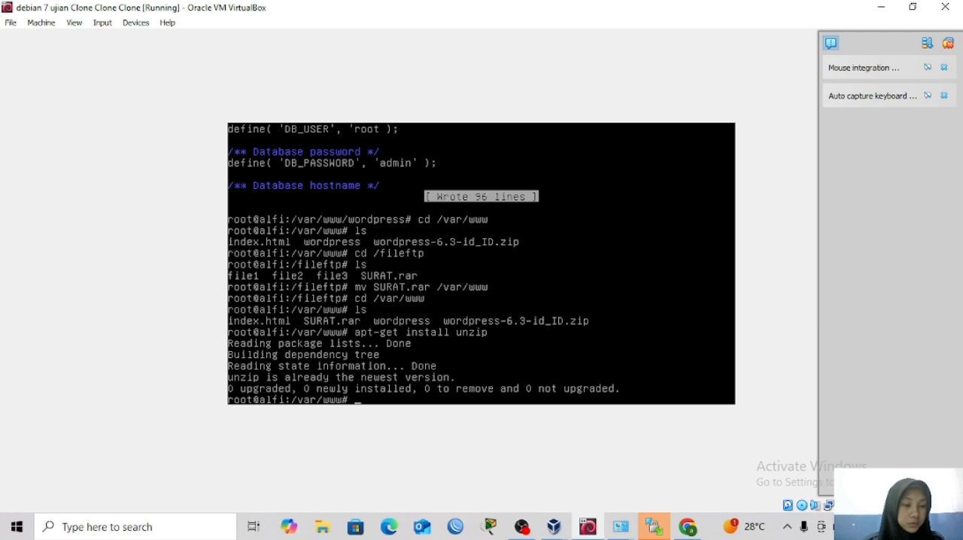
{"action": "type", "text": "ls"}
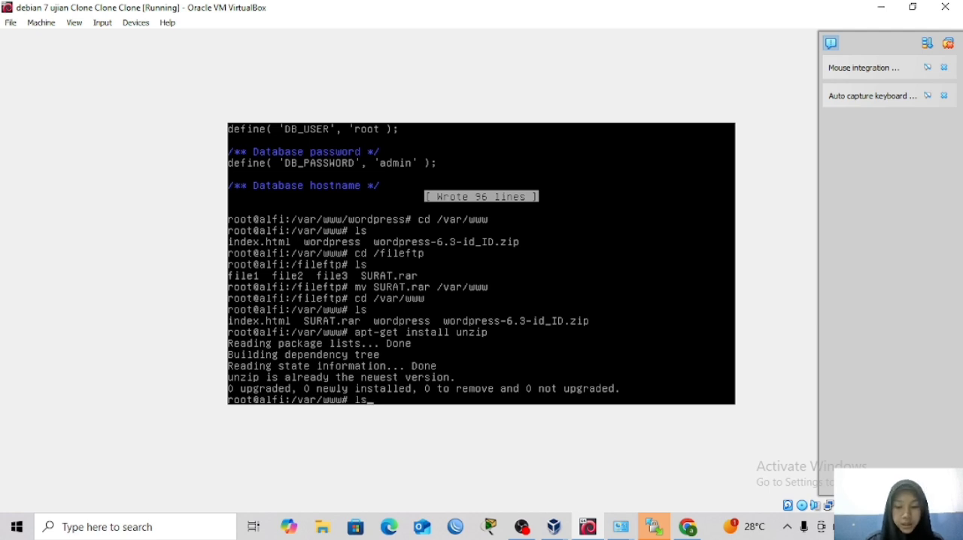
{"action": "key", "text": "Return"}
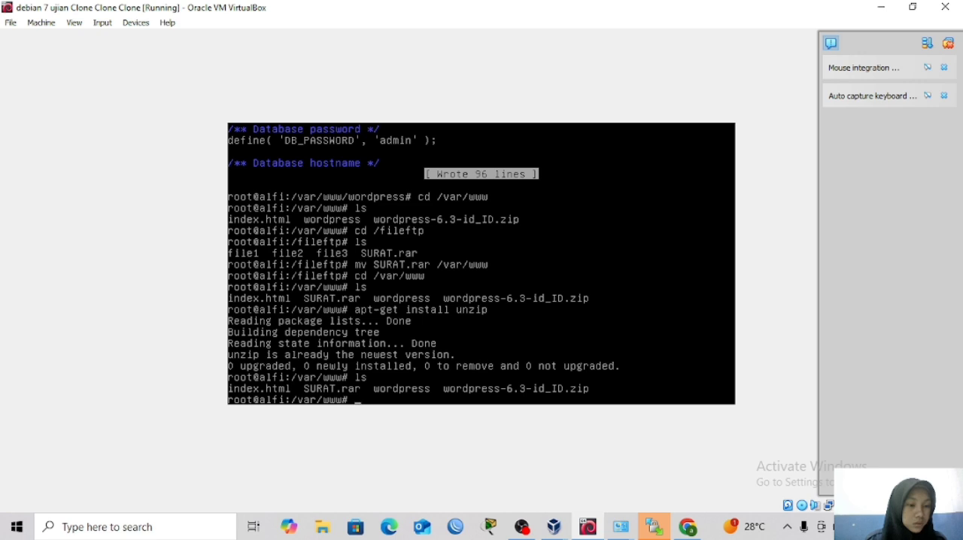
{"action": "type", "text": "apt"}
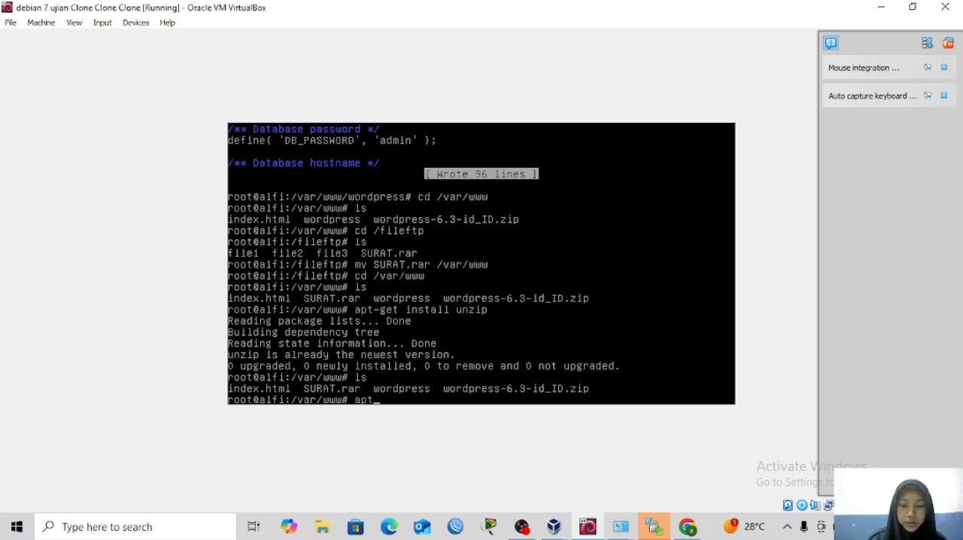
{"action": "type", "text": "-g"}
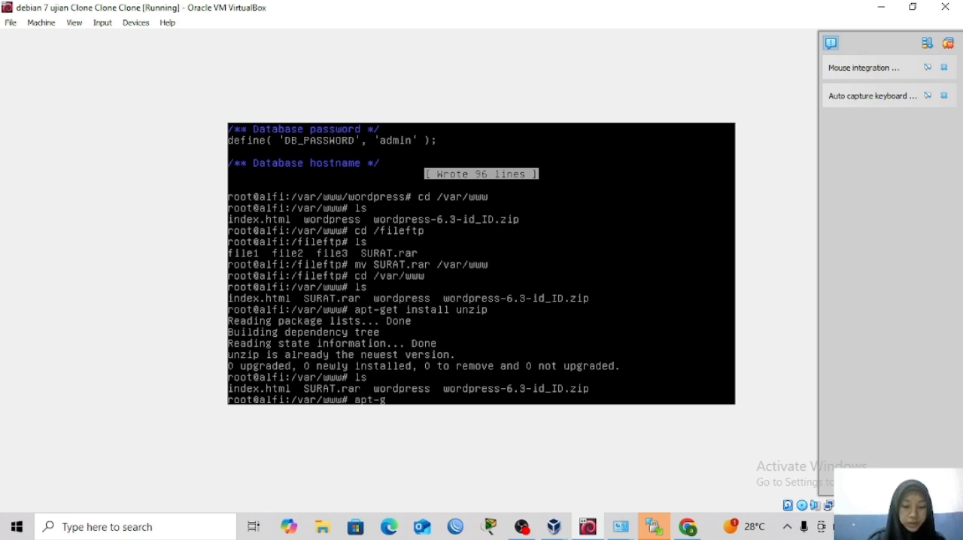
{"action": "type", "text": "et ins"}
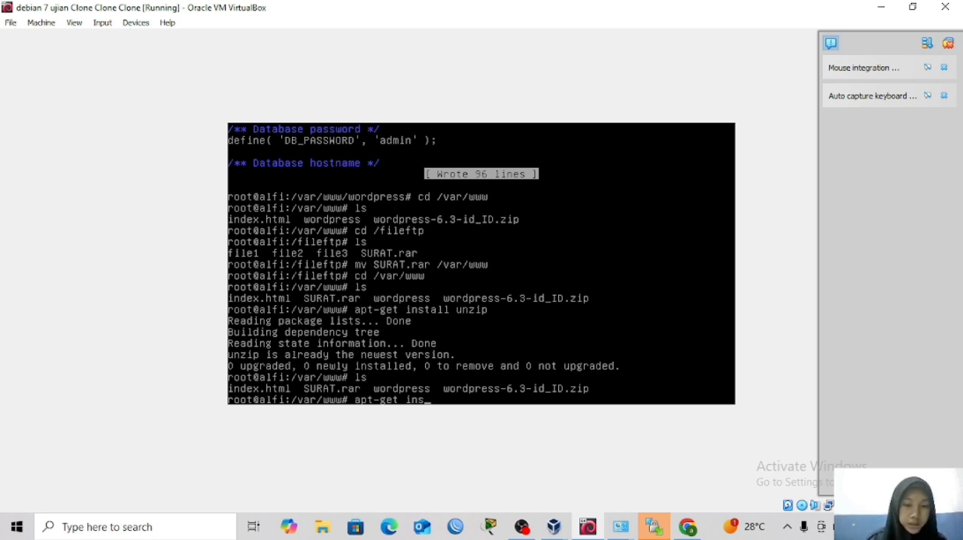
{"action": "key", "text": "BackSpace"}
{"action": "key", "text": "BackSpace"}
{"action": "key", "text": "BackSpace"}
{"action": "key", "text": "BackSpace"}
{"action": "key", "text": "BackSpace"}
{"action": "key", "text": "BackSpace"}
{"action": "key", "text": "BackSpace"}
{"action": "key", "text": "BackSpace"}
{"action": "key", "text": "BackSpace"}
{"action": "key", "text": "BackSpace"}
{"action": "key", "text": "BackSpace"}
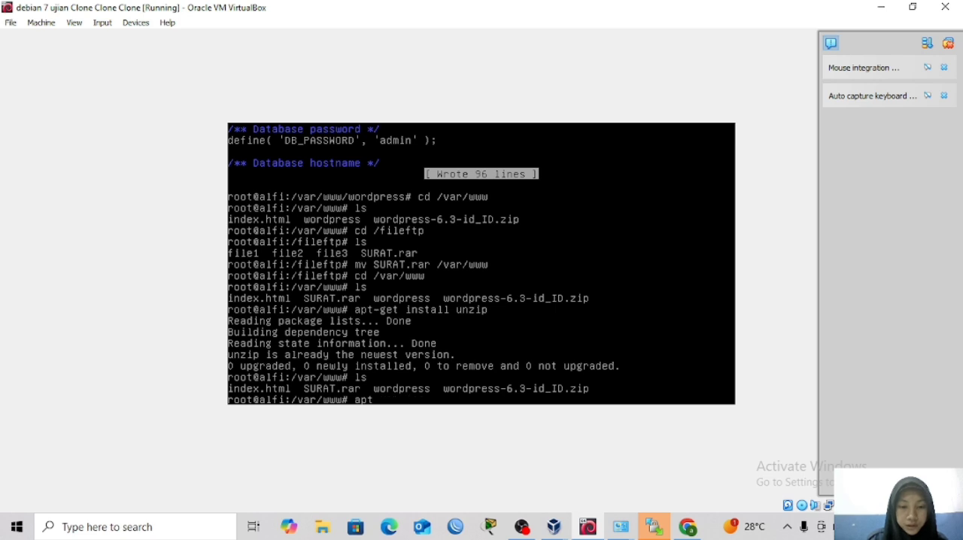
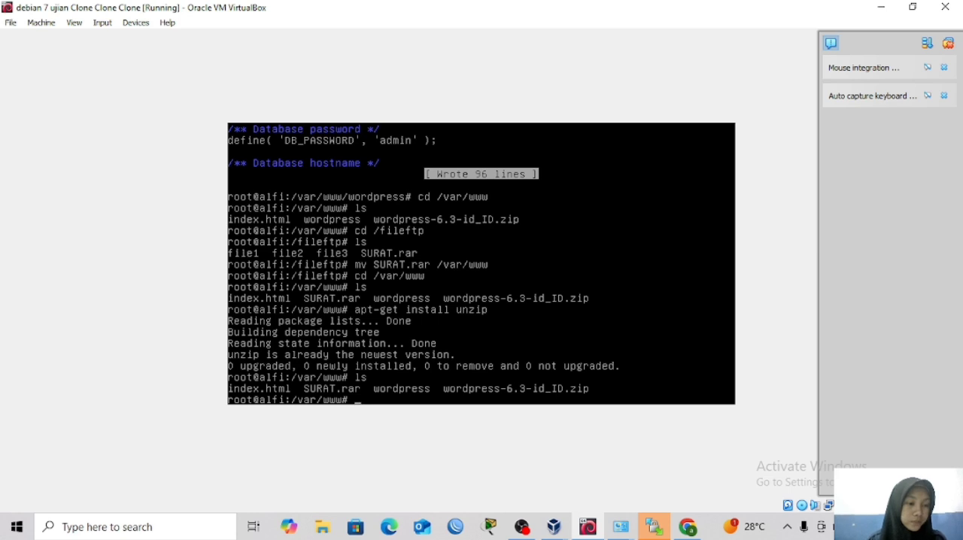
Log in to MySQL as root with mysql -u root -p and enter the account password.
{"action": "type", "text": "mys"}
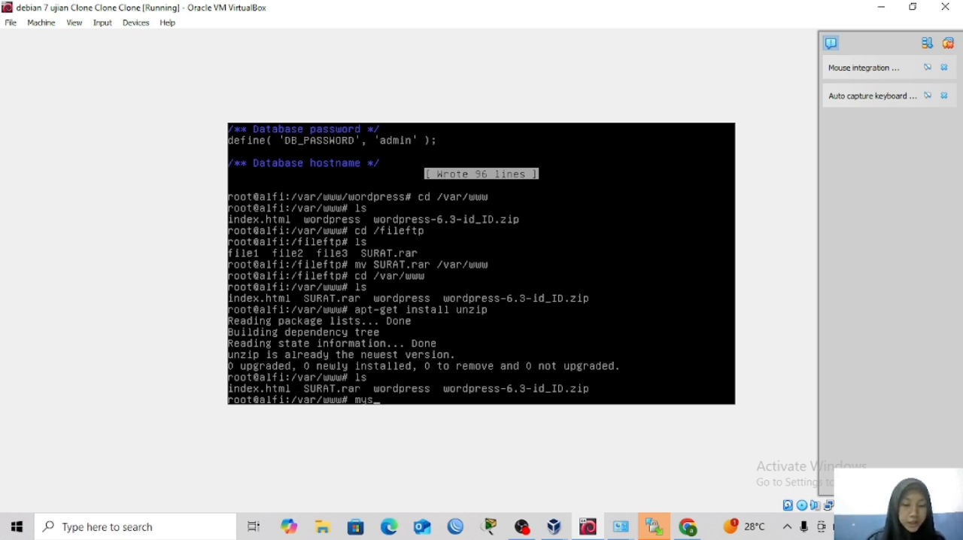
{"action": "type", "text": "ql"}
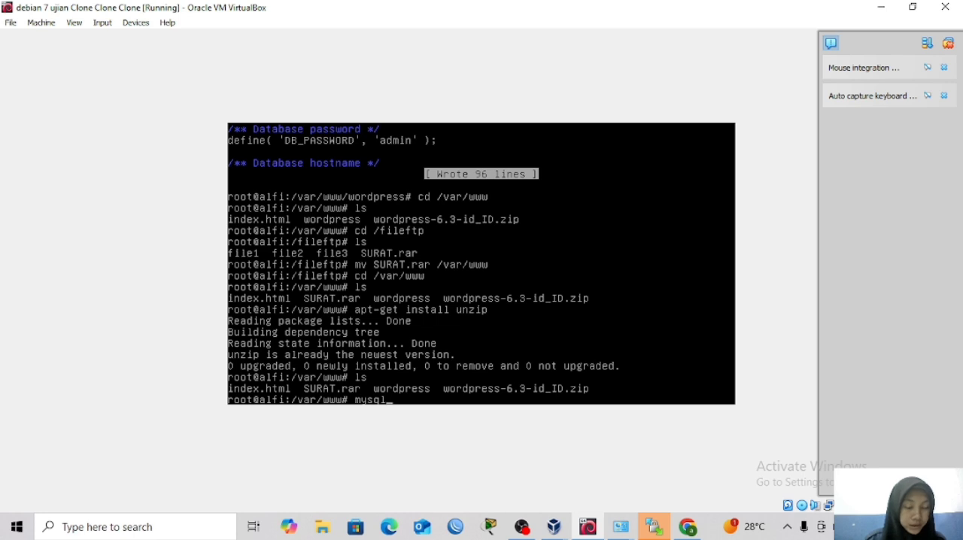
{"action": "type", "text": " -u"}
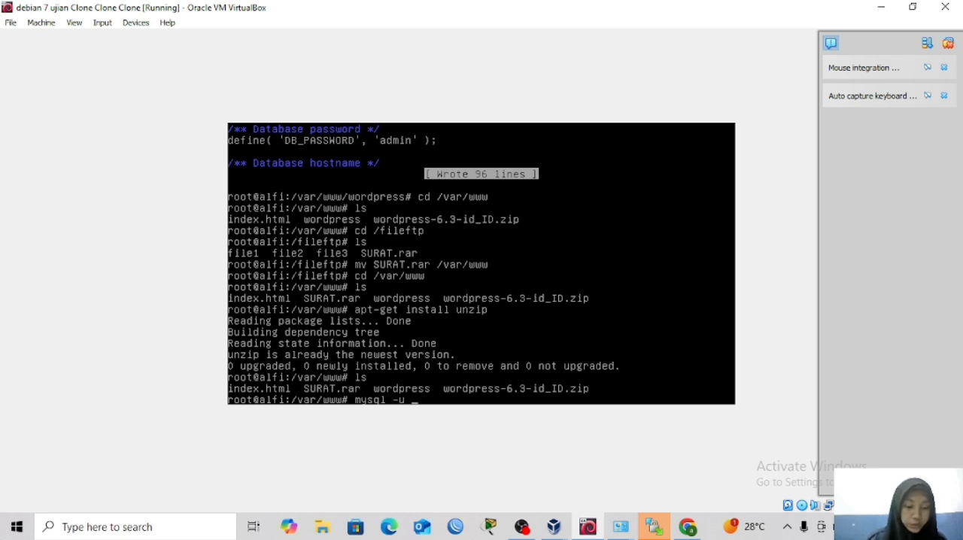
{"action": "type", "text": " root"}
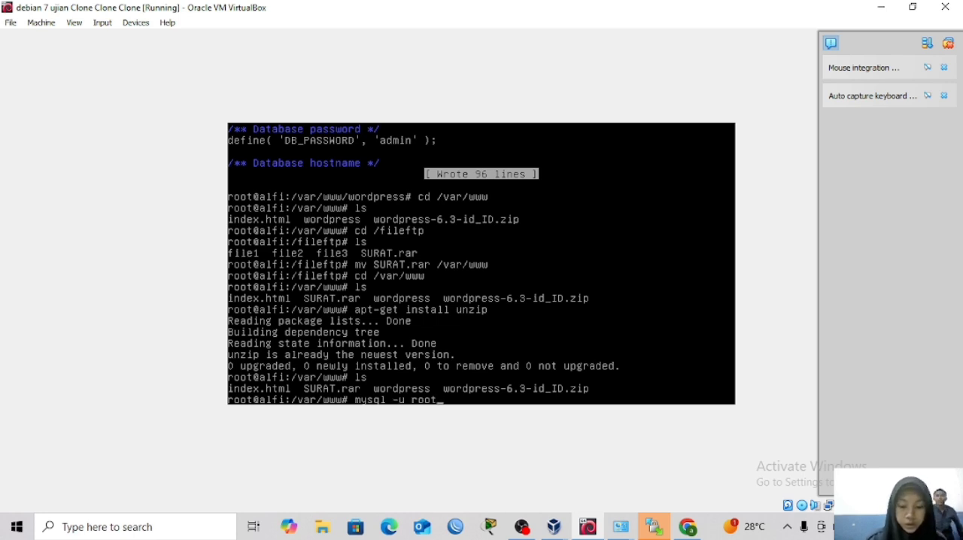
{"action": "type", "text": " -p"}
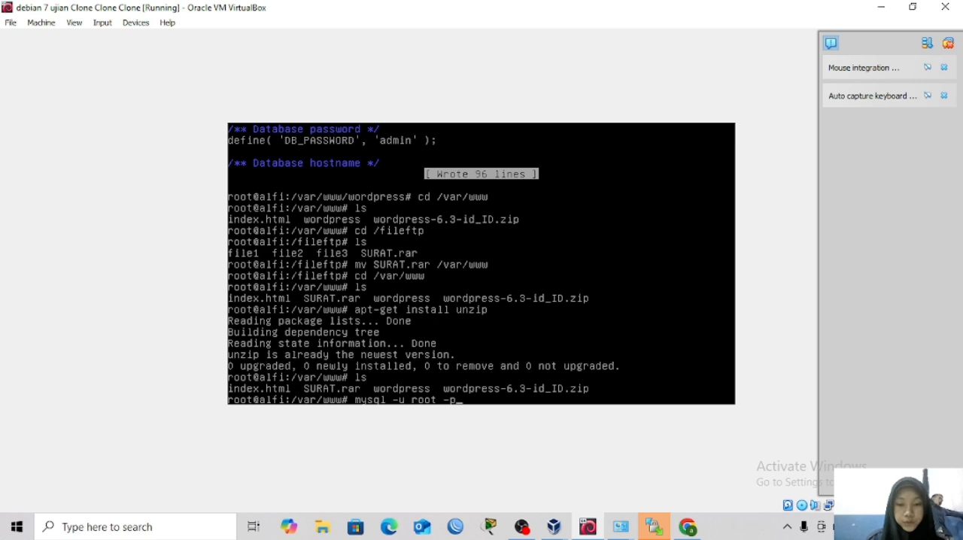
{"action": "key", "text": "Return"}
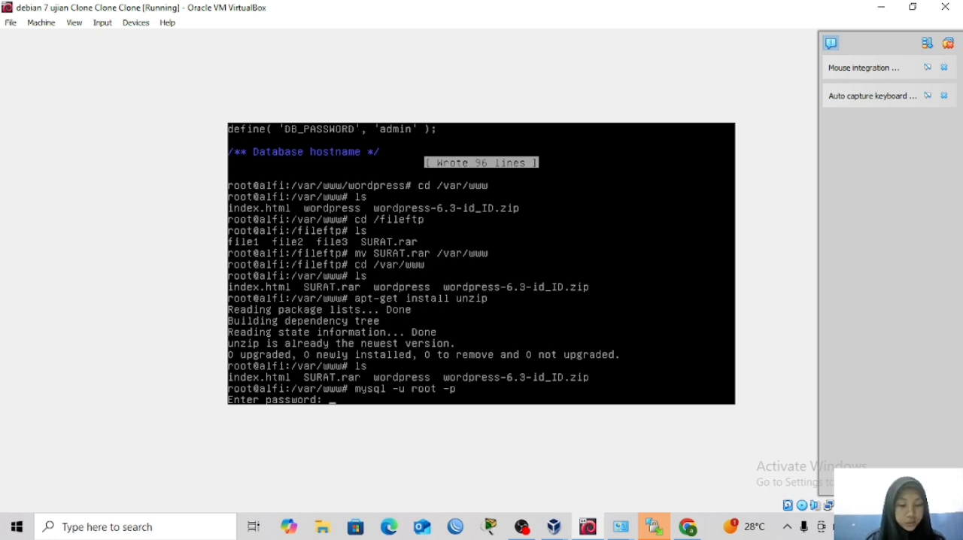
{"action": "key", "text": "Return"}
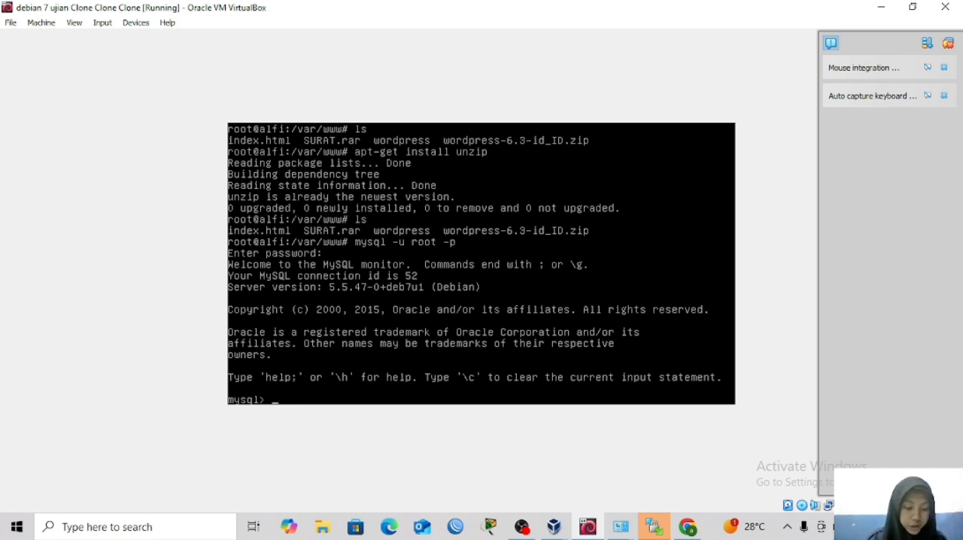
{"action": "type", "text": "show"}
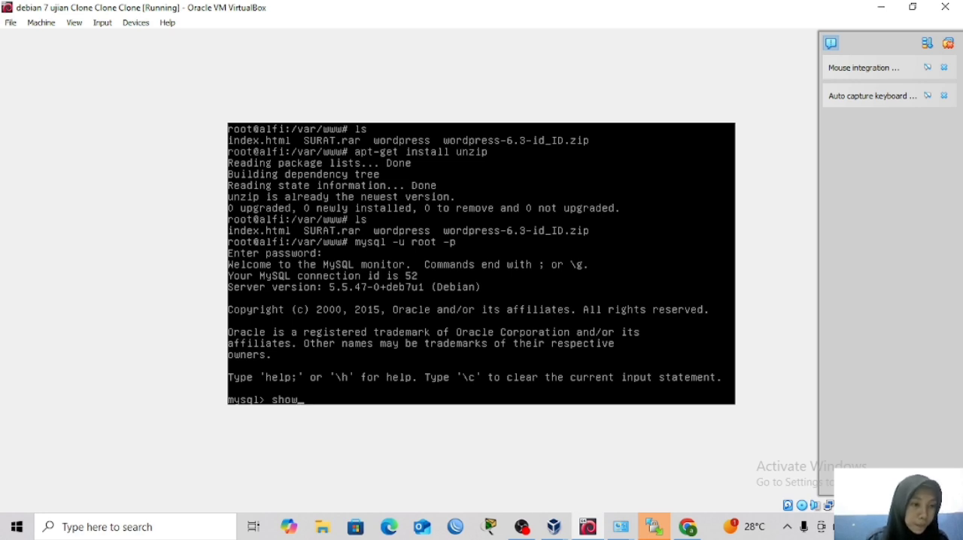
{"action": "key", "text": "BackSpace"}
{"action": "key", "text": "BackSpace"}
{"action": "key", "text": "BackSpace"}
{"action": "key", "text": "BackSpace"}
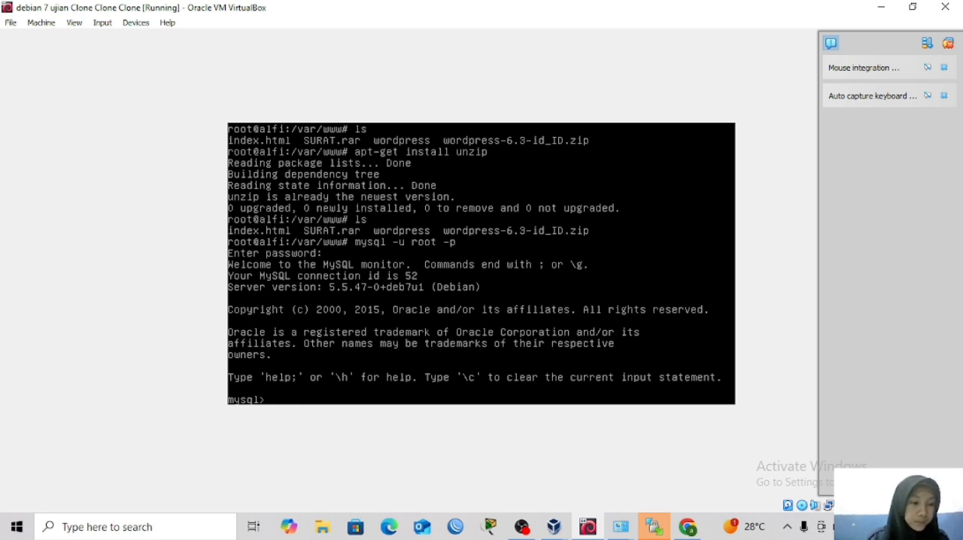
Create a MySQL database named surat with the create database statement.
{"action": "type", "text": "create"}
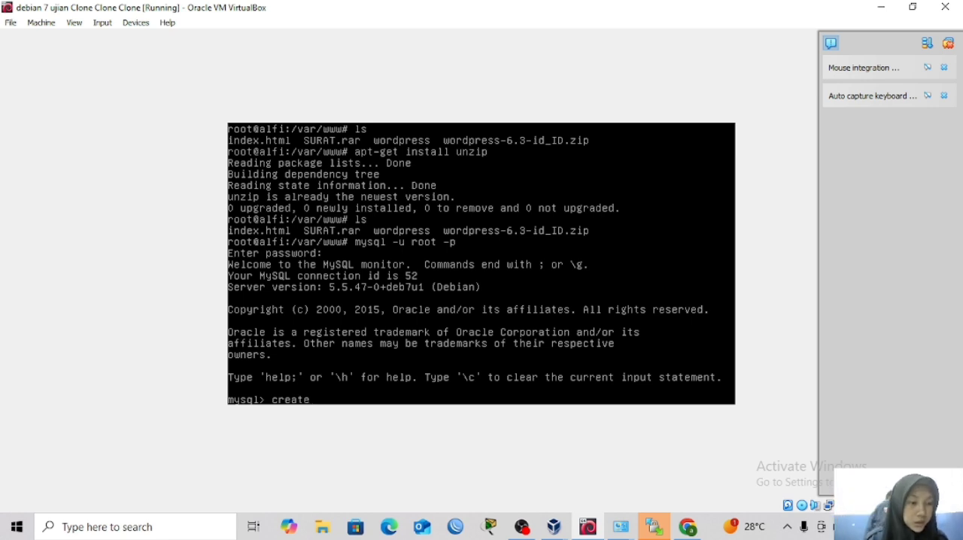
{"action": "type", "text": " f"}
{"action": "key", "text": "BackSpace"}
{"action": "type", "text": "da"}
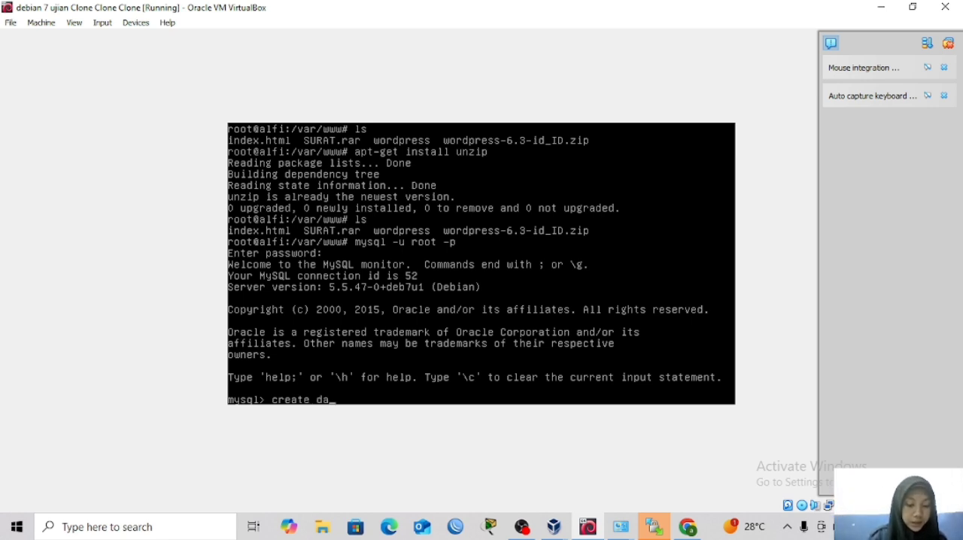
{"action": "type", "text": "tabase"}
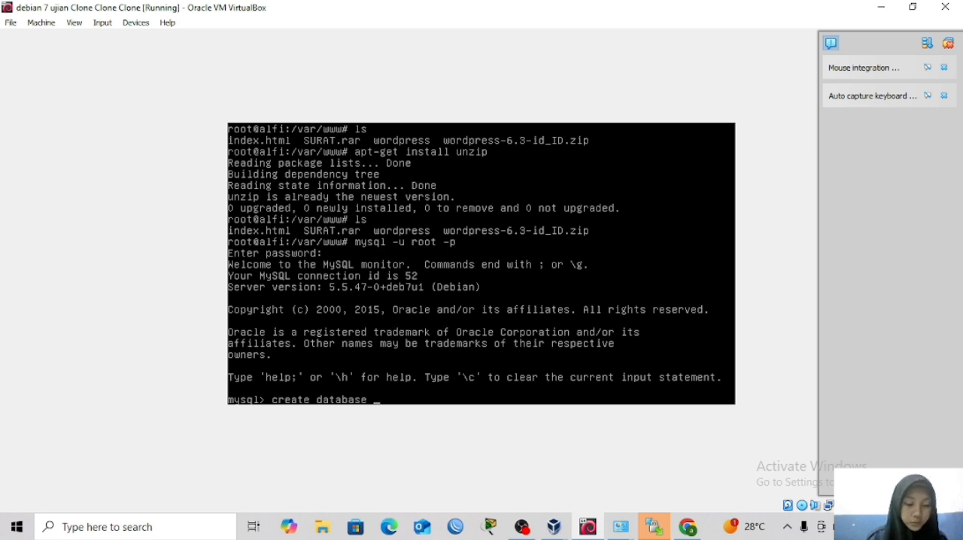
{"action": "type", "text": " surat"}
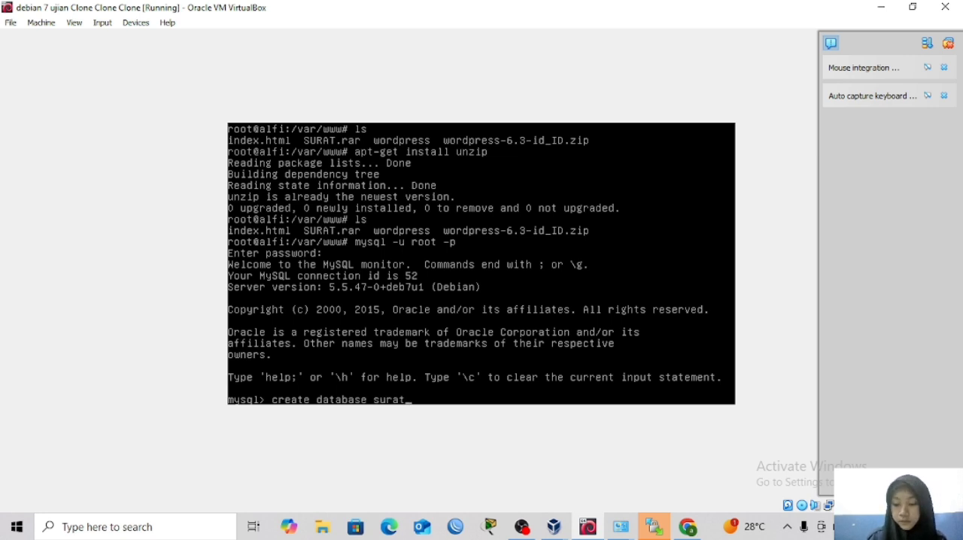
{"action": "type", "text": ";"}
{"action": "key", "text": "Return"}
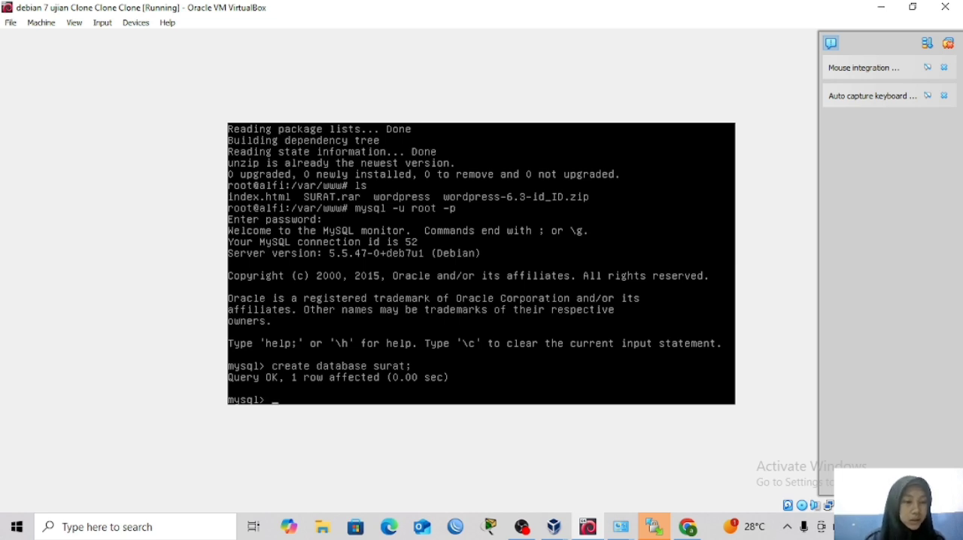
List all databases on the MySQL server with show databases.
{"action": "type", "text": "show"}
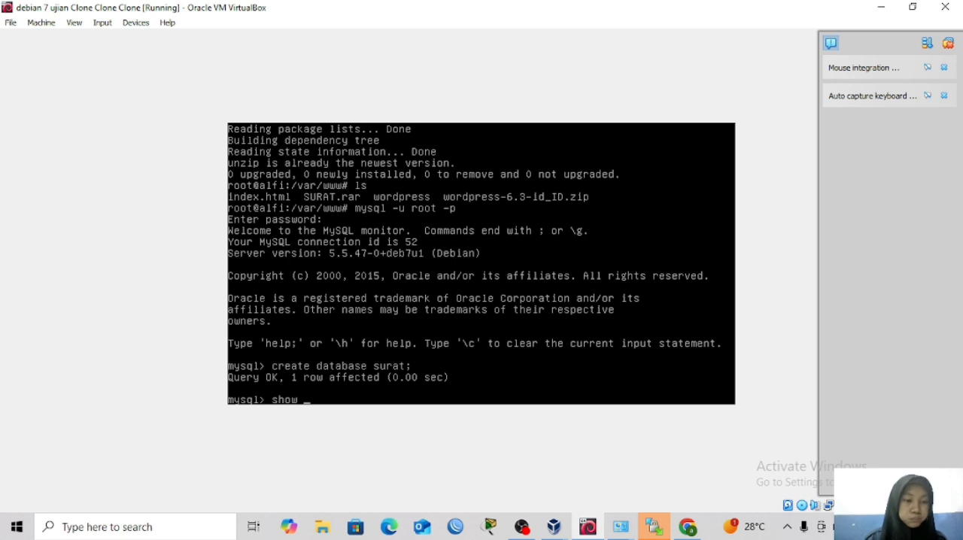
{"action": "type", "text": " datac"}
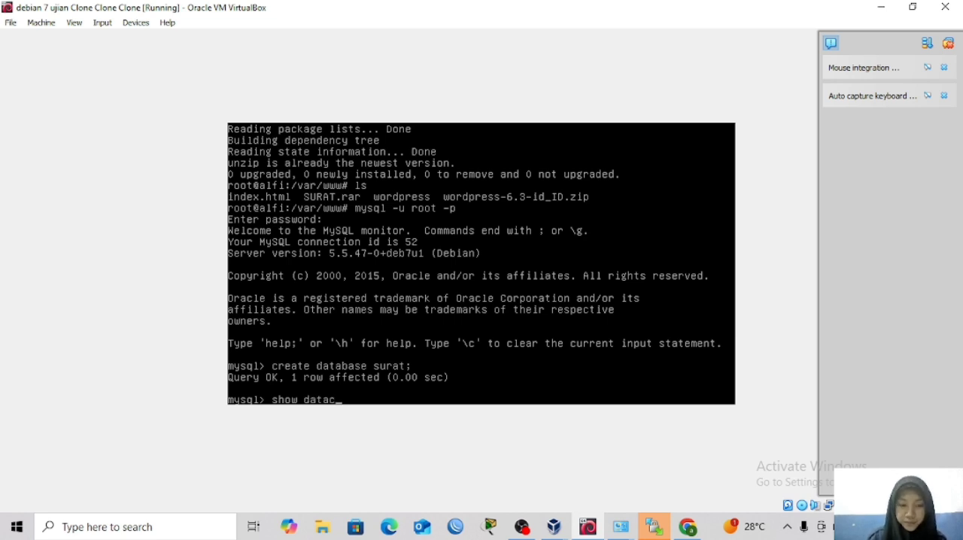
{"action": "key", "text": "BackSpace"}
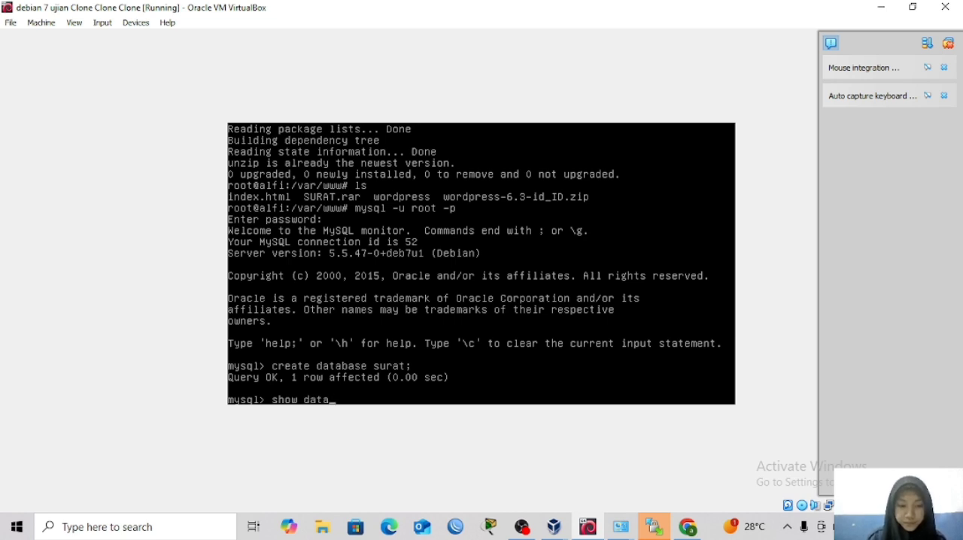
{"action": "type", "text": "bases"}
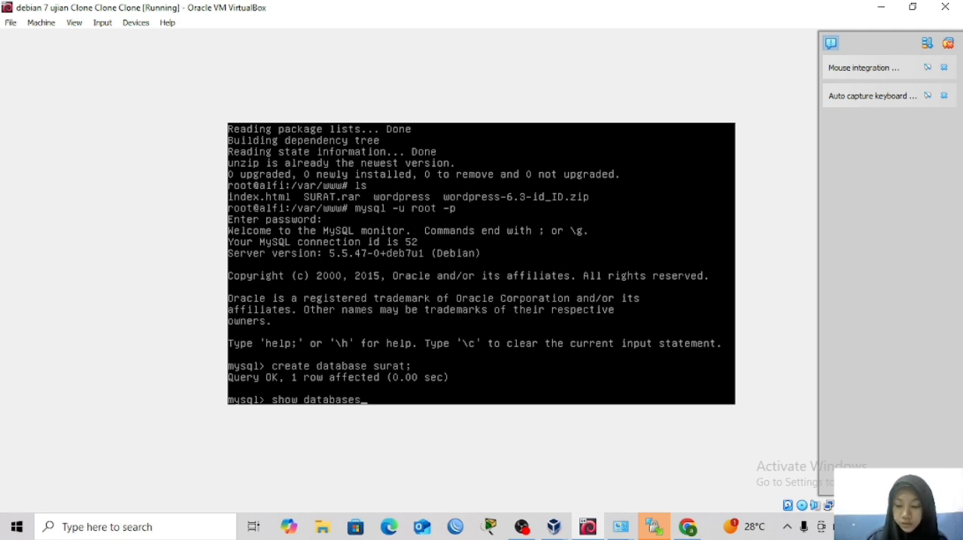
{"action": "type", "text": ";"}
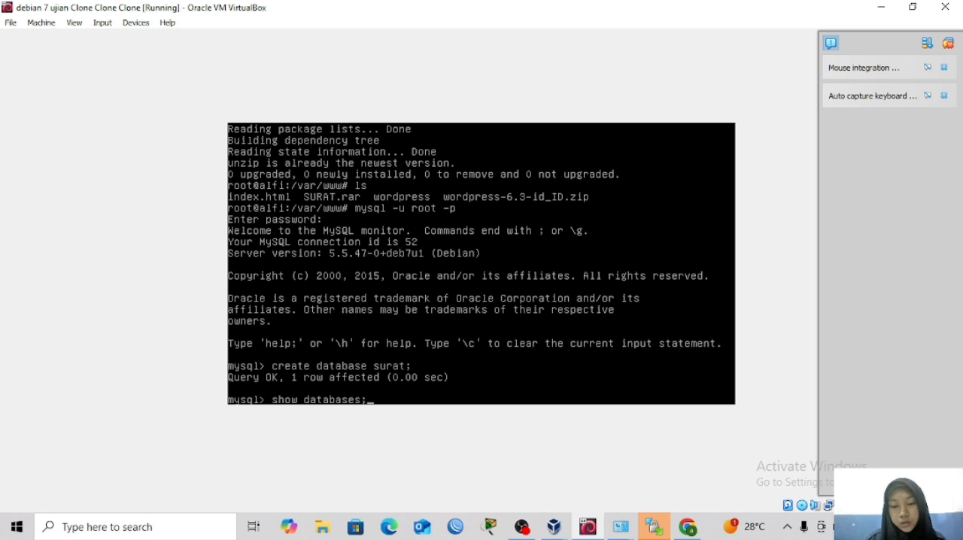
{"action": "key", "text": "Return"}
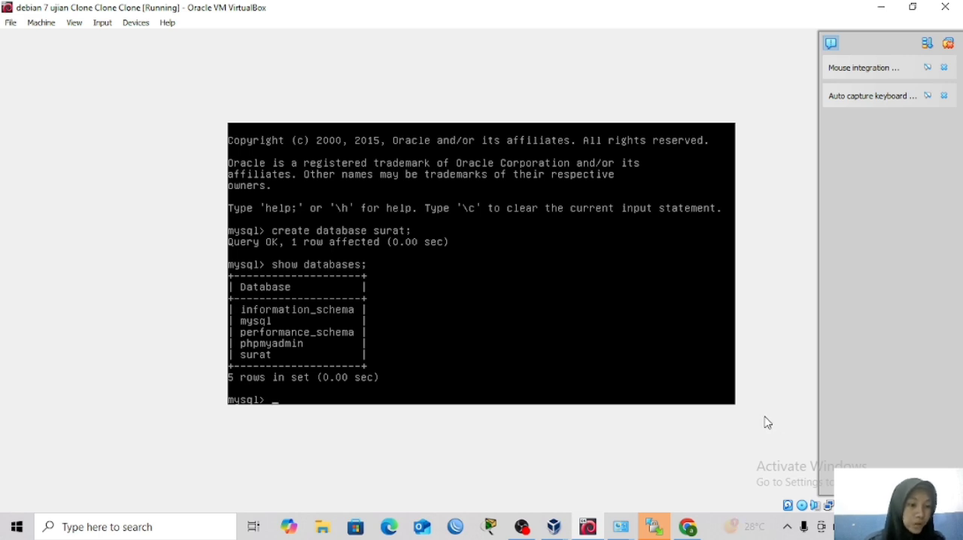
Exit the MySQL monitor and return to the shell.
{"action": "type", "text": "e"}
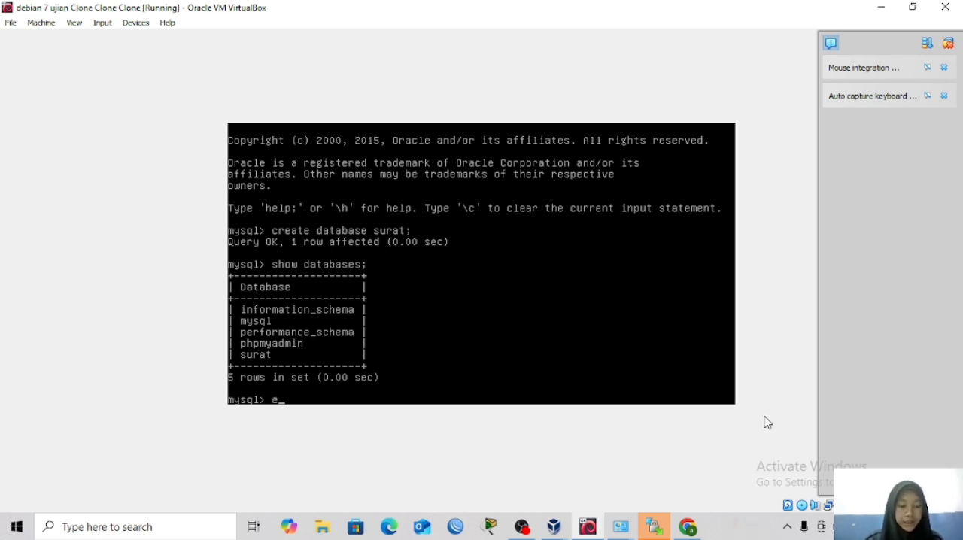
{"action": "type", "text": "xit"}
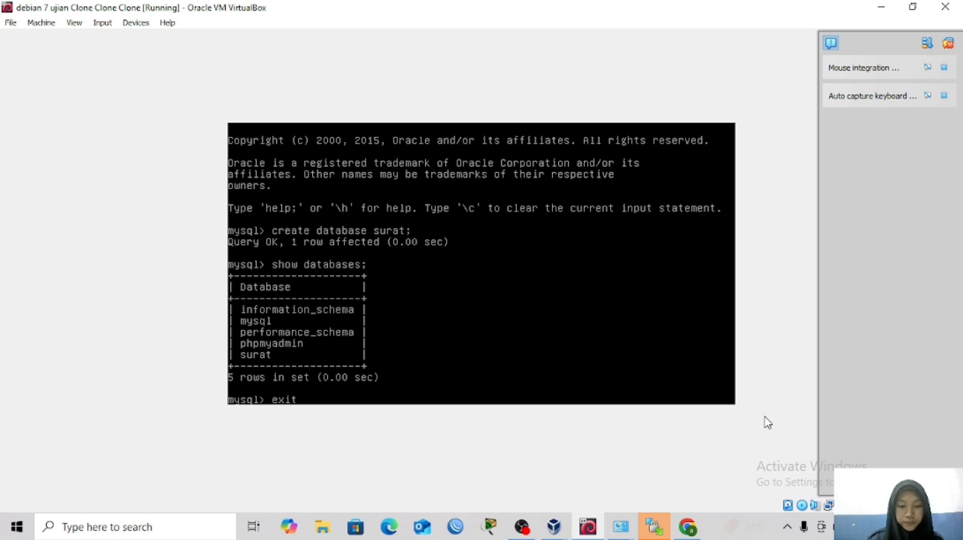
{"action": "key", "text": "Return"}
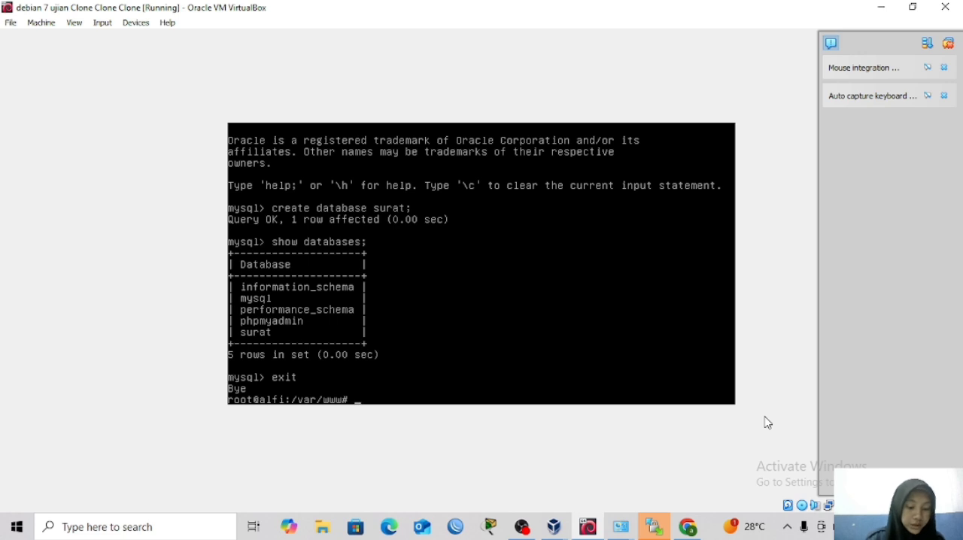
Change to the /etc/apache2/sites-enabled directory and list its contents with ls.
{"action": "type", "text": "cd /"}
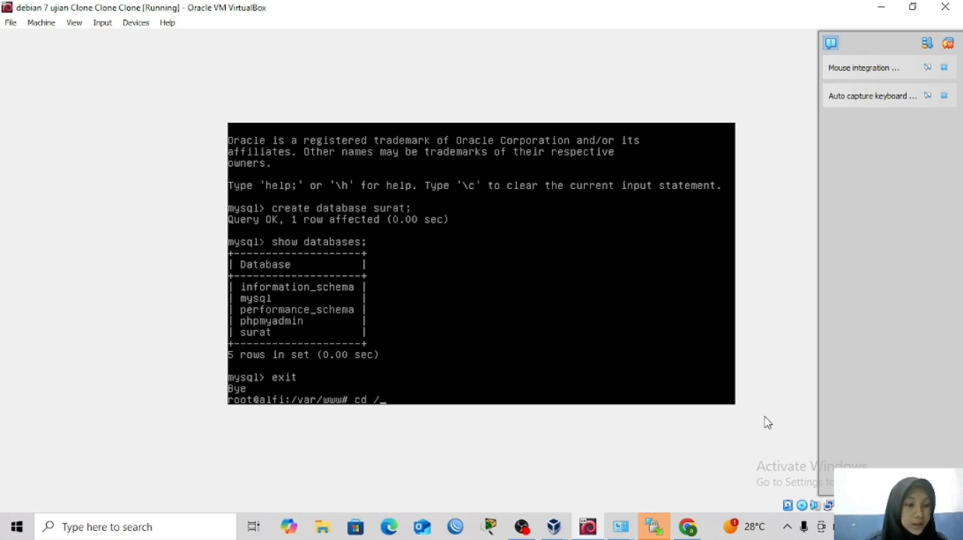
{"action": "type", "text": "etc/"}
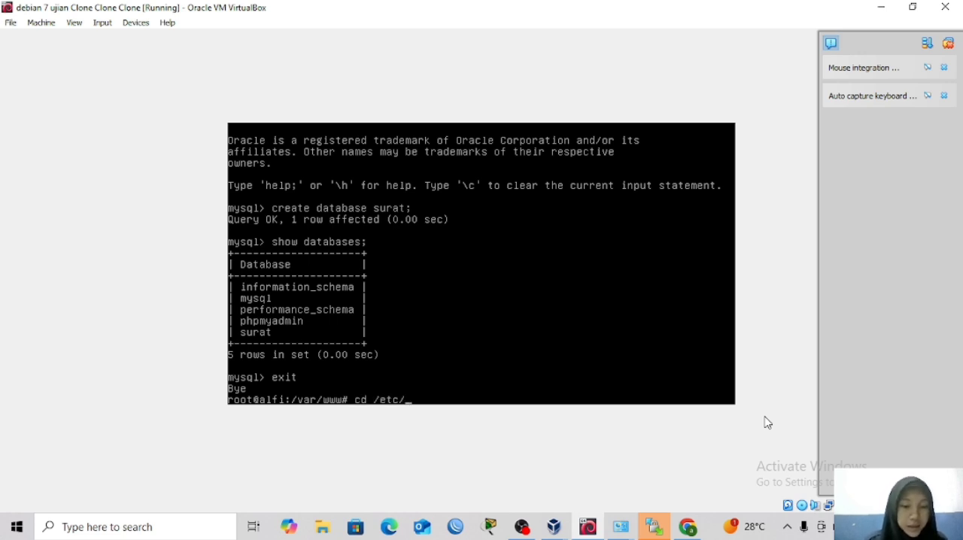
{"action": "type", "text": "apa"}
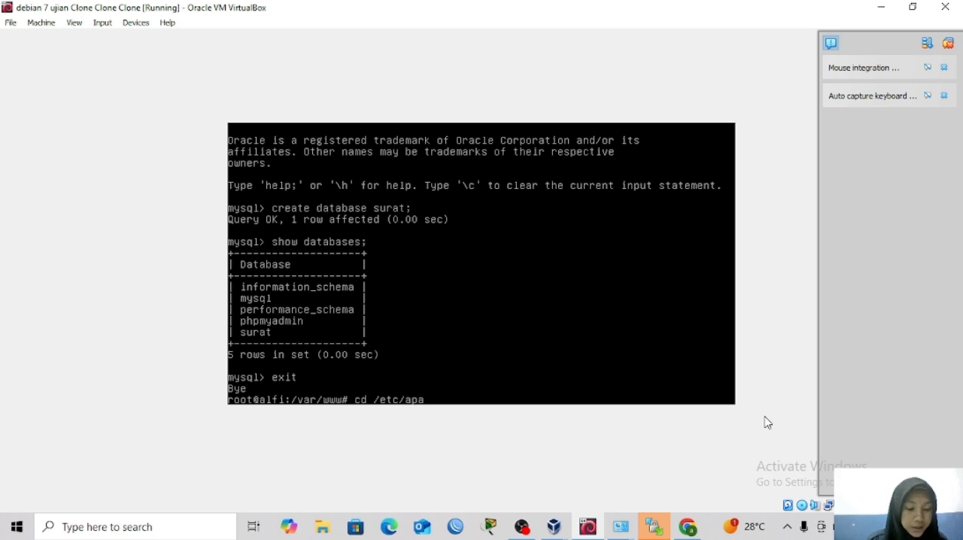
{"action": "key", "text": "Tab"}
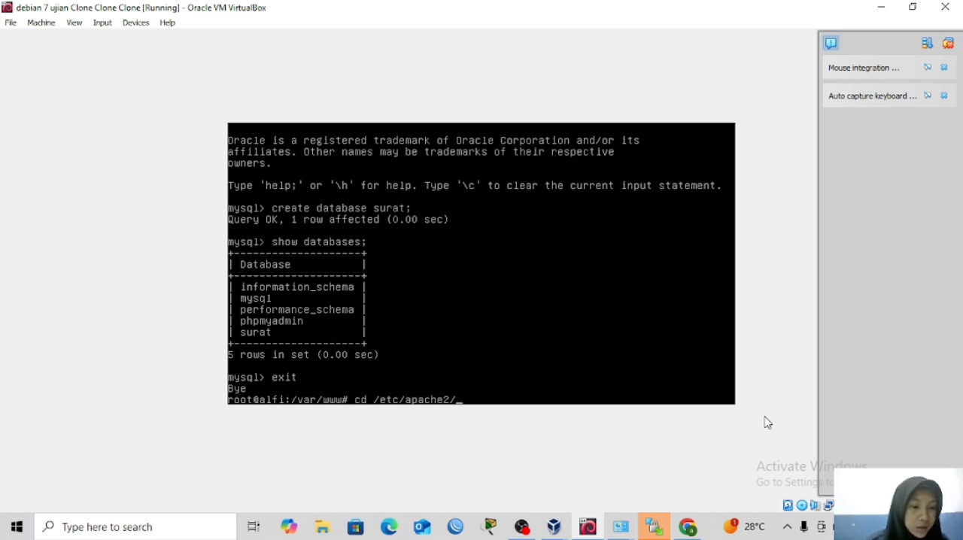
{"action": "type", "text": "si"}
{"action": "key", "text": "Tab"}
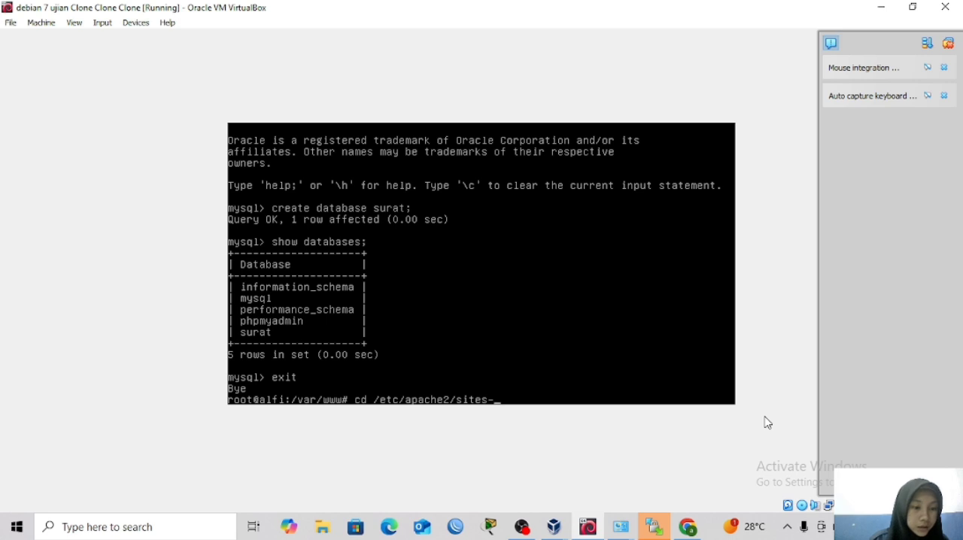
{"action": "type", "text": "en"}
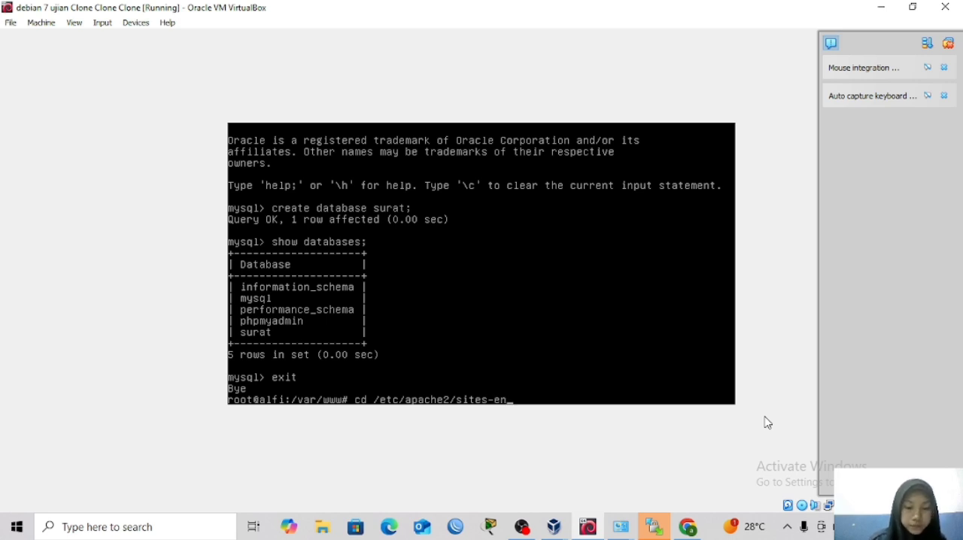
{"action": "key", "text": "Tab"}
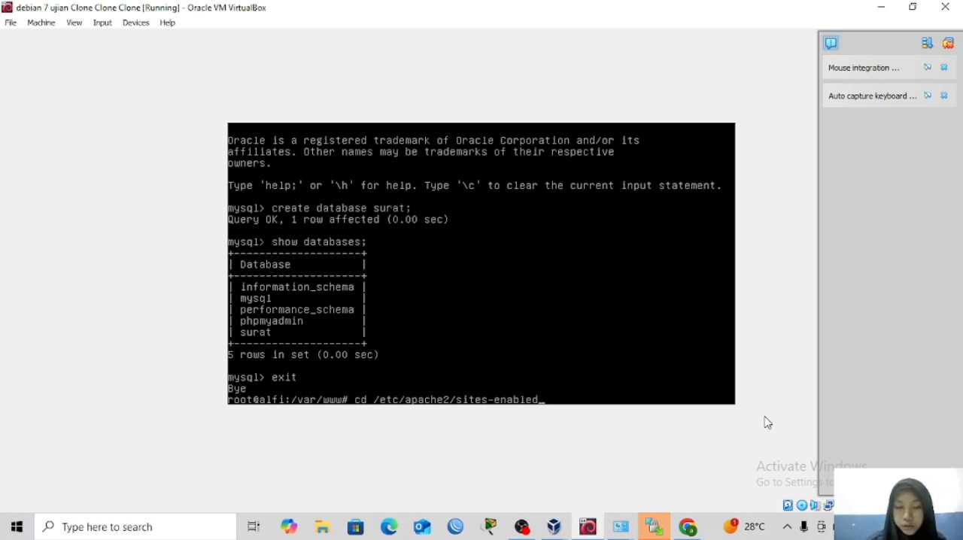
{"action": "key", "text": "Return"}
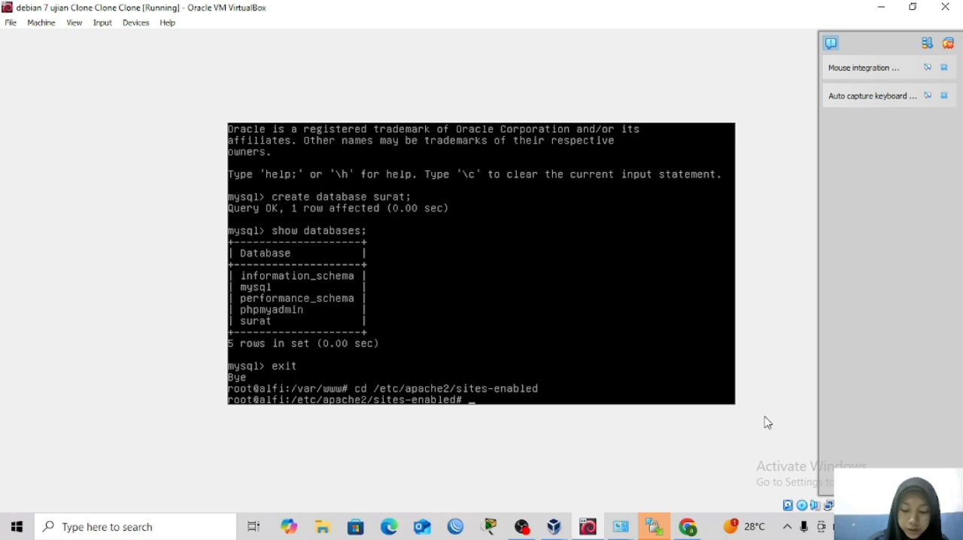
{"action": "type", "text": "ls"}
{"action": "key", "text": "Return"}
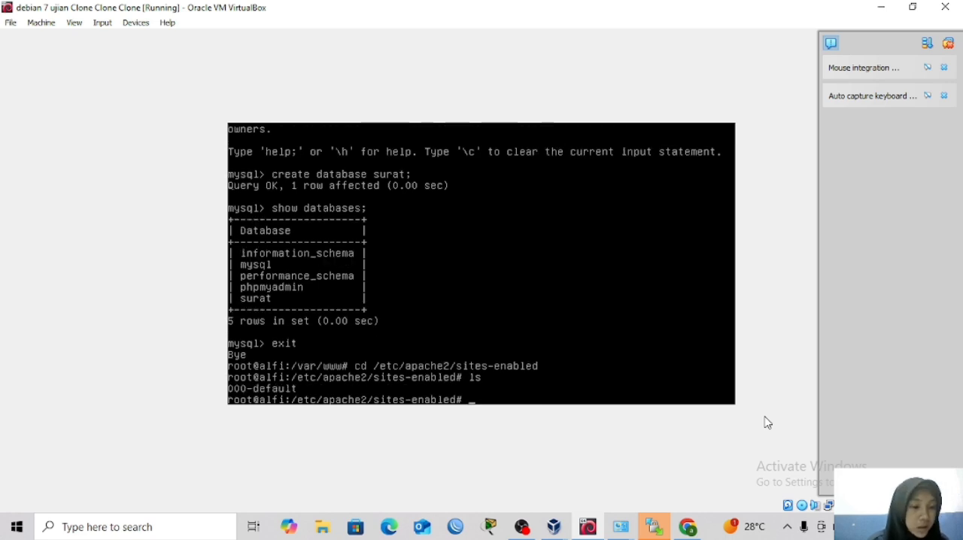
Copy the 000-default site file to a new file named surat with cp and list the directory with ls.
{"action": "type", "text": "cp"}
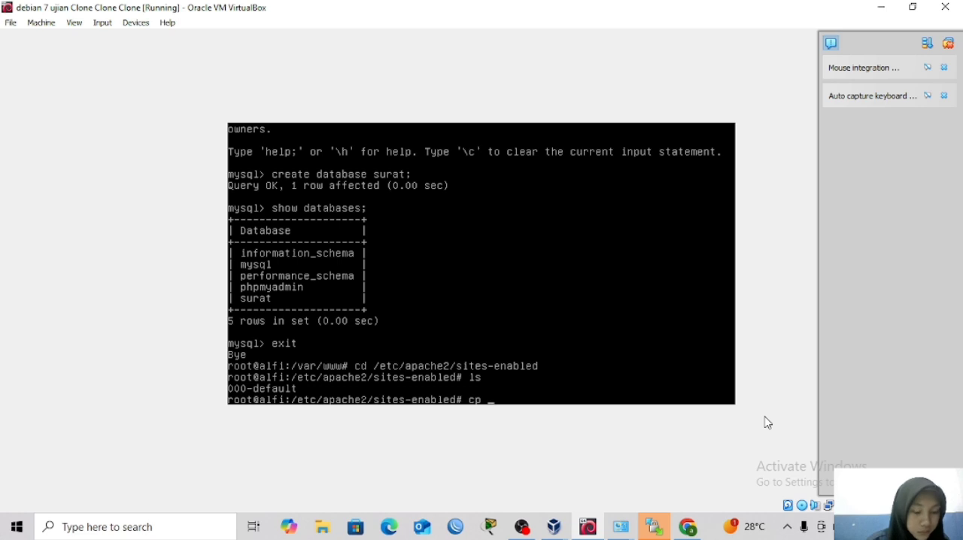
{"action": "type", "text": " 000"}
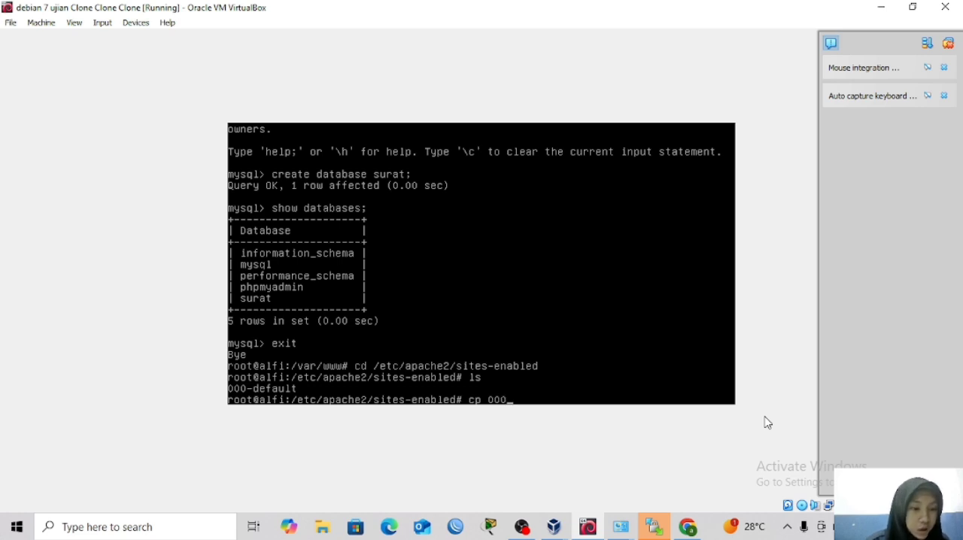
{"action": "type", "text": "-"}
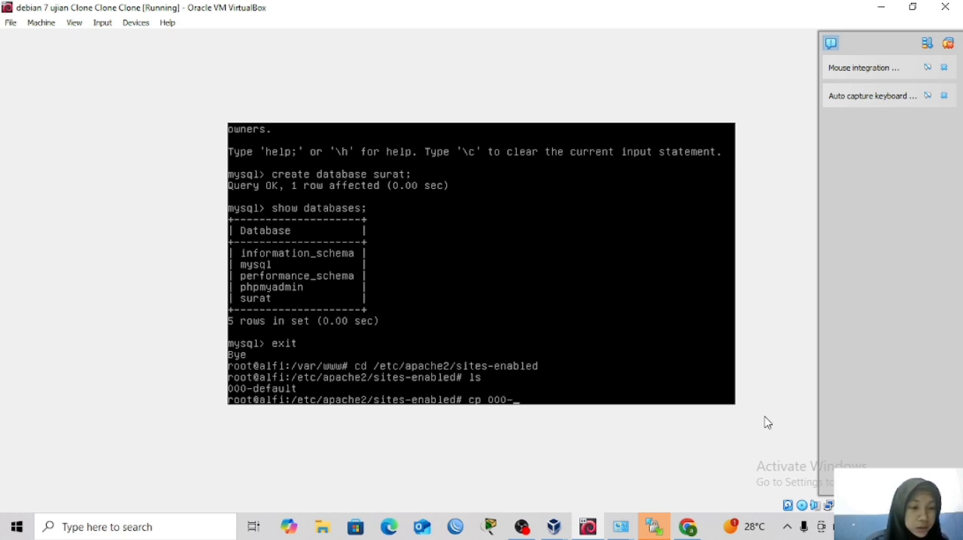
{"action": "type", "text": "defau"}
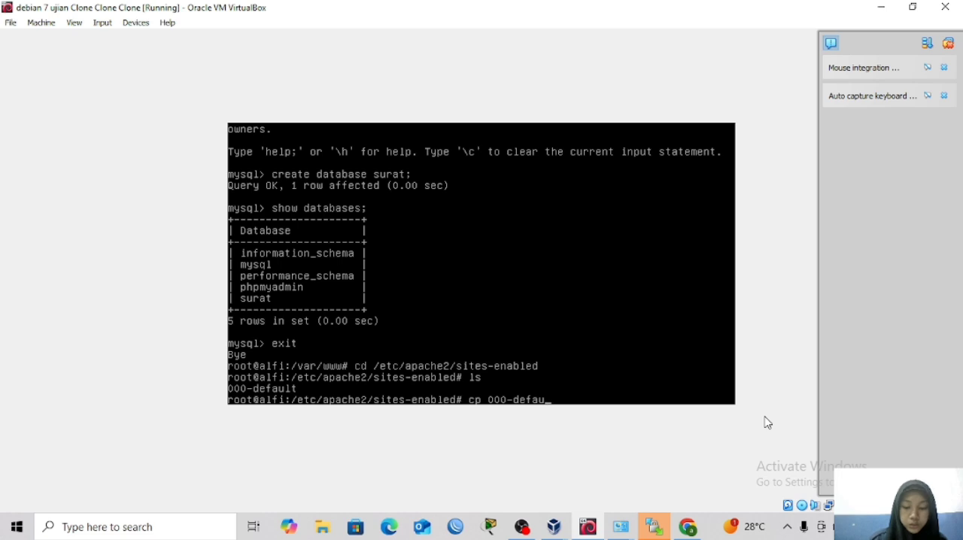
{"action": "type", "text": "lt"}
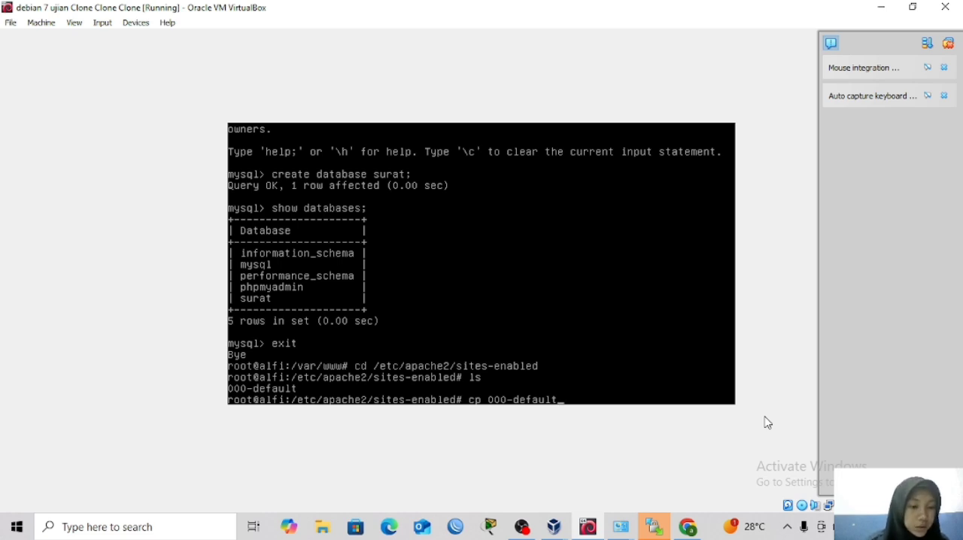
{"action": "type", "text": " sura"}
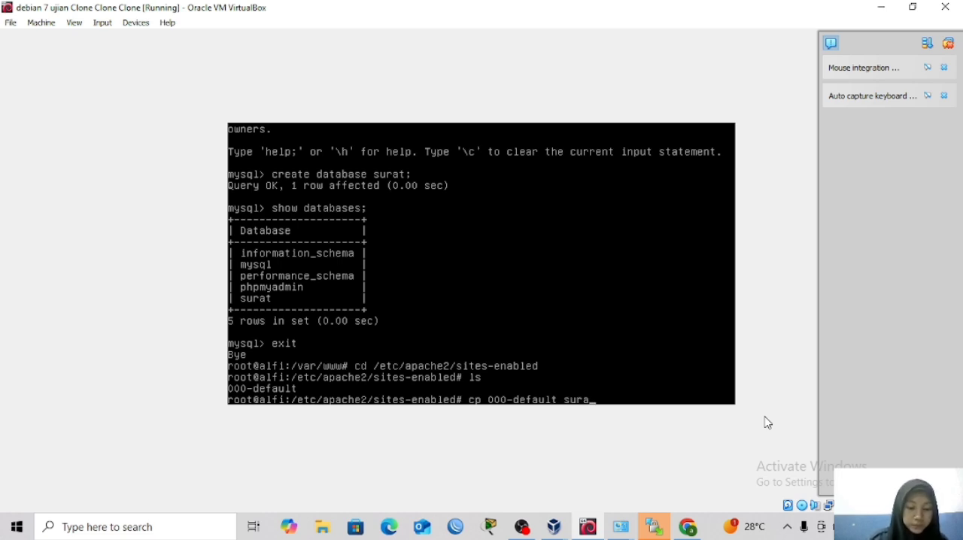
{"action": "type", "text": "t"}
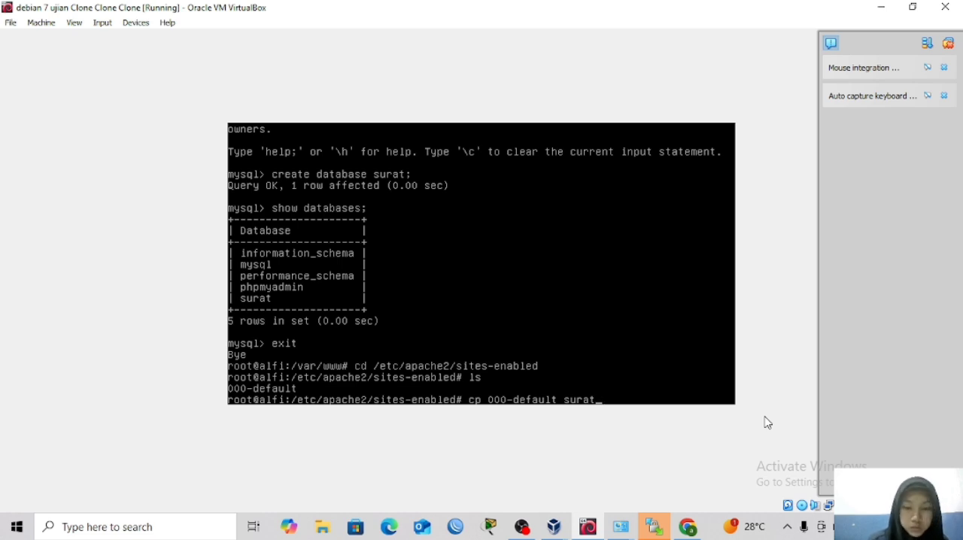
{"action": "key", "text": "Return"}
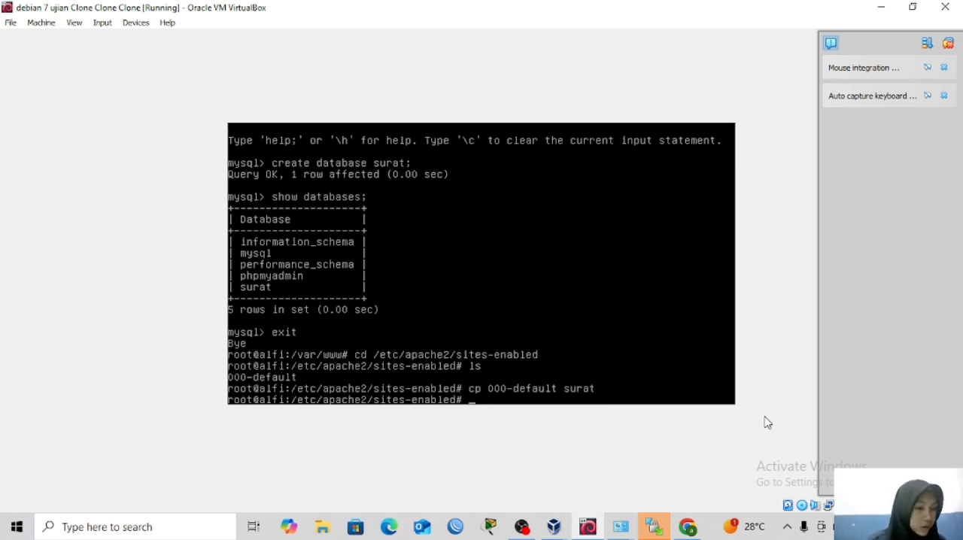
{"action": "type", "text": "ls"}
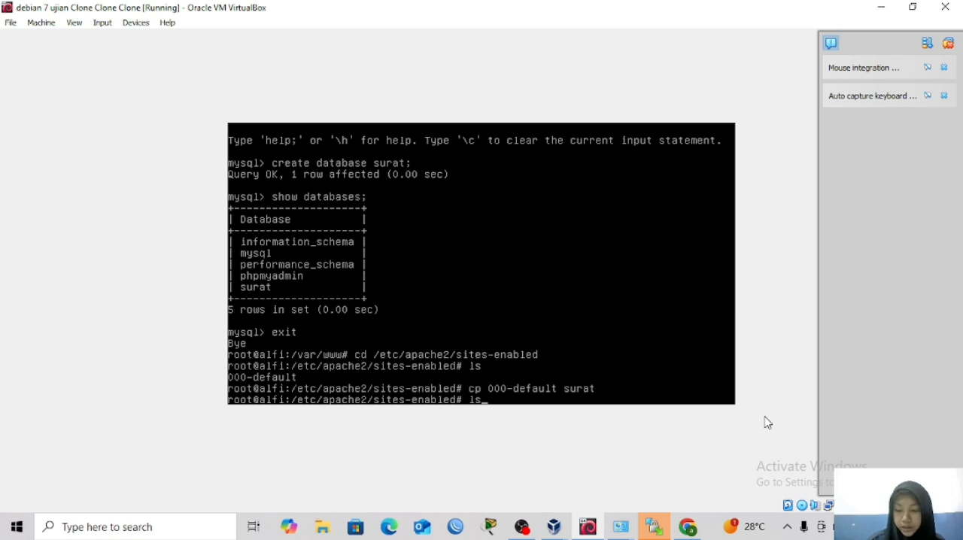
{"action": "key", "text": "Return"}
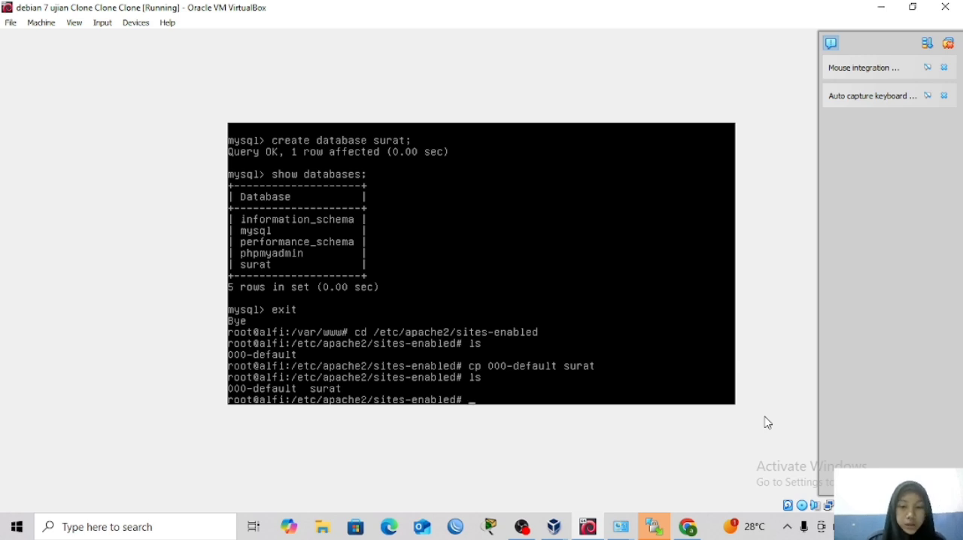
Open the surat site file in nano and set its DocumentRoot to /var/www/surat.
{"action": "type", "text": "nano"}
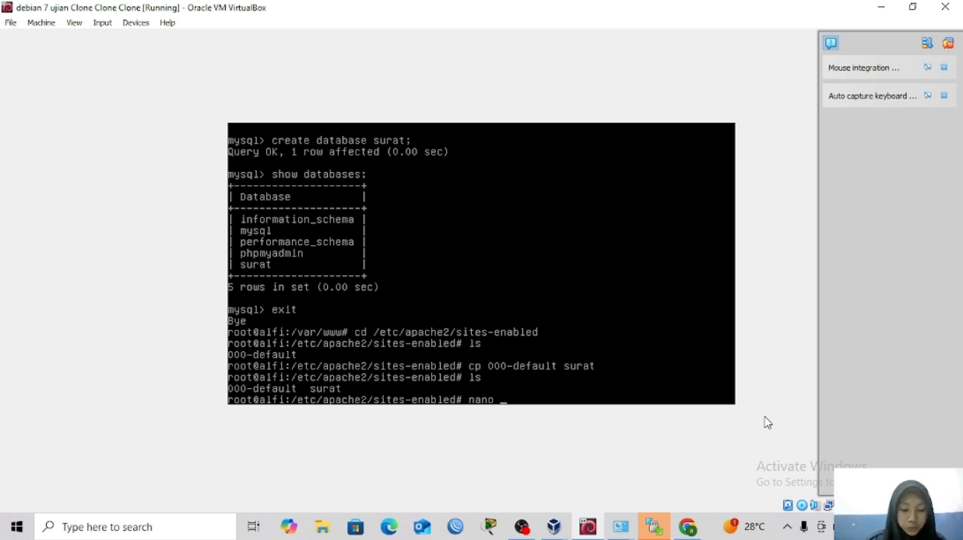
{"action": "type", "text": " surat"}
{"action": "key", "text": "Return"}
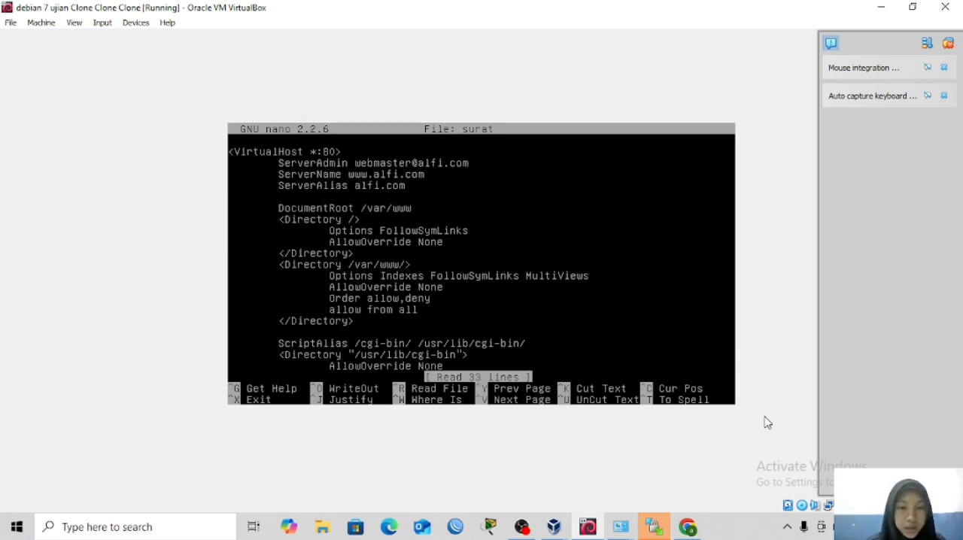
{"action": "key", "text": "Down"}
{"action": "key", "text": "Down"}
{"action": "key", "text": "Down"}
{"action": "key", "text": "Down"}
{"action": "key", "text": "Down"}
{"action": "key", "text": "Down"}
{"action": "key", "text": "Down"}
{"action": "key", "text": "Down"}
{"action": "key", "text": "Down"}
{"action": "key", "text": "Down"}
{"action": "key", "text": "Down"}
{"action": "key", "text": "Down"}
{"action": "key", "text": "Down"}
{"action": "key", "text": "Down"}
{"action": "key", "text": "Down"}
{"action": "key", "text": "Down"}
{"action": "key", "text": "Down"}
{"action": "key", "text": "Down"}
{"action": "key", "text": "Down"}
{"action": "key", "text": "Down"}
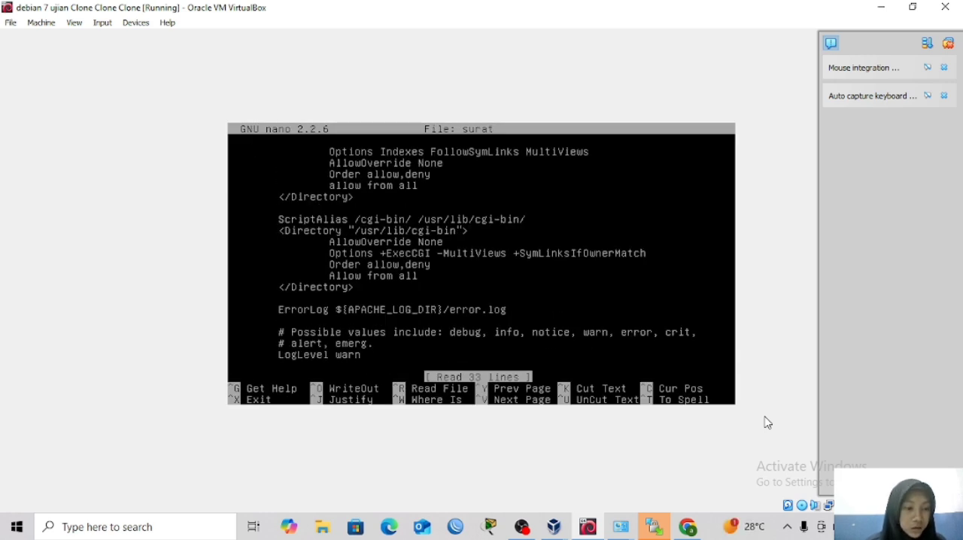
{"action": "key", "text": "Up"}
{"action": "key", "text": "Up"}
{"action": "key", "text": "Up"}
{"action": "key", "text": "Up"}
{"action": "key", "text": "Up"}
{"action": "key", "text": "Up"}
{"action": "key", "text": "Up"}
{"action": "key", "text": "Up"}
{"action": "key", "text": "Up"}
{"action": "key", "text": "Up"}
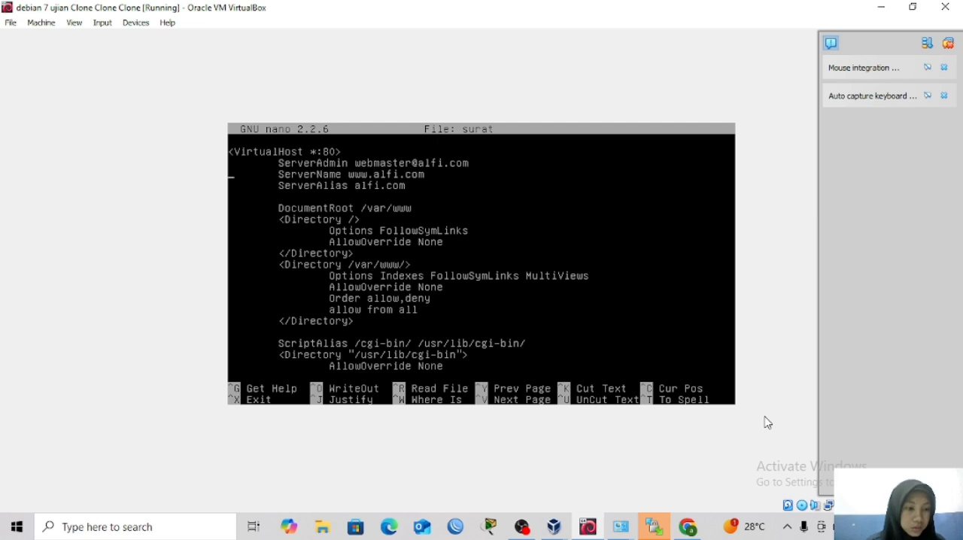
{"action": "key", "text": "Down"}
{"action": "key", "text": "Down"}
{"action": "key", "text": "Down"}
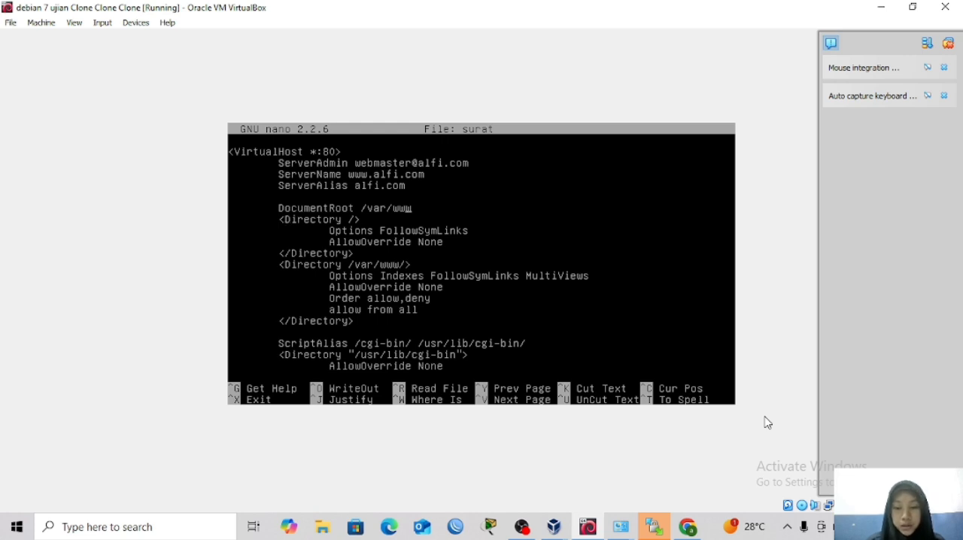
{"action": "type", "text": "/s"}
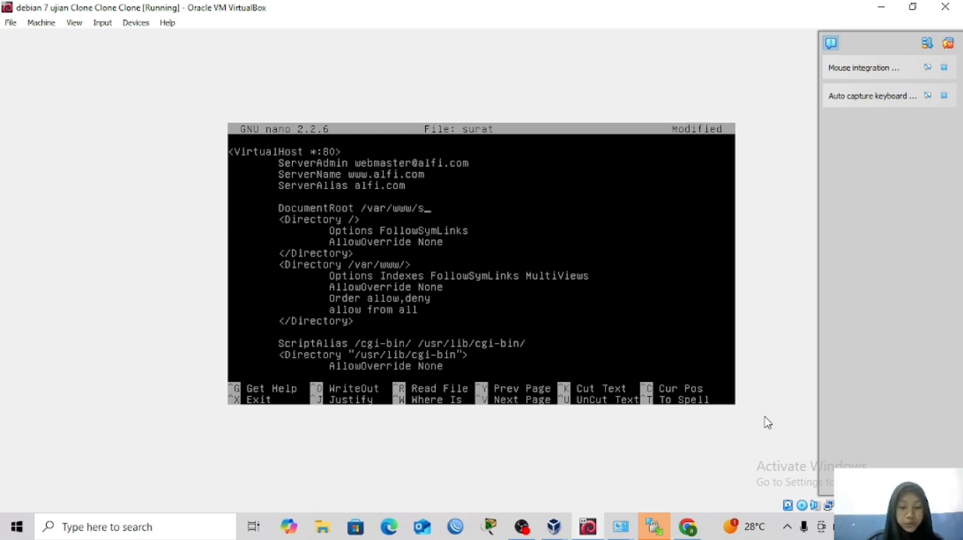
{"action": "type", "text": "urat"}
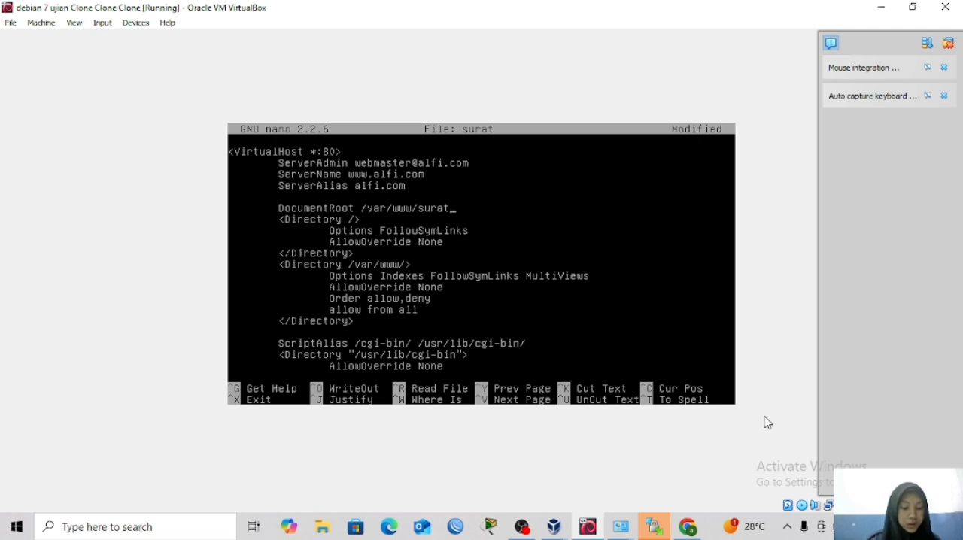
Save the surat site file under the same name and exit nano.
{"action": "key", "text": "ctrl+x"}
{"action": "key", "text": "y"}
{"action": "key", "text": "Return"}
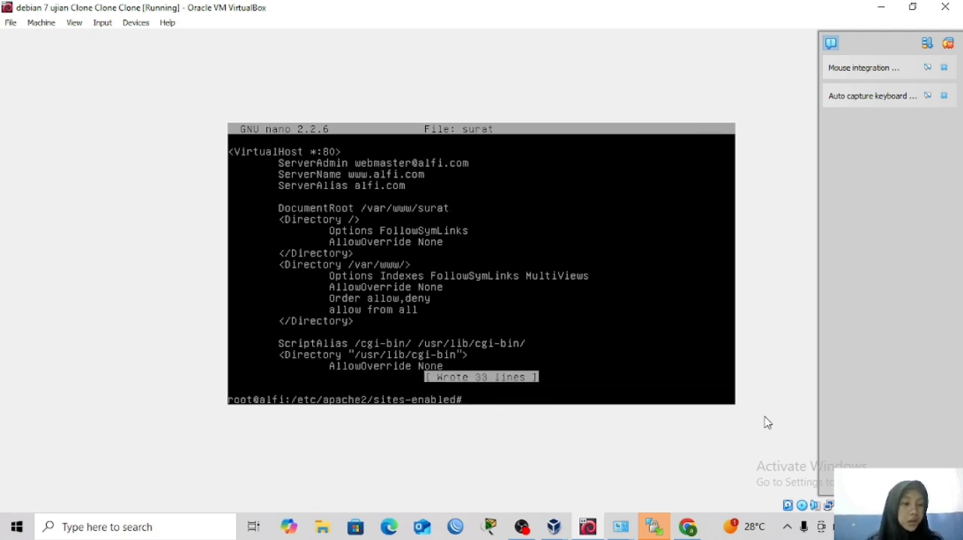
{"action": "type", "text": "nano"}
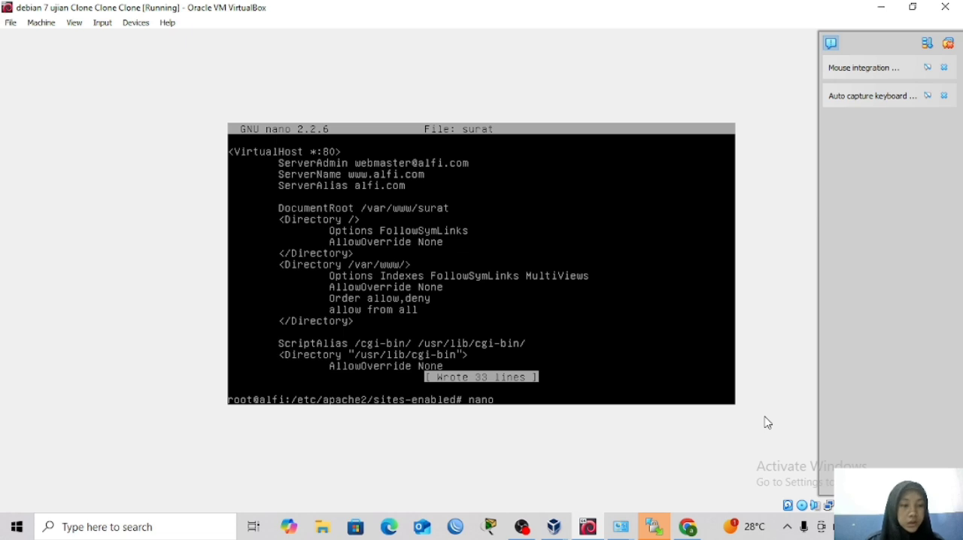
{"action": "type", "text": " /"}
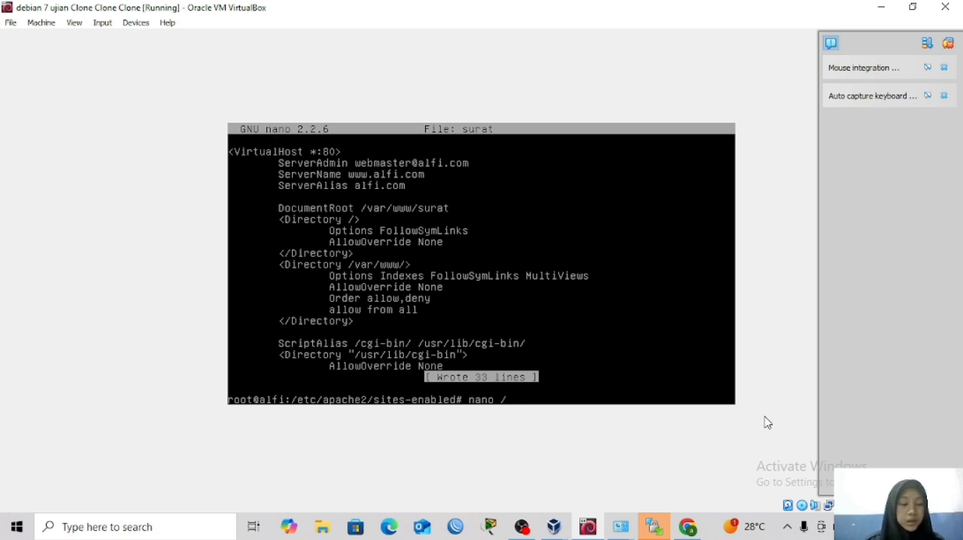
{"action": "key", "text": "BackSpace"}
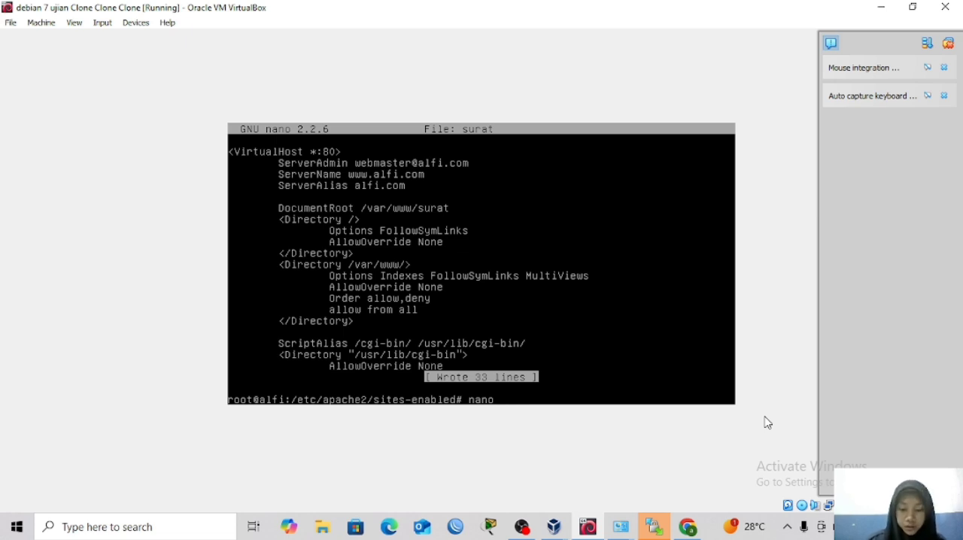
{"action": "type", "text": "kon"}
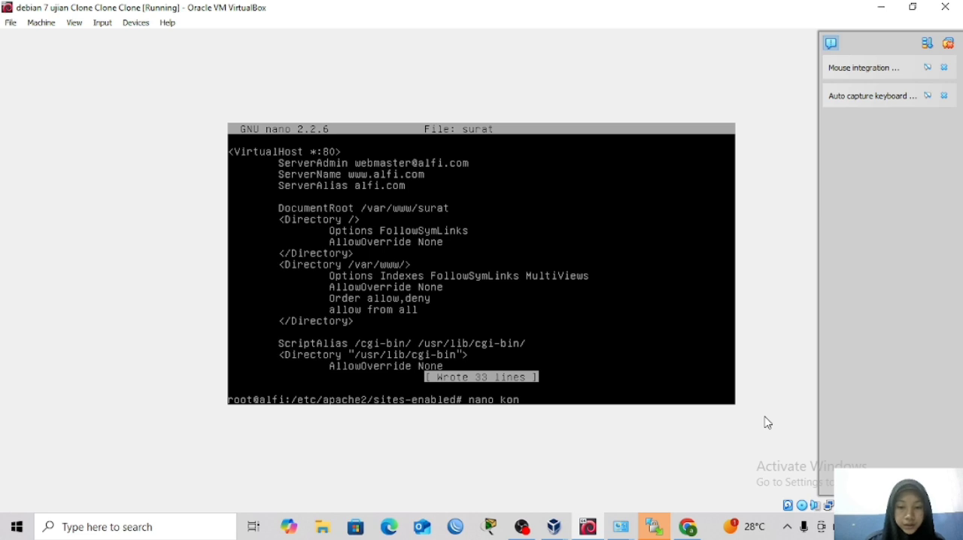
{"action": "type", "text": "eksi"}
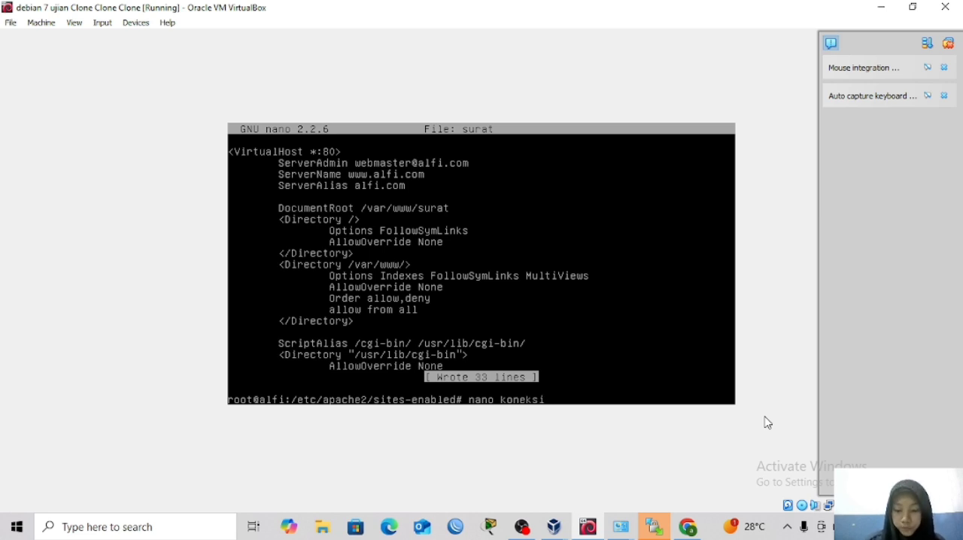
{"action": "type", "text": ".ph"}
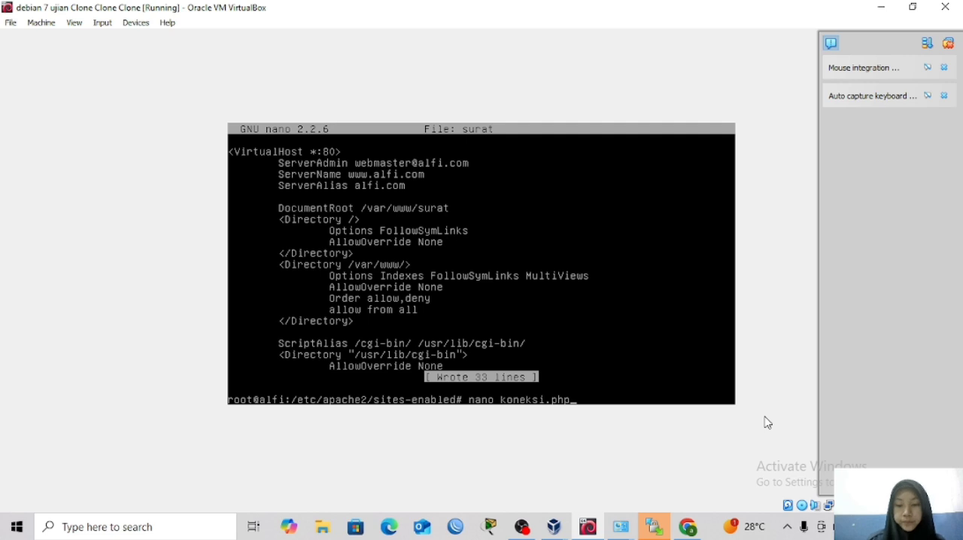
{"action": "type", "text": "p"}
{"action": "key", "text": "Return"}
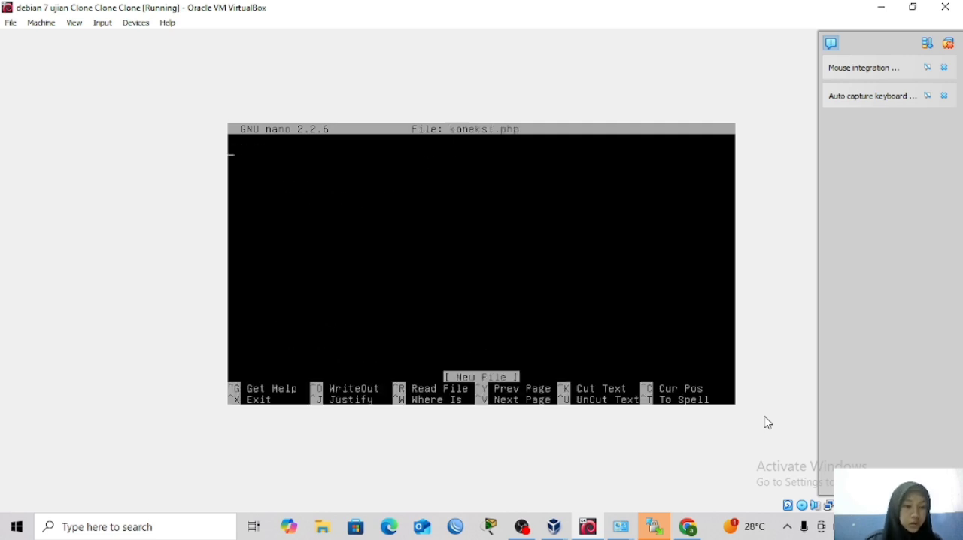
{"action": "key", "text": "ctrl+z"}
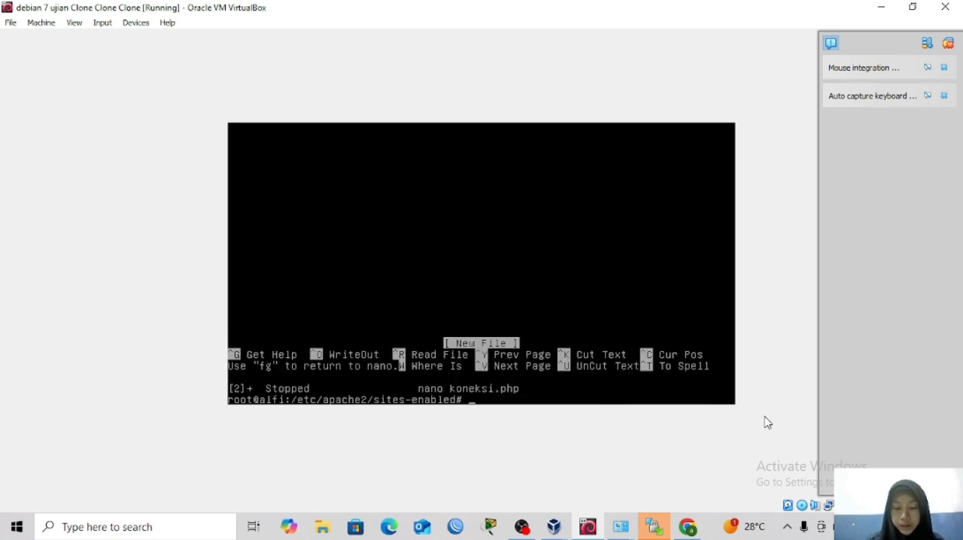
Change to the /var/www/SURAT/HOME directory and open its koneksi.php file in nano.
{"action": "key", "text": "Up"}
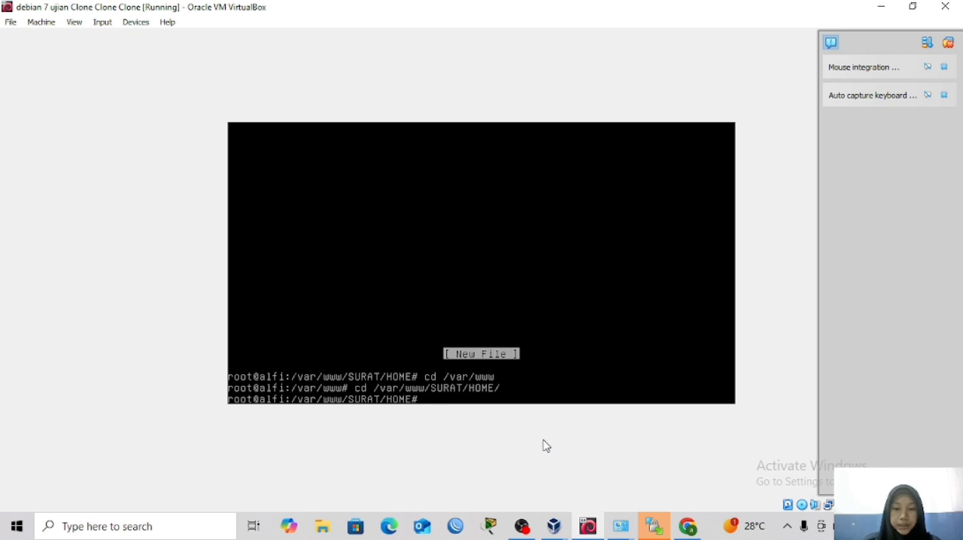
{"action": "key", "text": "Up"}
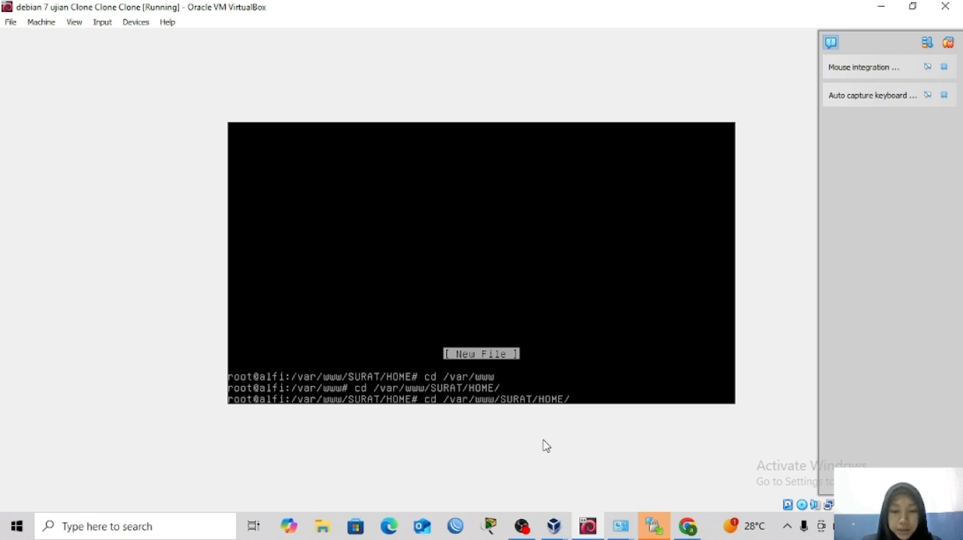
{"action": "key", "text": "Up"}
{"action": "key", "text": "BackSpace"}
{"action": "key", "text": "BackSpace"}
{"action": "key", "text": "BackSpace"}
{"action": "key", "text": "BackSpace"}
{"action": "key", "text": "BackSpace"}
{"action": "key", "text": "BackSpace"}
{"action": "key", "text": "BackSpace"}
{"action": "key", "text": "BackSpace"}
{"action": "key", "text": "BackSpace"}
{"action": "key", "text": "BackSpace"}
{"action": "key", "text": "BackSpace"}
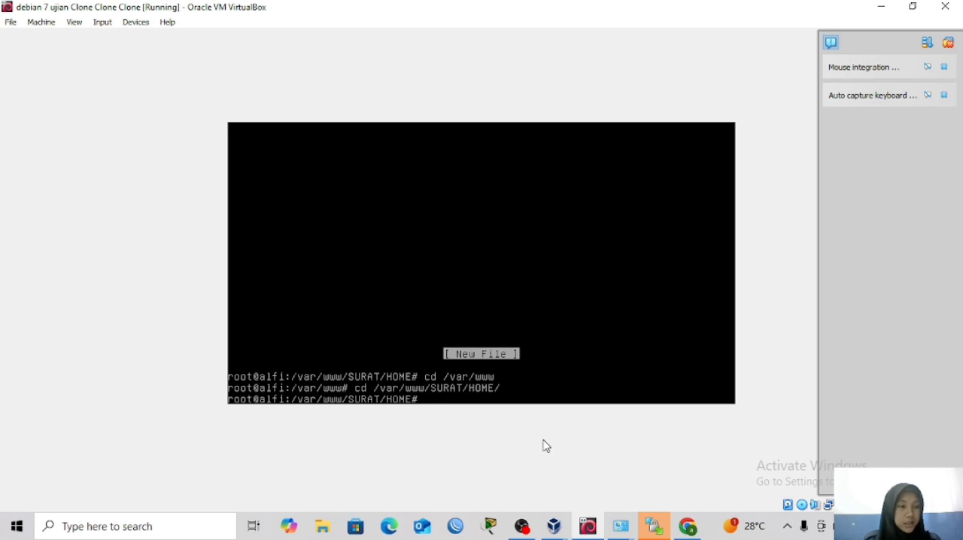
{"action": "type", "text": "nano /"}
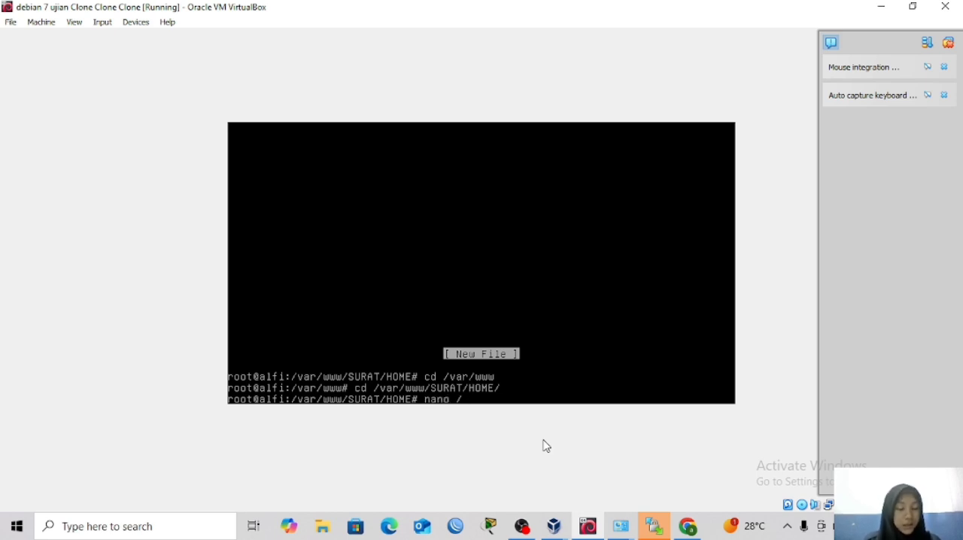
{"action": "key", "text": "BackSpace"}
{"action": "type", "text": "koneksi"}
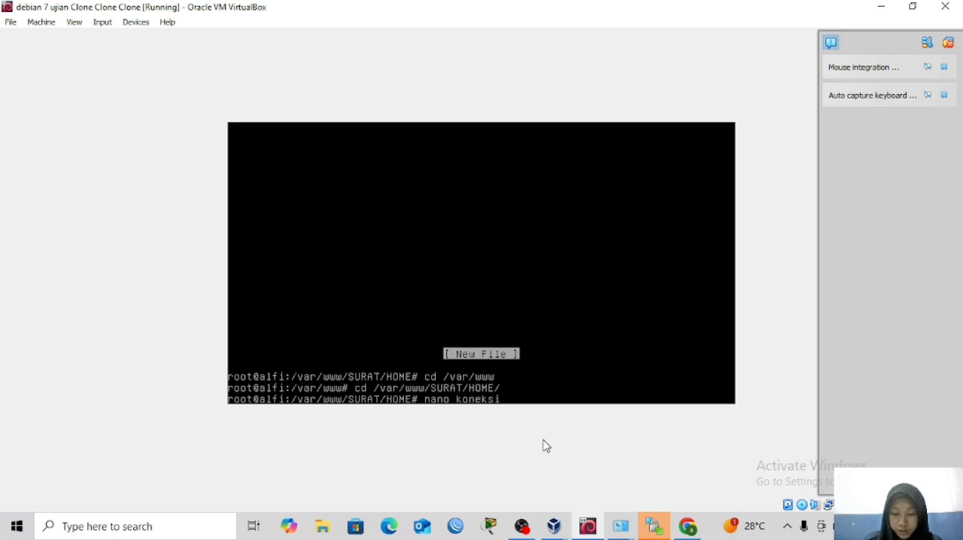
{"action": "type", "text": ".php"}
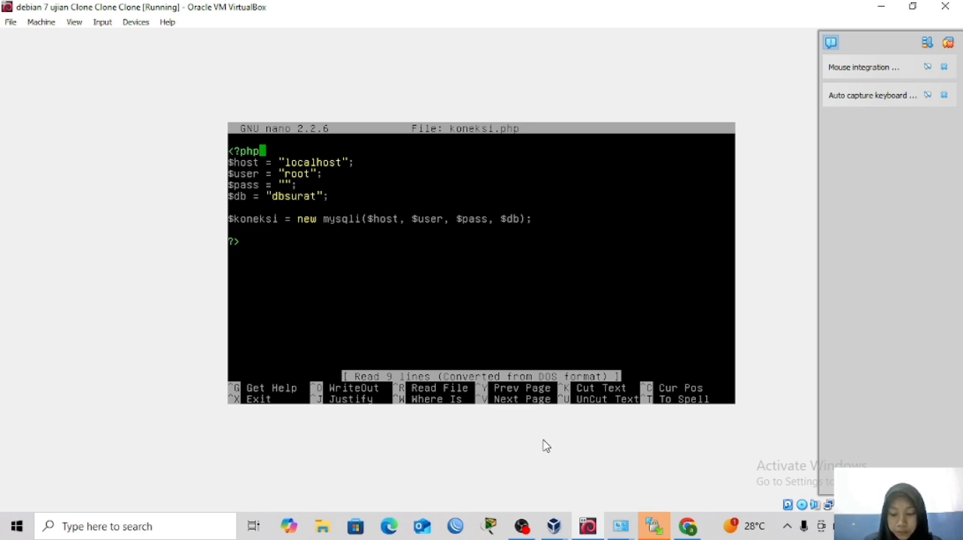
Enter the MySQL root password between the quotes of the $pass variable in koneksi.php.
{"action": "type", "text": "ad"}
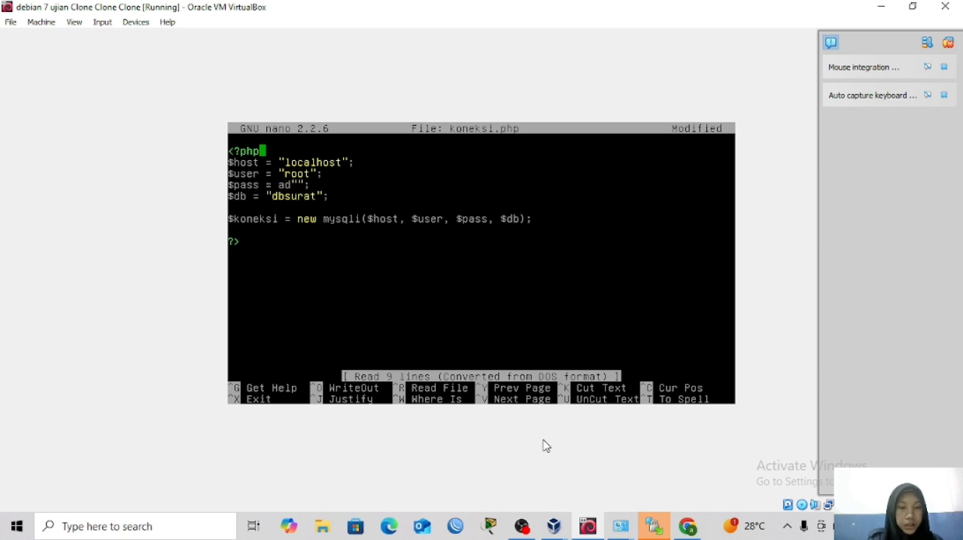
{"action": "key", "text": "BackSpace"}
{"action": "key", "text": "BackSpace"}
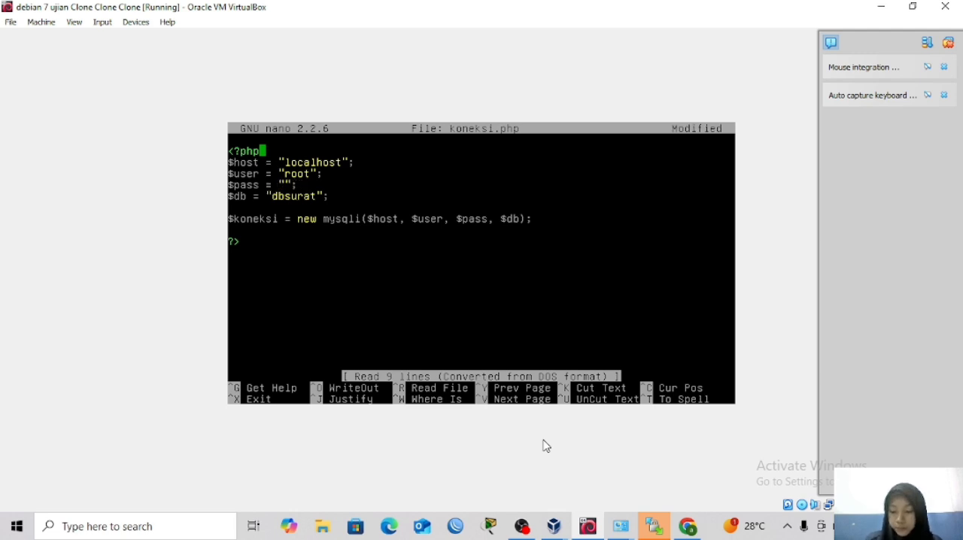
{"action": "type", "text": "admin"}
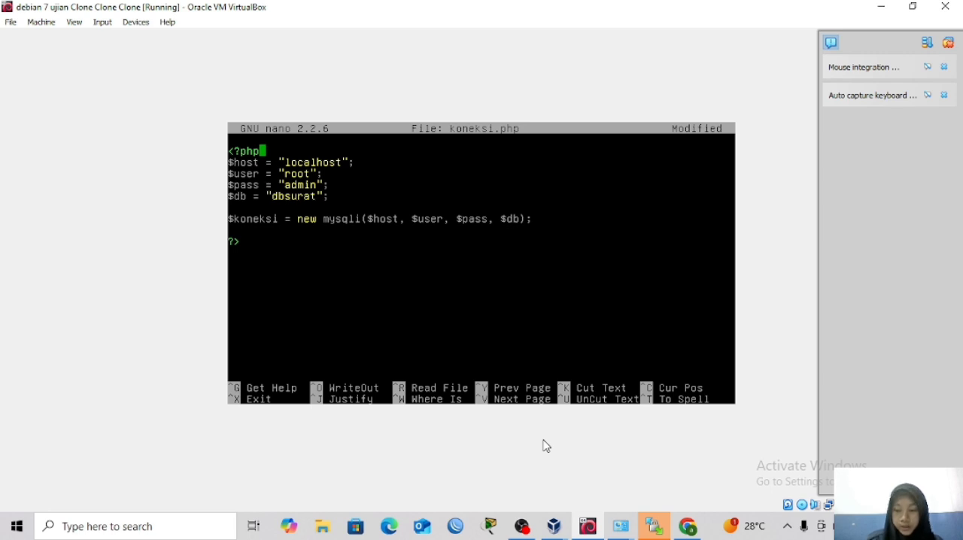
Change the $db value in koneksi.php to surat, then save the file under the same name and exit nano.
{"action": "key", "text": "BackSpace"}
{"action": "key", "text": "BackSpace"}
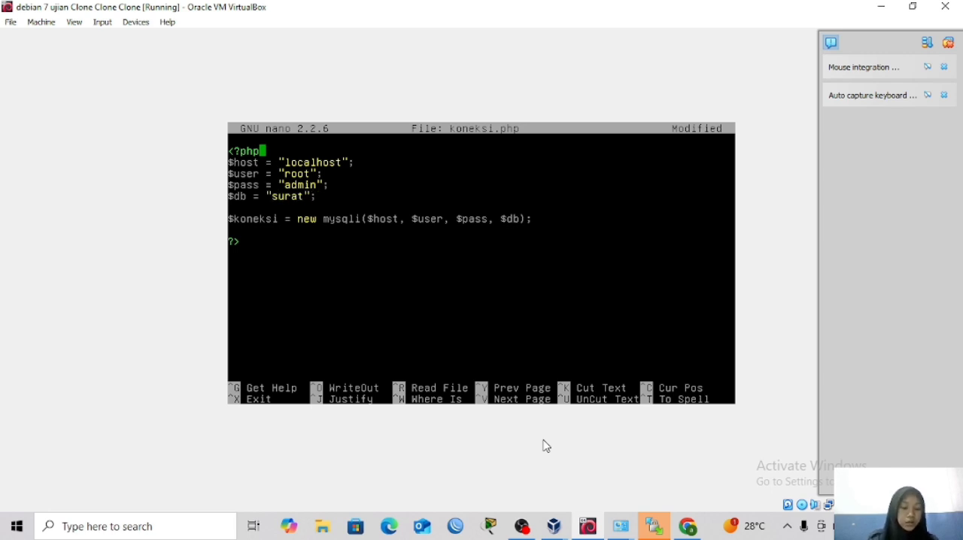
{"action": "key", "text": "ctrl+x"}
{"action": "key", "text": "y"}
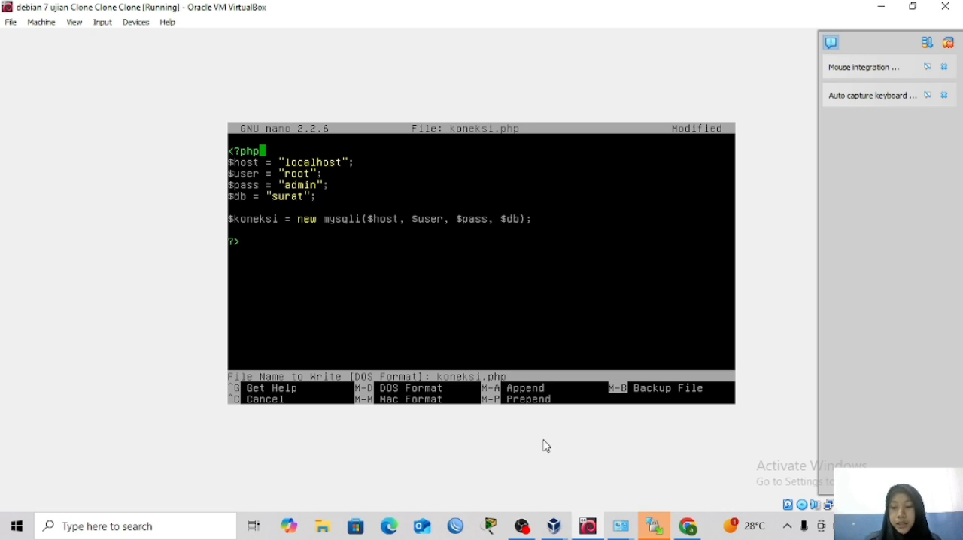
{"action": "key", "text": "Return"}
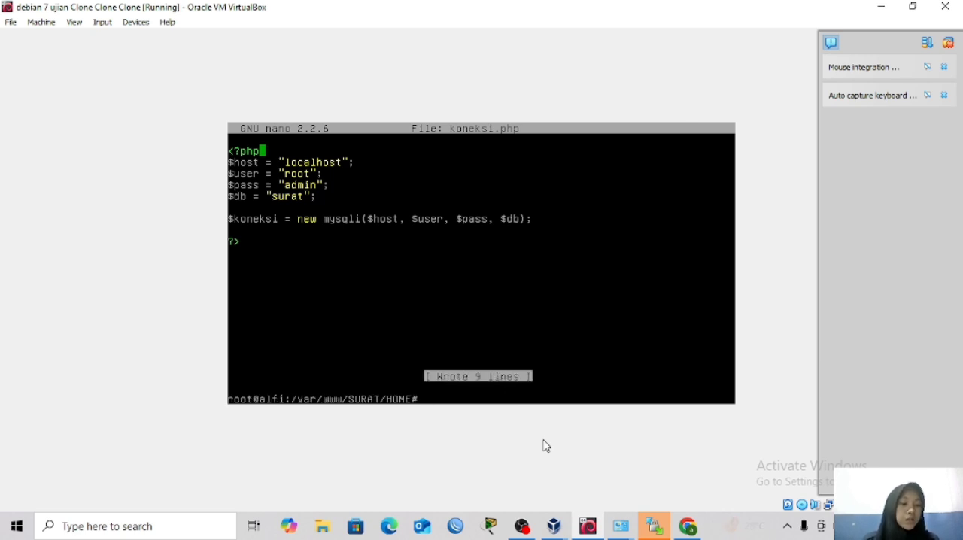
Restart the web server with the command service apache2 restart.
{"action": "type", "text": "service"}
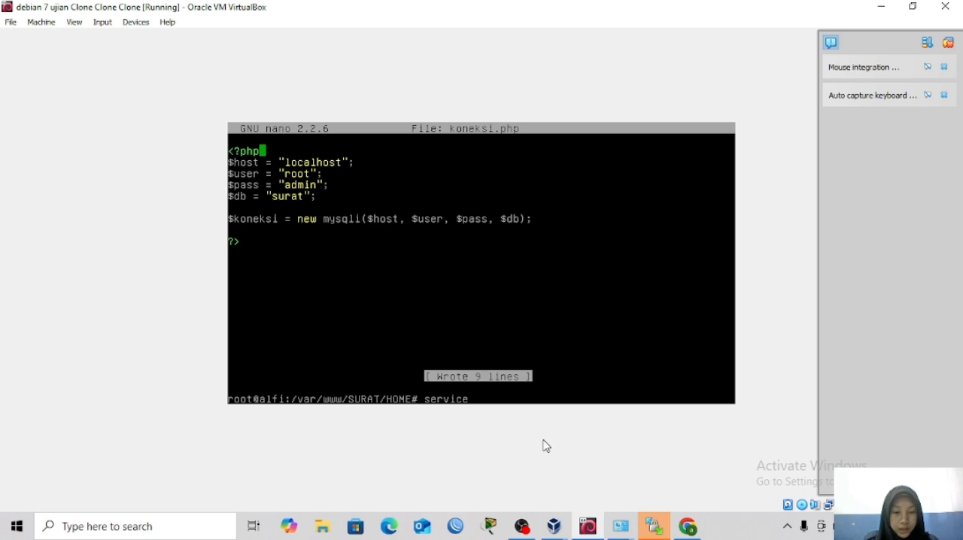
{"action": "type", "text": " apache2"}
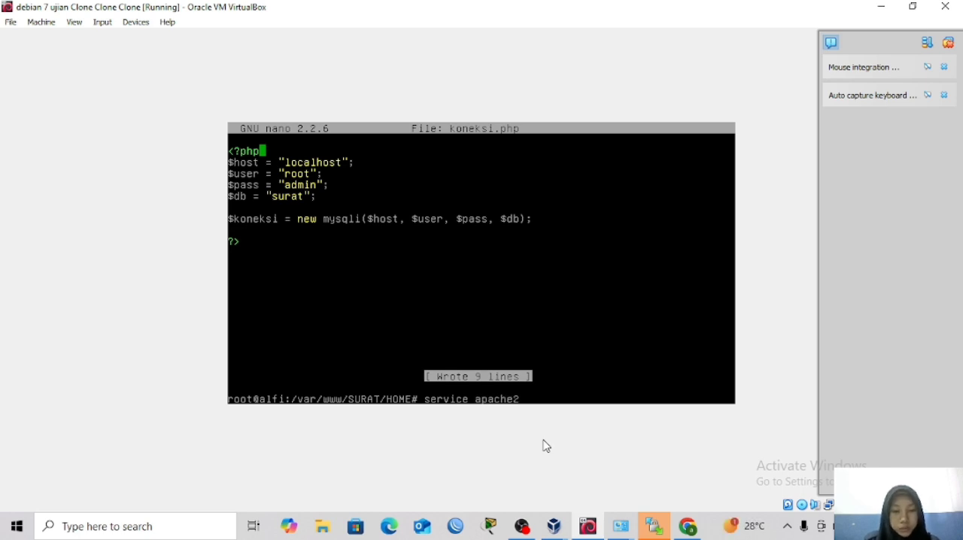
{"action": "type", "text": " restart"}
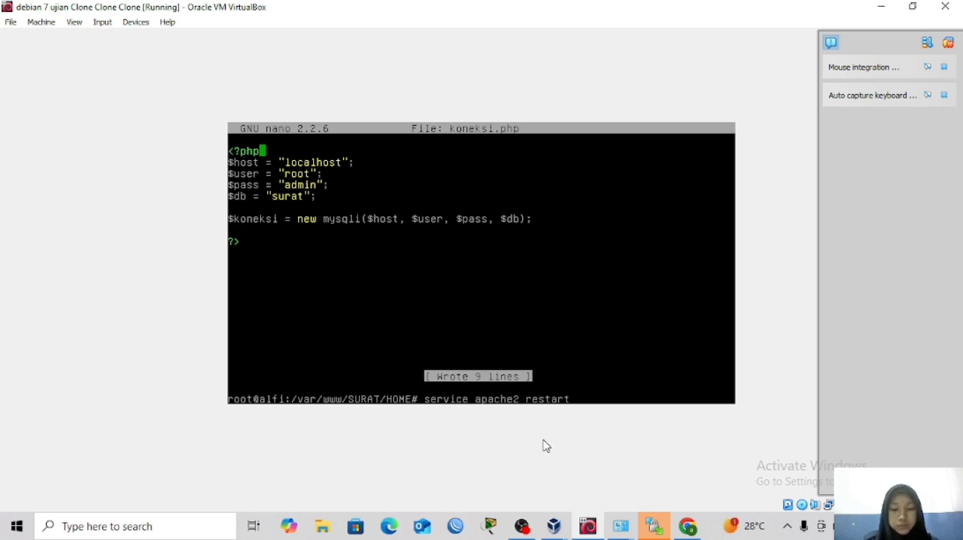
{"action": "key", "text": "Return"}
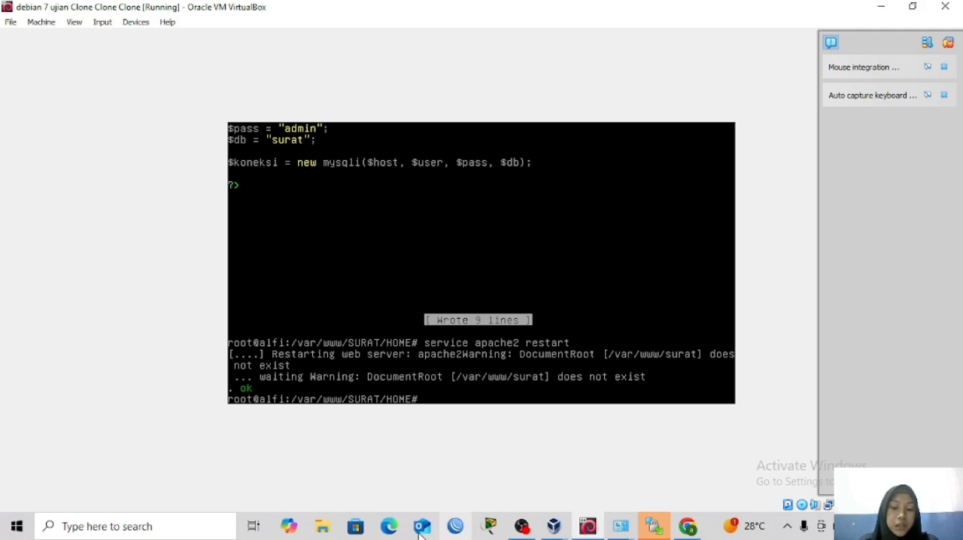
Check the IPv4 address and DNS settings of the VirtualBox Host-Only Network adapter in the Windows Control Panel, then close its dialogs.
{"action": "left_click", "coordinate": [213, 524]}
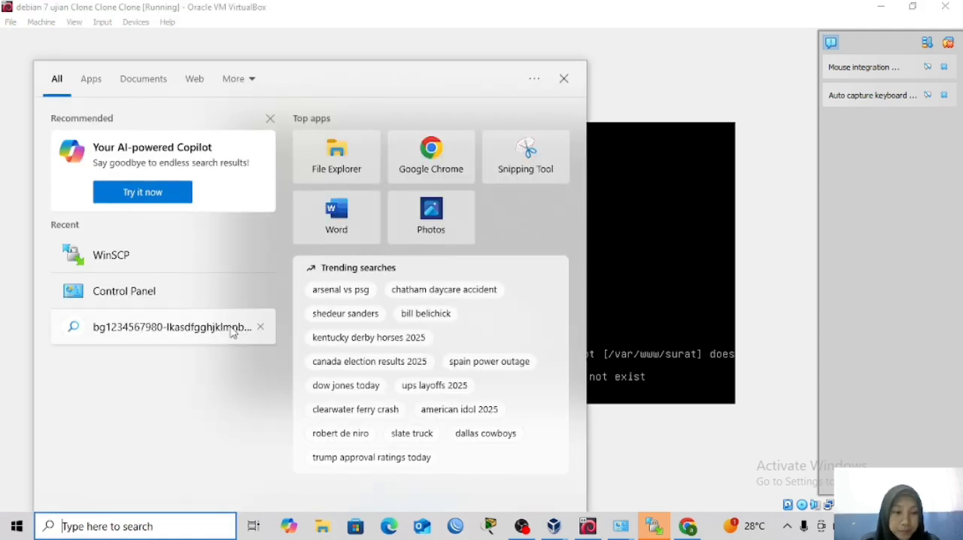
{"action": "left_click", "coordinate": [204, 298]}
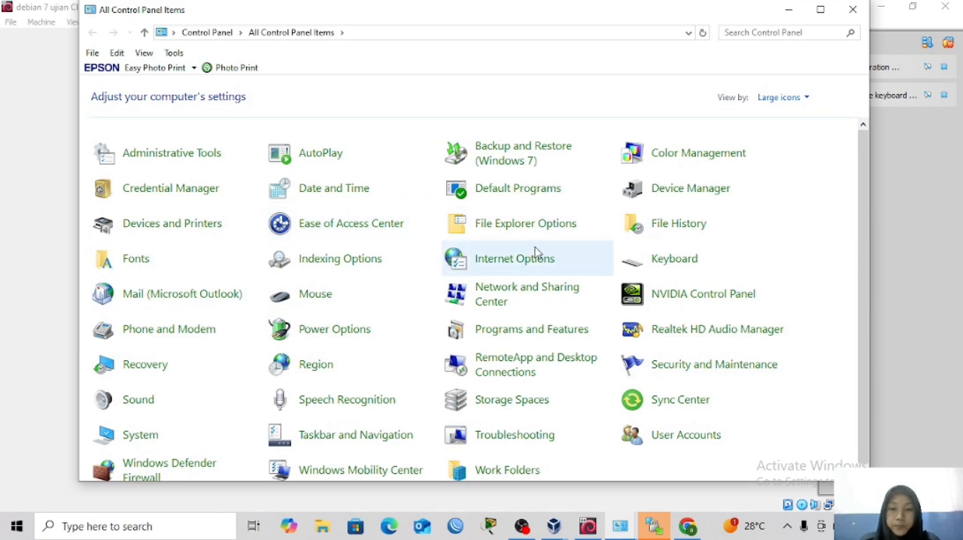
{"action": "left_click", "coordinate": [505, 298]}
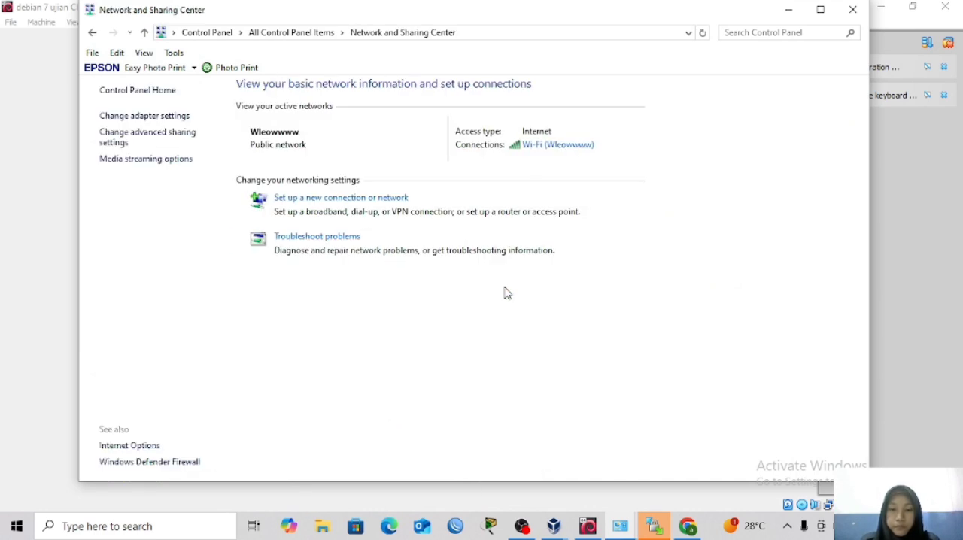
{"action": "left_click", "coordinate": [149, 118]}
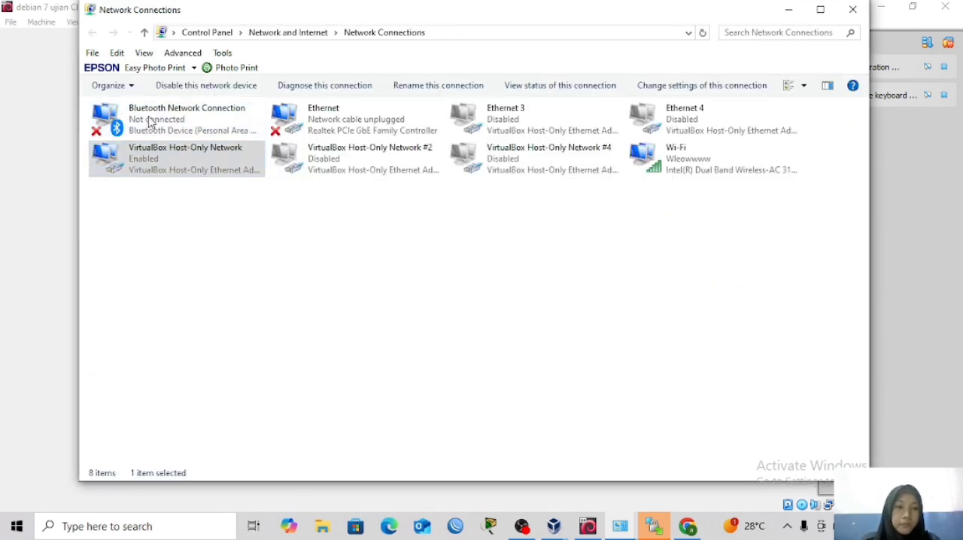
{"action": "double_click", "coordinate": [179, 153]}
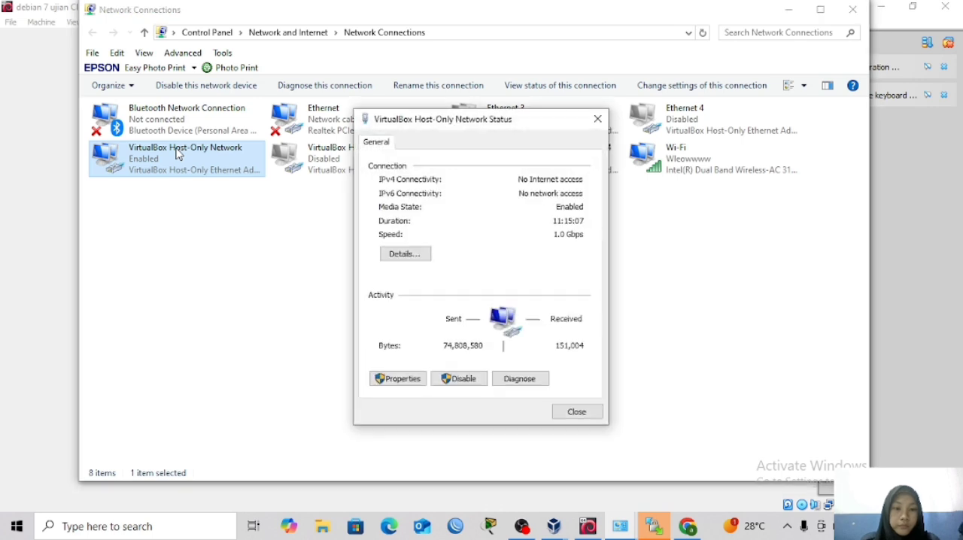
{"action": "left_click", "coordinate": [397, 380]}
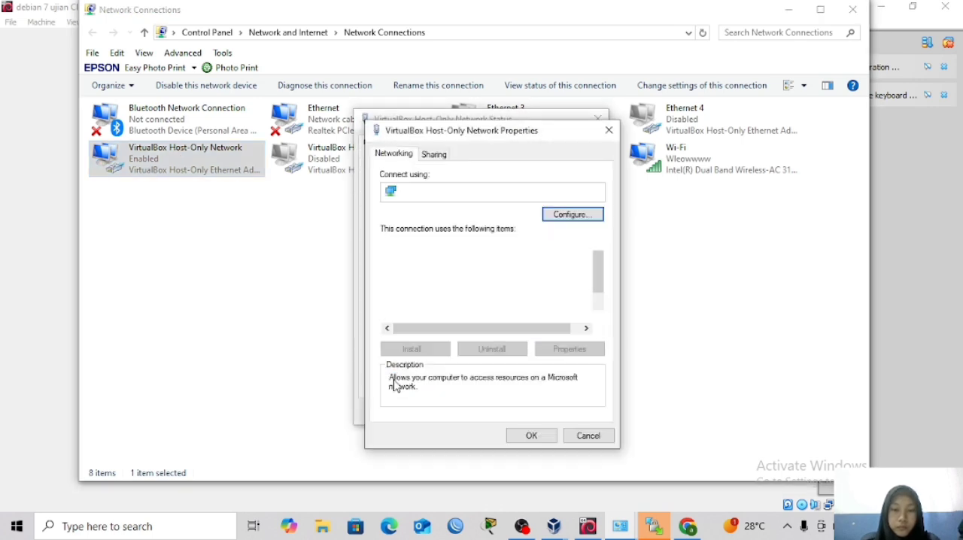
{"action": "double_click", "coordinate": [442, 295]}
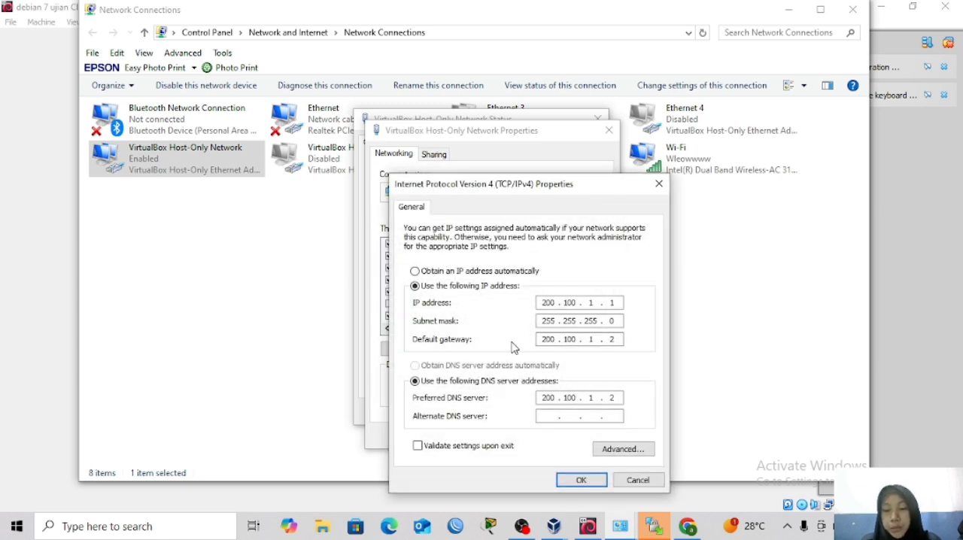
{"action": "left_click", "coordinate": [578, 480]}
{"action": "left_click", "coordinate": [546, 437]}
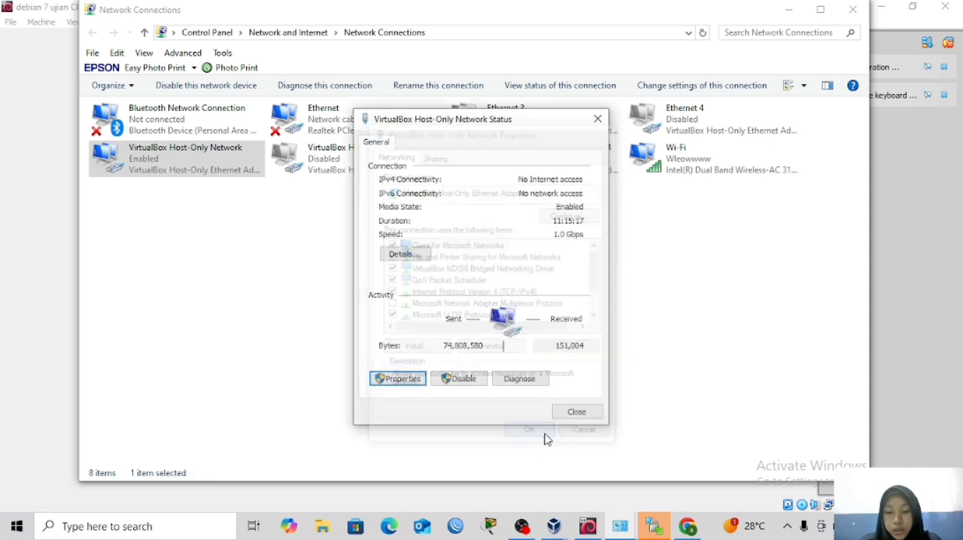
{"action": "left_click", "coordinate": [561, 414]}
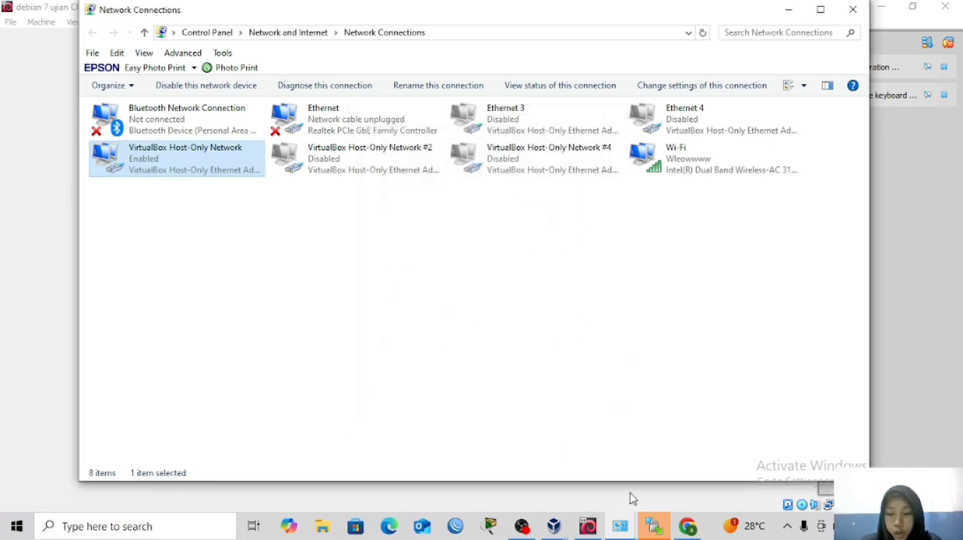
Switch to Chrome and log in to phpMyAdmin with the username root and the account password.
{"action": "left_click", "coordinate": [689, 527]}
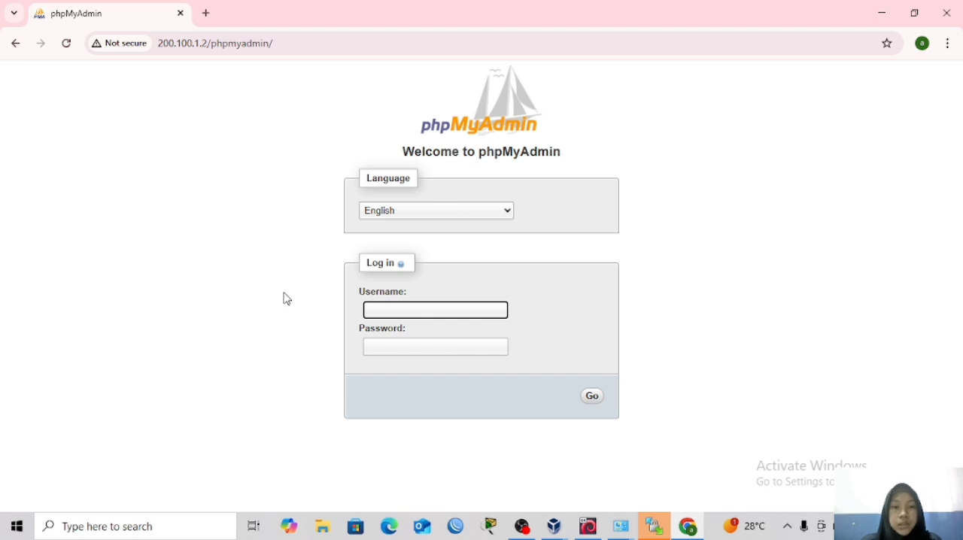
{"action": "left_click", "coordinate": [406, 311]}
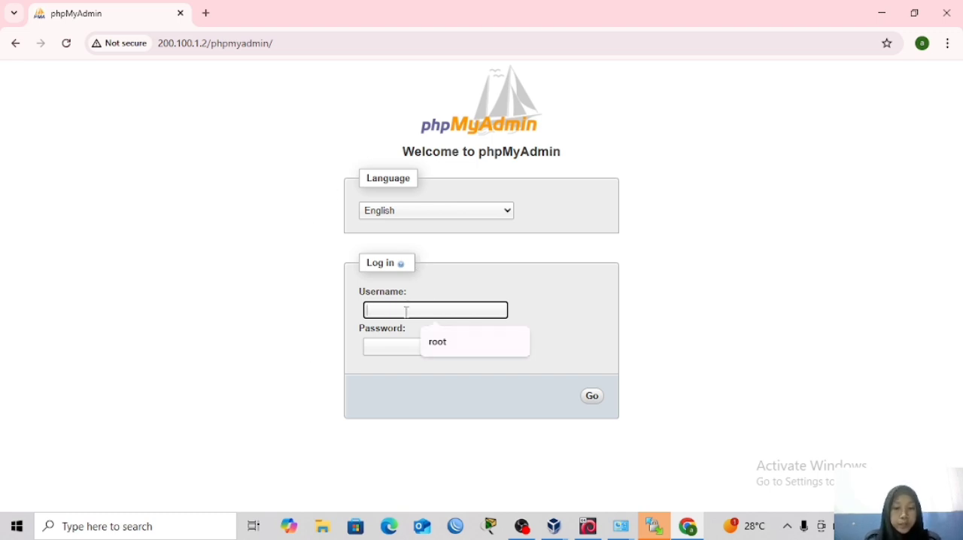
{"action": "type", "text": "root"}
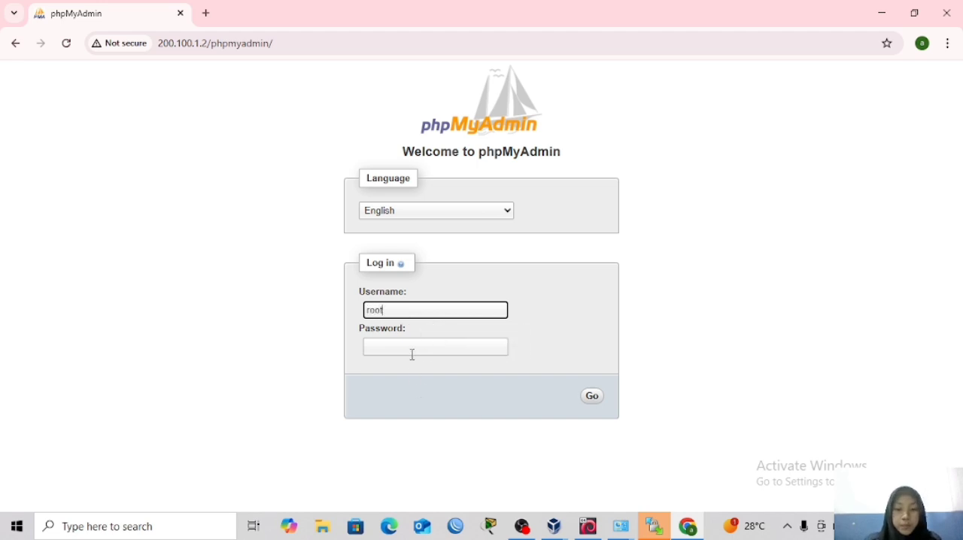
{"action": "left_click", "coordinate": [412, 349]}
{"action": "type", "text": "r"}
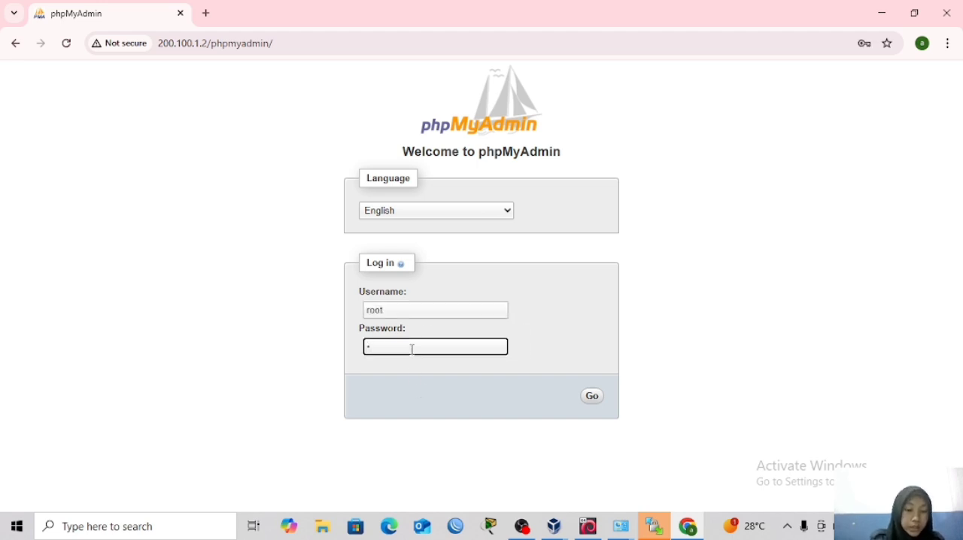
{"action": "type", "text": "oo"}
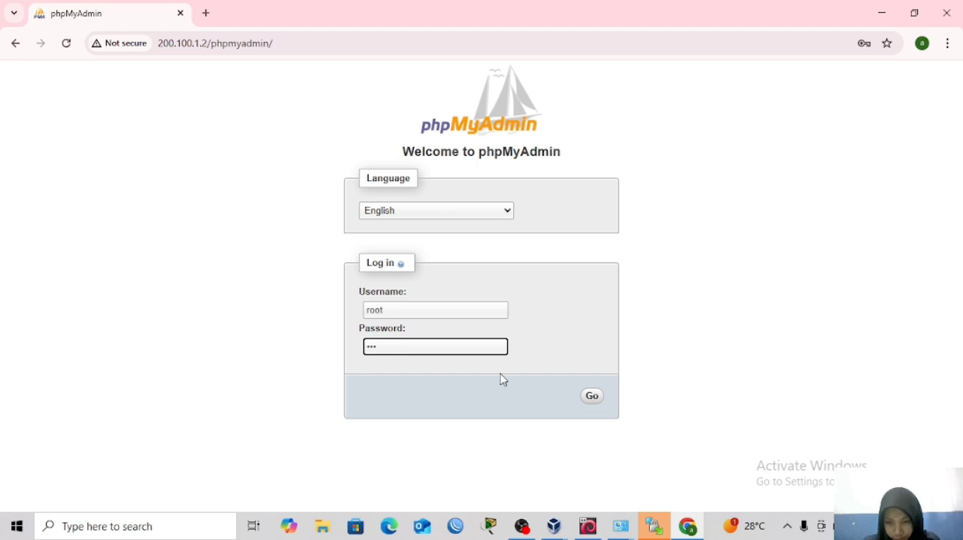
{"action": "left_click", "coordinate": [594, 397]}
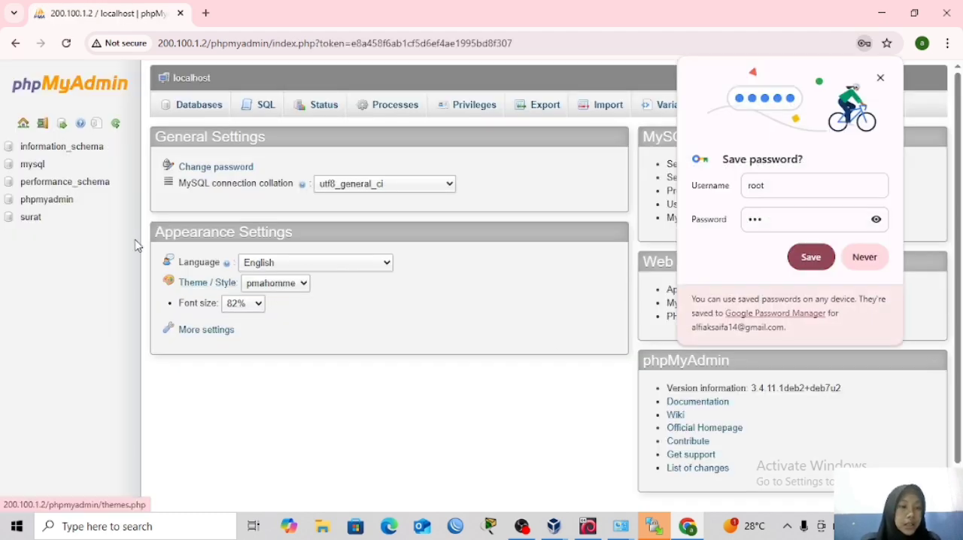
Import the dbsurat.sql file from the DB folder into the surat database in SQL format.
{"action": "left_click", "coordinate": [76, 225]}
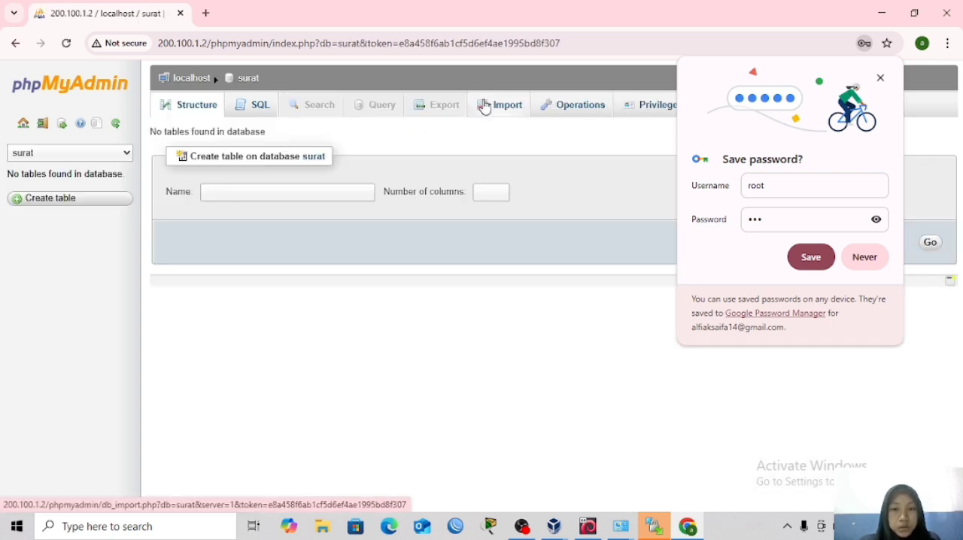
{"action": "left_click", "coordinate": [485, 107]}
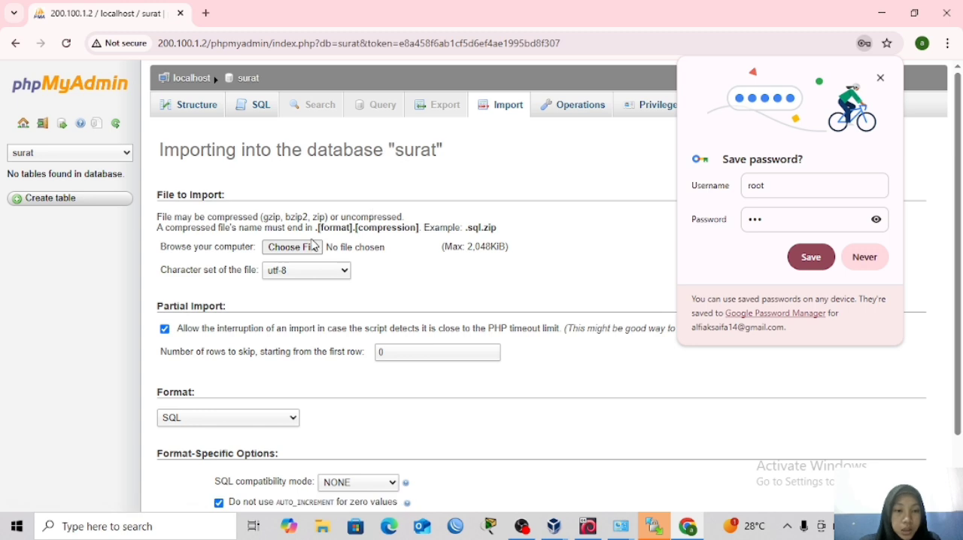
{"action": "left_click", "coordinate": [305, 252]}
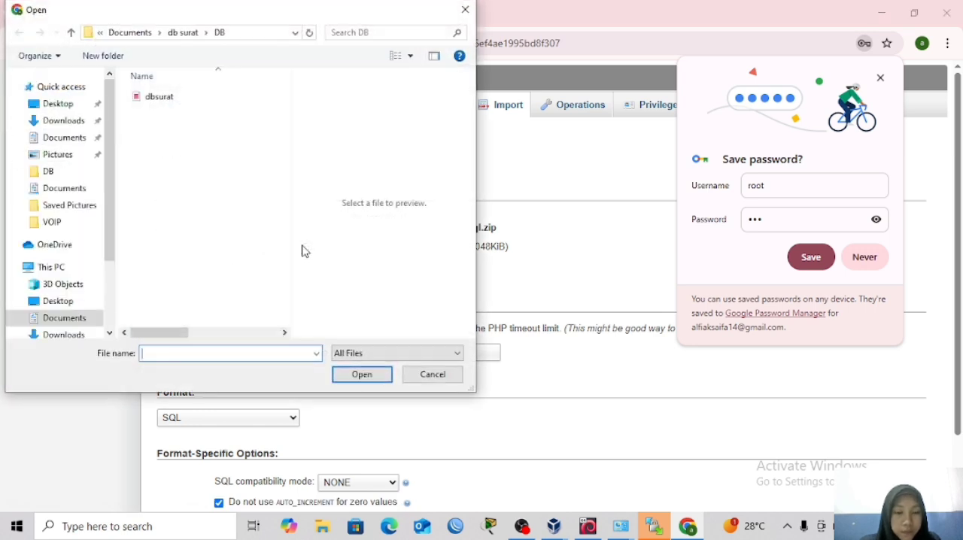
{"action": "left_click", "coordinate": [68, 173]}
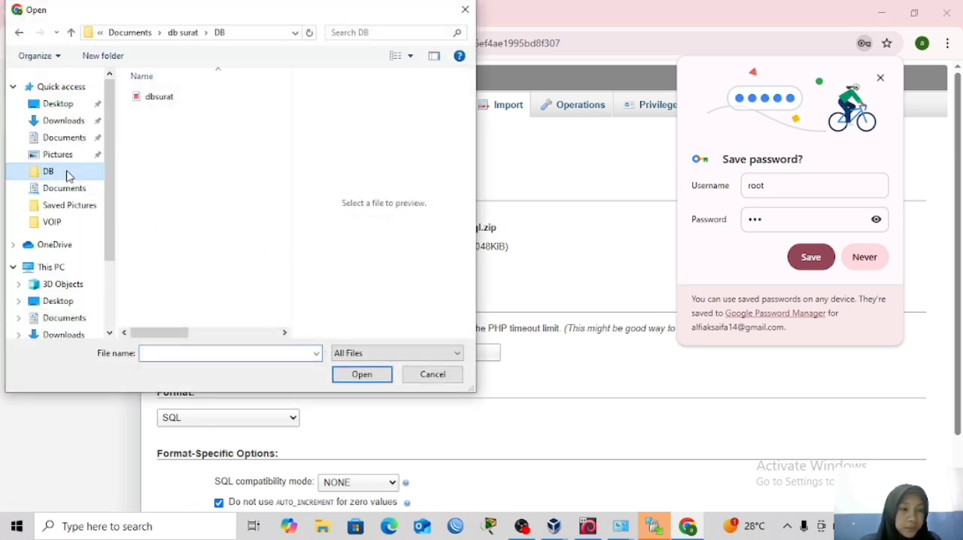
{"action": "left_click_drag", "start_coordinate": [185, 92], "coordinate": [189, 99]}
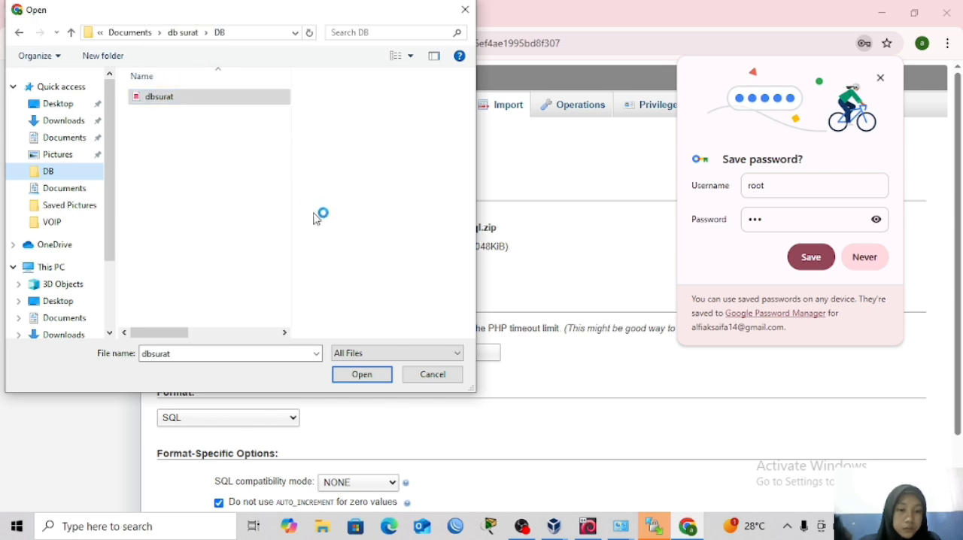
{"action": "left_click", "coordinate": [362, 375]}
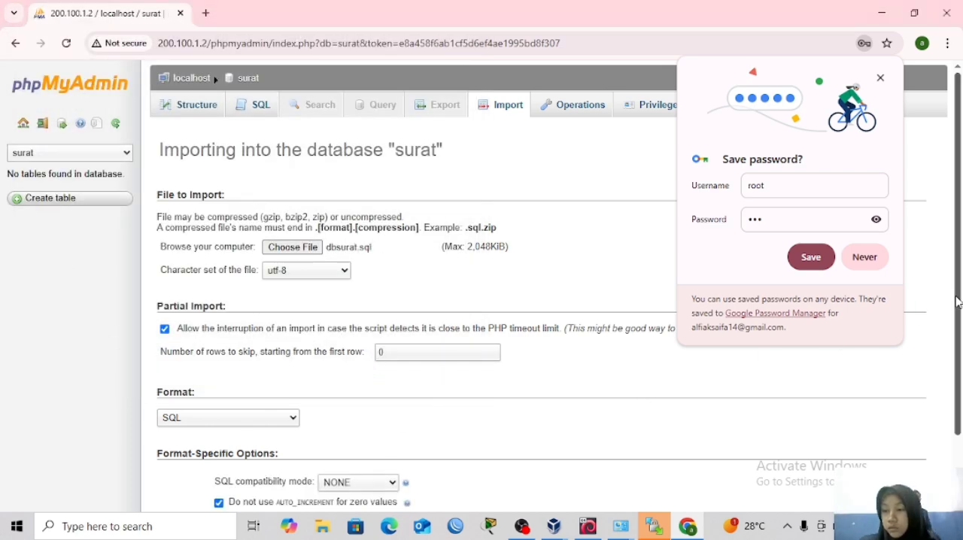
{"action": "scroll", "coordinate": [961, 376], "scroll_direction": "down", "scroll_amount": 2}
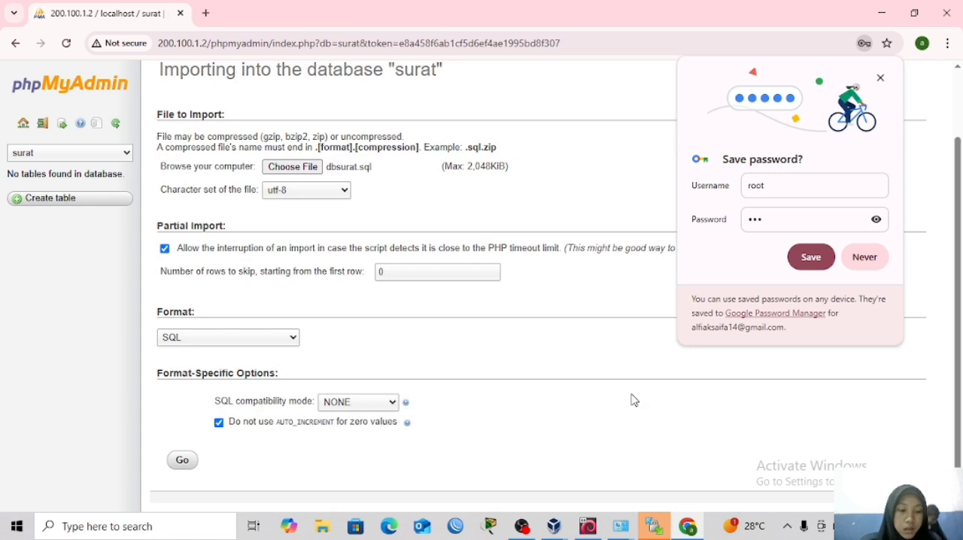
{"action": "left_click", "coordinate": [182, 461]}
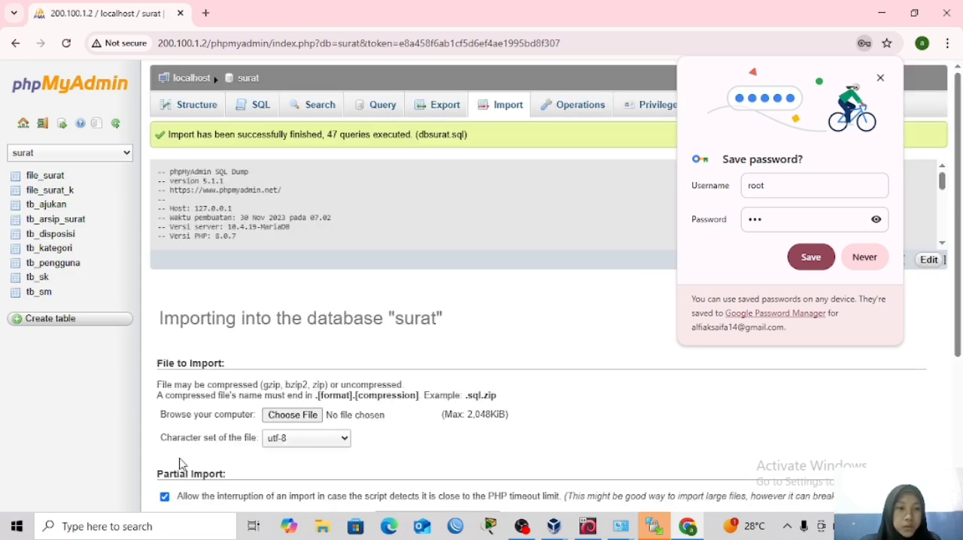
Open the SURAT application at 200.100.1.2/SURAT/ in a new browser tab.
{"action": "left_click", "coordinate": [205, 12]}
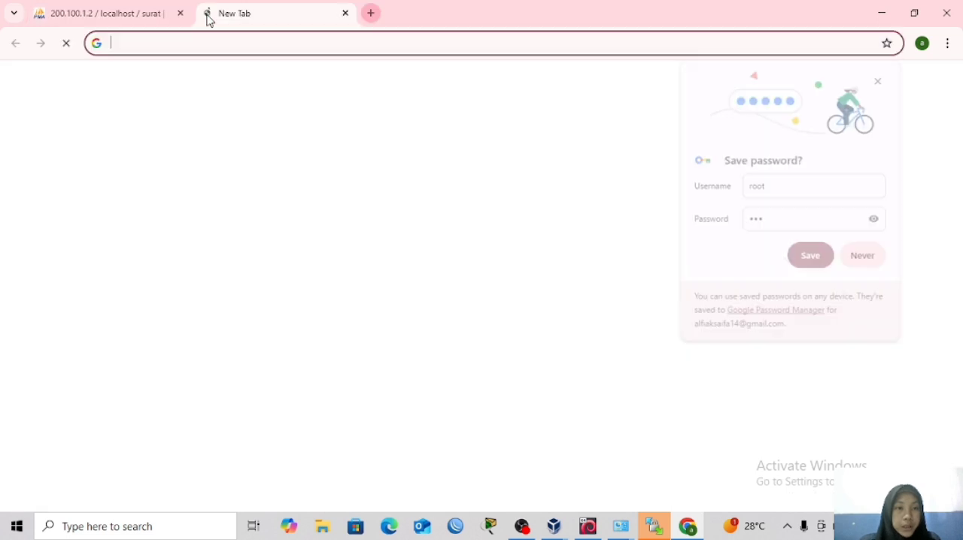
{"action": "left_click", "coordinate": [179, 39]}
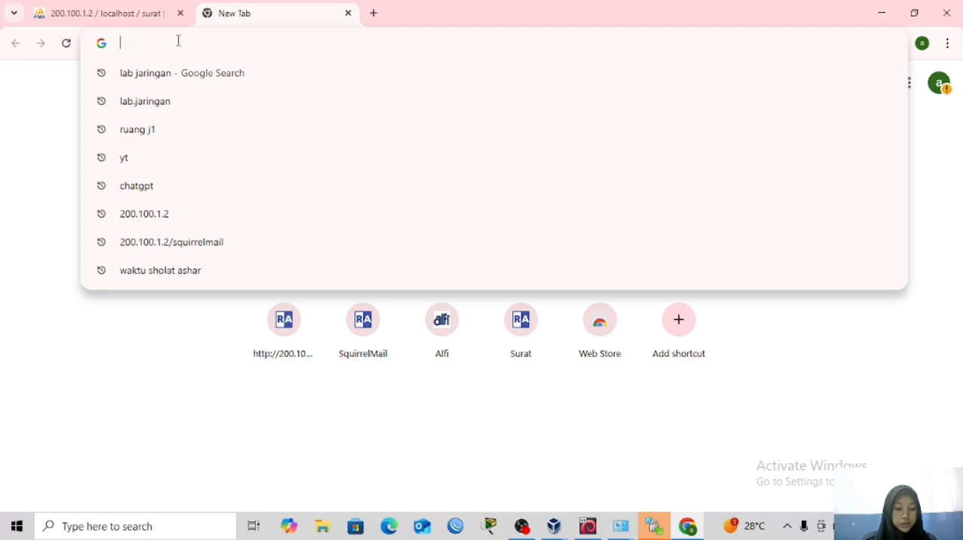
{"action": "type", "text": "200"}
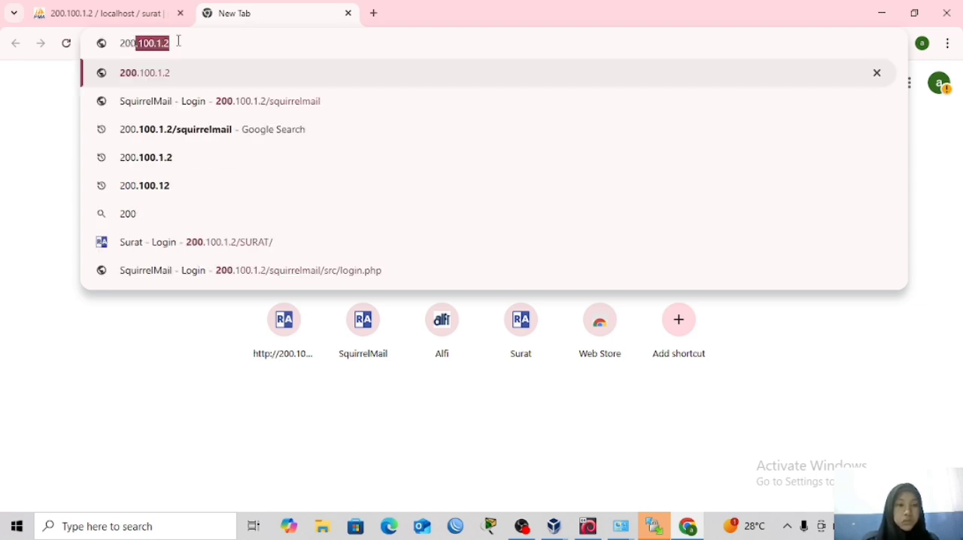
{"action": "key", "text": "Right"}
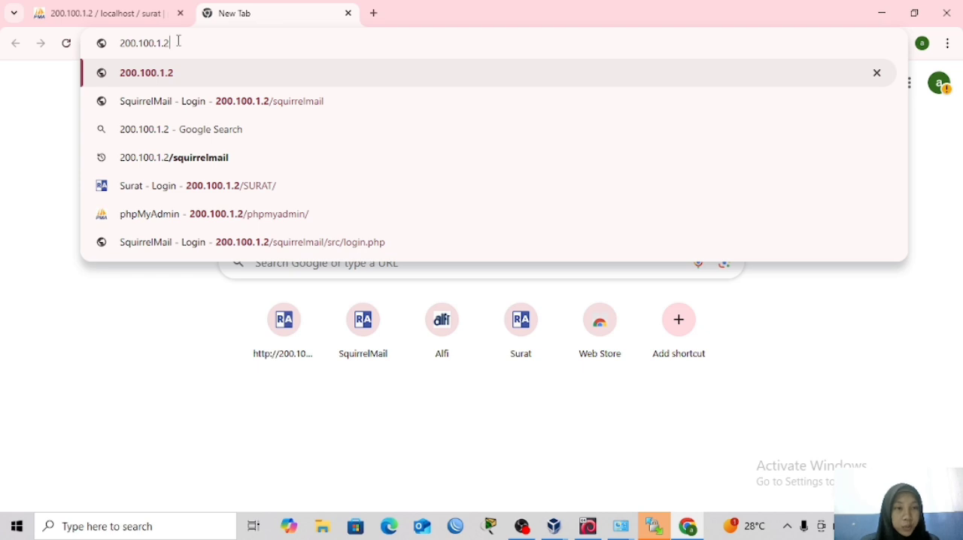
{"action": "type", "text": "/"}
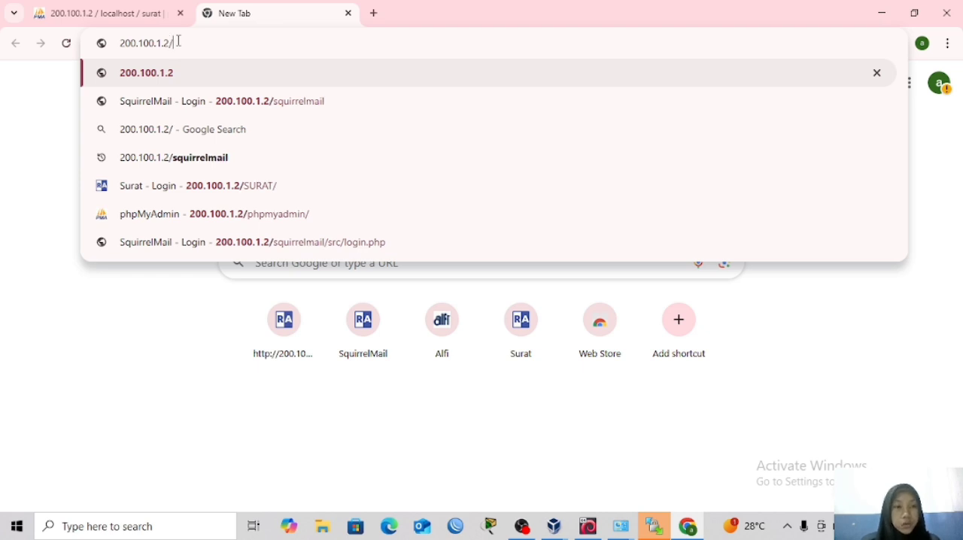
{"action": "type", "text": "SURAT/"}
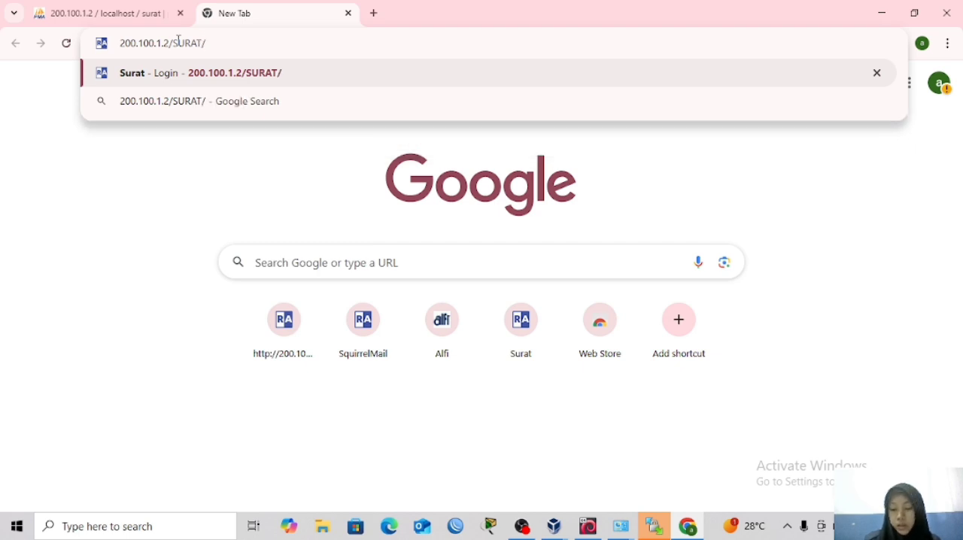
{"action": "key", "text": "Return"}
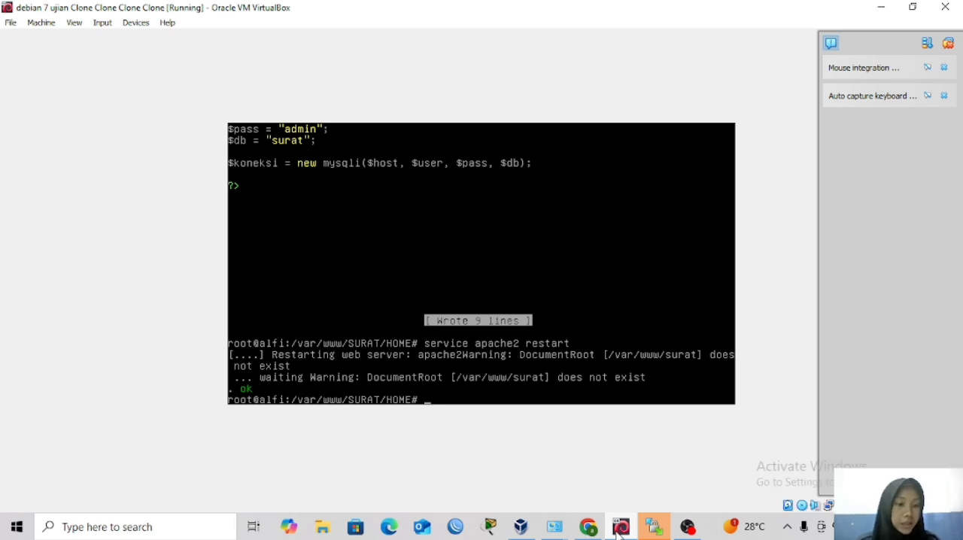
Examine the package sources in /etc/apt/sources.list with nano, then exit the editor.
{"action": "type", "text": "nano"}
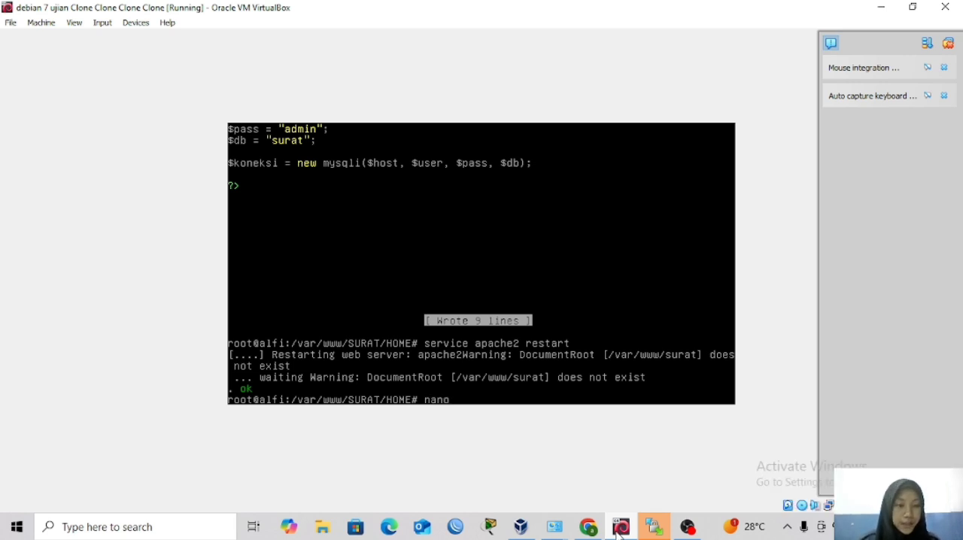
{"action": "type", "text": " /"}
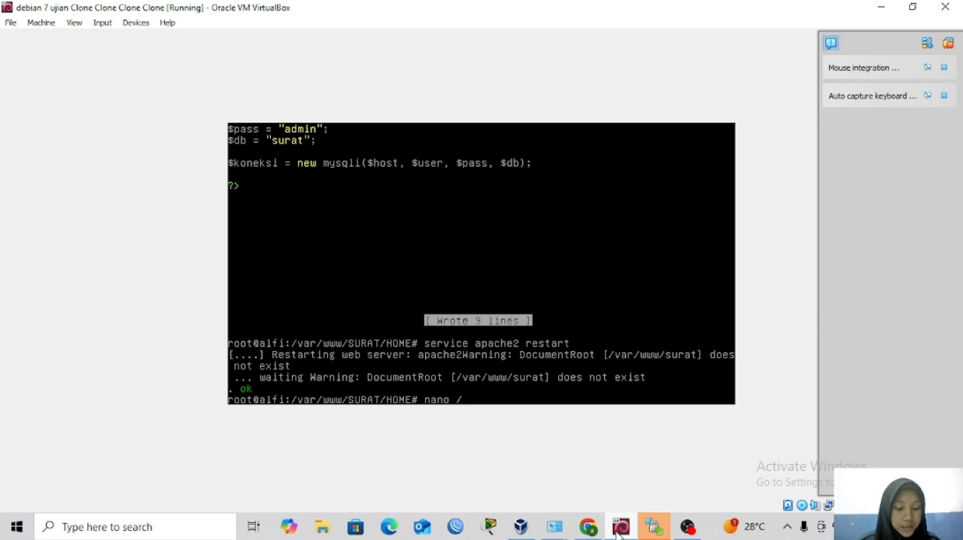
{"action": "type", "text": "etc/"}
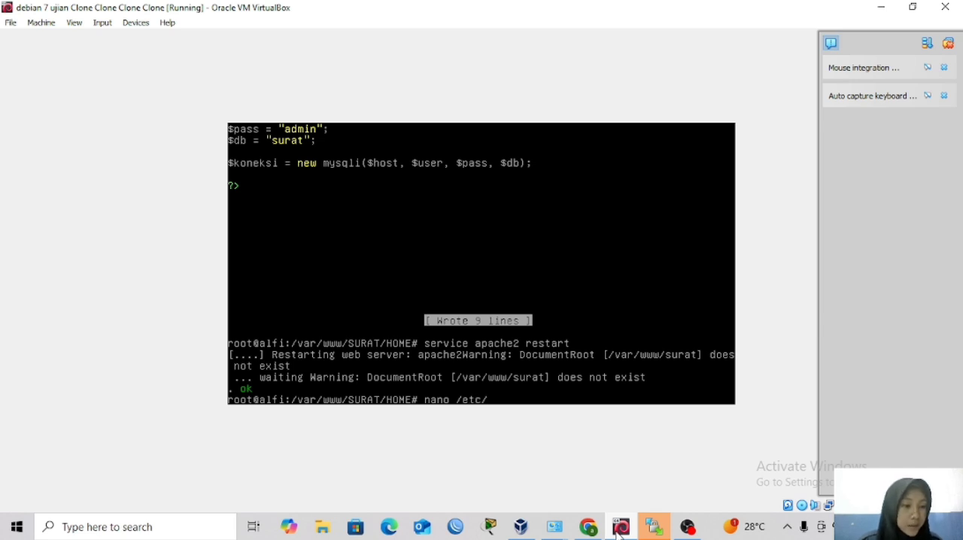
{"action": "type", "text": "apt/"}
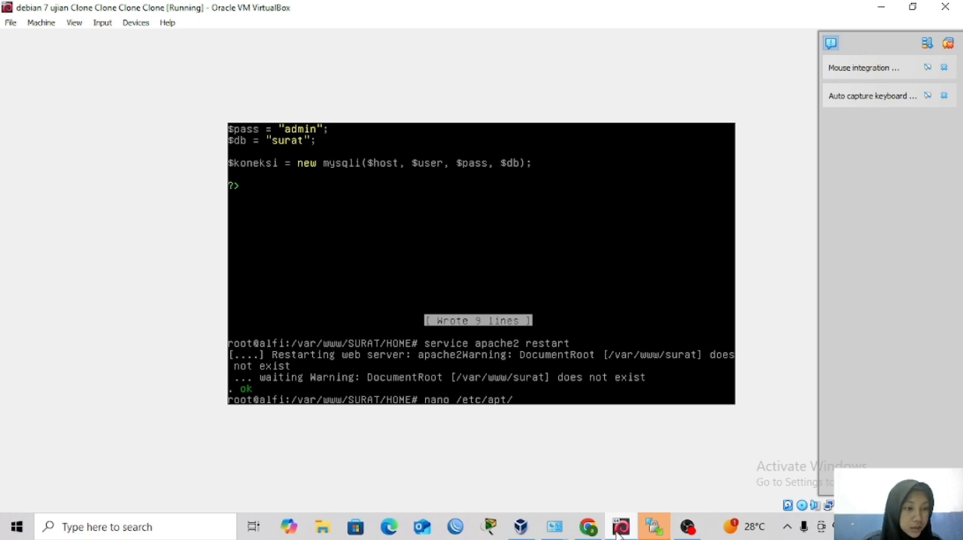
{"action": "type", "text": "sou"}
{"action": "key", "text": "Tab"}
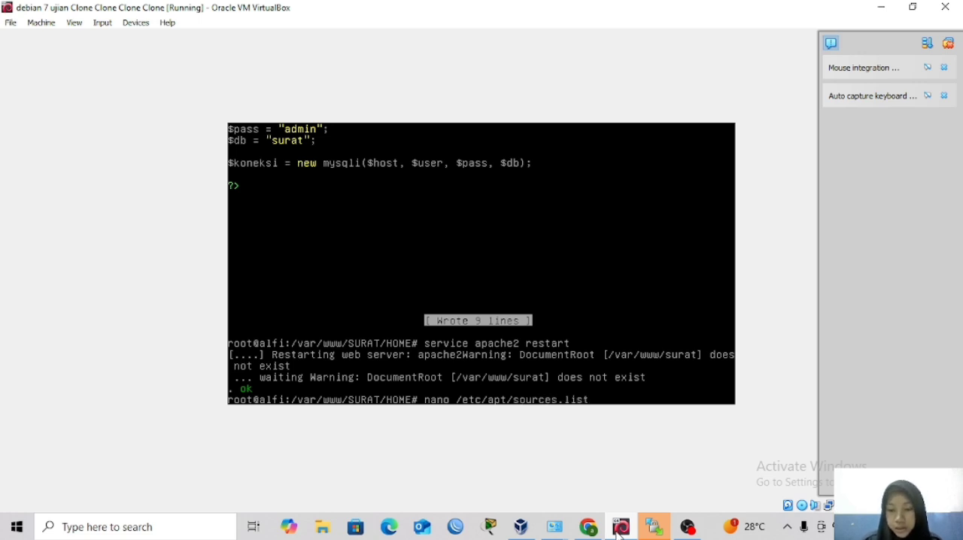
{"action": "key", "text": "Return"}
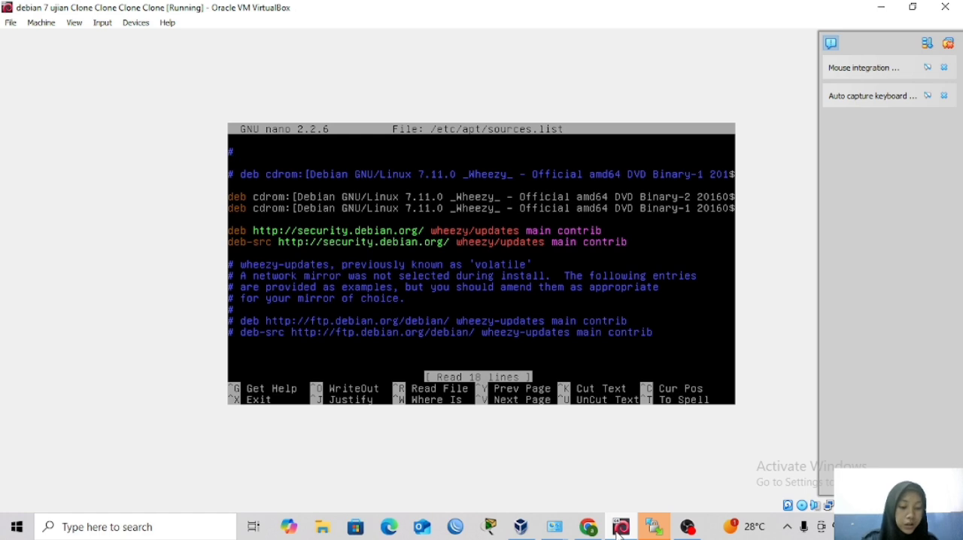
{"action": "key", "text": "ctrl+x"}
{"action": "type", "text": "y"}
{"action": "key", "text": "BackSpace"}
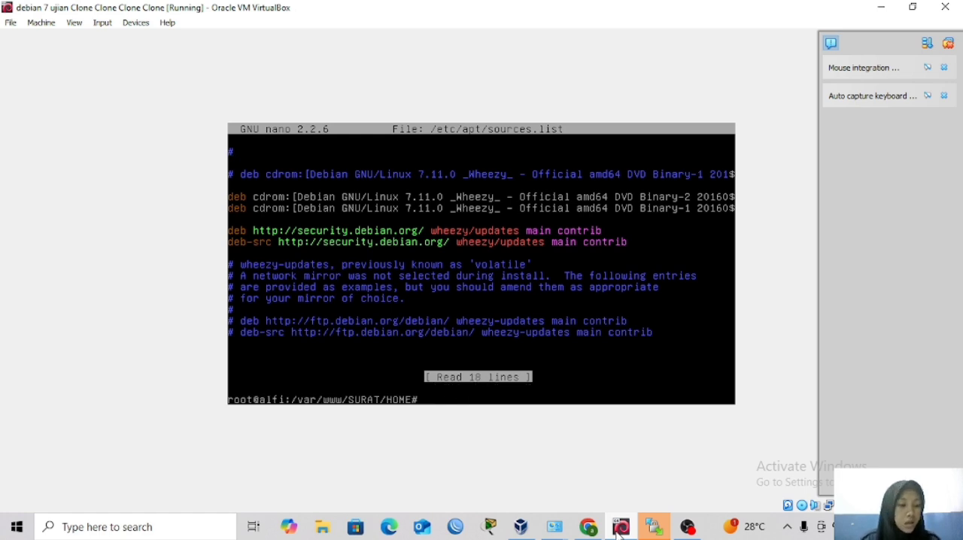
Eject the VM's disc and insert debian-7.11.0-amd64-DVD-3.iso in the IDE optical drive through the storage settings.
{"action": "type", "text": "eject"}
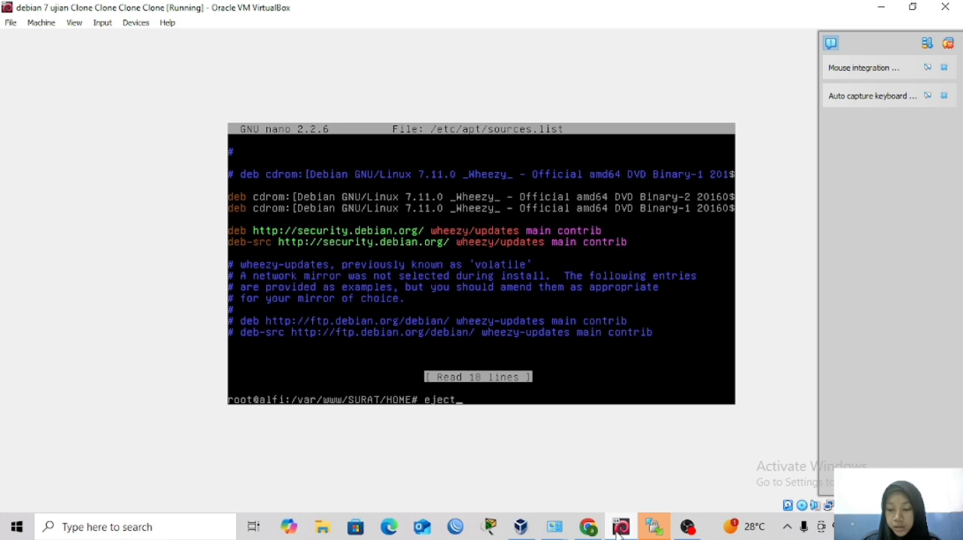
{"action": "key", "text": "Return"}
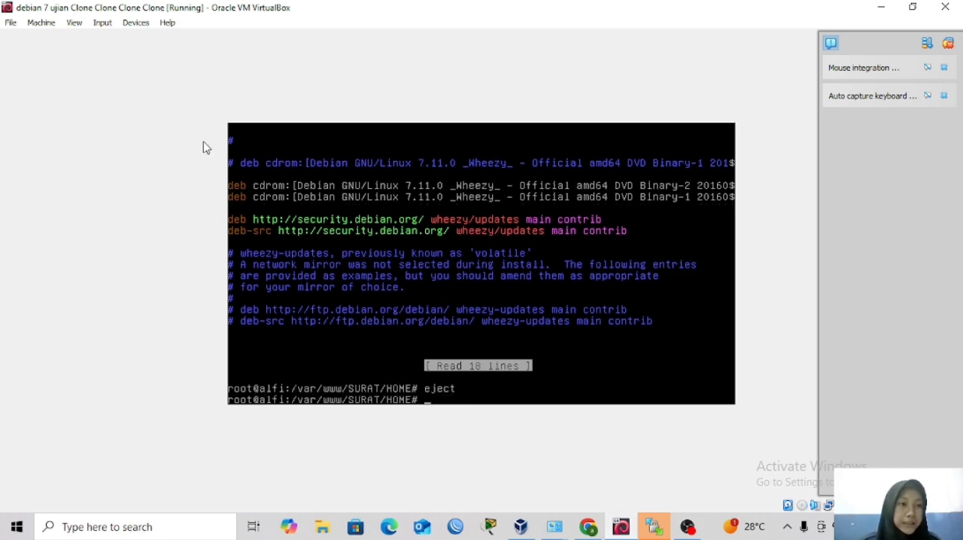
{"action": "left_click", "coordinate": [34, 30]}
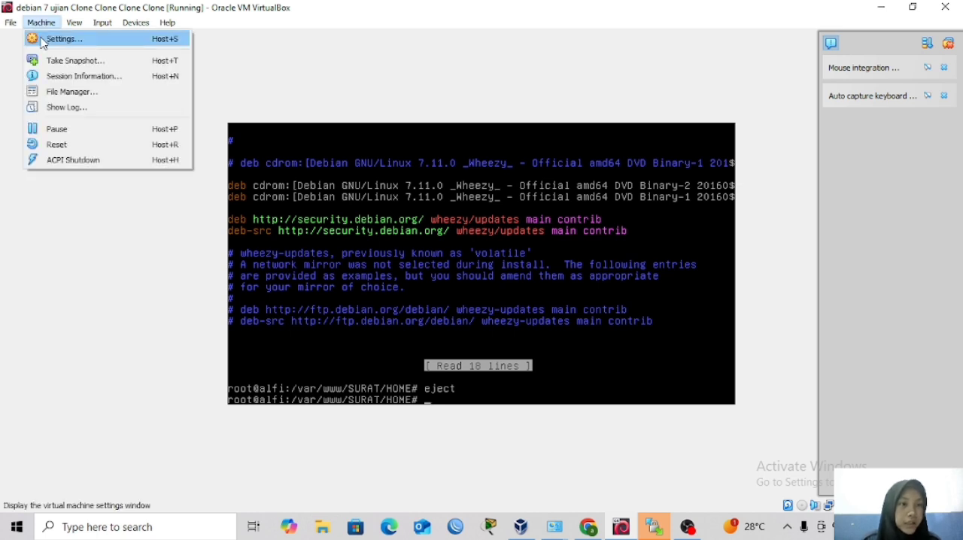
{"action": "left_click", "coordinate": [41, 38]}
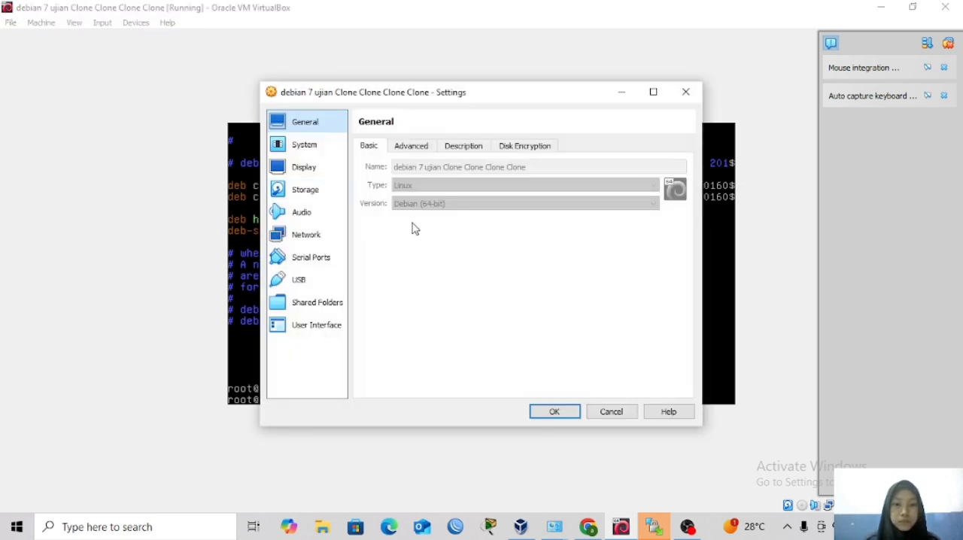
{"action": "left_click", "coordinate": [309, 189]}
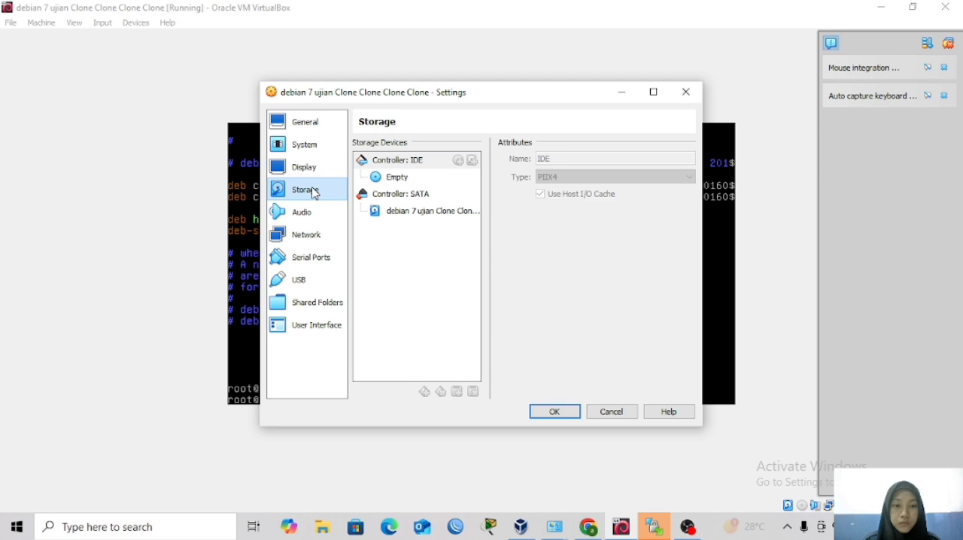
{"action": "left_click", "coordinate": [422, 182]}
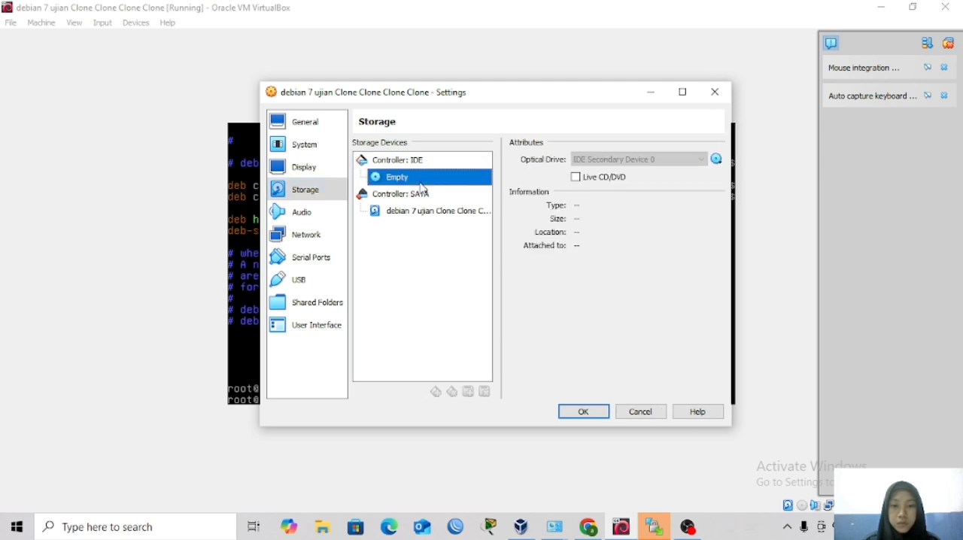
{"action": "left_click", "coordinate": [717, 159]}
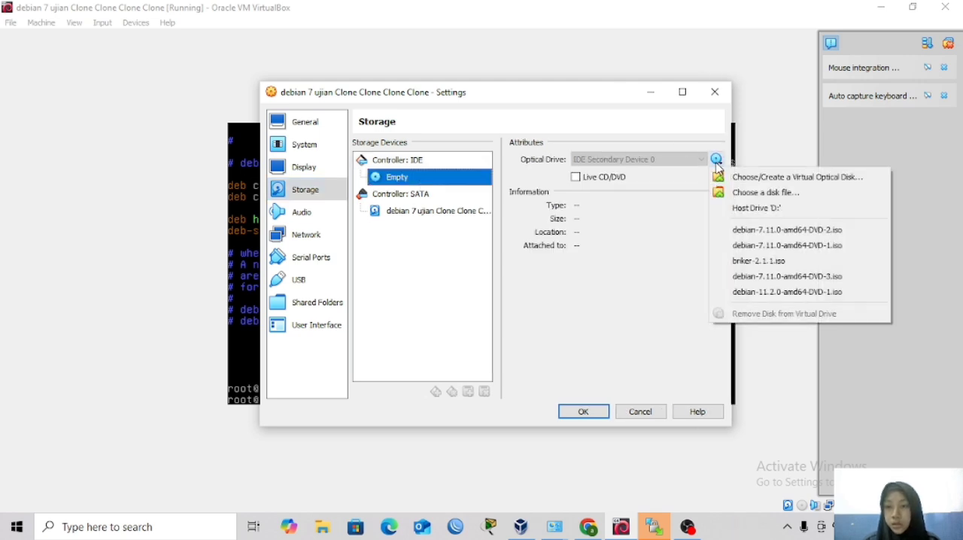
{"action": "left_click", "coordinate": [737, 286]}
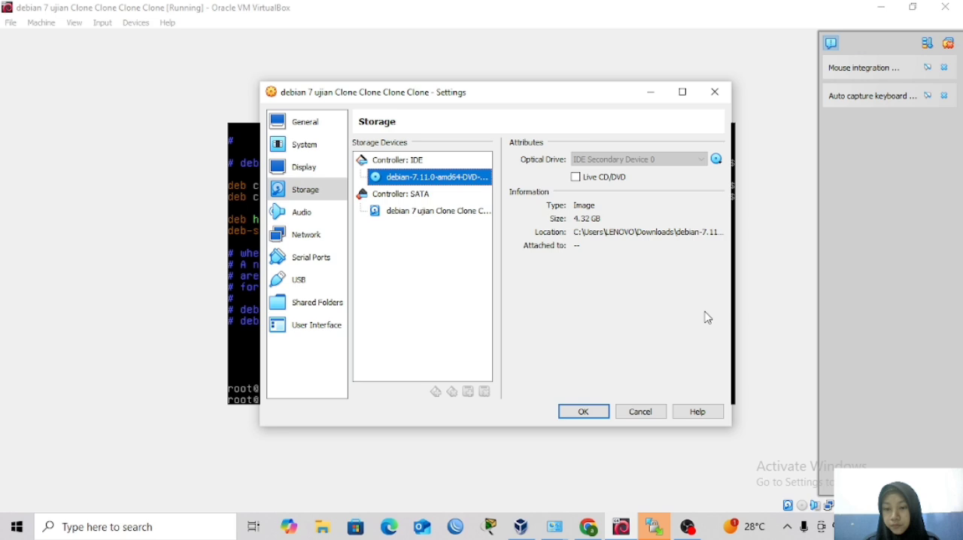
{"action": "left_click", "coordinate": [588, 423]}
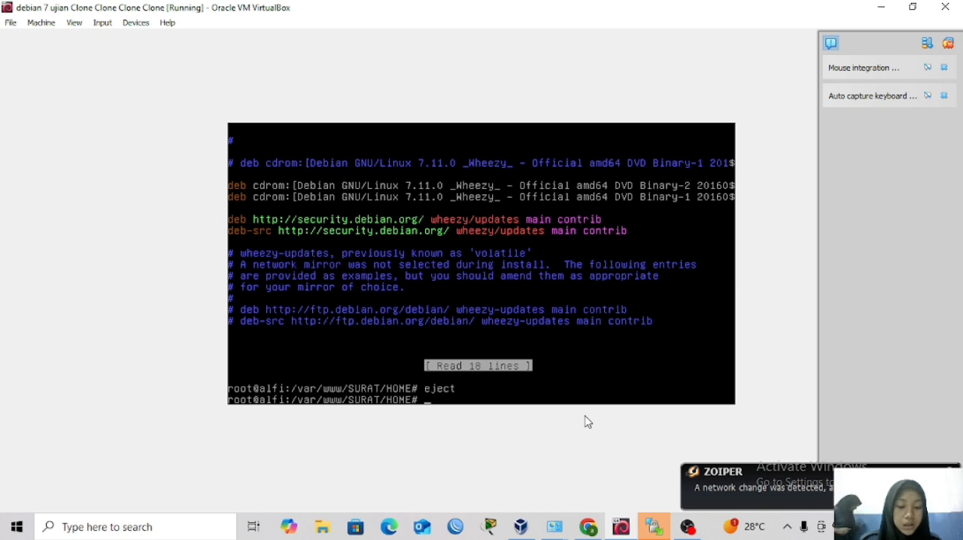
{"action": "type", "text": "cd"}
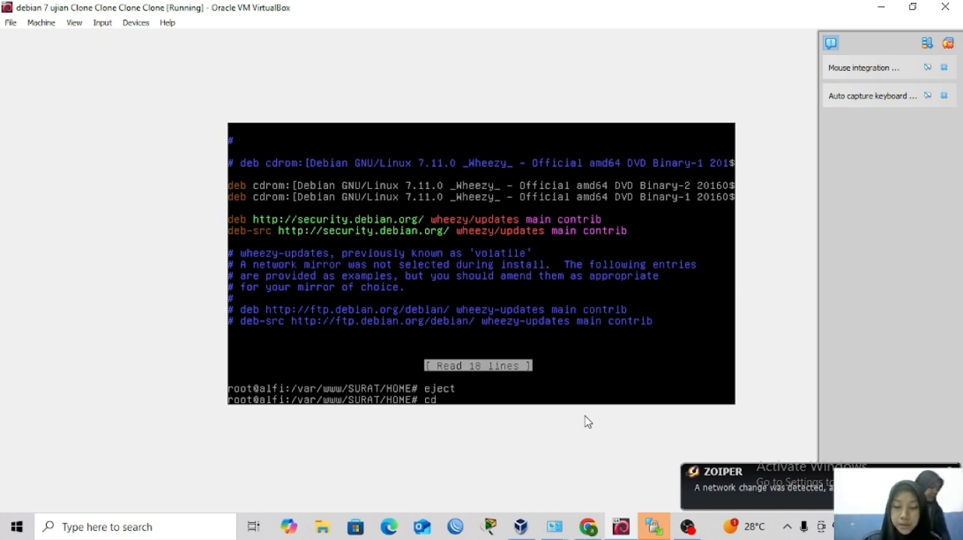
{"action": "type", "text": " /"}
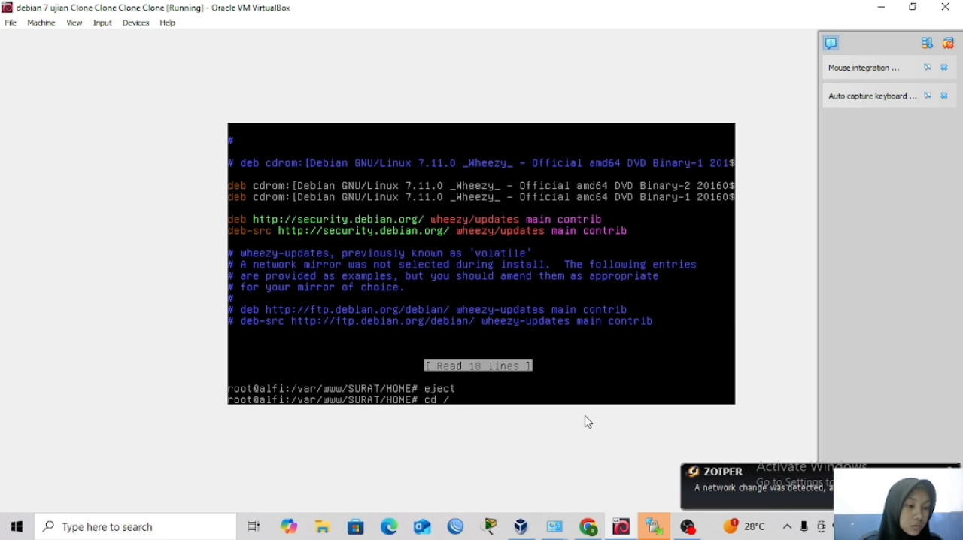
{"action": "key", "text": "BackSpace"}
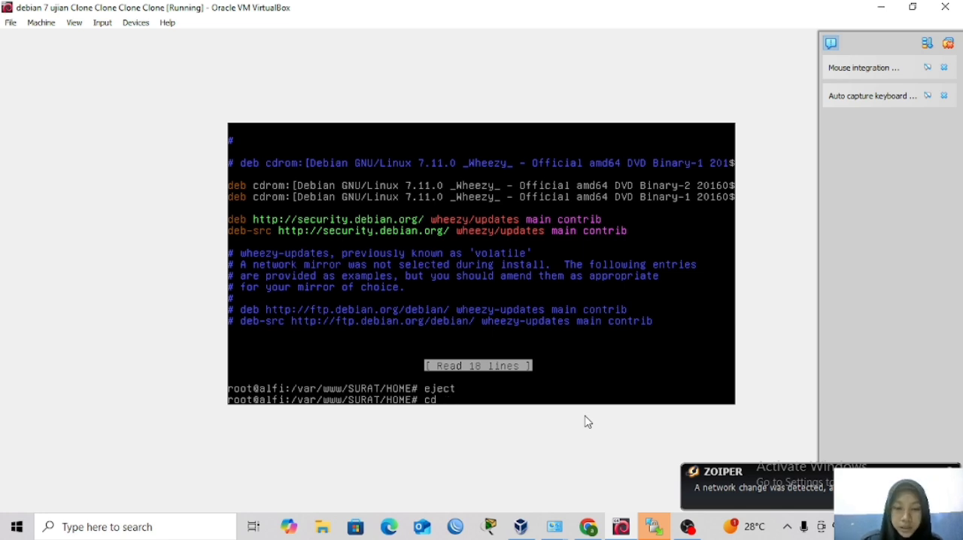
{"action": "type", "text": "-cd"}
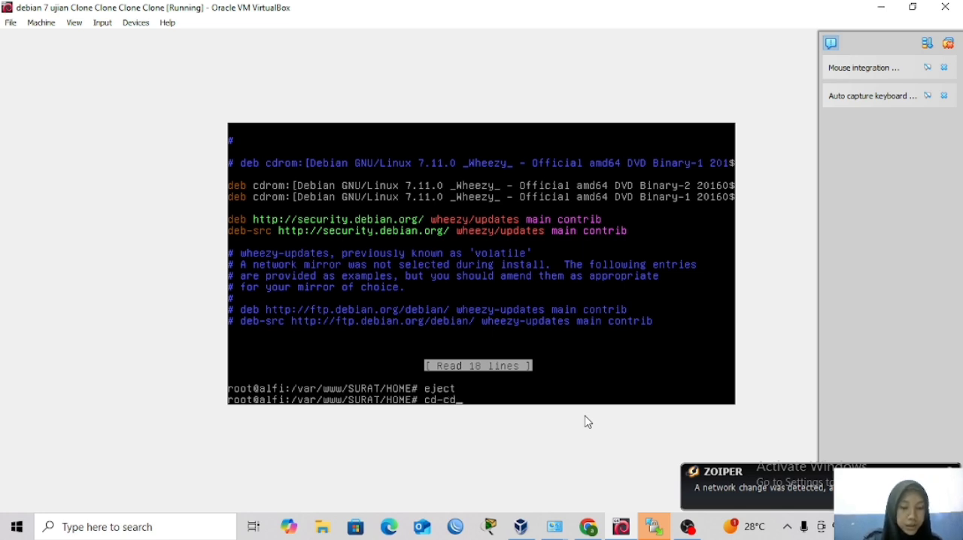
{"action": "type", "text": "r"}
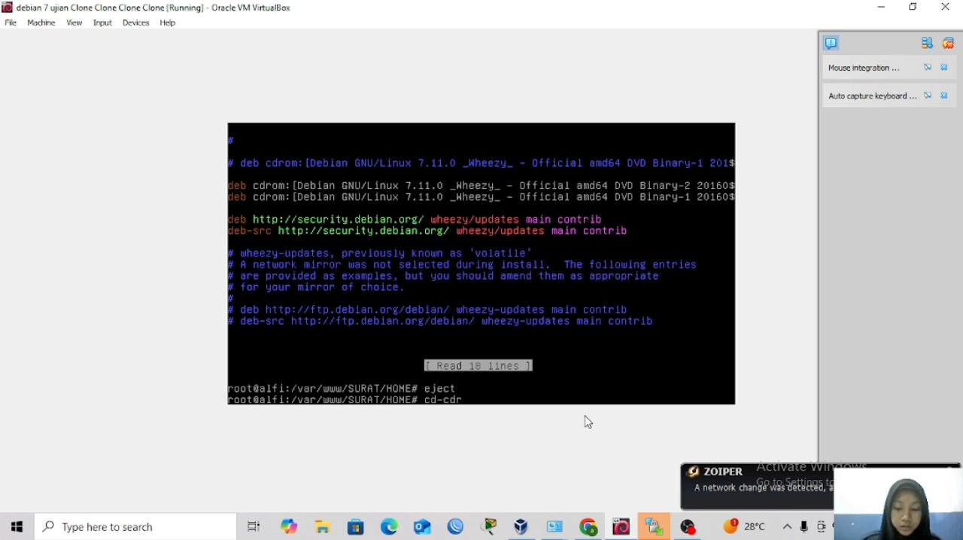
{"action": "type", "text": "om"}
{"action": "key", "text": "BackSpace"}
{"action": "key", "text": "BackSpace"}
{"action": "key", "text": "BackSpace"}
{"action": "key", "text": "BackSpace"}
{"action": "key", "text": "BackSpace"}
{"action": "key", "text": "BackSpace"}
{"action": "key", "text": "BackSpace"}
{"action": "key", "text": "BackSpace"}
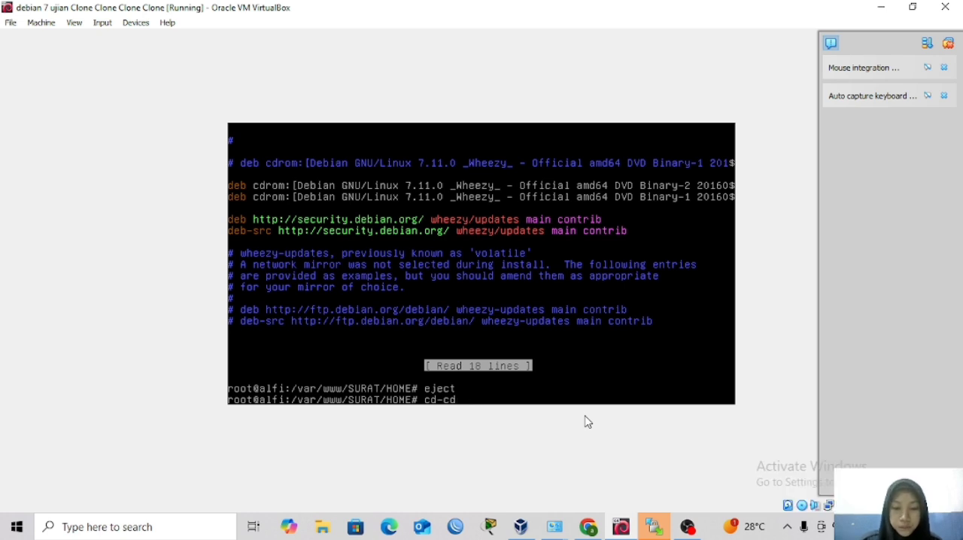
Try to identify the inserted disc with apt-cdrom ident from the SURAT/HOME directory.
{"action": "type", "text": "ap"}
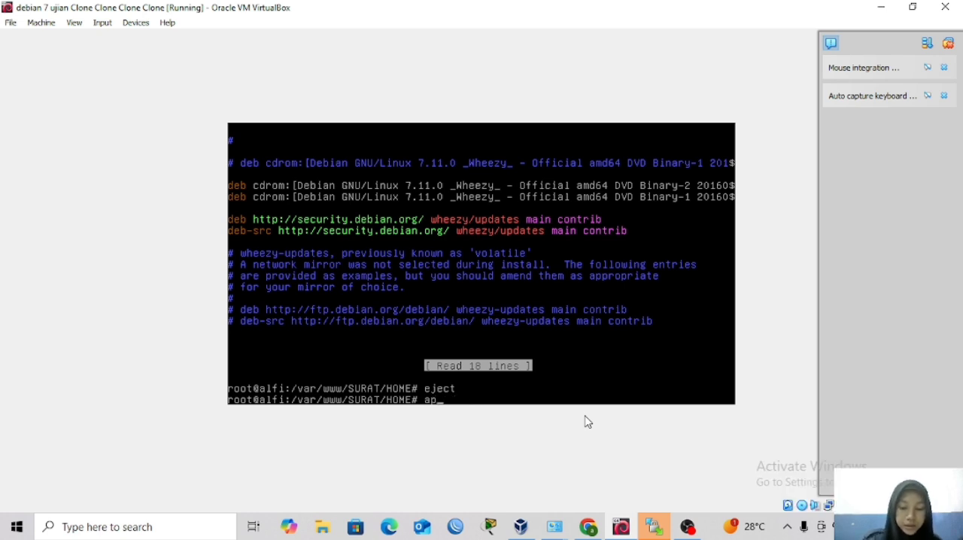
{"action": "type", "text": "t"}
{"action": "type", "text": "-cd"}
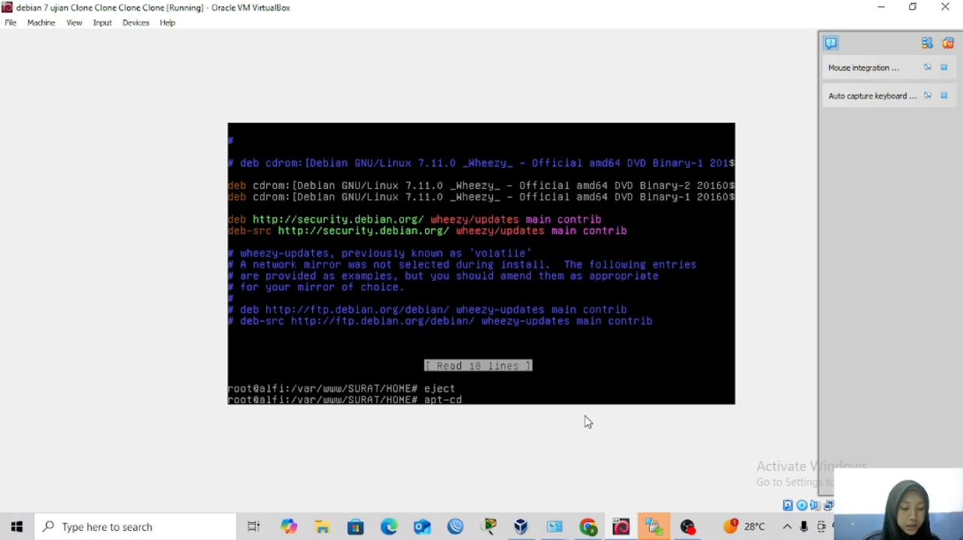
{"action": "type", "text": "rom ident"}
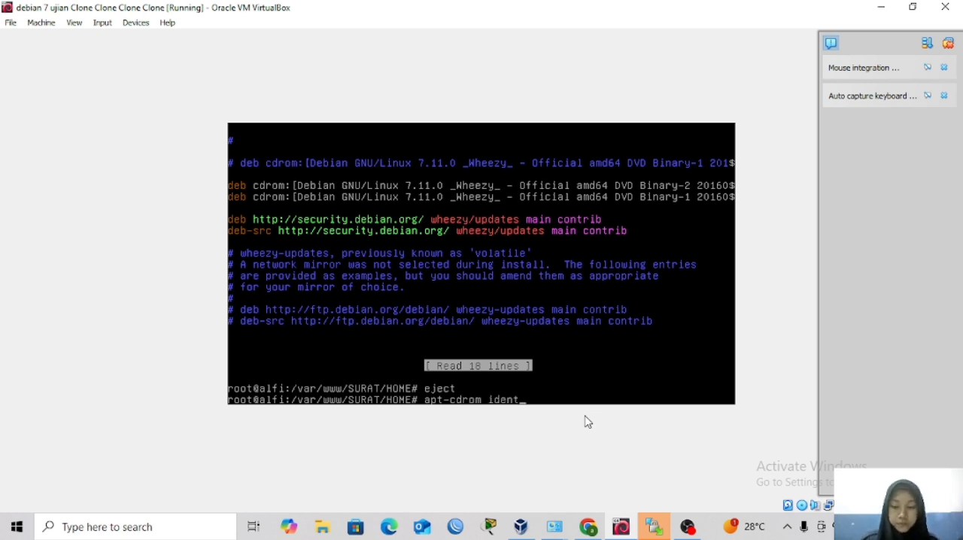
{"action": "key", "text": "Return"}
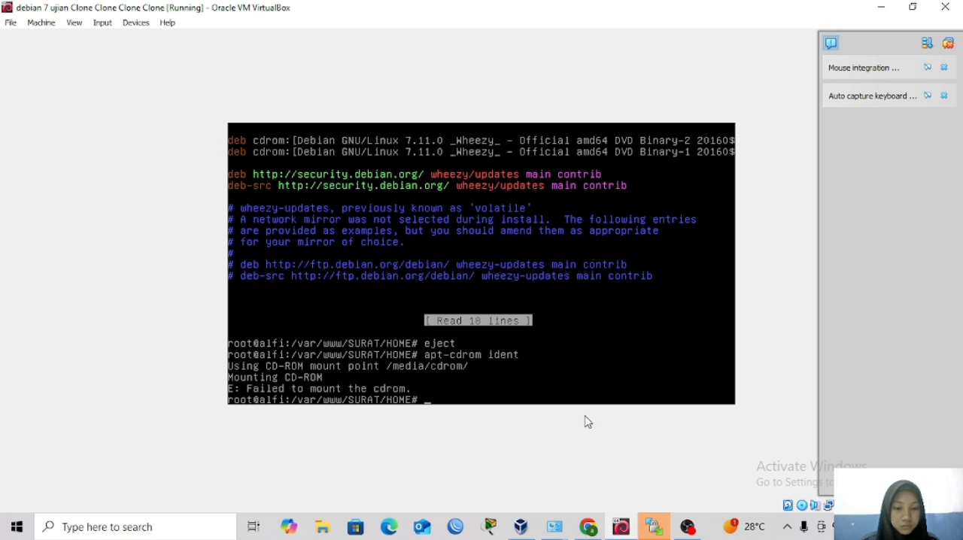
Return to root's home directory and identify the inserted disc with apt-cdrom ident.
{"action": "type", "text": "cd"}
{"action": "key", "text": "Return"}
{"action": "type", "text": "apt-cdrom ident"}
{"action": "key", "text": "Return"}
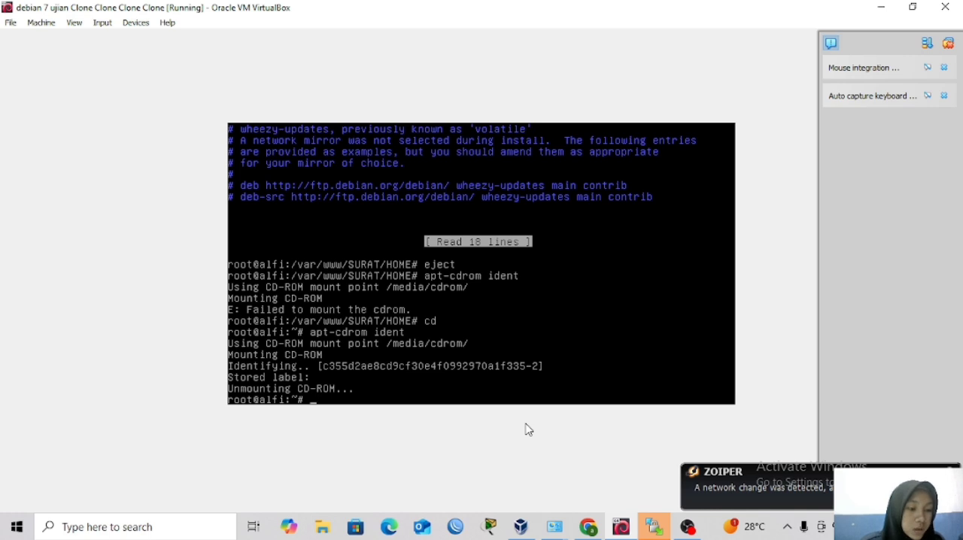
Check the disc entries in /etc/apt/sources.list with nano, then exit the editor without changes.
{"action": "key", "text": "Up"}
{"action": "key", "text": "Up"}
{"action": "key", "text": "Up"}
{"action": "key", "text": "Up"}
{"action": "key", "text": "Up"}
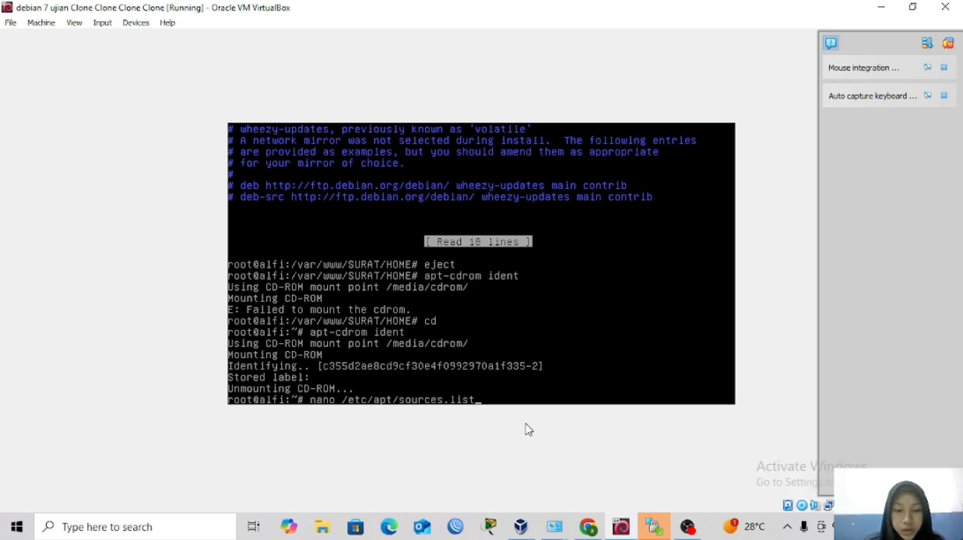
{"action": "key", "text": "Return"}
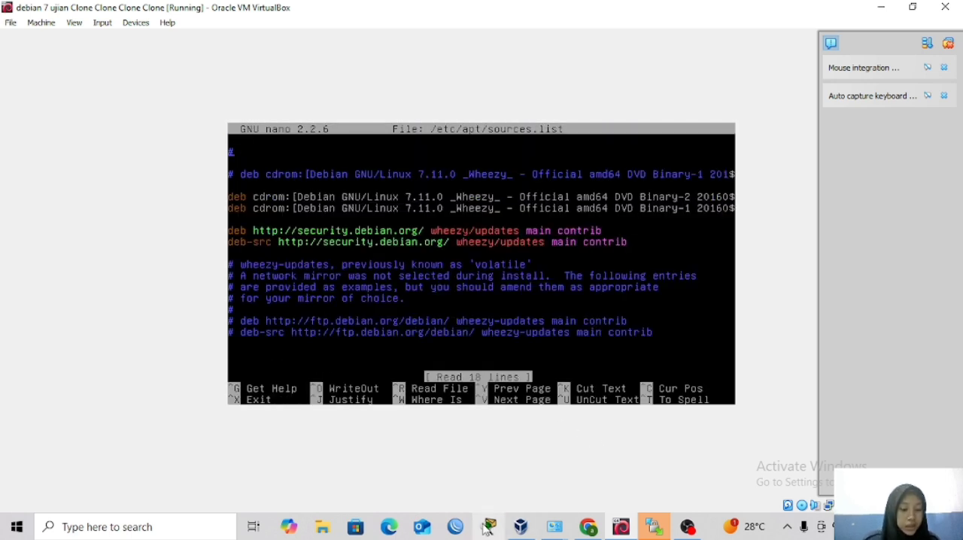
{"action": "key", "text": "ctrl+x"}
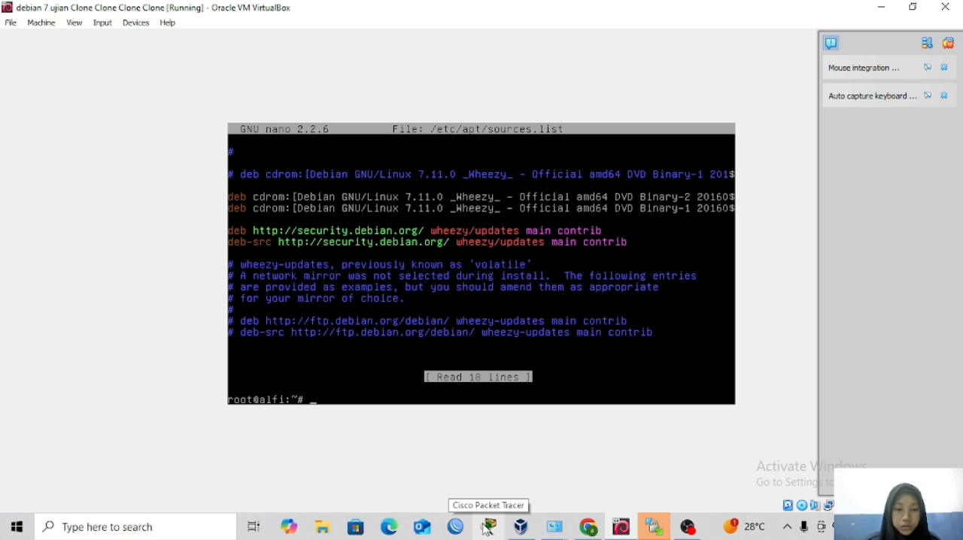
Register the inserted third Debian DVD as a package source with apt-cdrom add.
{"action": "key", "text": "Up"}
{"action": "key", "text": "Up"}
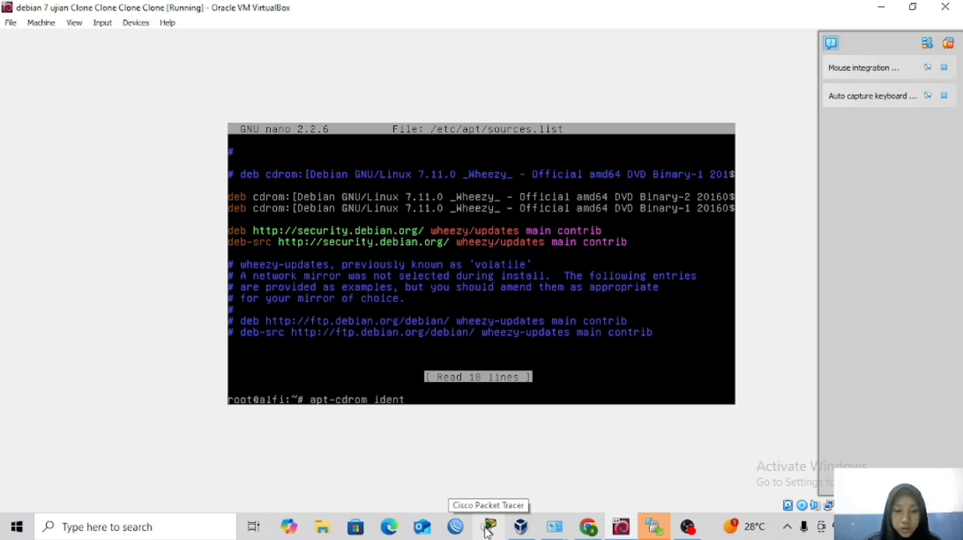
{"action": "key", "text": "BackSpace"}
{"action": "key", "text": "BackSpace"}
{"action": "key", "text": "BackSpace"}
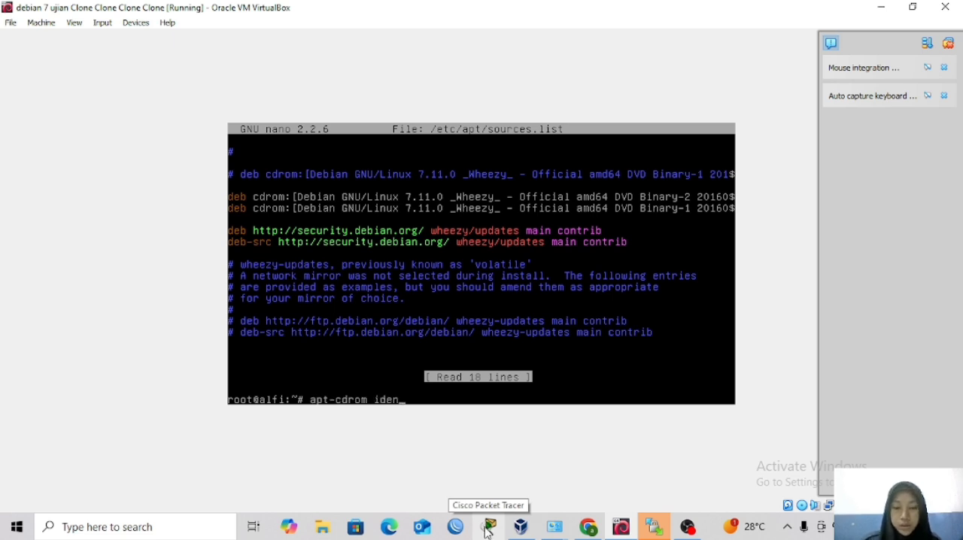
{"action": "key", "text": "BackSpace"}
{"action": "key", "text": "BackSpace"}
{"action": "type", "text": "a"}
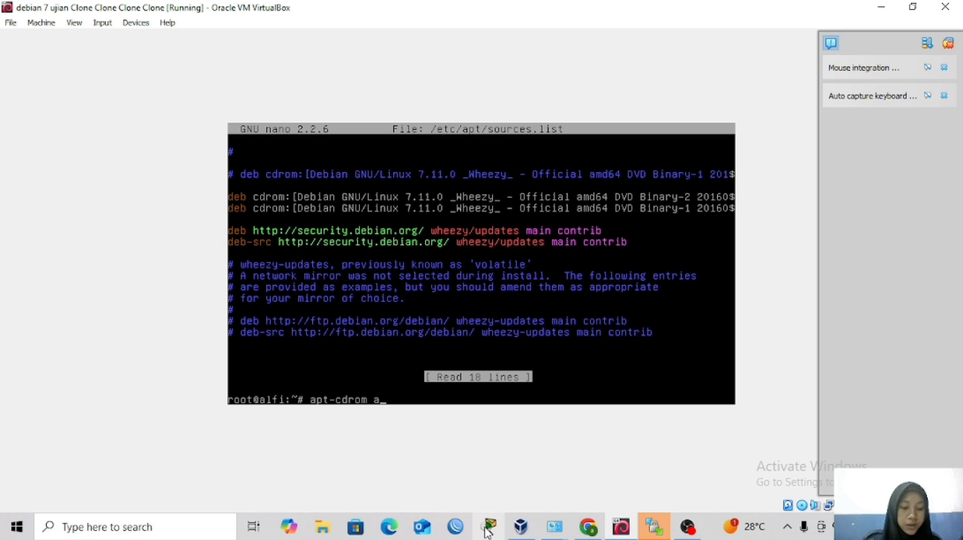
{"action": "type", "text": "dd"}
{"action": "key", "text": "Return"}
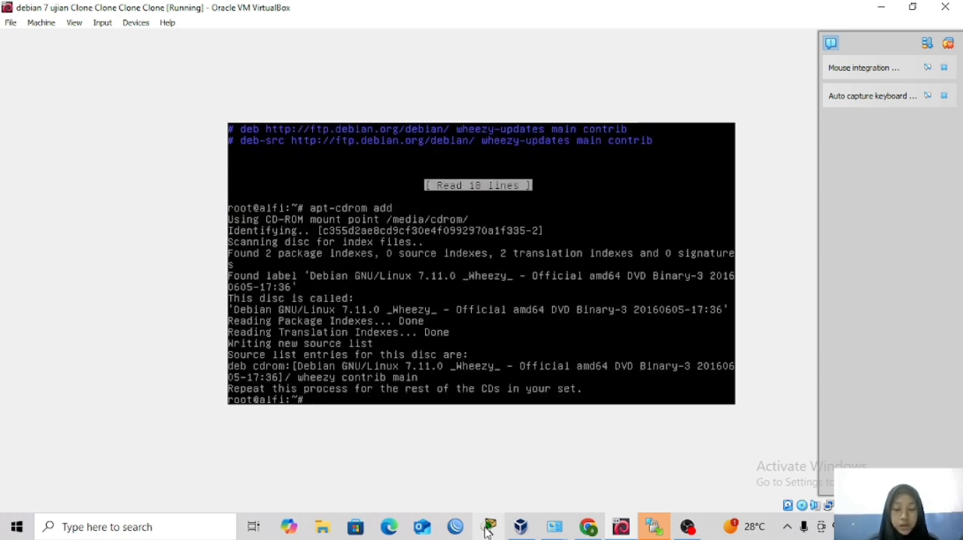
Reopen /etc/apt/sources.list in nano to review the registered DVD entries, then exit the editor.
{"action": "key", "text": "Up"}
{"action": "key", "text": "Up"}
{"action": "key", "text": "Up"}
{"action": "key", "text": "Down"}
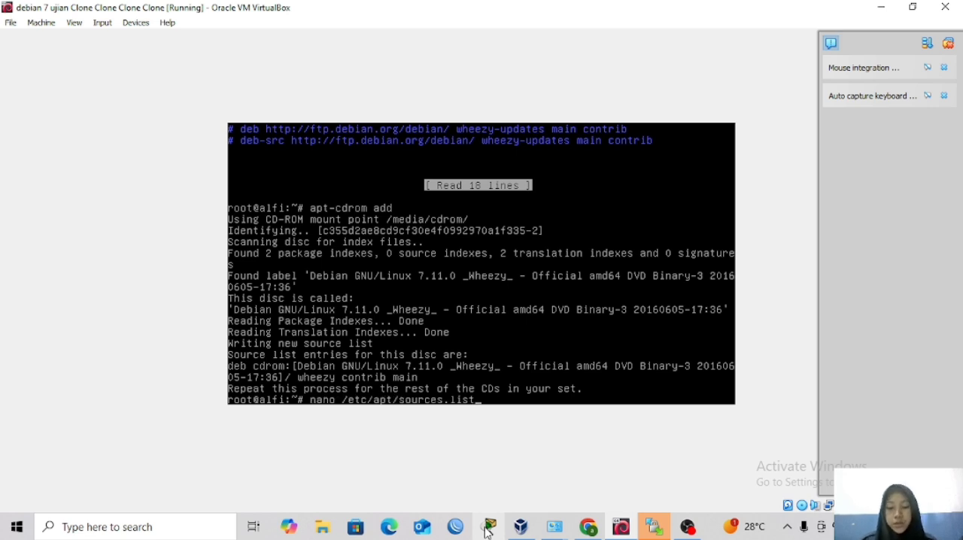
{"action": "key", "text": "Return"}
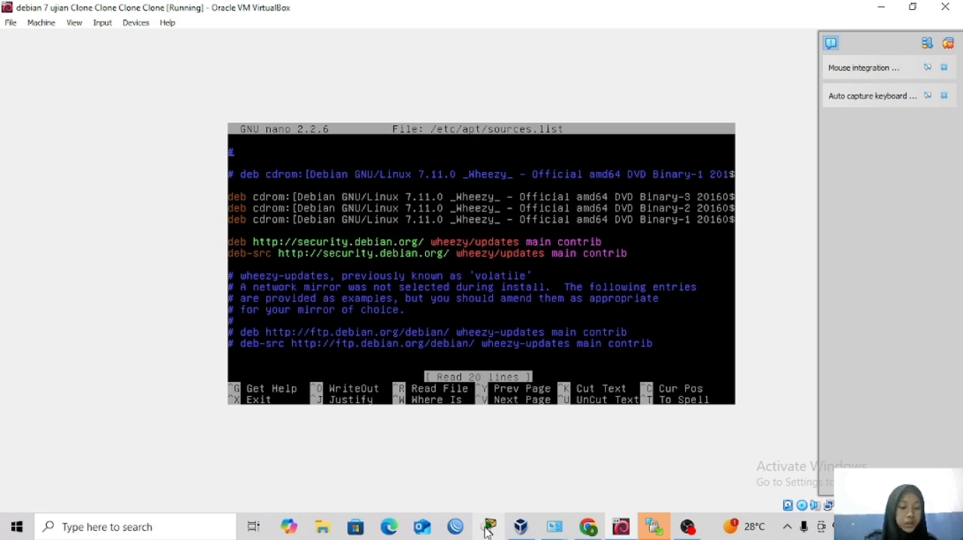
{"action": "key", "text": "ctrl+x"}
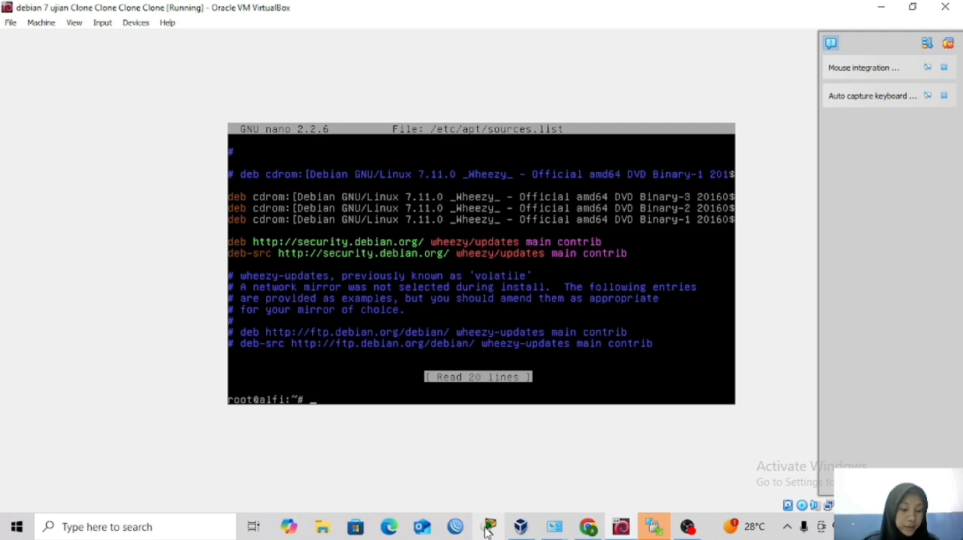
Install postfix, courier-imap, courier-pop and squirrelmail with apt-get, agreeing to continue the installation.
{"action": "type", "text": "apt-g"}
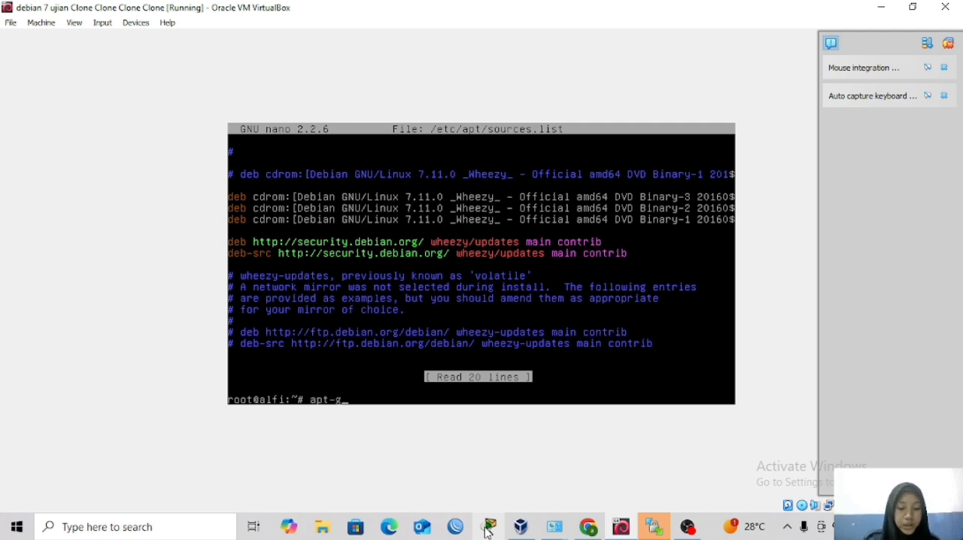
{"action": "type", "text": "et install "}
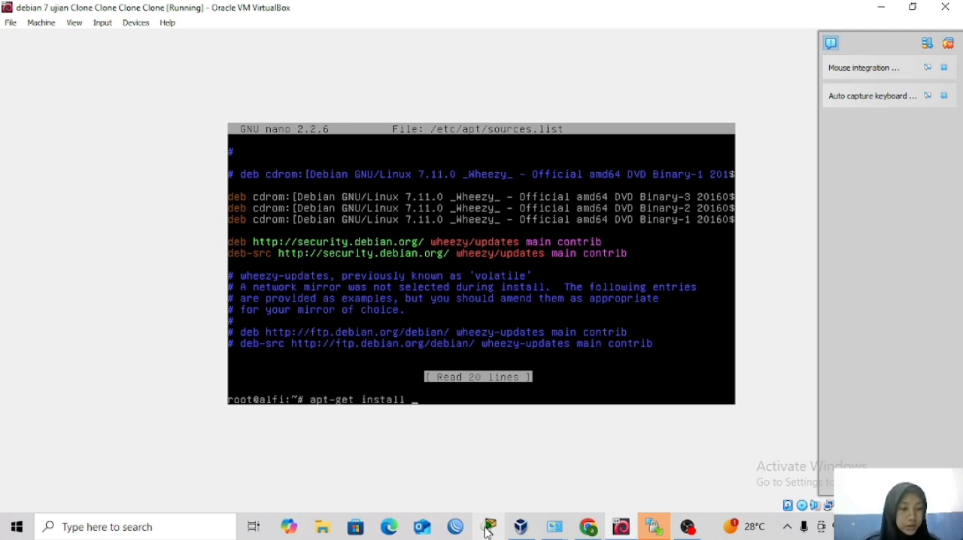
{"action": "type", "text": "po"}
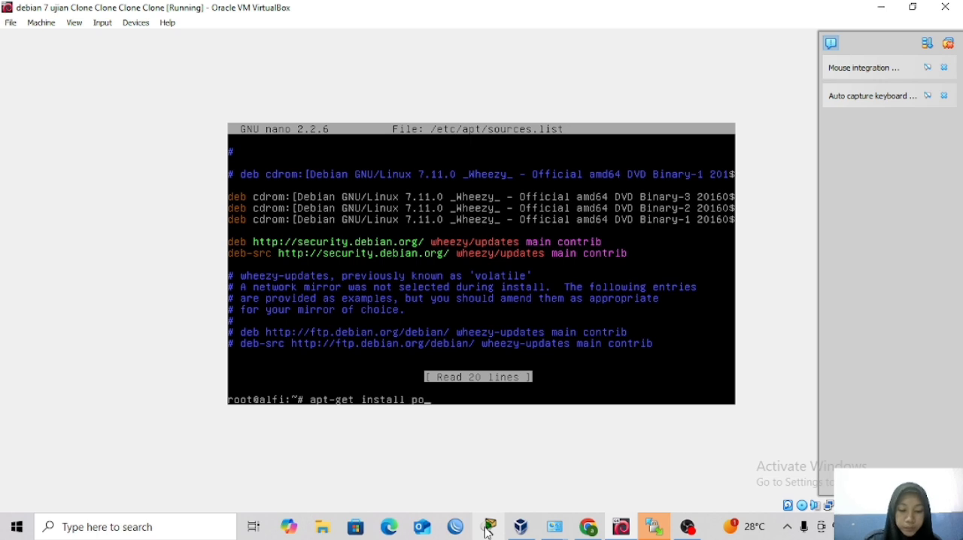
{"action": "type", "text": "stfix"}
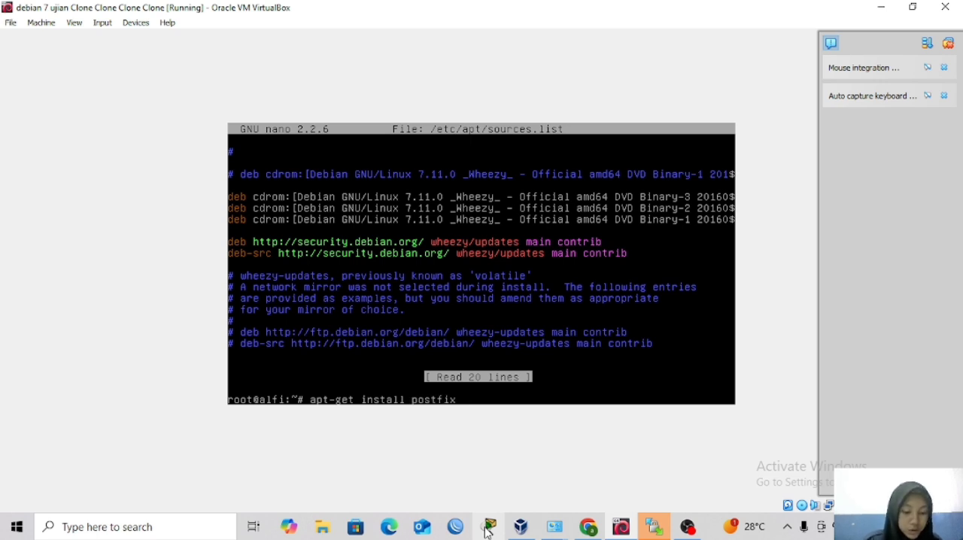
{"action": "type", "text": " cour"}
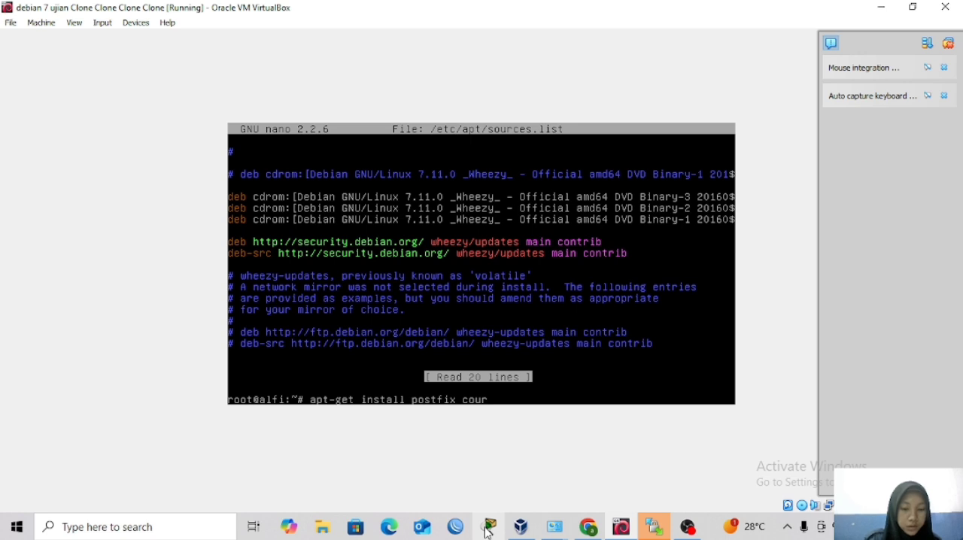
{"action": "type", "text": "ier-"}
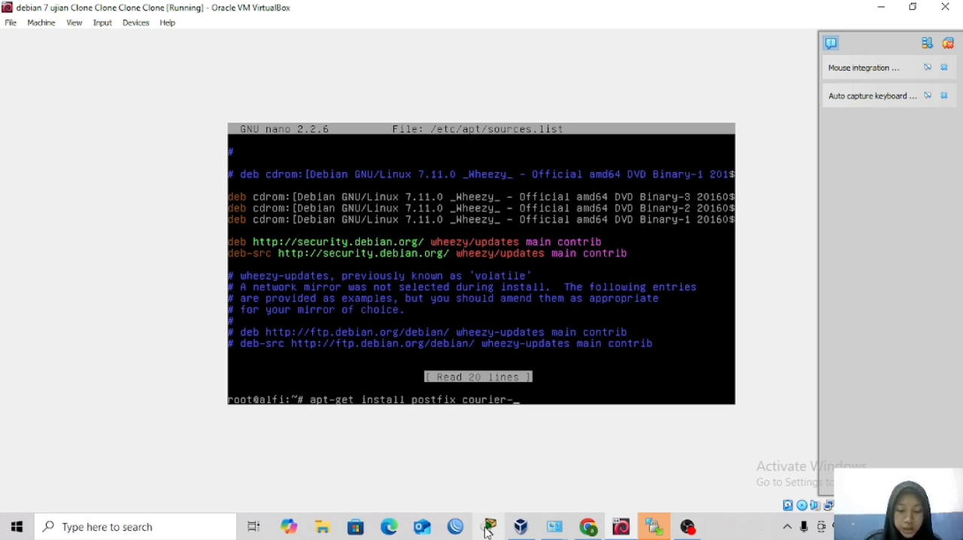
{"action": "type", "text": "imap"}
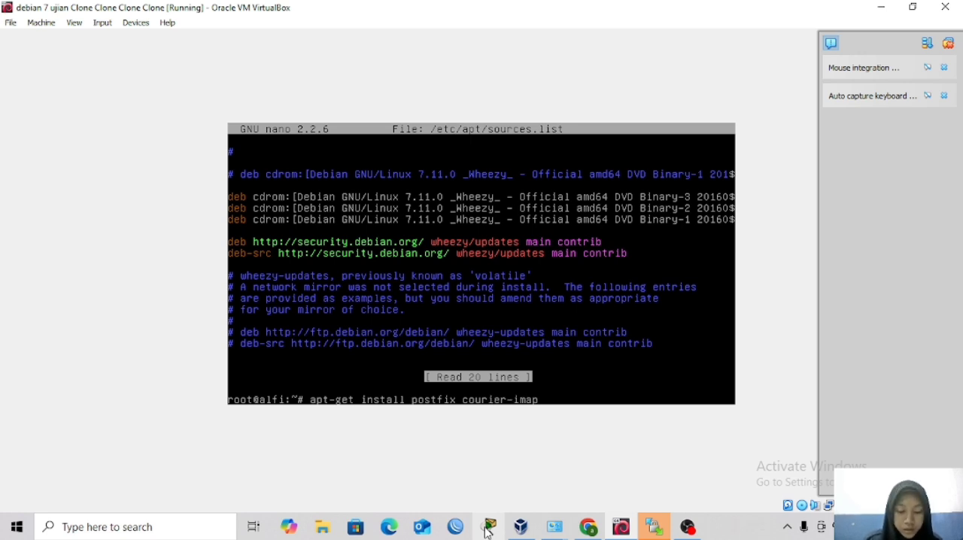
{"action": "type", "text": " cou"}
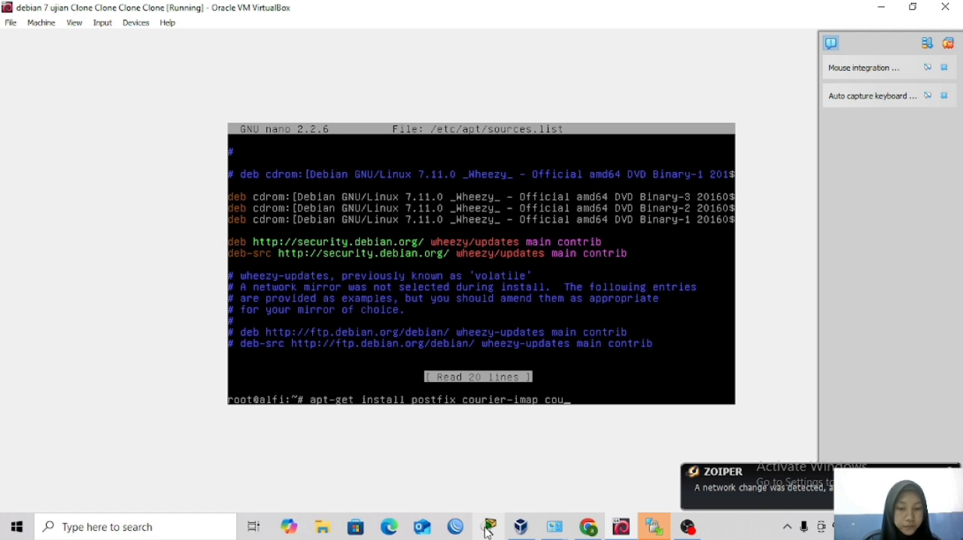
{"action": "type", "text": "rier-pop"}
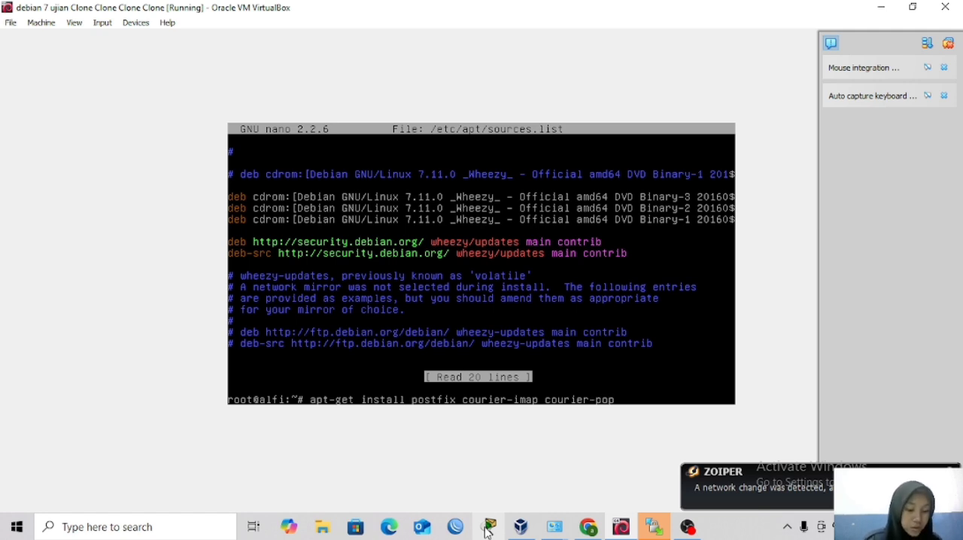
{"action": "type", "text": " squi"}
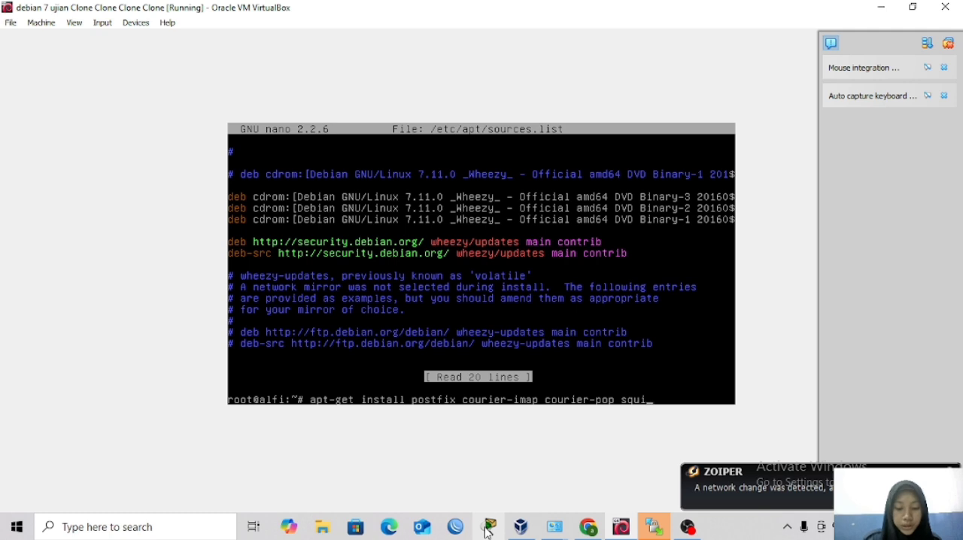
{"action": "type", "text": "rrelmai"}
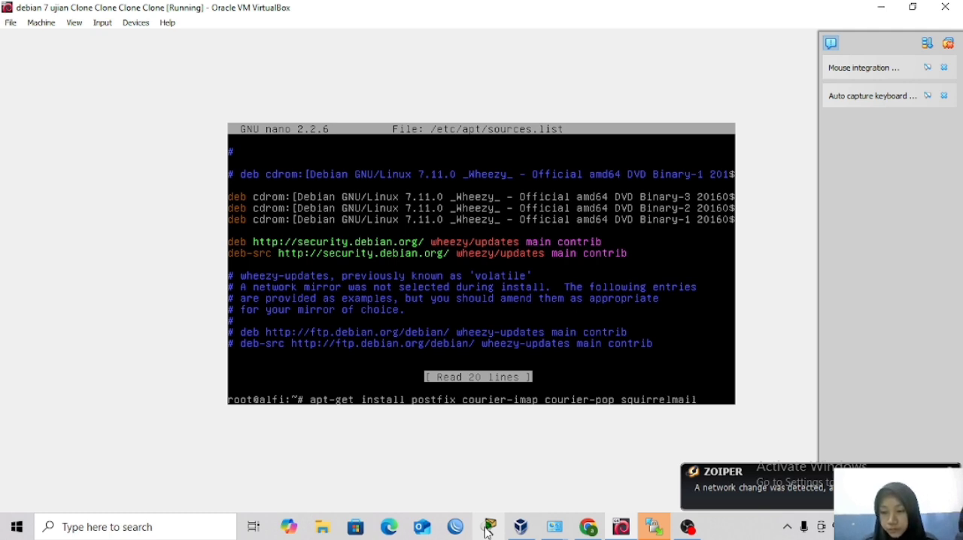
{"action": "type", "text": "l"}
{"action": "key", "text": "Return"}
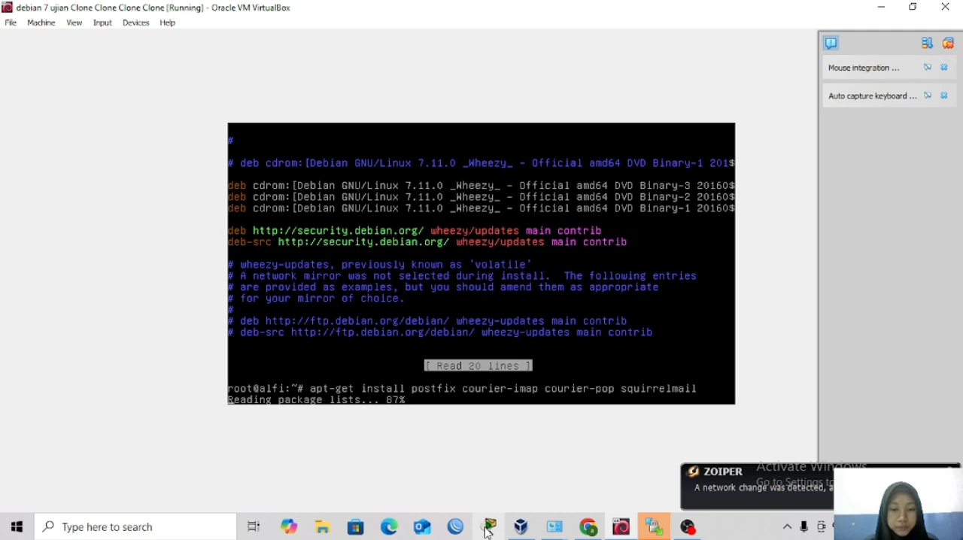
{"action": "mouse_move", "coordinate": [688, 527]}
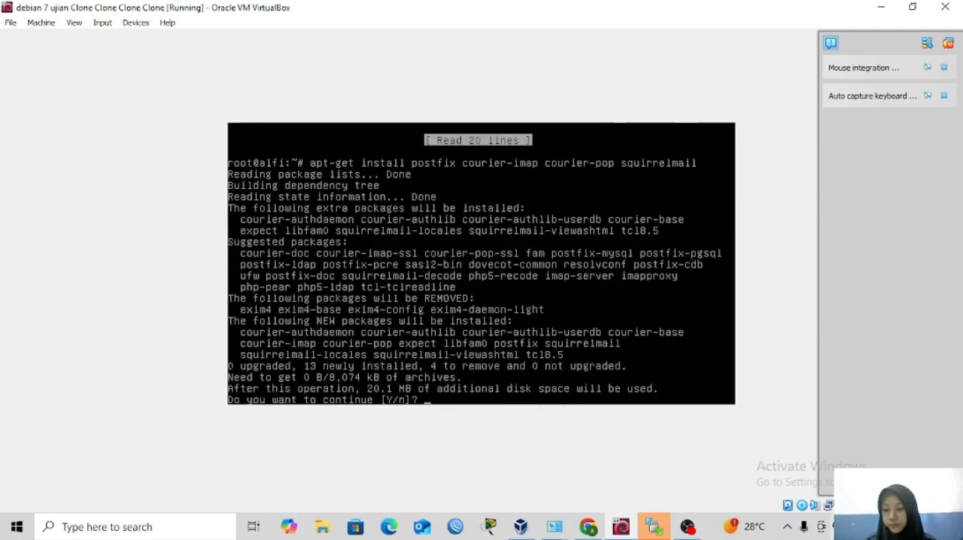
{"action": "type", "text": "y"}
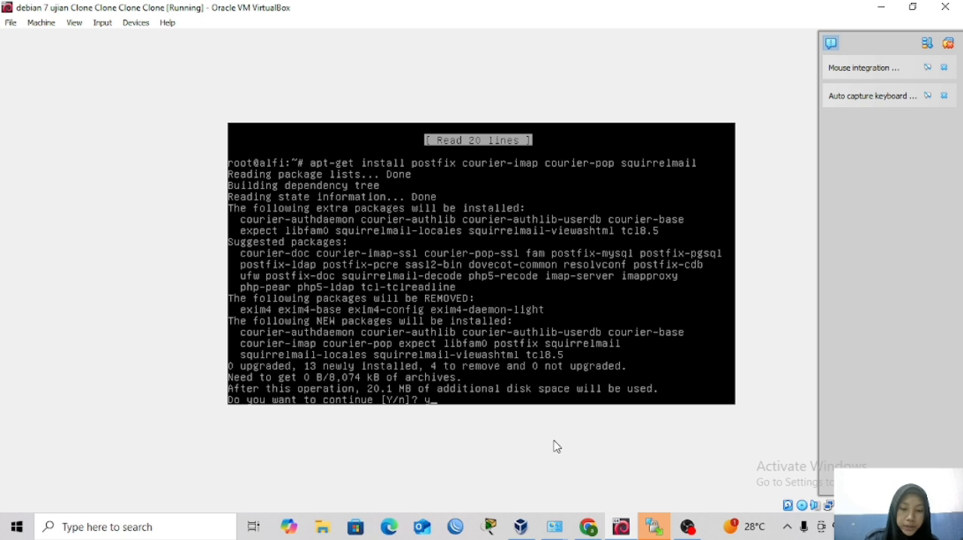
{"action": "key", "text": "Return"}
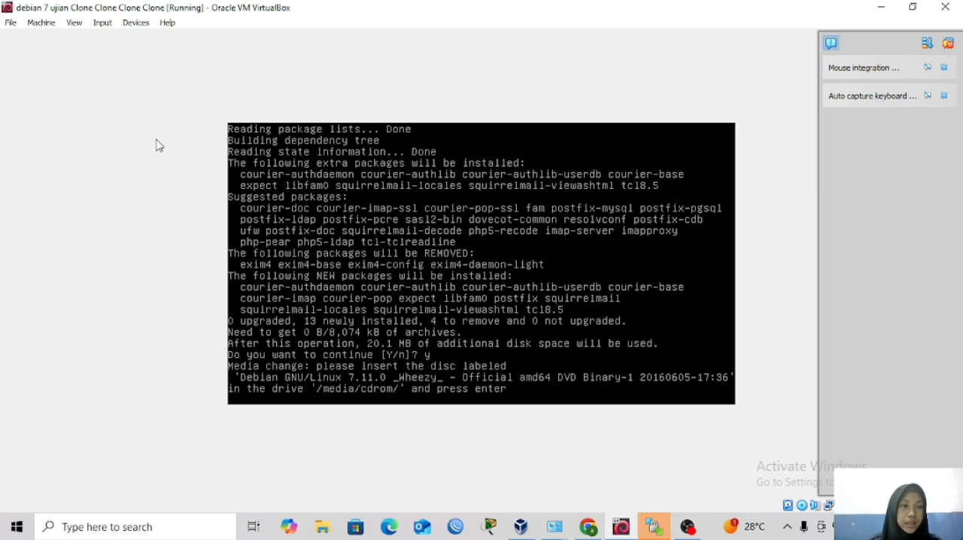
Insert debian-7.11.0-amd64-DVD-1.iso in the VM's IDE optical drive through the storage settings and resume the installation.
{"action": "left_click", "coordinate": [46, 28]}
{"action": "left_click", "coordinate": [62, 41]}
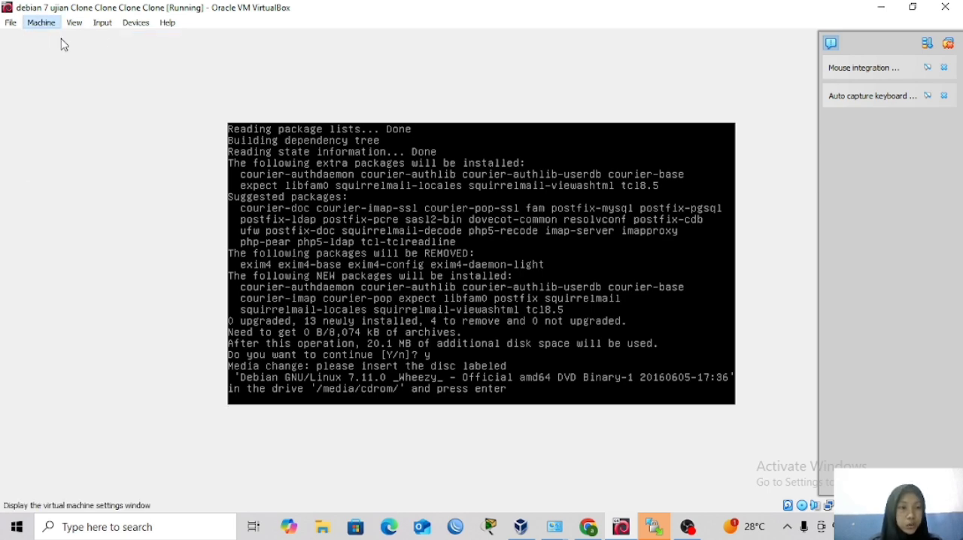
{"action": "left_click", "coordinate": [298, 191]}
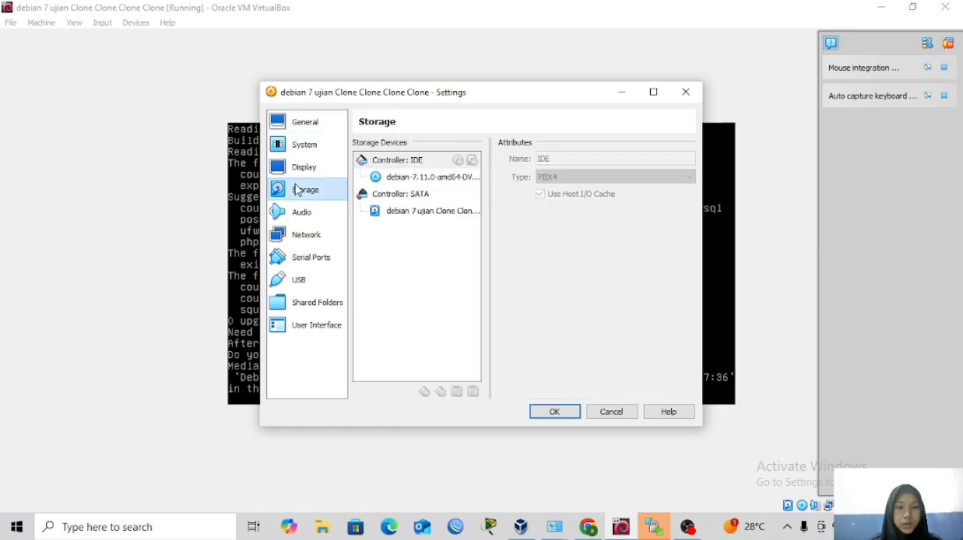
{"action": "left_click", "coordinate": [372, 179]}
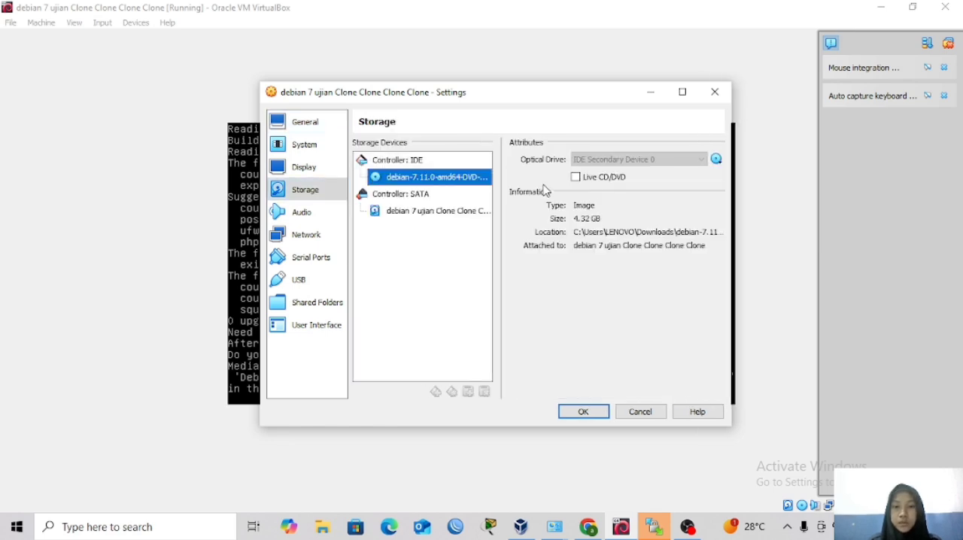
{"action": "left_click", "coordinate": [716, 160]}
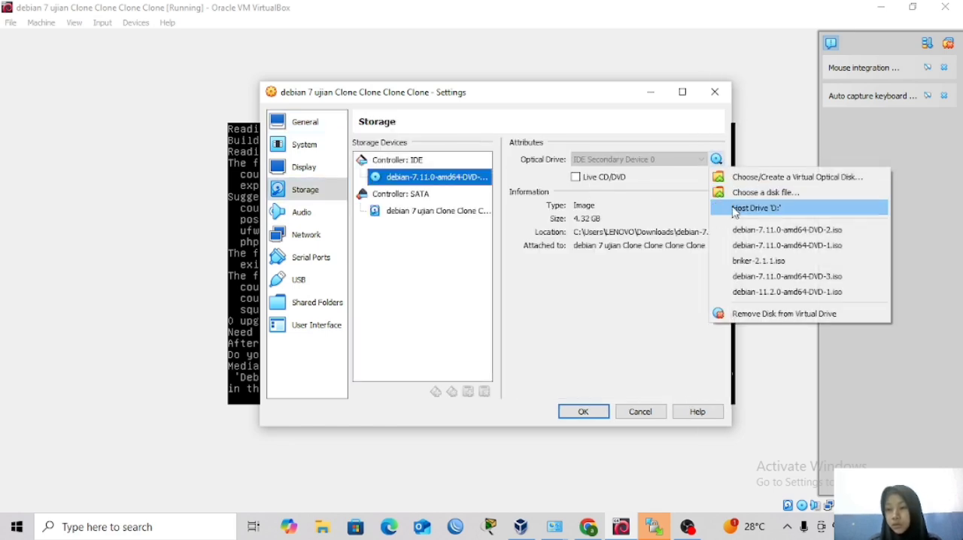
{"action": "left_click", "coordinate": [740, 247]}
{"action": "left_click", "coordinate": [584, 412]}
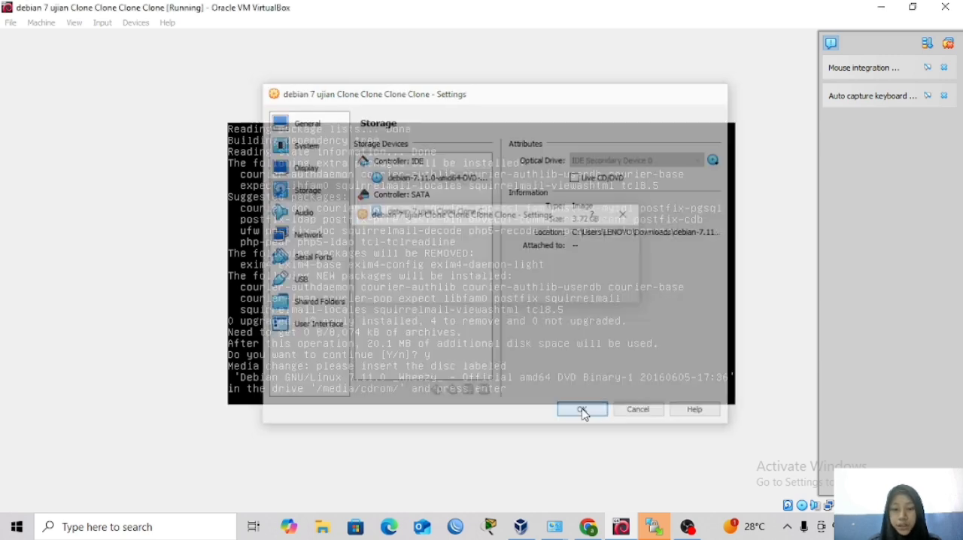
{"action": "key", "text": "Return"}
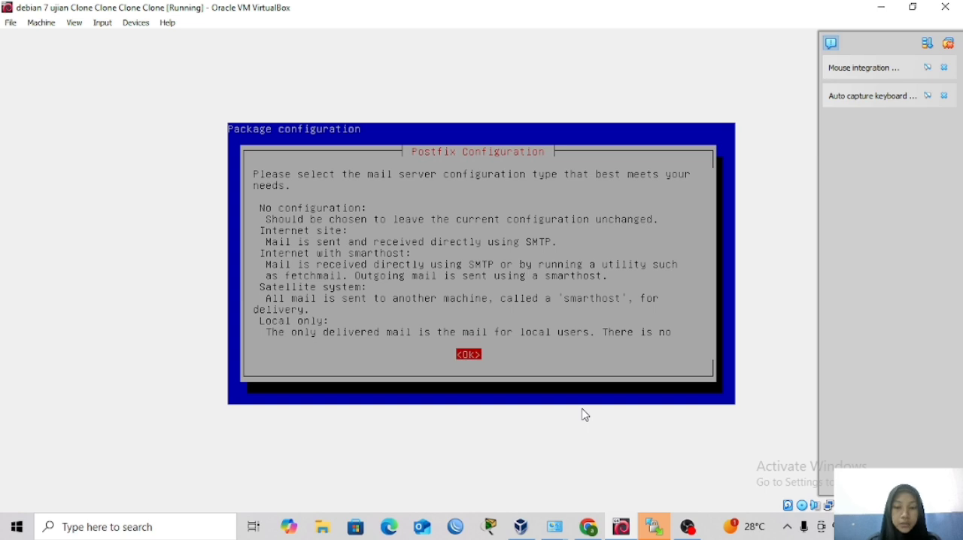
Configure Postfix as an Internet Site and add "mail" in front of the proposed system mail name.
{"action": "key", "text": "Return"}
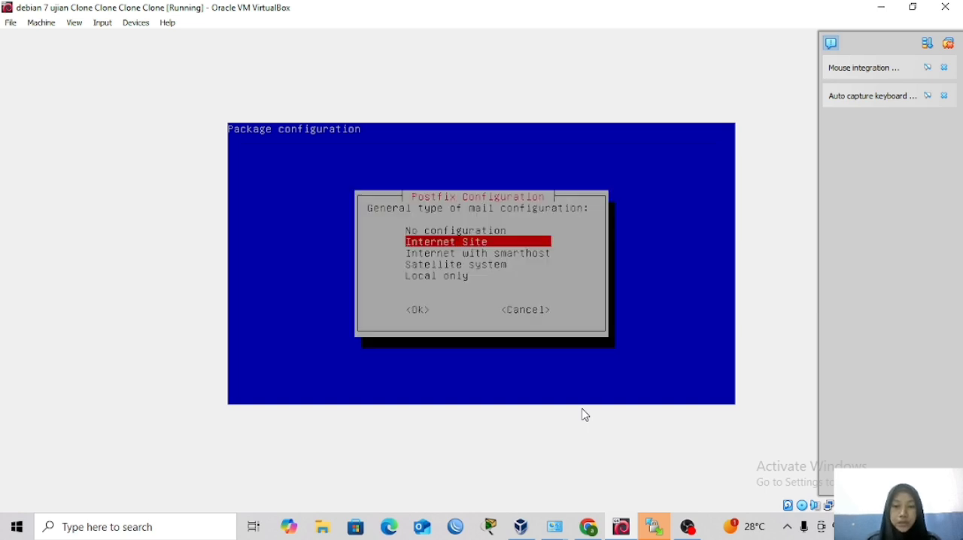
{"action": "key", "text": "Tab"}
{"action": "key", "text": "Return"}
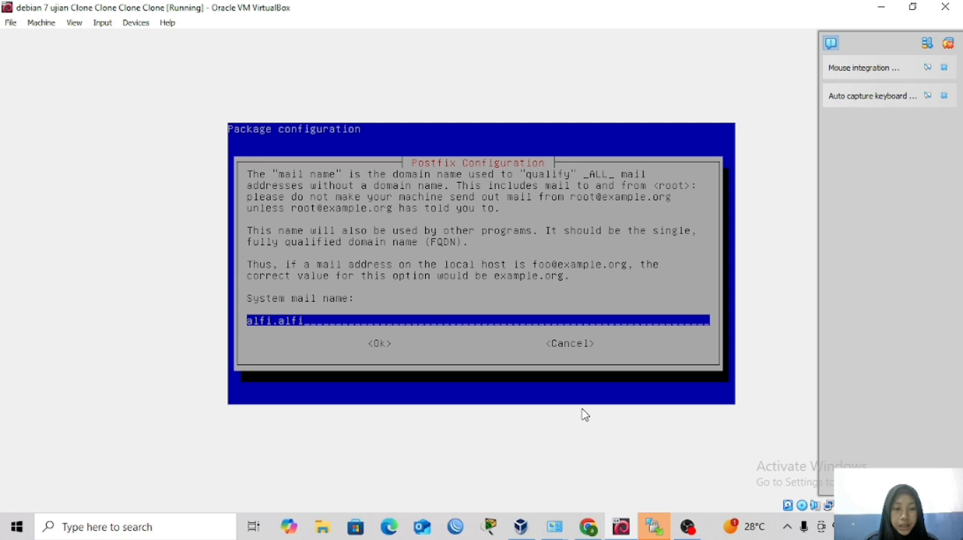
{"action": "type", "text": "mail"}
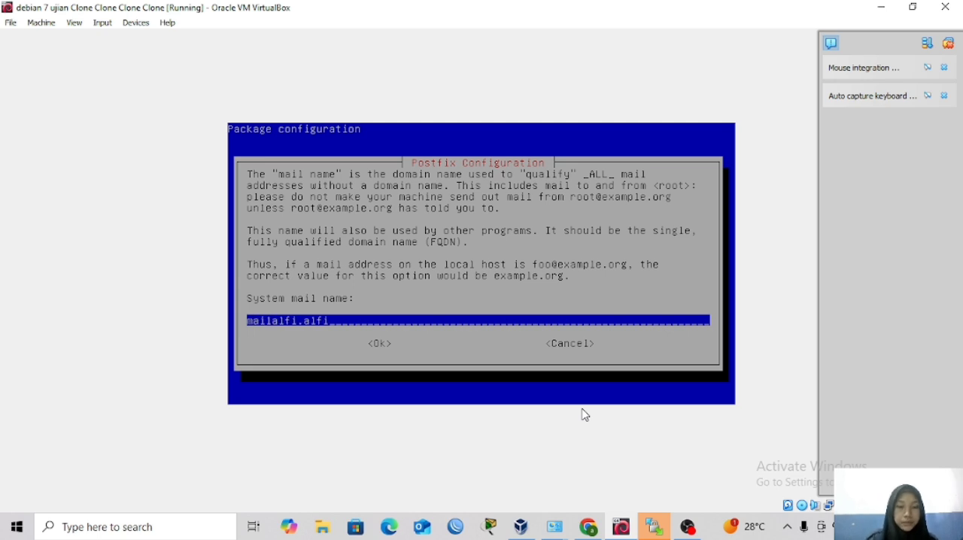
{"action": "key", "text": "Tab"}
{"action": "key", "text": "Return"}
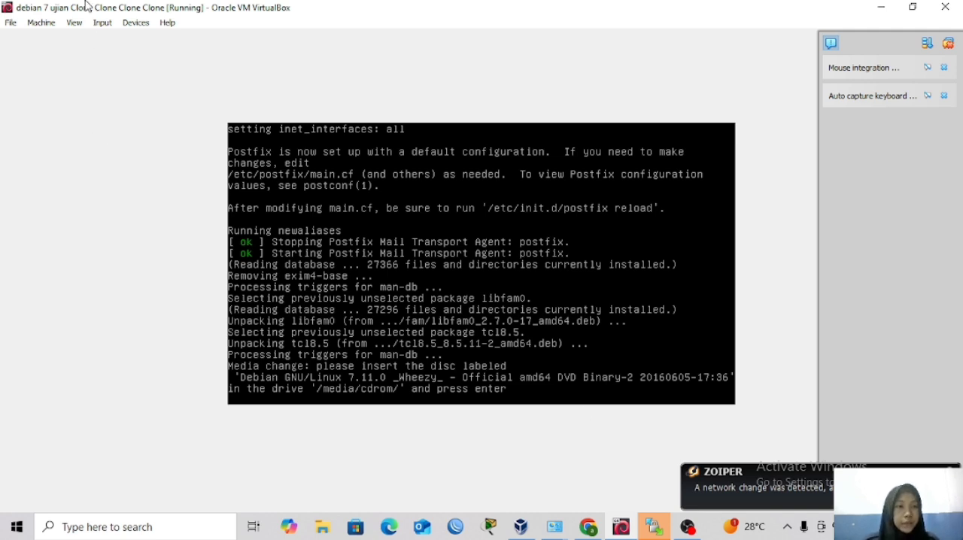
Insert debian-7.11.0-amd64-DVD-2.iso in the VM's IDE optical drive through the storage settings.
{"action": "left_click", "coordinate": [51, 24]}
{"action": "left_click", "coordinate": [54, 37]}
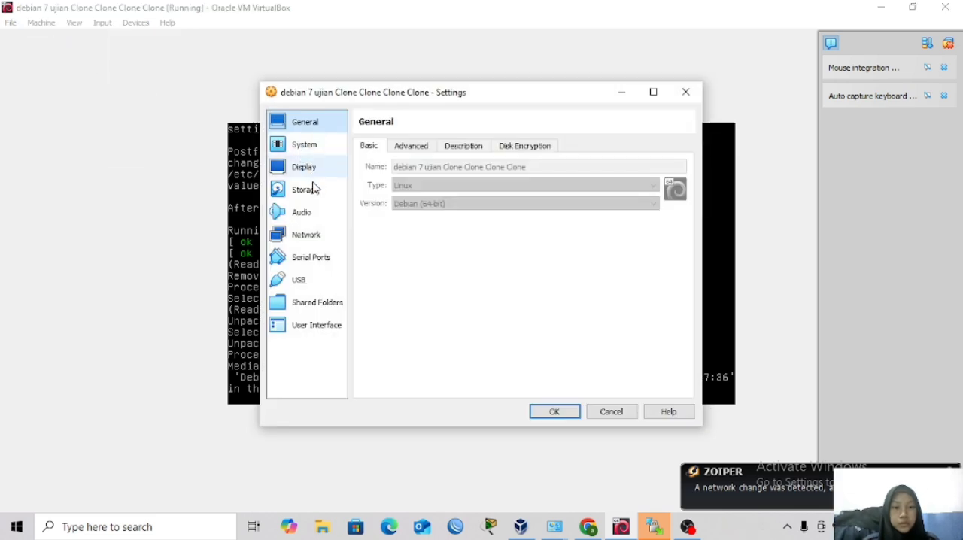
{"action": "left_click", "coordinate": [314, 191]}
{"action": "left_click", "coordinate": [375, 181]}
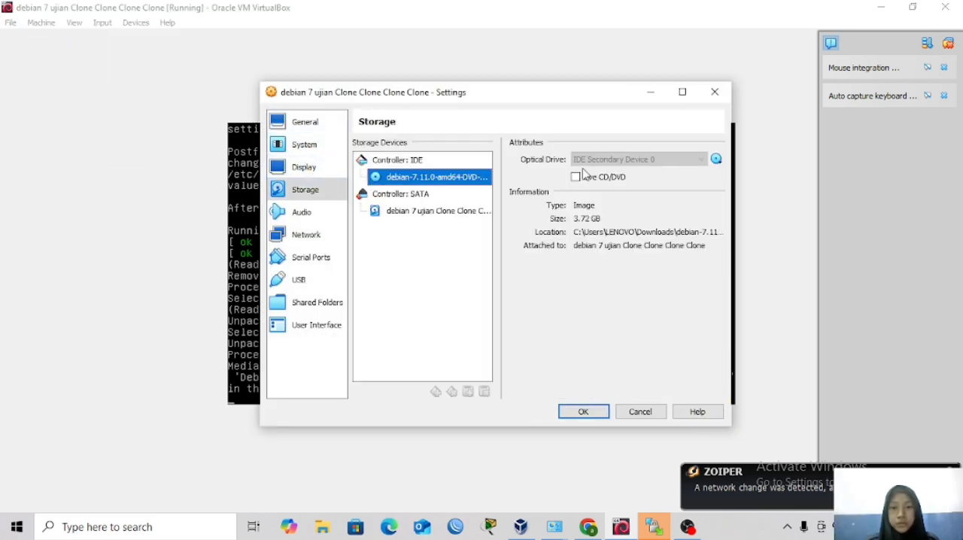
{"action": "left_click", "coordinate": [715, 161]}
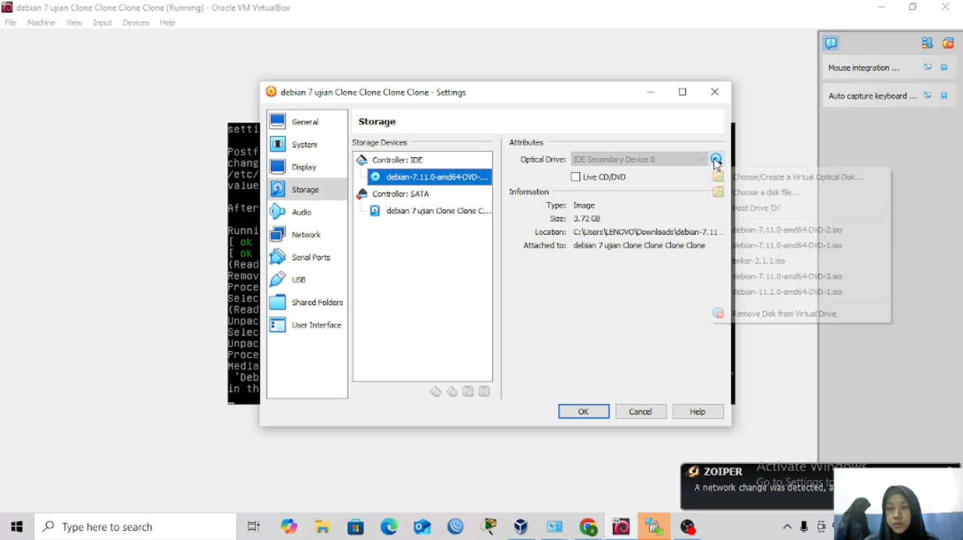
{"action": "left_click", "coordinate": [732, 234]}
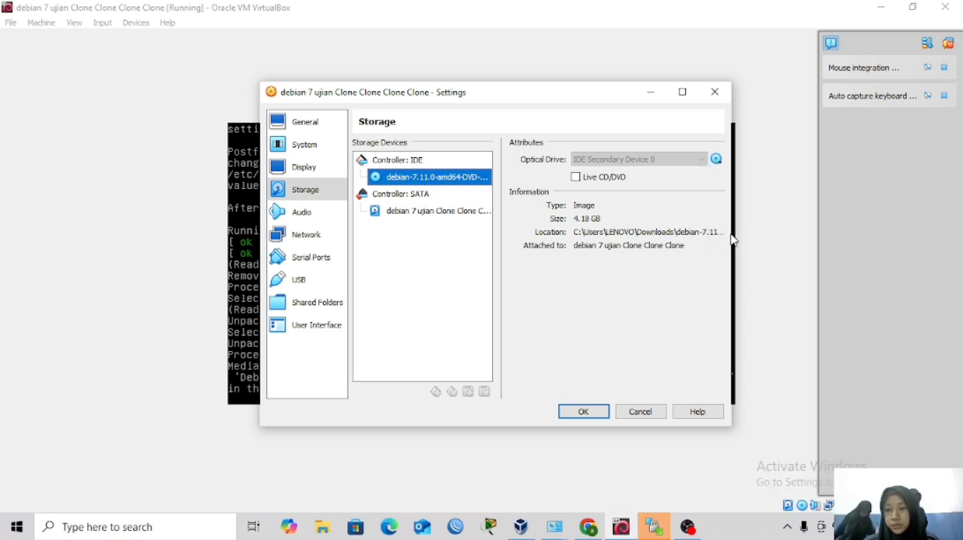
{"action": "left_click", "coordinate": [586, 413]}
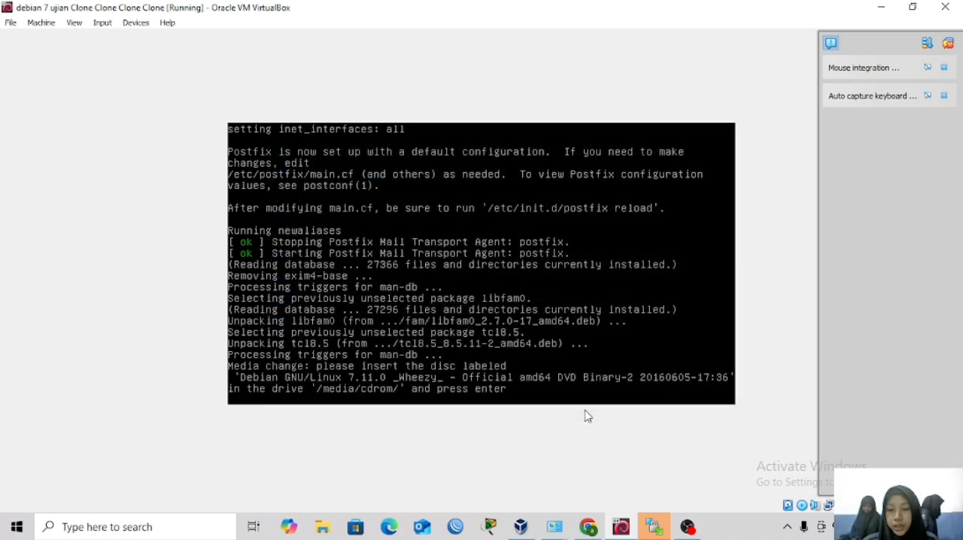
Resume the package installation and agree to create directories for Courier's web-based administration.
{"action": "key", "text": "Return"}
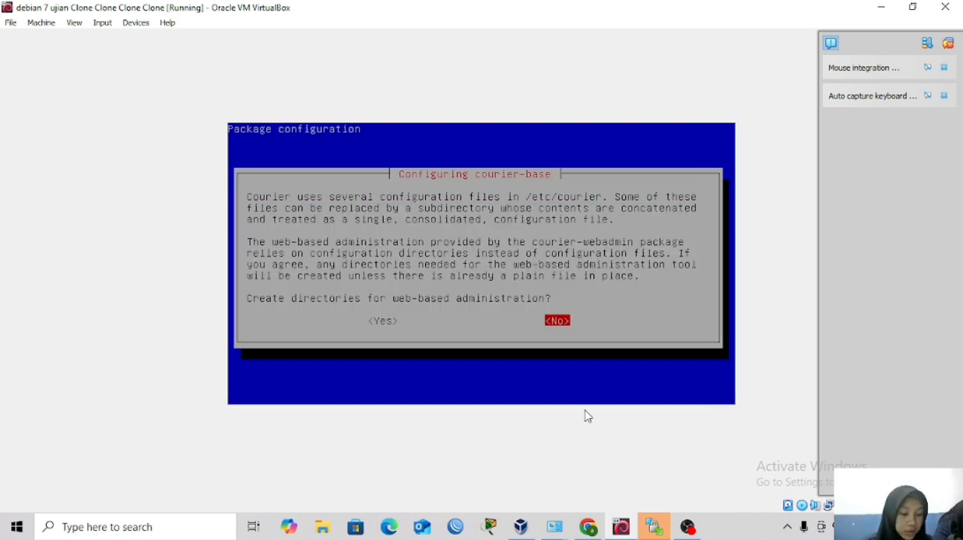
{"action": "key", "text": "Left"}
{"action": "key", "text": "Return"}
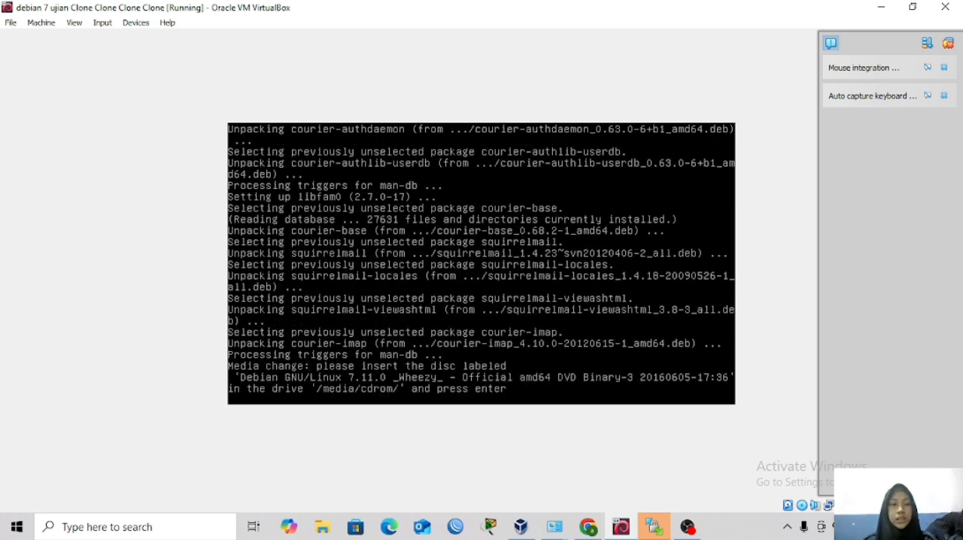
Insert debian-7.11.0-amd64-DVD-3.iso in the VM's IDE optical drive through the storage settings and resume the installation.
{"action": "left_click", "coordinate": [41, 24]}
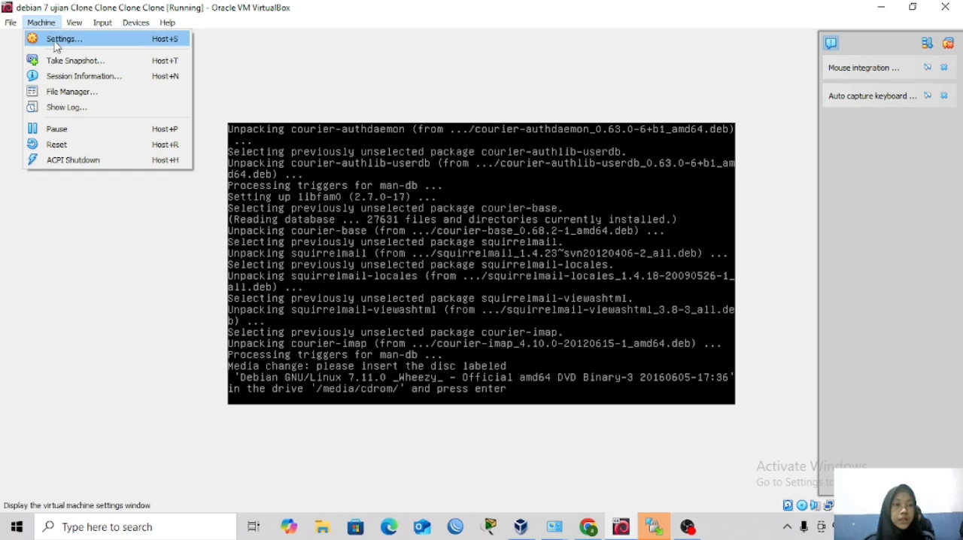
{"action": "left_click", "coordinate": [55, 42]}
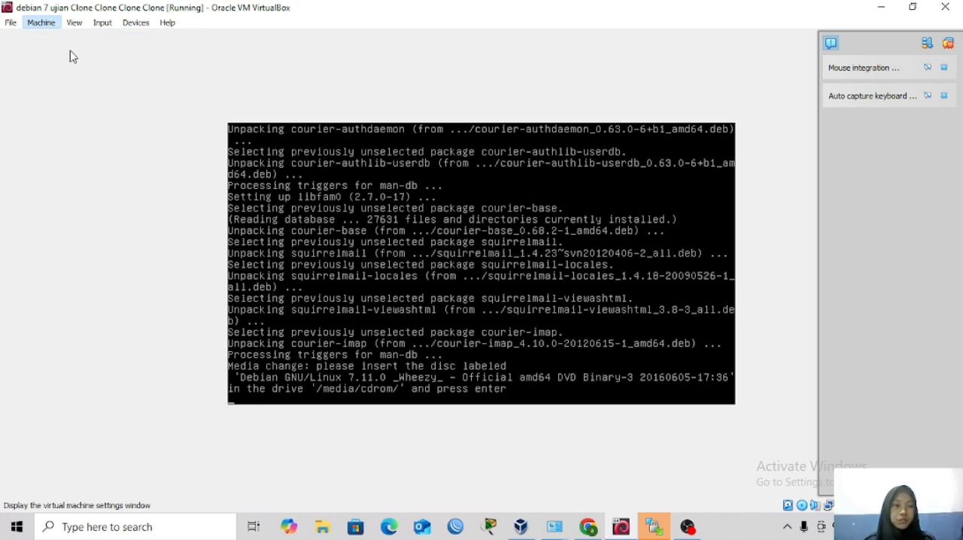
{"action": "left_click", "coordinate": [327, 197]}
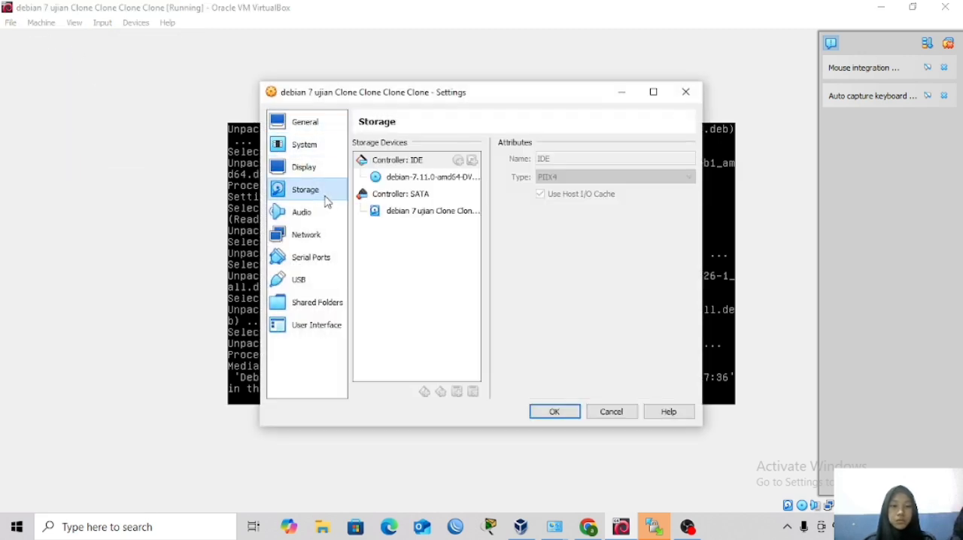
{"action": "left_click", "coordinate": [447, 184]}
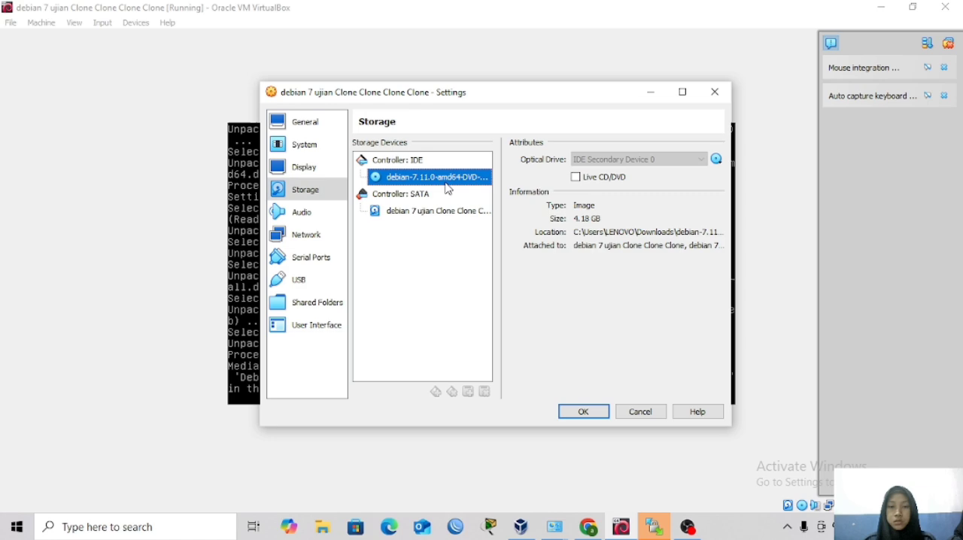
{"action": "left_click", "coordinate": [716, 158]}
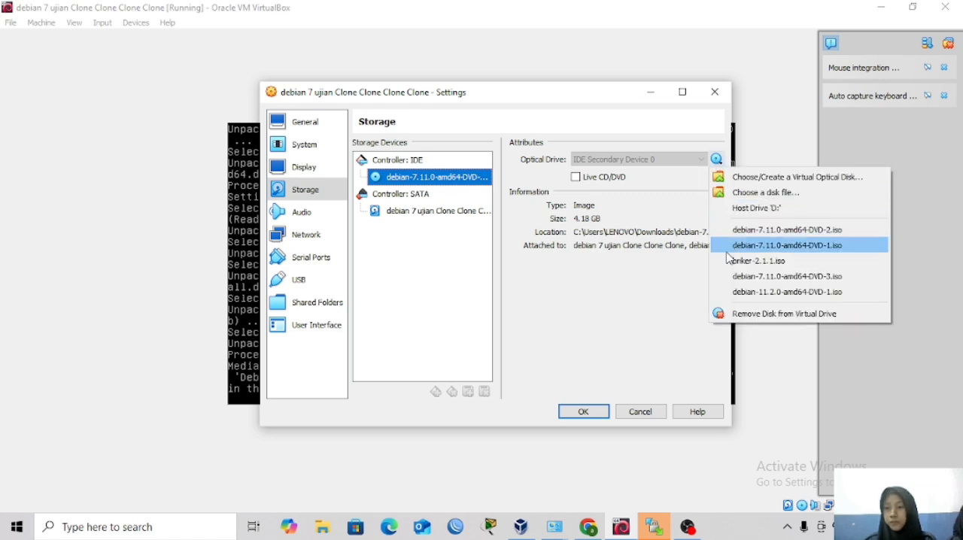
{"action": "left_click", "coordinate": [727, 276]}
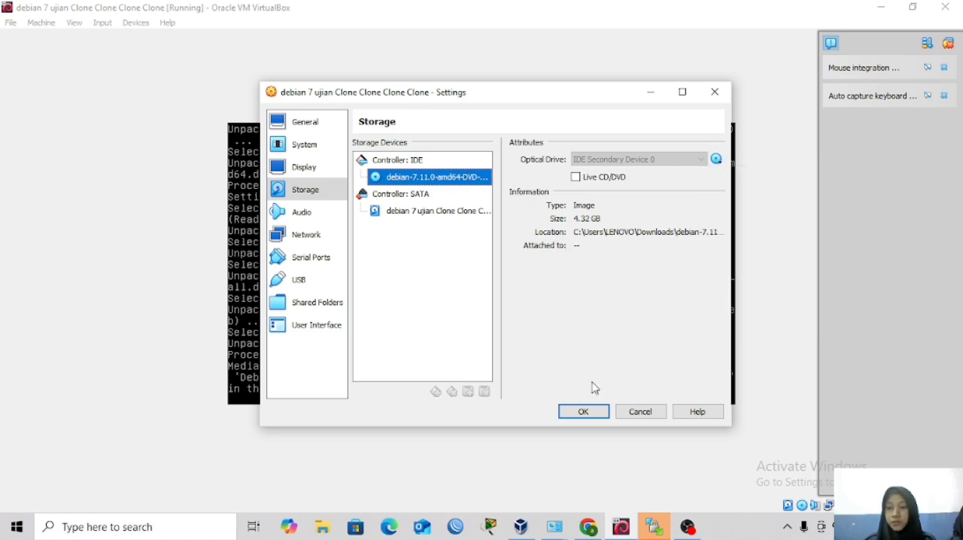
{"action": "left_click", "coordinate": [586, 411]}
{"action": "key", "text": "Return"}
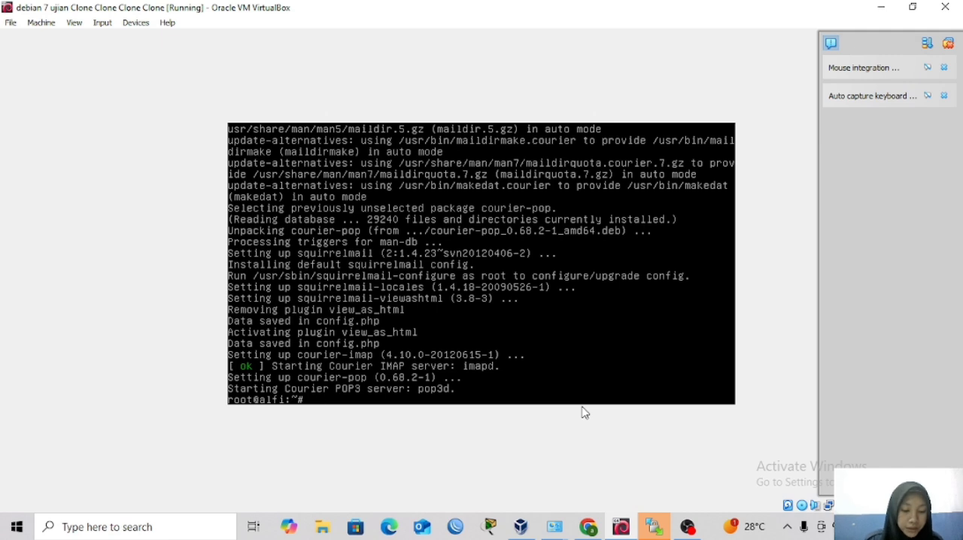
Create the mail directory template /etc/skel/Maildir with maildirmake.
{"action": "type", "text": "ma"}
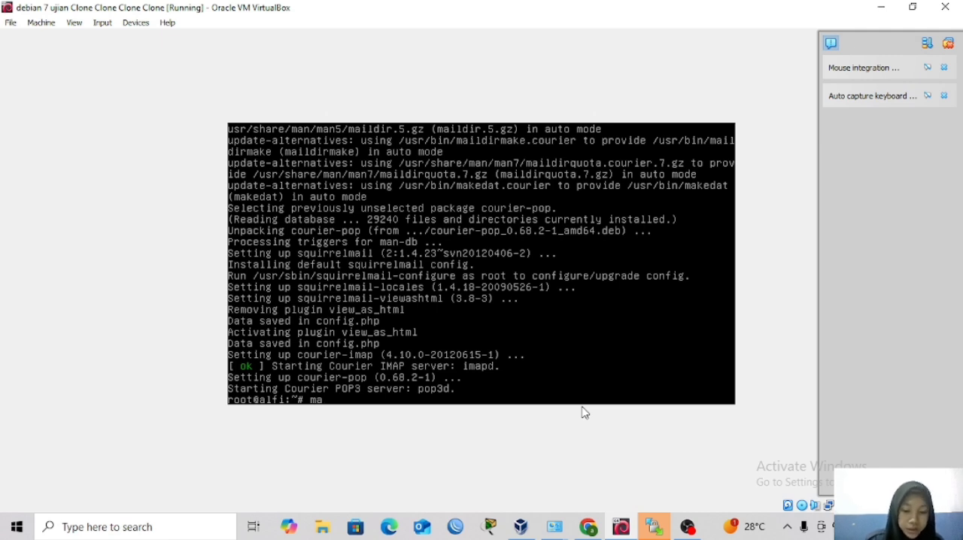
{"action": "type", "text": "ildir"}
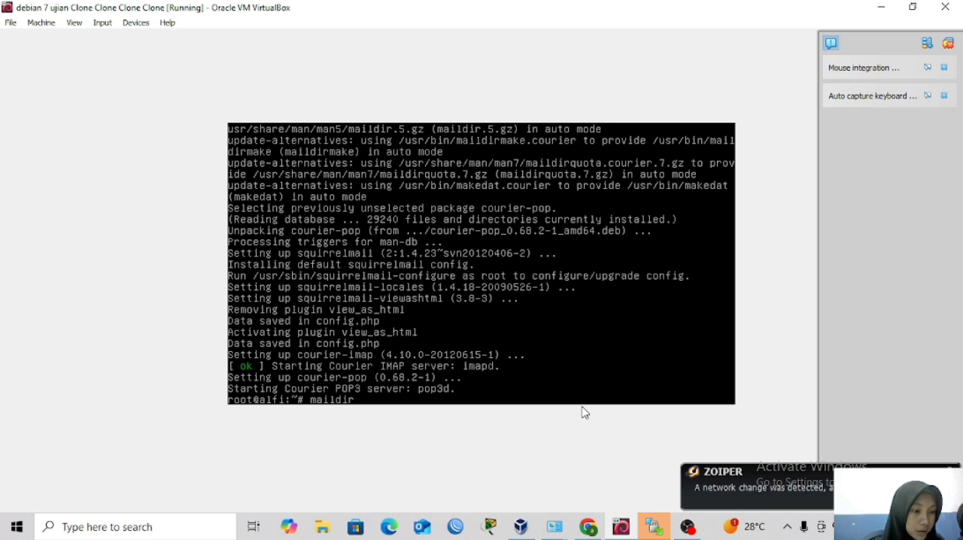
{"action": "type", "text": "make"}
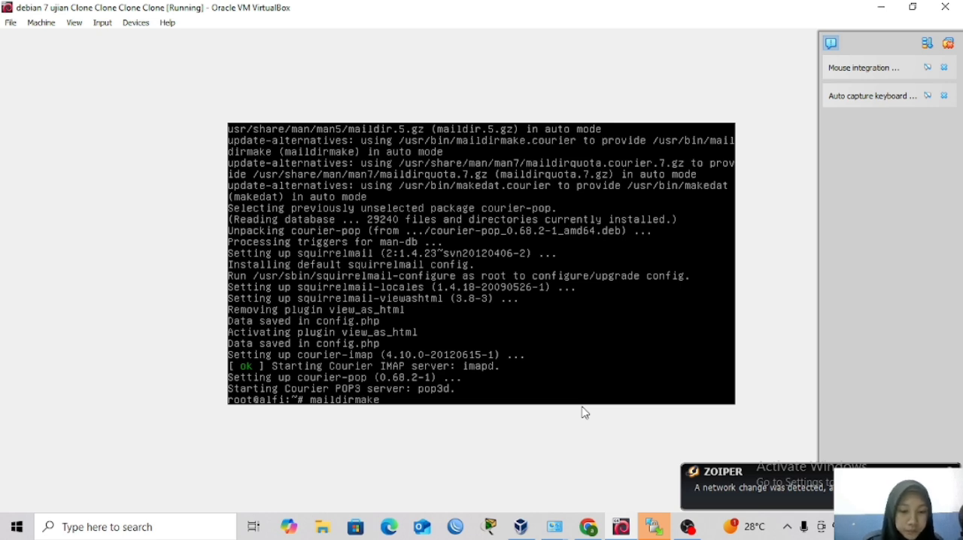
{"action": "type", "text": " /"}
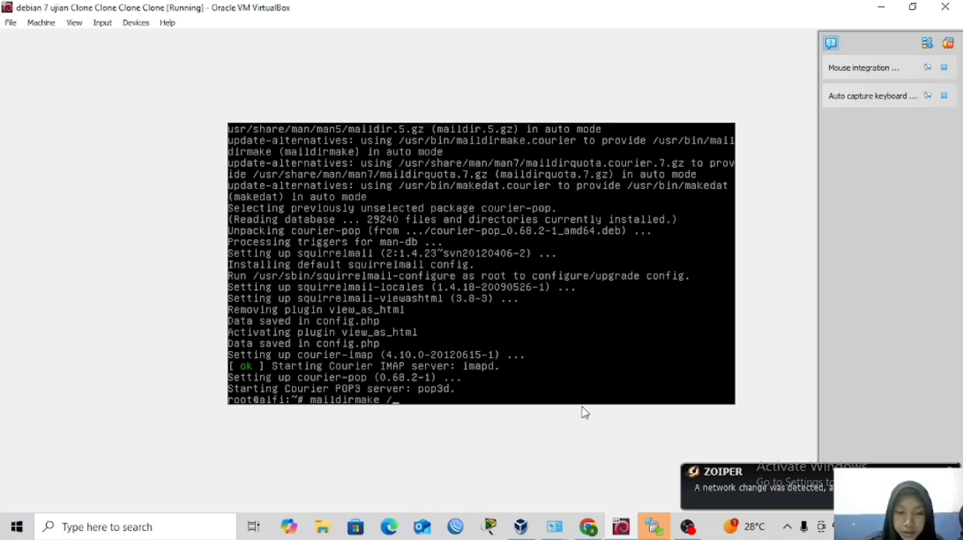
{"action": "type", "text": "etc/"}
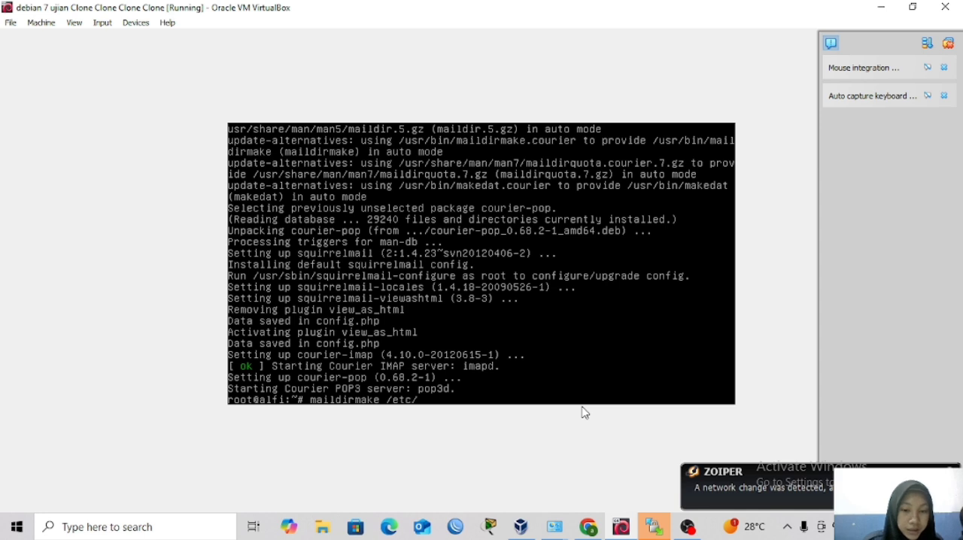
{"action": "type", "text": "skel/"}
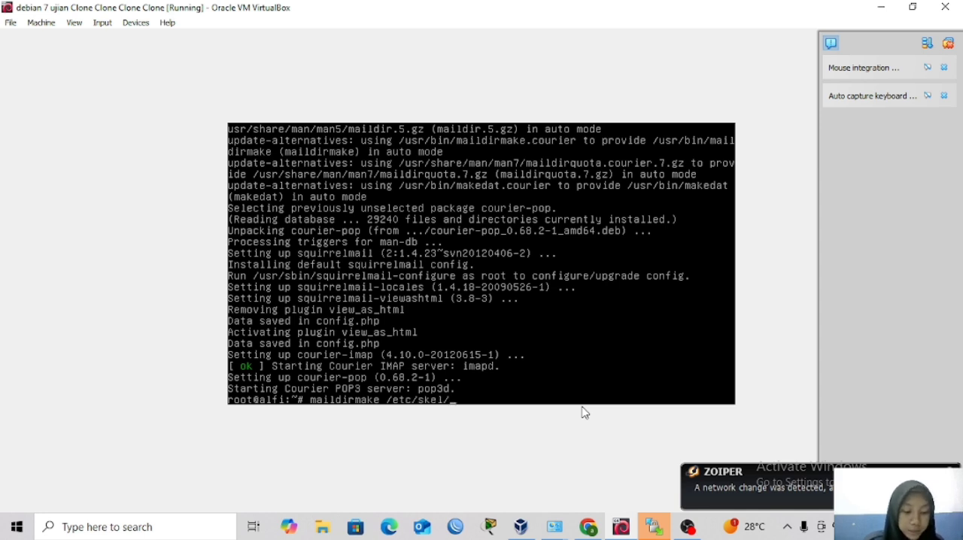
{"action": "type", "text": "mail"}
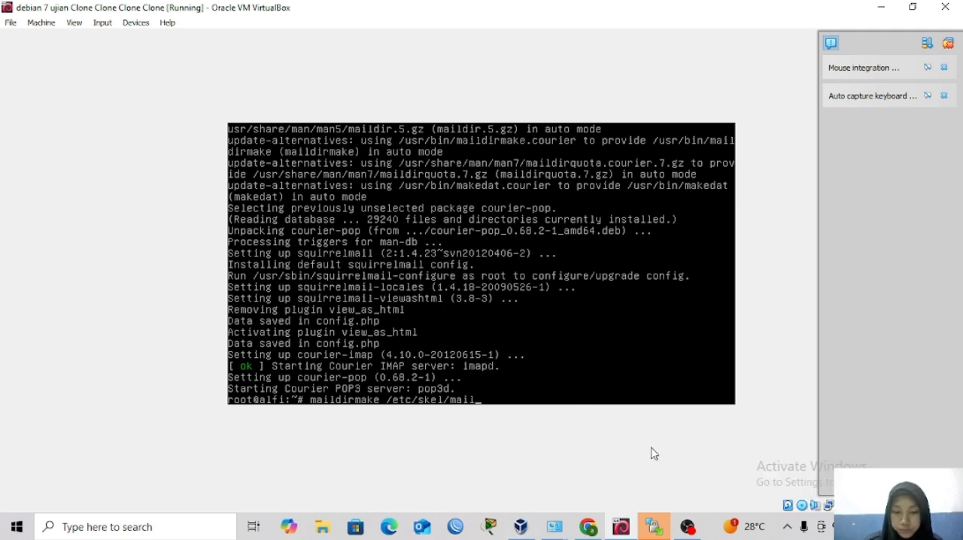
{"action": "key", "text": "BackSpace"}
{"action": "key", "text": "BackSpace"}
{"action": "key", "text": "BackSpace"}
{"action": "key", "text": "BackSpace"}
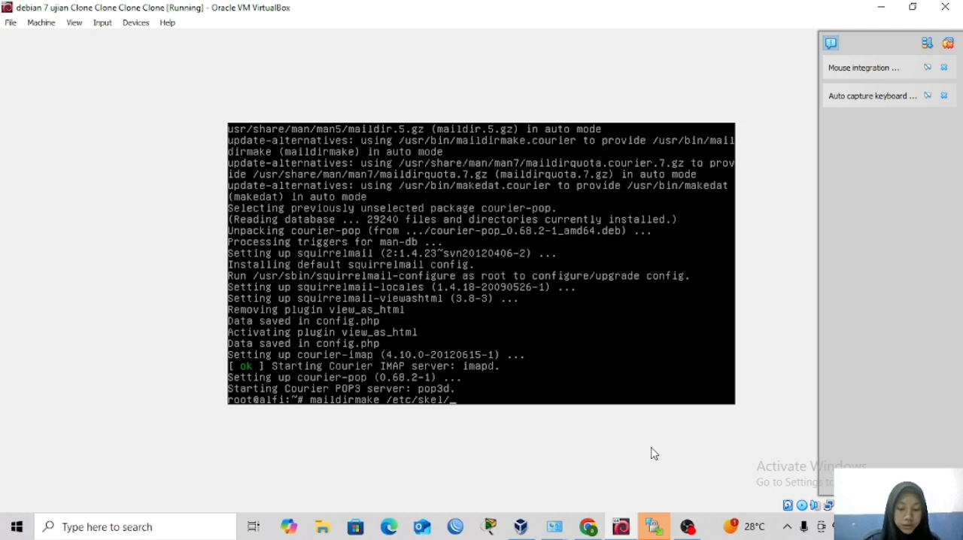
{"action": "type", "text": "Maildir"}
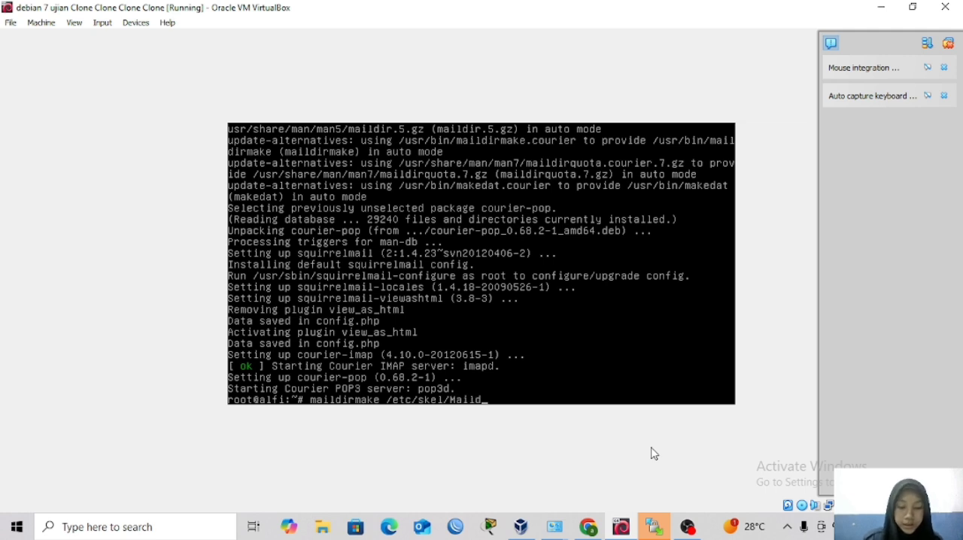
{"action": "key", "text": "Return"}
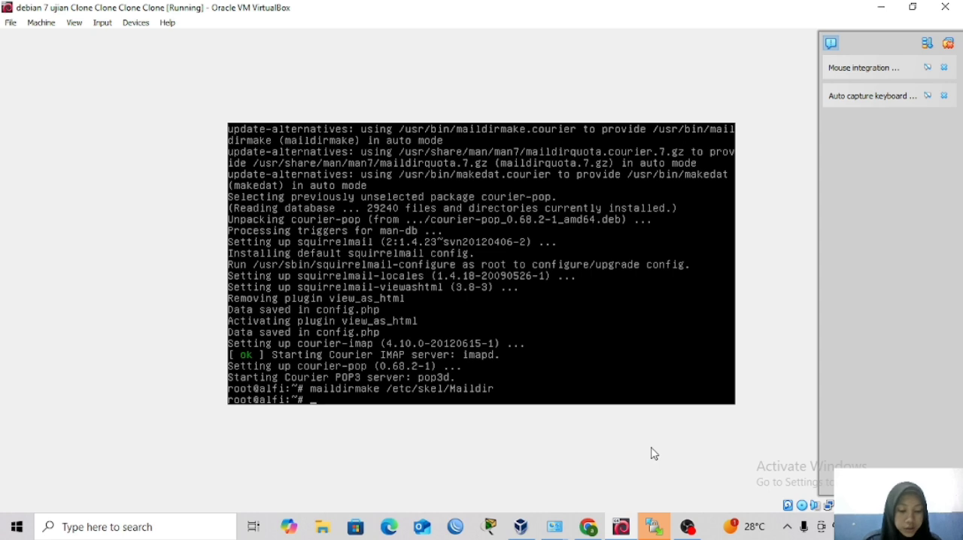
Open the Postfix configuration file /etc/postfix/main.cf in nano.
{"action": "type", "text": "nano"}
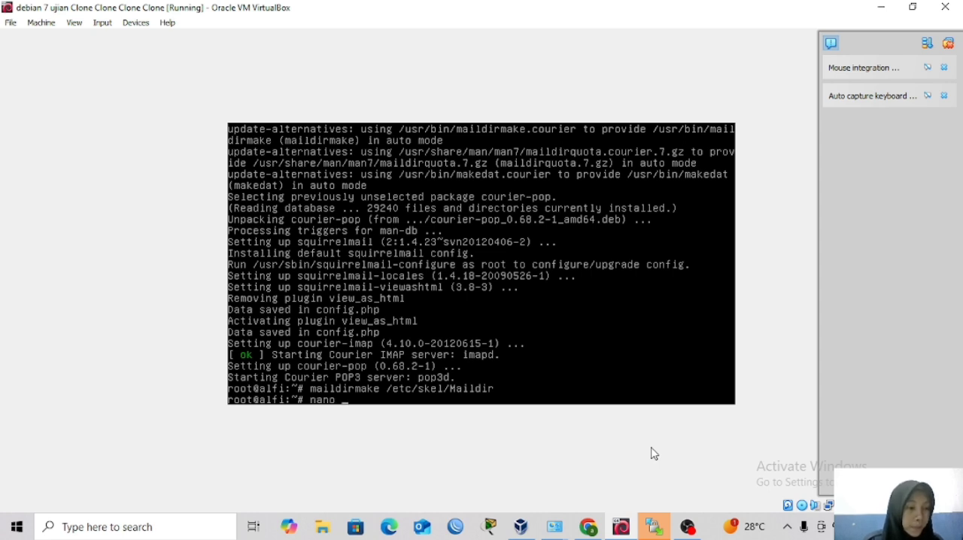
{"action": "type", "text": " /etc/"}
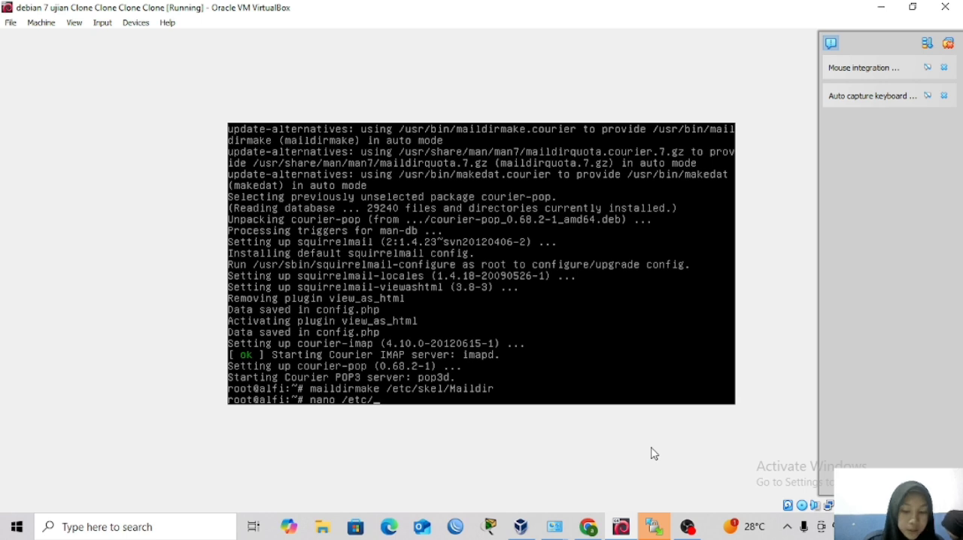
{"action": "type", "text": "postfix/"}
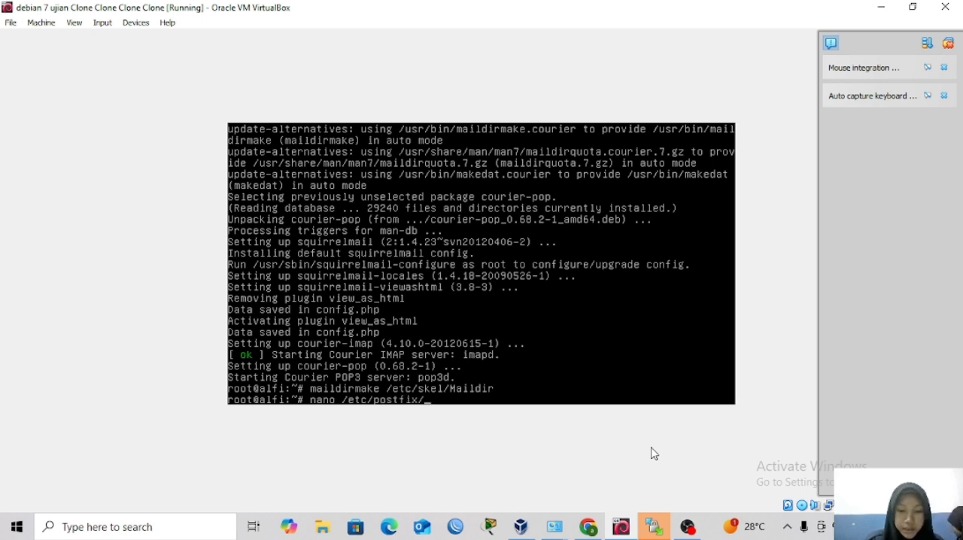
{"action": "type", "text": "main.cf"}
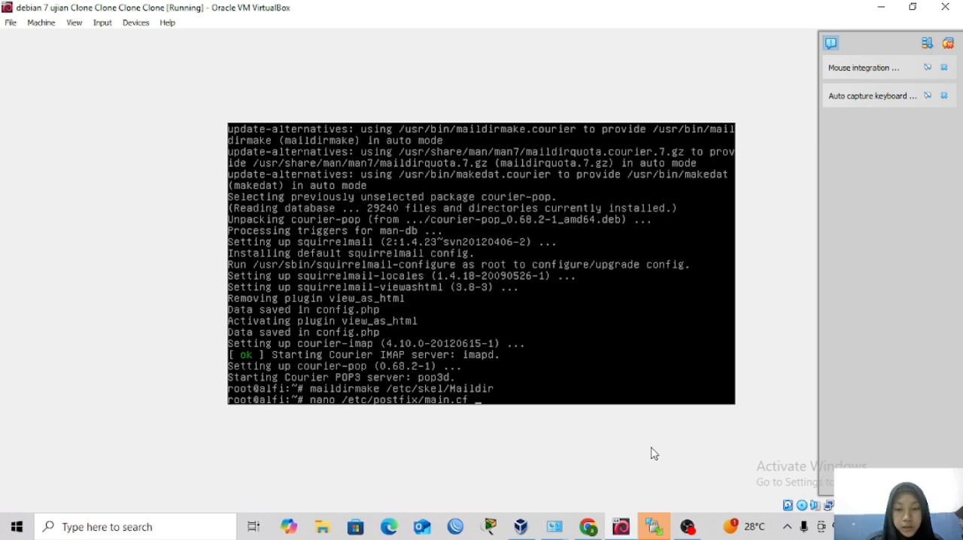
{"action": "key", "text": "Return"}
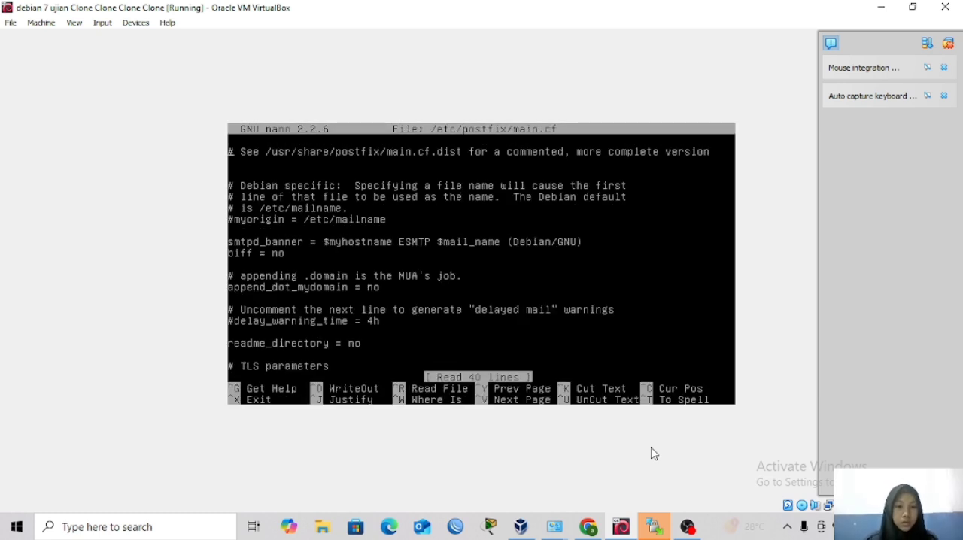
Add the line home_mailbox = Maildir/ at the end of main.cf and save the file under its existing name.
{"action": "key", "text": "Down"}
{"action": "key", "text": "Down"}
{"action": "key", "text": "Down"}
{"action": "key", "text": "Down"}
{"action": "key", "text": "Down"}
{"action": "key", "text": "Down"}
{"action": "key", "text": "Down"}
{"action": "key", "text": "Down"}
{"action": "key", "text": "Down"}
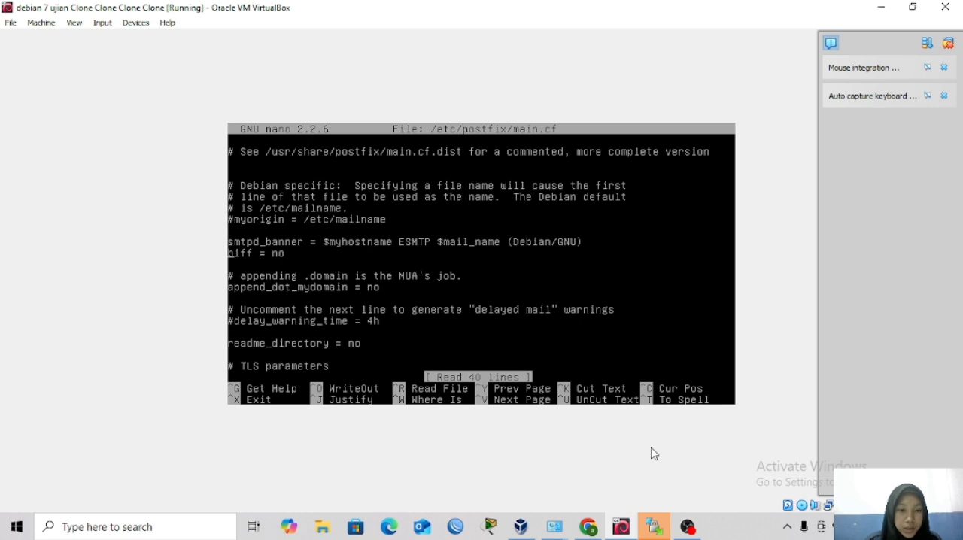
{"action": "key", "text": "Down"}
{"action": "key", "text": "Down"}
{"action": "key", "text": "Down"}
{"action": "key", "text": "Down"}
{"action": "key", "text": "Down"}
{"action": "key", "text": "Down"}
{"action": "key", "text": "Down"}
{"action": "key", "text": "Down"}
{"action": "key", "text": "Down"}
{"action": "key", "text": "Down"}
{"action": "key", "text": "Down"}
{"action": "key", "text": "Down"}
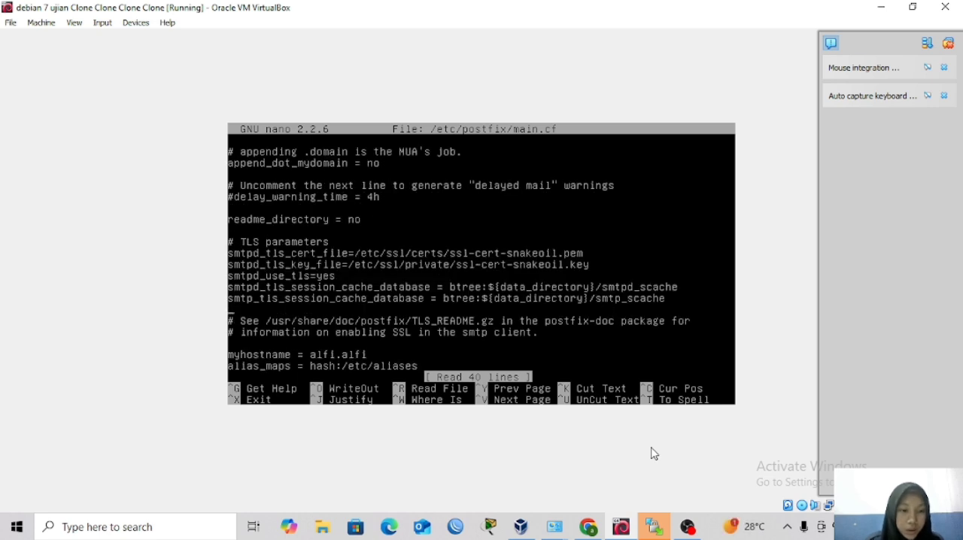
{"action": "key", "text": "Down"}
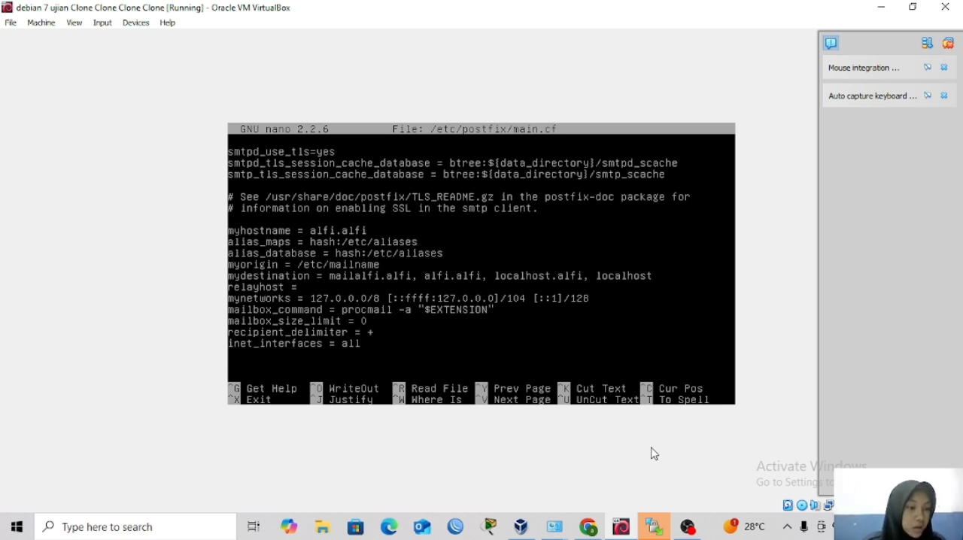
{"action": "type", "text": "hom"}
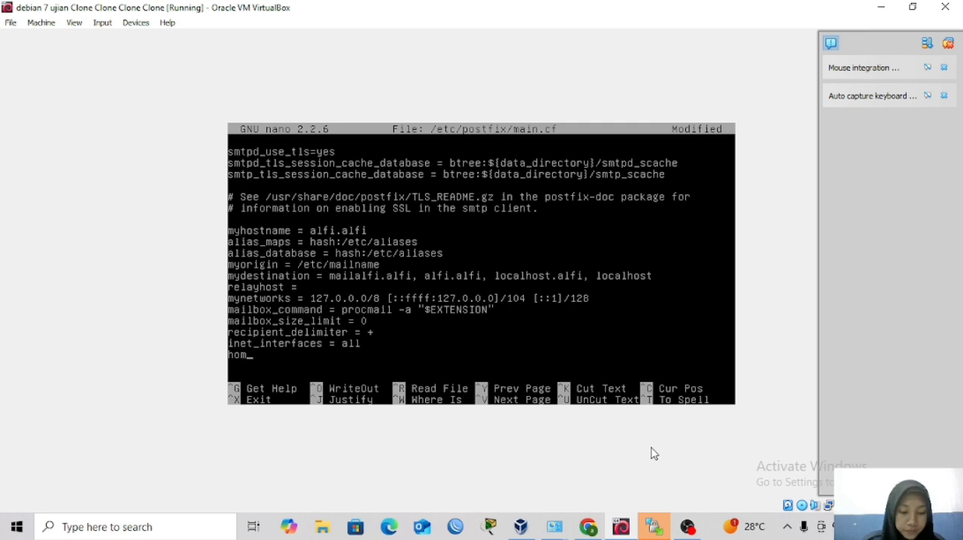
{"action": "type", "text": "e "}
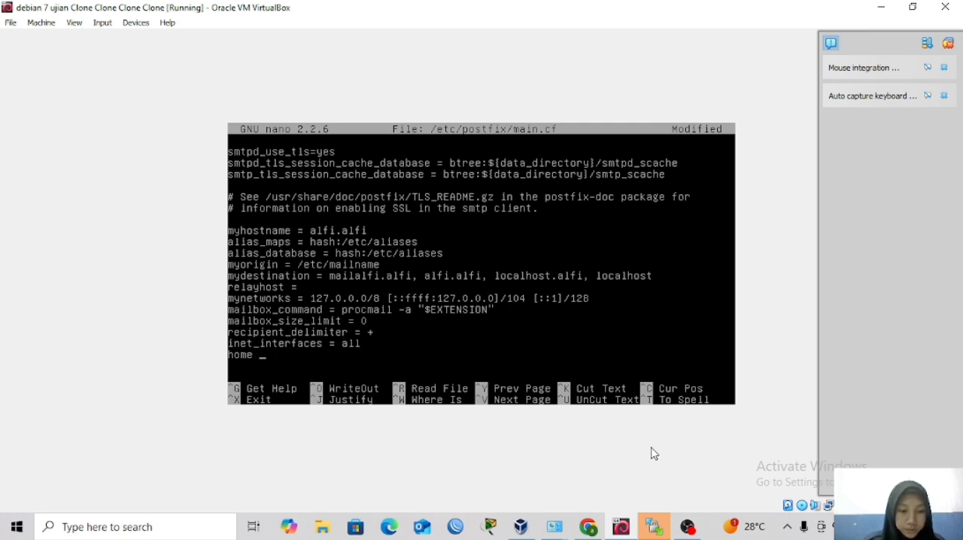
{"action": "type", "text": "_"}
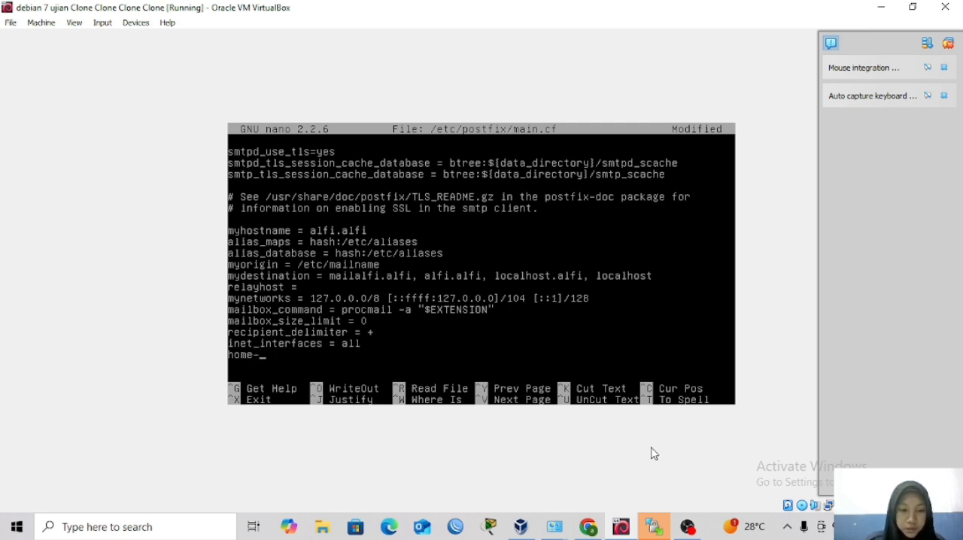
{"action": "key", "text": "BackSpace"}
{"action": "type", "text": "_"}
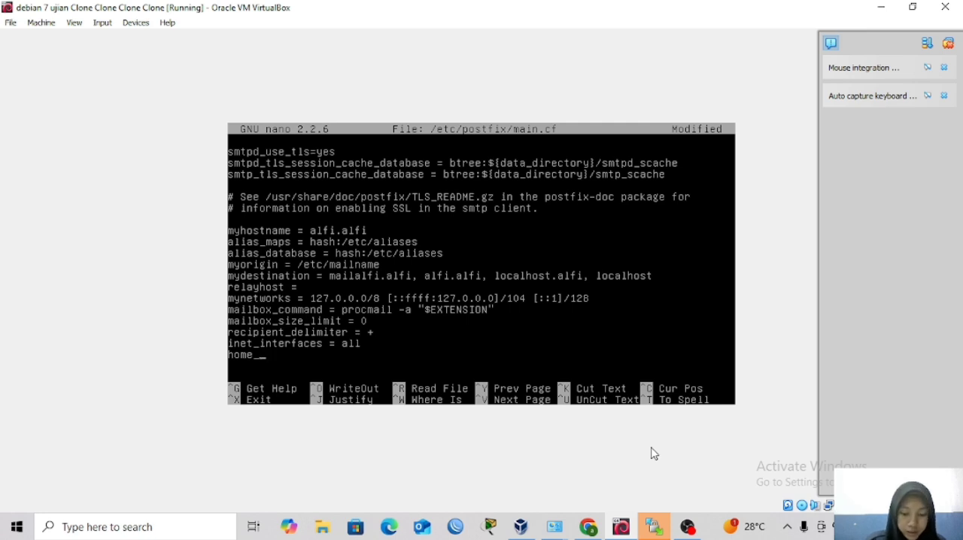
{"action": "type", "text": "mailbox"}
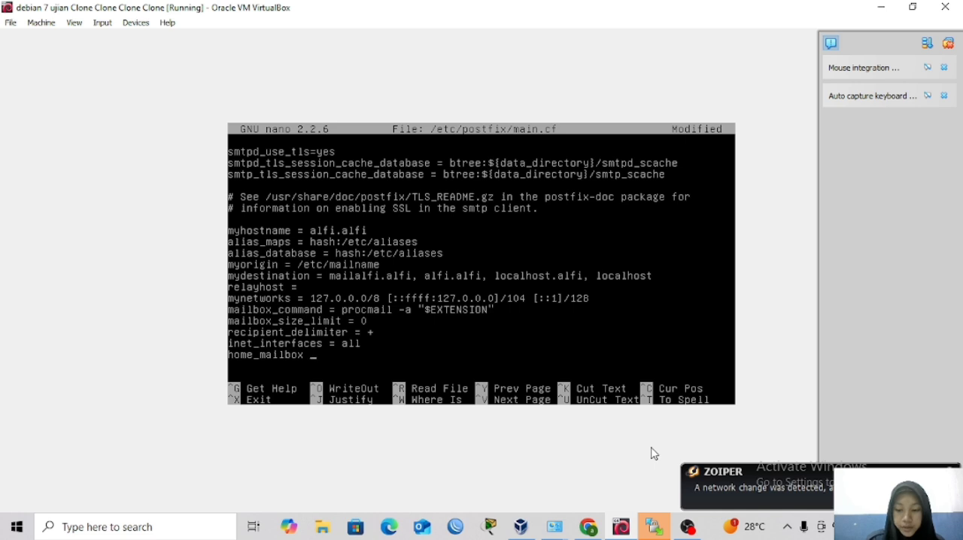
{"action": "type", "text": " ="}
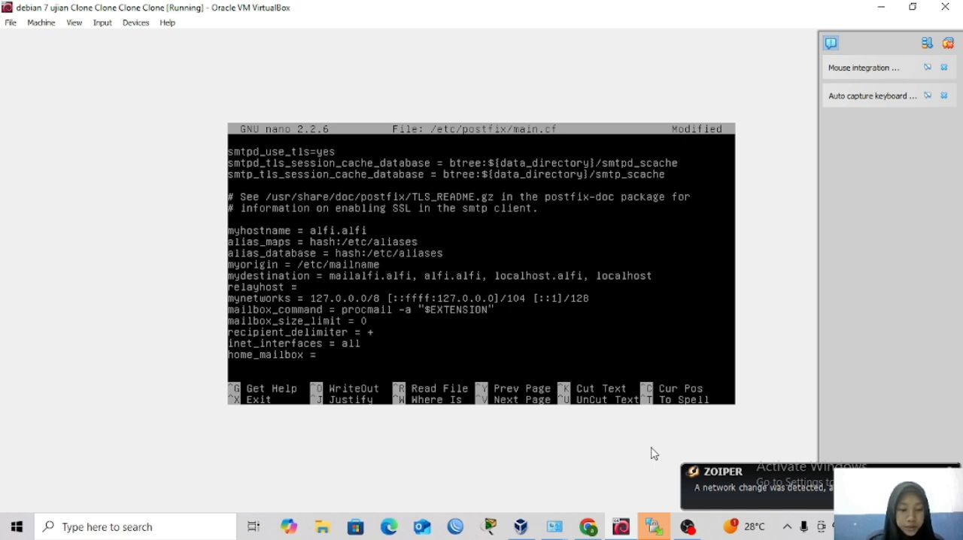
{"action": "type", "text": " Maildir"}
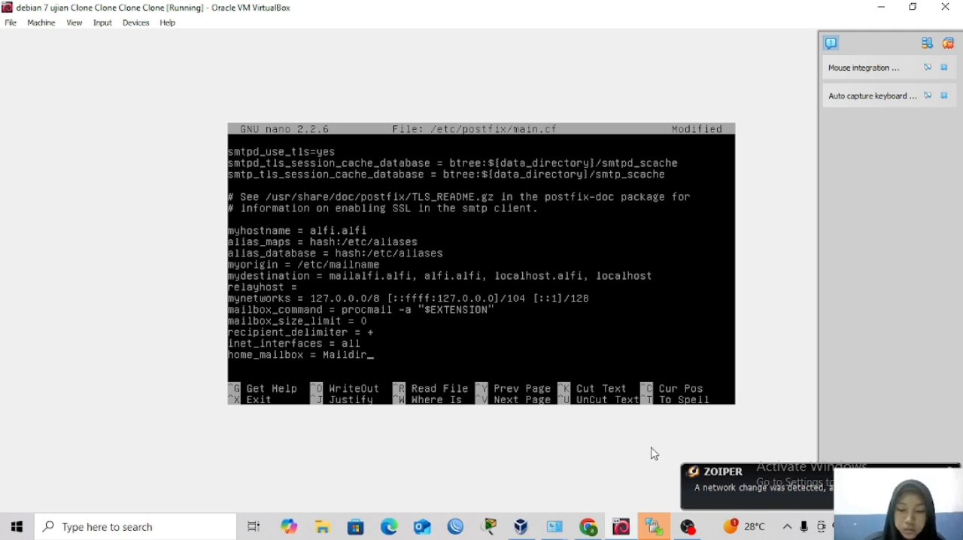
{"action": "type", "text": "/"}
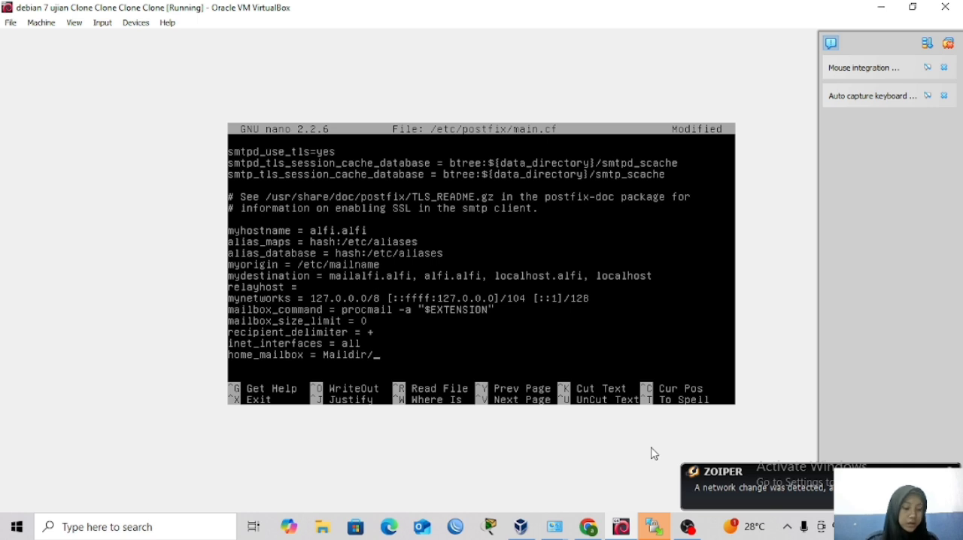
{"action": "key", "text": "ctrl+x"}
{"action": "key", "text": "y"}
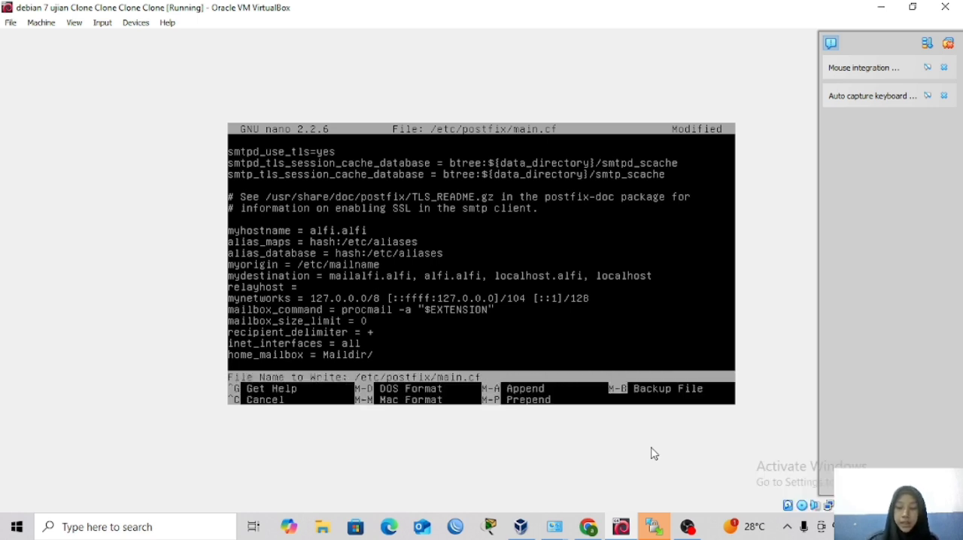
{"action": "key", "text": "Return"}
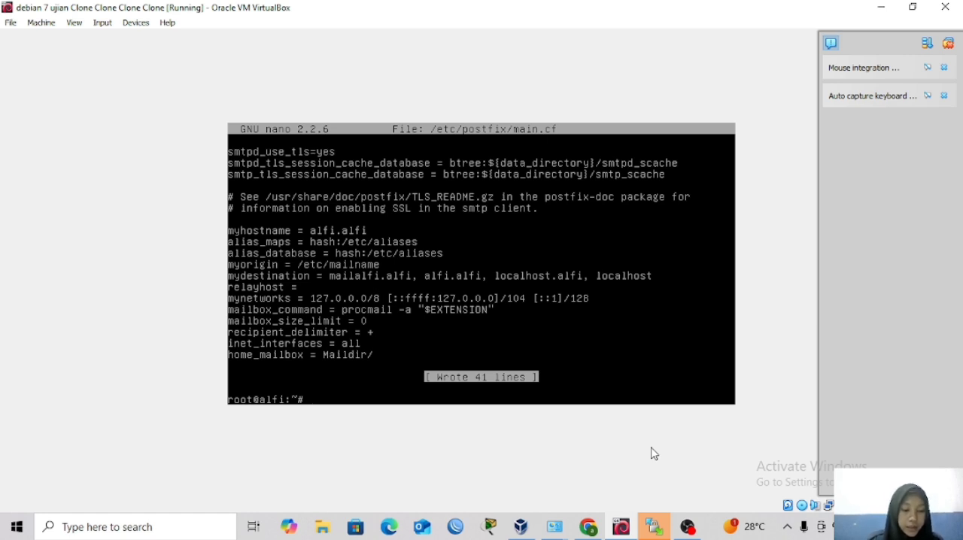
Start reconfiguring the mail server package by running dpkg-reconfigure postfix.
{"action": "type", "text": "dp"}
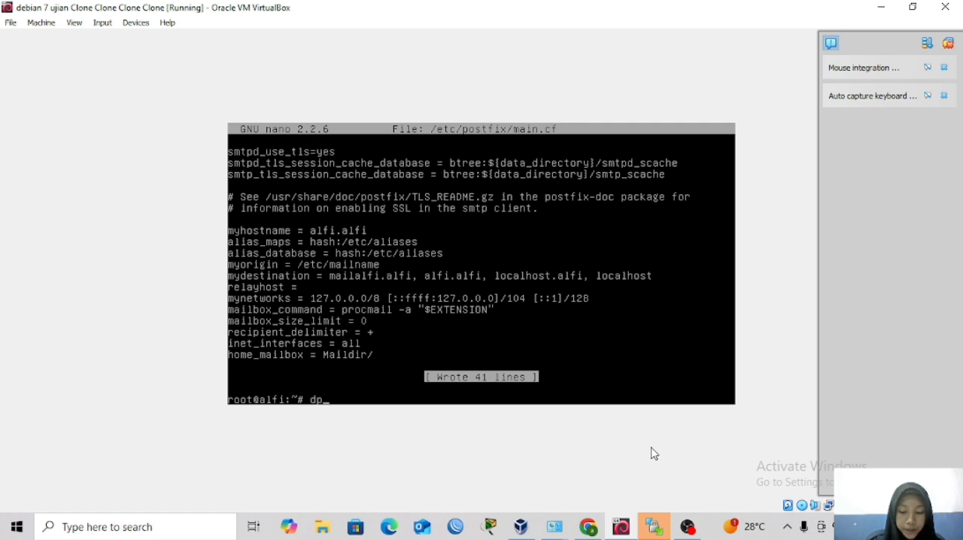
{"action": "type", "text": "kg-"}
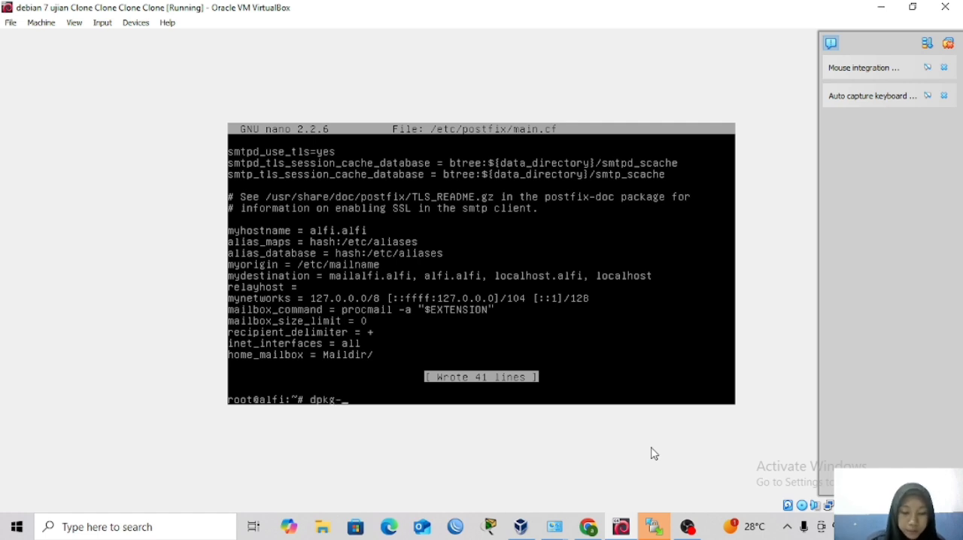
{"action": "type", "text": "rec"}
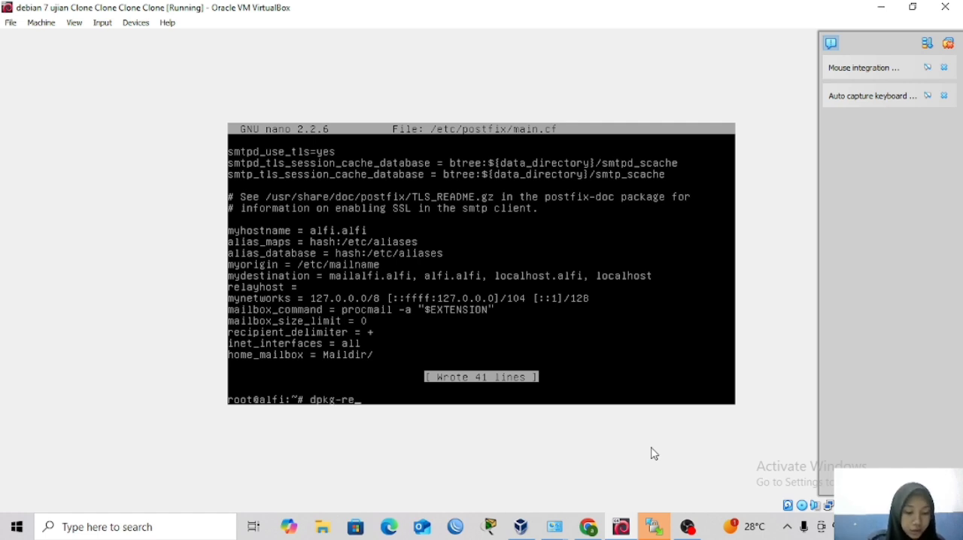
{"action": "key", "text": "Tab"}
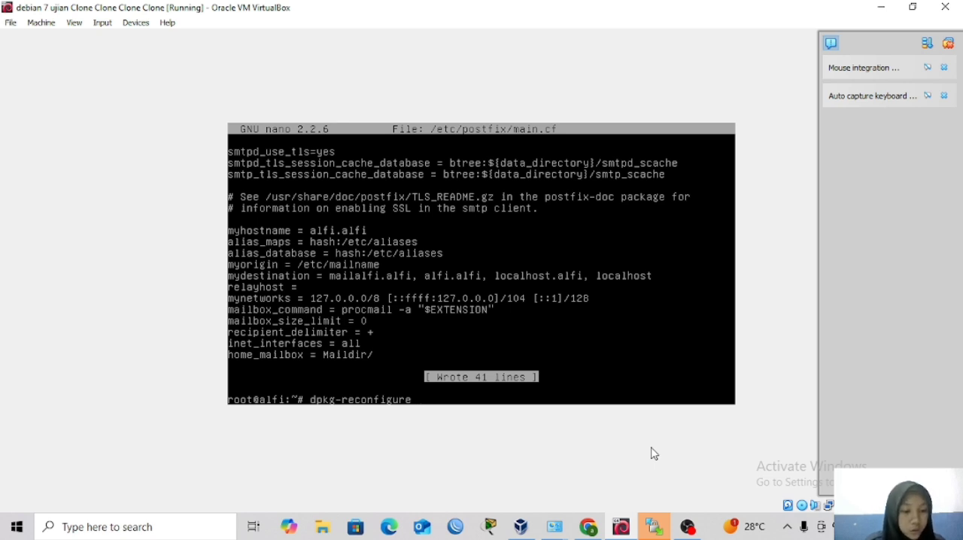
{"action": "type", "text": "postfix"}
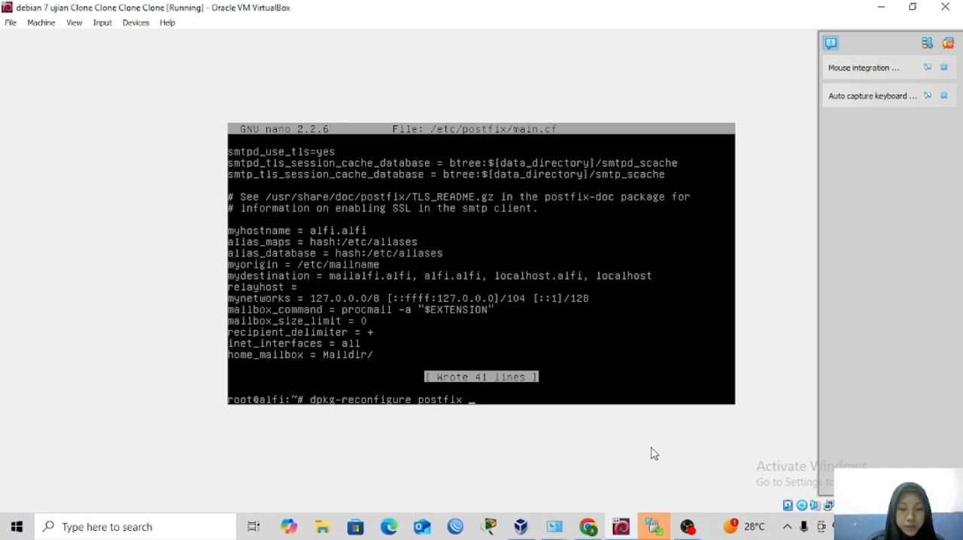
{"action": "key", "text": "Return"}
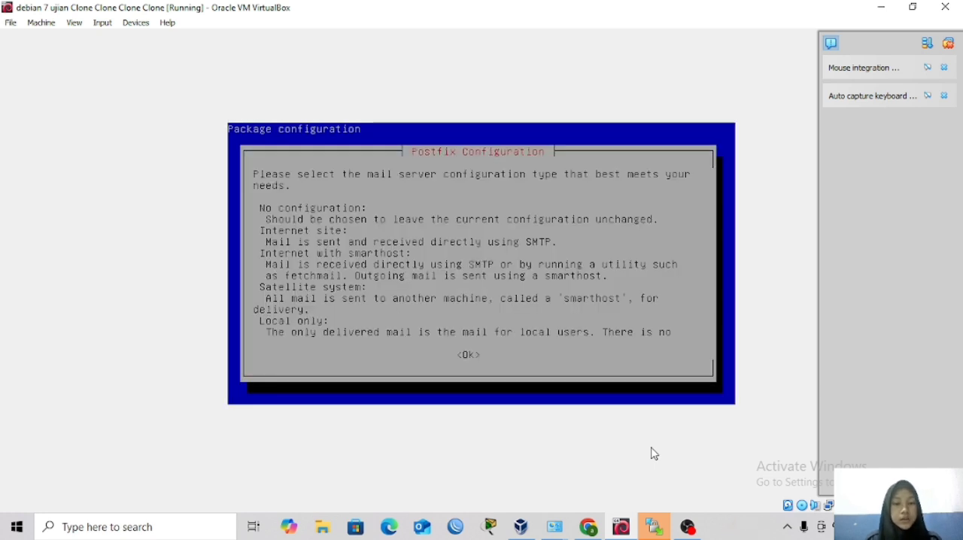
Choose Internet Site as the mail configuration type and accept mailalfi.alfi as the system mail name.
{"action": "key", "text": "Return"}
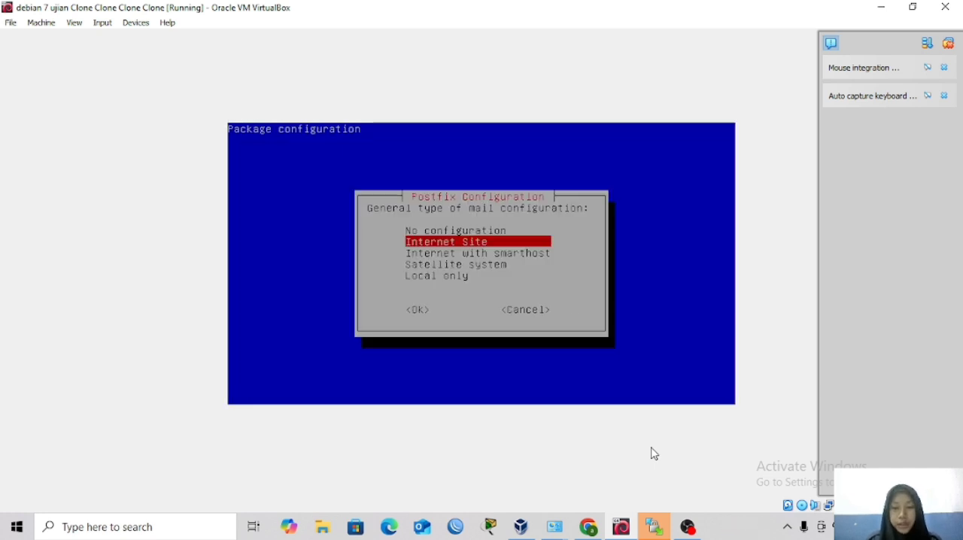
{"action": "key", "text": "Return"}
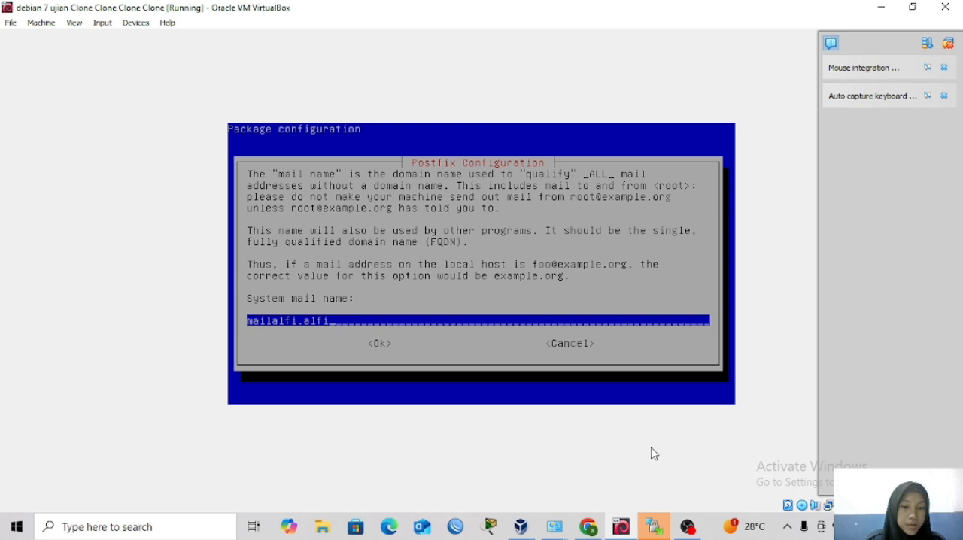
{"action": "key", "text": "Tab"}
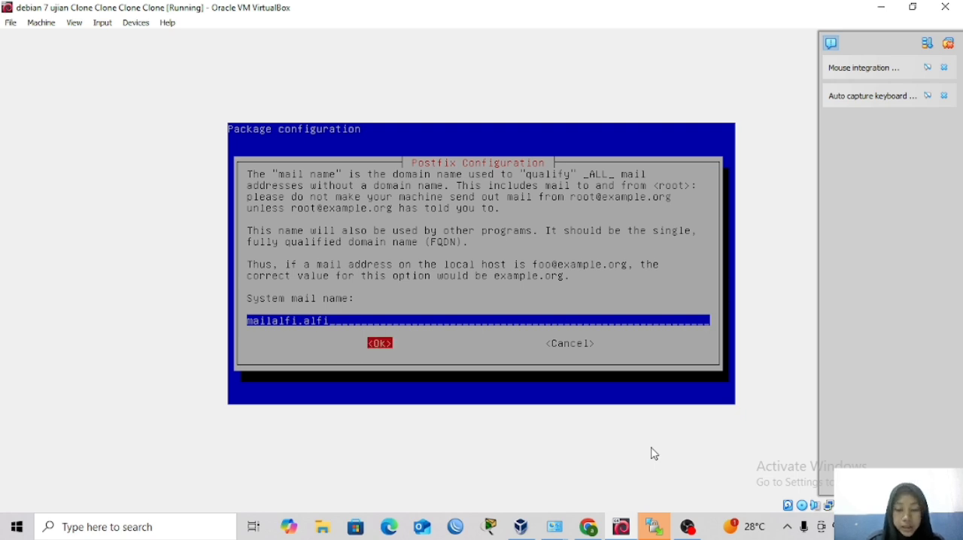
{"action": "key", "text": "Return"}
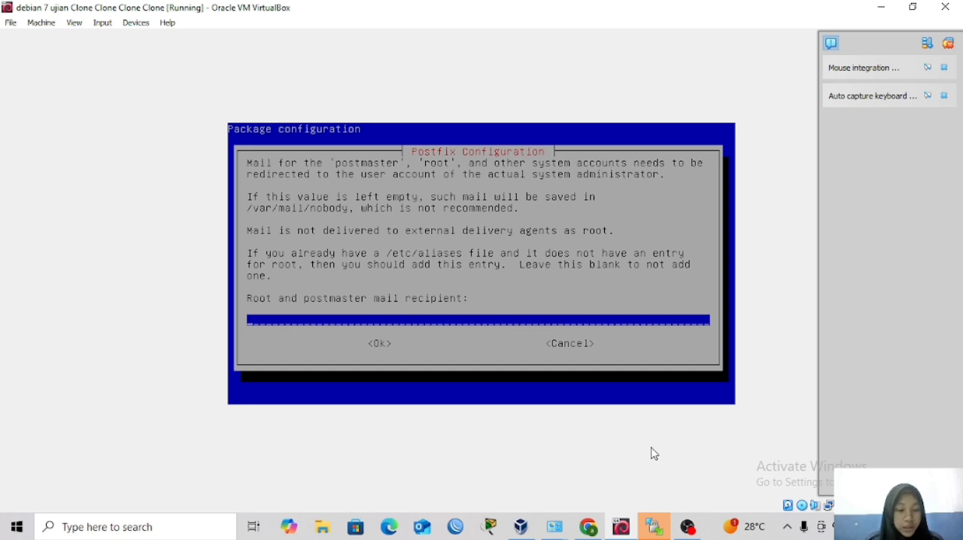
Leave the root and postmaster mail recipient blank and accept the destinations mailalfi.alfi, alfi.alfi, localhost.alfi, localhost.
{"action": "key", "text": "Tab"}
{"action": "key", "text": "Return"}
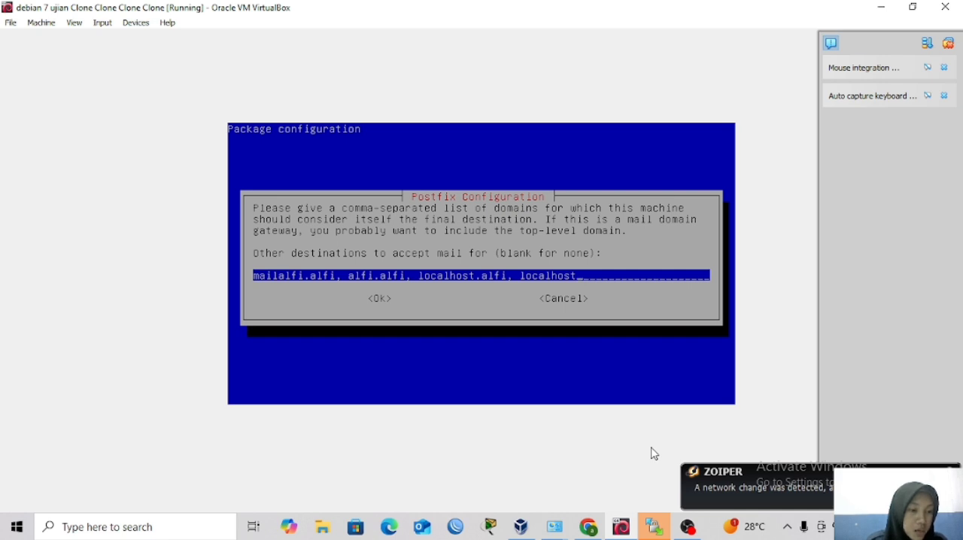
{"action": "key", "text": "Tab"}
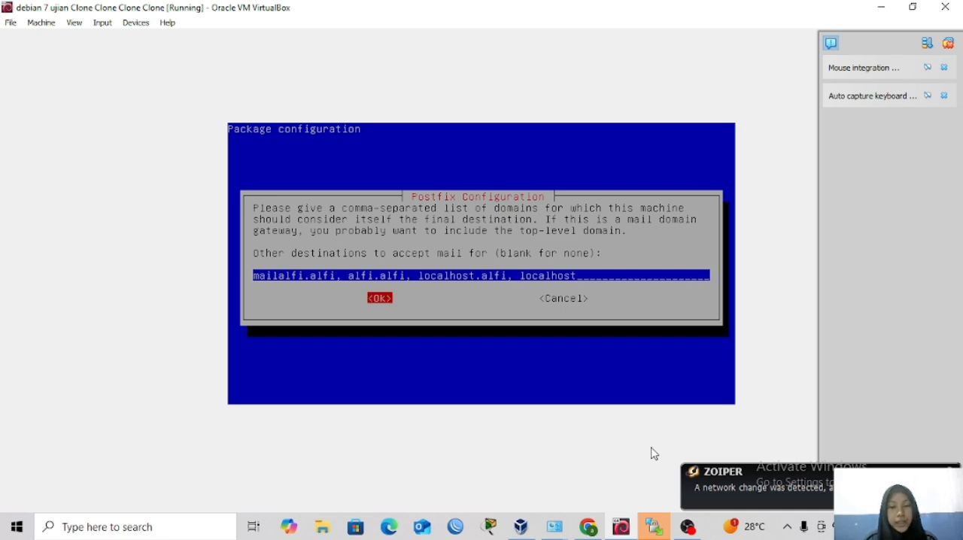
{"action": "key", "text": "Return"}
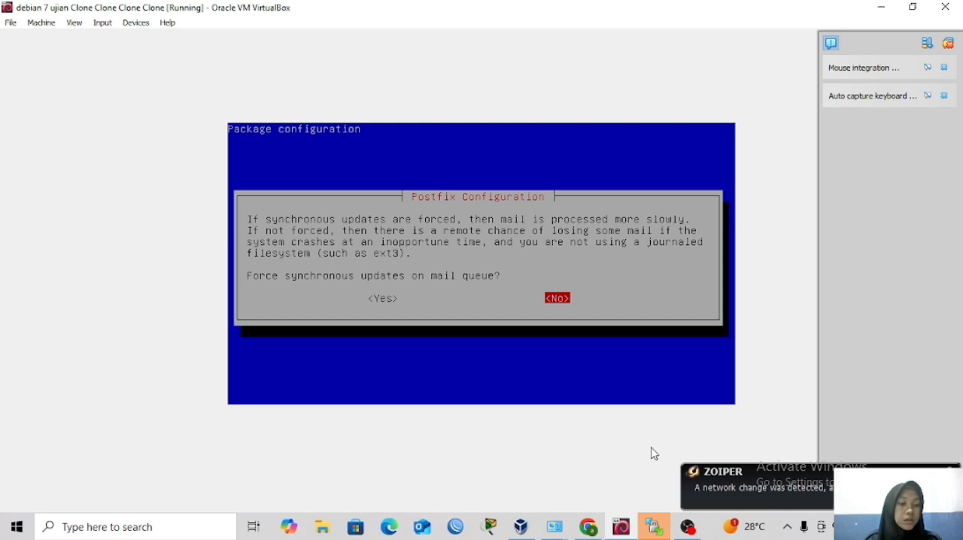
Decline forced synchronous updates on the mail queue and accept the local networks 127.0.0.0/8 [::ffff:127.0.0.0]/104 [::1]/128.
{"action": "key", "text": "Return"}
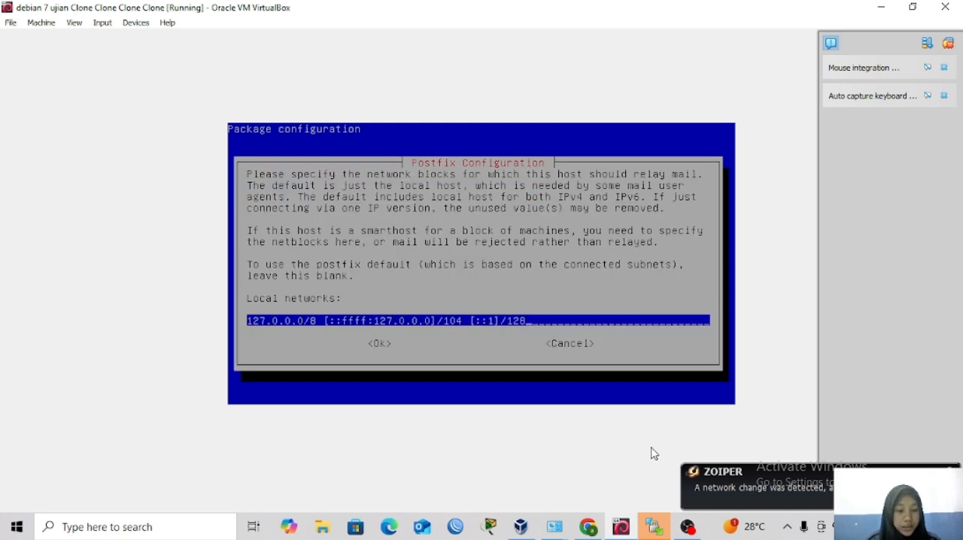
{"action": "key", "text": "Tab"}
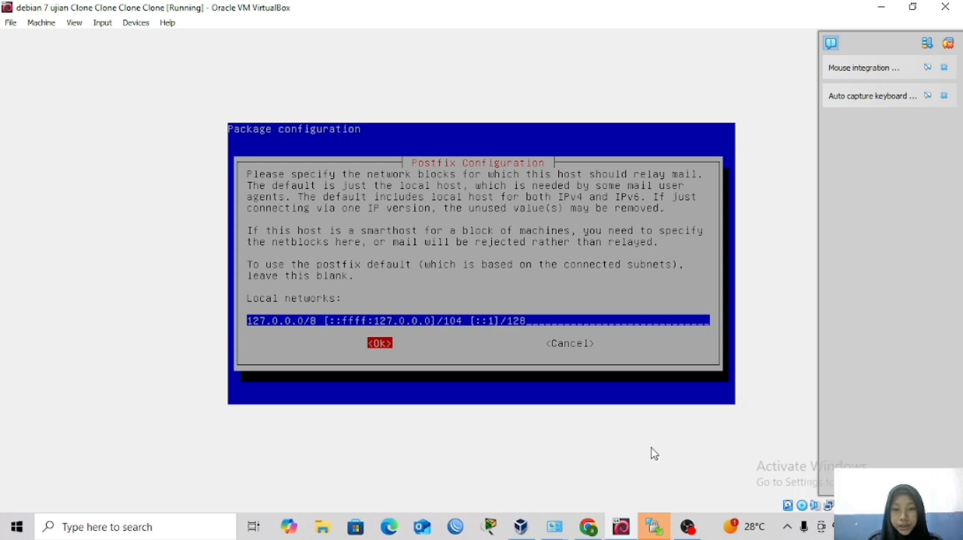
{"action": "key", "text": "Return"}
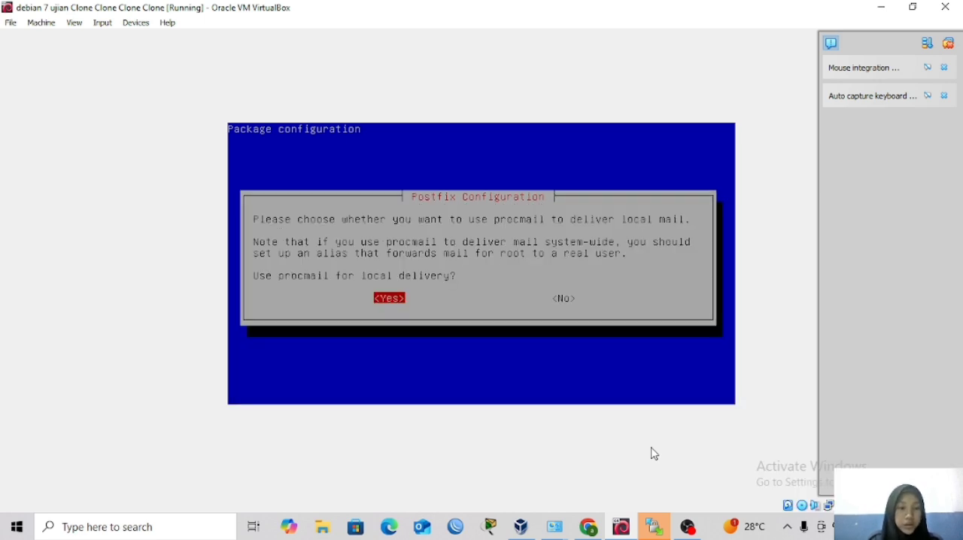
Decline procmail for local delivery and accept a mailbox size limit of 0 bytes.
{"action": "key", "text": "Right"}
{"action": "key", "text": "Return"}
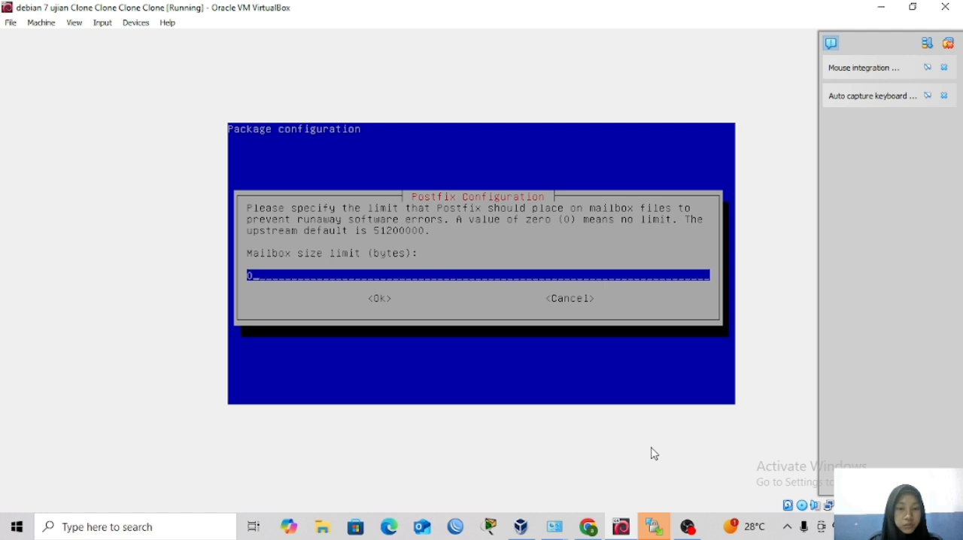
{"action": "key", "text": "Tab"}
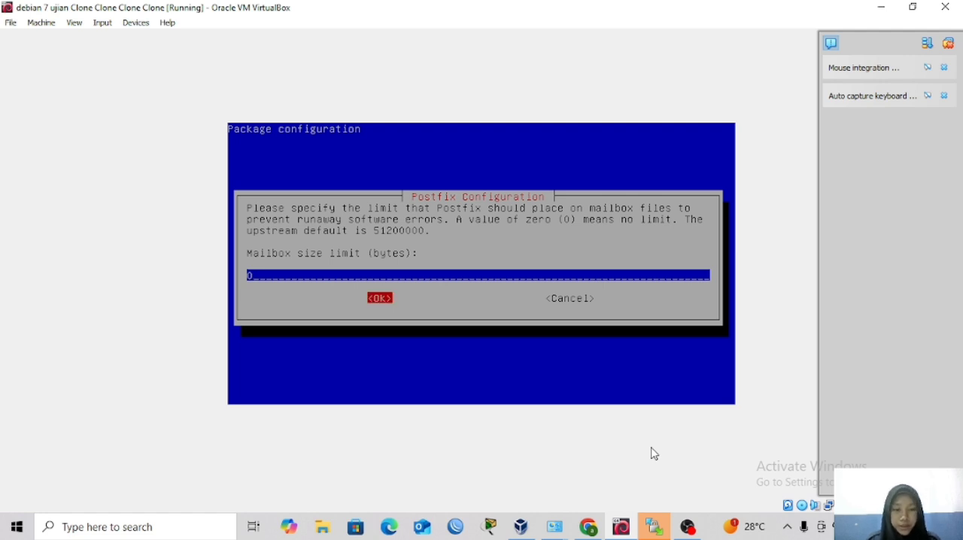
{"action": "key", "text": "Return"}
Accept + as the local address extension character and choose ipv4 as the Internet protocol to use.
{"action": "key", "text": "Tab"}
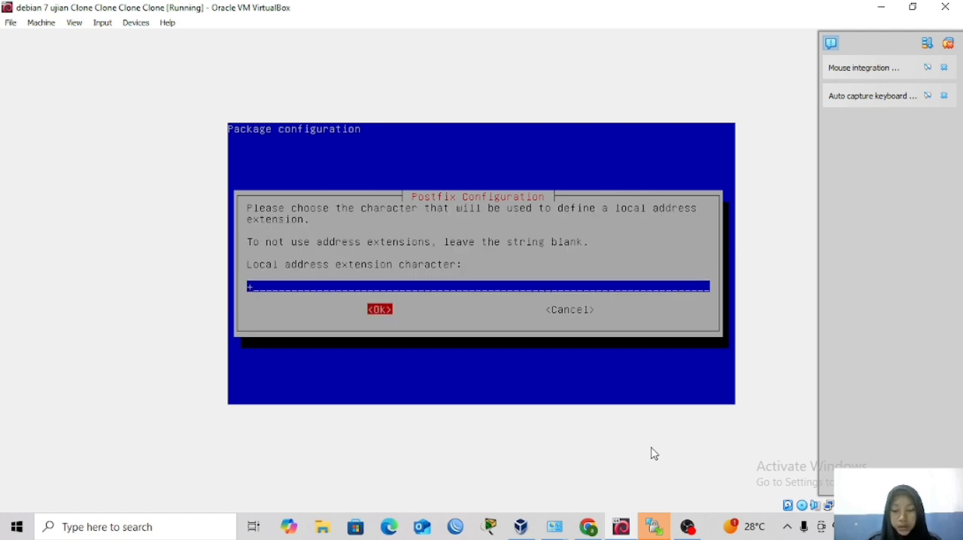
{"action": "key", "text": "Return"}
{"action": "key", "text": "Down"}
{"action": "key", "text": "Down"}
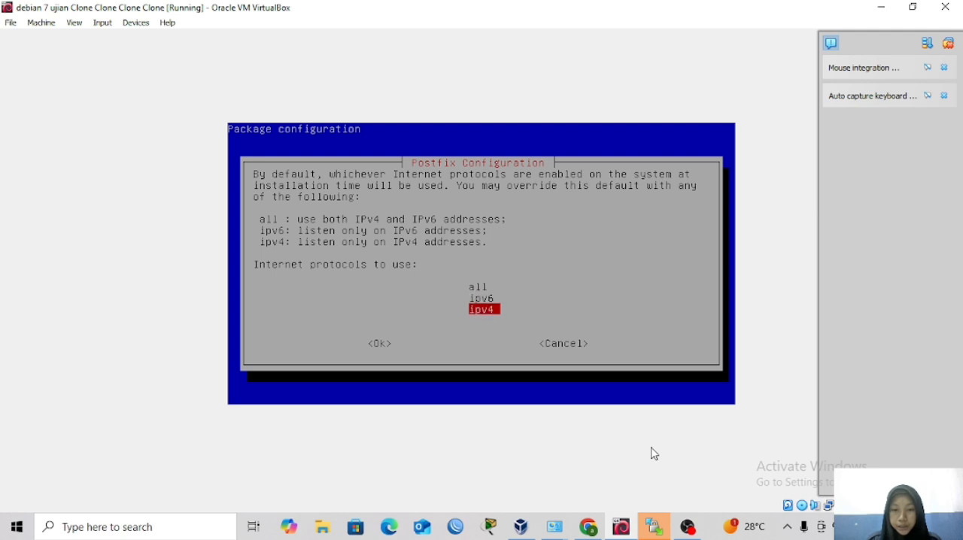
{"action": "key", "text": "Tab"}
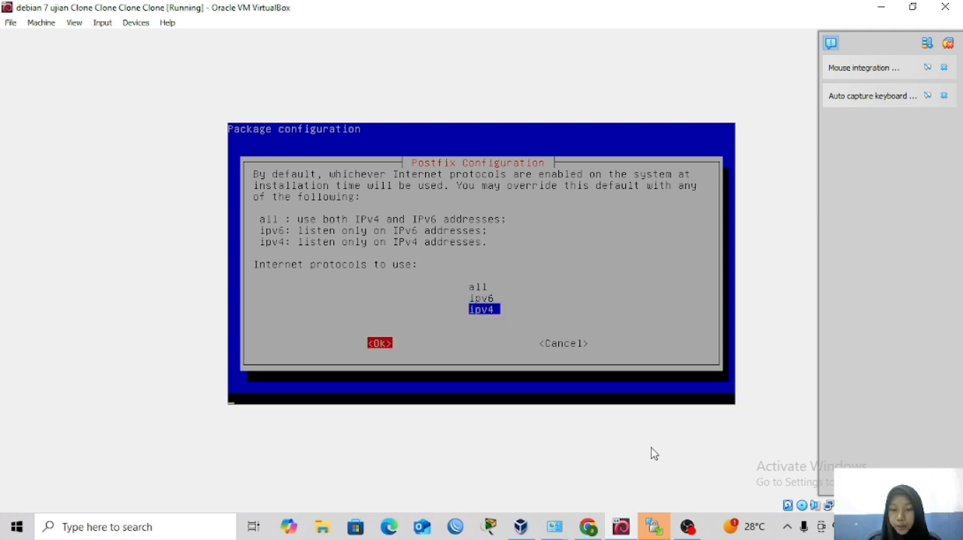
{"action": "key", "text": "Return"}
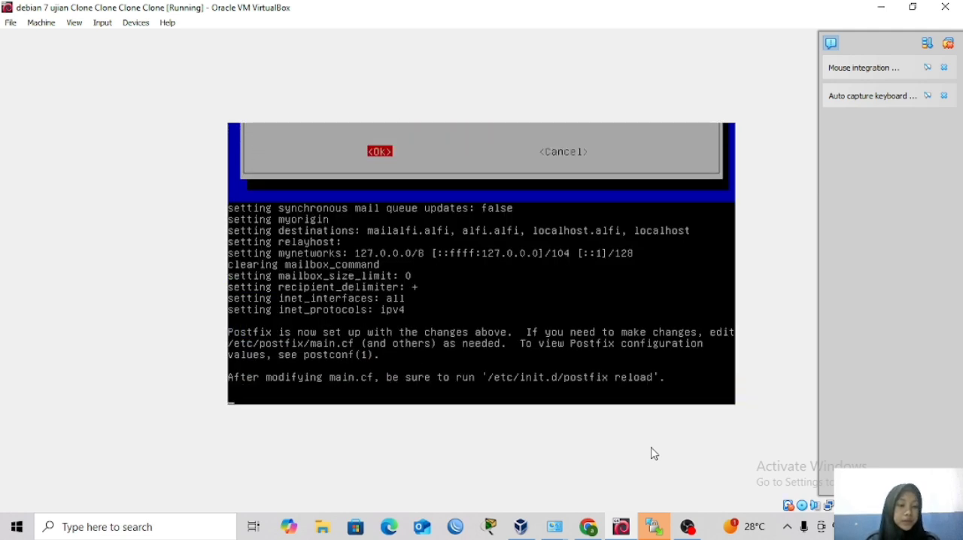
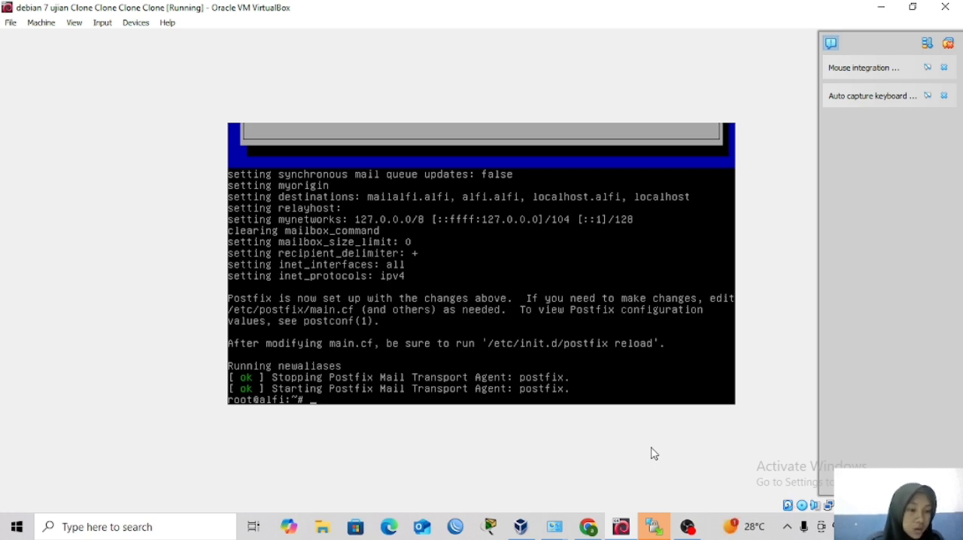
Change to the /etc/bind directory and list its files.
{"action": "type", "text": "cd"}
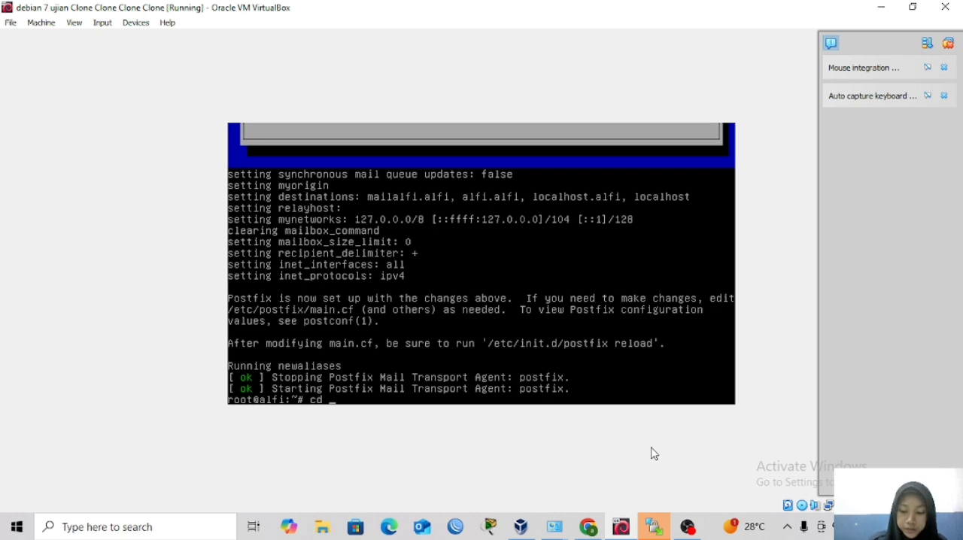
{"action": "type", "text": " /etc/"}
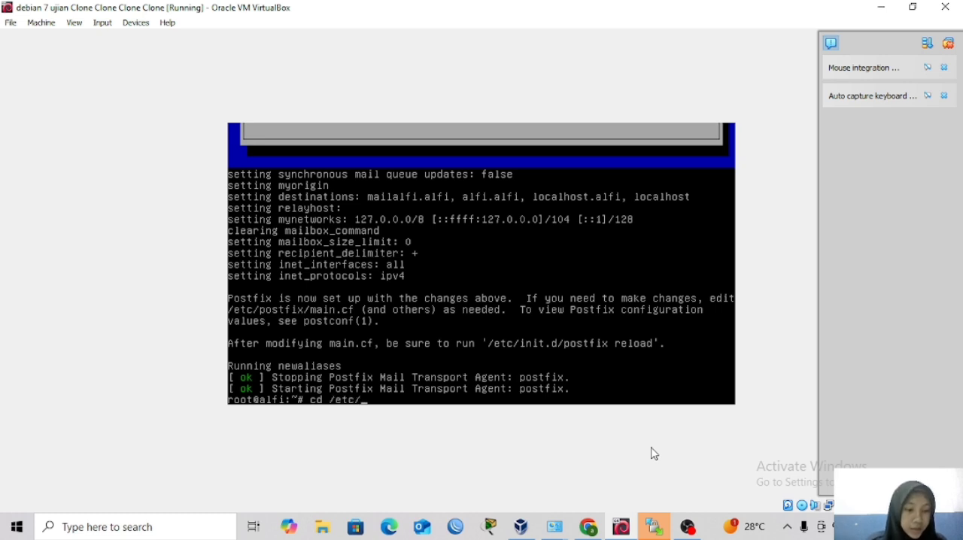
{"action": "type", "text": "bind"}
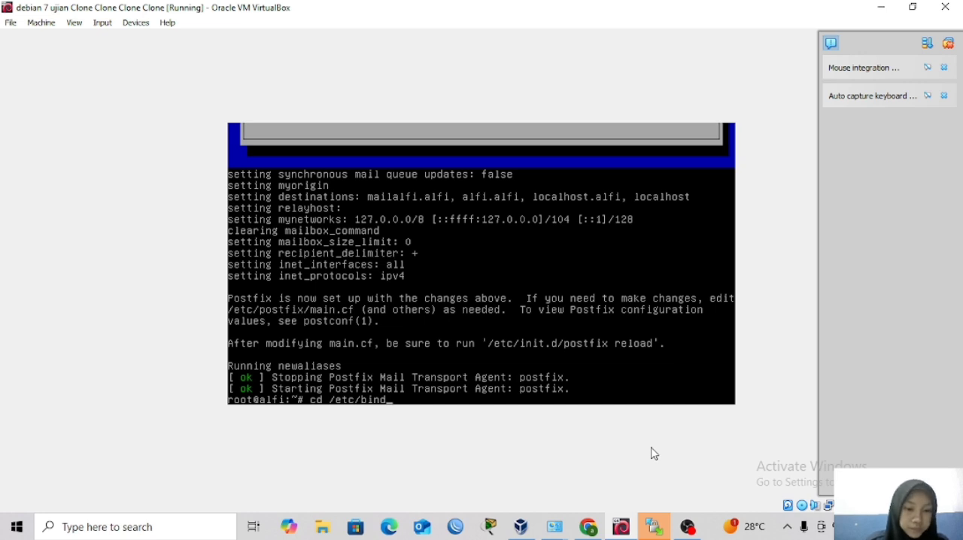
{"action": "key", "text": "Return"}
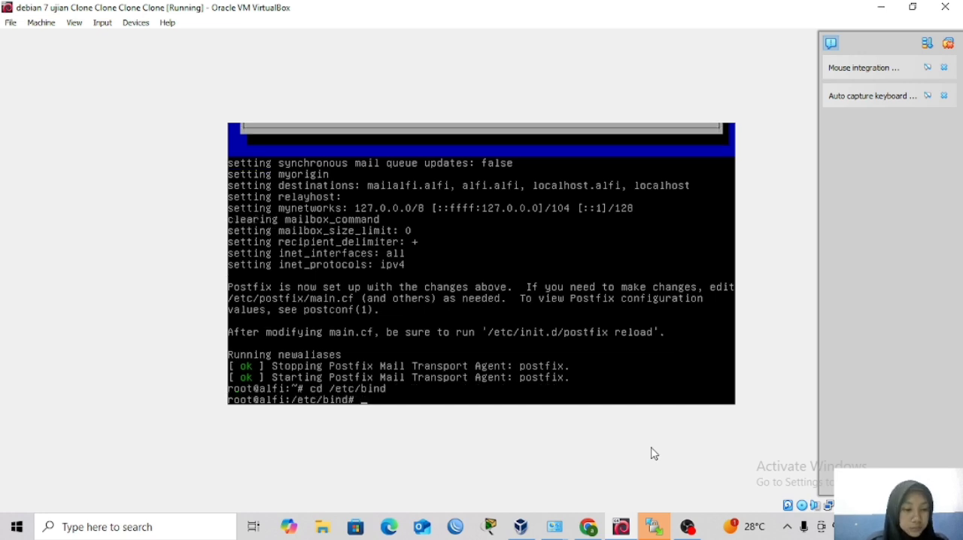
{"action": "type", "text": "ls"}
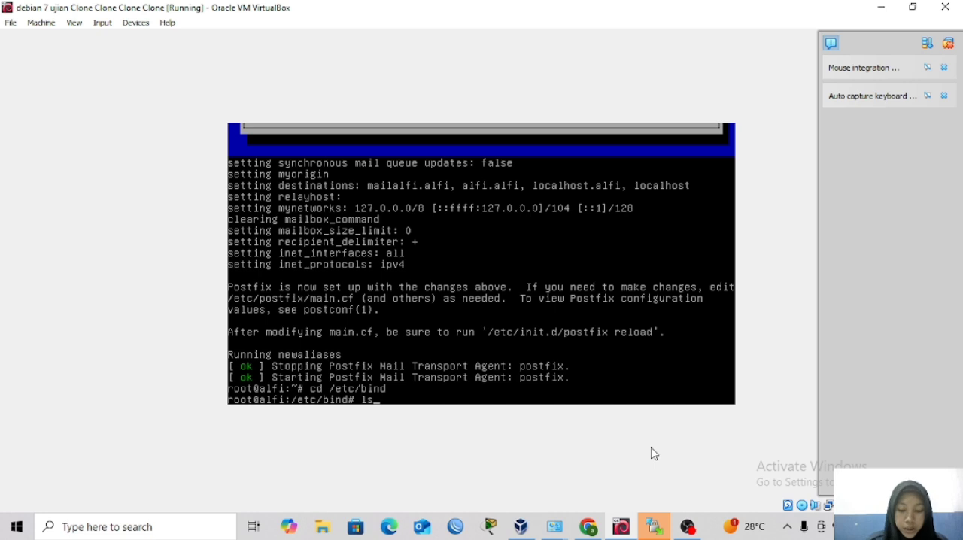
{"action": "key", "text": "Return"}
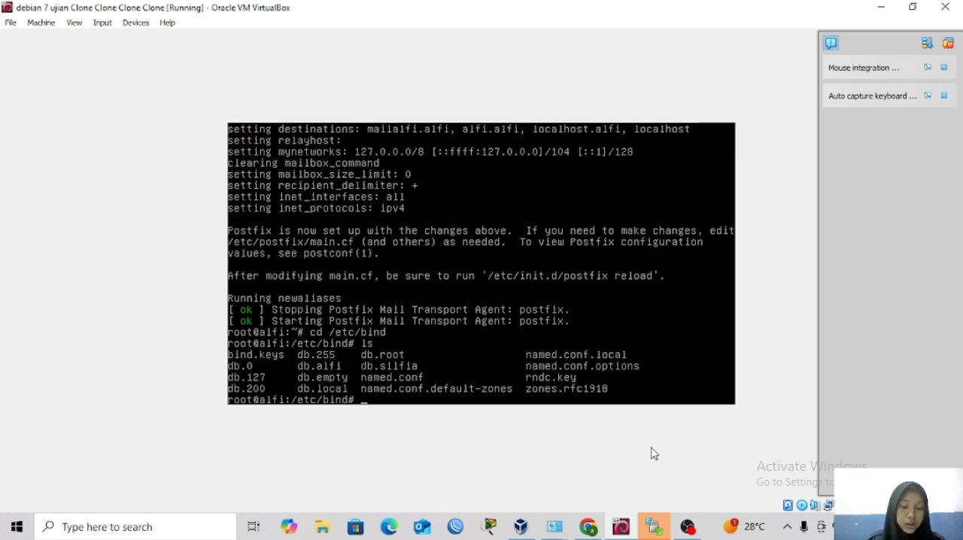
Open the zone file db.alfi in the nano editor.
{"action": "type", "text": "nanon"}
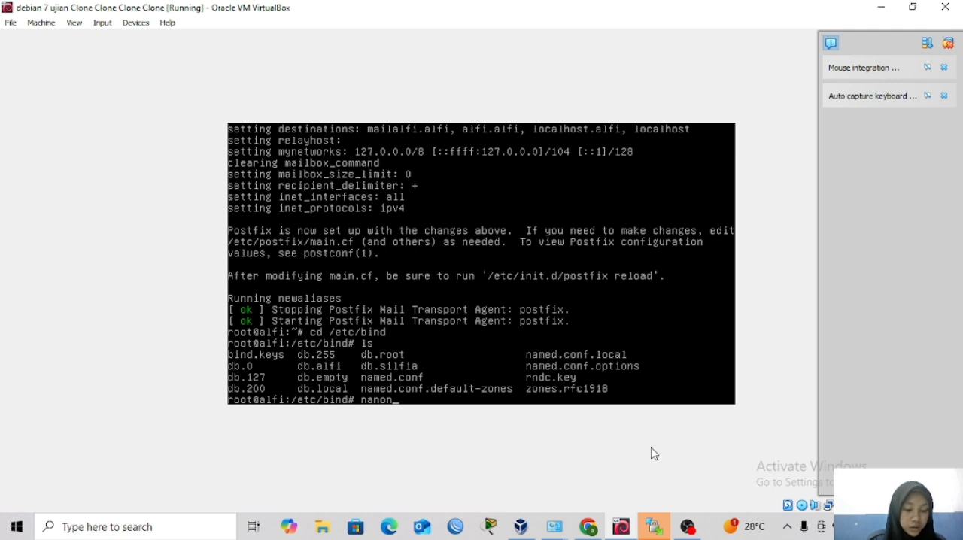
{"action": "type", "text": "db.ak"}
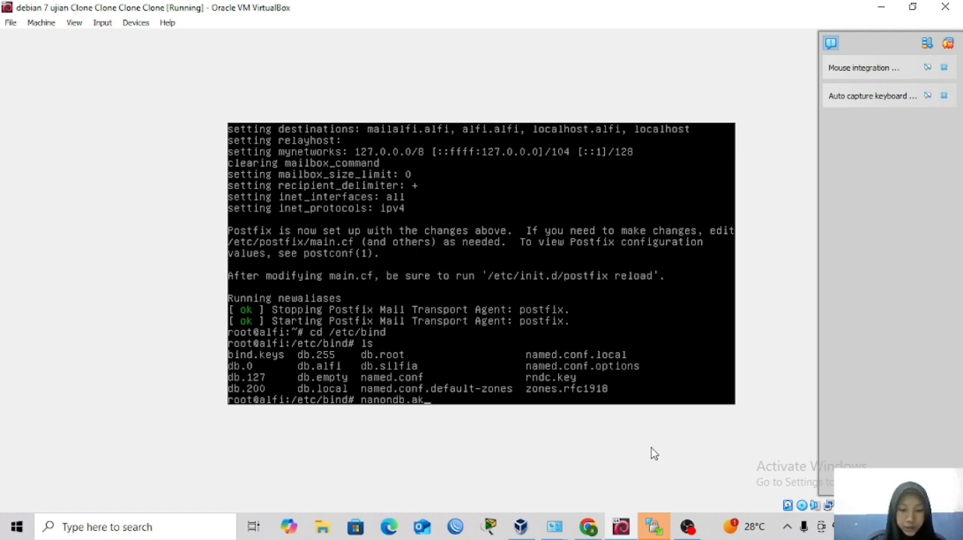
{"action": "key", "text": "BackSpace"}
{"action": "type", "text": "lfi"}
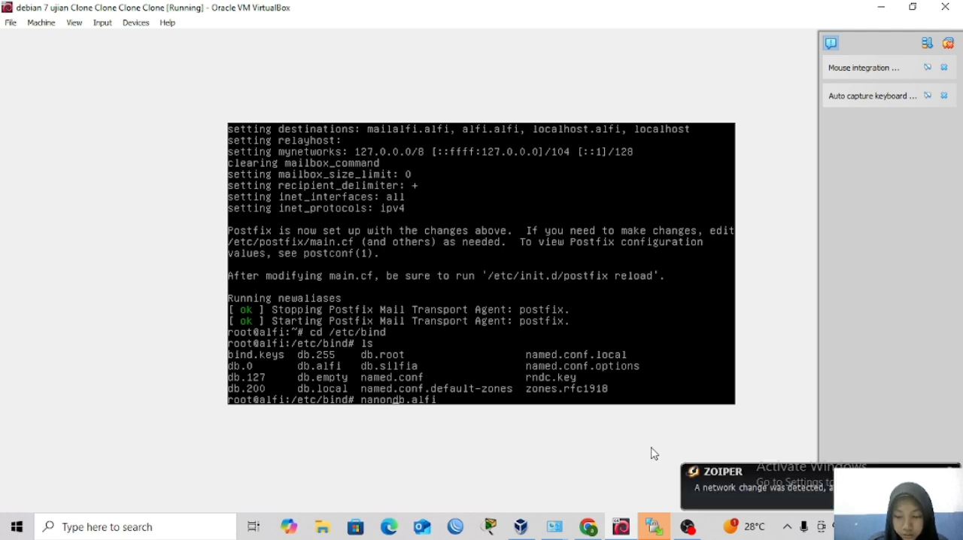
{"action": "key", "text": "BackSpace"}
{"action": "key", "text": "Return"}
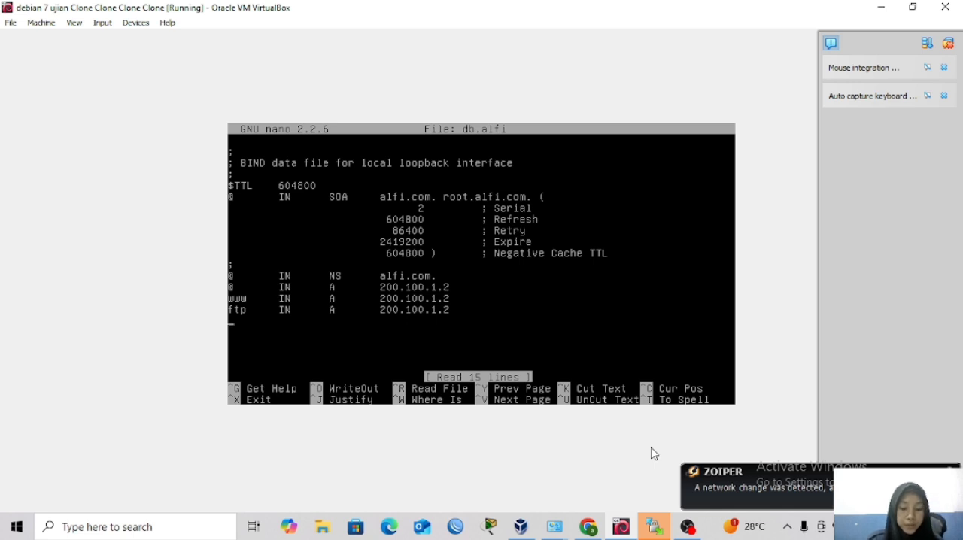
{"action": "type", "text": "mail"}
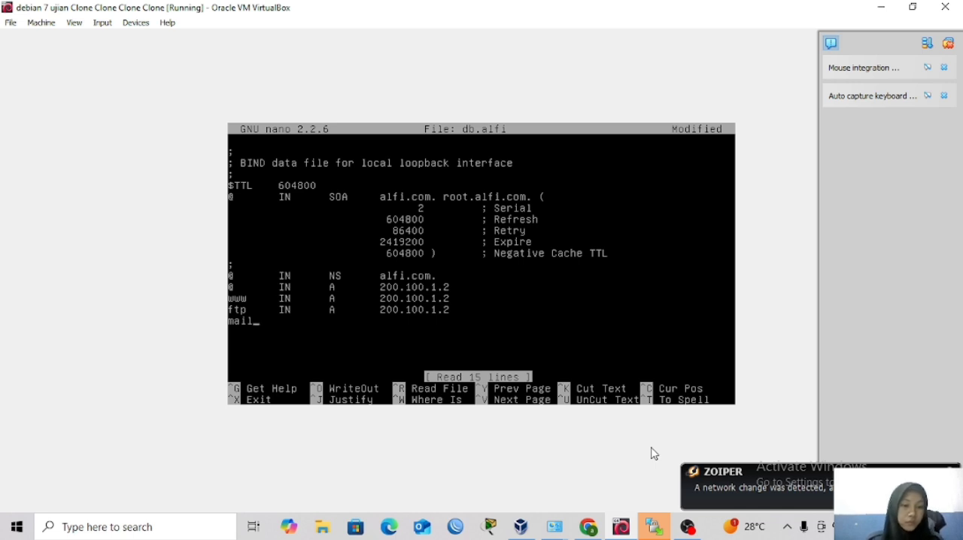
{"action": "key", "text": "BackSpace"}
{"action": "key", "text": "BackSpace"}
{"action": "key", "text": "BackSpace"}
{"action": "key", "text": "BackSpace"}
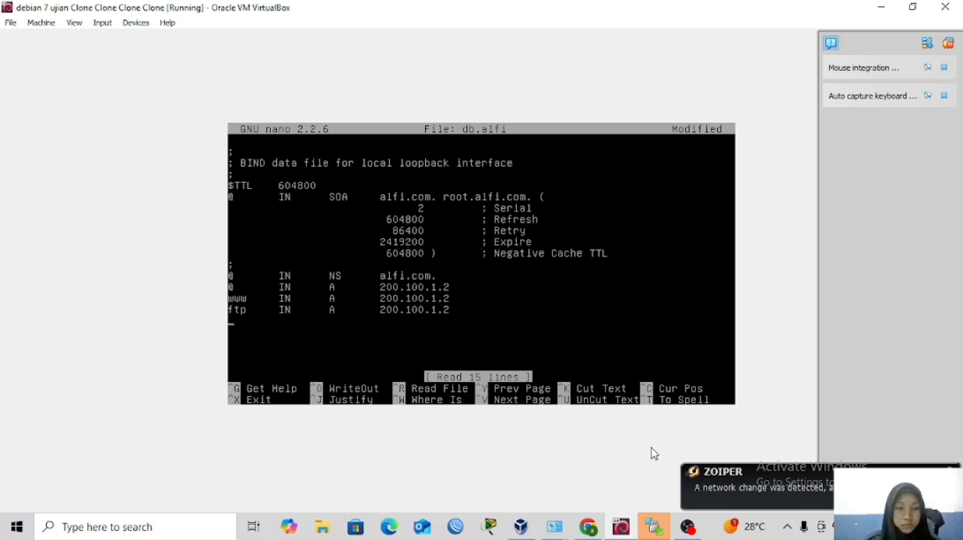
Duplicate the ftp A record line below itself and change the copy's host name to mail.
{"action": "key", "text": "ctrl+k"}
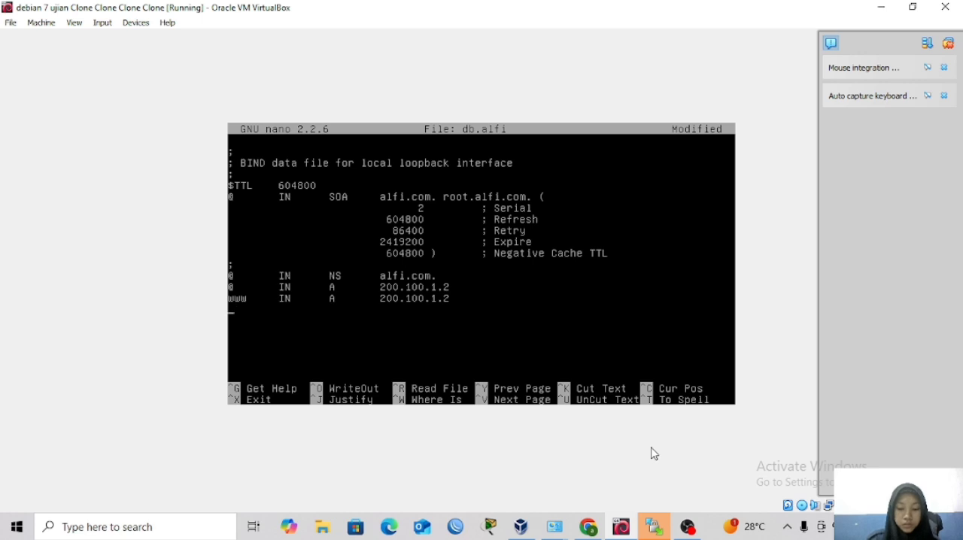
{"action": "key", "text": "ctrl+u"}
{"action": "key", "text": "ctrl+u"}
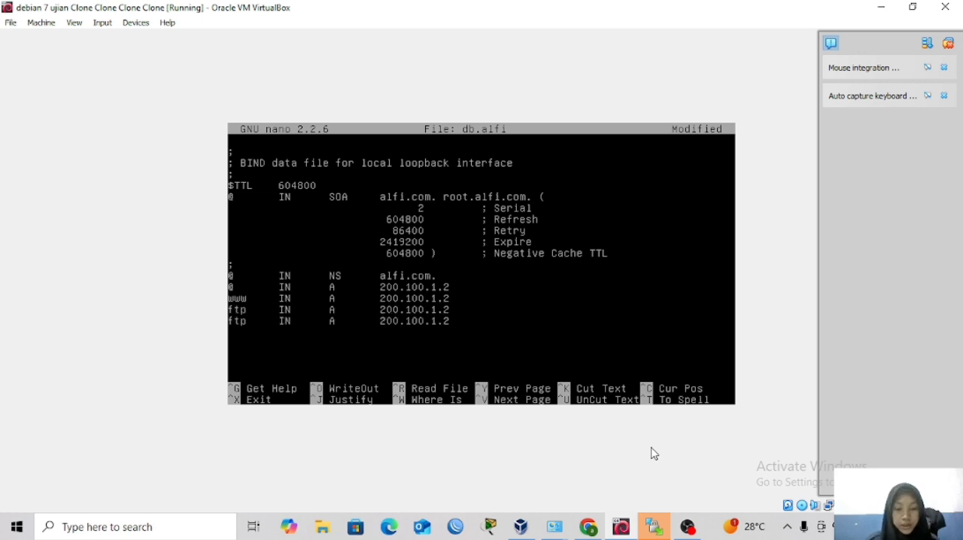
{"action": "key", "text": "Right"}
{"action": "key", "text": "Right"}
{"action": "key", "text": "Right"}
{"action": "key", "text": "BackSpace"}
{"action": "key", "text": "BackSpace"}
{"action": "key", "text": "BackSpace"}
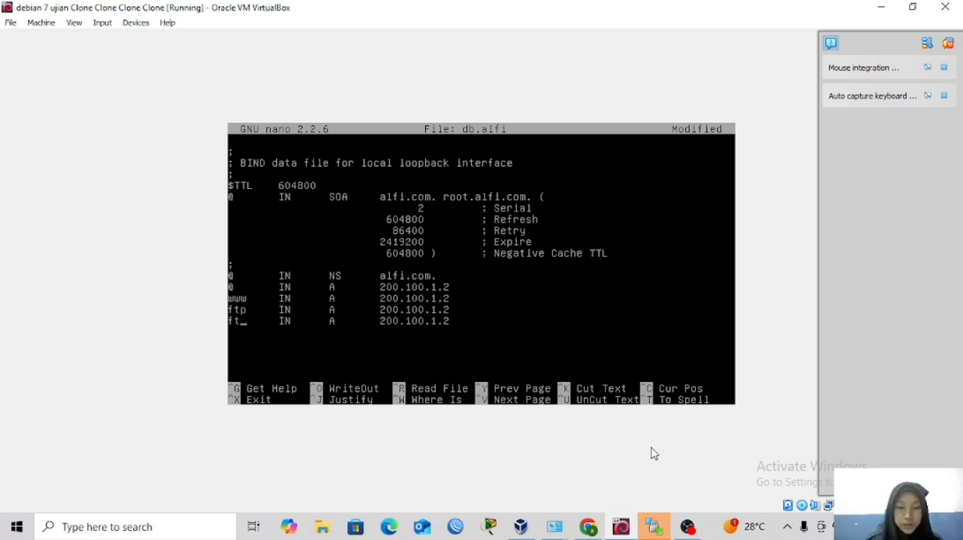
{"action": "type", "text": "mail"}
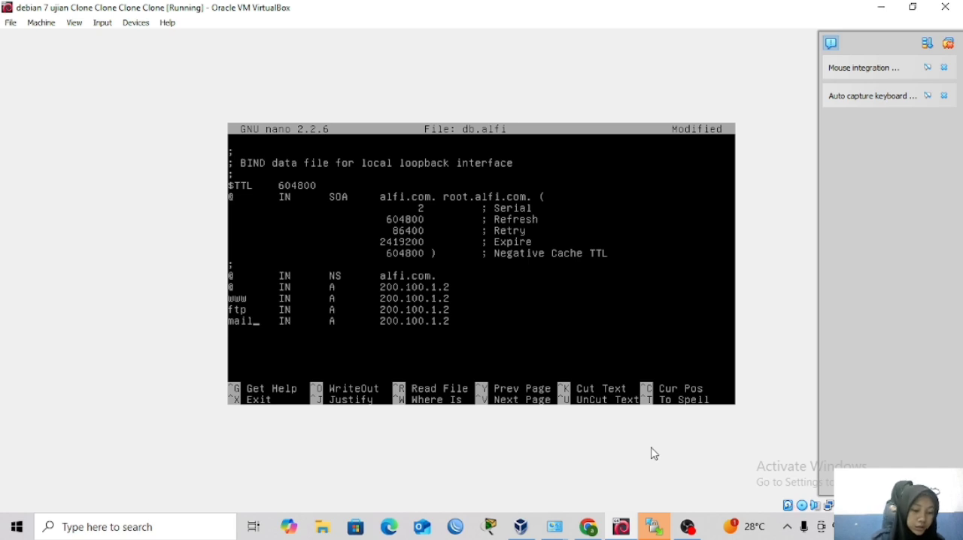
Save the changes to db.alfi under the same name and exit the editor.
{"action": "key", "text": "ctrl+x"}
{"action": "key", "text": "y"}
{"action": "key", "text": "Return"}
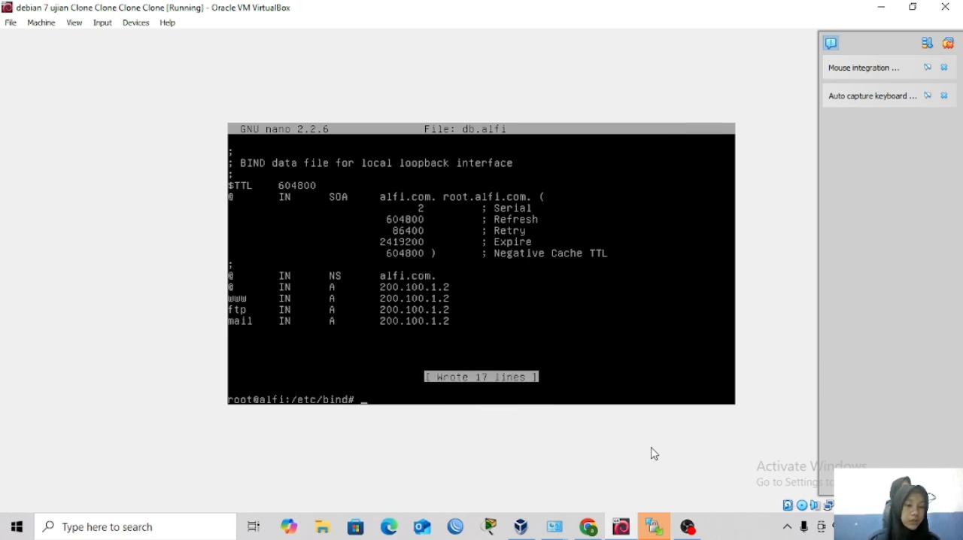
Try to copy the file default to mail within /etc/bind.
{"action": "type", "text": "c"}
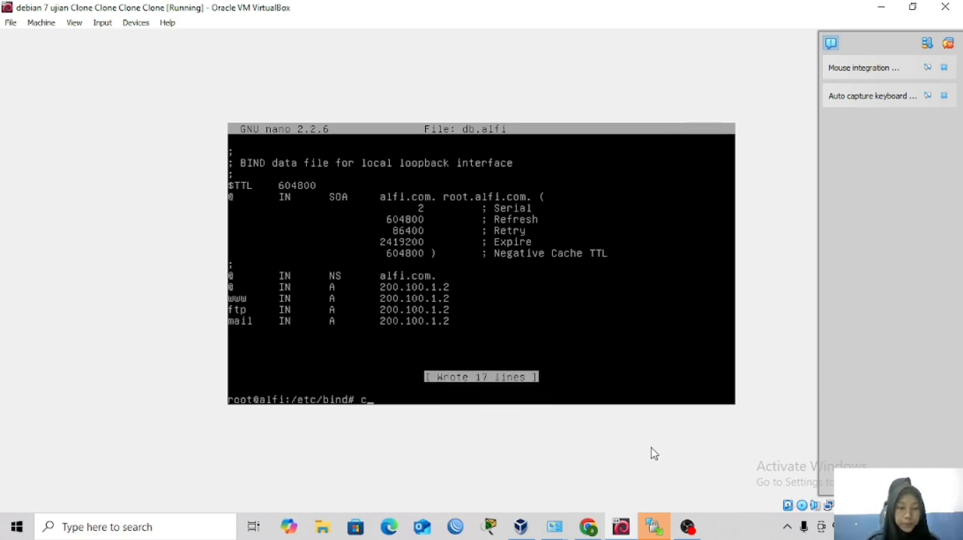
{"action": "type", "text": "p de"}
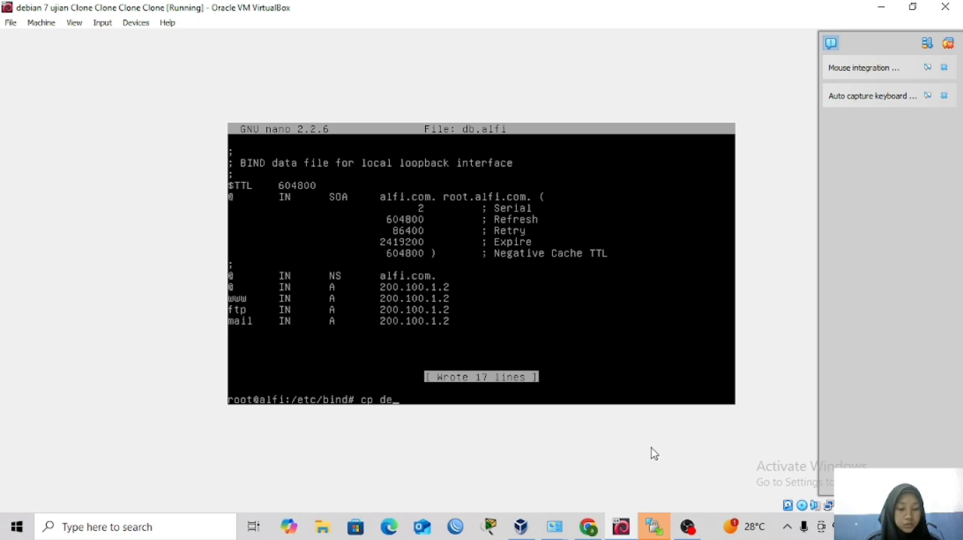
{"action": "type", "text": "f"}
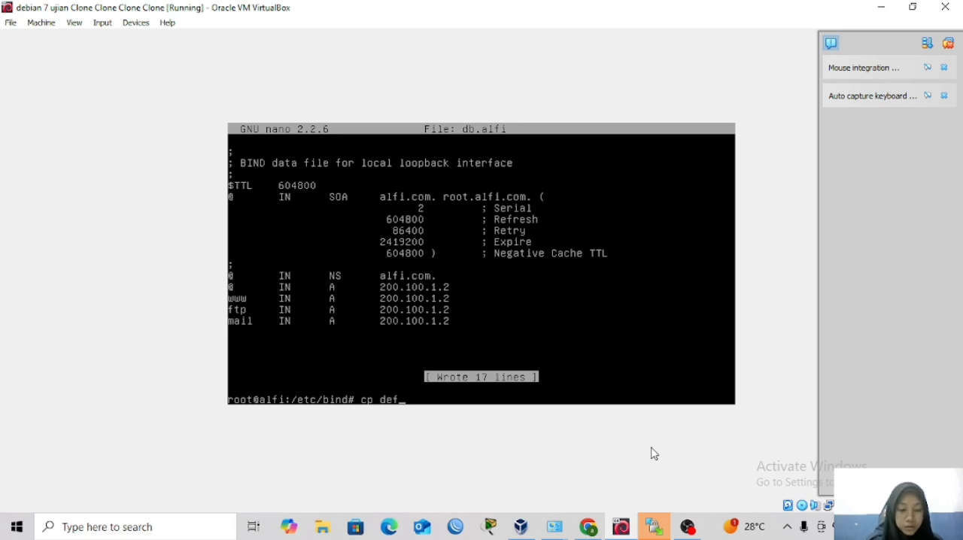
{"action": "type", "text": "ault "}
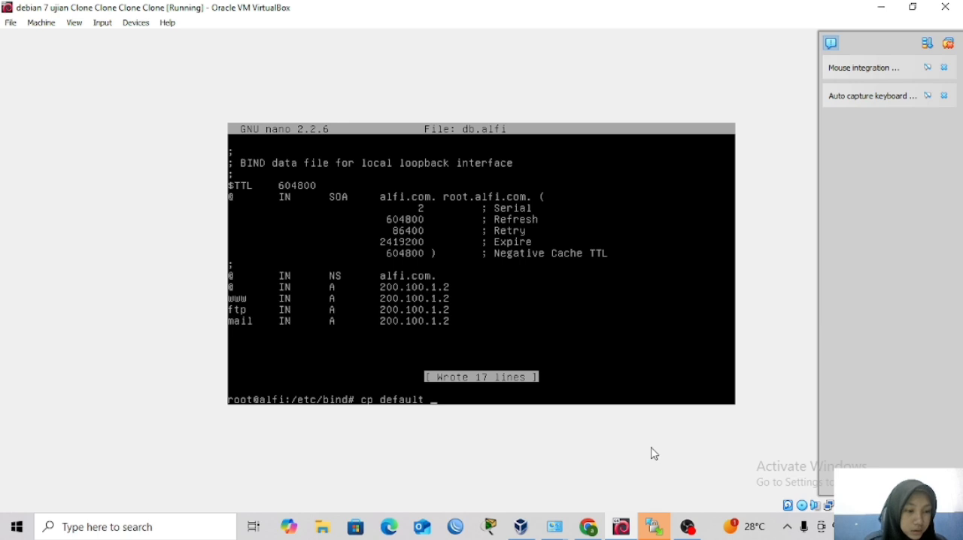
{"action": "type", "text": "mail"}
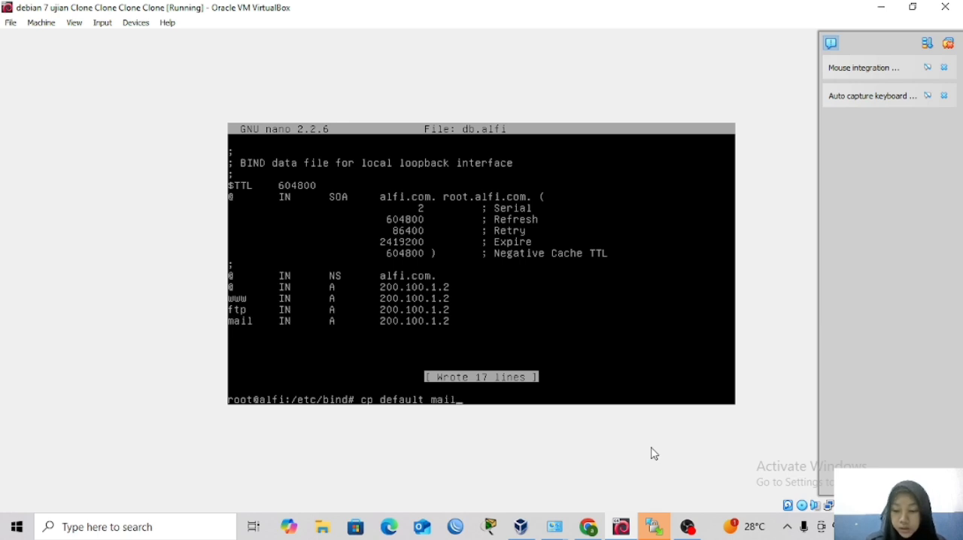
{"action": "key", "text": "Return"}
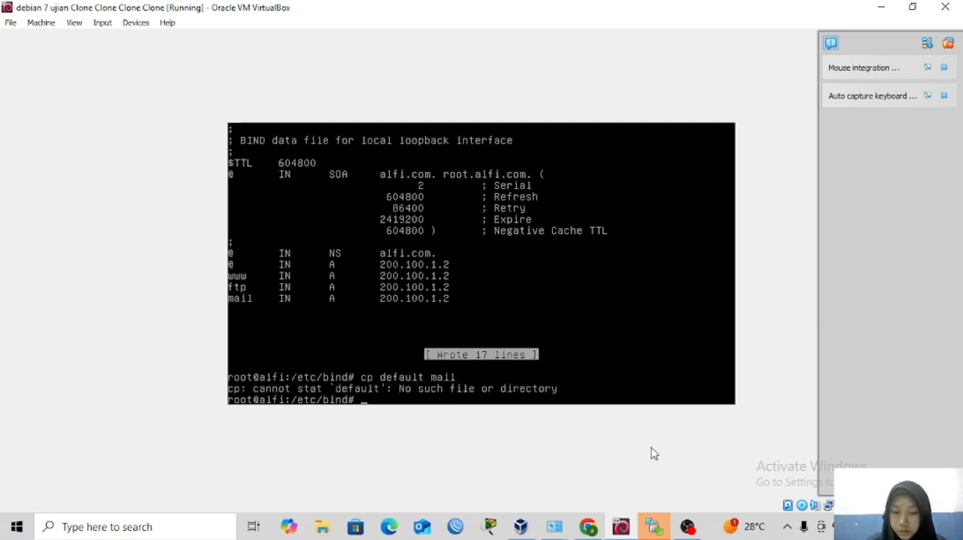
{"action": "key", "text": "Up"}
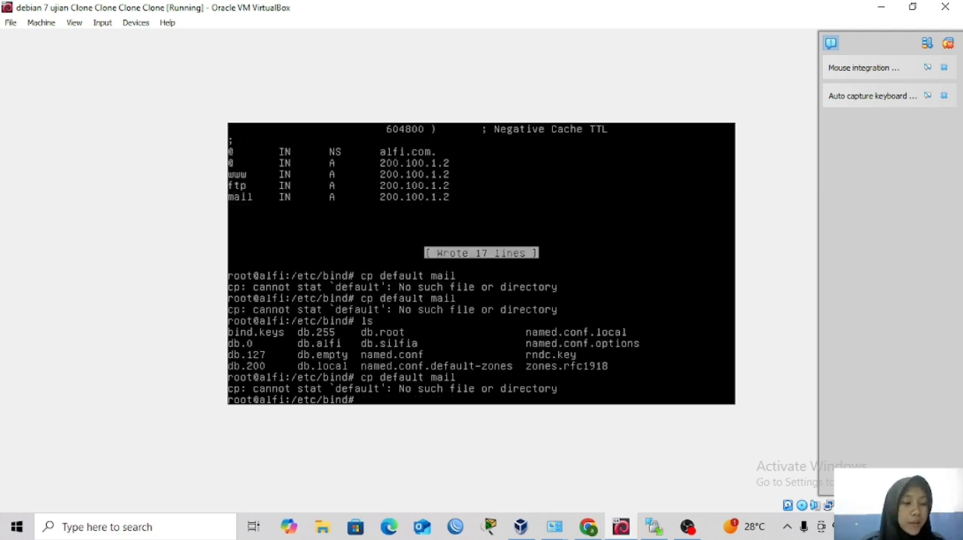
Change to the /etc/apache2/sites-available/ directory.
{"action": "type", "text": "cd"}
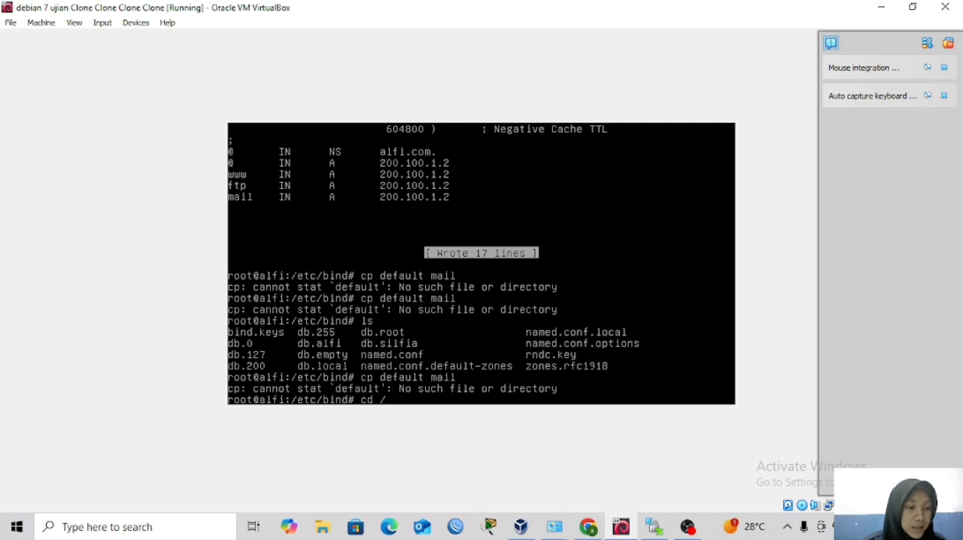
{"action": "type", "text": " /"}
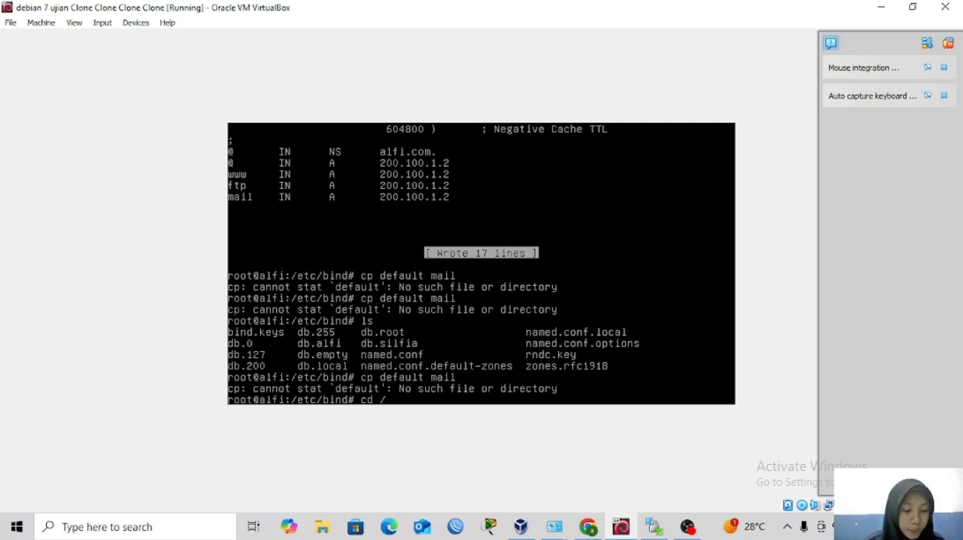
{"action": "type", "text": "etc/"}
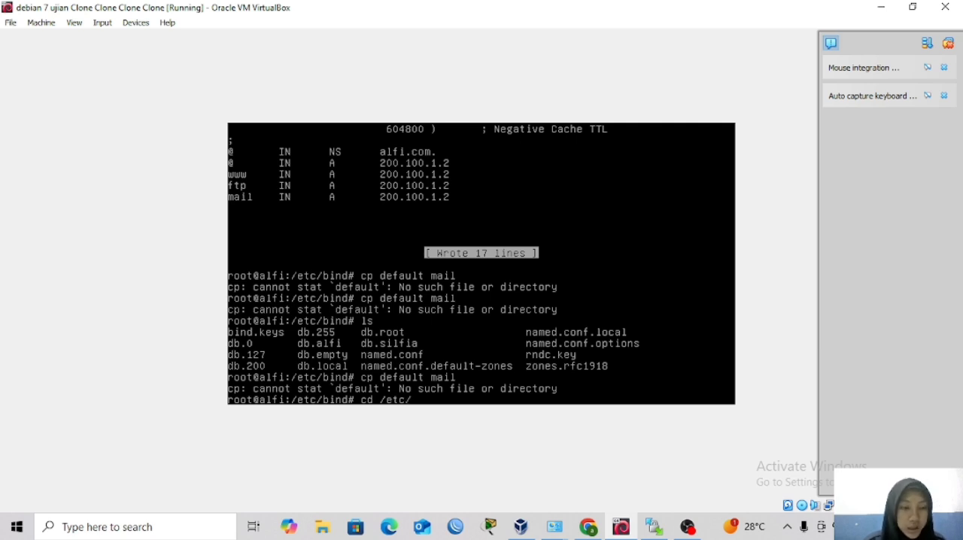
{"action": "type", "text": "apache2/"}
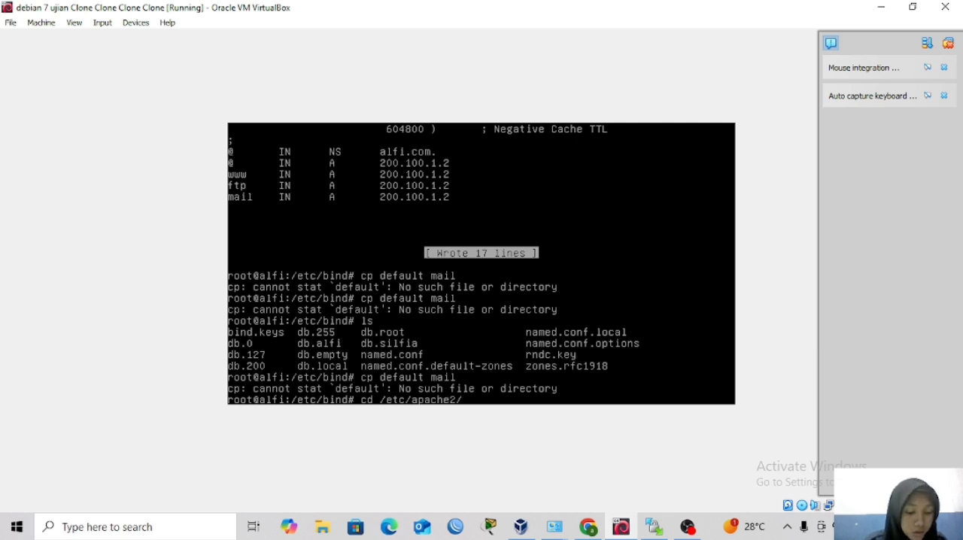
{"action": "type", "text": "sites-"}
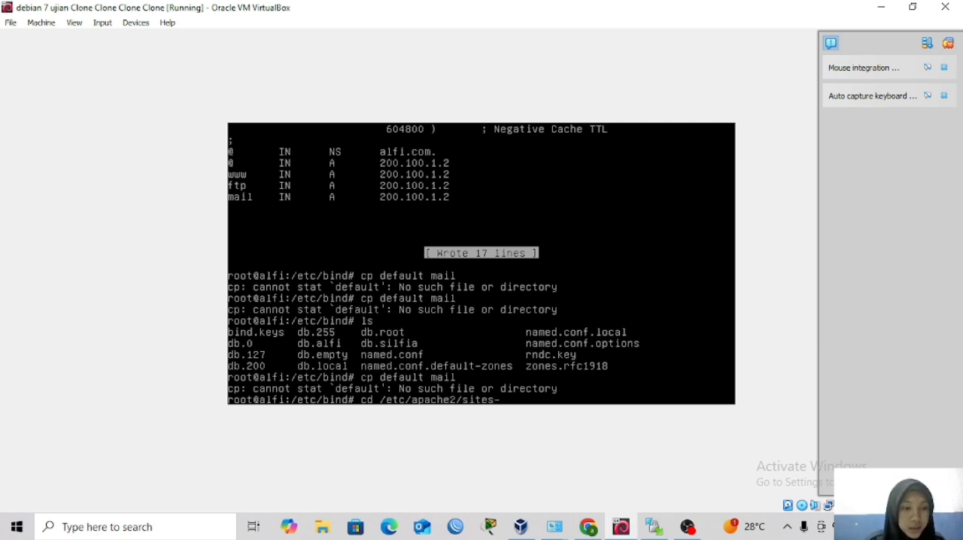
{"action": "type", "text": "a"}
{"action": "key", "text": "Tab"}
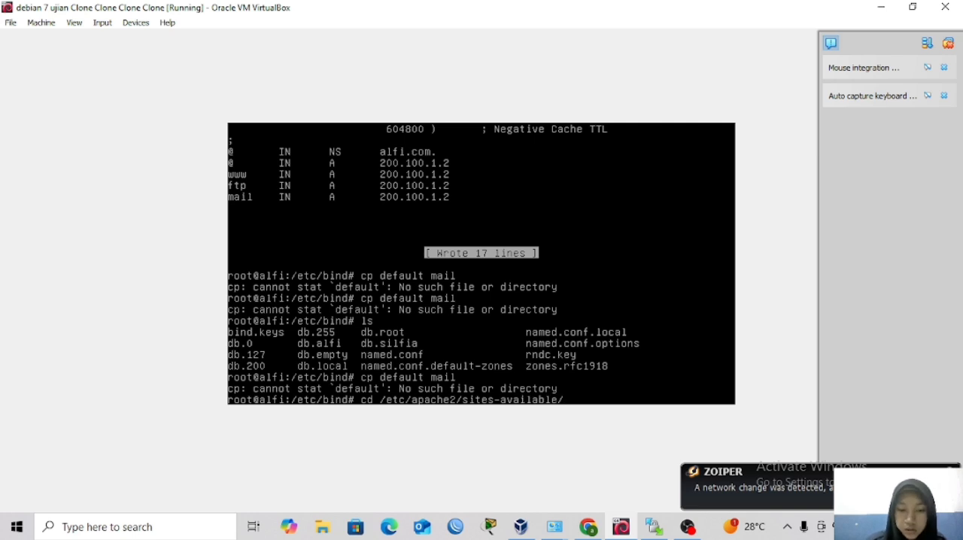
{"action": "key", "text": "Return"}
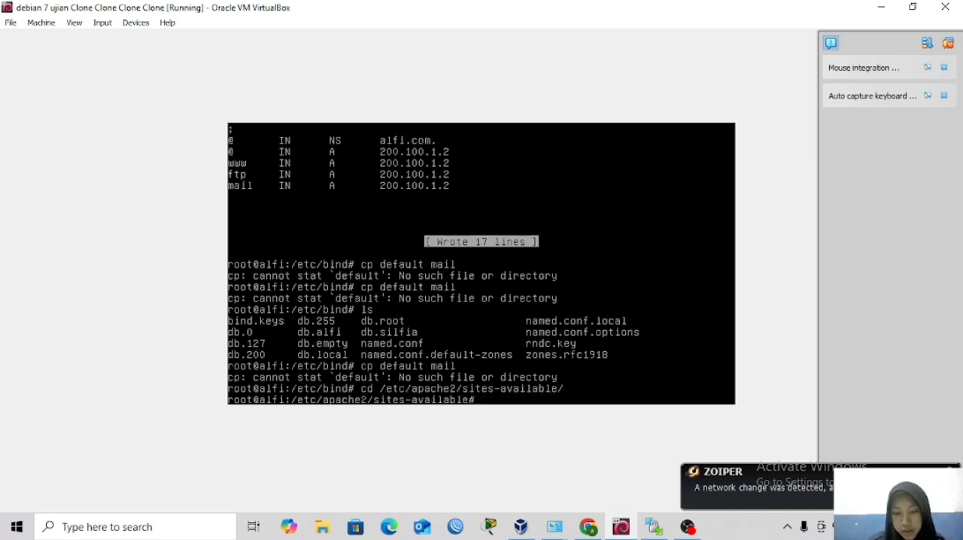
Copy the default site file to a new file named mail and list the directory's contents.
{"action": "key", "text": "Up"}
{"action": "key", "text": "Up"}
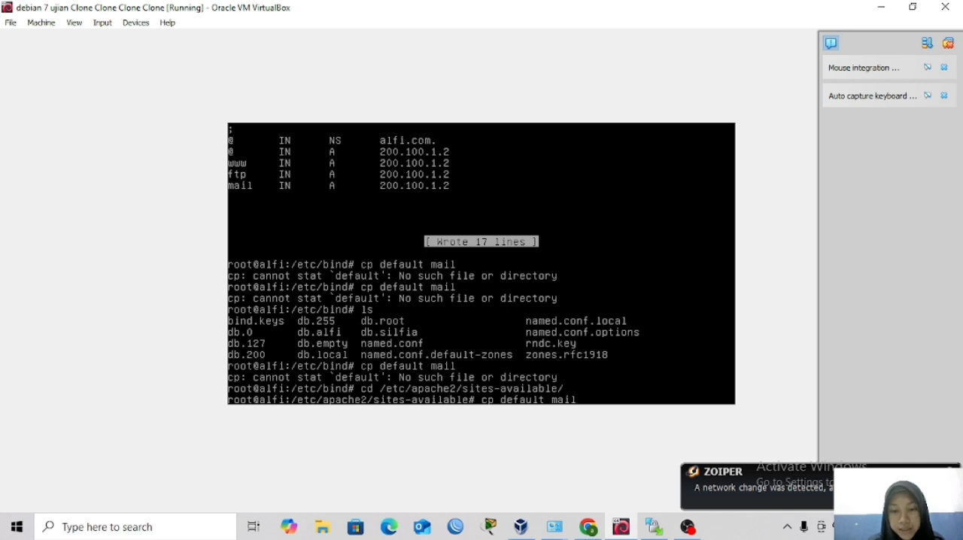
{"action": "key", "text": "Return"}
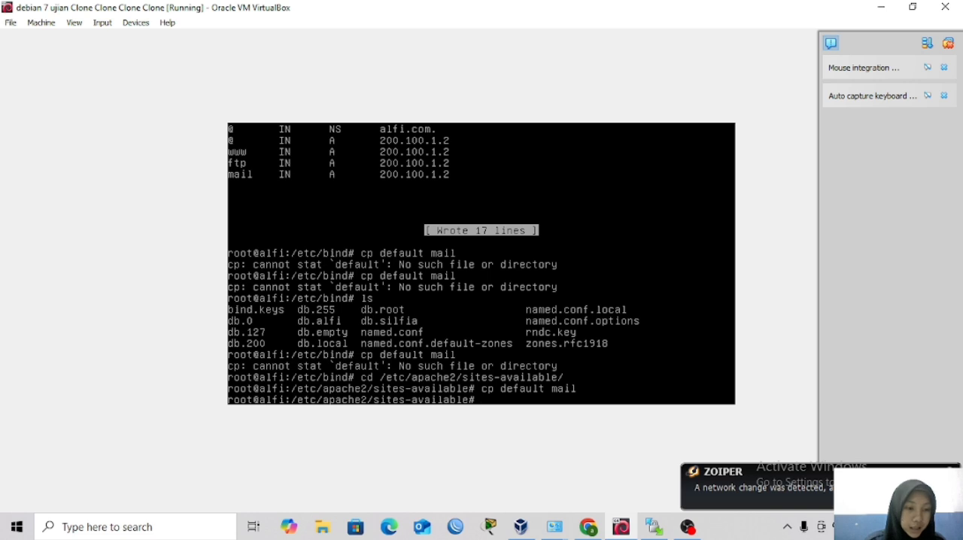
{"action": "type", "text": "ls"}
{"action": "key", "text": "Return"}
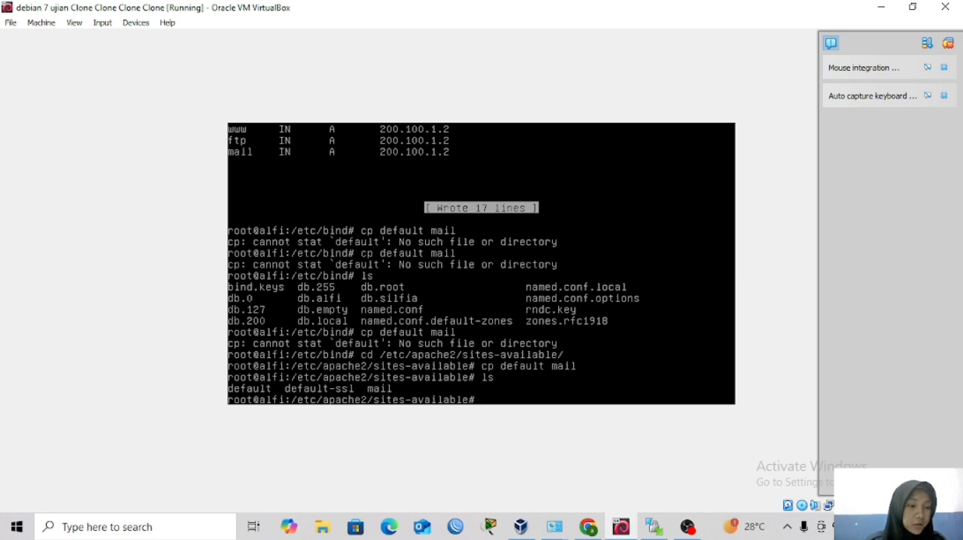
Open the mail site file in the nano editor.
{"action": "type", "text": "nano"}
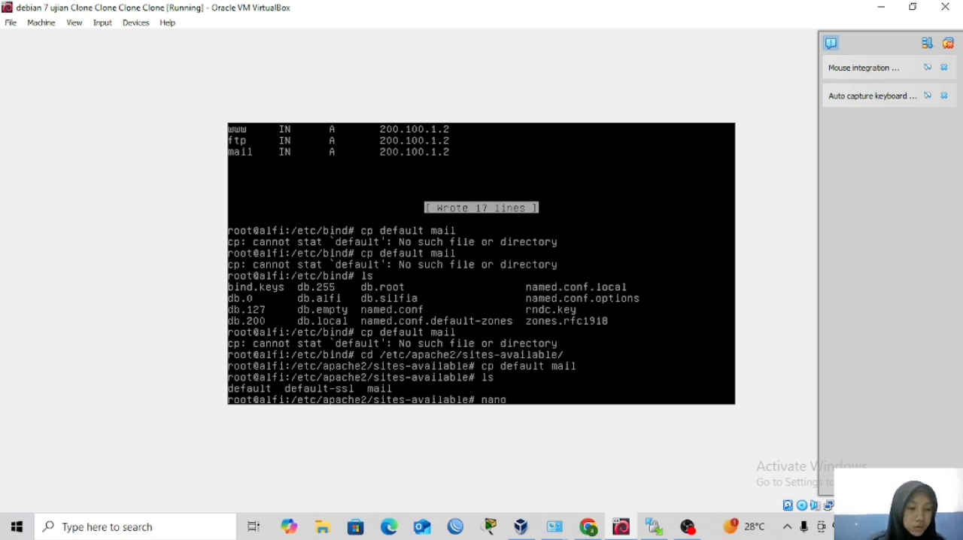
{"action": "type", "text": " mail"}
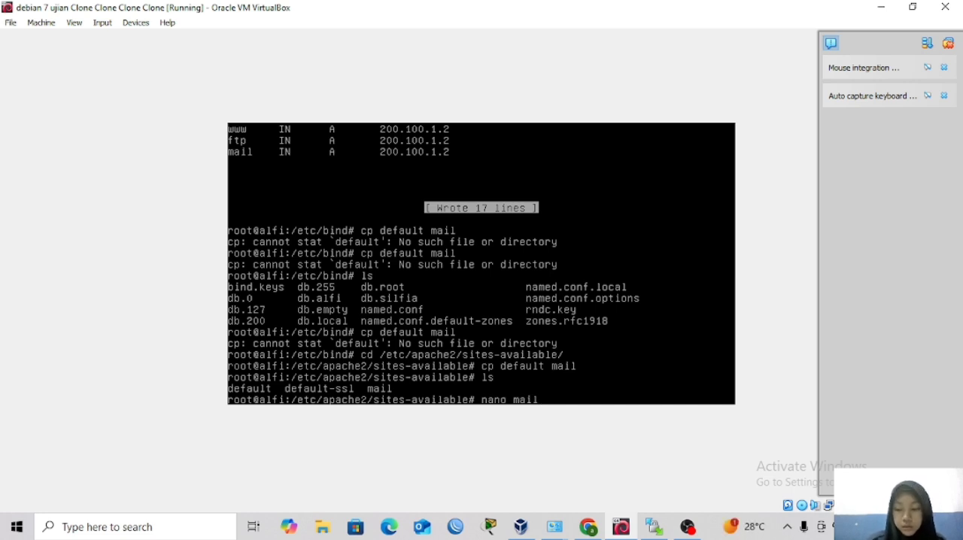
{"action": "key", "text": "Return"}
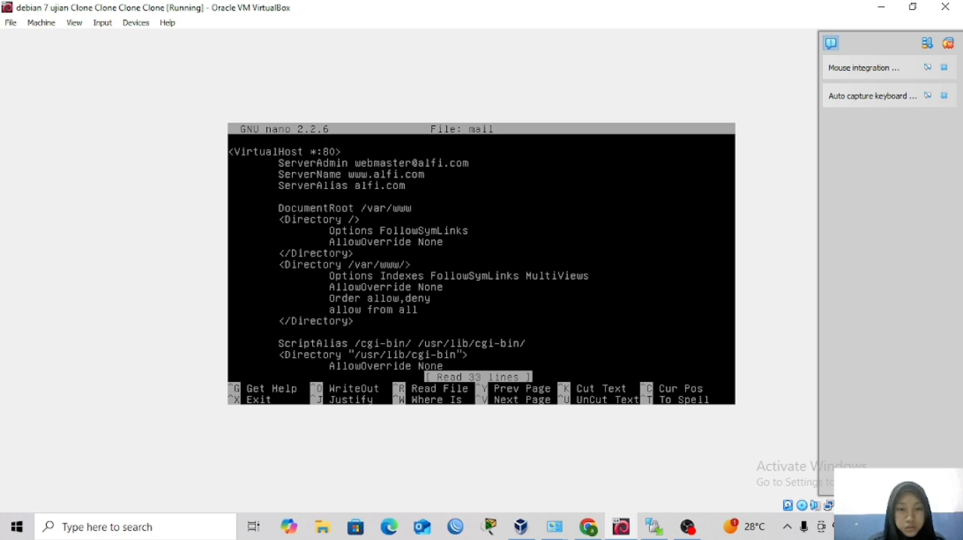
Change the DocumentRoot path in the mail site file to /usr/share/squirrelmail.
{"action": "key", "text": "Down"}
{"action": "key", "text": "Down"}
{"action": "key", "text": "Down"}
{"action": "key", "text": "Down"}
{"action": "key", "text": "Down"}
{"action": "key", "text": "Up"}
{"action": "key", "text": "Up"}
{"action": "key", "text": "Up"}
{"action": "key", "text": "Up"}
{"action": "key", "text": "Up"}
{"action": "key", "text": "Up"}
{"action": "key", "text": "Up"}
{"action": "key", "text": "Up"}
{"action": "key", "text": "Up"}
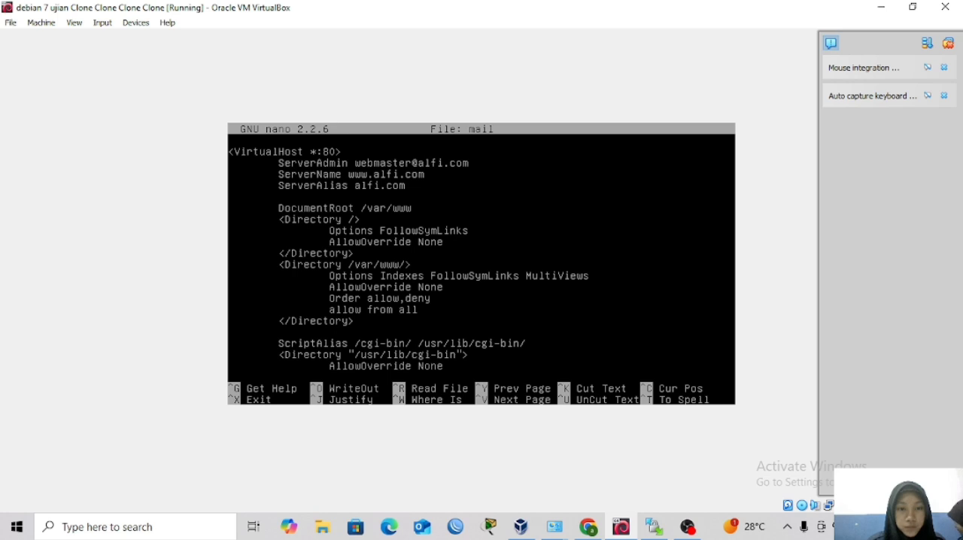
{"action": "key", "text": "Up"}
{"action": "key", "text": "Up"}
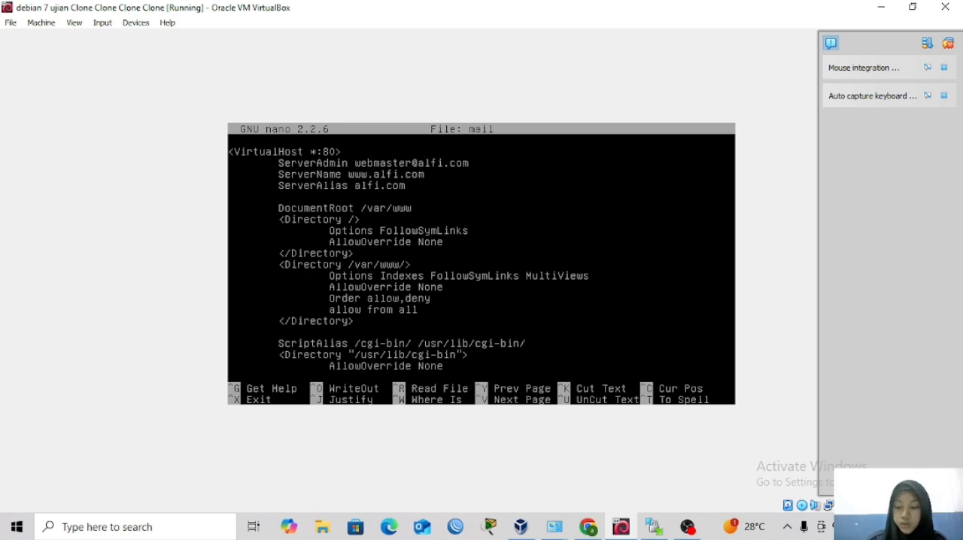
{"action": "key", "text": "BackSpace"}
{"action": "key", "text": "BackSpace"}
{"action": "key", "text": "BackSpace"}
{"action": "key", "text": "BackSpace"}
{"action": "key", "text": "BackSpace"}
{"action": "key", "text": "BackSpace"}
{"action": "key", "text": "BackSpace"}
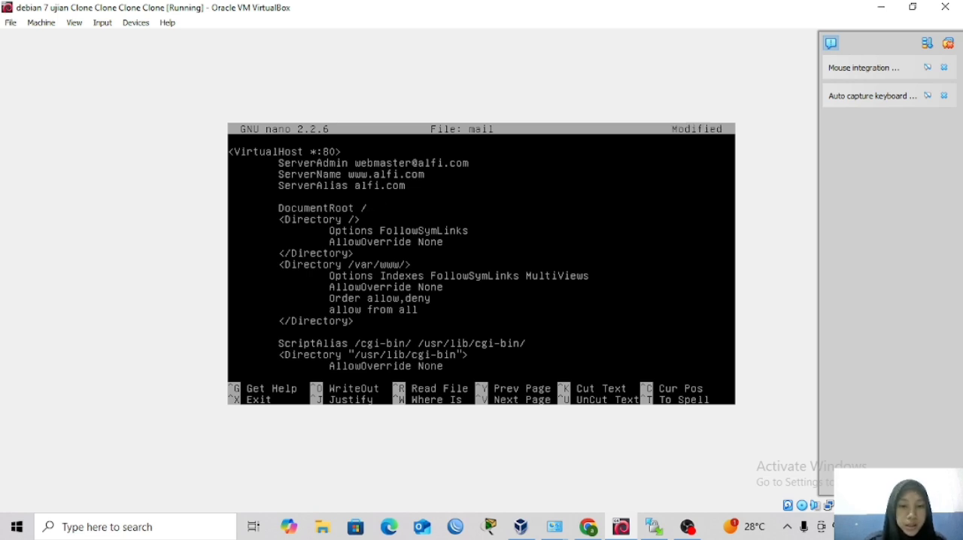
{"action": "type", "text": "usr"}
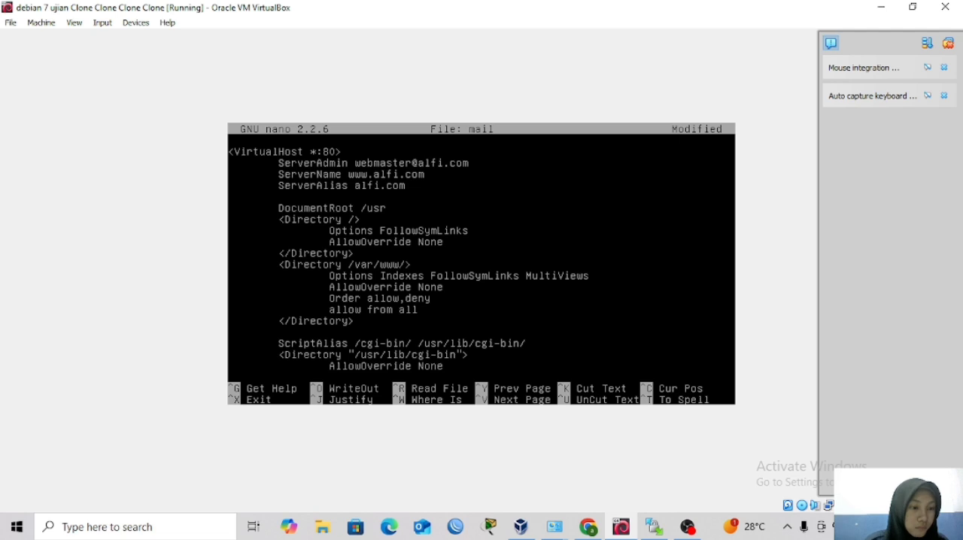
{"action": "type", "text": "/"}
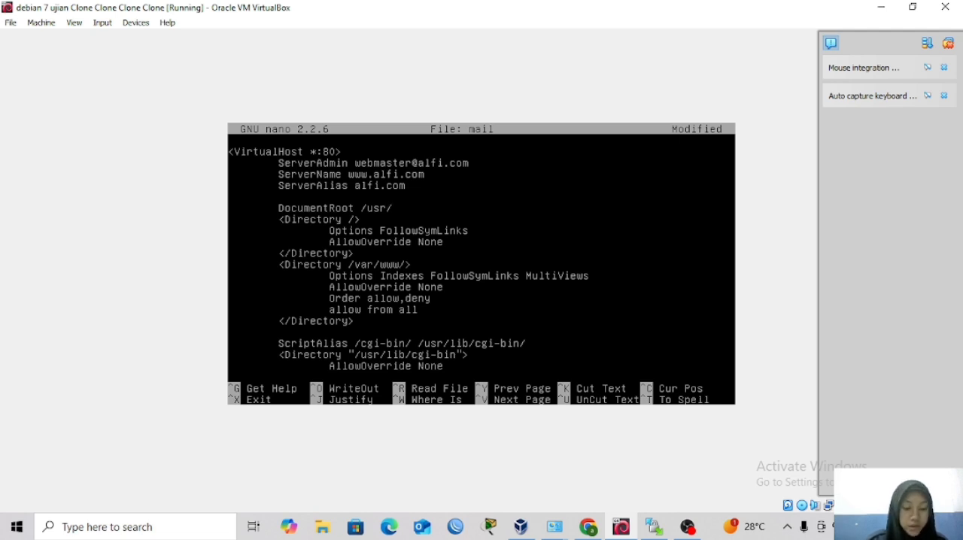
{"action": "type", "text": "share"}
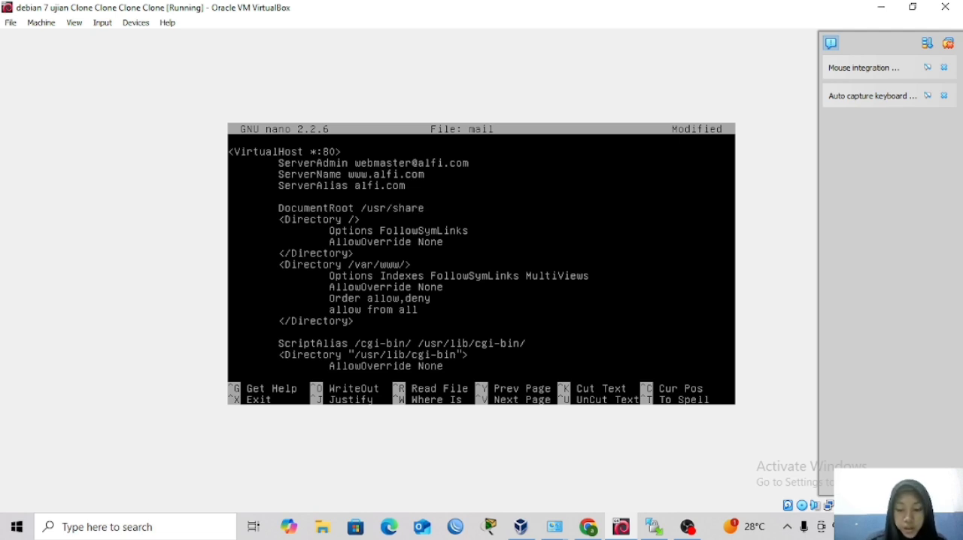
{"action": "type", "text": "/"}
{"action": "type", "text": "s"}
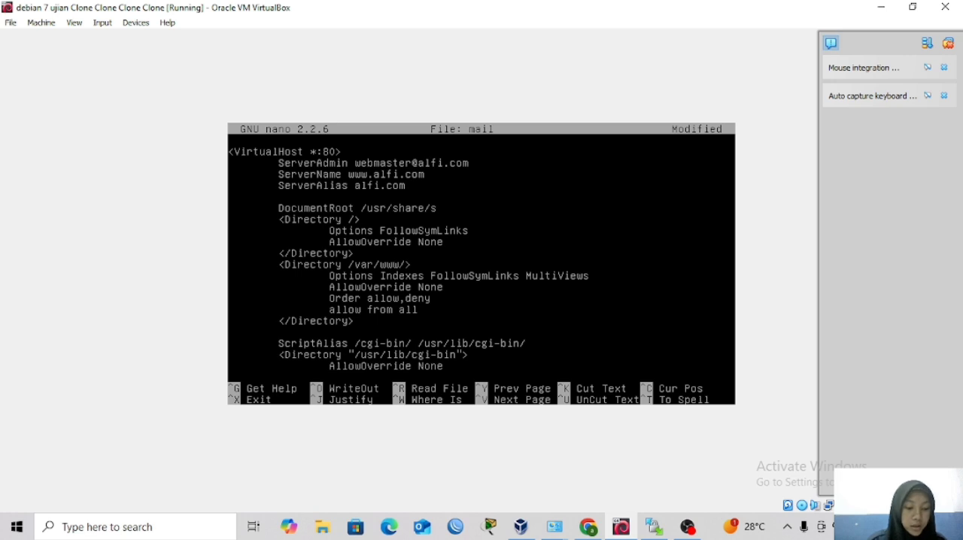
{"action": "type", "text": "quirrelmauk"}
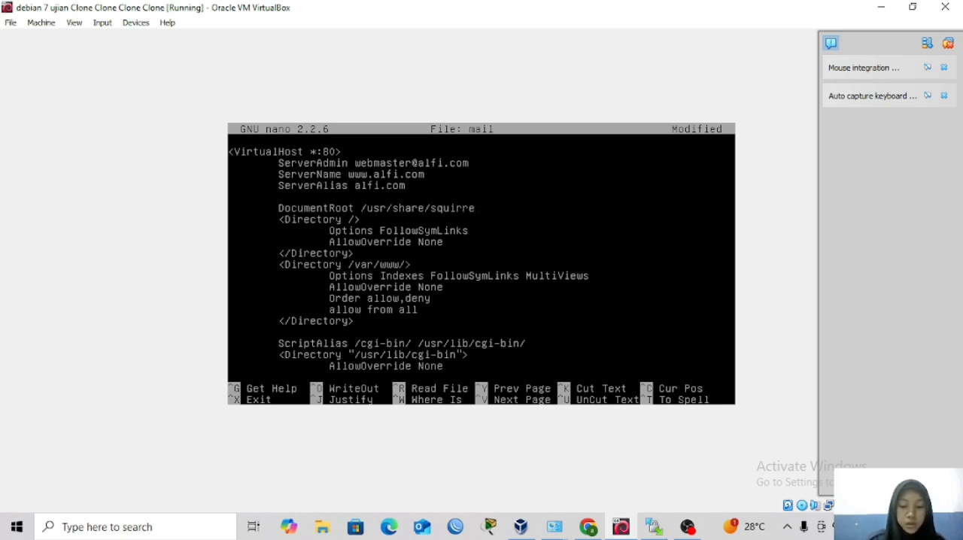
{"action": "key", "text": "BackSpace"}
{"action": "key", "text": "BackSpace"}
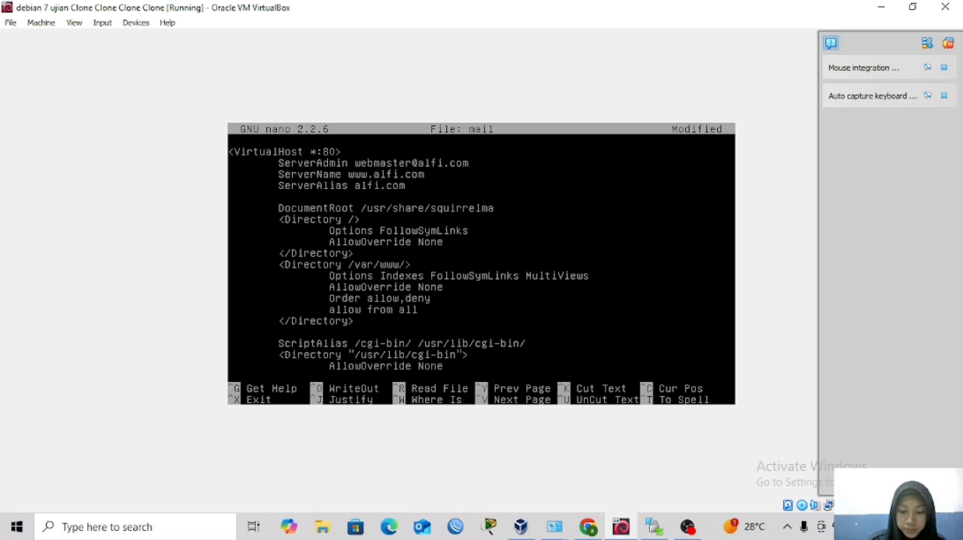
{"action": "type", "text": "il"}
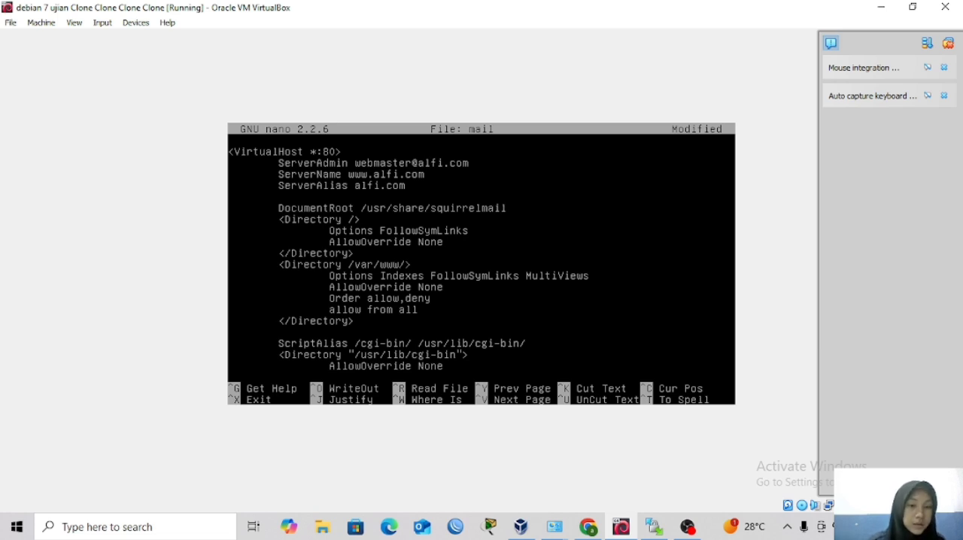
Change the path of the /var/www/ Directory block to /usr/share/squirrelmail, keeping the closing angle bracket.
{"action": "key", "text": "Down"}
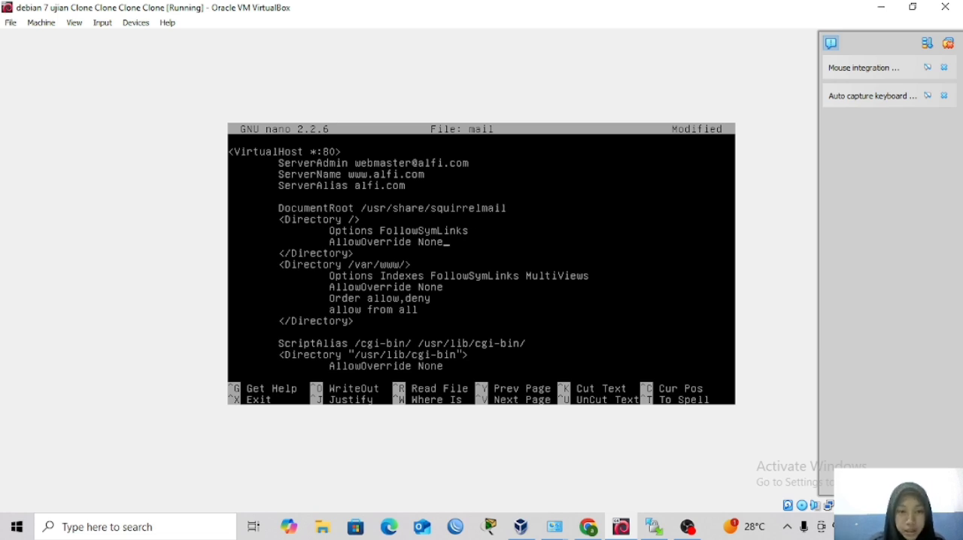
{"action": "key", "text": "BackSpace"}
{"action": "key", "text": "BackSpace"}
{"action": "key", "text": "BackSpace"}
{"action": "key", "text": "BackSpace"}
{"action": "key", "text": "BackSpace"}
{"action": "key", "text": "BackSpace"}
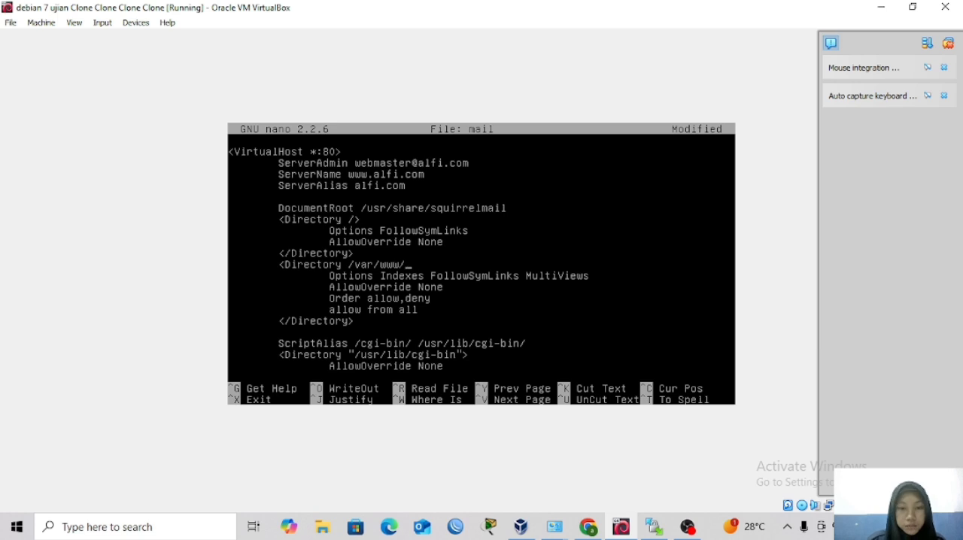
{"action": "key", "text": "BackSpace"}
{"action": "key", "text": "BackSpace"}
{"action": "key", "text": "BackSpace"}
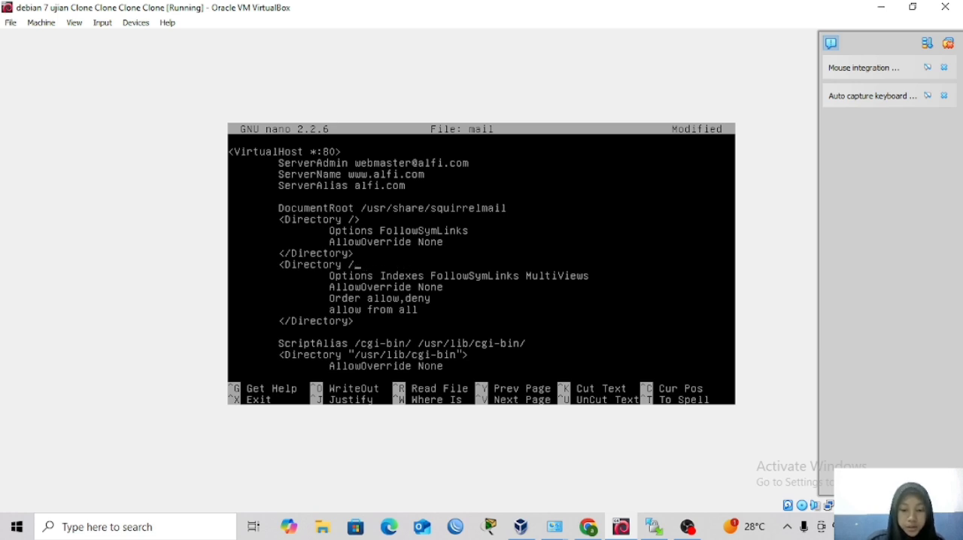
{"action": "type", "text": "usr/share"}
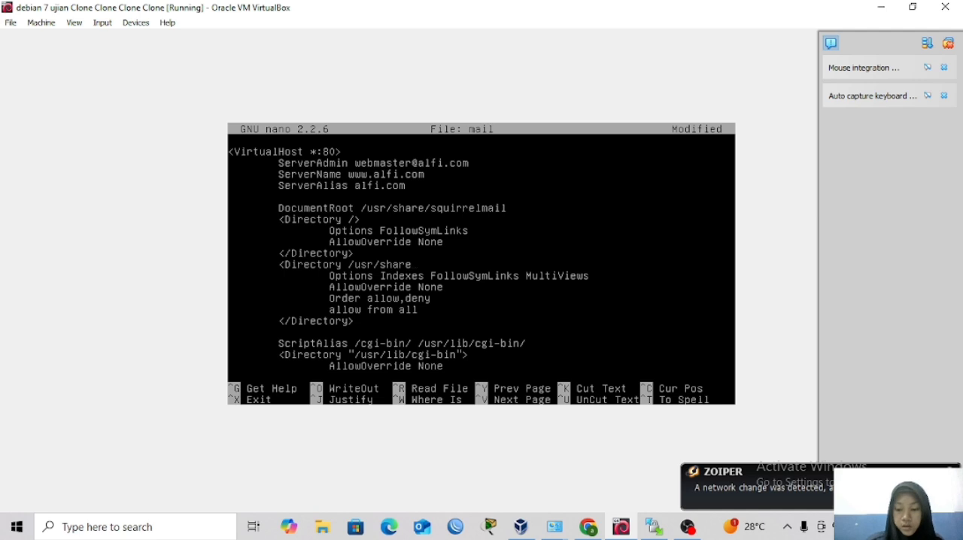
{"action": "type", "text": "/squi"}
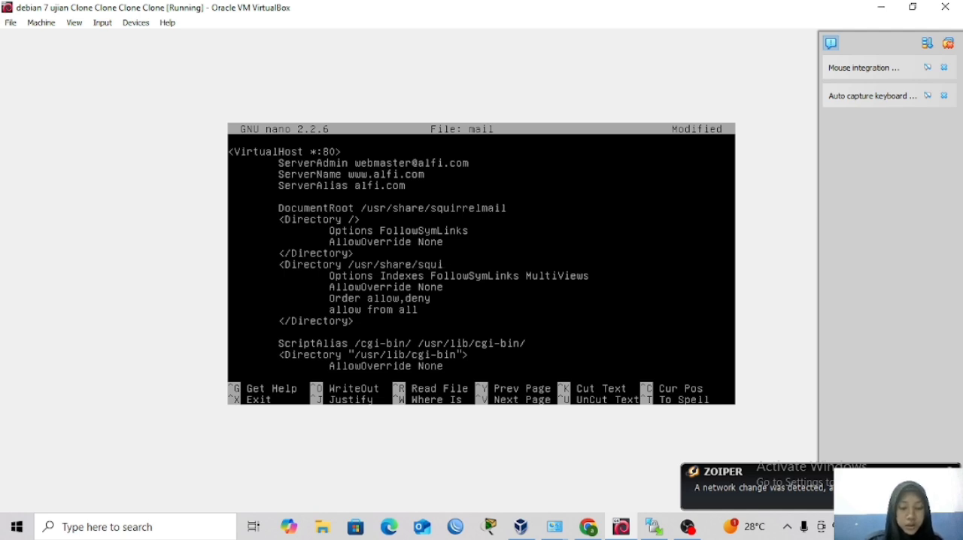
{"action": "type", "text": "rrel"}
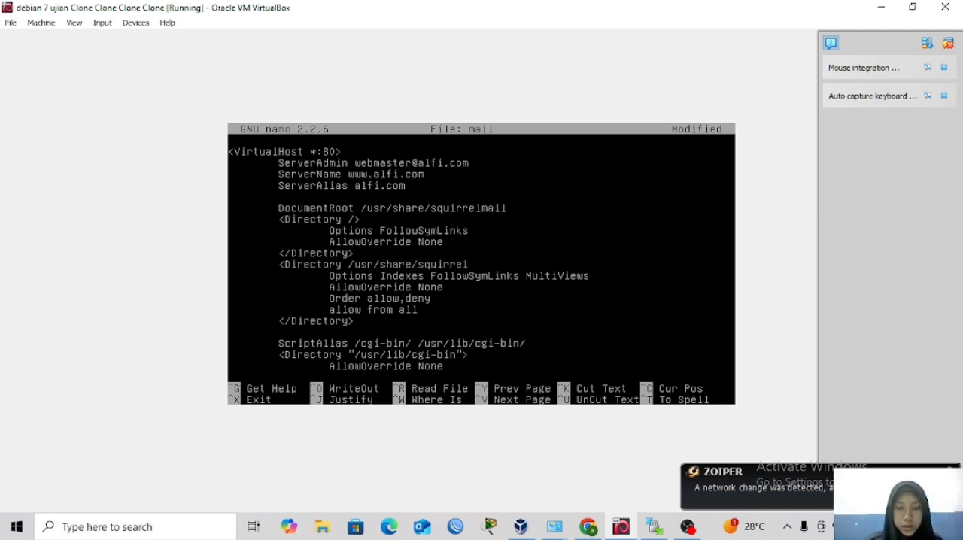
{"action": "type", "text": "mai"}
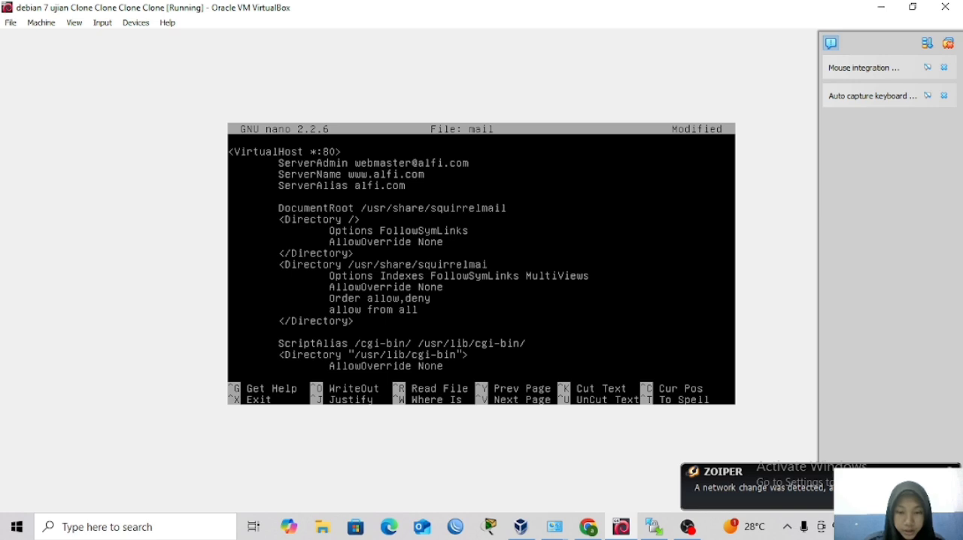
{"action": "type", "text": "l>"}
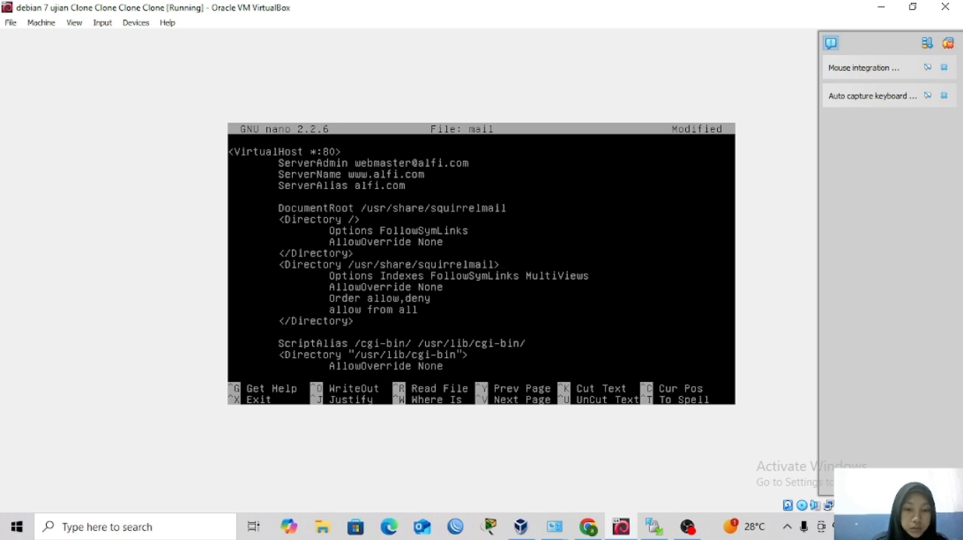
Check the rest of the mail site file, save it under the same name and exit the editor.
{"action": "key", "text": "Down"}
{"action": "key", "text": "Down"}
{"action": "key", "text": "Down"}
{"action": "key", "text": "Down"}
{"action": "key", "text": "Down"}
{"action": "key", "text": "Down"}
{"action": "key", "text": "Down"}
{"action": "key", "text": "Down"}
{"action": "key", "text": "Down"}
{"action": "key", "text": "Down"}
{"action": "key", "text": "Down"}
{"action": "key", "text": "Down"}
{"action": "key", "text": "Down"}
{"action": "key", "text": "Down"}
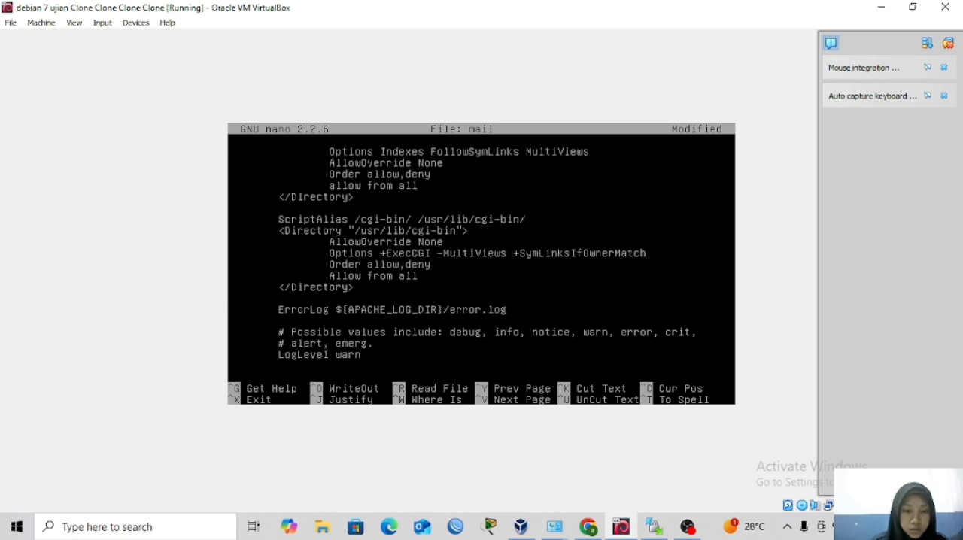
{"action": "key", "text": "Down"}
{"action": "key", "text": "Down"}
{"action": "key", "text": "Down"}
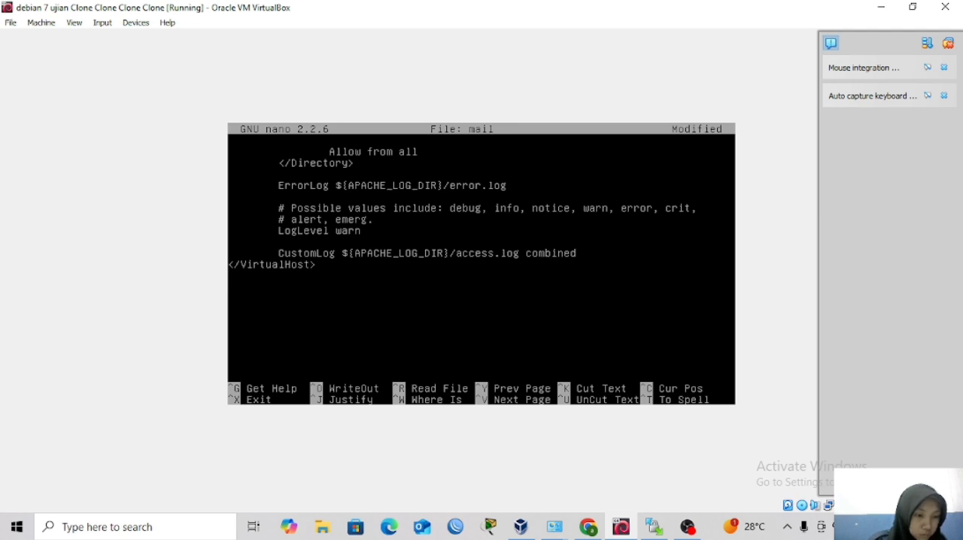
{"action": "key", "text": "ctrl+x"}
{"action": "key", "text": "y"}
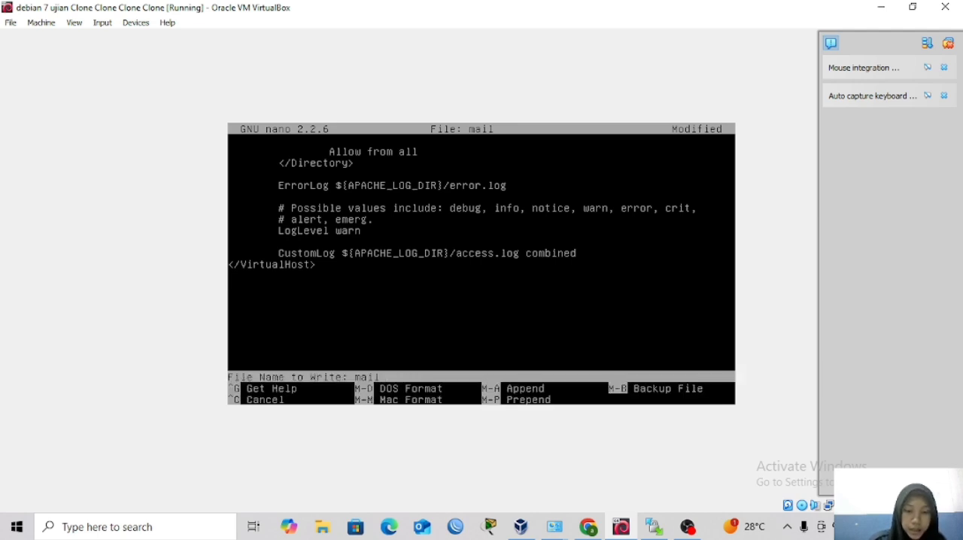
{"action": "key", "text": "Return"}
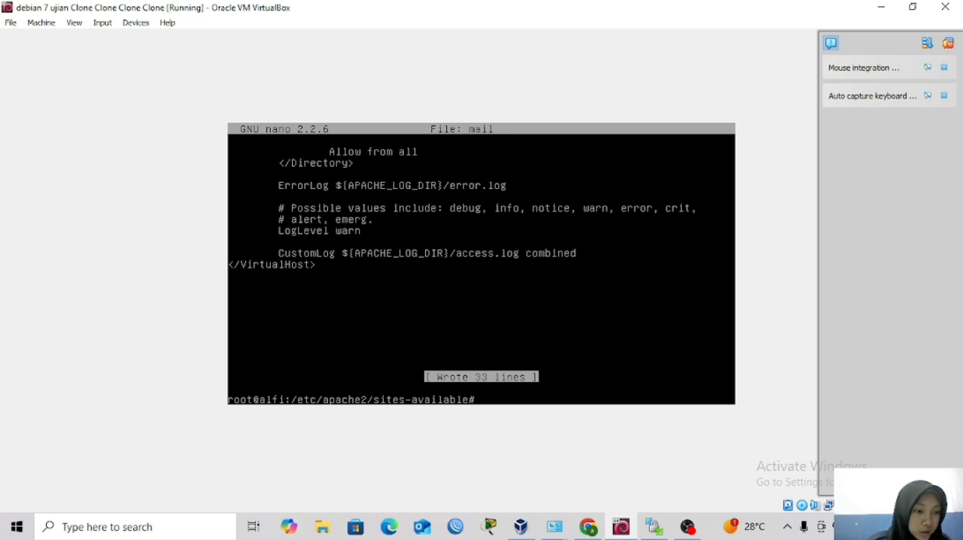
Open the SquirrelMail Apache configuration file /etc/squirrelmail/apache.conf in nano.
{"action": "type", "text": "nan"}
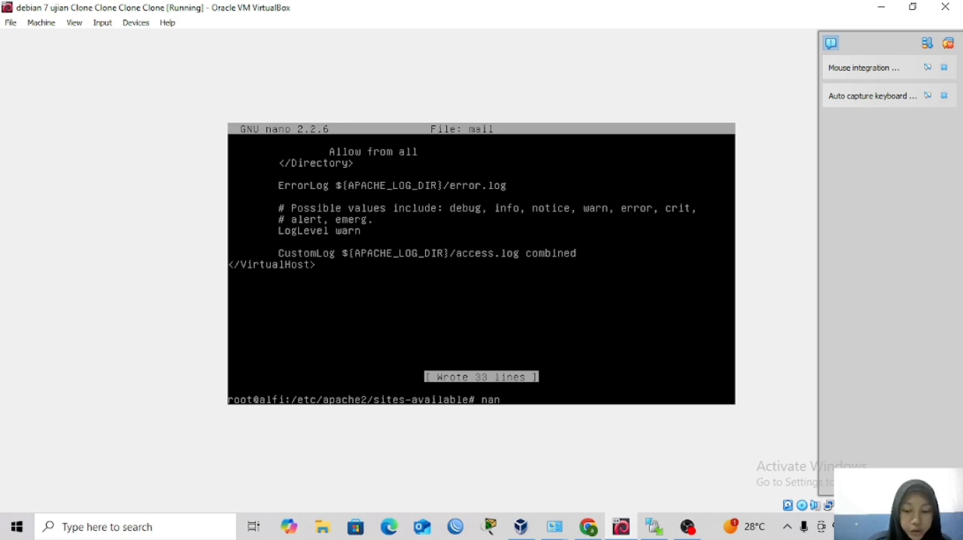
{"action": "type", "text": "o"}
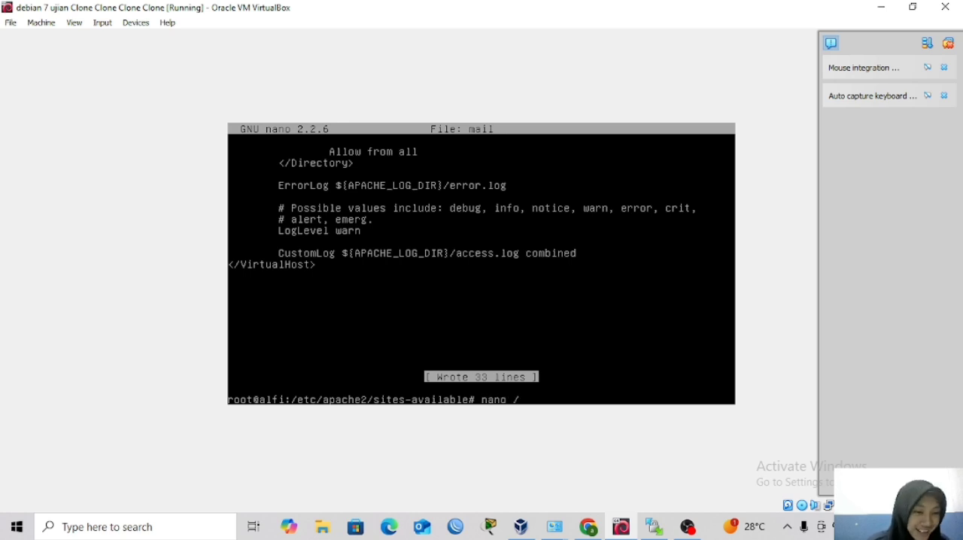
{"action": "type", "text": " /etc/"}
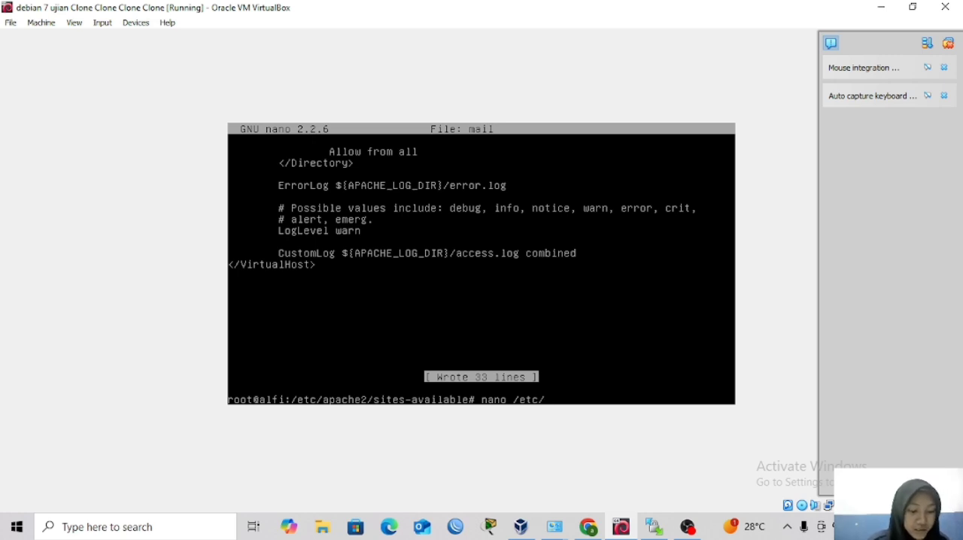
{"action": "type", "text": "sq"}
{"action": "key", "text": "Tab"}
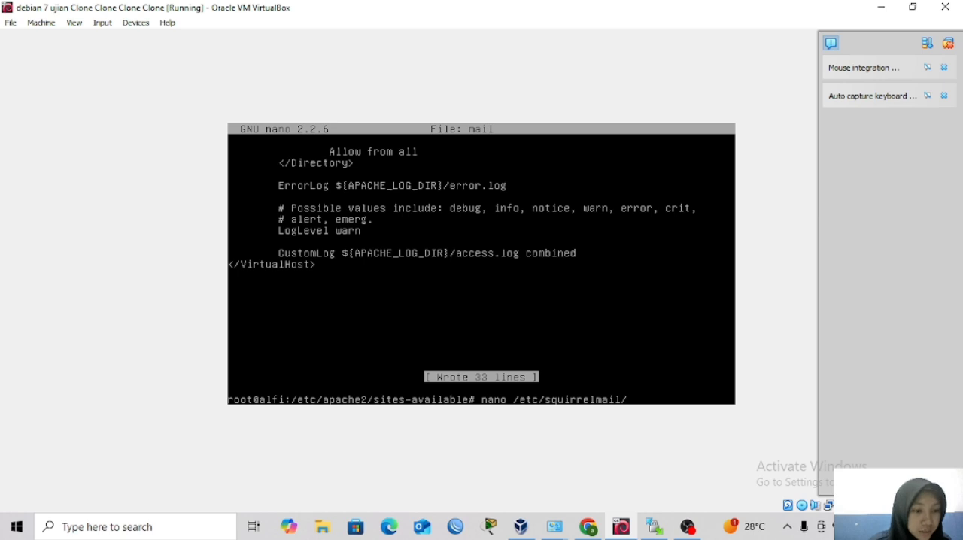
{"action": "type", "text": "ap"}
{"action": "key", "text": "Tab"}
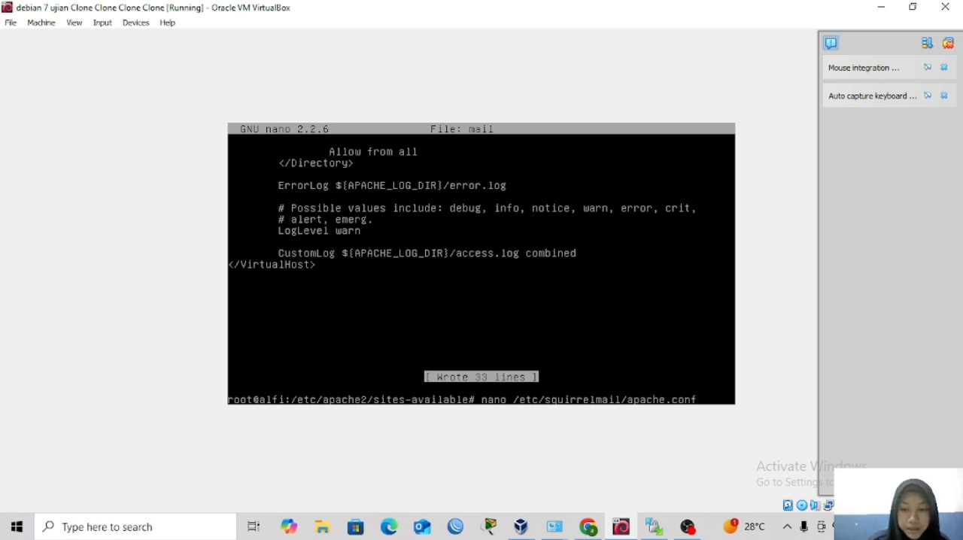
{"action": "key", "text": "Return"}
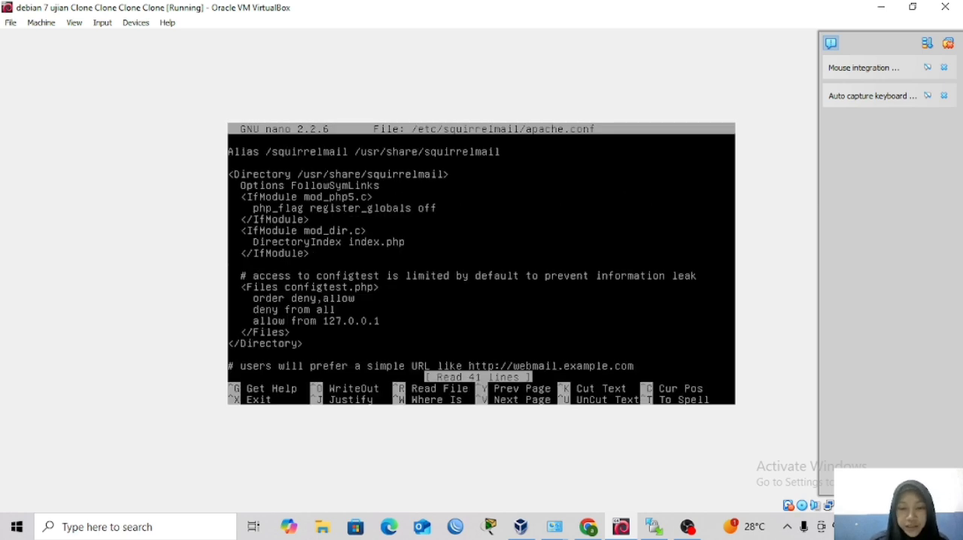
Uncomment the four lines of the example VirtualHost block, removing the indentation before DocumentRoot and ServerName.
{"action": "key", "text": "Down"}
{"action": "key", "text": "Down"}
{"action": "key", "text": "Down"}
{"action": "key", "text": "Down"}
{"action": "key", "text": "Down"}
{"action": "key", "text": "Down"}
{"action": "key", "text": "Down"}
{"action": "key", "text": "Down"}
{"action": "key", "text": "Down"}
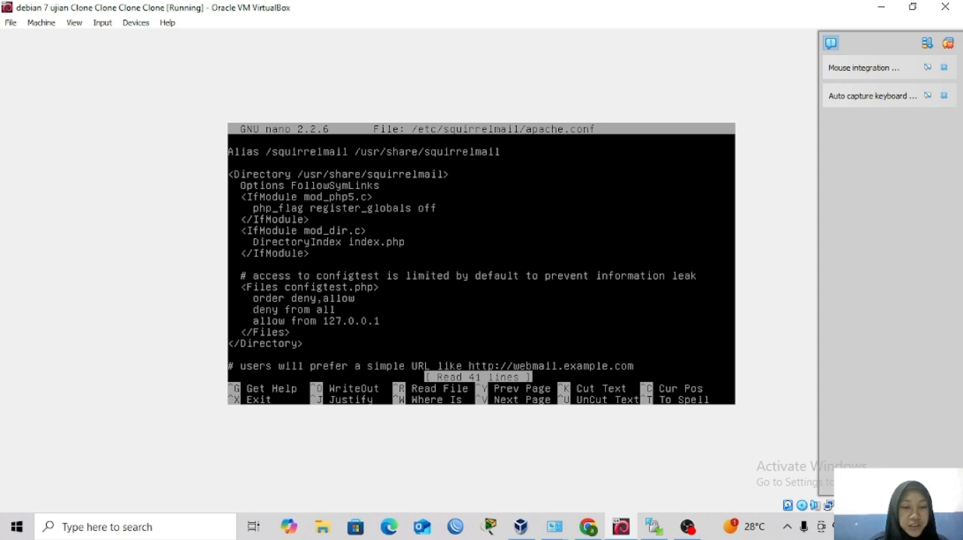
{"action": "key", "text": "Down"}
{"action": "key", "text": "Down"}
{"action": "key", "text": "Down"}
{"action": "key", "text": "Down"}
{"action": "key", "text": "Down"}
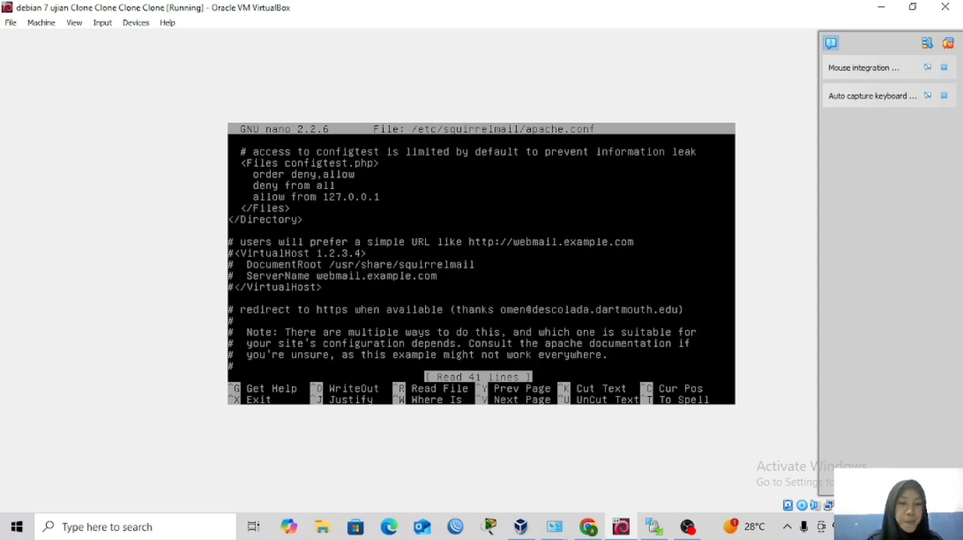
{"action": "key", "text": "BackSpace"}
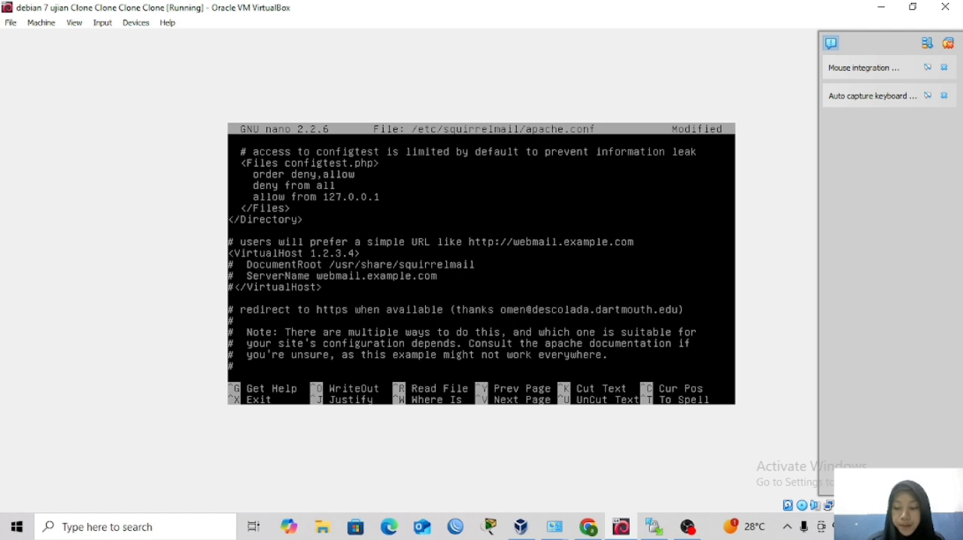
{"action": "key", "text": "Right"}
{"action": "key", "text": "BackSpace"}
{"action": "key", "text": "BackSpace"}
{"action": "key", "text": "BackSpace"}
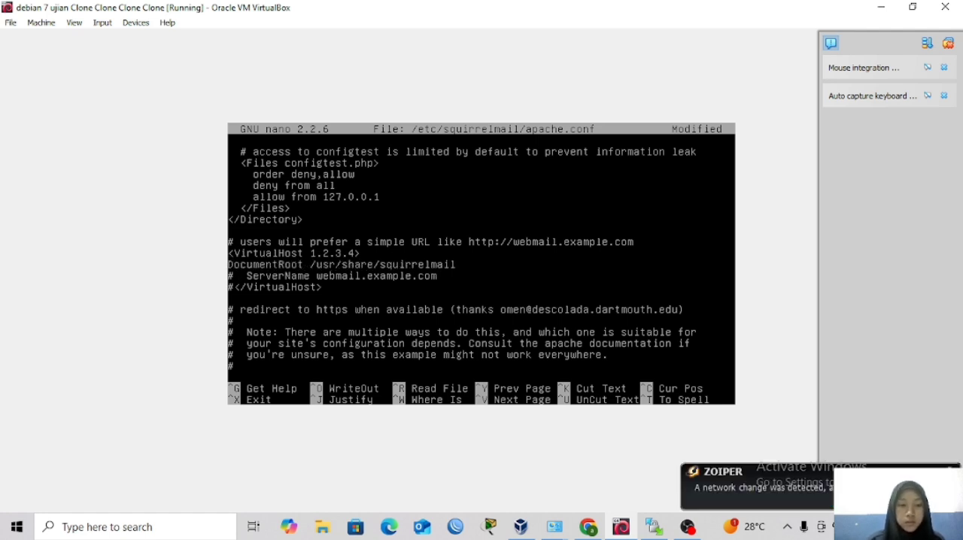
{"action": "key", "text": "BackSpace"}
{"action": "key", "text": "BackSpace"}
{"action": "key", "text": "BackSpace"}
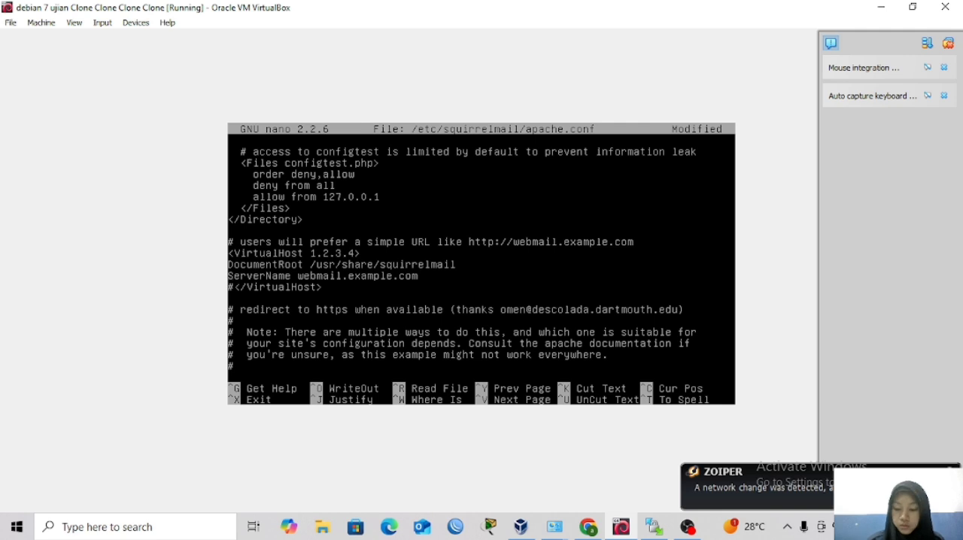
{"action": "key", "text": "BackSpace"}
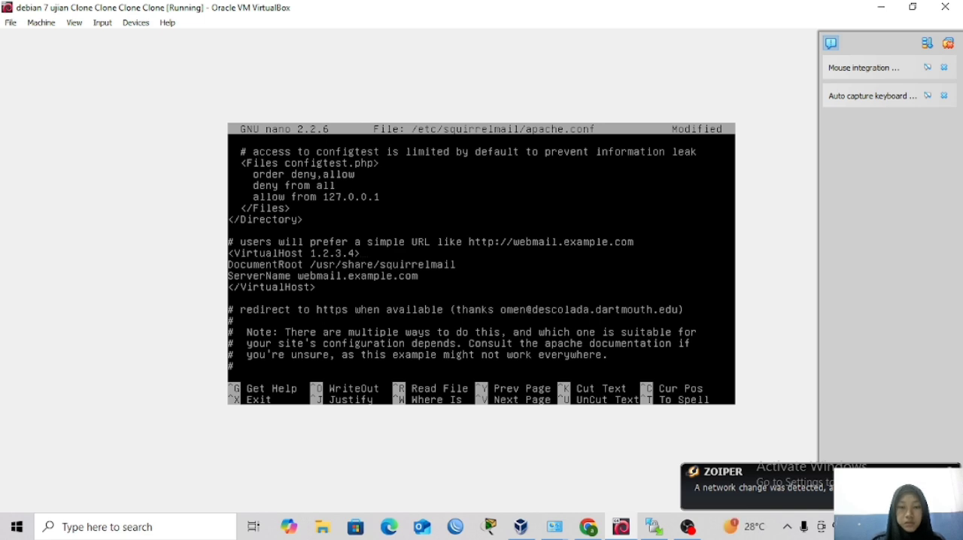
Change the address in the opening VirtualHost tag to *:80, keeping the closing angle bracket.
{"action": "key", "text": "BackSpace"}
{"action": "key", "text": "BackSpace"}
{"action": "key", "text": "BackSpace"}
{"action": "key", "text": "BackSpace"}
{"action": "key", "text": "BackSpace"}
{"action": "key", "text": "BackSpace"}
{"action": "key", "text": "BackSpace"}
{"action": "key", "text": "BackSpace"}
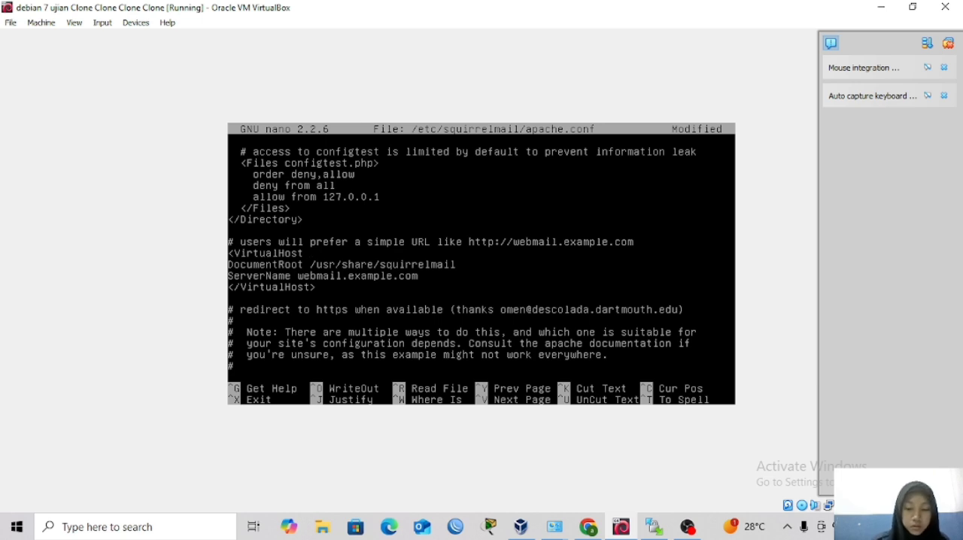
{"action": "type", "text": "*"}
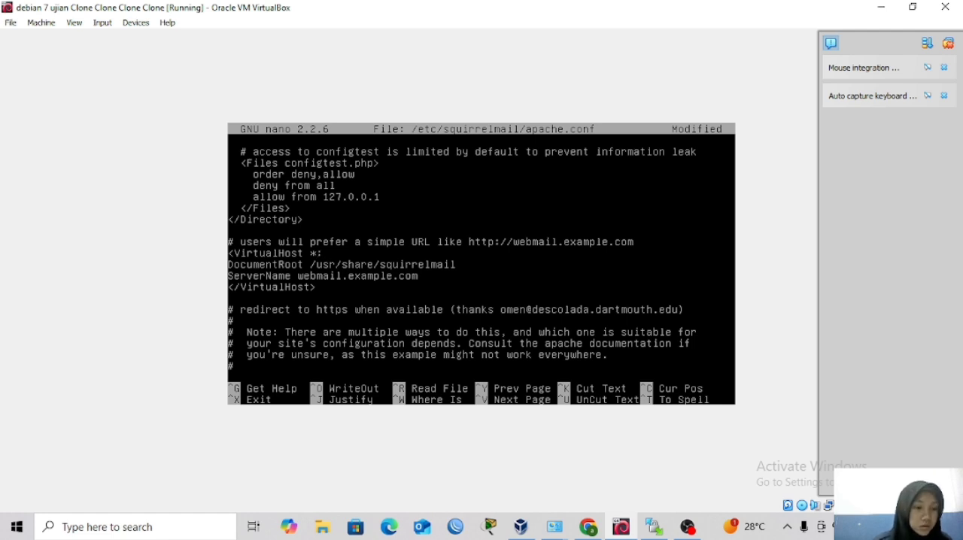
{"action": "type", "text": ":80"}
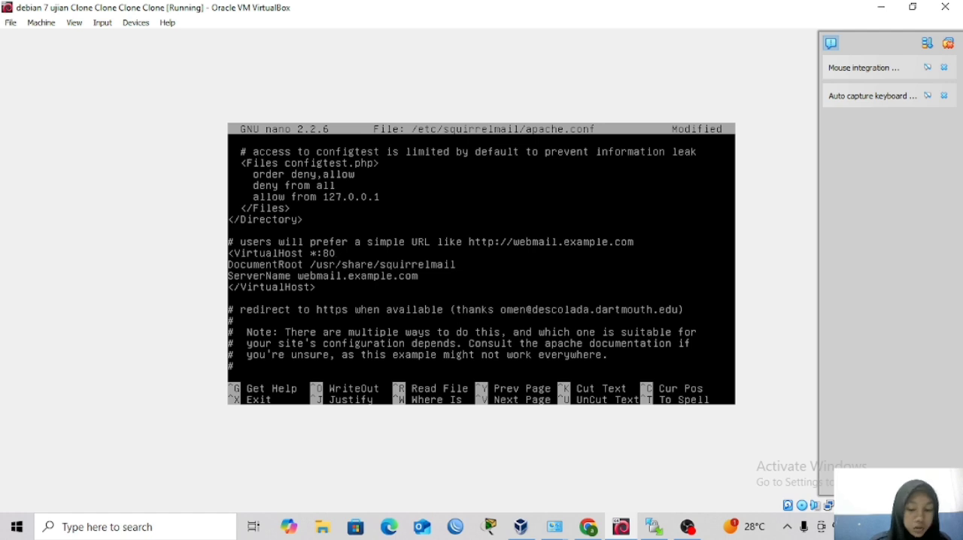
{"action": "type", "text": ">"}
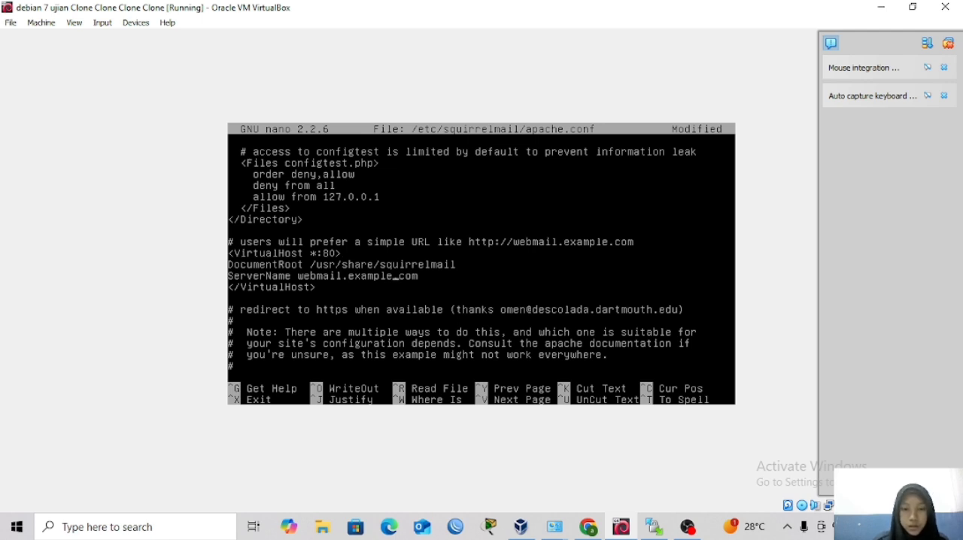
Replace example in the VirtualHost block's ServerName with alfi.com, making it webmail.alfi.com.com.
{"action": "key", "text": "BackSpace"}
{"action": "key", "text": "BackSpace"}
{"action": "key", "text": "BackSpace"}
{"action": "key", "text": "BackSpace"}
{"action": "key", "text": "BackSpace"}
{"action": "key", "text": "BackSpace"}
{"action": "key", "text": "BackSpace"}
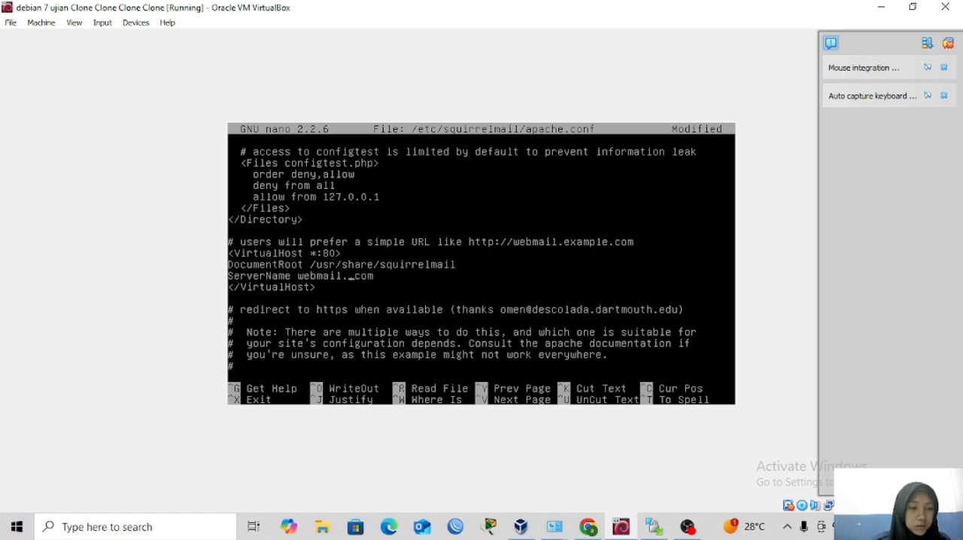
{"action": "type", "text": "alfi.com"}
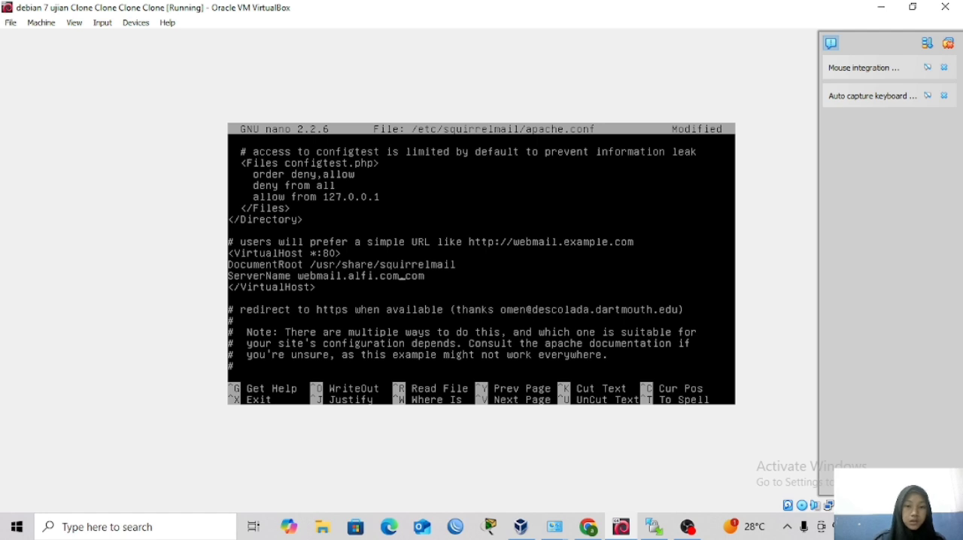
Save the SquirrelMail apache.conf file under the same name and exit the editor.
{"action": "key", "text": "ctrl+x"}
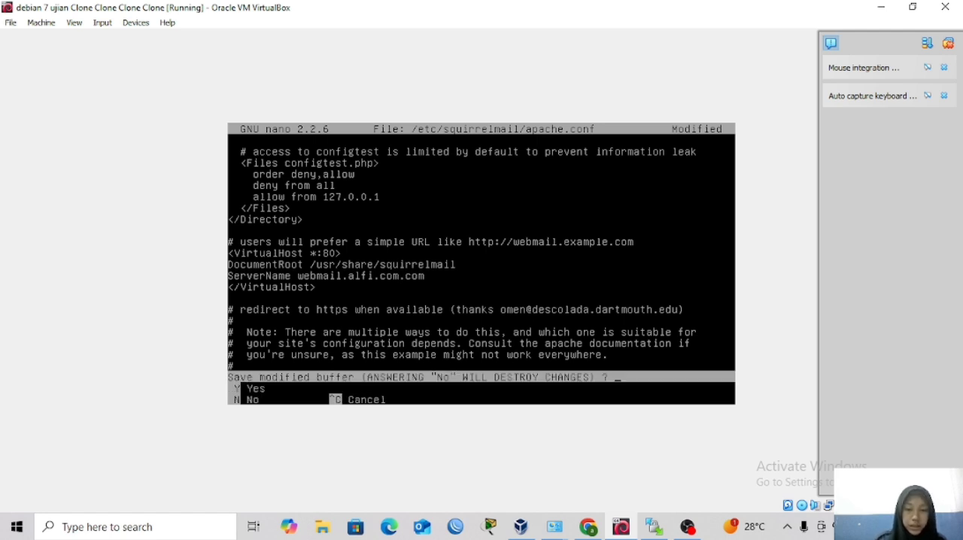
{"action": "key", "text": "y"}
{"action": "key", "text": "Return"}
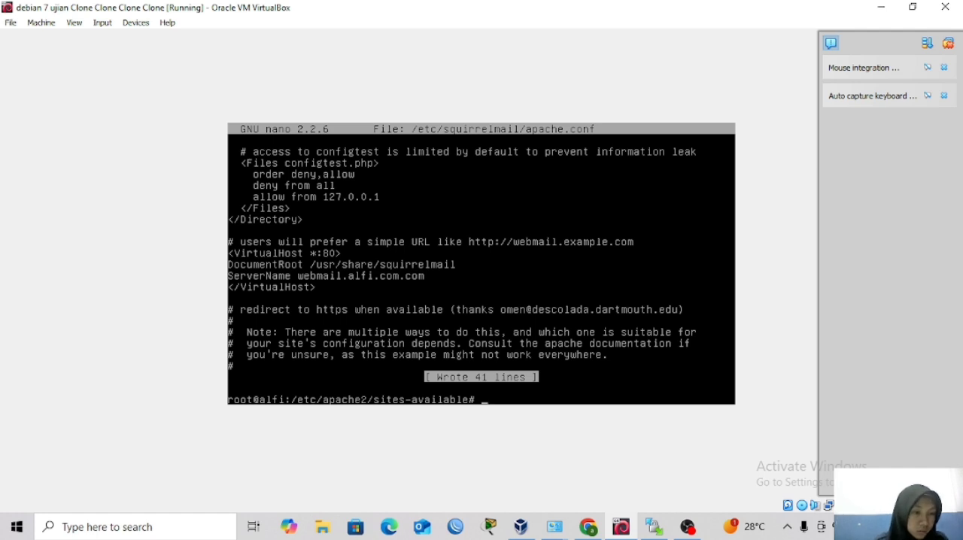
Open the main Apache configuration file /etc/apache2/apache2.conf in nano.
{"action": "type", "text": "nano"}
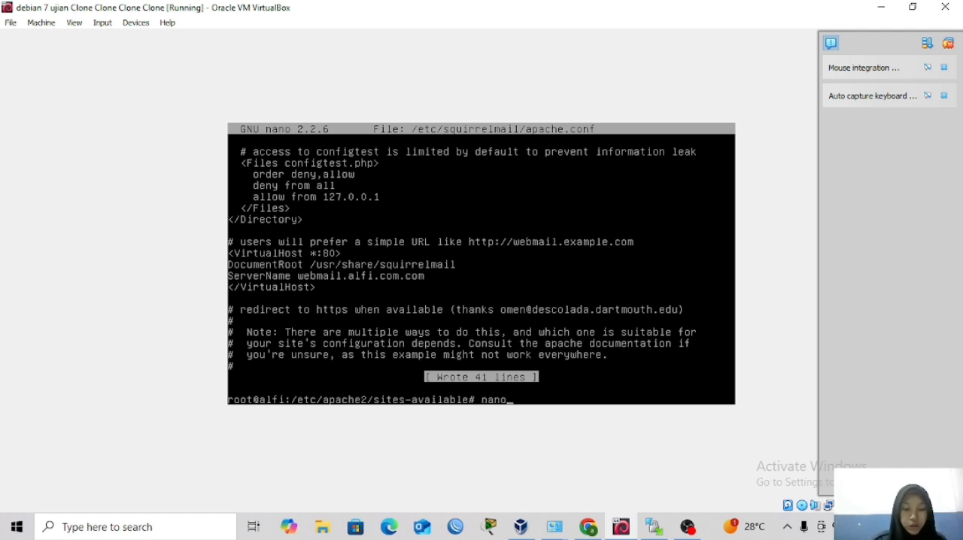
{"action": "type", "text": " /etc/"}
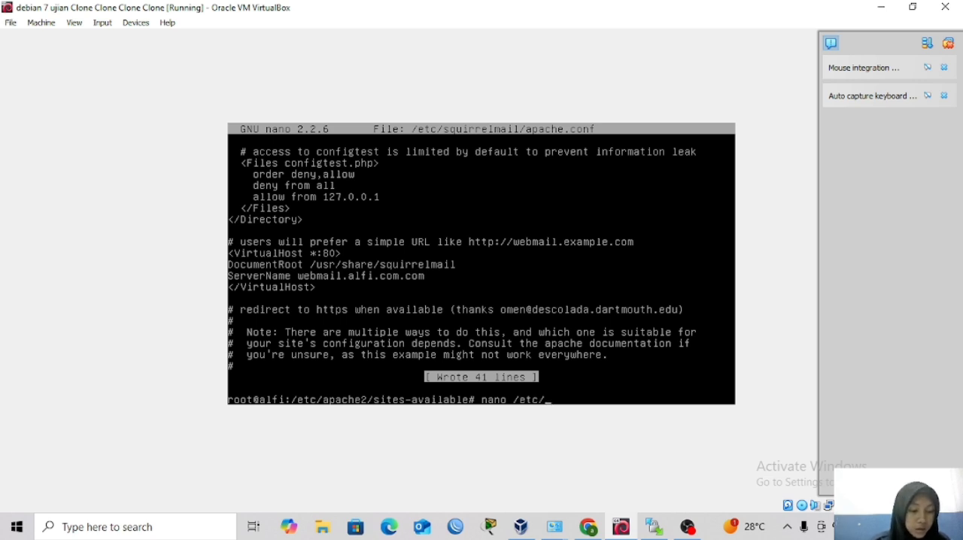
{"action": "type", "text": "apache2/"}
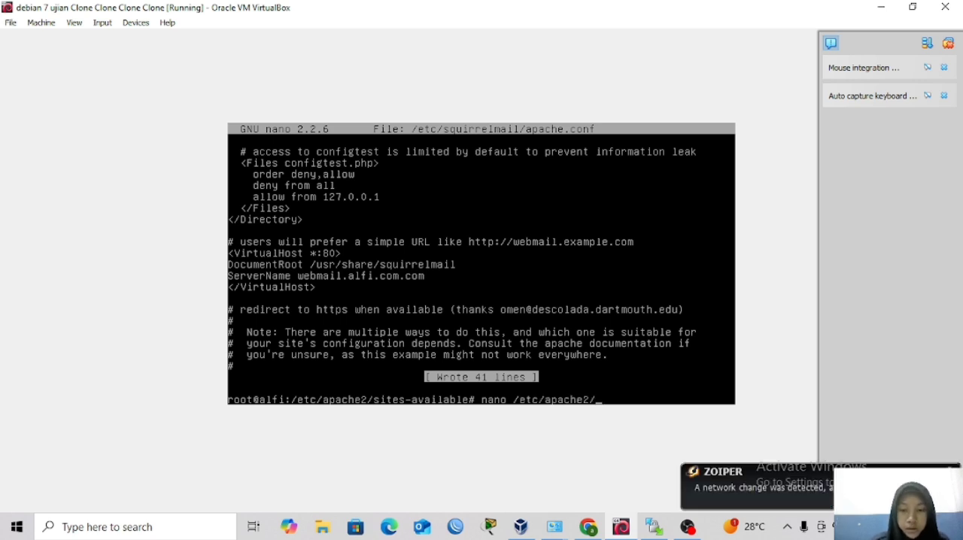
{"action": "type", "text": "apache2.conf"}
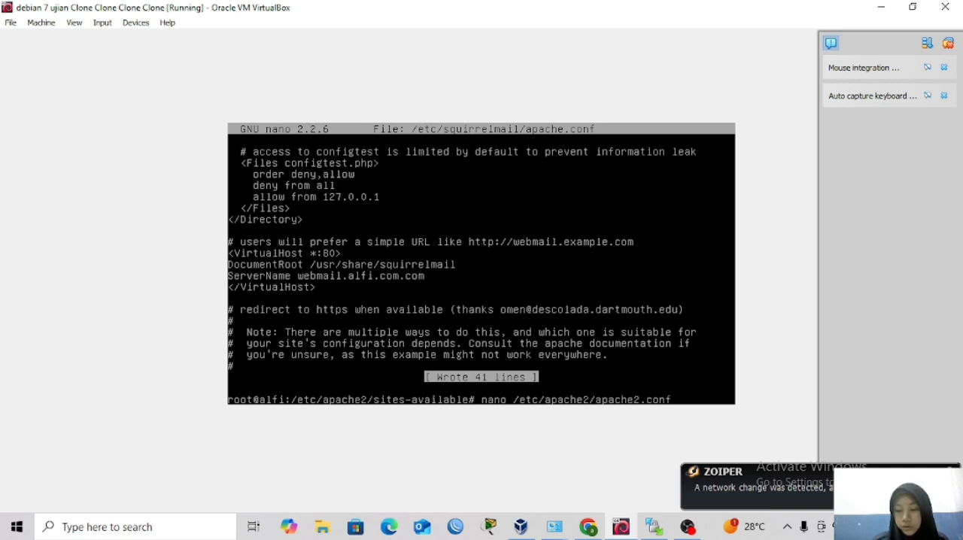
{"action": "key", "text": "Return"}
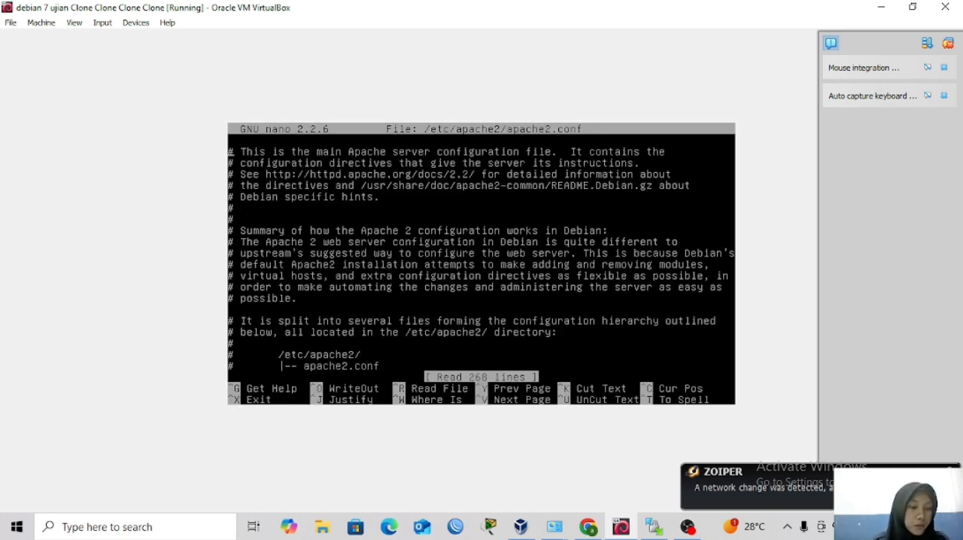
Add the line Include /etc/squirrelmail/apache.conf at the end of apache2.conf, one blank line below Include sites-enabled/.
{"action": "key", "text": "Down"}
{"action": "key", "text": "Down"}
{"action": "key", "text": "Down"}
{"action": "key", "text": "Down"}
{"action": "key", "text": "Down"}
{"action": "key", "text": "Down"}
{"action": "key", "text": "Down"}
{"action": "key", "text": "Down"}
{"action": "key", "text": "Down"}
{"action": "key", "text": "Down"}
{"action": "key", "text": "Down"}
{"action": "key", "text": "Down"}
{"action": "key", "text": "Down"}
{"action": "key", "text": "Down"}
{"action": "key", "text": "Down"}
{"action": "key", "text": "Down"}
{"action": "key", "text": "Down"}
{"action": "key", "text": "Down"}
{"action": "key", "text": "Down"}
{"action": "key", "text": "Down"}
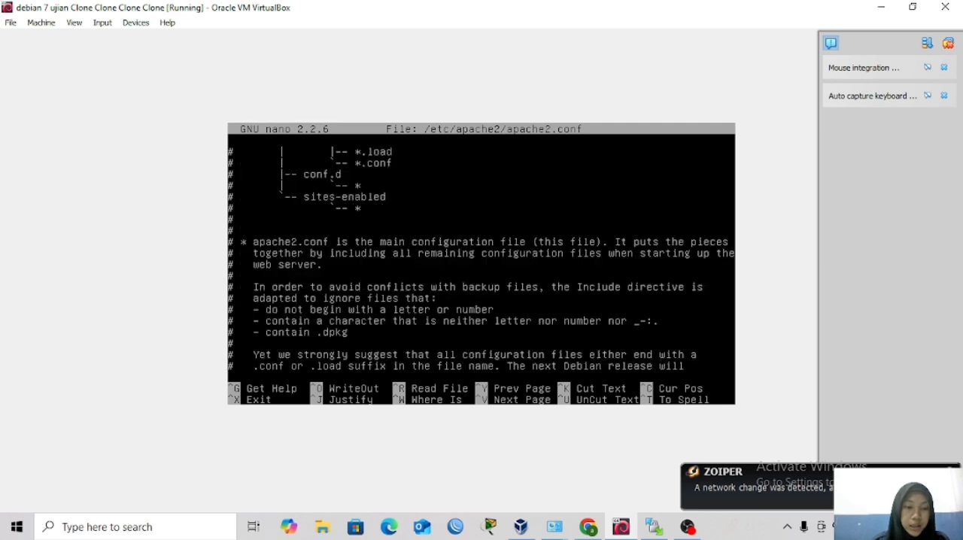
{"action": "key", "text": "Down"}
{"action": "key", "text": "Down"}
{"action": "key", "text": "Down"}
{"action": "key", "text": "Down"}
{"action": "key", "text": "Down"}
{"action": "key", "text": "Down"}
{"action": "key", "text": "Down"}
{"action": "key", "text": "Down"}
{"action": "key", "text": "Down"}
{"action": "key", "text": "Down"}
{"action": "key", "text": "Down"}
{"action": "key", "text": "Down"}
{"action": "key", "text": "Down"}
{"action": "key", "text": "Down"}
{"action": "key", "text": "Down"}
{"action": "key", "text": "Down"}
{"action": "key", "text": "Down"}
{"action": "key", "text": "Down"}
{"action": "key", "text": "Down"}
{"action": "key", "text": "Down"}
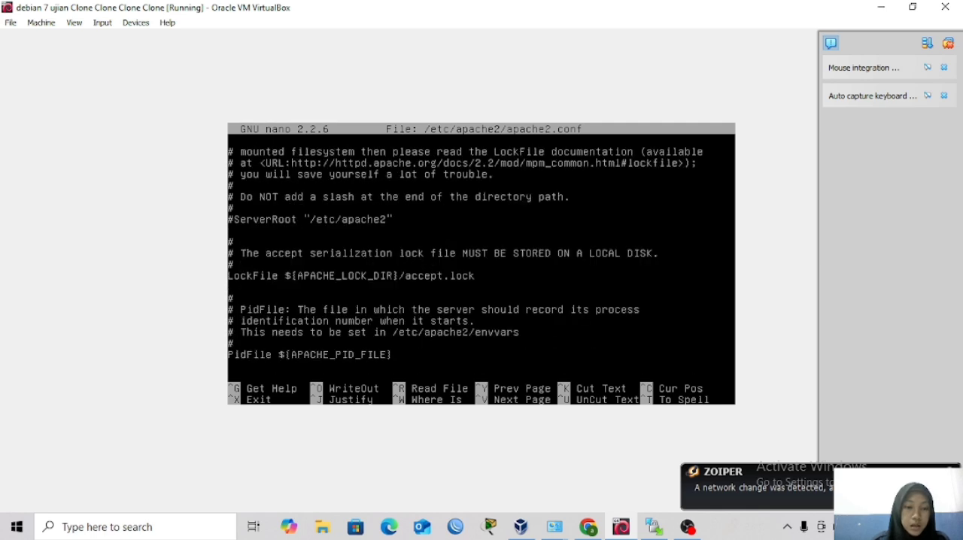
{"action": "key", "text": "Down"}
{"action": "key", "text": "Down"}
{"action": "key", "text": "Down"}
{"action": "key", "text": "Down"}
{"action": "key", "text": "Down"}
{"action": "key", "text": "Down"}
{"action": "key", "text": "Down"}
{"action": "key", "text": "Down"}
{"action": "key", "text": "Down"}
{"action": "key", "text": "Down"}
{"action": "key", "text": "Down"}
{"action": "key", "text": "Down"}
{"action": "key", "text": "Down"}
{"action": "key", "text": "Down"}
{"action": "key", "text": "Down"}
{"action": "key", "text": "Down"}
{"action": "key", "text": "Down"}
{"action": "key", "text": "Down"}
{"action": "key", "text": "Down"}
{"action": "key", "text": "Down"}
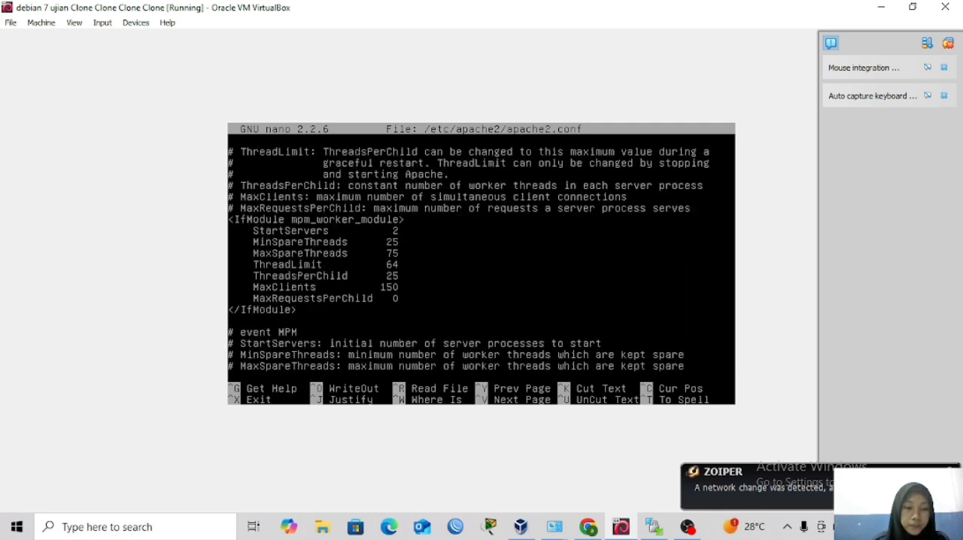
{"action": "key", "text": "Down"}
{"action": "key", "text": "Down"}
{"action": "key", "text": "Down"}
{"action": "key", "text": "Down"}
{"action": "key", "text": "Down"}
{"action": "key", "text": "Down"}
{"action": "key", "text": "Down"}
{"action": "key", "text": "Down"}
{"action": "key", "text": "Down"}
{"action": "key", "text": "Down"}
{"action": "key", "text": "Down"}
{"action": "key", "text": "Down"}
{"action": "key", "text": "Down"}
{"action": "key", "text": "Down"}
{"action": "key", "text": "Down"}
{"action": "key", "text": "Down"}
{"action": "key", "text": "Down"}
{"action": "key", "text": "Down"}
{"action": "key", "text": "Down"}
{"action": "key", "text": "Down"}
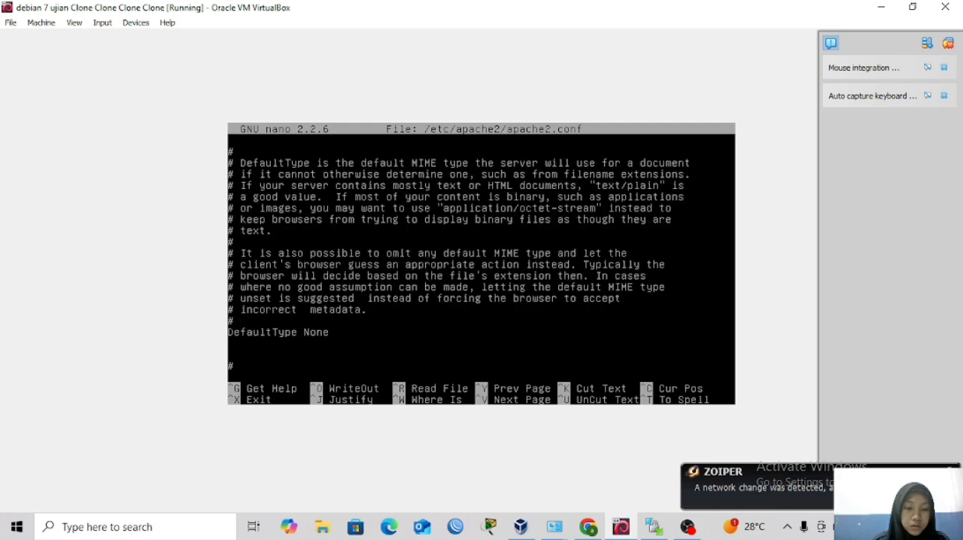
{"action": "key", "text": "Down"}
{"action": "key", "text": "Down"}
{"action": "key", "text": "Down"}
{"action": "key", "text": "Down"}
{"action": "key", "text": "Down"}
{"action": "key", "text": "Down"}
{"action": "key", "text": "Down"}
{"action": "key", "text": "Down"}
{"action": "key", "text": "Down"}
{"action": "key", "text": "Down"}
{"action": "key", "text": "Down"}
{"action": "key", "text": "Down"}
{"action": "key", "text": "Down"}
{"action": "key", "text": "Down"}
{"action": "key", "text": "Down"}
{"action": "key", "text": "Down"}
{"action": "key", "text": "Down"}
{"action": "key", "text": "Down"}
{"action": "key", "text": "Down"}
{"action": "key", "text": "Down"}
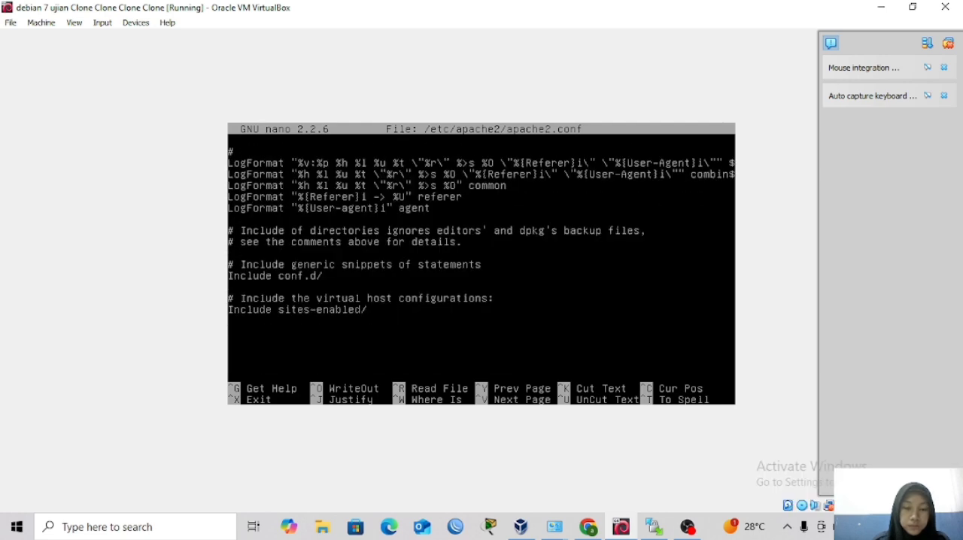
{"action": "key", "text": "Return"}
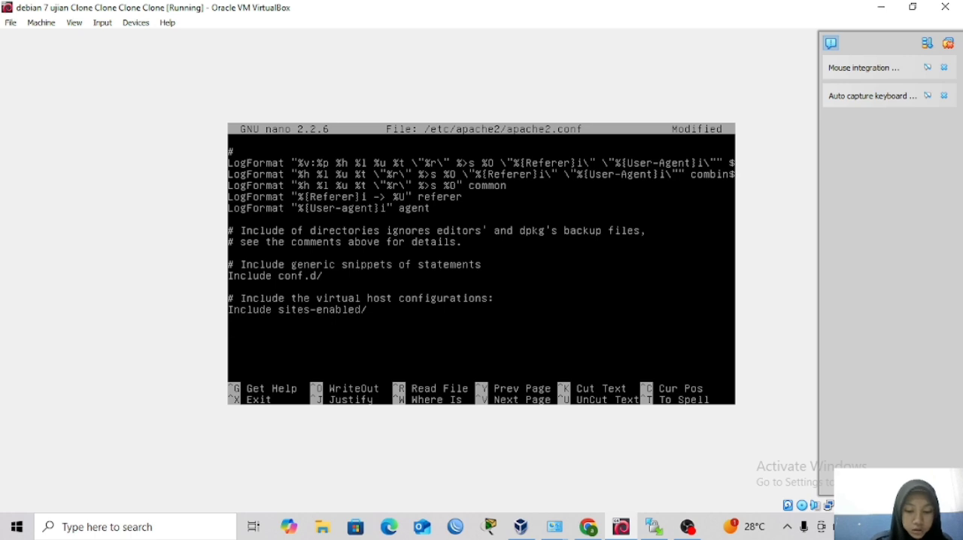
{"action": "type", "text": "Inclu"}
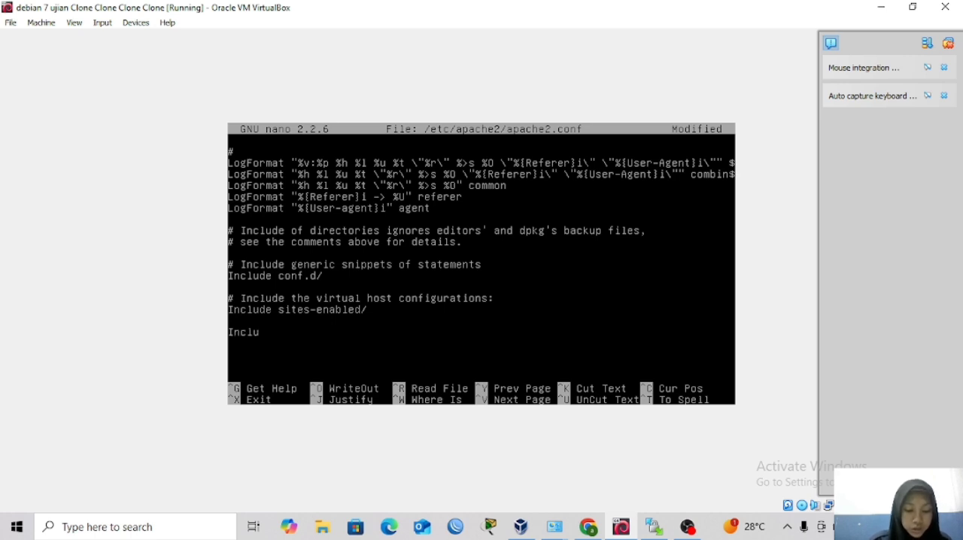
{"action": "type", "text": "de"}
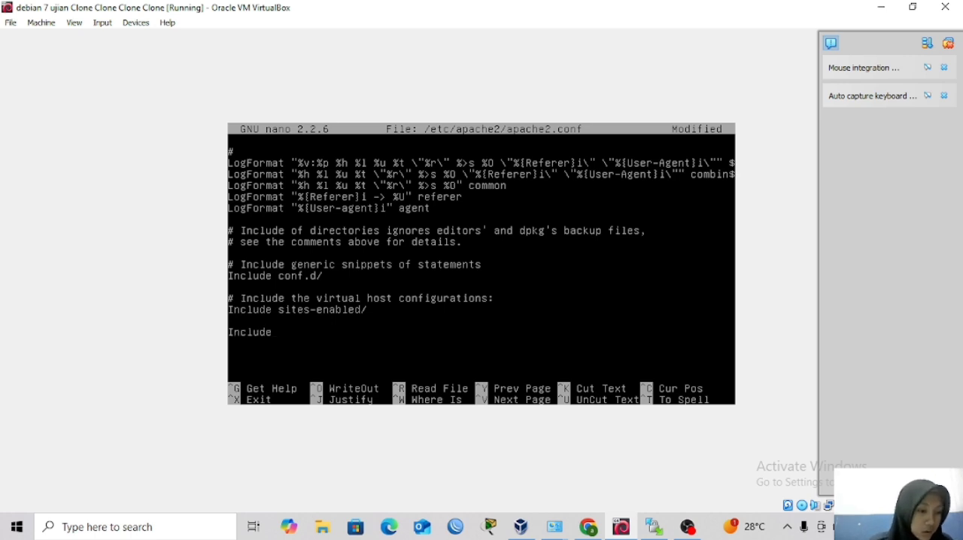
{"action": "type", "text": " /etc"}
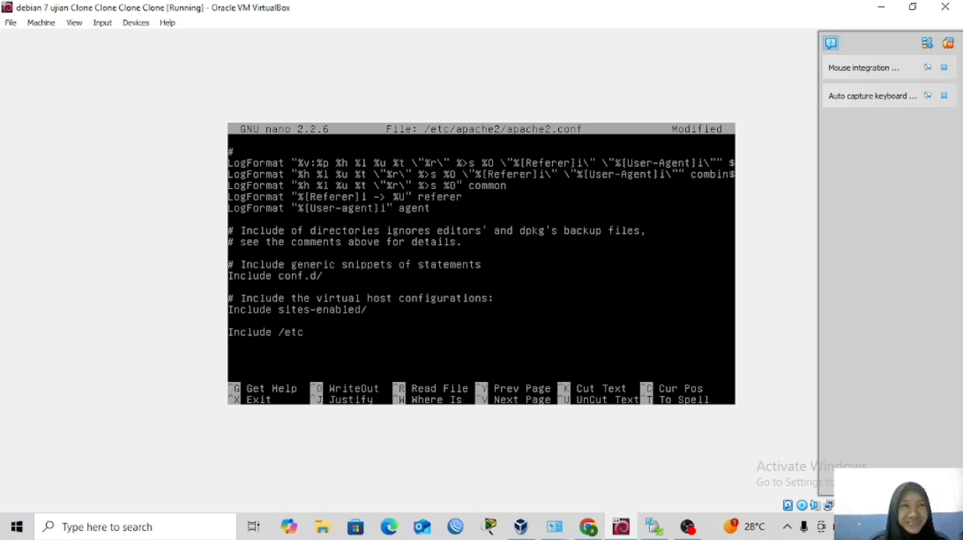
{"action": "type", "text": "/"}
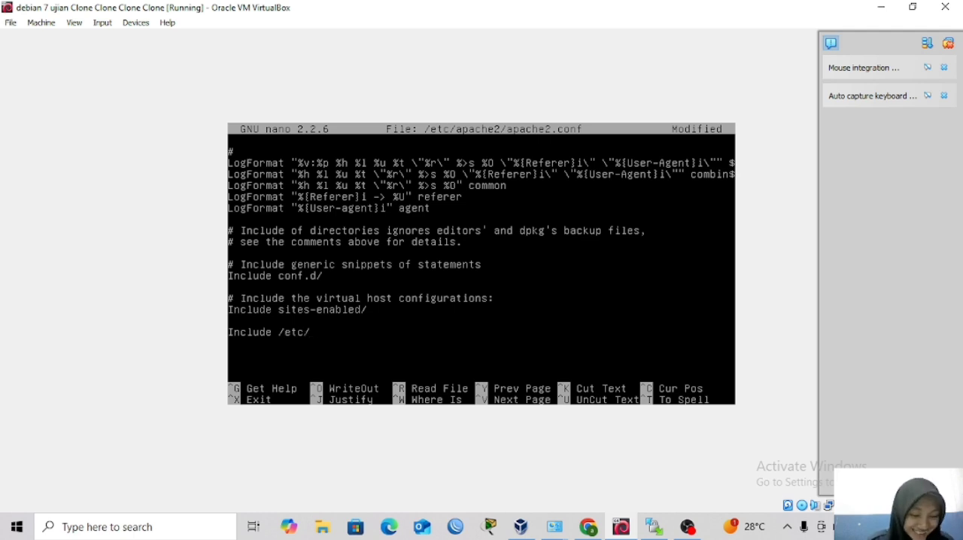
{"action": "type", "text": "s"}
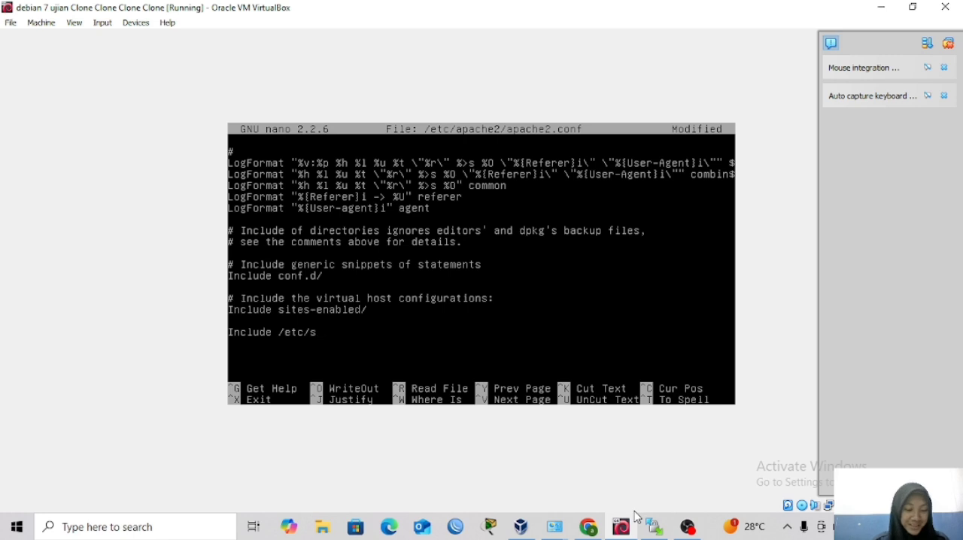
{"action": "type", "text": "quirre"}
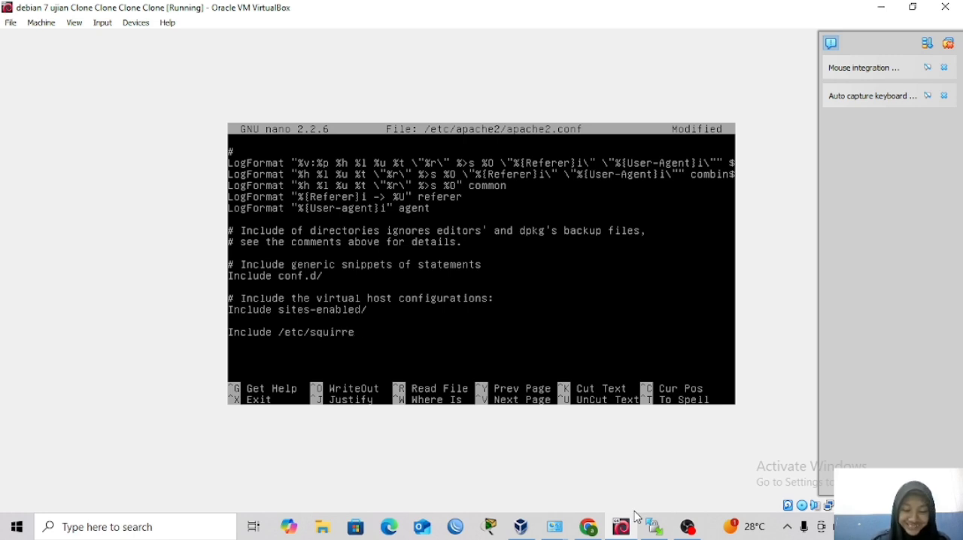
{"action": "type", "text": "lmail"}
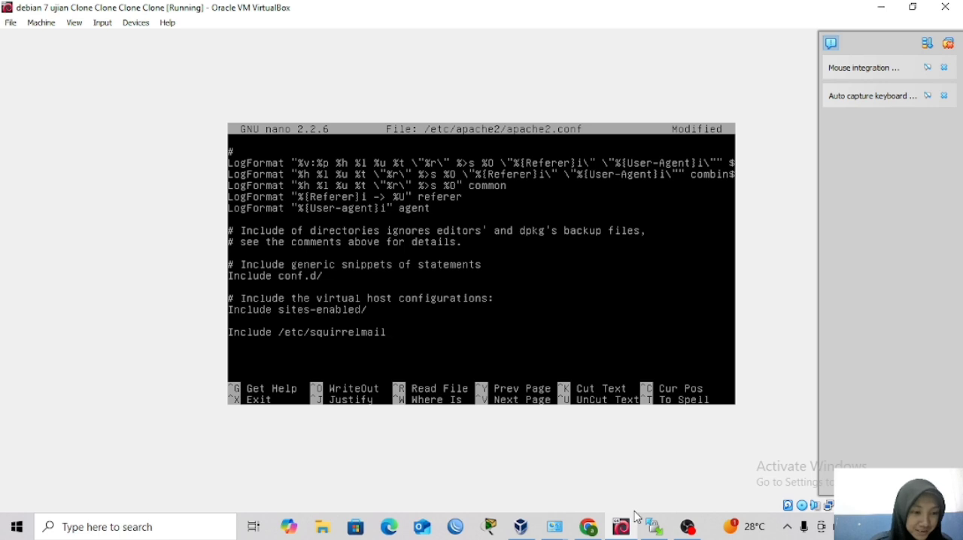
{"action": "type", "text": "/"}
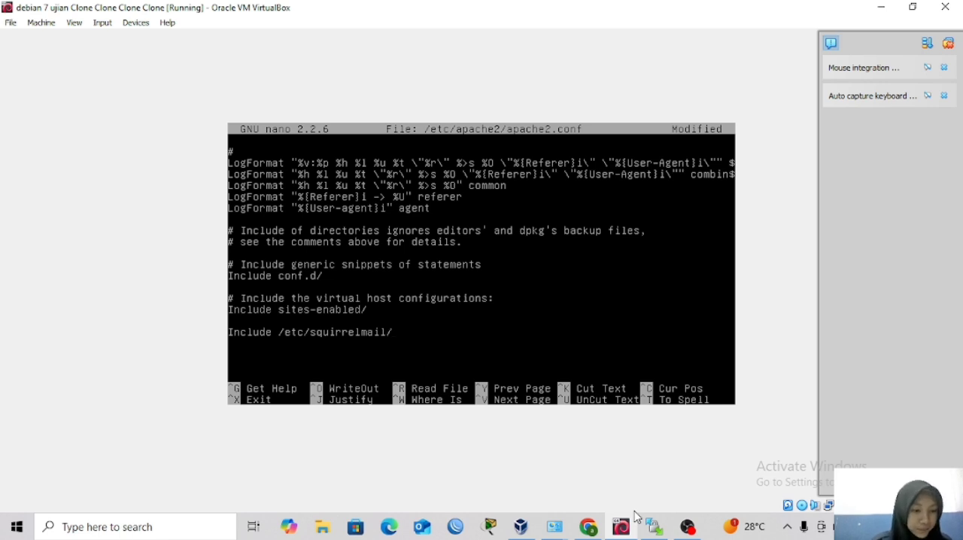
{"action": "type", "text": "apache"}
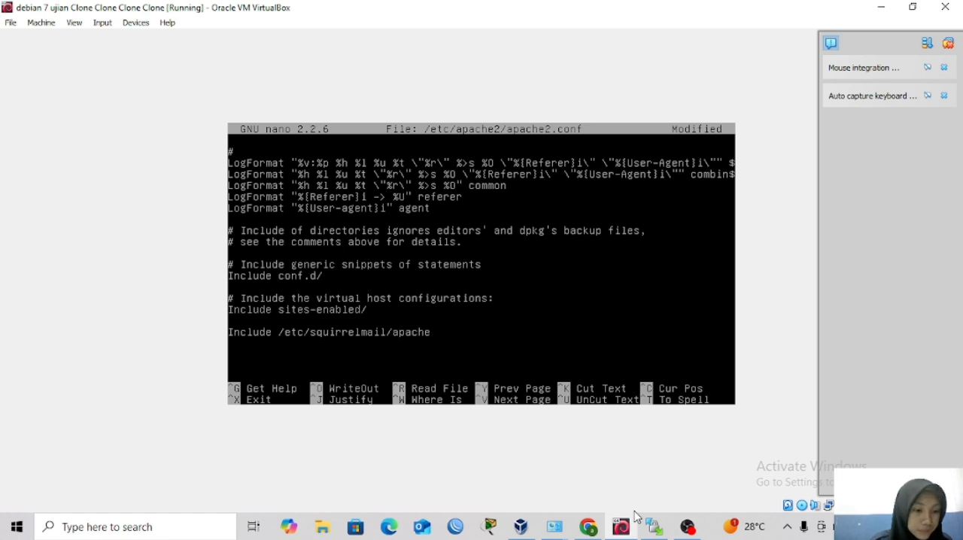
{"action": "type", "text": "."}
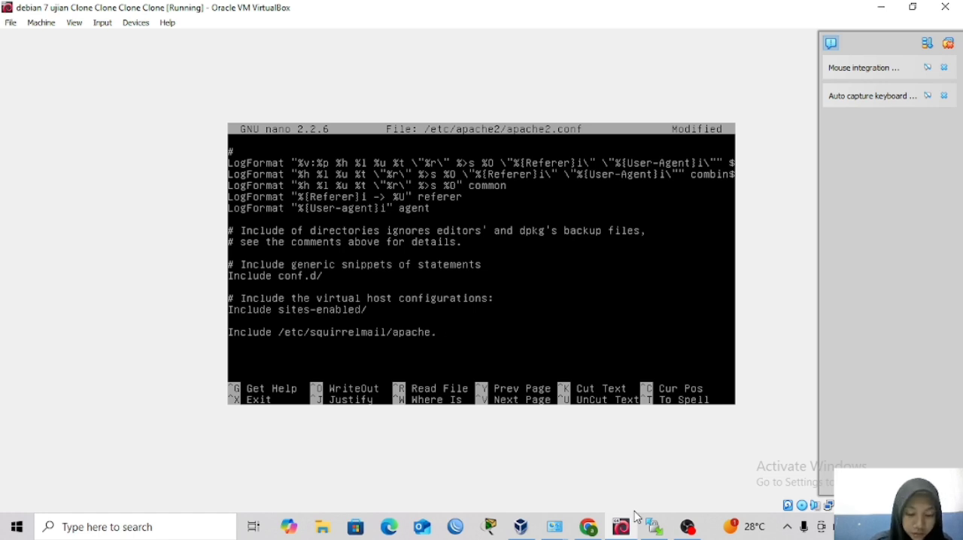
{"action": "type", "text": "conf"}
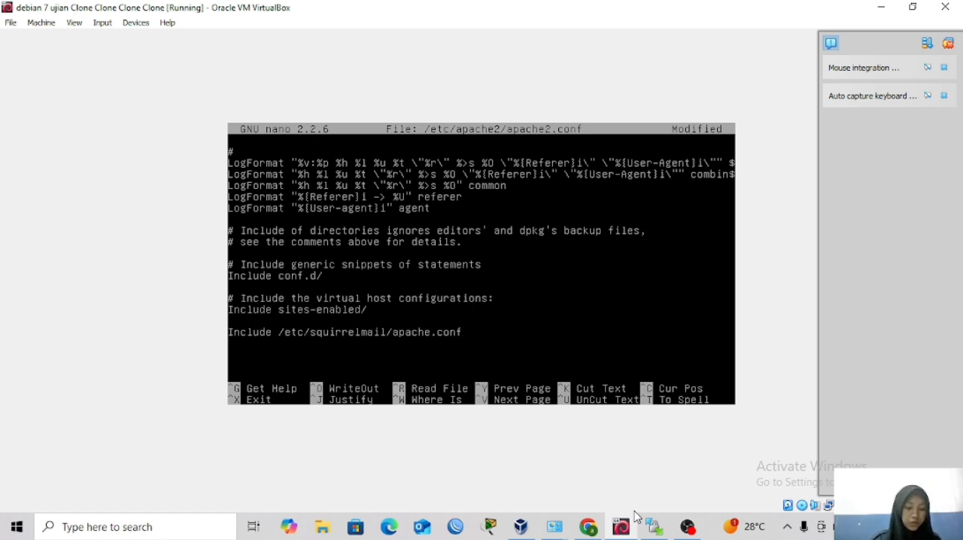
Save apache2.conf under the same name and exit the editor.
{"action": "key", "text": "ctrl+x"}
{"action": "key", "text": "y"}
{"action": "key", "text": "Return"}
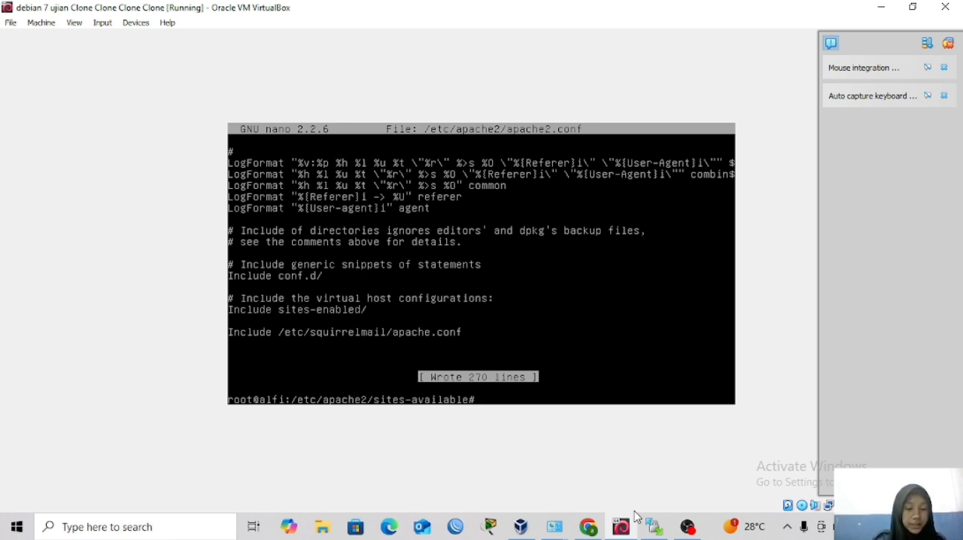
Restart the Postfix mail service with service postfix restart.
{"action": "type", "text": "service "}
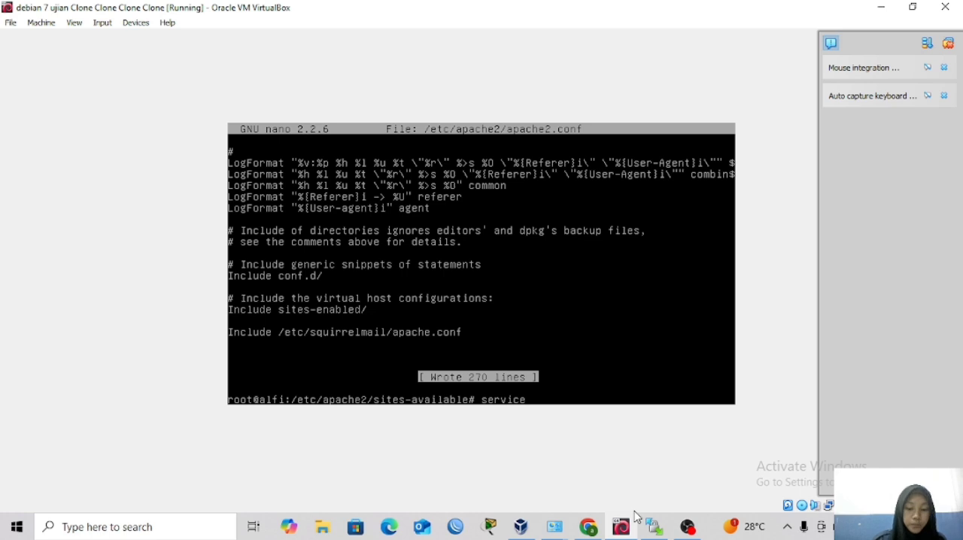
{"action": "type", "text": "postfix "}
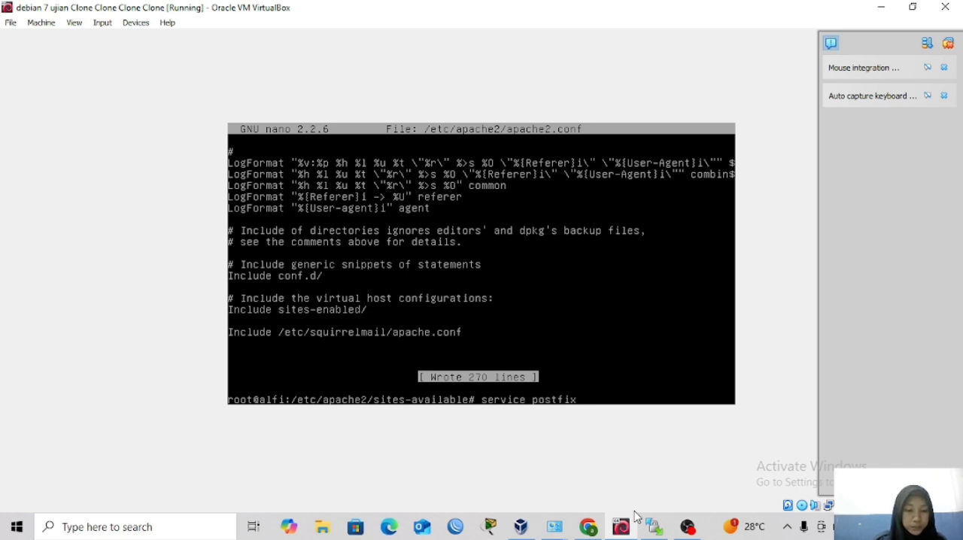
{"action": "type", "text": "restart"}
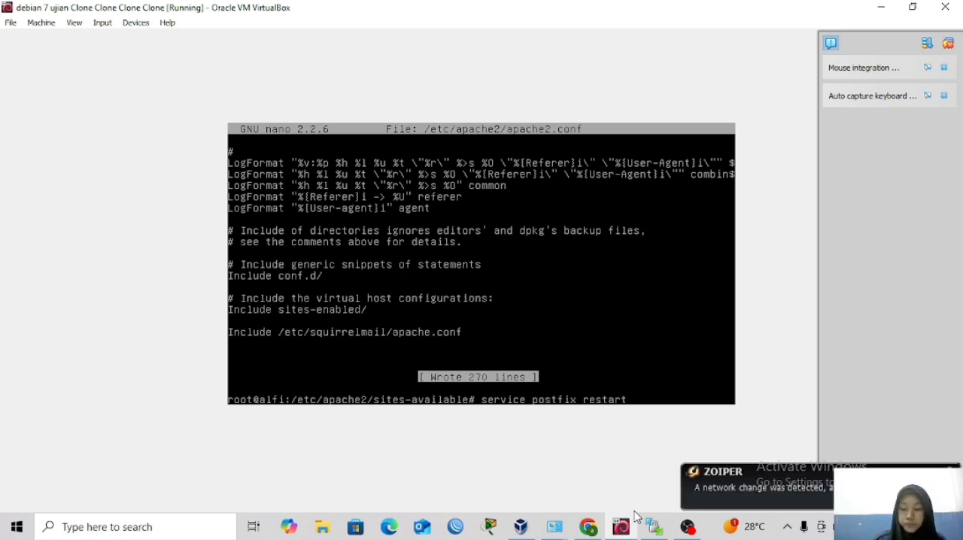
{"action": "key", "text": "Return"}
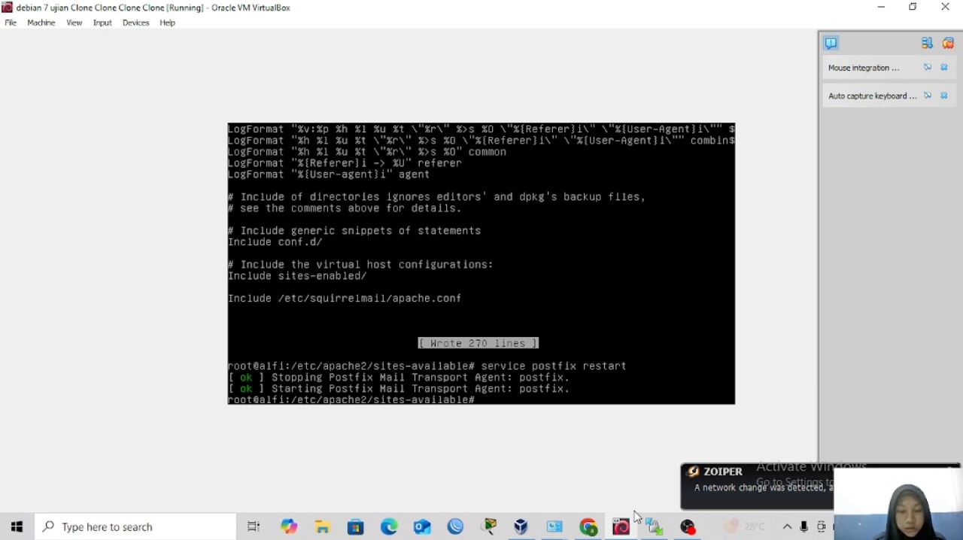
Restart the DNS service with service bind9 restart.
{"action": "type", "text": "se"}
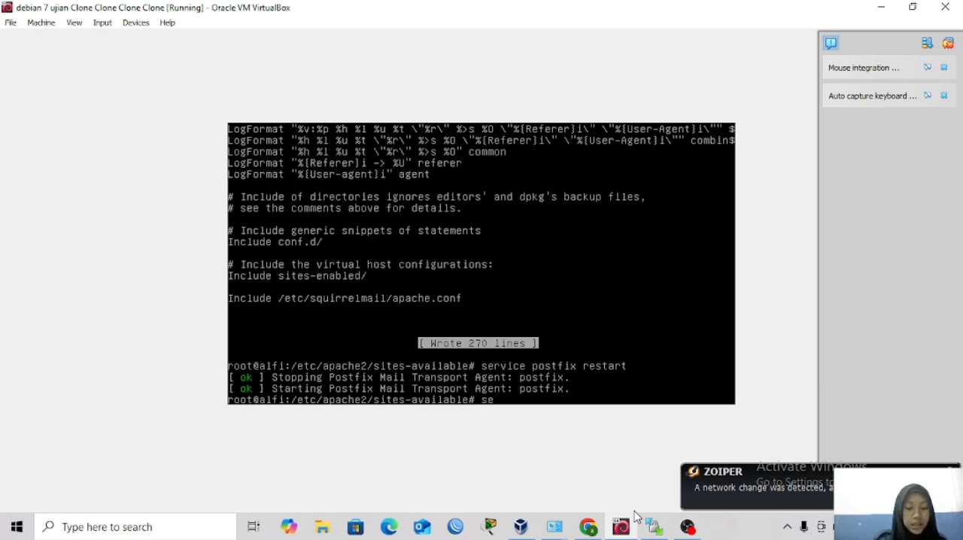
{"action": "type", "text": "rvice "}
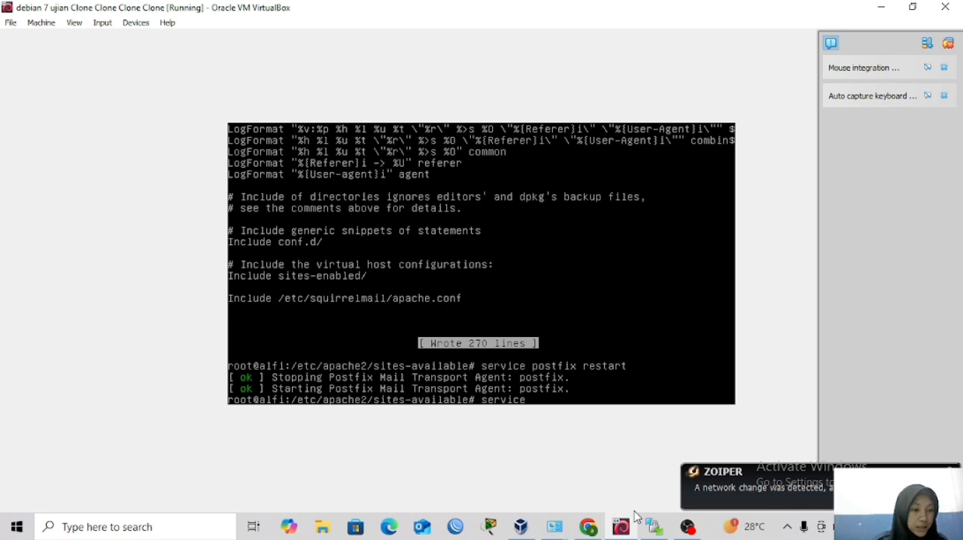
{"action": "type", "text": "bind9"}
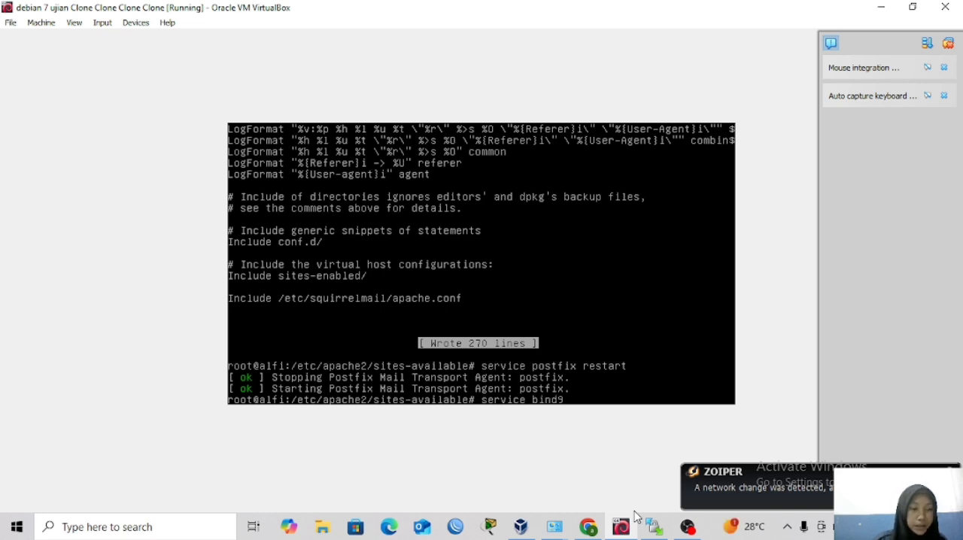
{"action": "type", "text": " restart"}
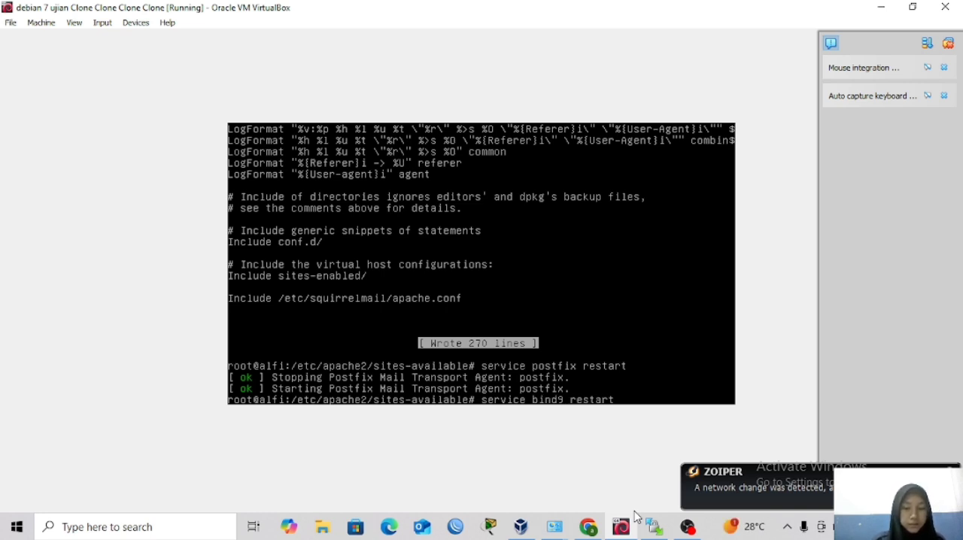
{"action": "key", "text": "Return"}
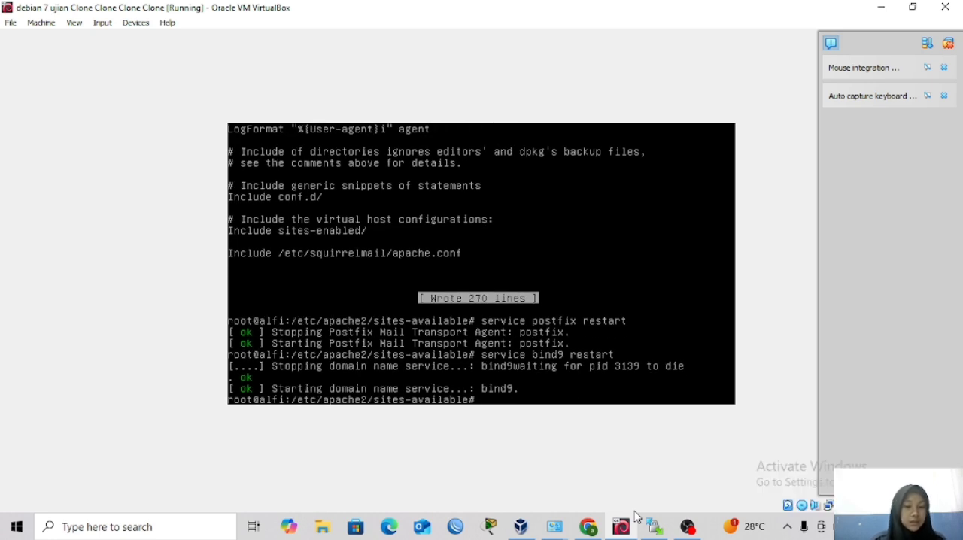
{"action": "type", "text": "res"}
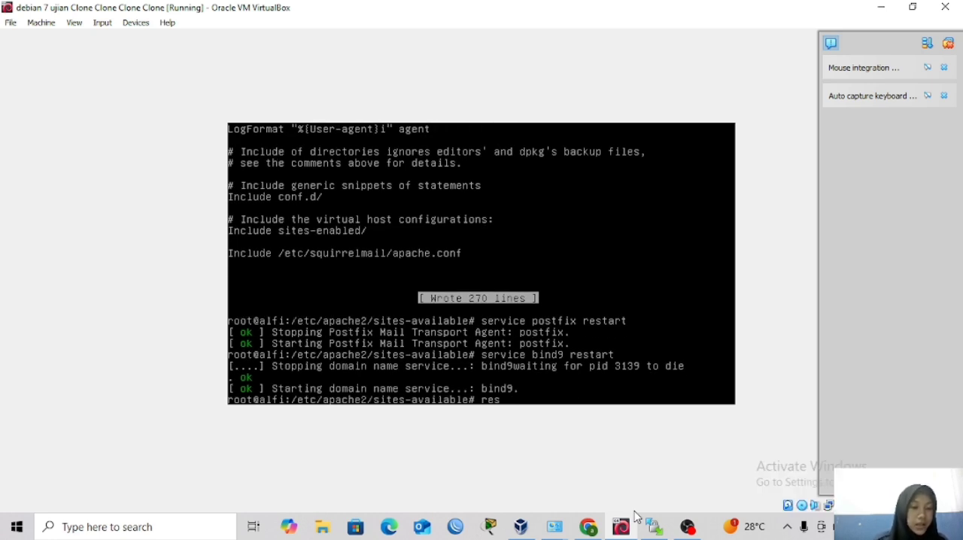
{"action": "type", "text": "aa"}
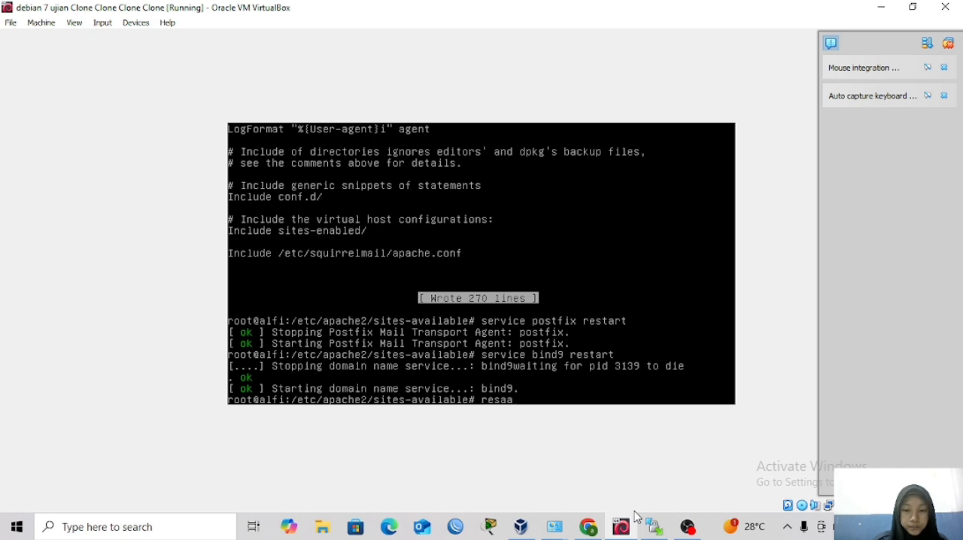
{"action": "key", "text": "BackSpace"}
{"action": "key", "text": "BackSpace"}
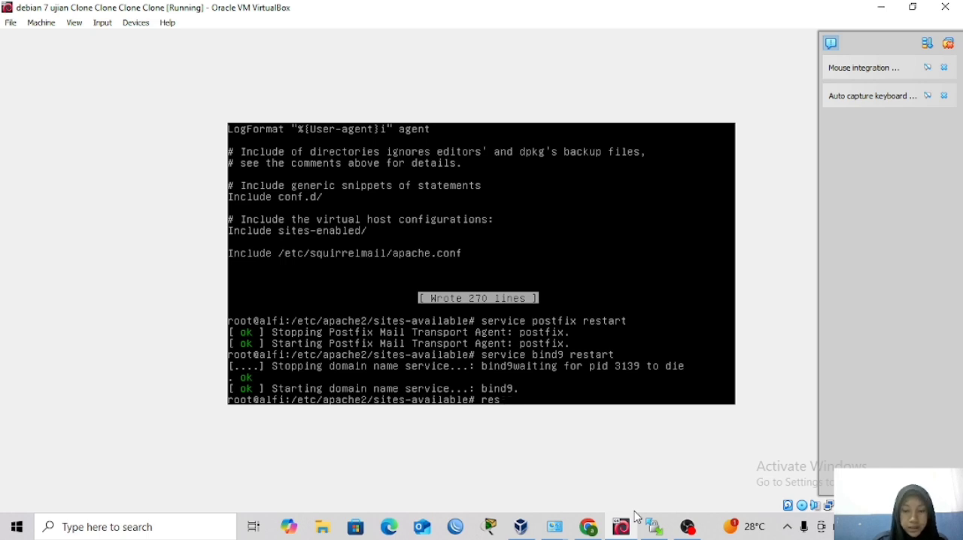
{"action": "type", "text": "t"}
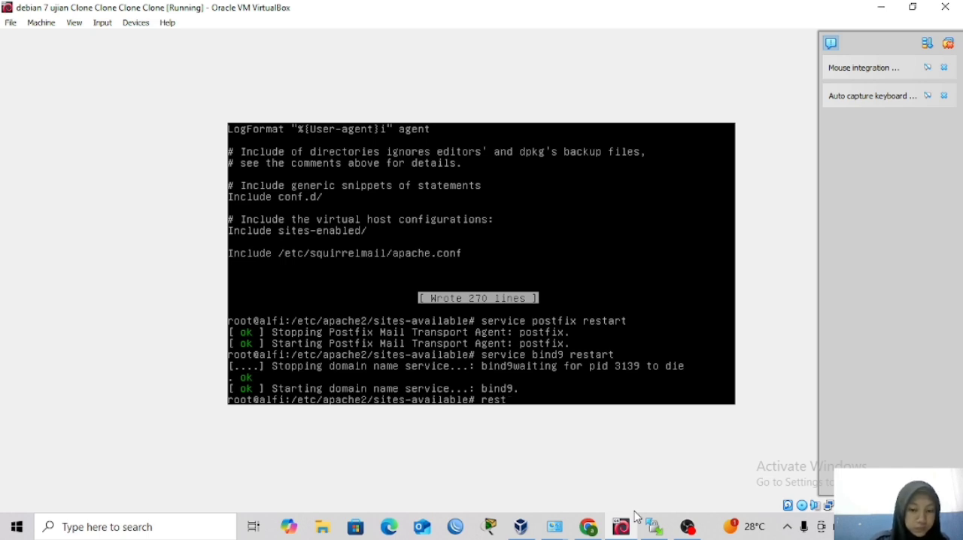
{"action": "type", "text": "ar"}
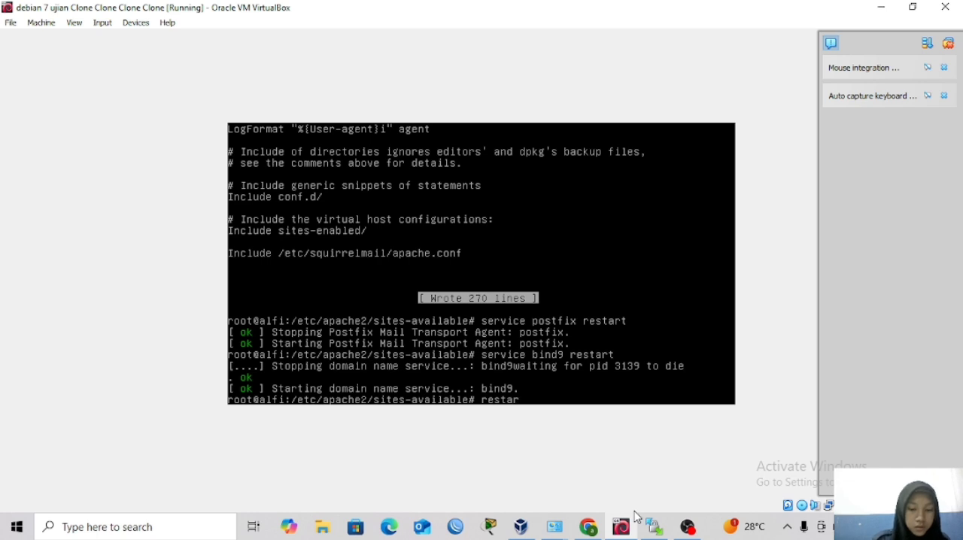
{"action": "key", "text": "BackSpace"}
{"action": "key", "text": "BackSpace"}
{"action": "key", "text": "BackSpace"}
{"action": "key", "text": "BackSpace"}
{"action": "key", "text": "BackSpace"}
{"action": "key", "text": "BackSpace"}
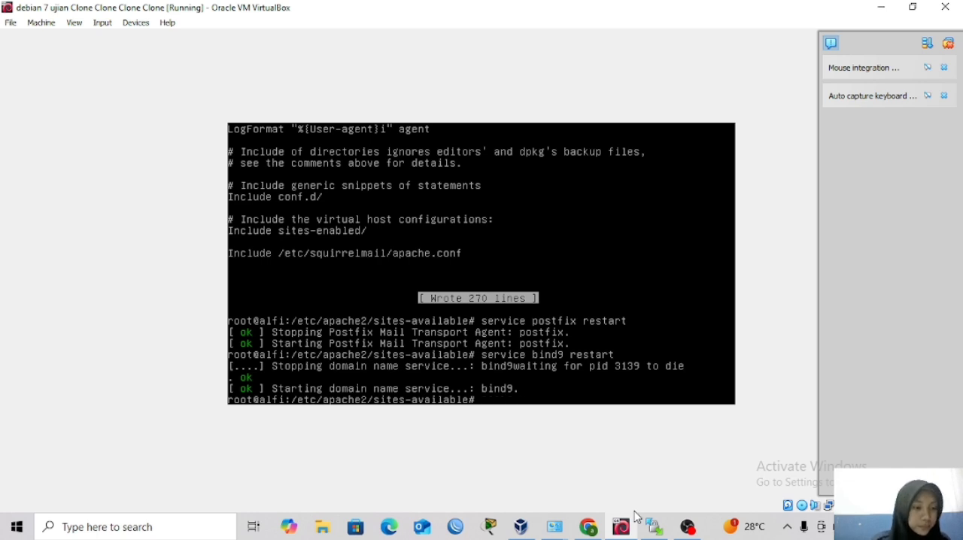
Restart the Apache web server with service apache2 restart.
{"action": "type", "text": "service "}
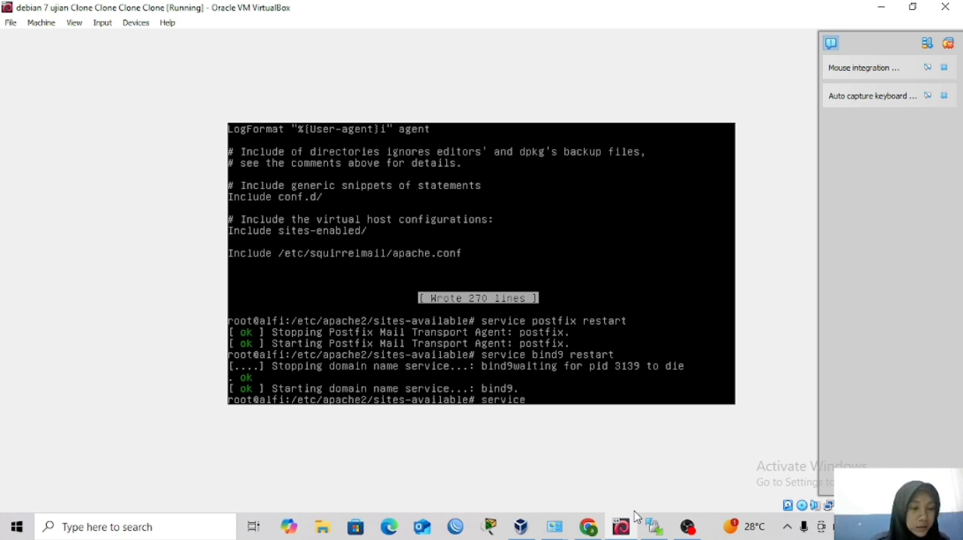
{"action": "type", "text": "apache2 "}
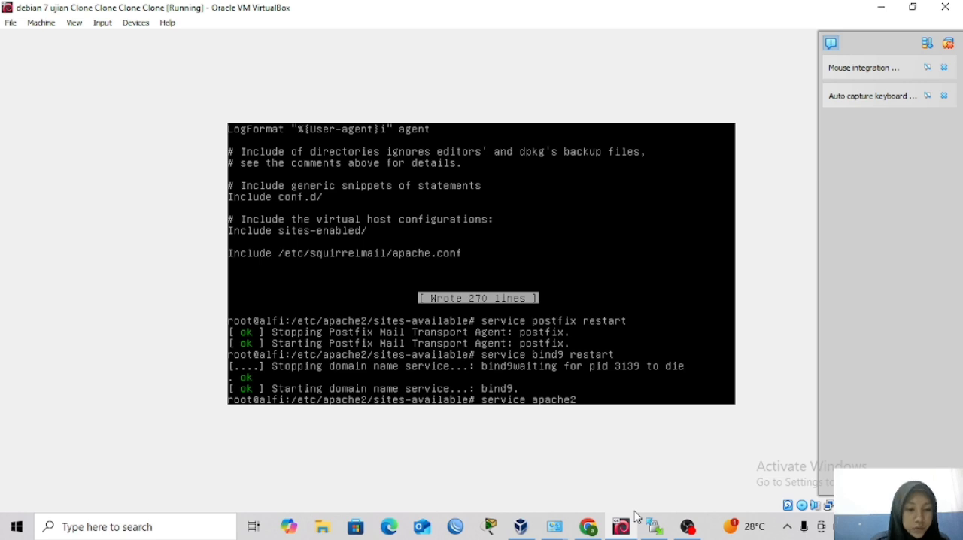
{"action": "type", "text": "restart"}
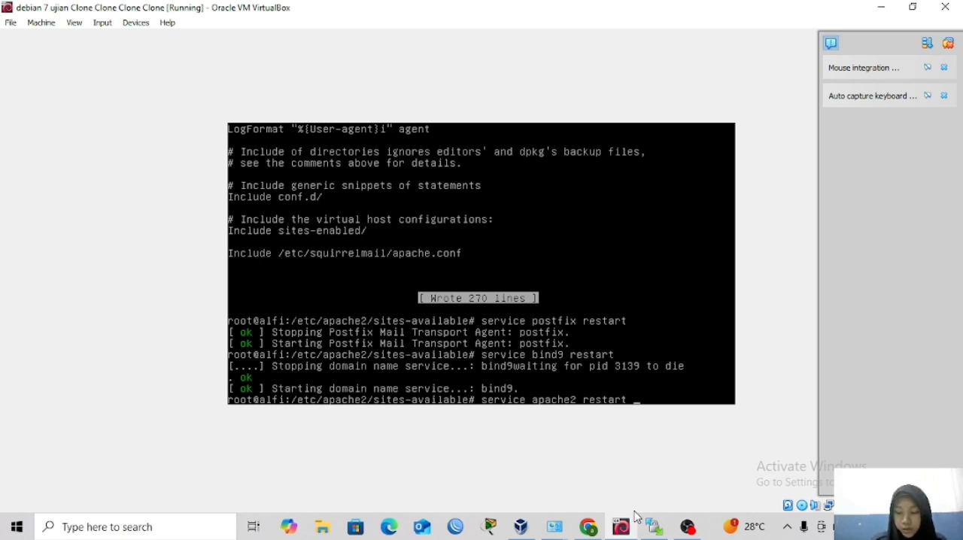
{"action": "key", "text": "Return"}
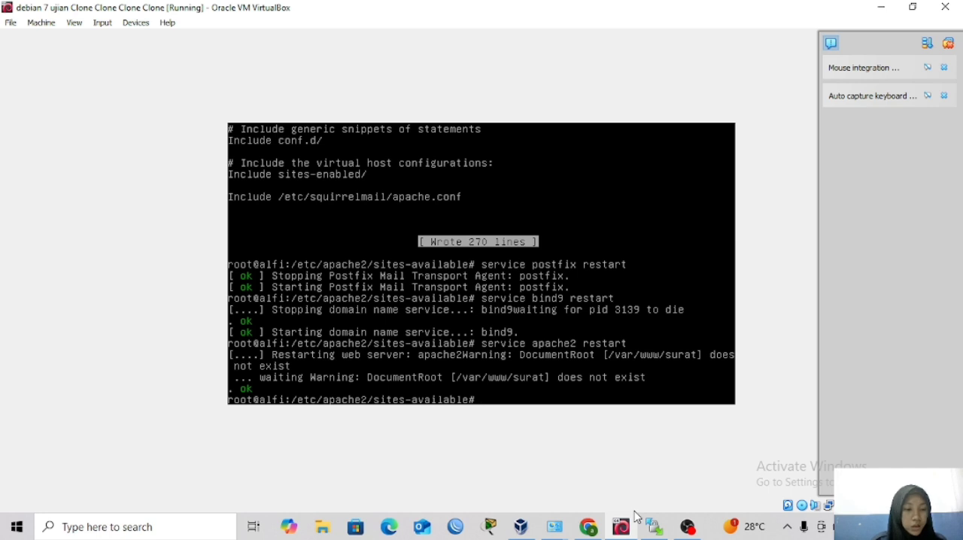
Restart the Courier IMAP service with service courier-imap restart.
{"action": "type", "text": "service"}
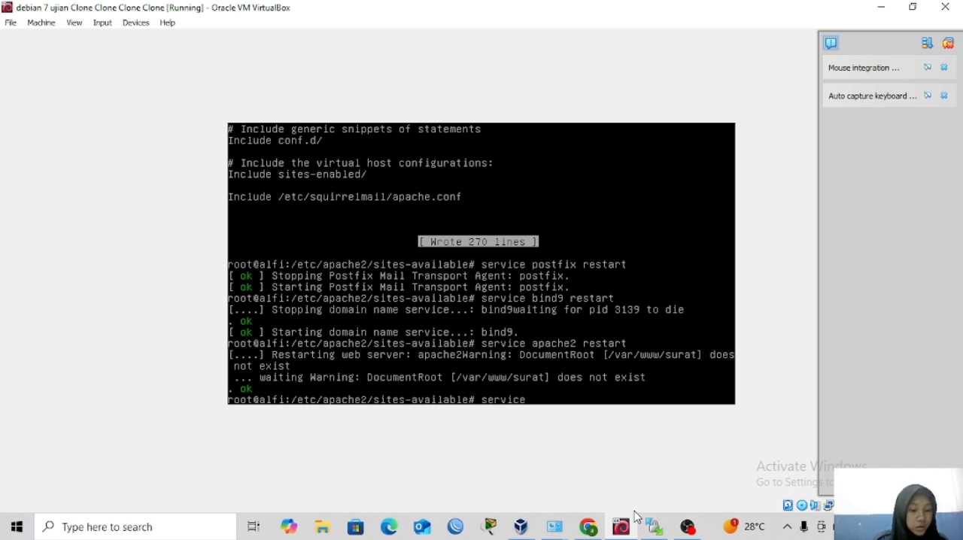
{"action": "type", "text": " courier-"}
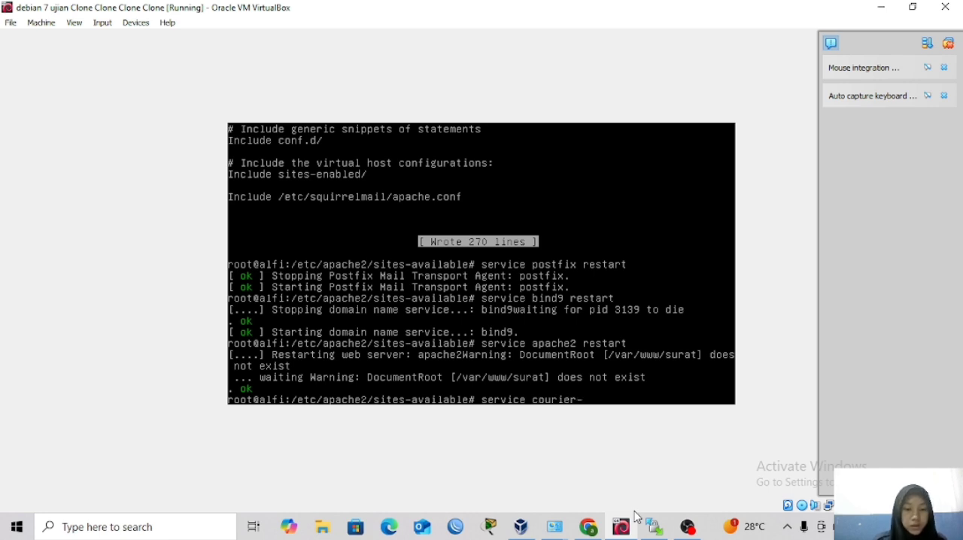
{"action": "type", "text": "imap"}
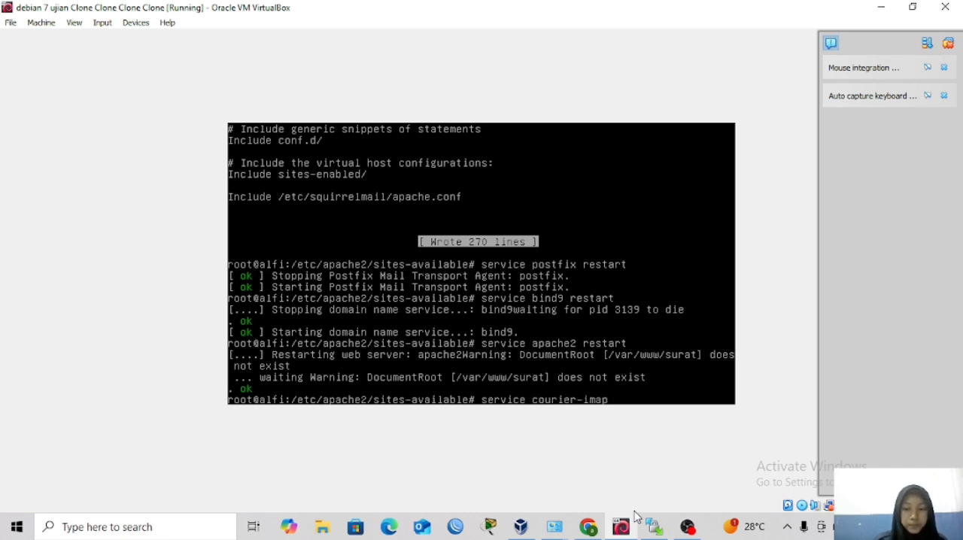
{"action": "type", "text": " restart"}
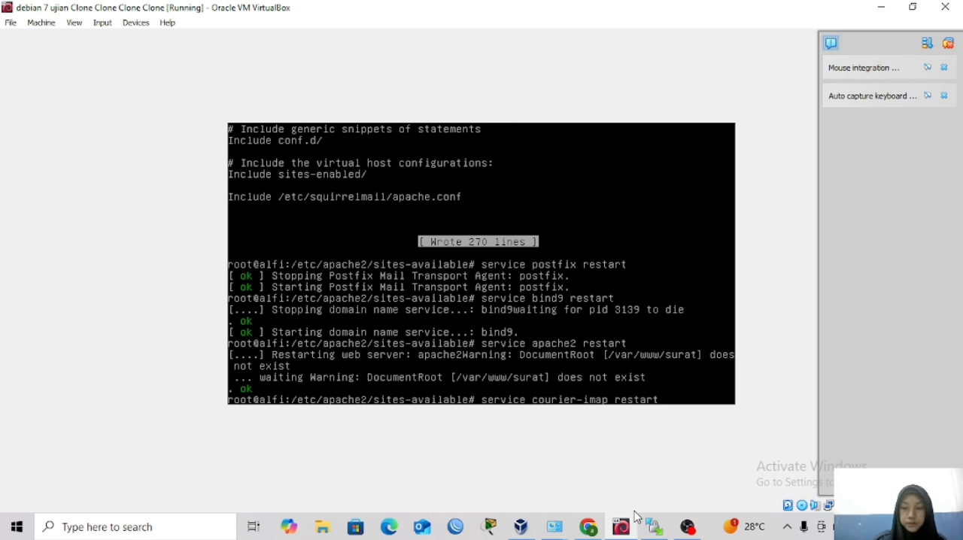
{"action": "key", "text": "Return"}
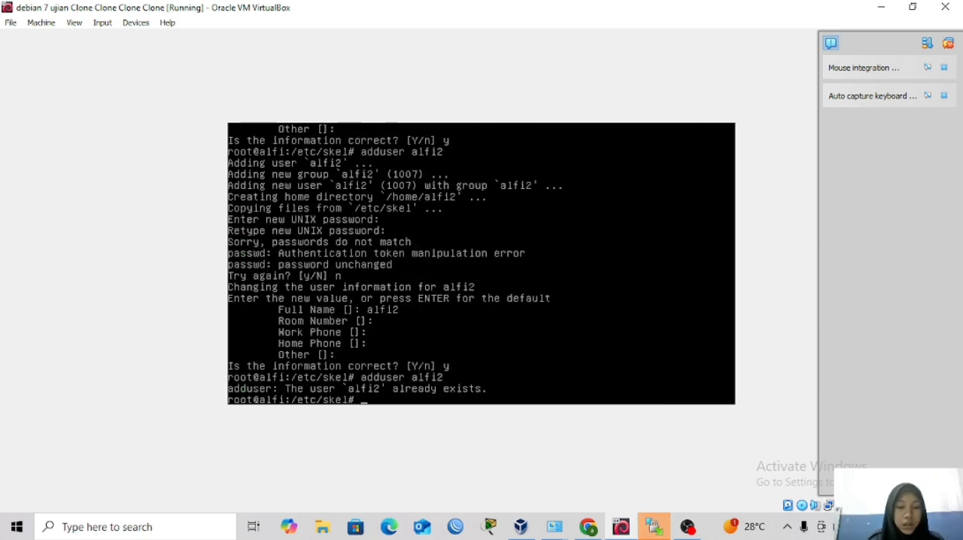
Create the system user alfi3 with adduser and enter and repeat its new UNIX password.
{"action": "type", "text": "adduser"}
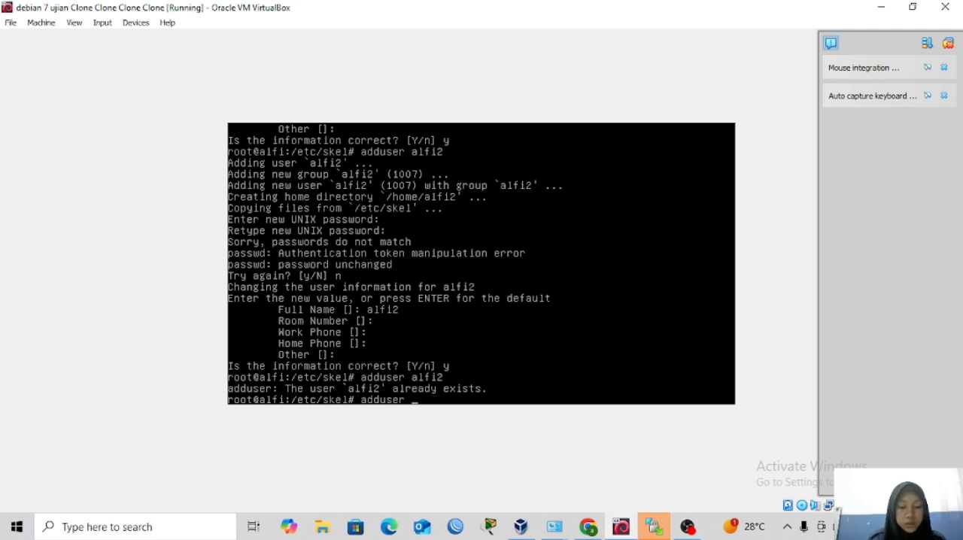
{"action": "type", "text": " alfi"}
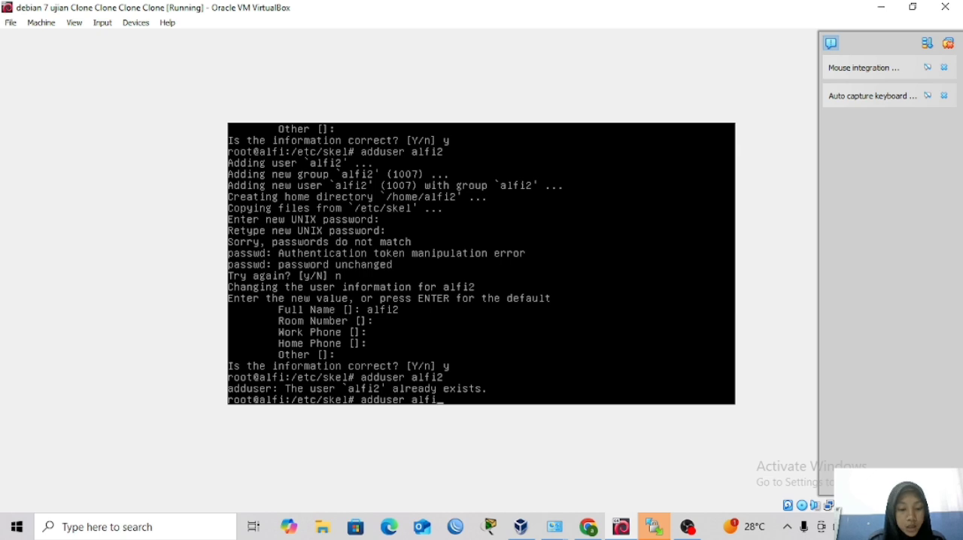
{"action": "type", "text": "2"}
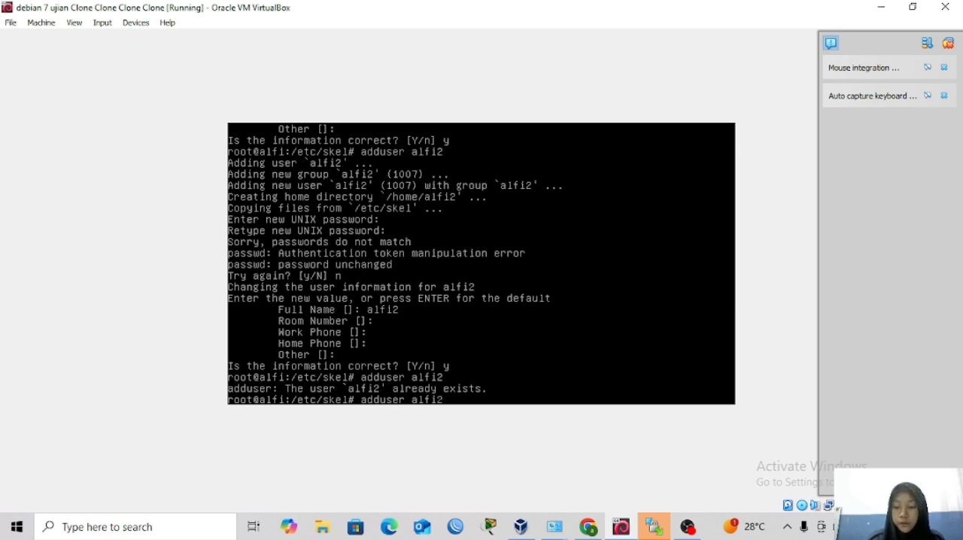
{"action": "key", "text": "BackSpace"}
{"action": "type", "text": "3"}
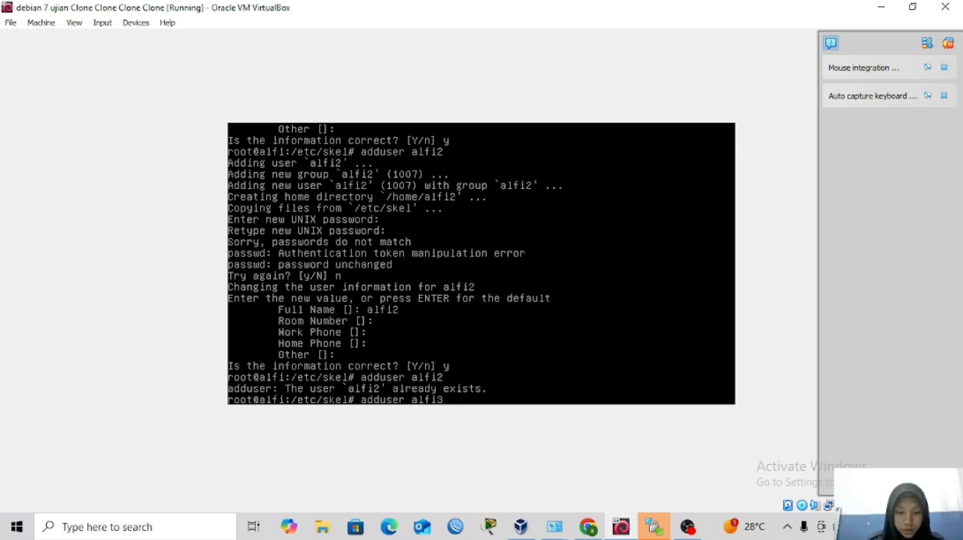
{"action": "key", "text": "Return"}
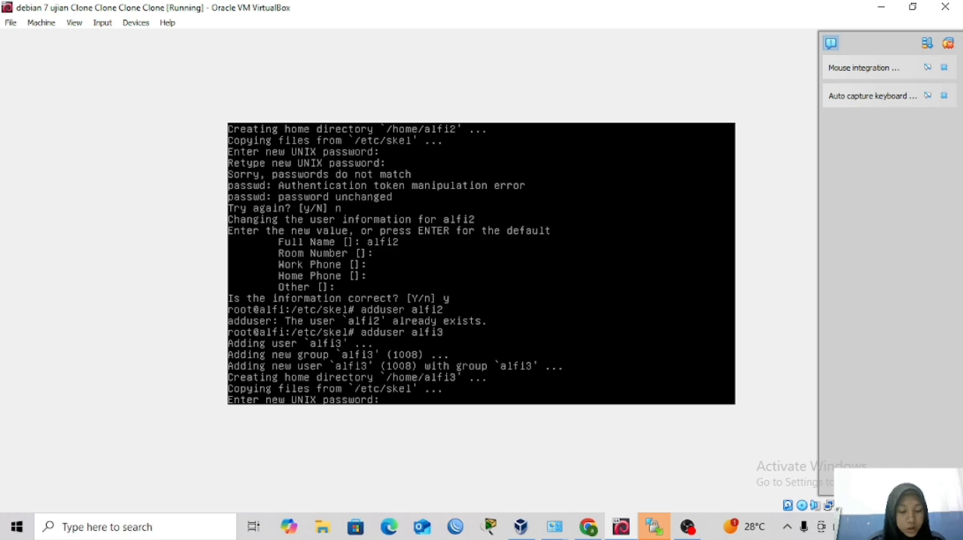
{"action": "key", "text": "Return"}
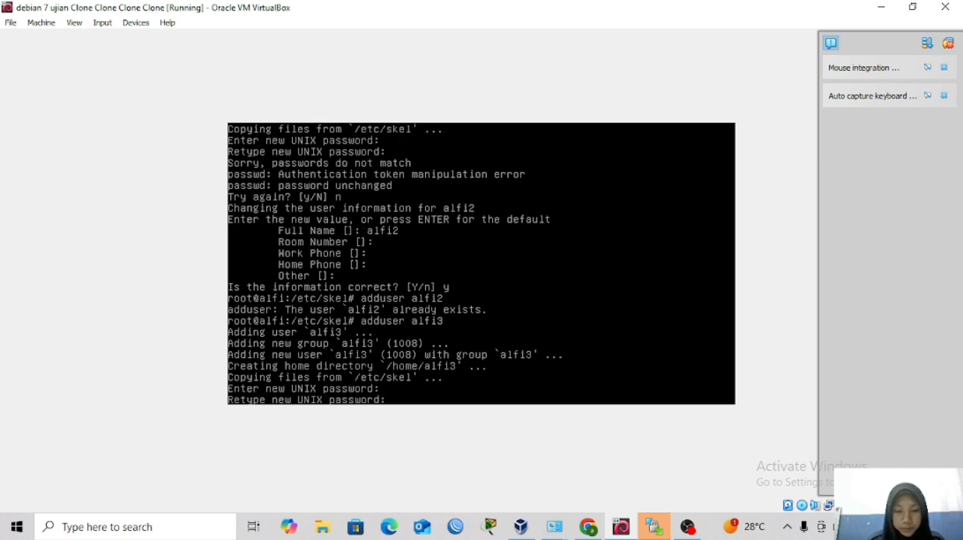
{"action": "key", "text": "Return"}
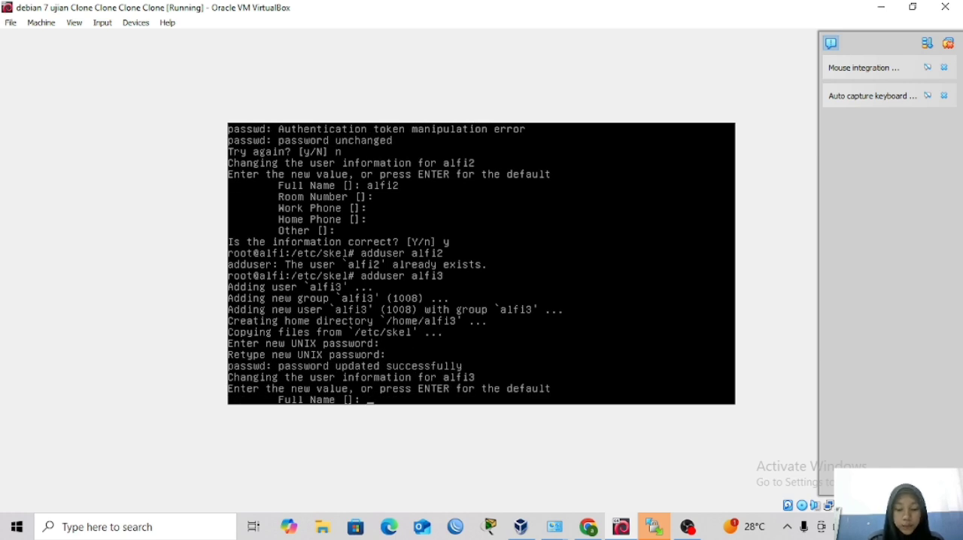
Enter the login name alfi3 as the account's full name, leave the remaining details at their defaults, and accept the information with y.
{"action": "type", "text": "alfi"}
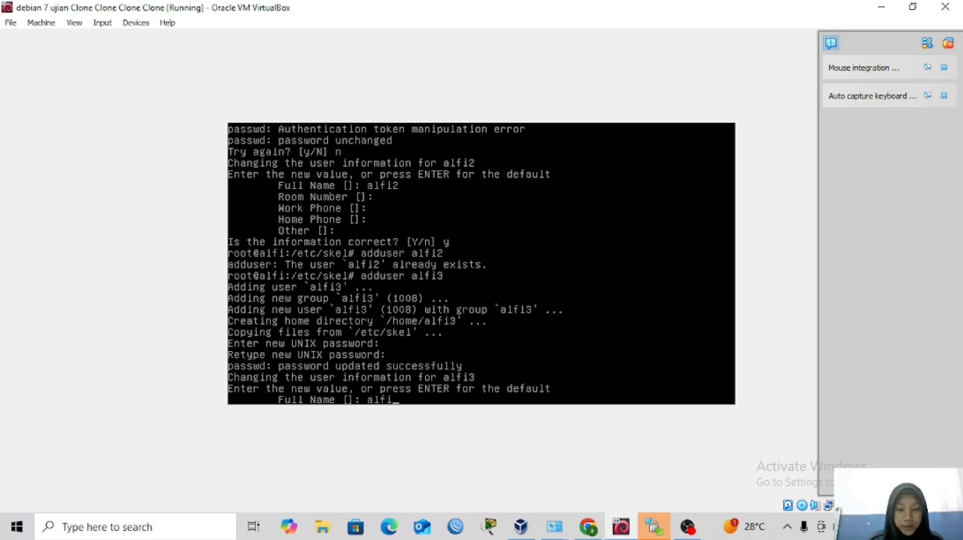
{"action": "type", "text": "3"}
{"action": "key", "text": "Return"}
{"action": "key", "text": "Return"}
{"action": "key", "text": "Return"}
{"action": "key", "text": "Return"}
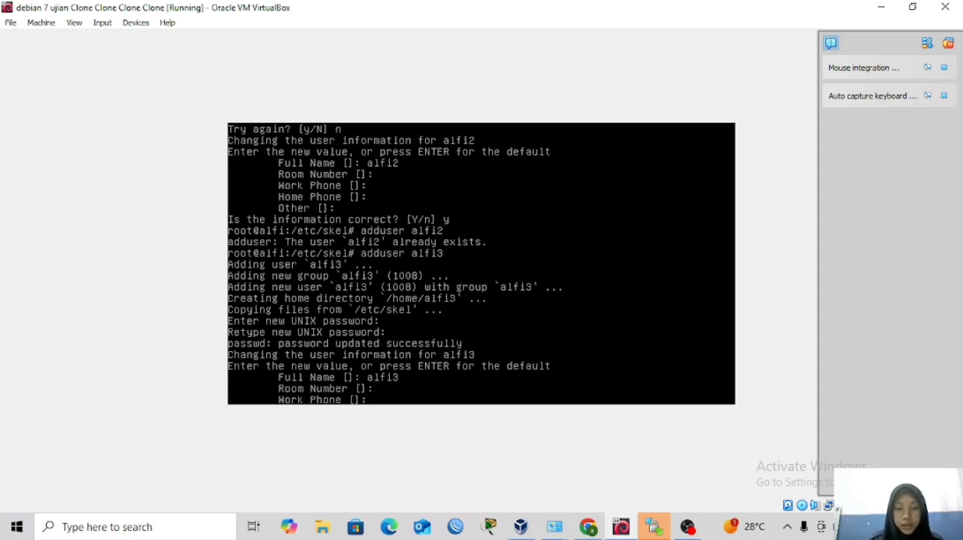
{"action": "key", "text": "Return"}
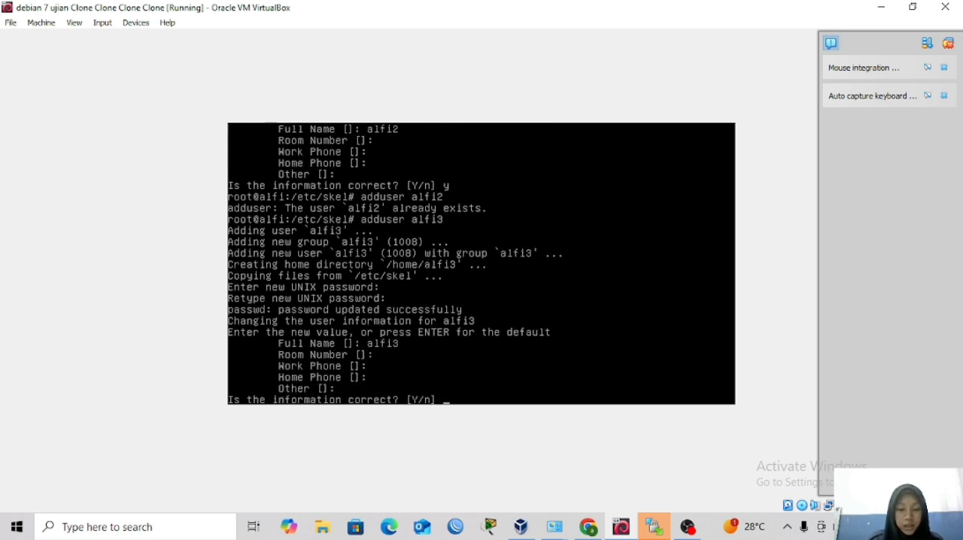
{"action": "type", "text": "y"}
{"action": "key", "text": "Return"}
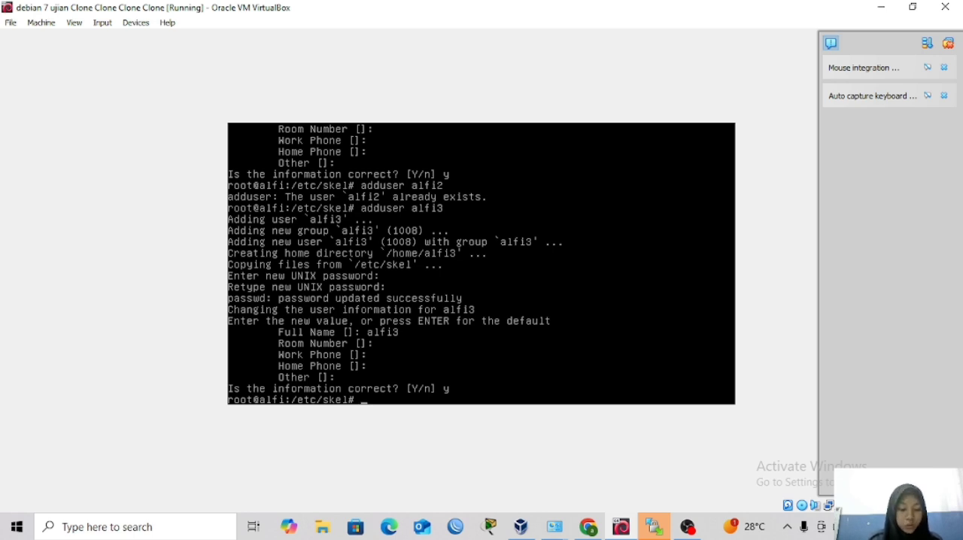
Create the system user alfi4 with adduser and enter and repeat its new UNIX password.
{"action": "type", "text": "addusr"}
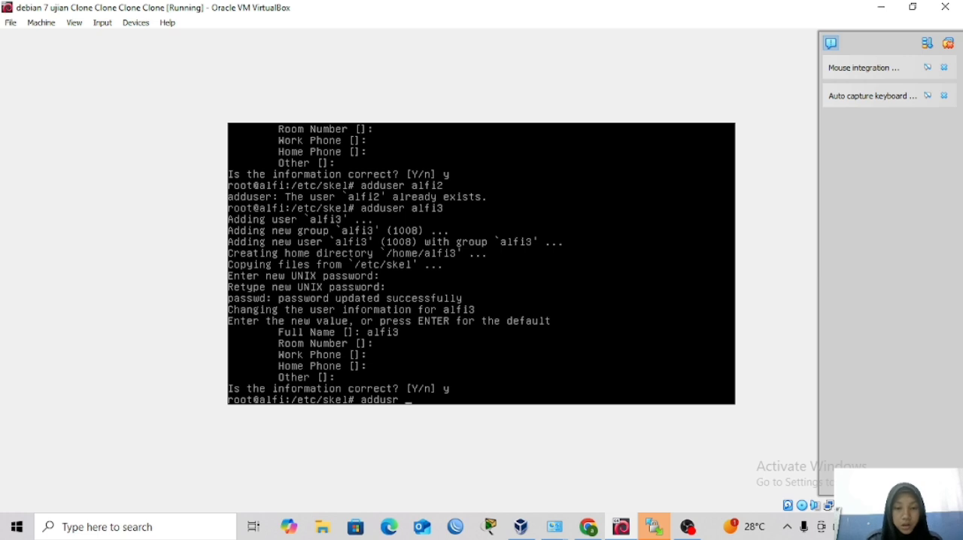
{"action": "key", "text": "BackSpace"}
{"action": "key", "text": "BackSpace"}
{"action": "type", "text": "er"}
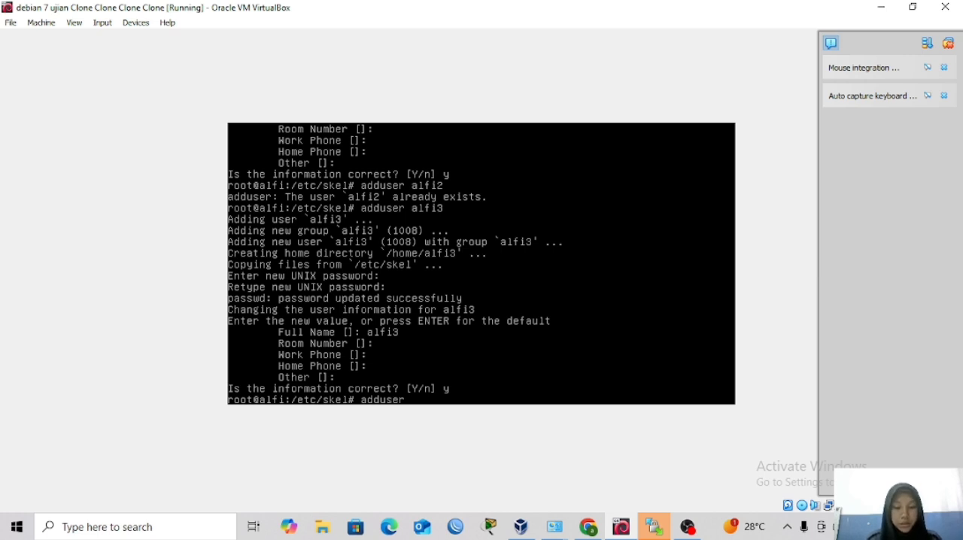
{"action": "type", "text": " alfi"}
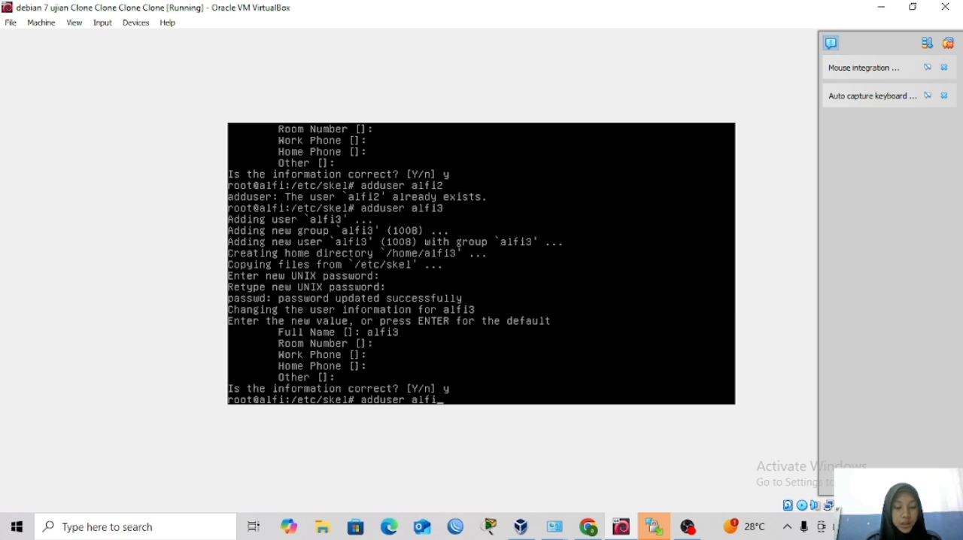
{"action": "type", "text": "4"}
{"action": "key", "text": "Return"}
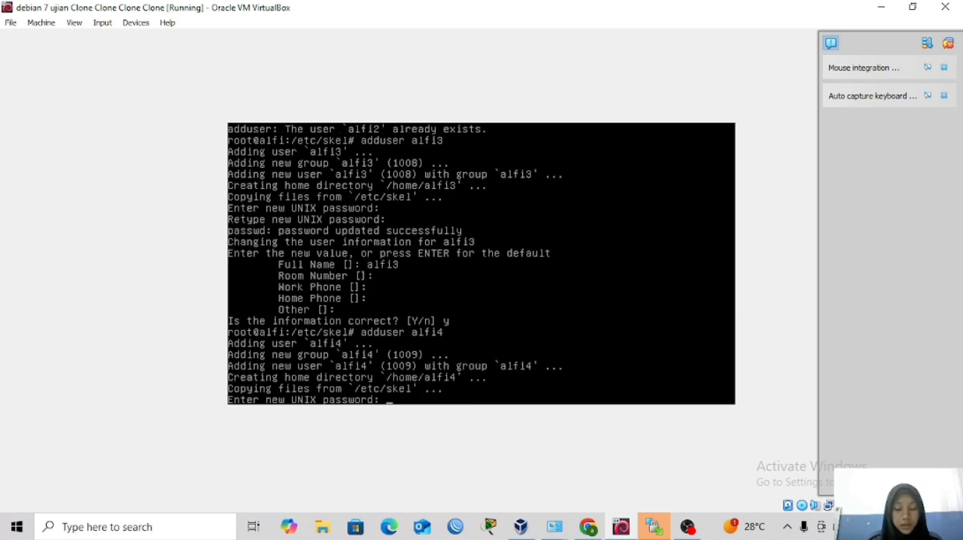
{"action": "key", "text": "Return"}
{"action": "key", "text": "Return"}
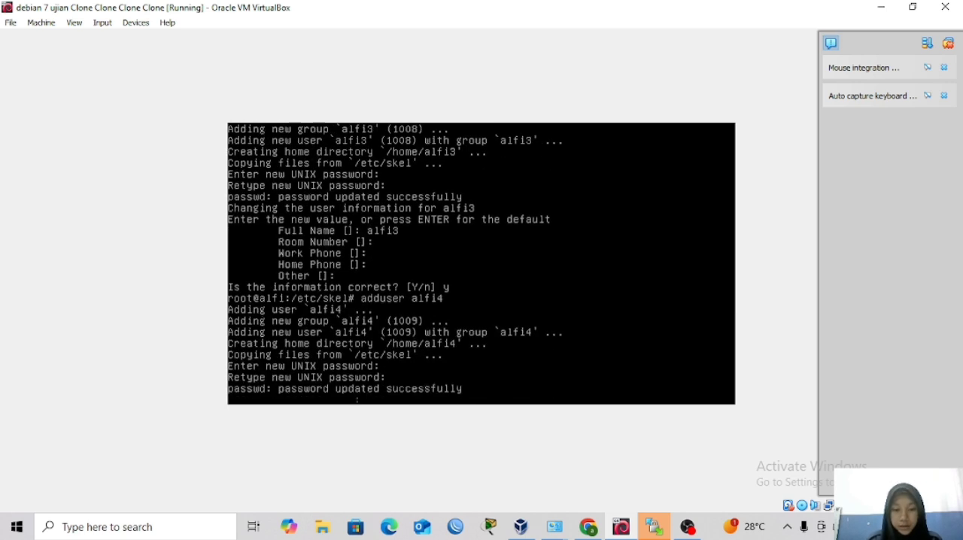
Enter the login name alfi4 as the account's full name, leave the remaining details at their defaults, and accept the information with y.
{"action": "type", "text": "al"}
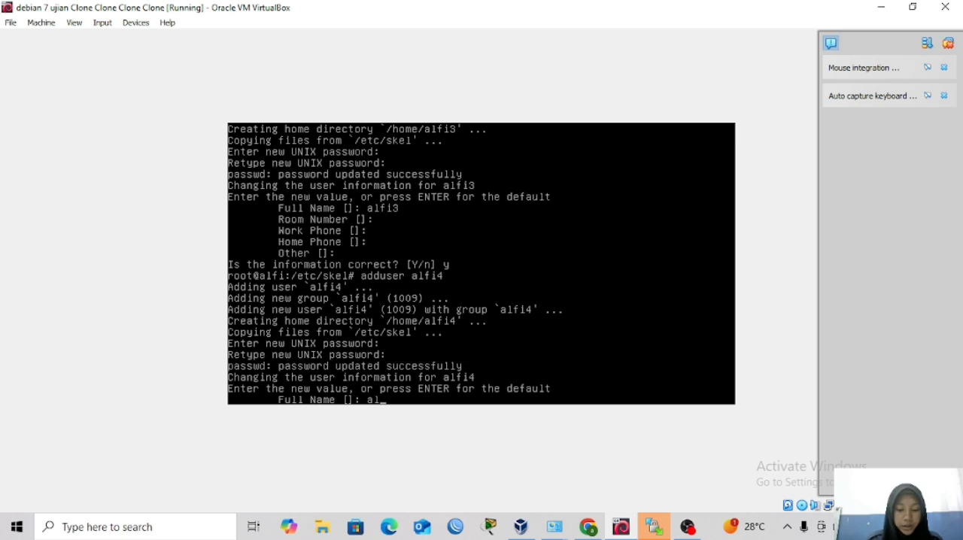
{"action": "type", "text": "fi"}
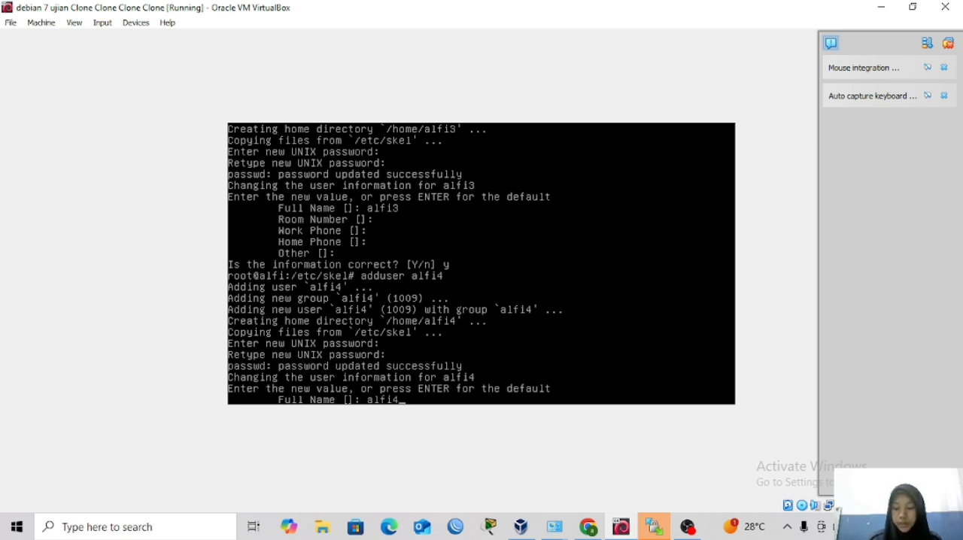
{"action": "type", "text": "4"}
{"action": "key", "text": "Return"}
{"action": "key", "text": "Return"}
{"action": "key", "text": "Return"}
{"action": "key", "text": "Return"}
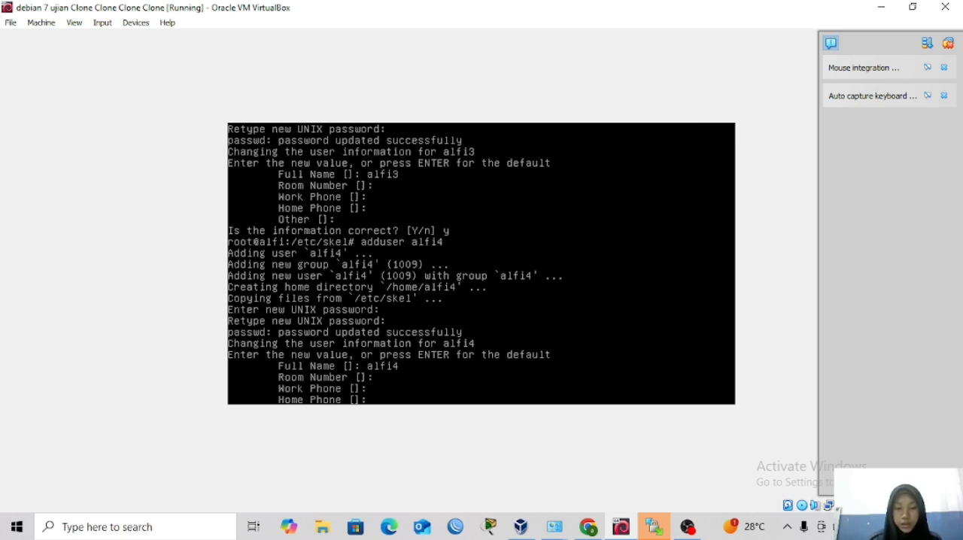
{"action": "key", "text": "Return"}
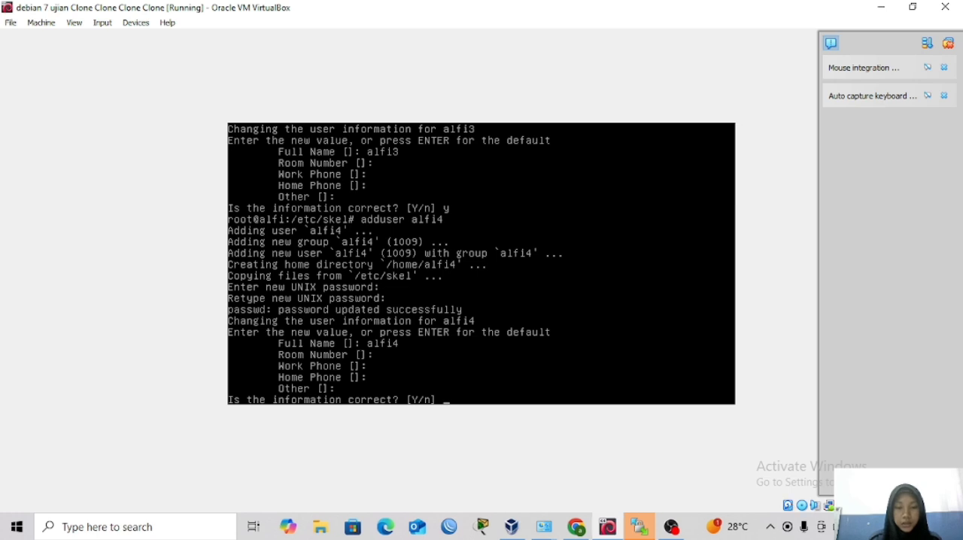
{"action": "type", "text": "y"}
{"action": "key", "text": "Return"}
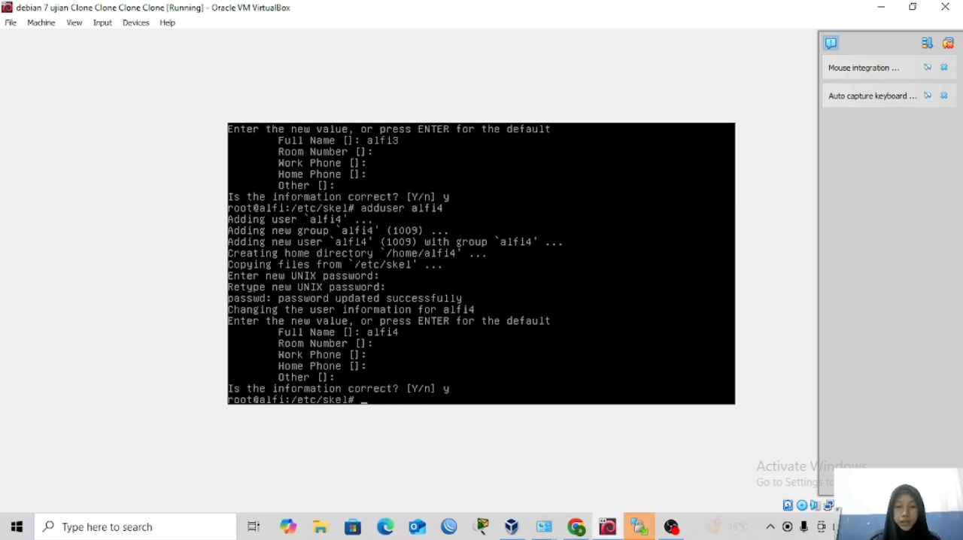
Switch to Chrome and open the SquirrelMail login page at 200.100.1.2/squirrelmail in a new tab.
{"action": "left_click", "coordinate": [591, 534]}
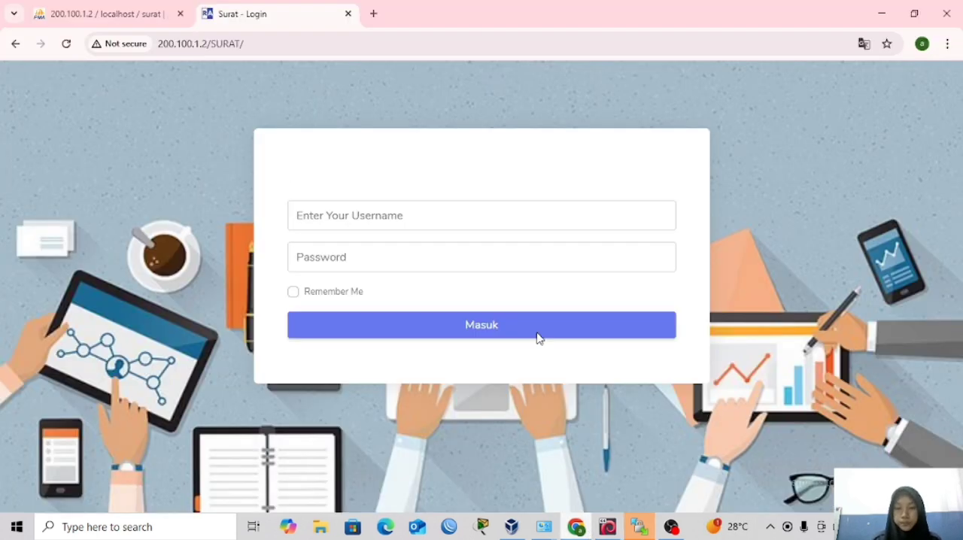
{"action": "left_click", "coordinate": [374, 14]}
{"action": "left_click", "coordinate": [361, 43]}
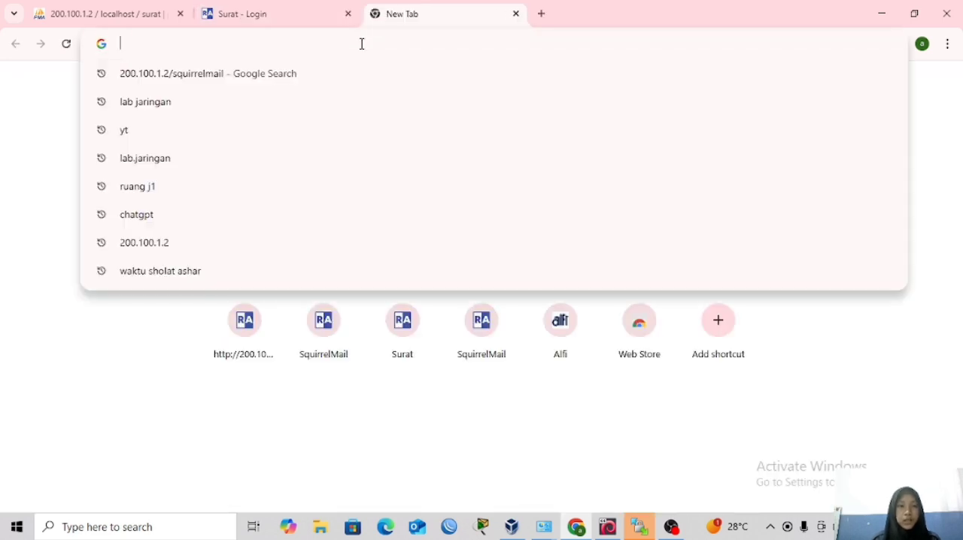
{"action": "type", "text": "200.1"}
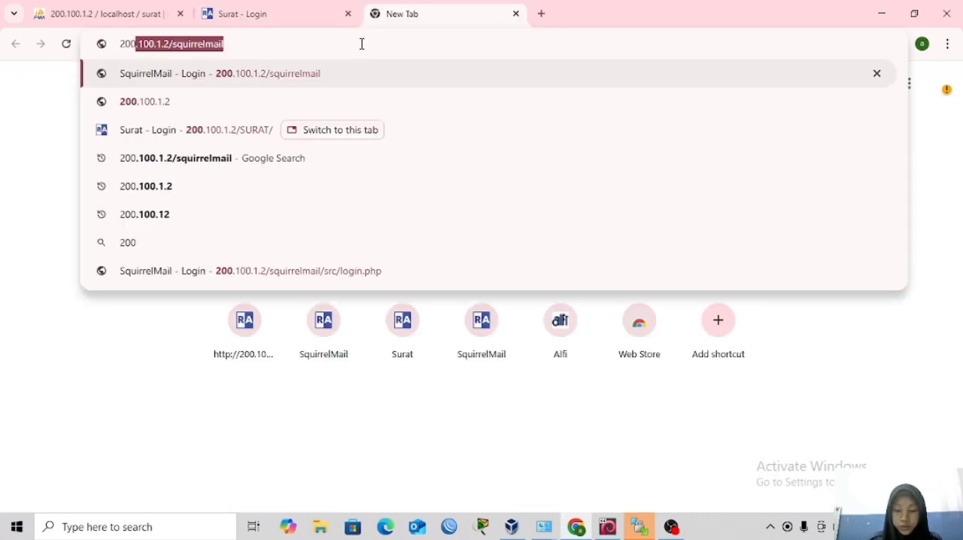
{"action": "type", "text": "00.1."}
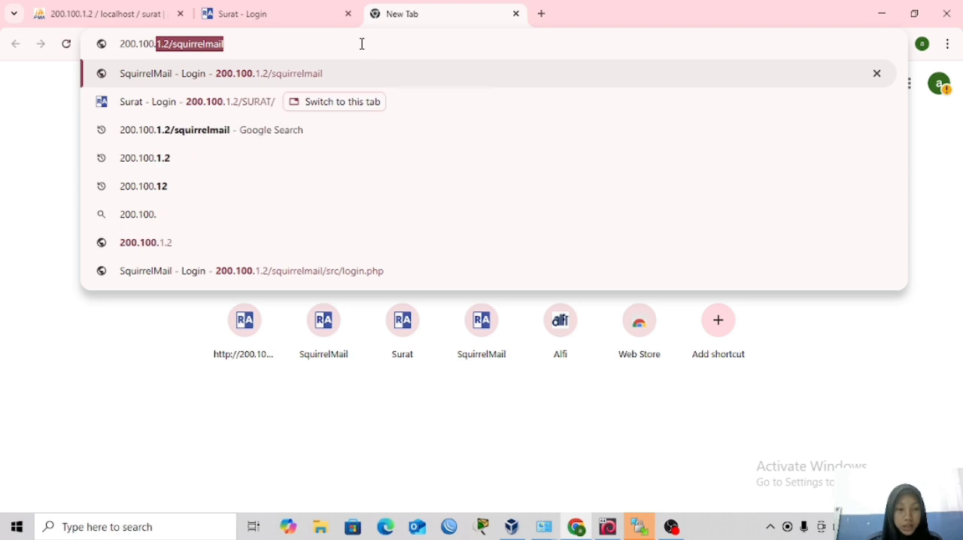
{"action": "type", "text": "2"}
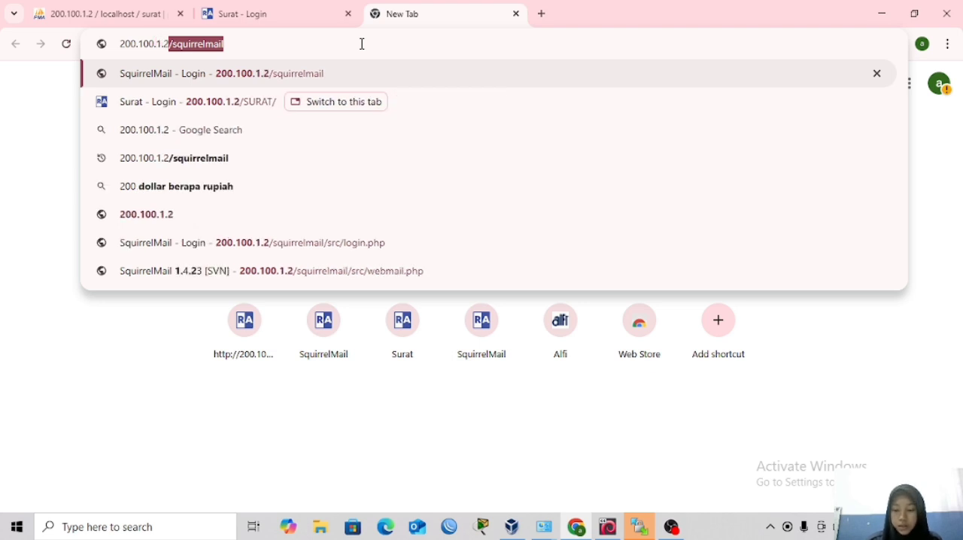
{"action": "type", "text": "/sq"}
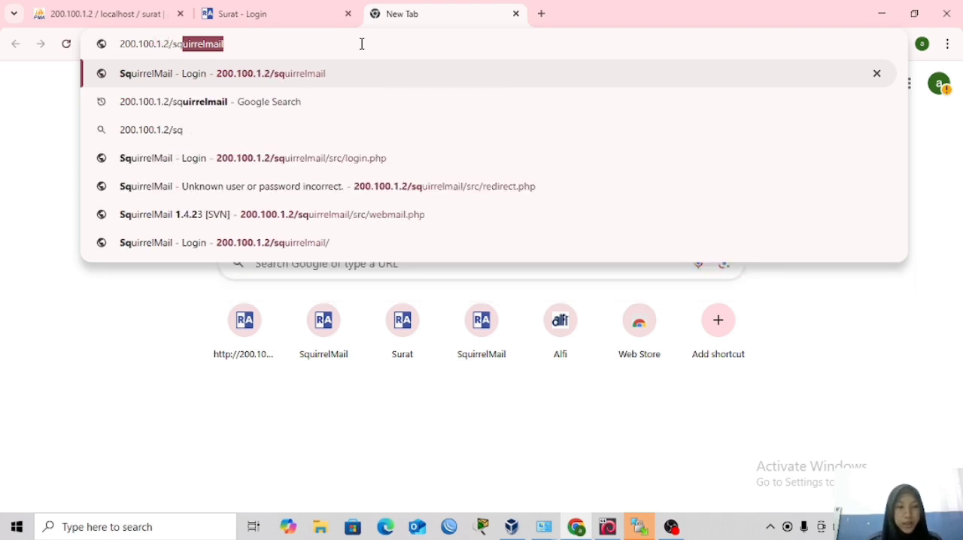
{"action": "key", "text": "Return"}
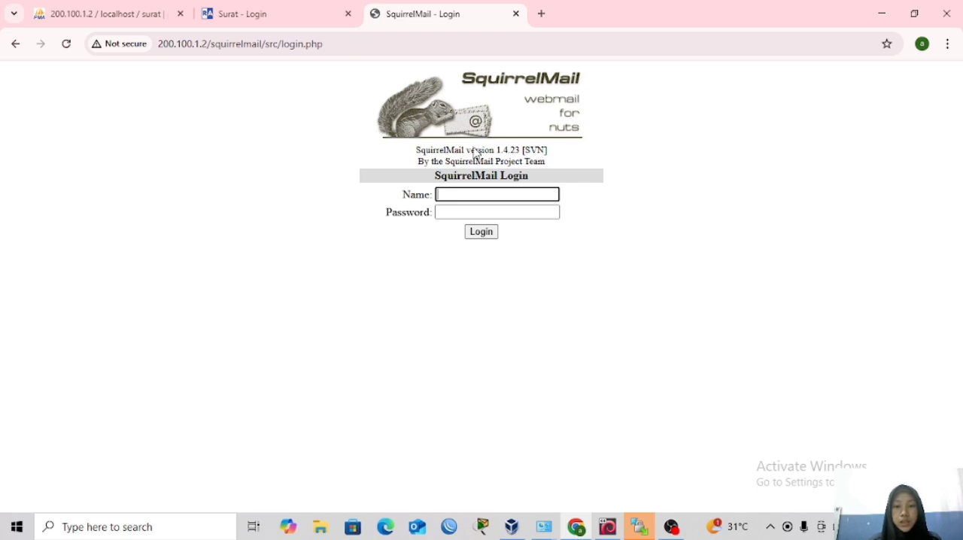
Log in to SquirrelMail as alfi3 with the account password.
{"action": "left_click", "coordinate": [473, 194]}
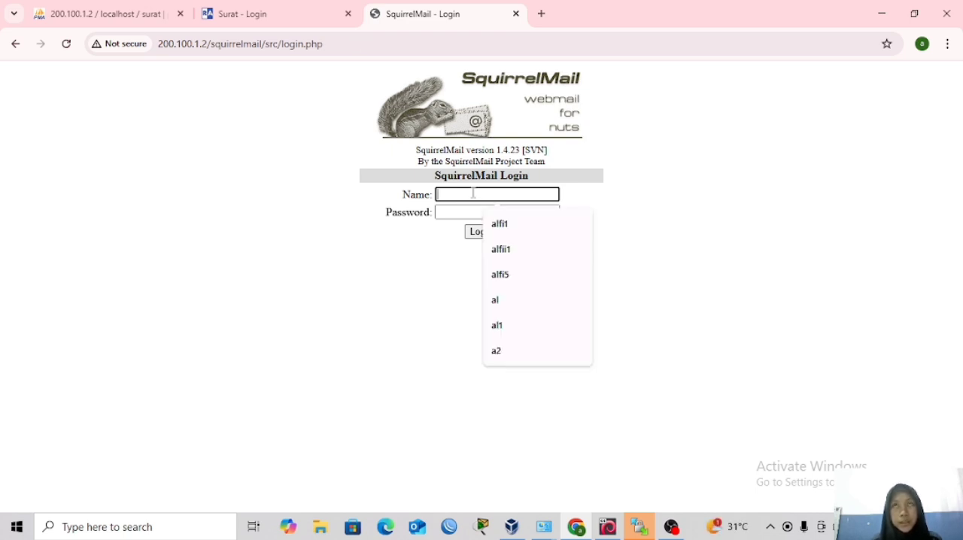
{"action": "type", "text": "alfi"}
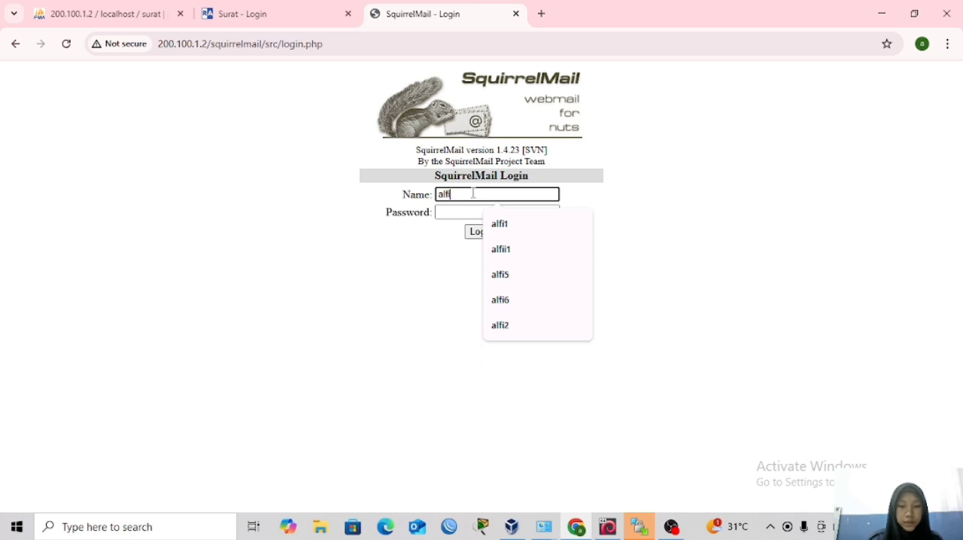
{"action": "type", "text": "3"}
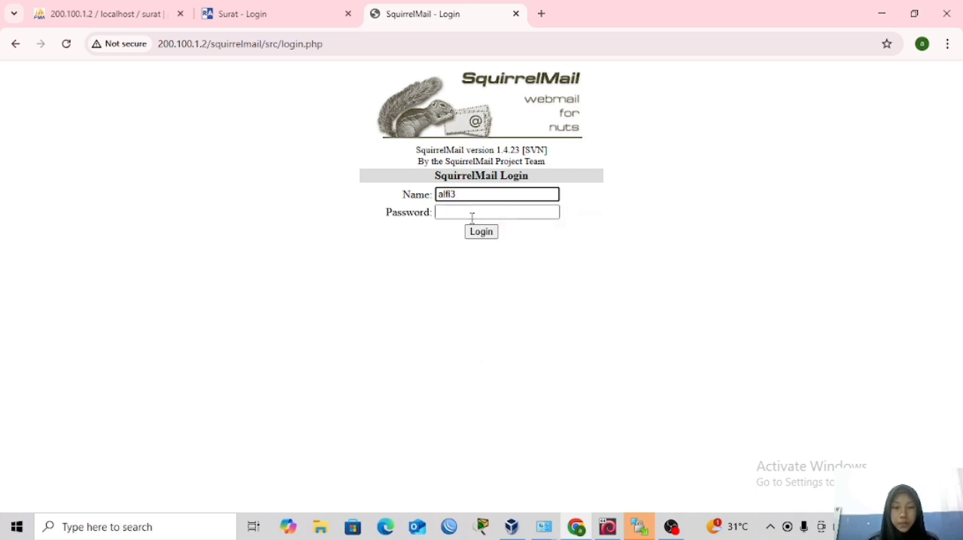
{"action": "left_click", "coordinate": [472, 217]}
{"action": "type", "text": "1"}
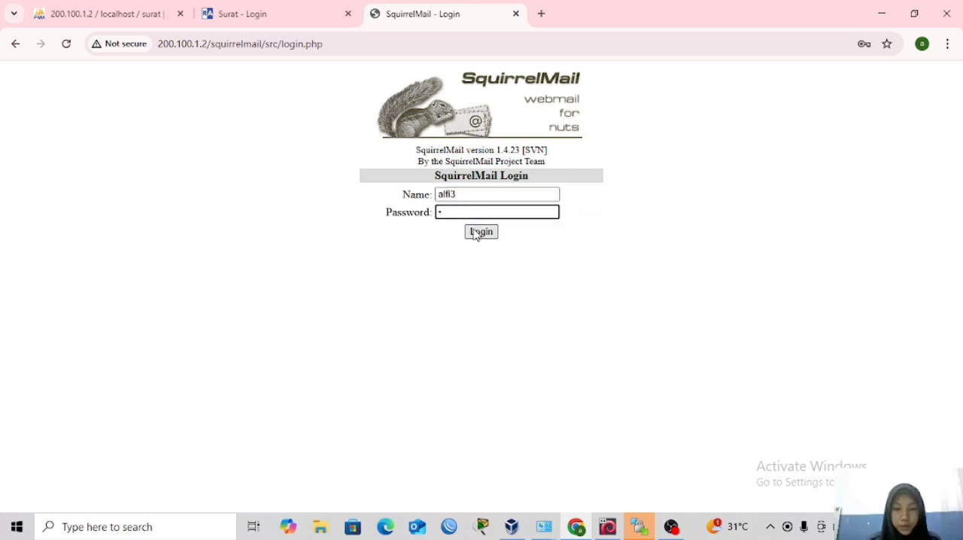
{"action": "left_click", "coordinate": [476, 235]}
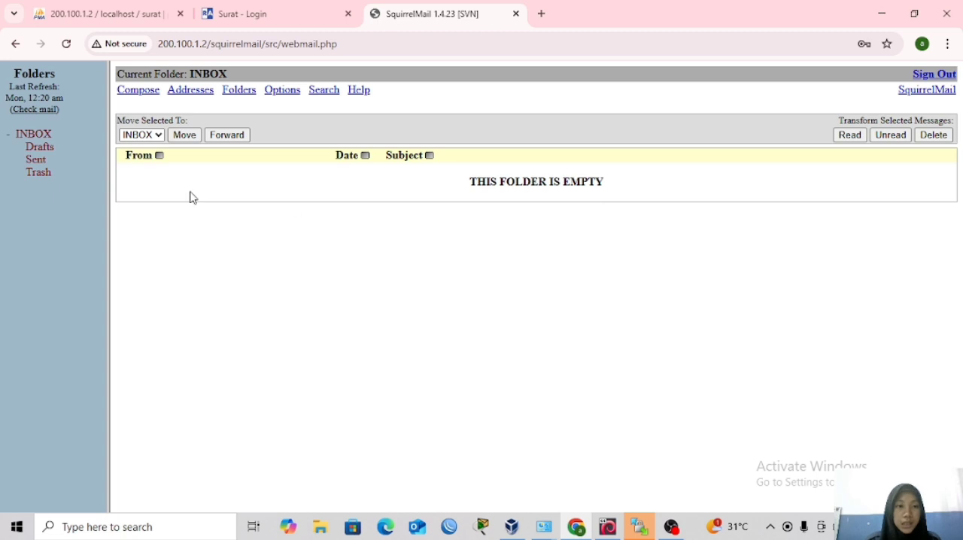
{"action": "left_click", "coordinate": [140, 94]}
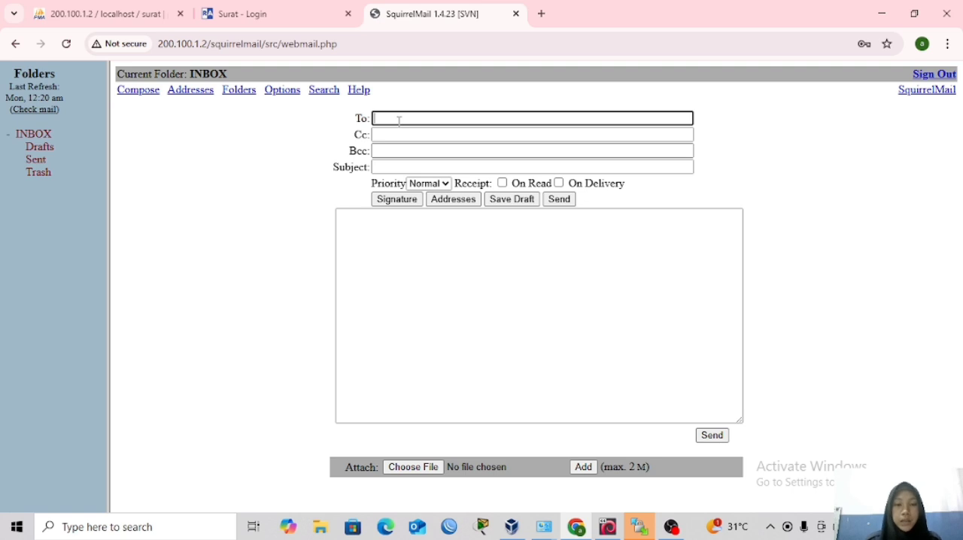
{"action": "type", "text": "alfi"}
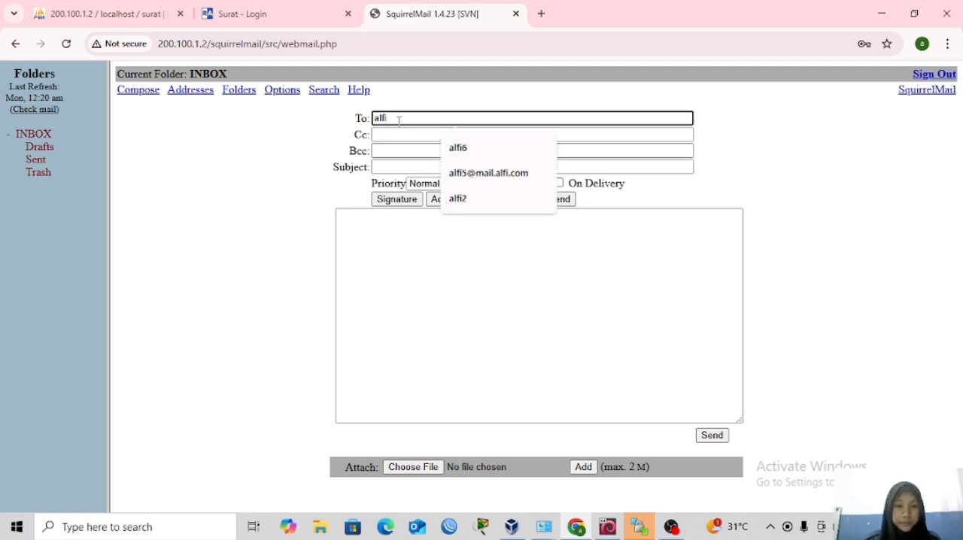
{"action": "type", "text": "4"}
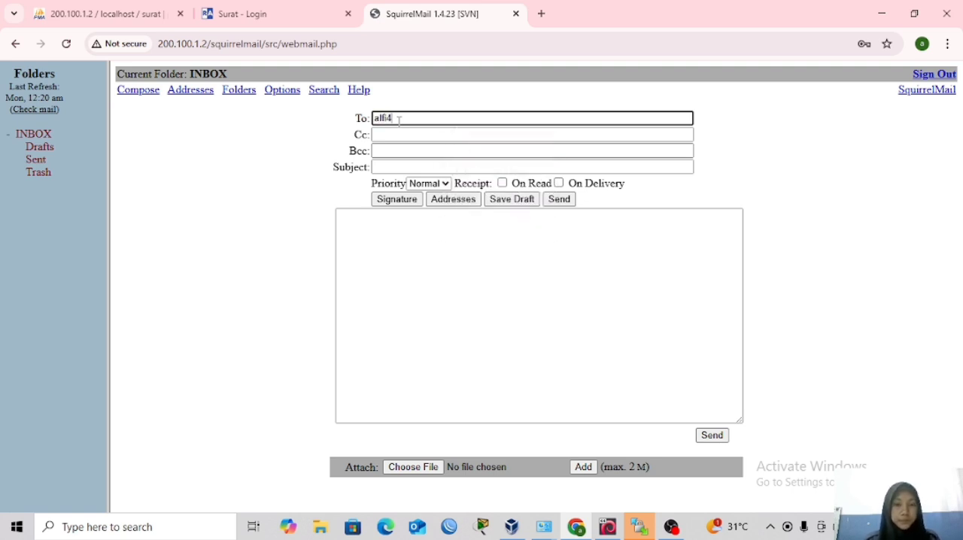
{"action": "left_click", "coordinate": [399, 167]}
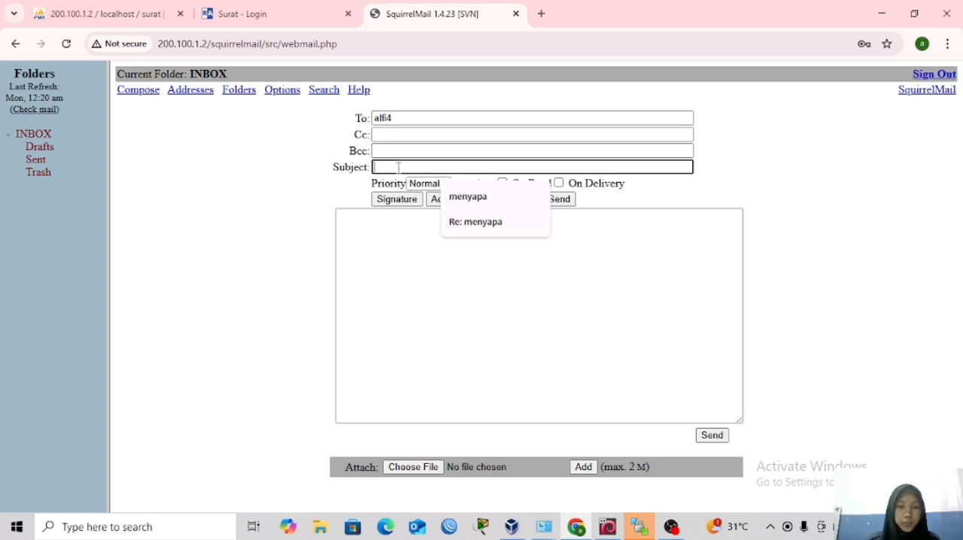
{"action": "type", "text": "menyapa"}
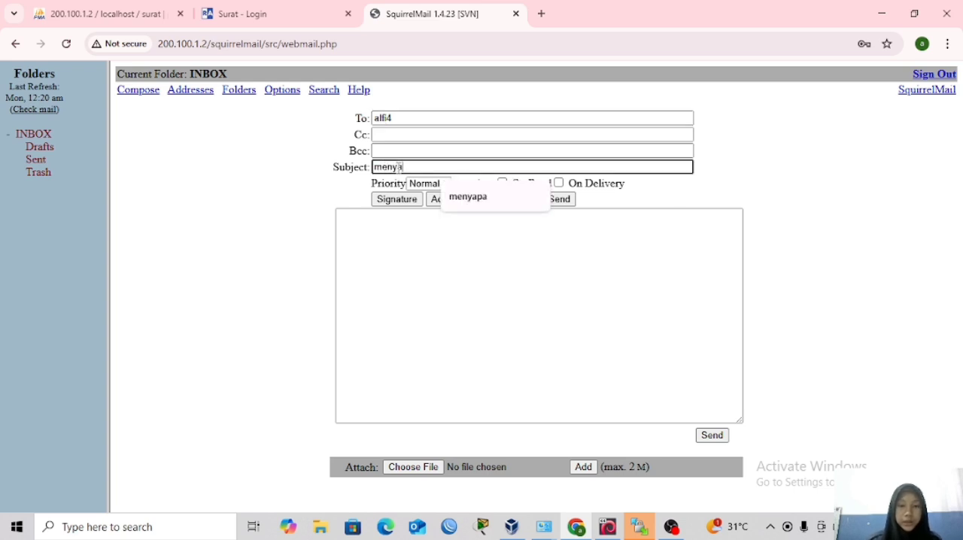
Write "hallo apa kabar?" as the message body and send the mail.
{"action": "left_click", "coordinate": [411, 225]}
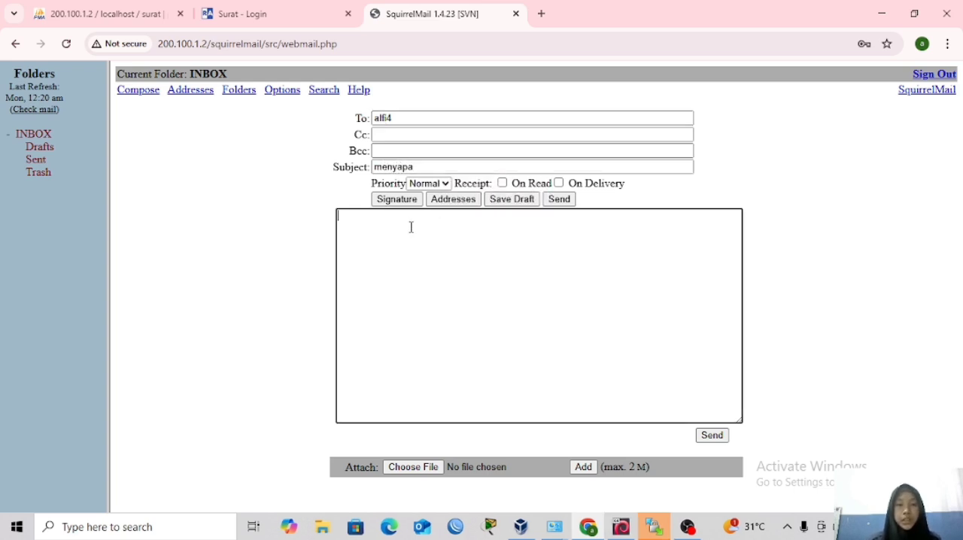
{"action": "type", "text": "hallo"}
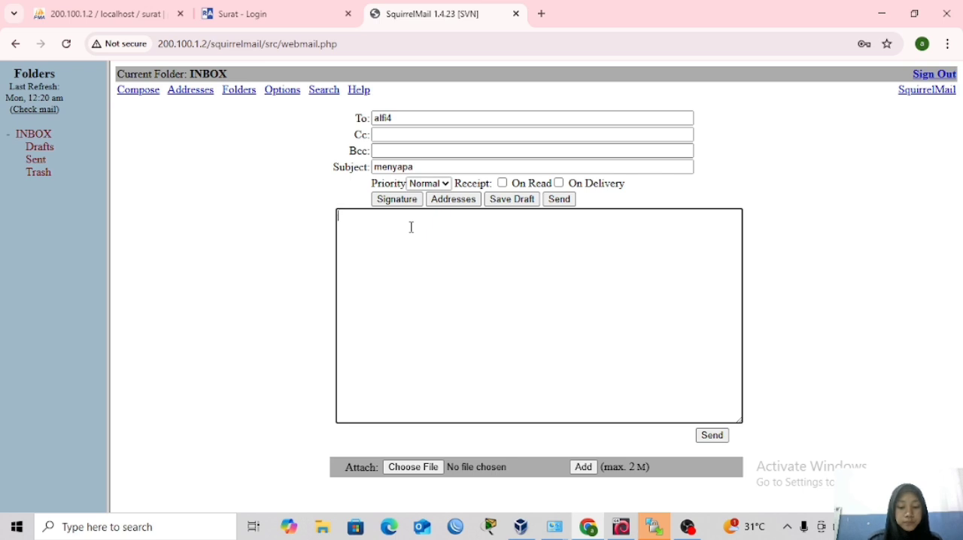
{"action": "type", "text": " apa kabar"}
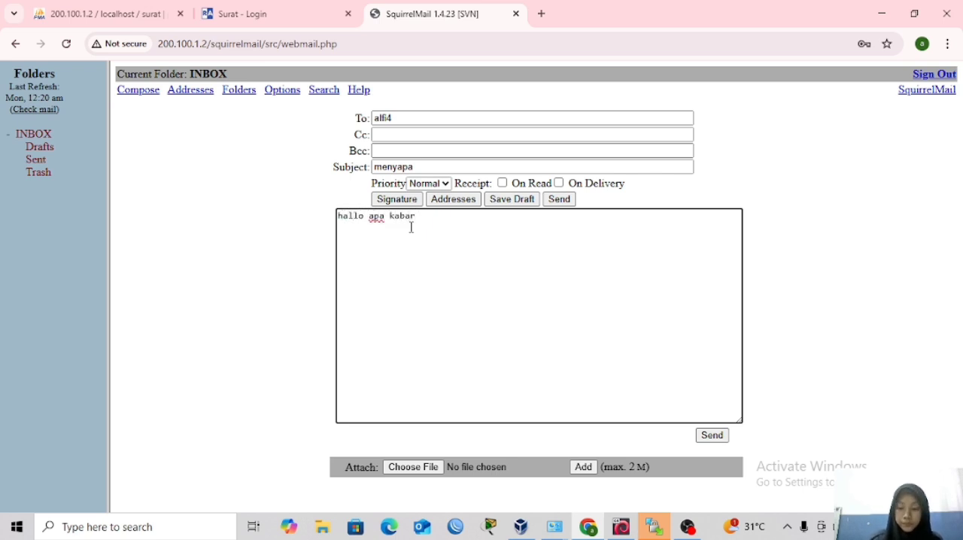
{"action": "type", "text": "?"}
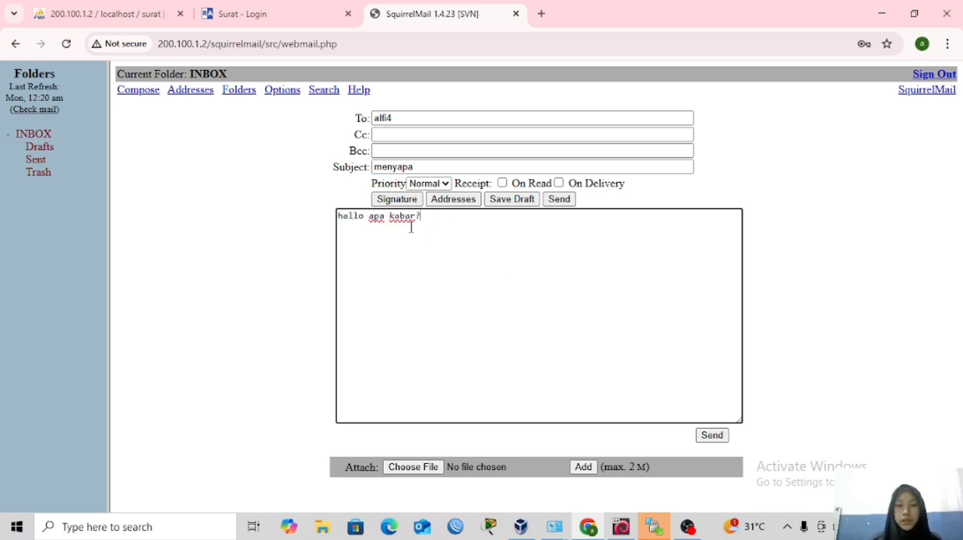
{"action": "left_click", "coordinate": [720, 435]}
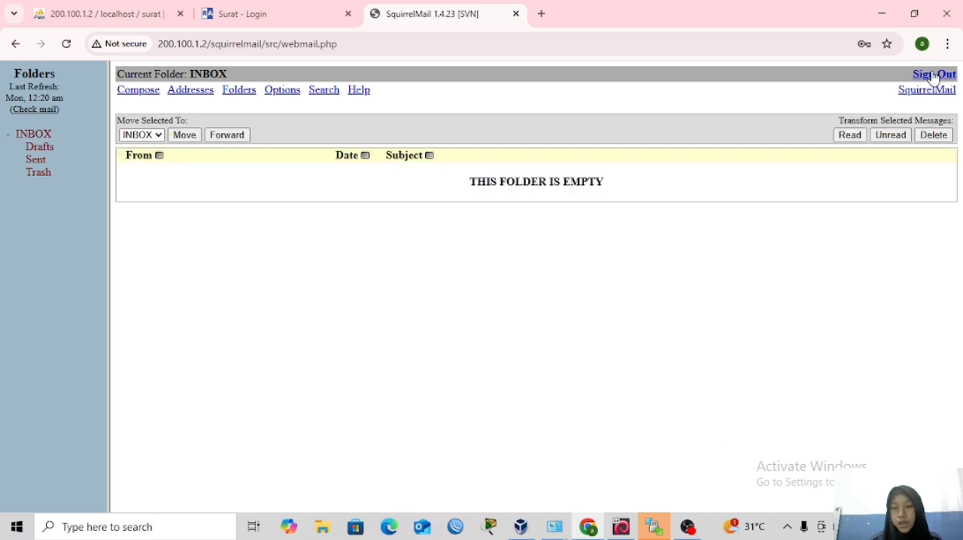
Sign out of the webmail and log back in as alfi4 with the account password.
{"action": "left_click", "coordinate": [930, 76]}
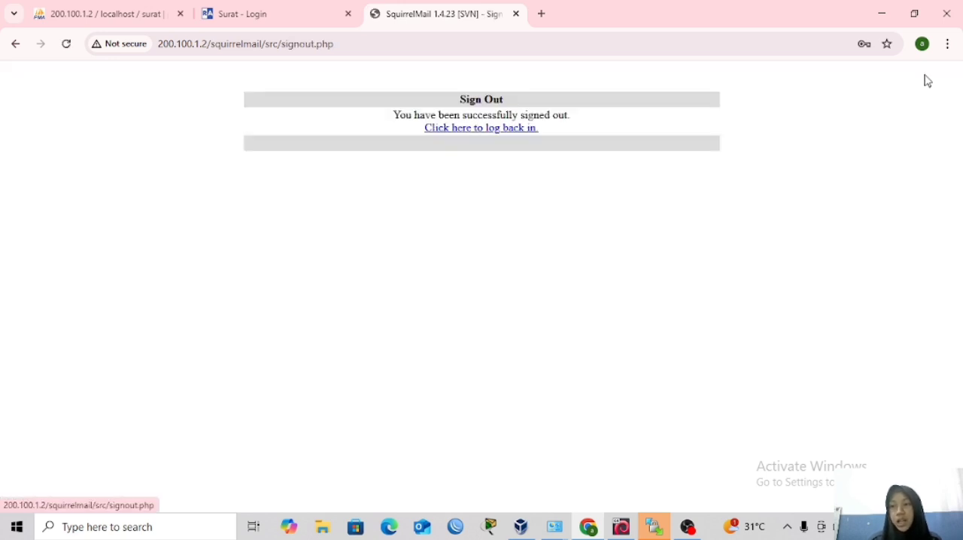
{"action": "left_click", "coordinate": [512, 129]}
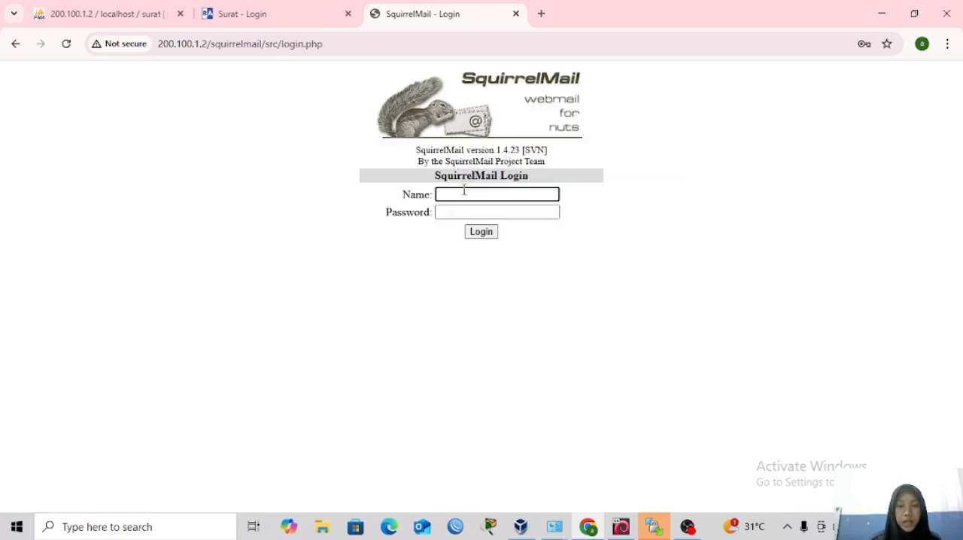
{"action": "type", "text": "alfi"}
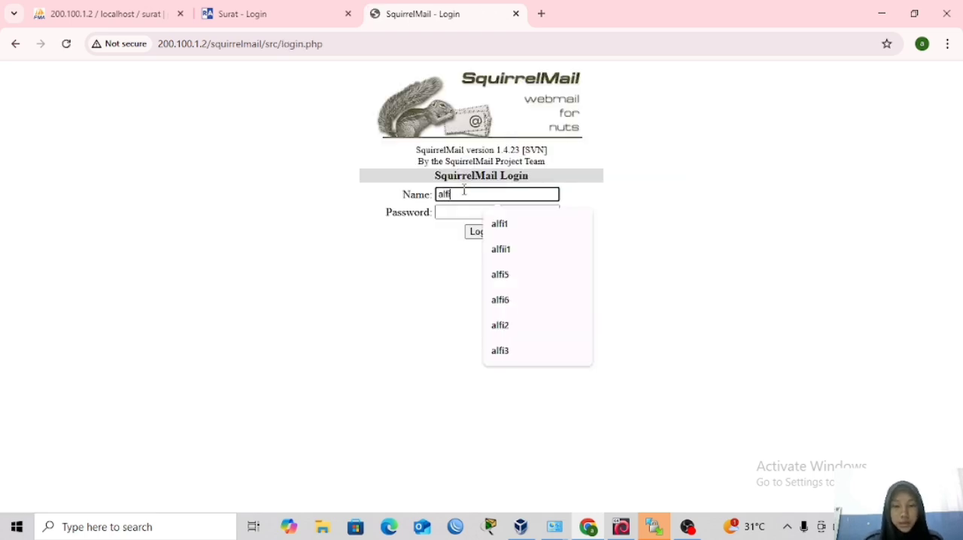
{"action": "type", "text": "4"}
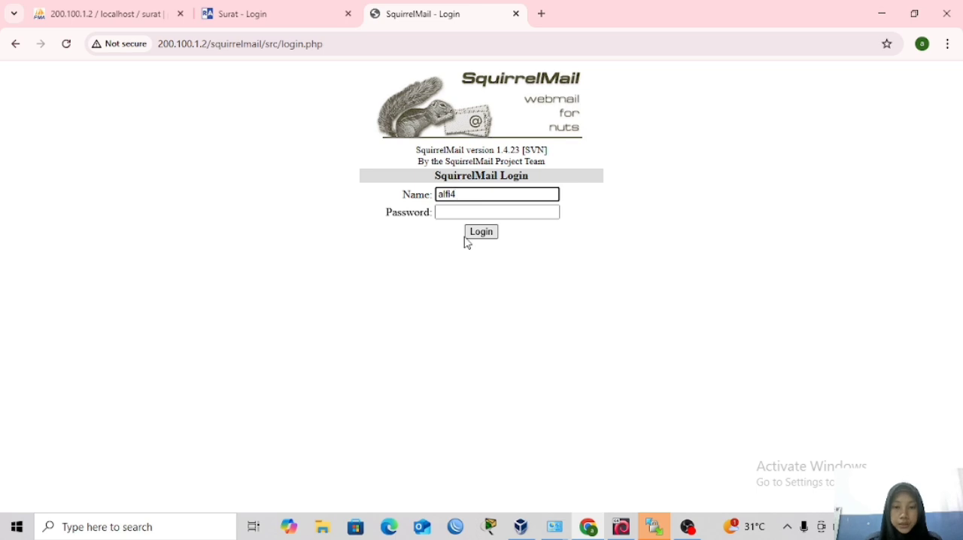
{"action": "left_click", "coordinate": [459, 211]}
{"action": "type", "text": "1"}
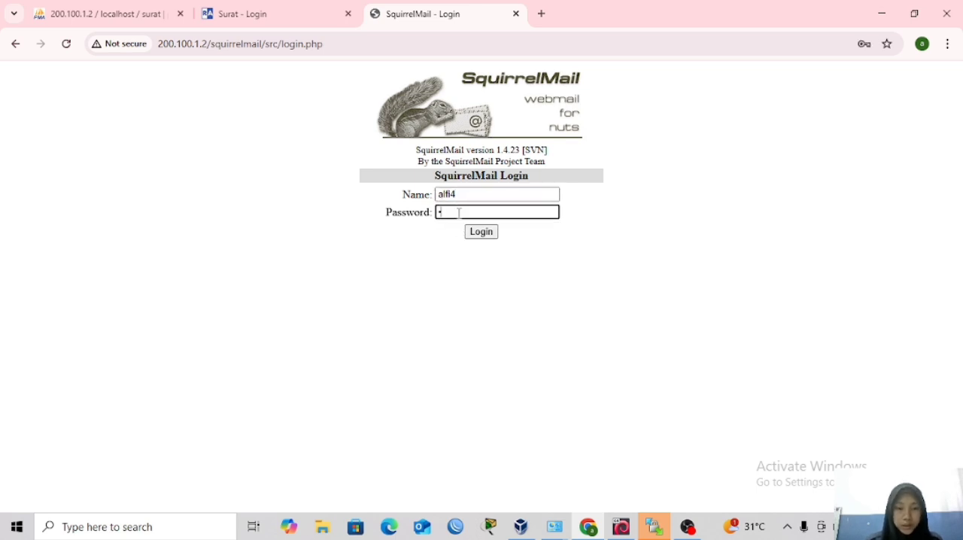
{"action": "left_click", "coordinate": [473, 233]}
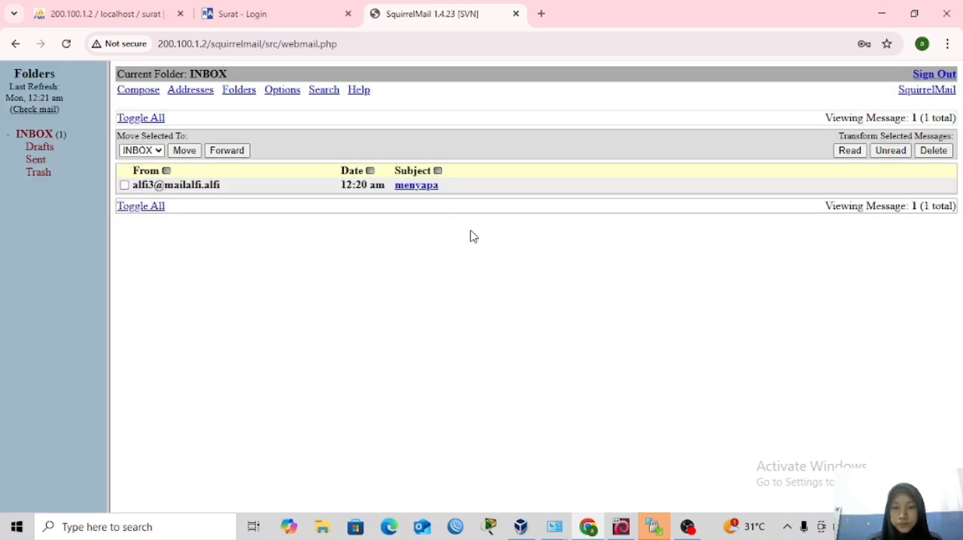
Open the received "menyapa" message and send a reply with "sangat baik" added below the quoted text.
{"action": "left_click", "coordinate": [418, 186]}
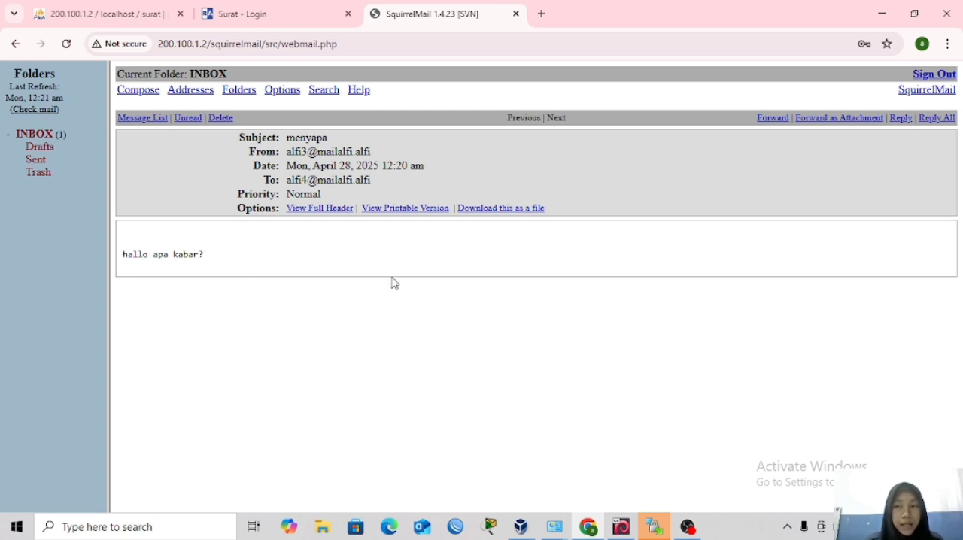
{"action": "left_click", "coordinate": [901, 118]}
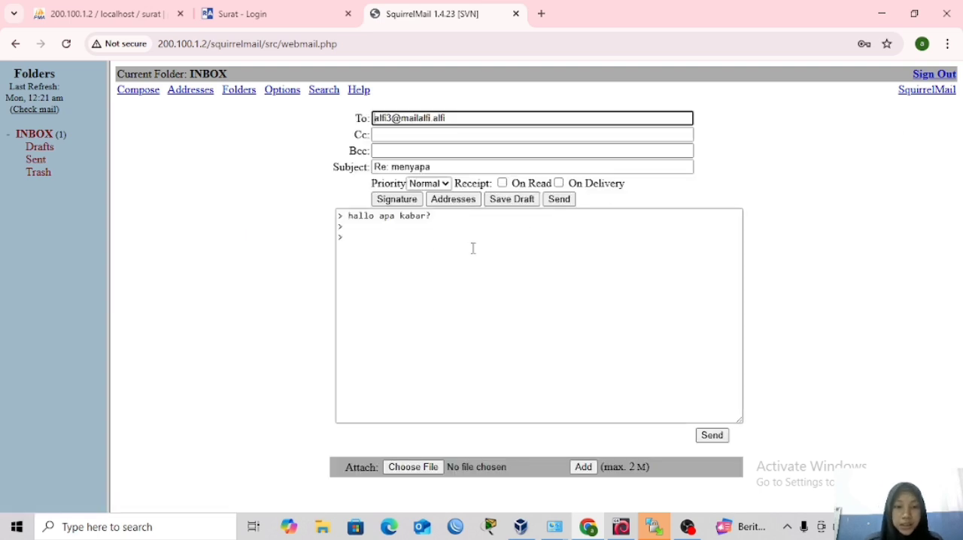
{"action": "left_click", "coordinate": [388, 243]}
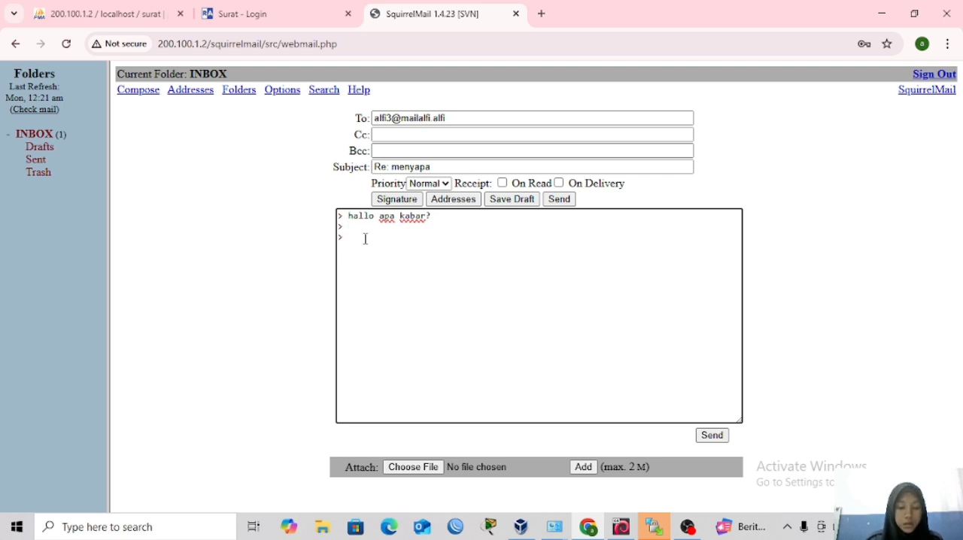
{"action": "type", "text": "sangat"}
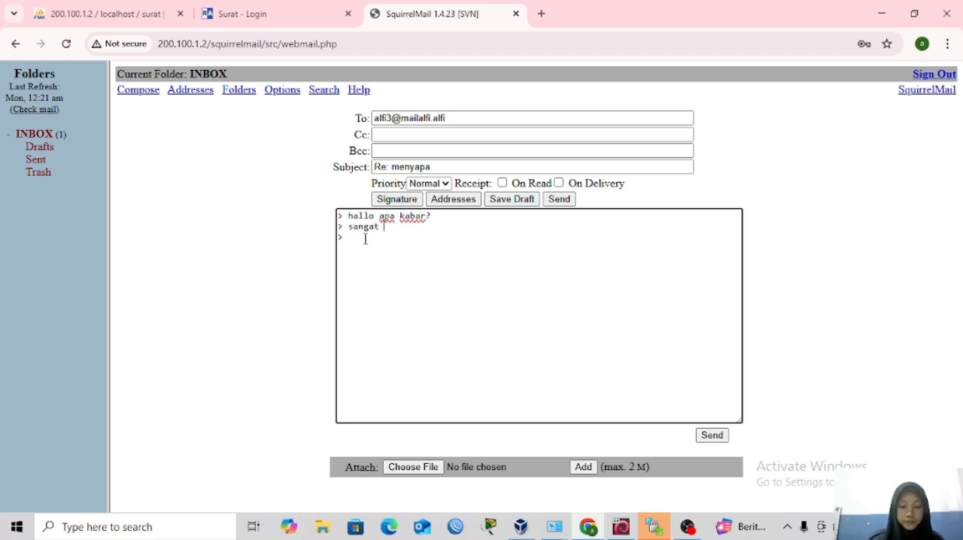
{"action": "type", "text": " baik"}
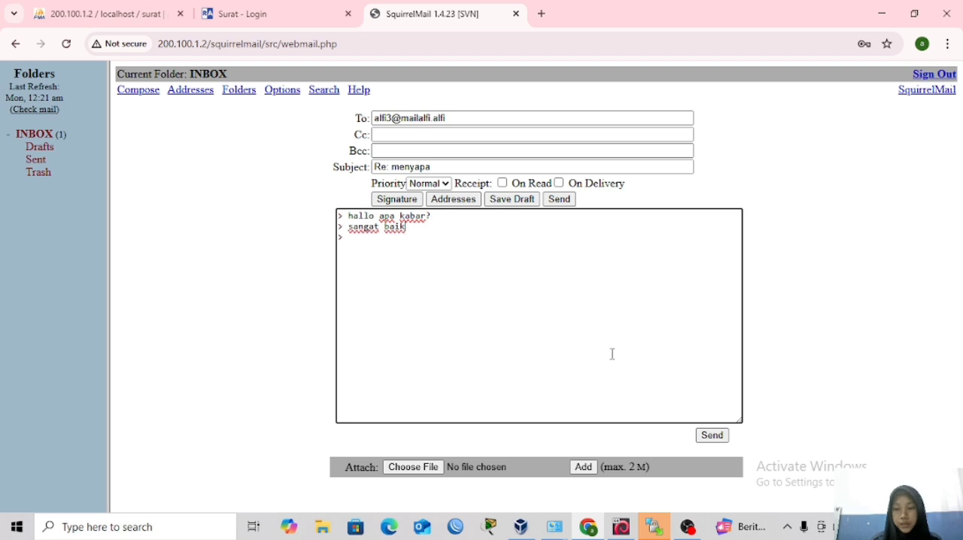
{"action": "left_click", "coordinate": [705, 436]}
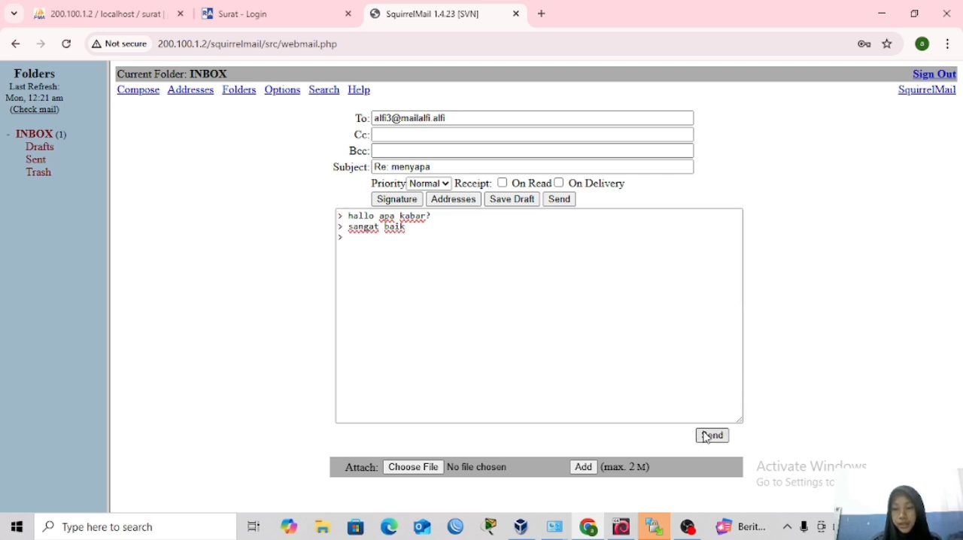
Switch the webmail session back to alfi3 using the account password and open the received "Re: menyapa" message.
{"action": "left_click", "coordinate": [926, 76]}
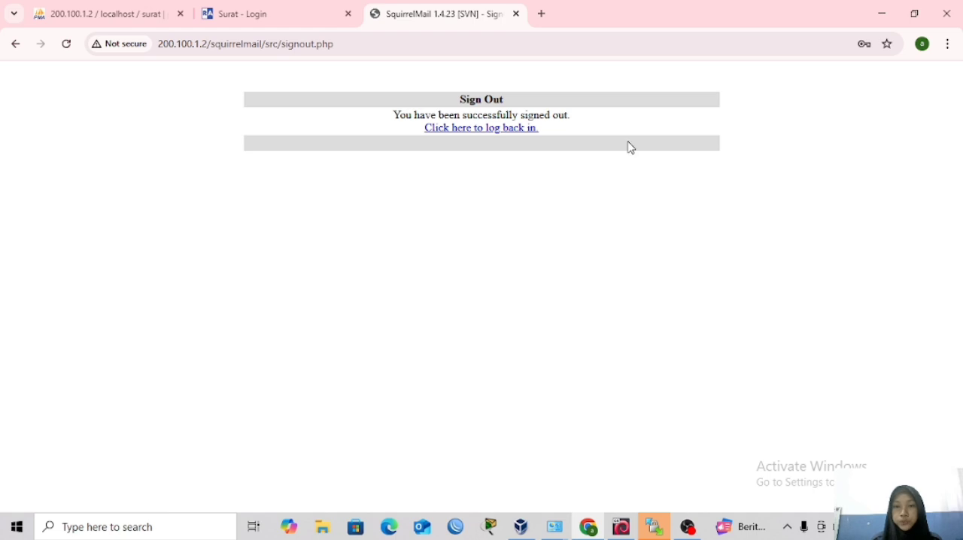
{"action": "left_click", "coordinate": [469, 130]}
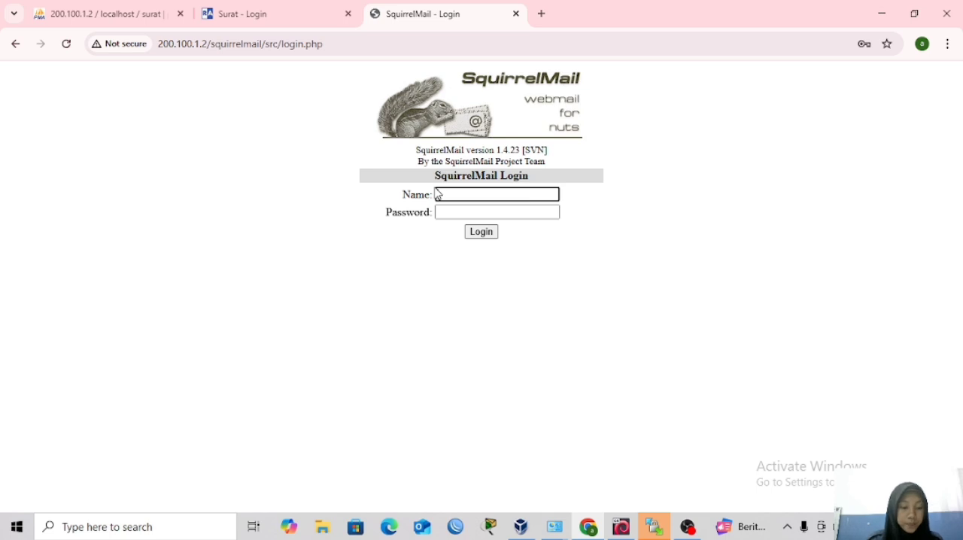
{"action": "type", "text": "alfi"}
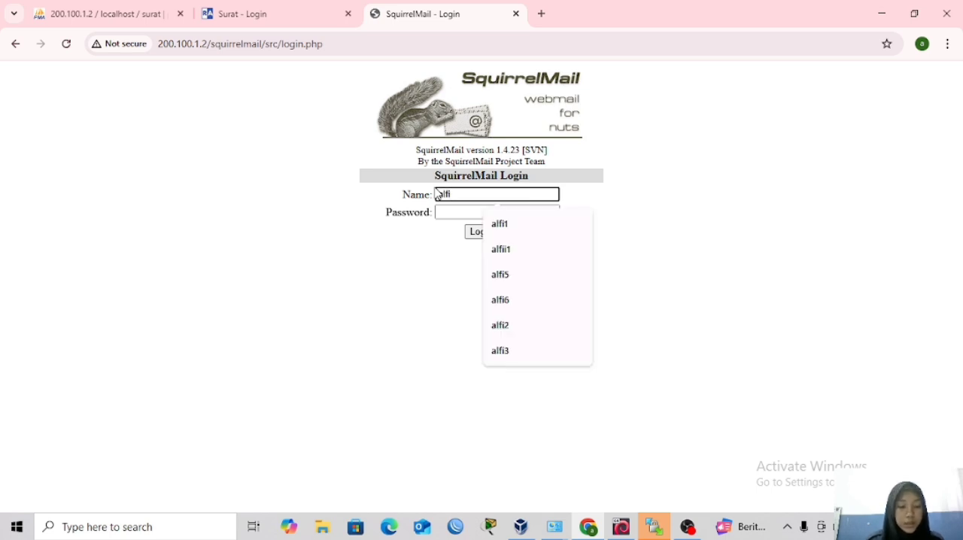
{"action": "key", "text": "Up"}
{"action": "key", "text": "Return"}
{"action": "left_click", "coordinate": [450, 212]}
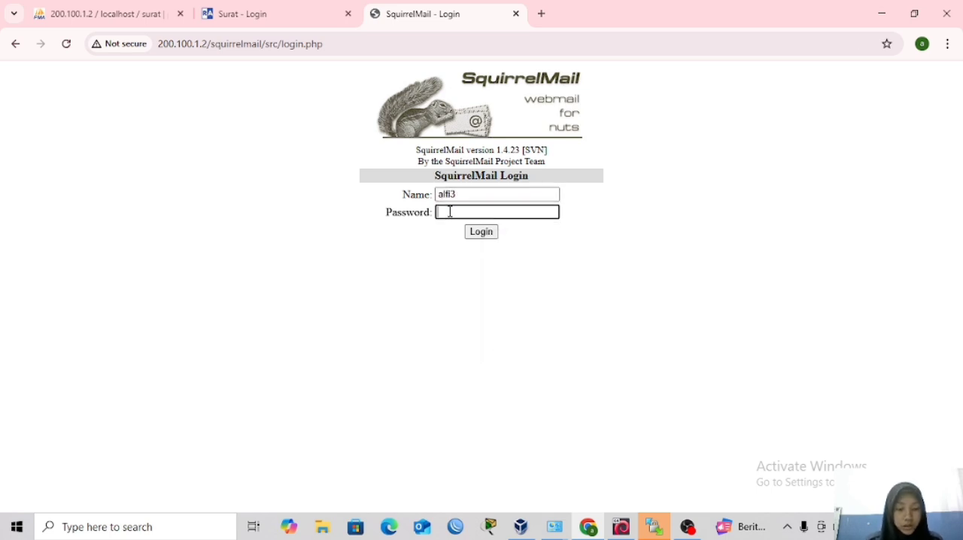
{"action": "type", "text": "•"}
{"action": "left_click", "coordinate": [469, 235]}
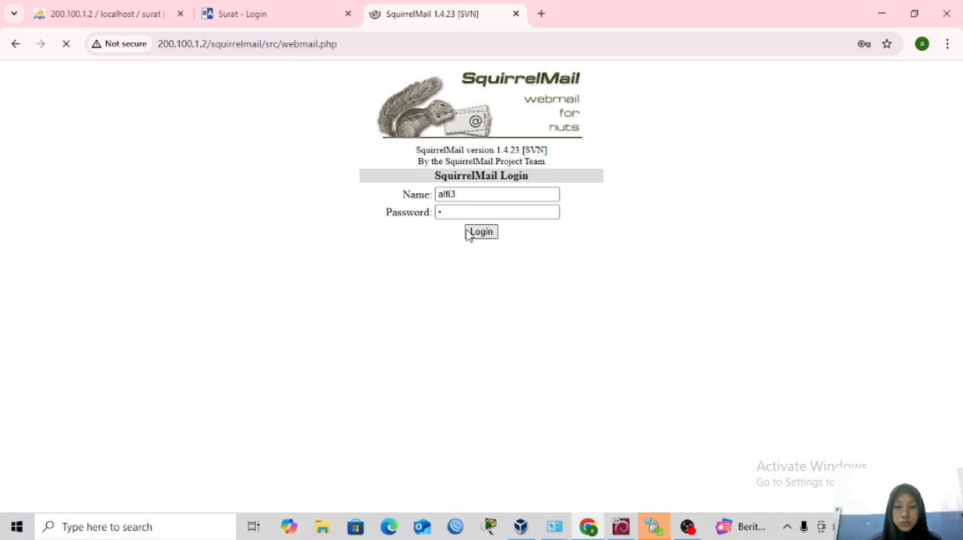
{"action": "left_click", "coordinate": [431, 192]}
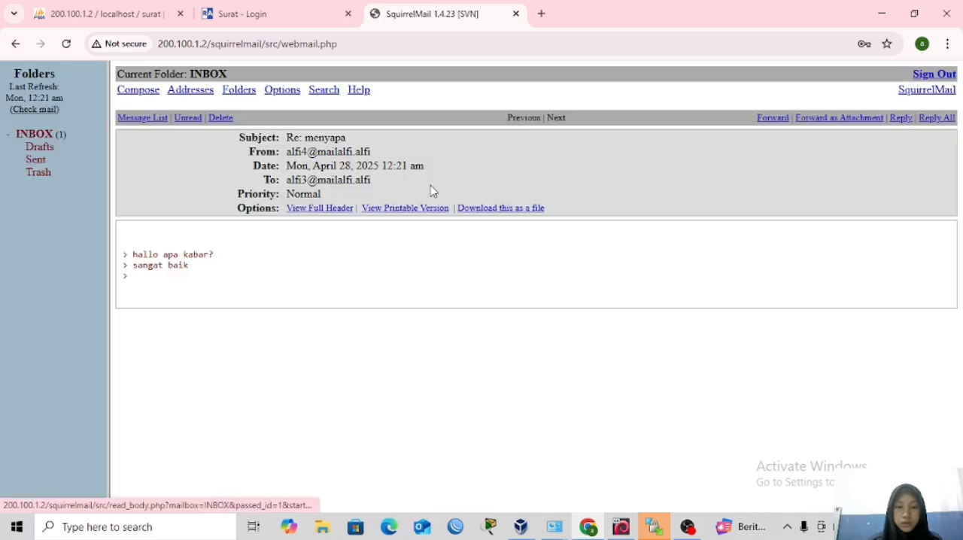